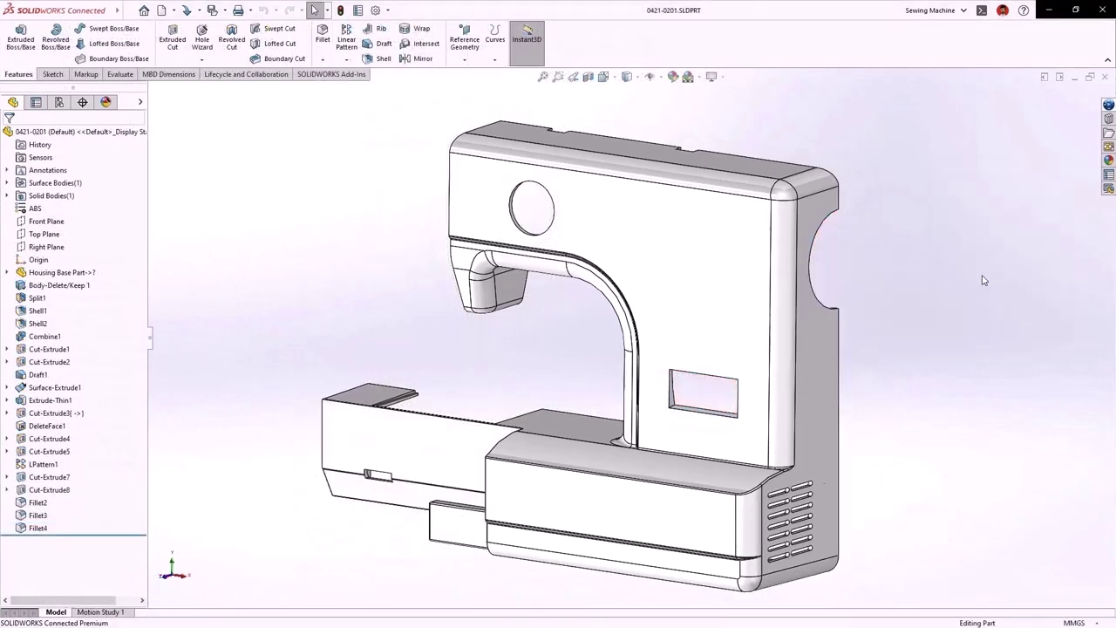
Add a comment on the Housing Base Part face reading 'Insert a safety decal here'
{"action": "left_click", "coordinate": [984, 280]}
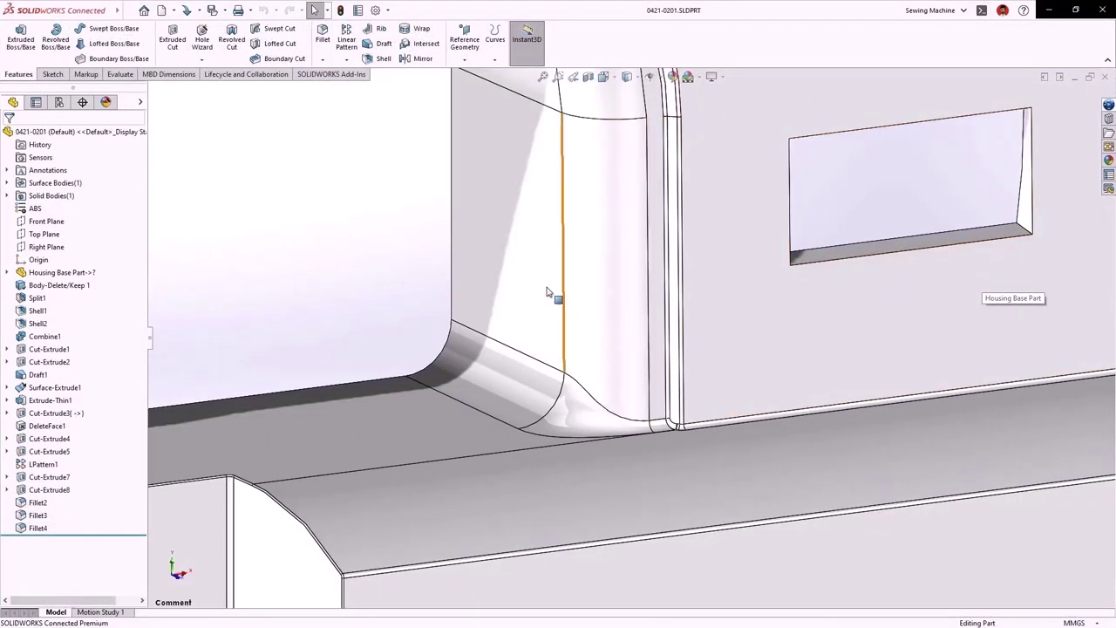
{"action": "right_click", "coordinate": [545, 292]}
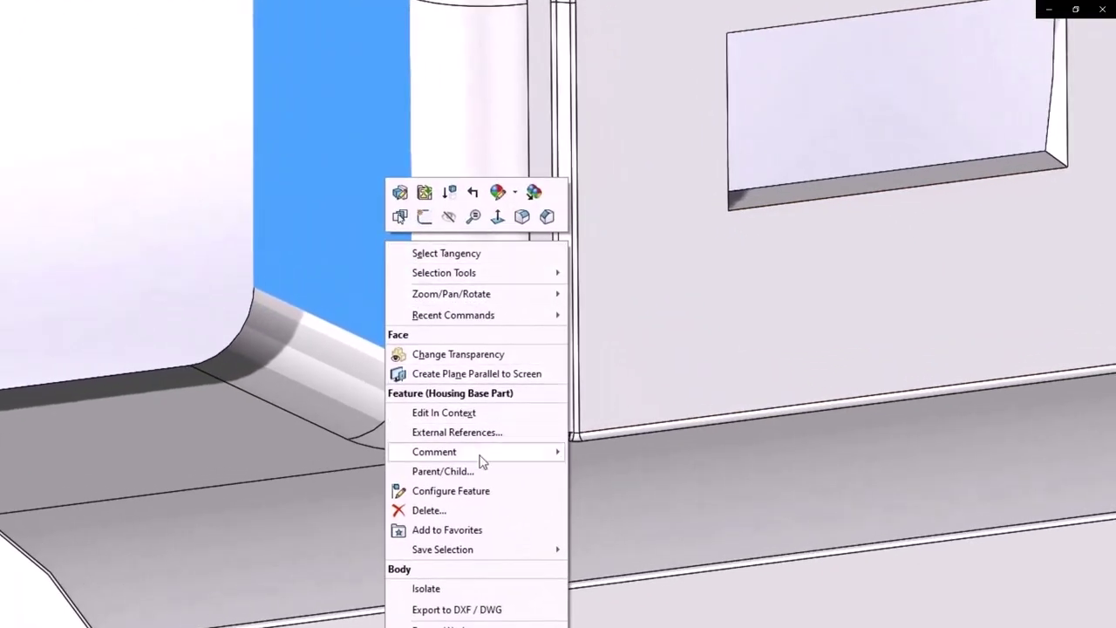
{"action": "mouse_move", "coordinate": [482, 461]}
{"action": "left_click", "coordinate": [622, 451]}
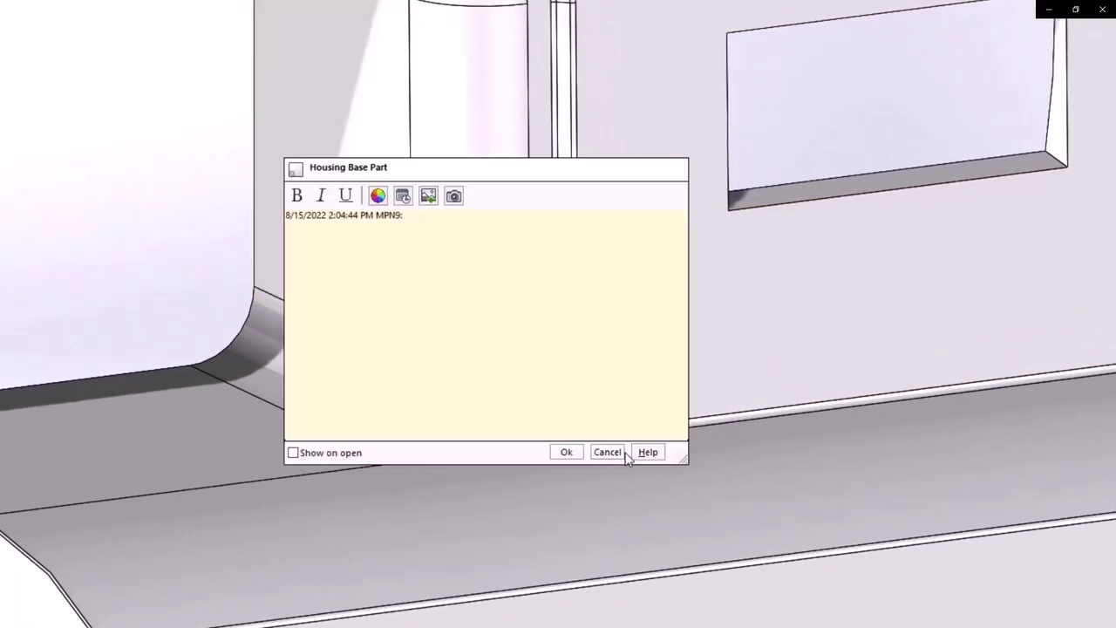
{"action": "type", "text": "Insert a safety decal here"}
Bold the word 'safety' and insert a model snapshot and the caution.png image into the note
{"action": "double_click", "coordinate": [451, 216]}
{"action": "left_click", "coordinate": [297, 196]}
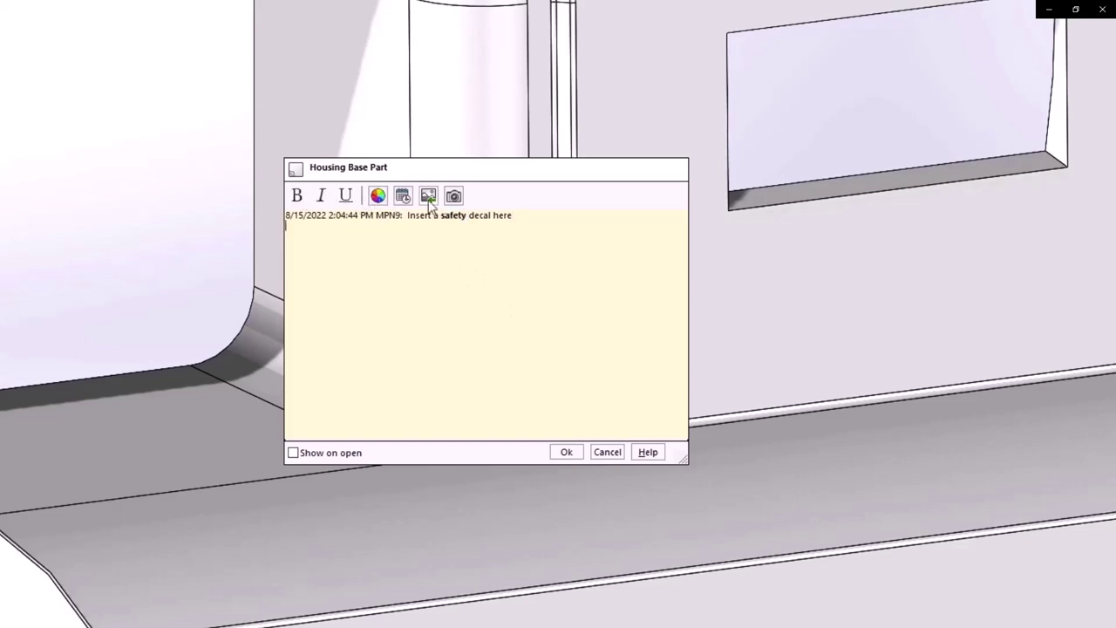
{"action": "left_click", "coordinate": [454, 197]}
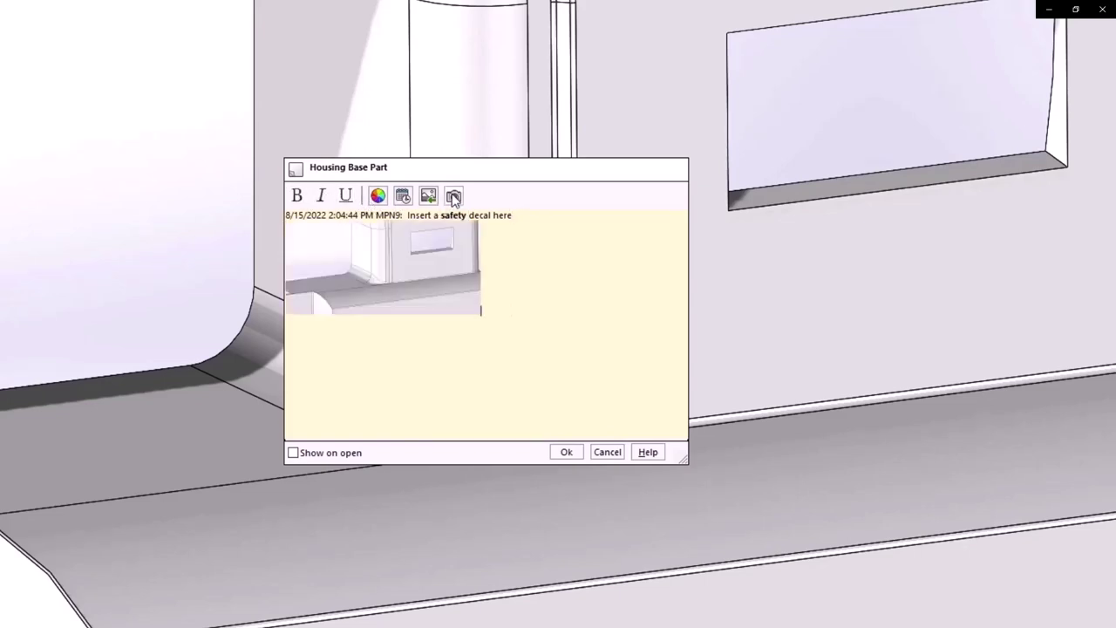
{"action": "left_click", "coordinate": [429, 196]}
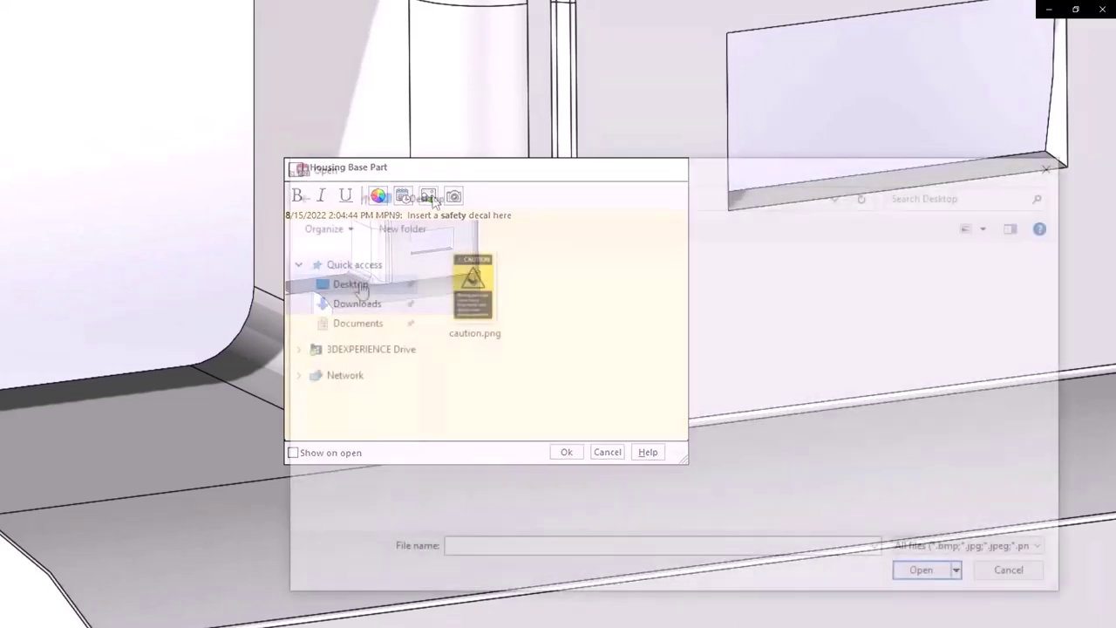
{"action": "double_click", "coordinate": [475, 287]}
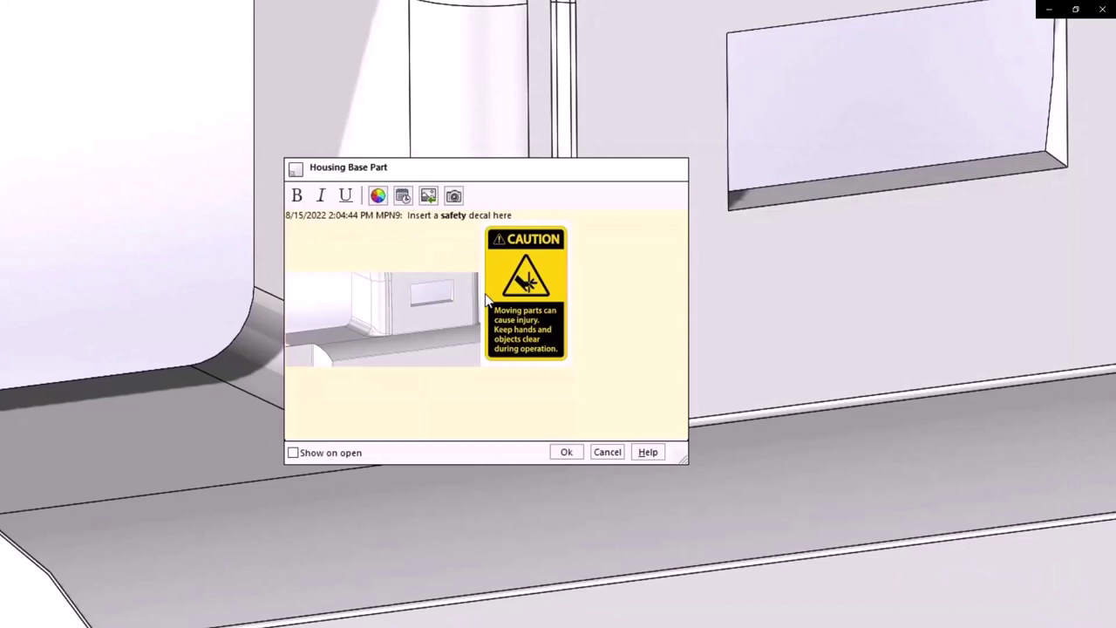
Preview the other note colours, then set the comment to pink High Priority
{"action": "left_click", "coordinate": [377, 196]}
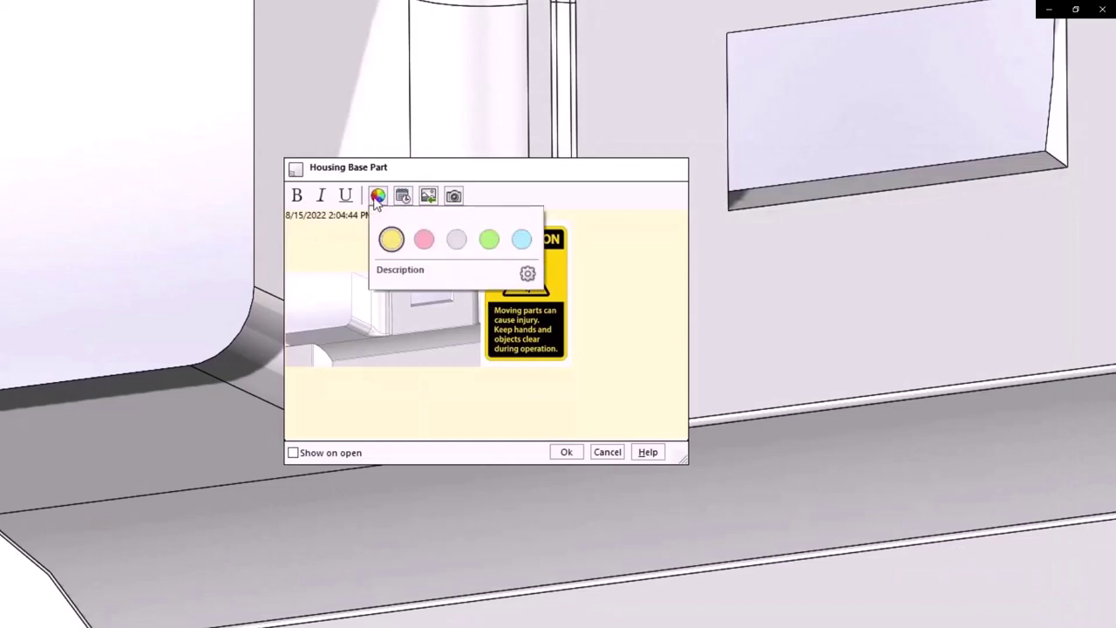
{"action": "left_click", "coordinate": [424, 241]}
{"action": "left_click", "coordinate": [456, 243]}
{"action": "left_click", "coordinate": [488, 240]}
{"action": "left_click", "coordinate": [522, 243]}
{"action": "left_click", "coordinate": [424, 241]}
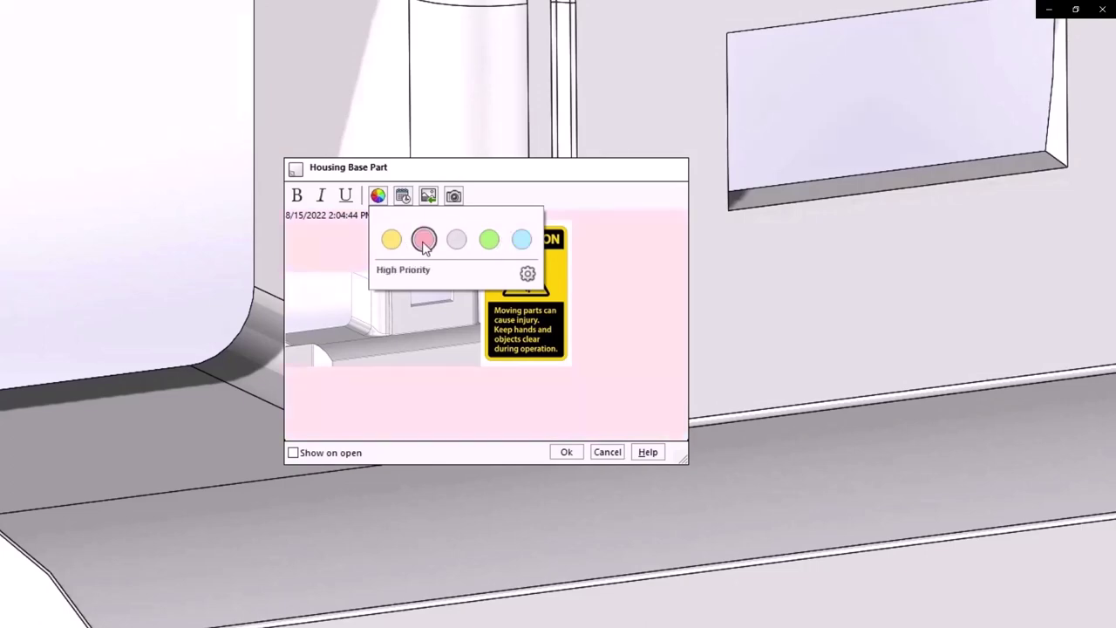
Rename the High Priority comment colour to Safety and reopen part 0421-0201 from recent documents
{"action": "left_click", "coordinate": [527, 276]}
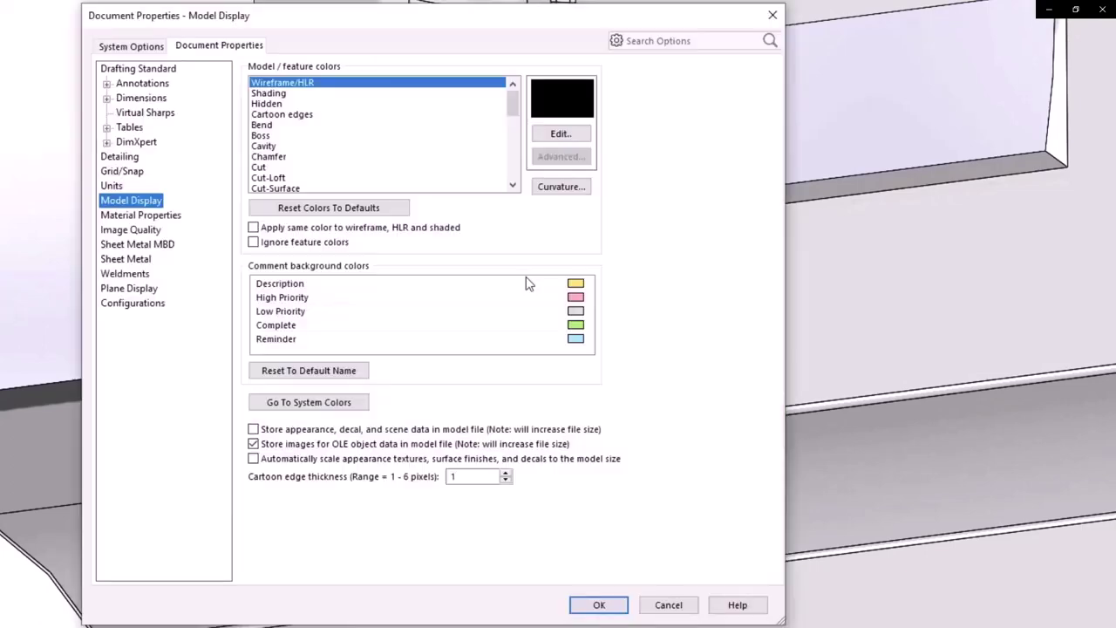
{"action": "double_click", "coordinate": [340, 299]}
{"action": "type", "text": "Safe"}
{"action": "key", "text": "Return"}
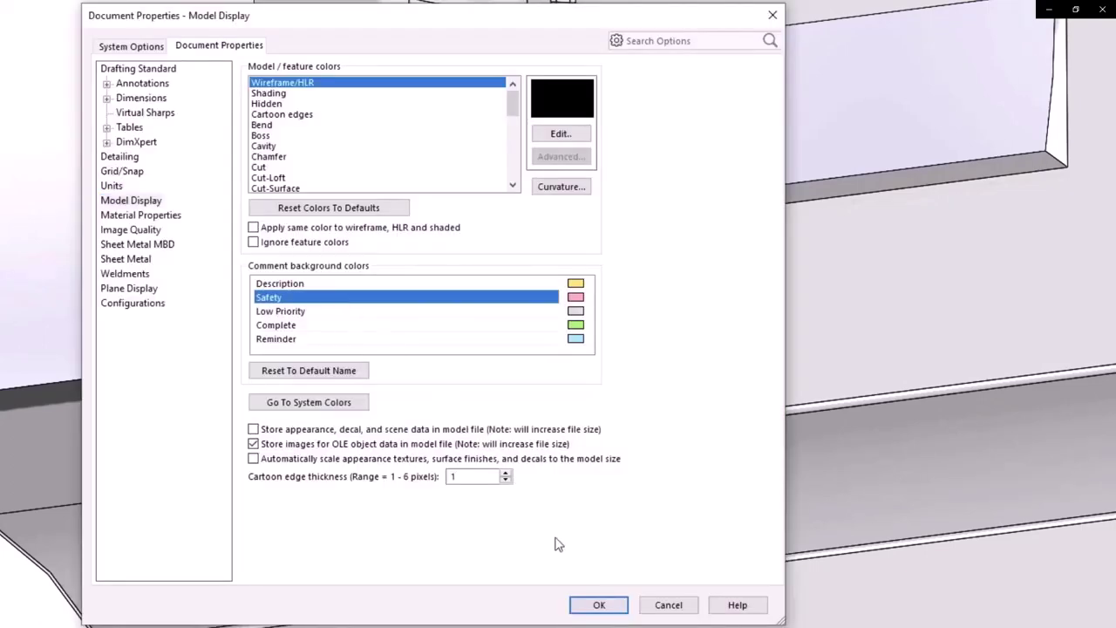
{"action": "left_click", "coordinate": [599, 604]}
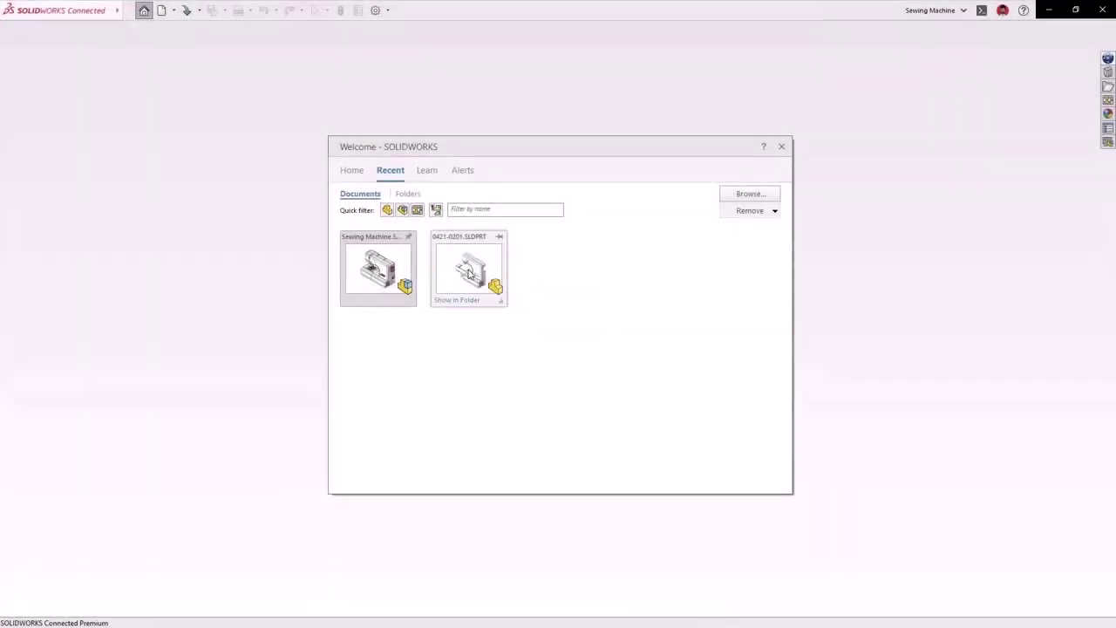
{"action": "double_click", "coordinate": [468, 269]}
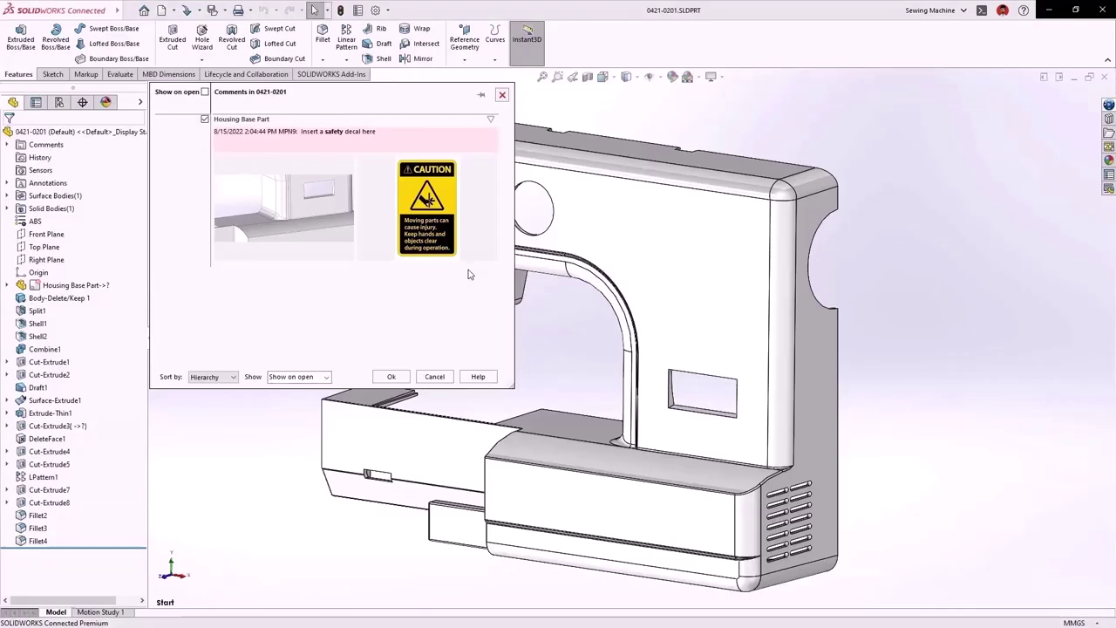
{"action": "left_click", "coordinate": [392, 376]}
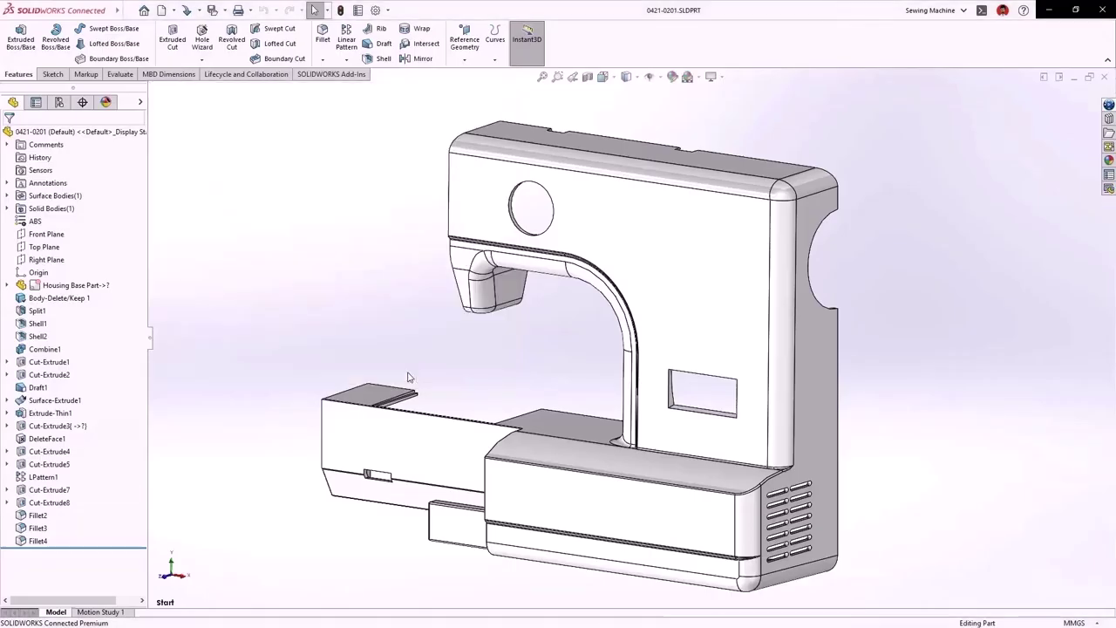
{"action": "right_click", "coordinate": [696, 50]}
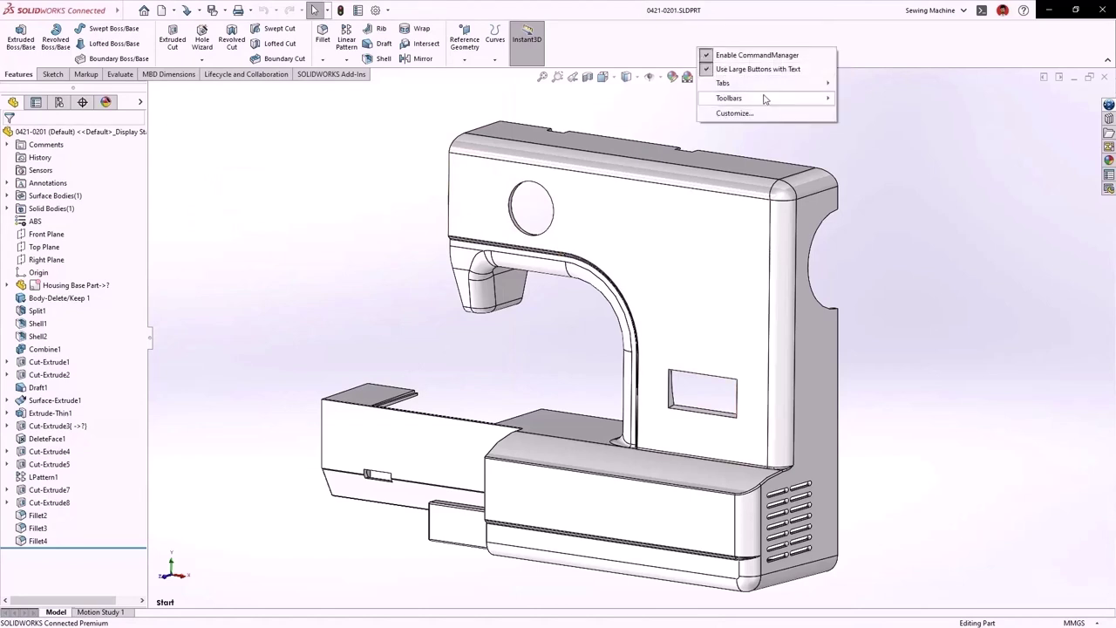
{"action": "mouse_move", "coordinate": [766, 99]}
{"action": "left_click", "coordinate": [864, 349]}
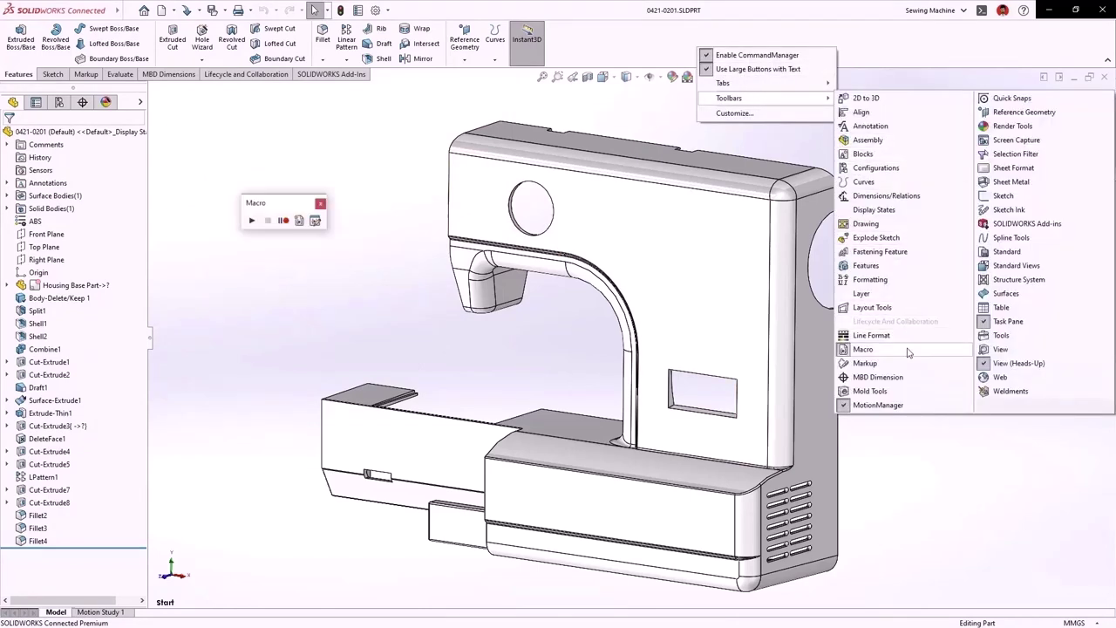
{"action": "left_click", "coordinate": [1016, 154]}
{"action": "left_click", "coordinate": [1004, 196]}
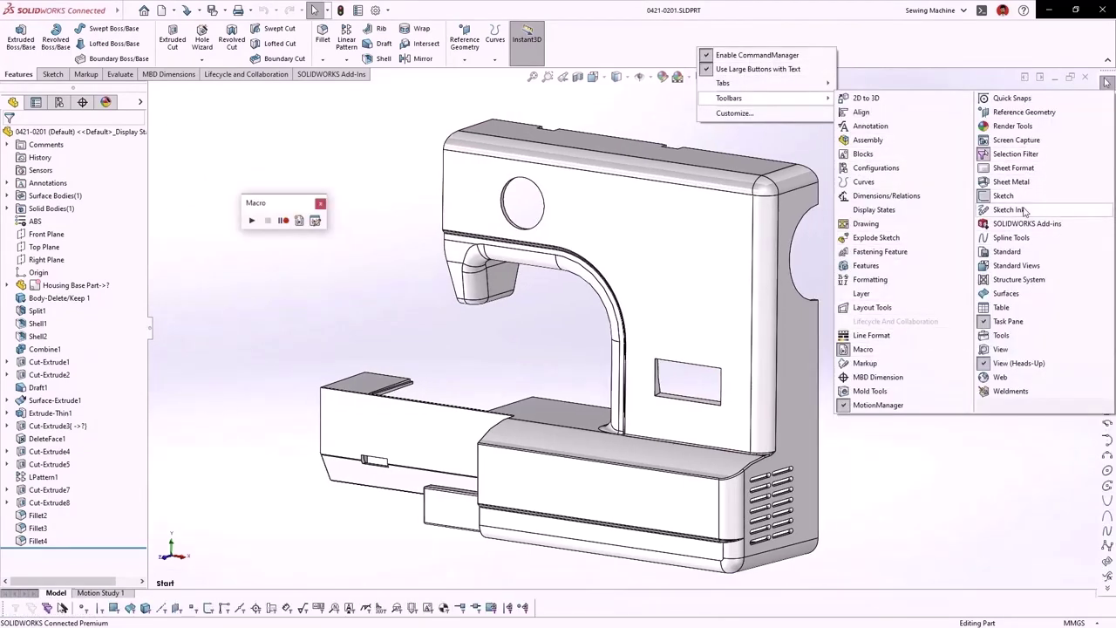
{"action": "left_click", "coordinate": [1016, 266]}
{"action": "left_click", "coordinate": [1001, 349]}
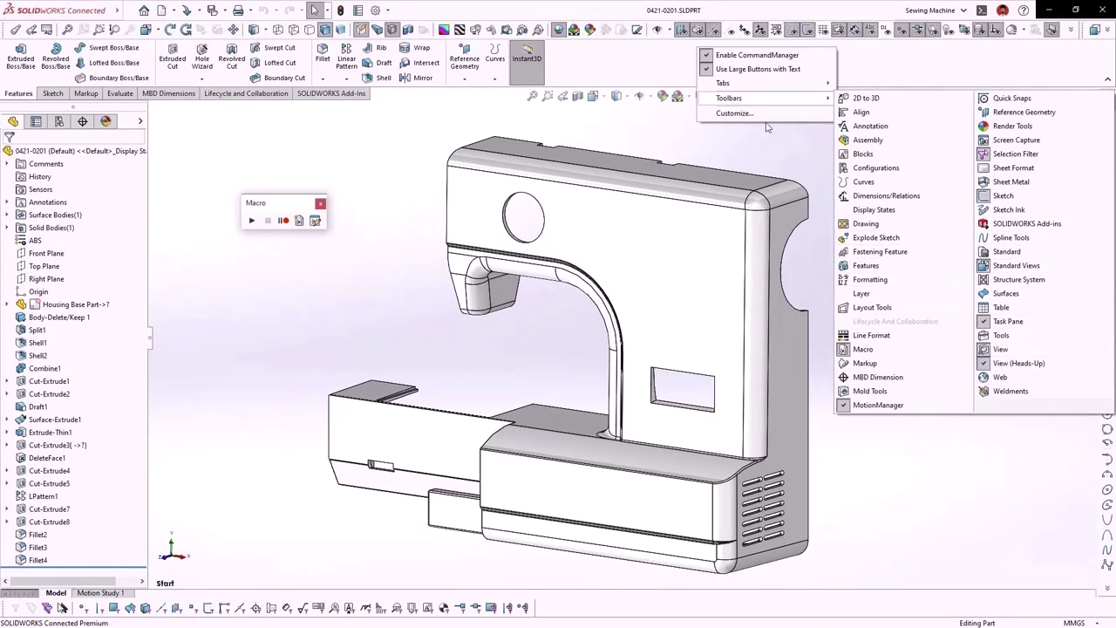
{"action": "left_click", "coordinate": [737, 114]}
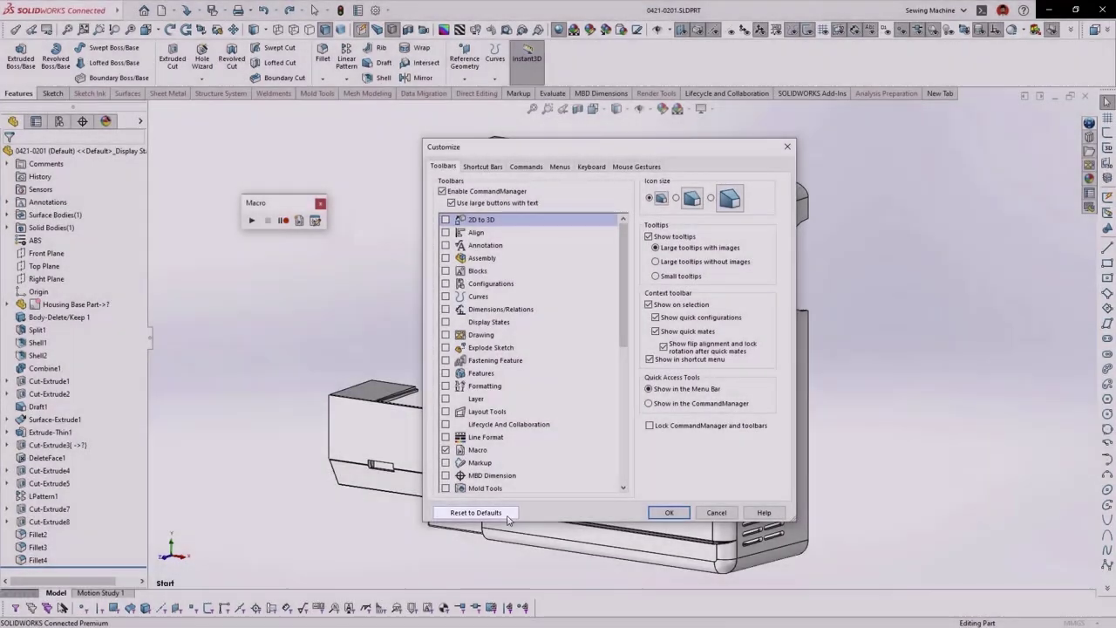
{"action": "left_click", "coordinate": [505, 515]}
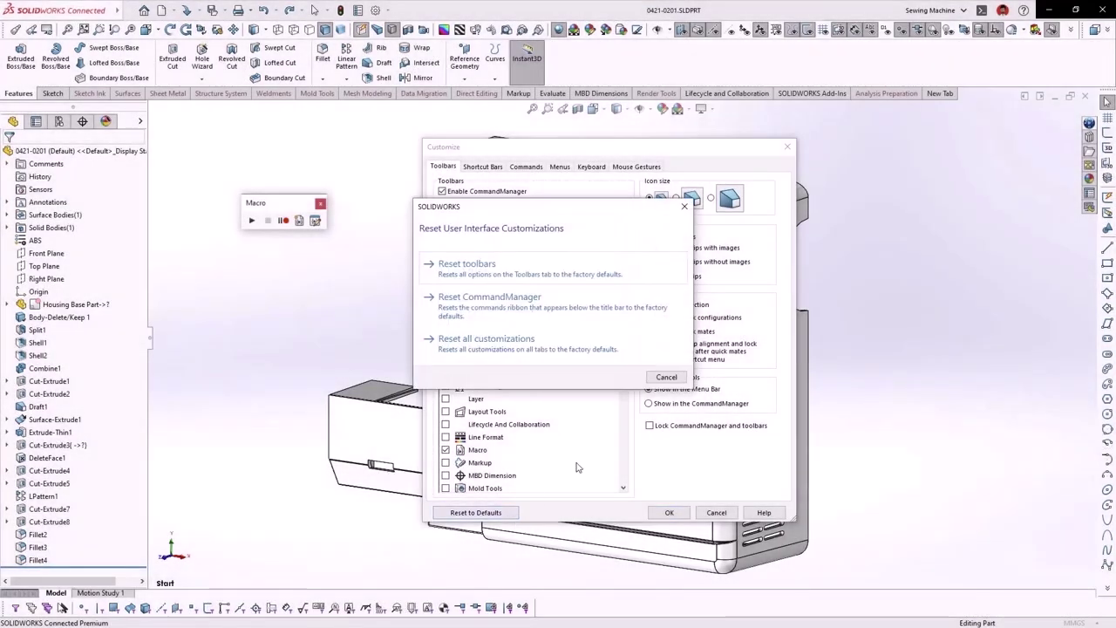
{"action": "left_click", "coordinate": [662, 273]}
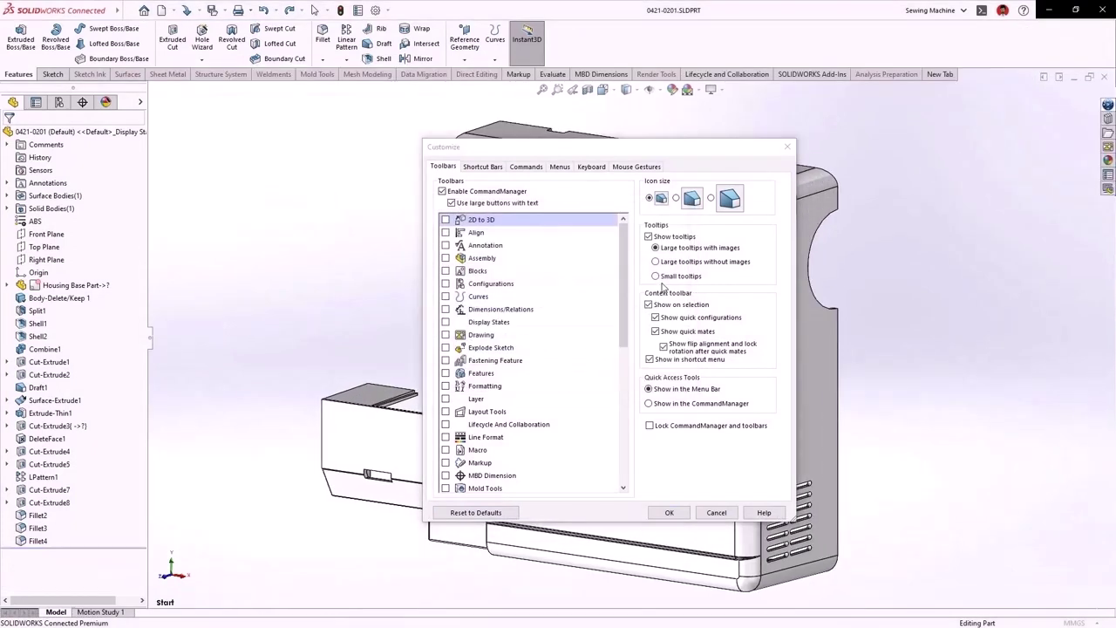
{"action": "left_click", "coordinate": [680, 518]}
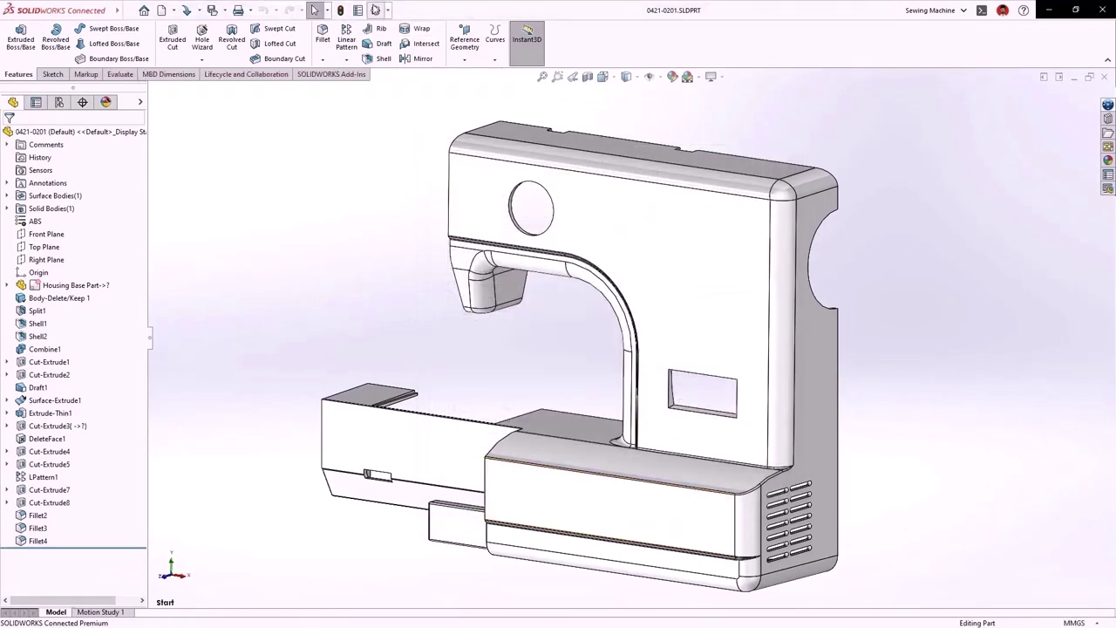
Open System Options and scroll through the Performance settings
{"action": "left_click", "coordinate": [376, 10]}
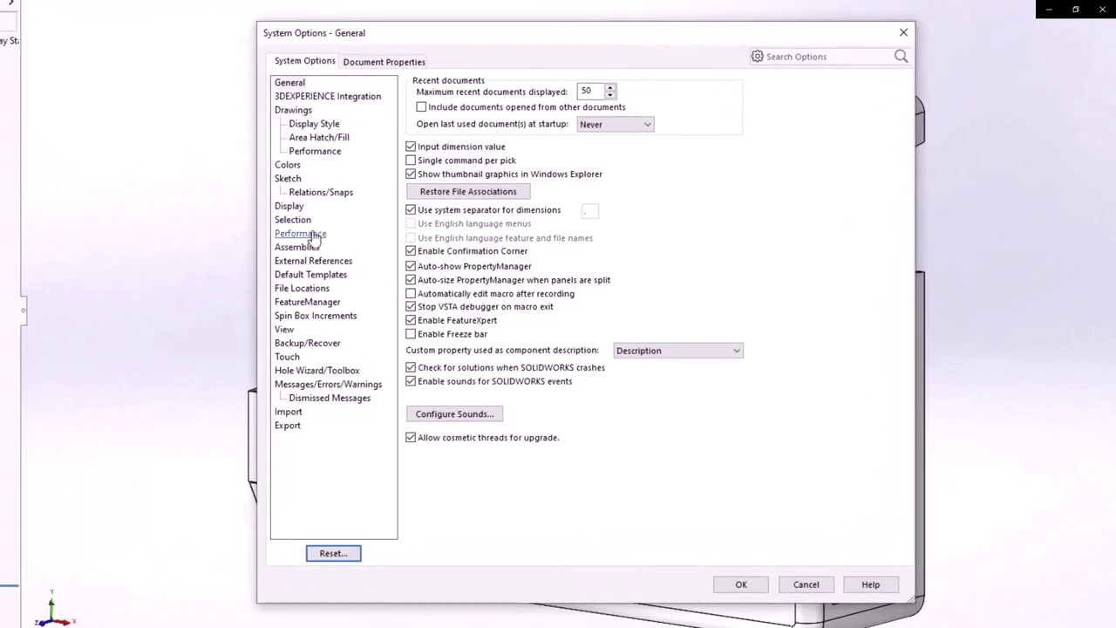
{"action": "left_click", "coordinate": [301, 234]}
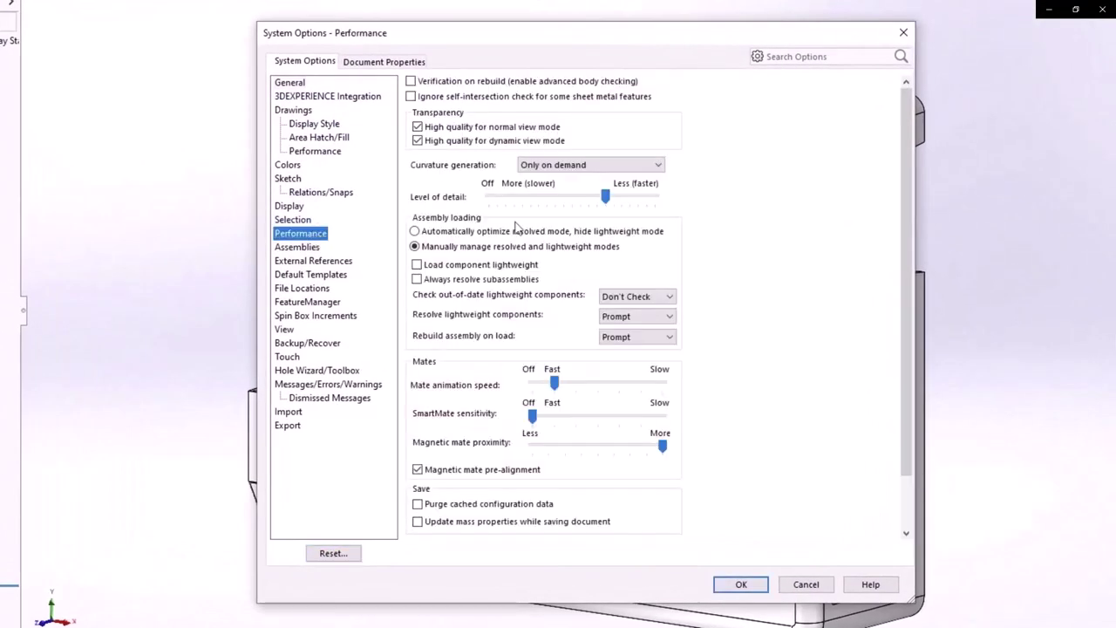
{"action": "left_click_drag", "start_coordinate": [902, 229], "coordinate": [906, 291]}
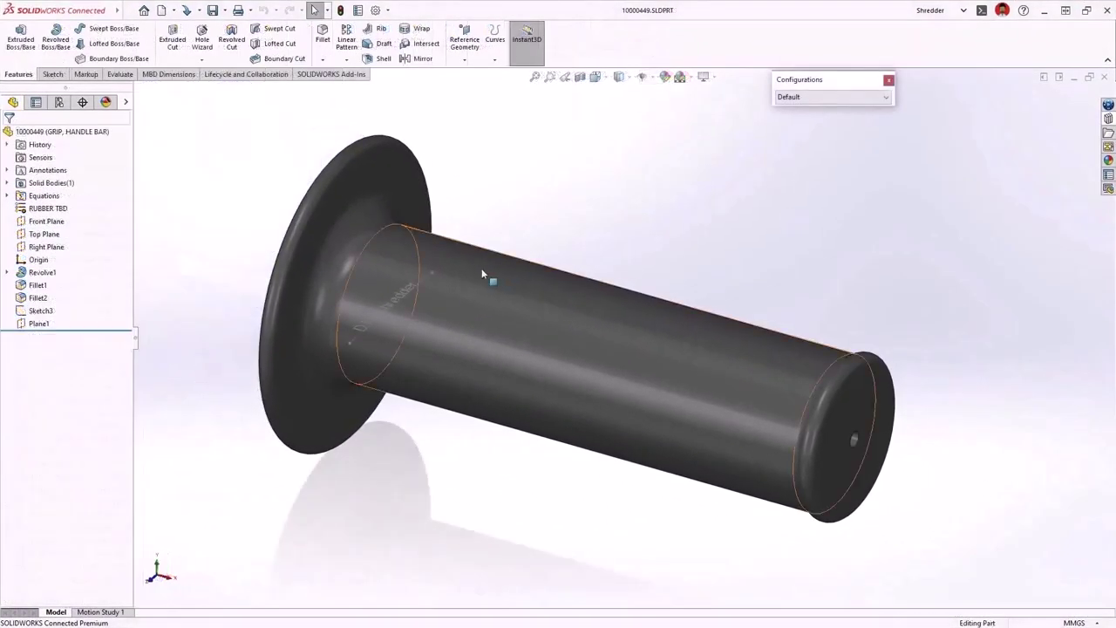
Wrap the 'DTV Shredder' text sketch onto the grip's cylindrical face and orbit to inspect it
{"action": "left_click", "coordinate": [424, 275]}
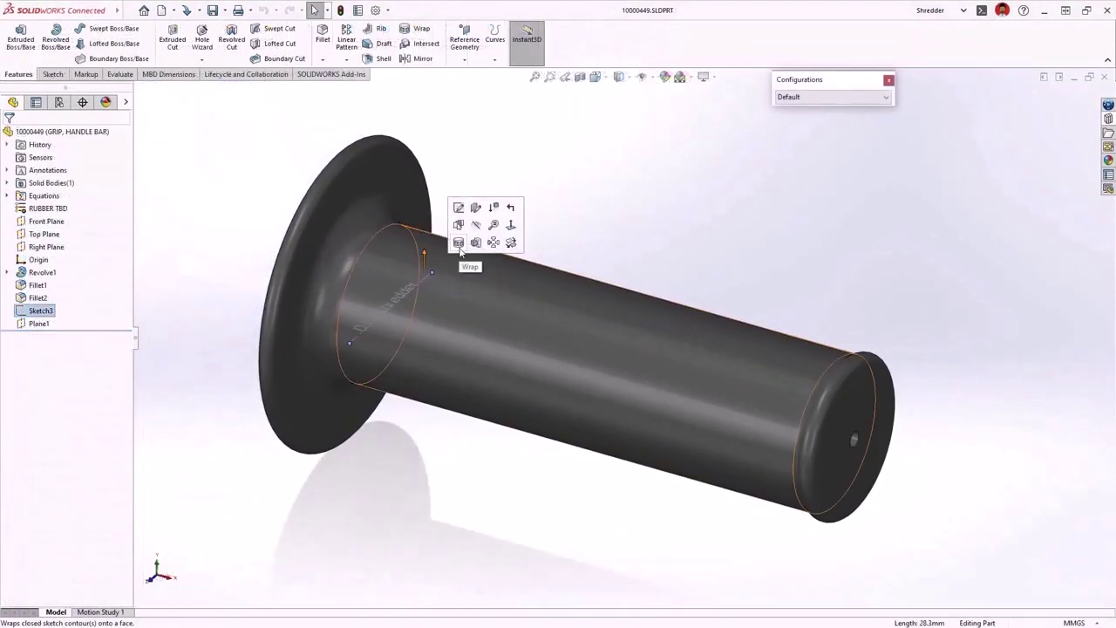
{"action": "left_click", "coordinate": [460, 251]}
{"action": "left_click", "coordinate": [464, 256]}
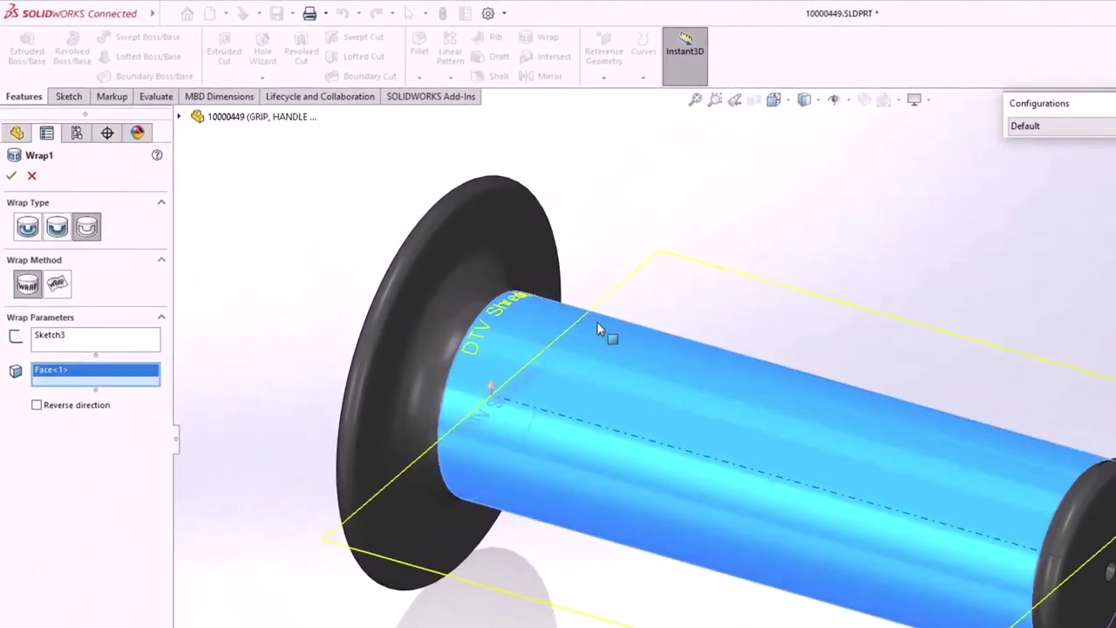
{"action": "key", "text": "Return"}
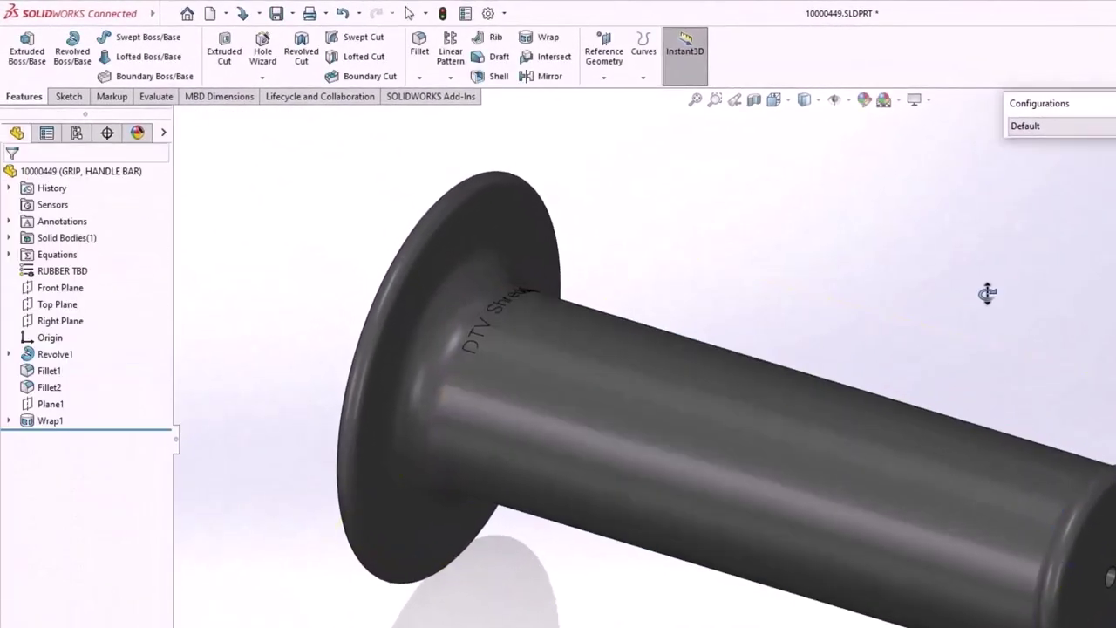
{"action": "middle_click_drag", "start_coordinate": [986, 299], "coordinate": [939, 356]}
{"action": "right_click_drag", "start_coordinate": [940, 356], "coordinate": [1022, 267]}
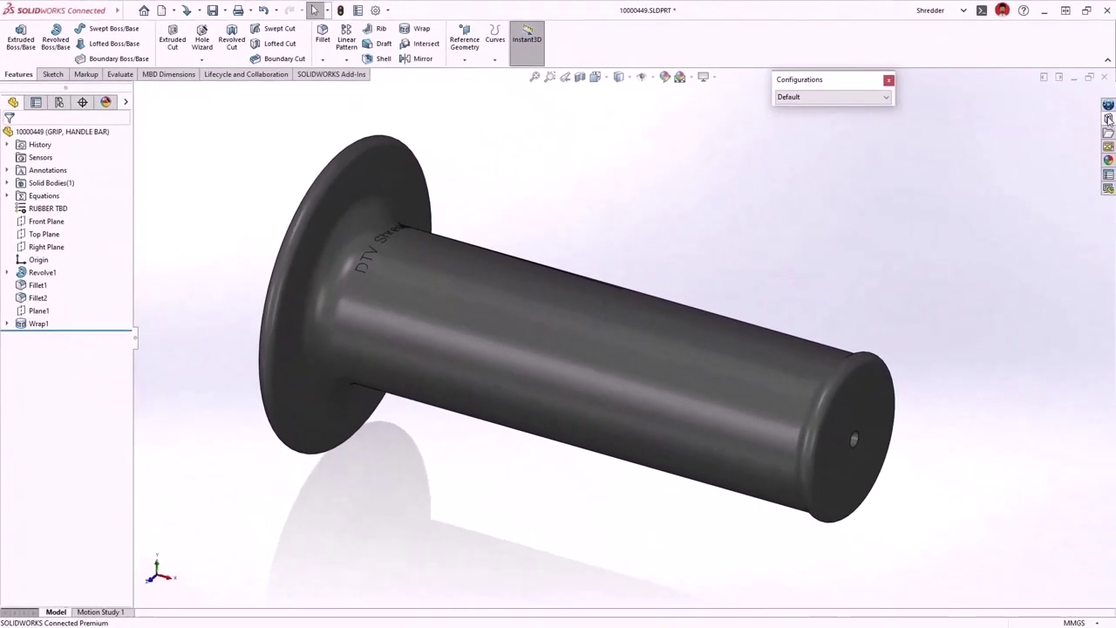
Drop the DTV Logo library feature onto the grip's end face, keeping it despite errors
{"action": "left_click", "coordinate": [1109, 119]}
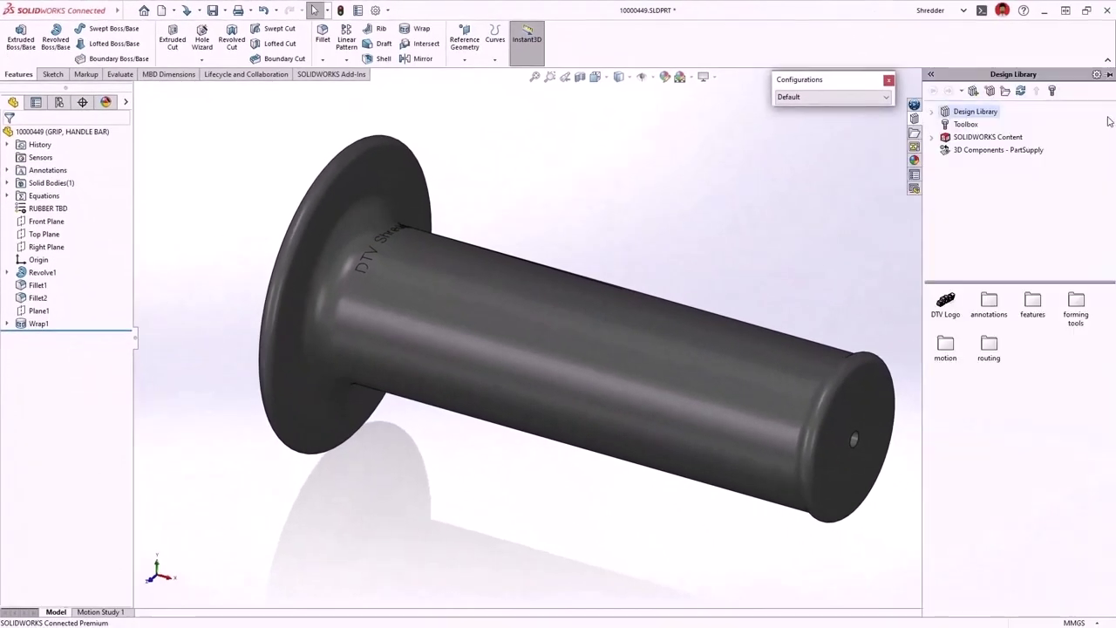
{"action": "left_click_drag", "start_coordinate": [947, 302], "coordinate": [840, 425]}
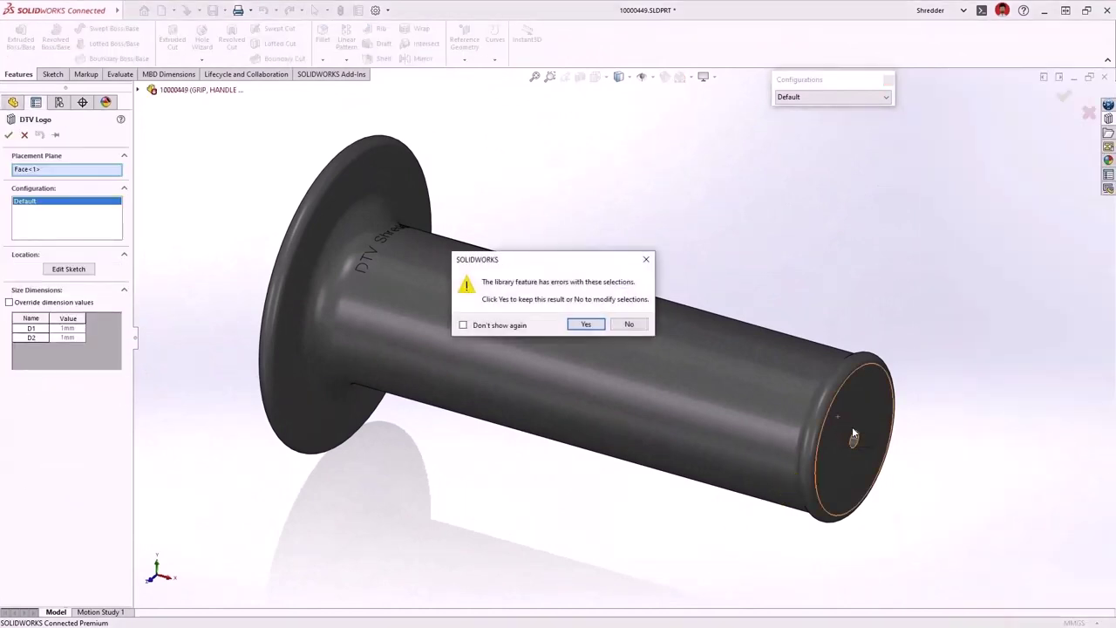
{"action": "left_click", "coordinate": [594, 316]}
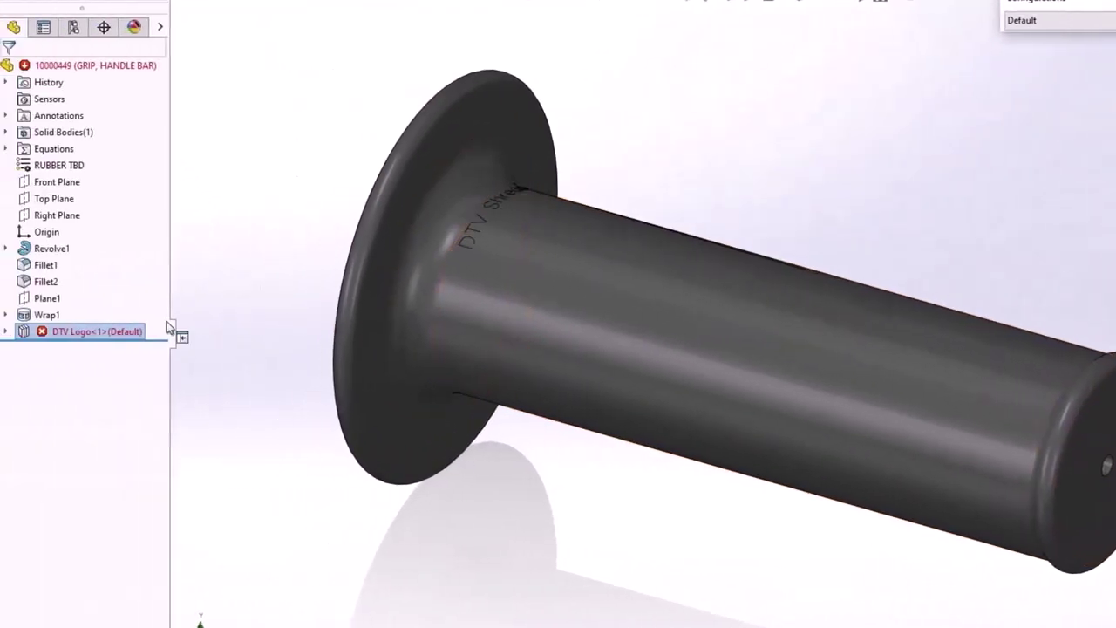
Edit Cut-Extrude1's sketch, moving the whole dtv logo onto the end disk centre, and rebuild
{"action": "left_click", "coordinate": [6, 331]}
{"action": "left_click", "coordinate": [68, 348]}
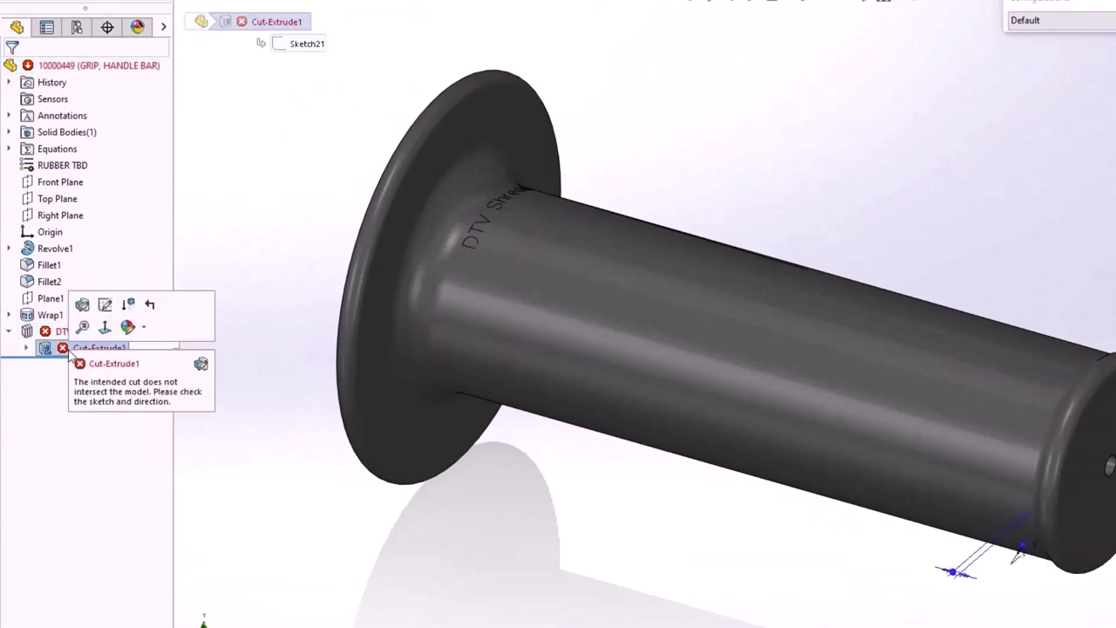
{"action": "left_click", "coordinate": [104, 304]}
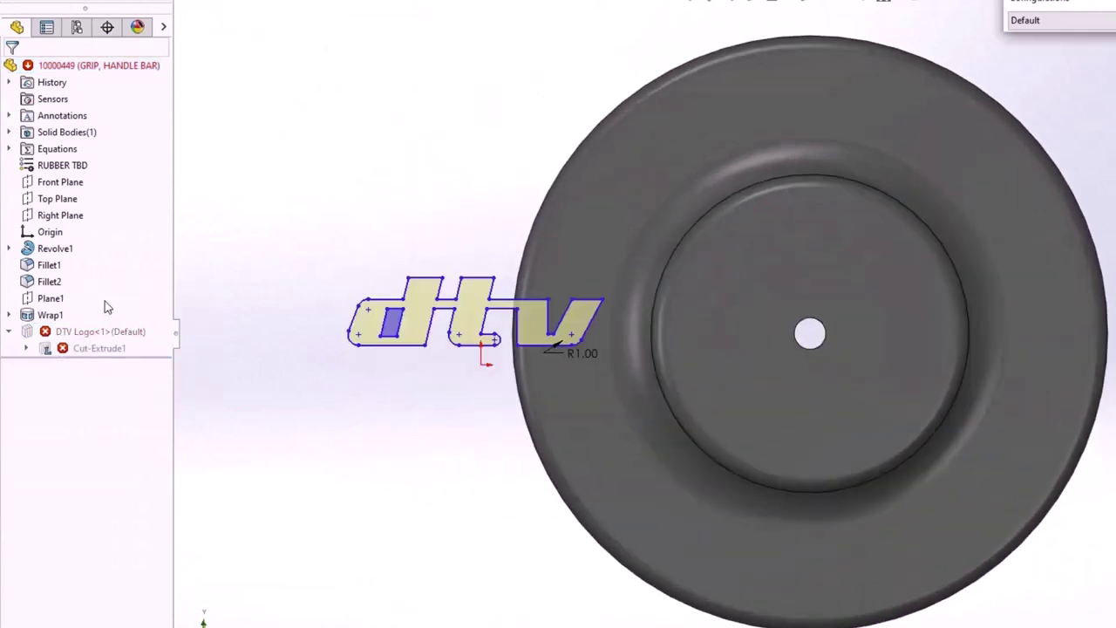
{"action": "mouse_move", "coordinate": [285, 245]}
{"action": "left_mouse_down"}
{"action": "mouse_move", "coordinate": [493, 315]}
{"action": "mouse_move", "coordinate": [633, 383]}
{"action": "left_mouse_up"}
{"action": "left_click_drag", "start_coordinate": [603, 301], "coordinate": [915, 276]}
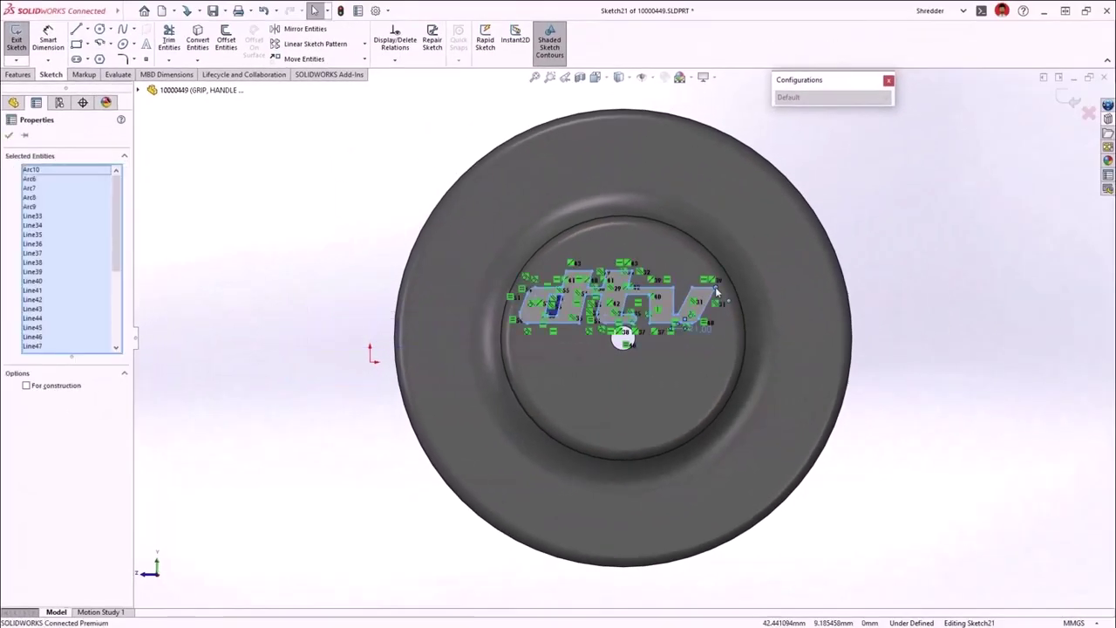
{"action": "key", "text": "ctrl+b"}
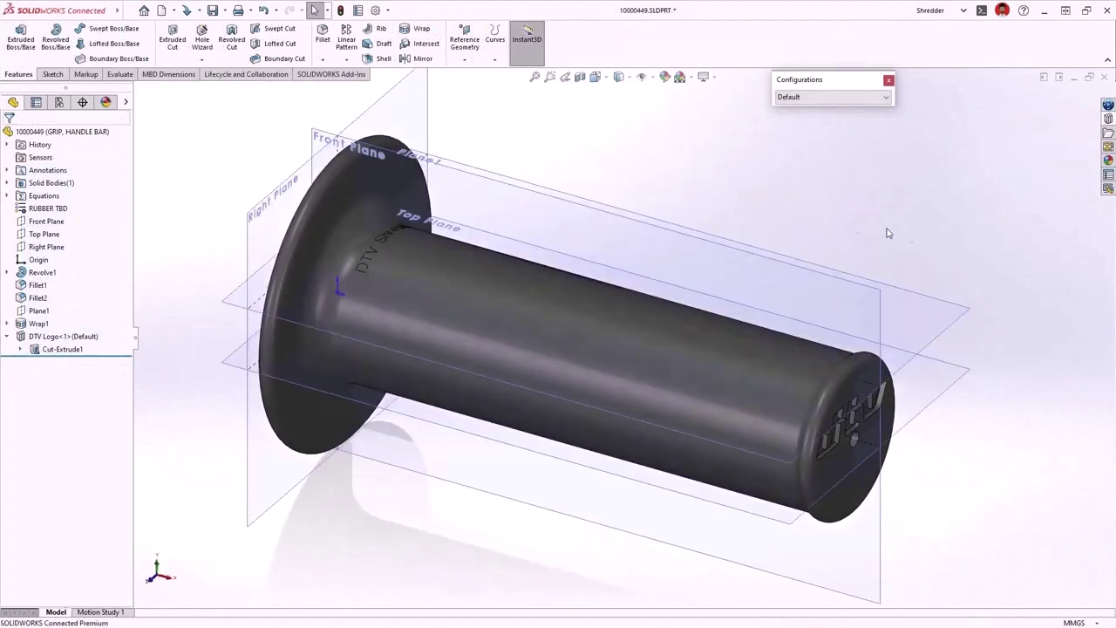
Draw an ellipse on Plane1, viewed normal to the plane
{"action": "left_click", "coordinate": [458, 165]}
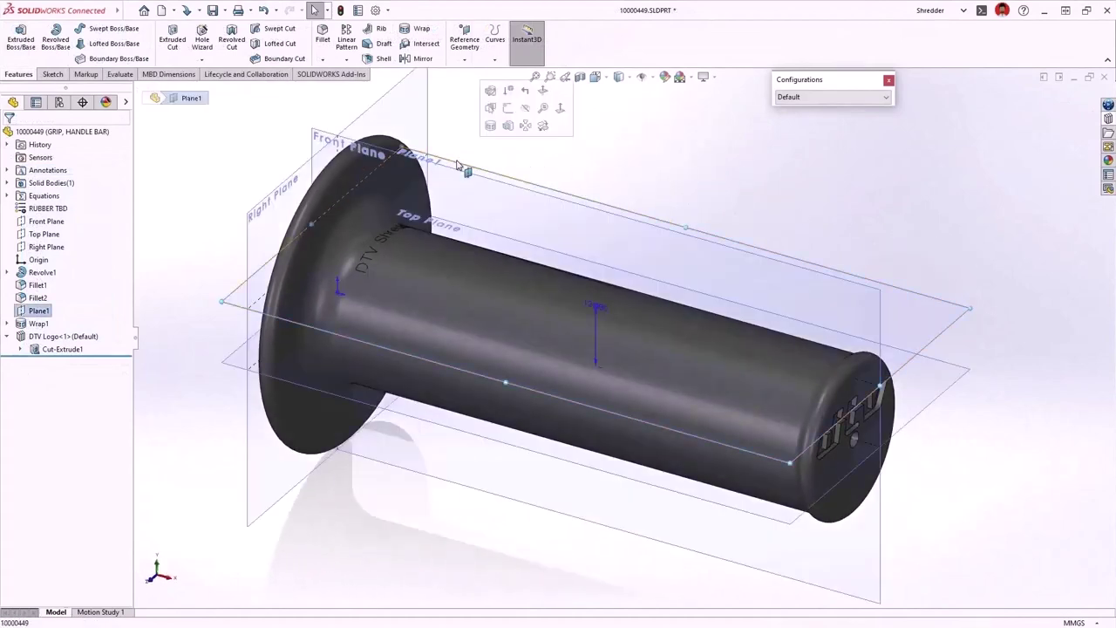
{"action": "left_click", "coordinate": [509, 126]}
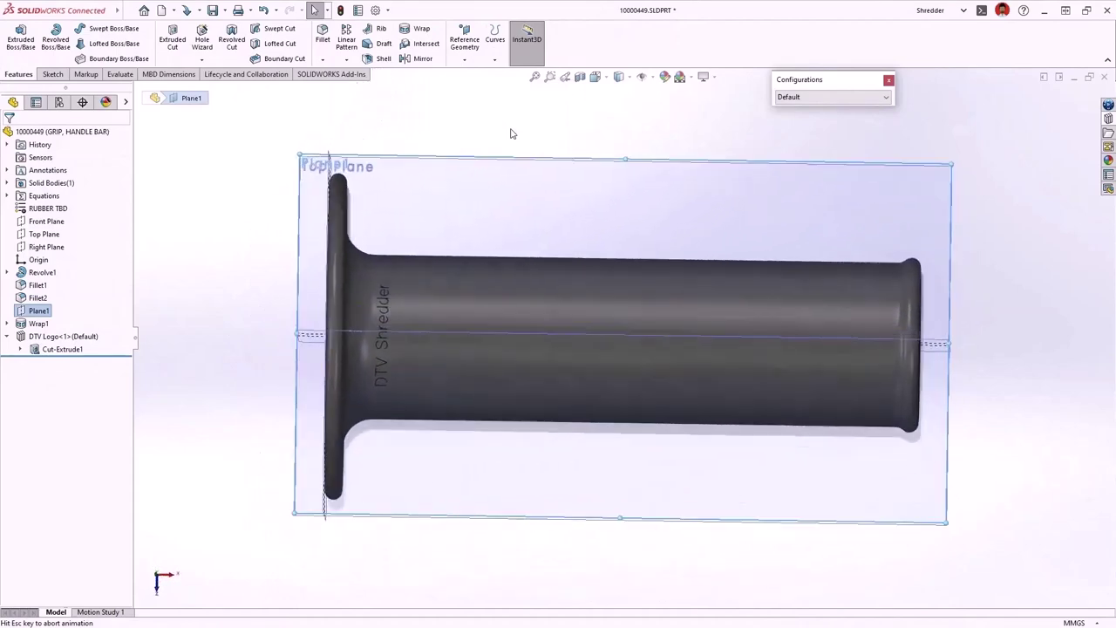
{"action": "key", "text": "s"}
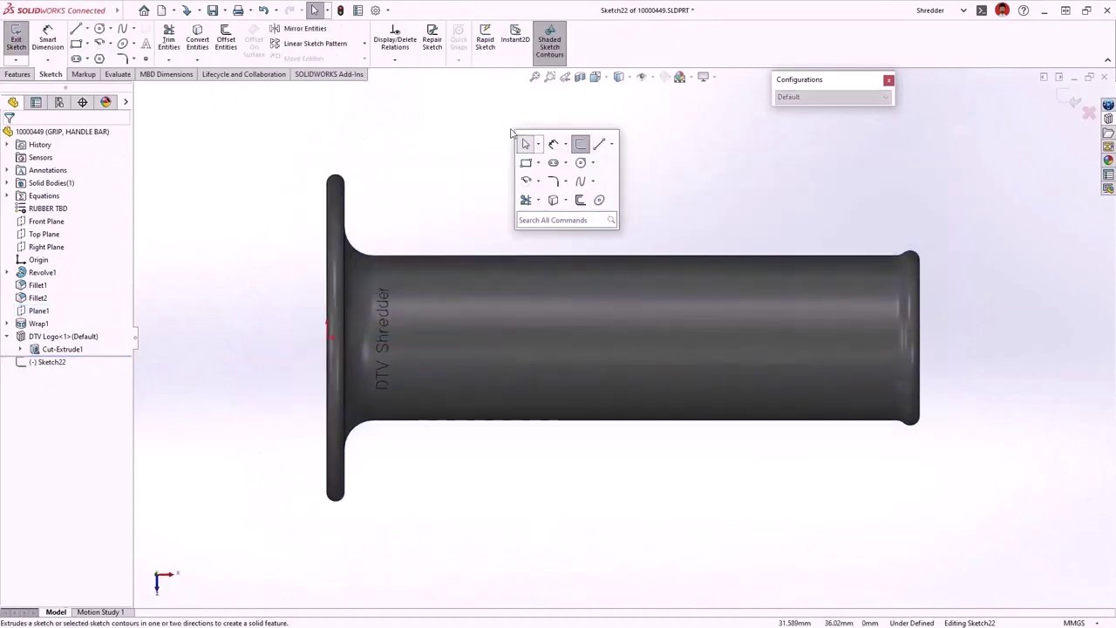
{"action": "left_click", "coordinate": [606, 206]}
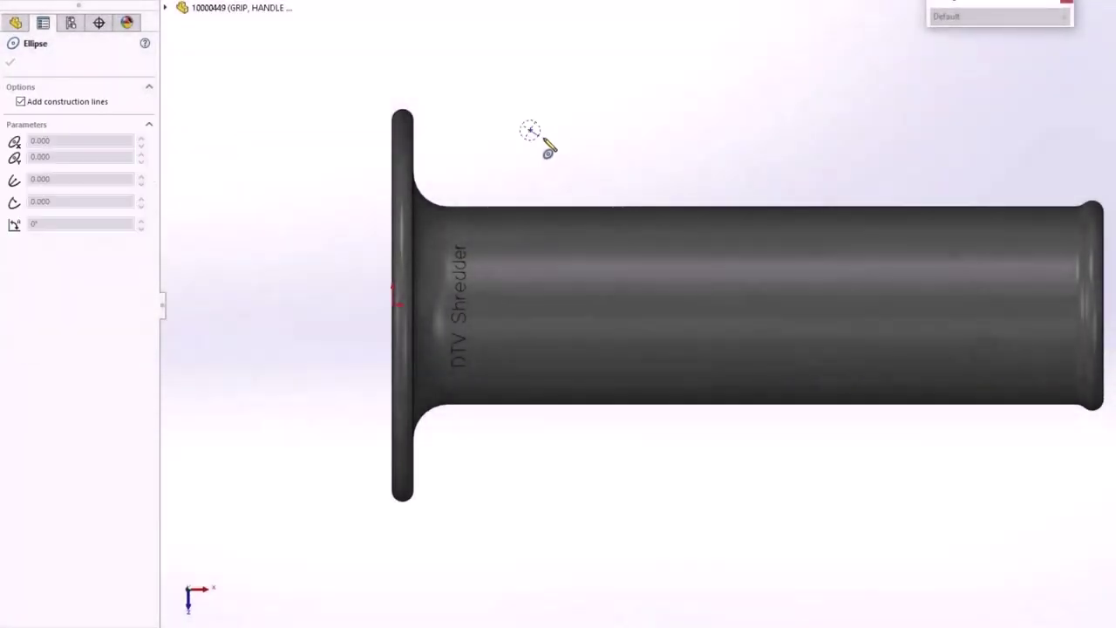
{"action": "left_click", "coordinate": [577, 146]}
{"action": "left_click", "coordinate": [571, 176]}
{"action": "key", "text": "Escape"}
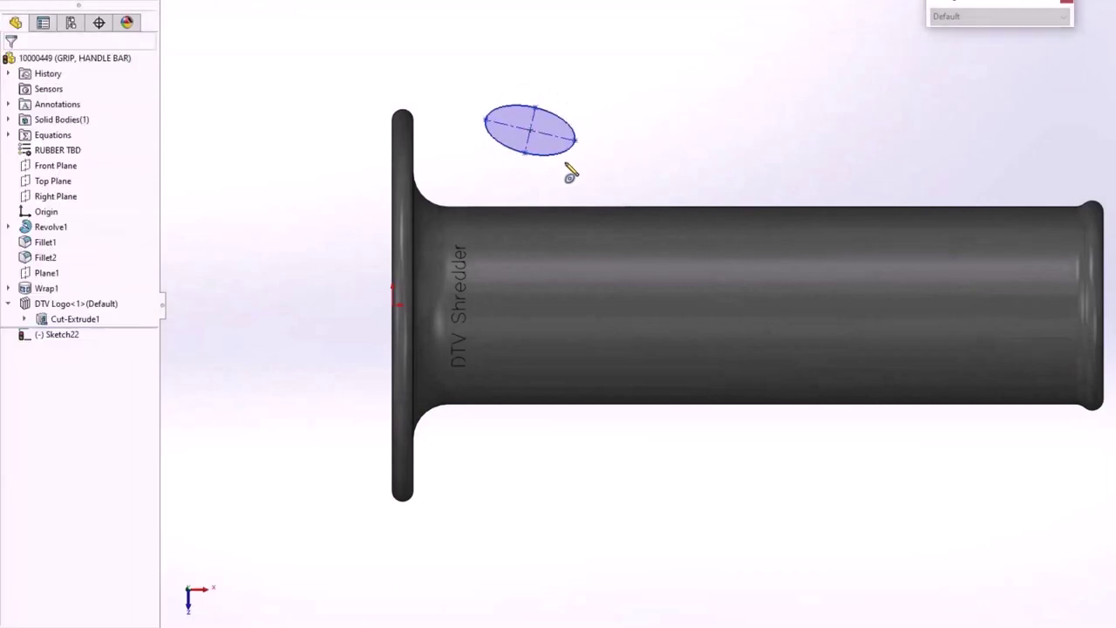
Make the ellipse's major axis horizontal and coincident with the origin
{"action": "left_click", "coordinate": [572, 141]}
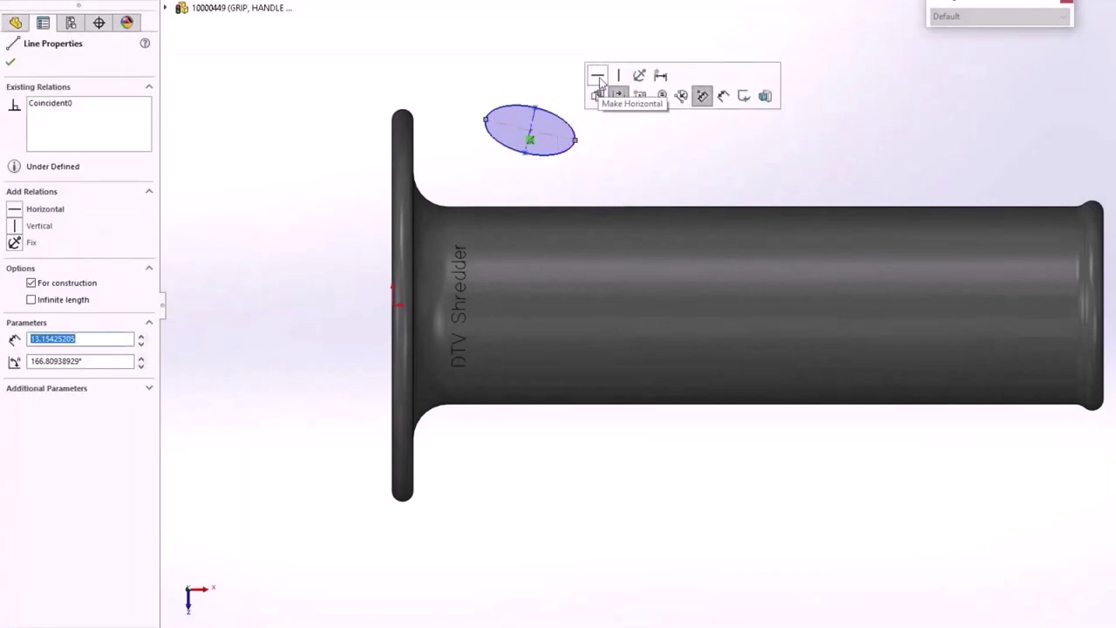
{"action": "left_click", "coordinate": [598, 77]}
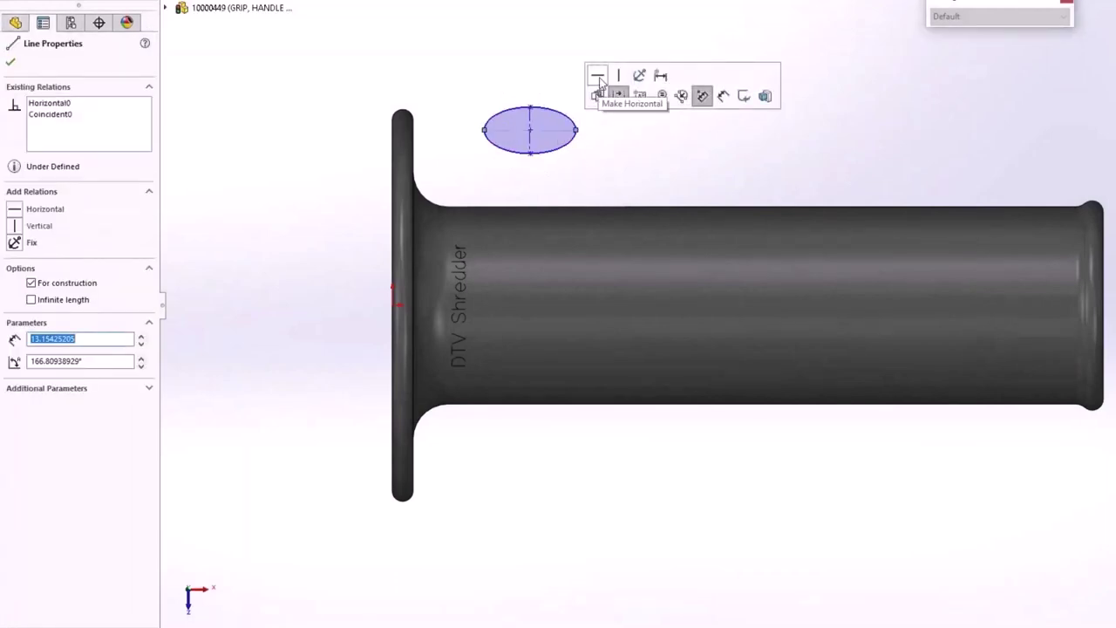
{"action": "left_click", "coordinate": [411, 304]}
{"action": "left_click", "coordinate": [394, 304], "text": "ctrl"}
{"action": "left_click", "coordinate": [453, 240]}
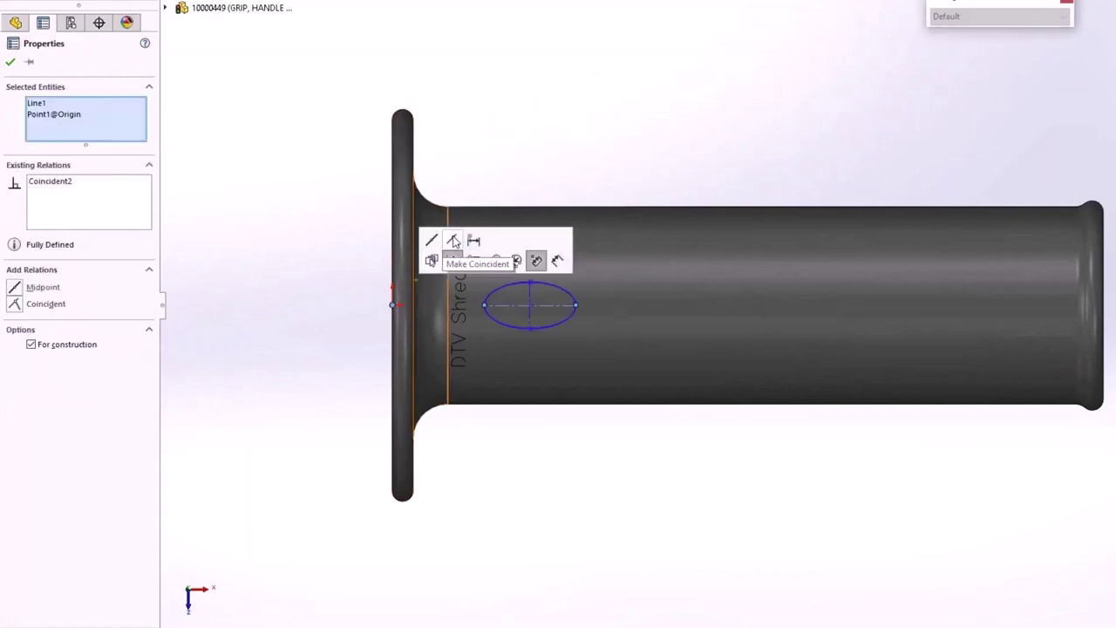
{"action": "right_click_drag", "start_coordinate": [551, 509], "coordinate": [554, 384]}
Add a width dimension to the ellipse above the grip and open it for editing
{"action": "left_click", "coordinate": [552, 319]}
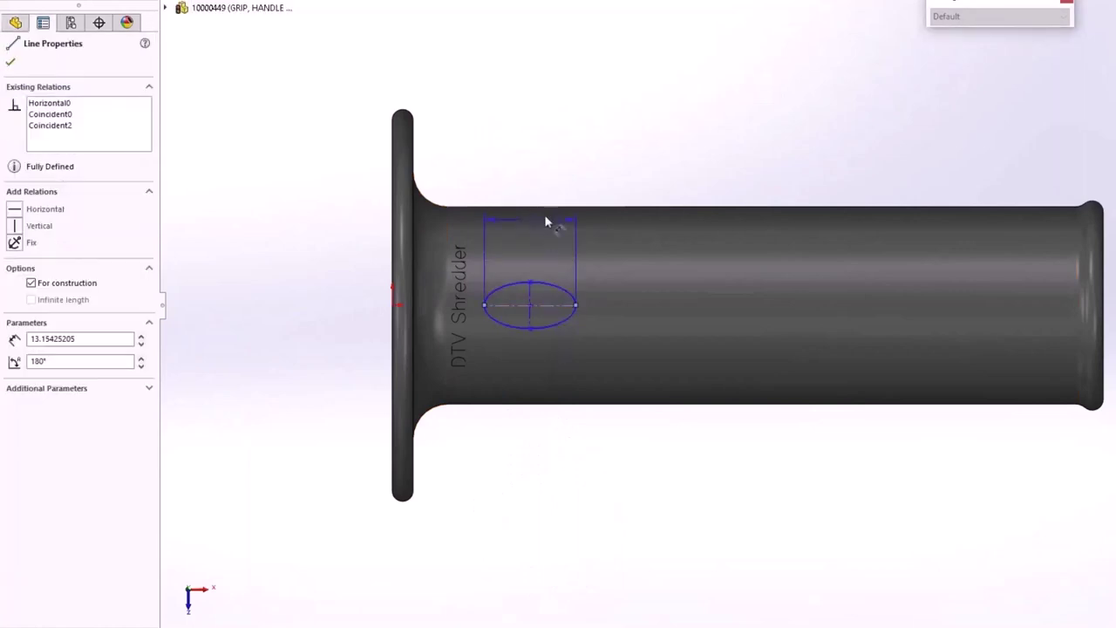
{"action": "left_click", "coordinate": [538, 177]}
{"action": "double_click", "coordinate": [538, 176]}
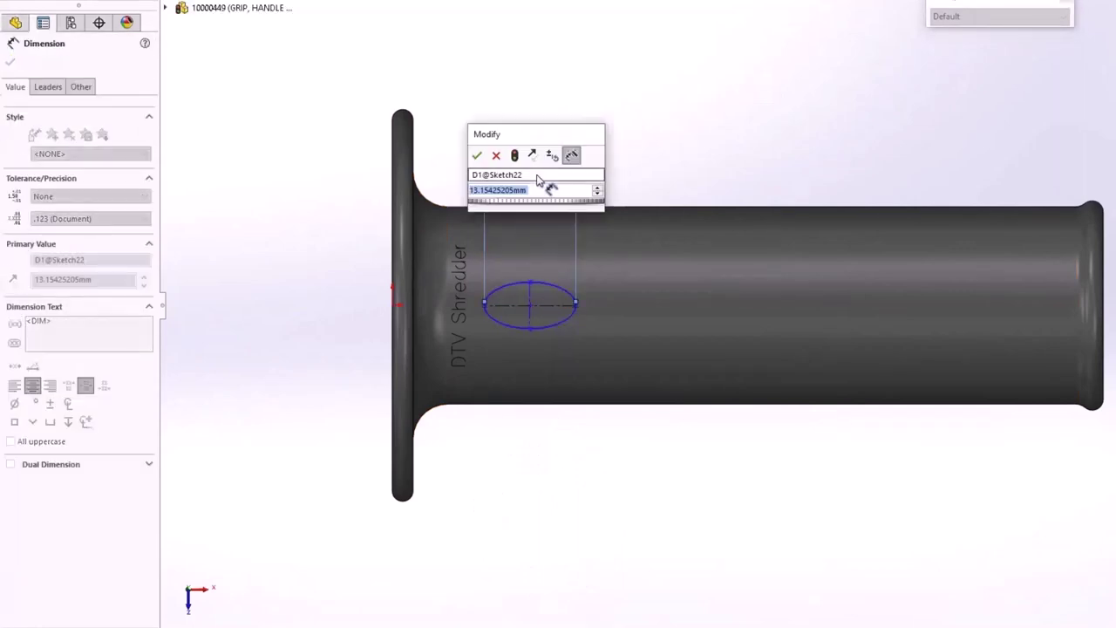
Set the ellipse width equal to the "length" global variable
{"action": "type", "text": "="}
{"action": "mouse_move", "coordinate": [546, 211]}
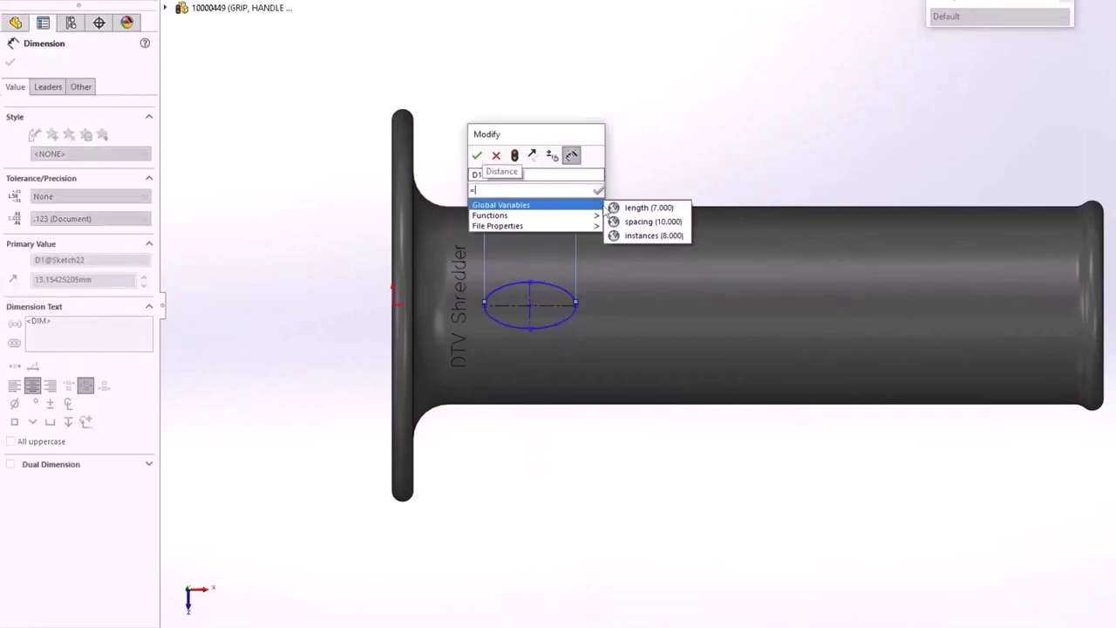
{"action": "left_click", "coordinate": [623, 209]}
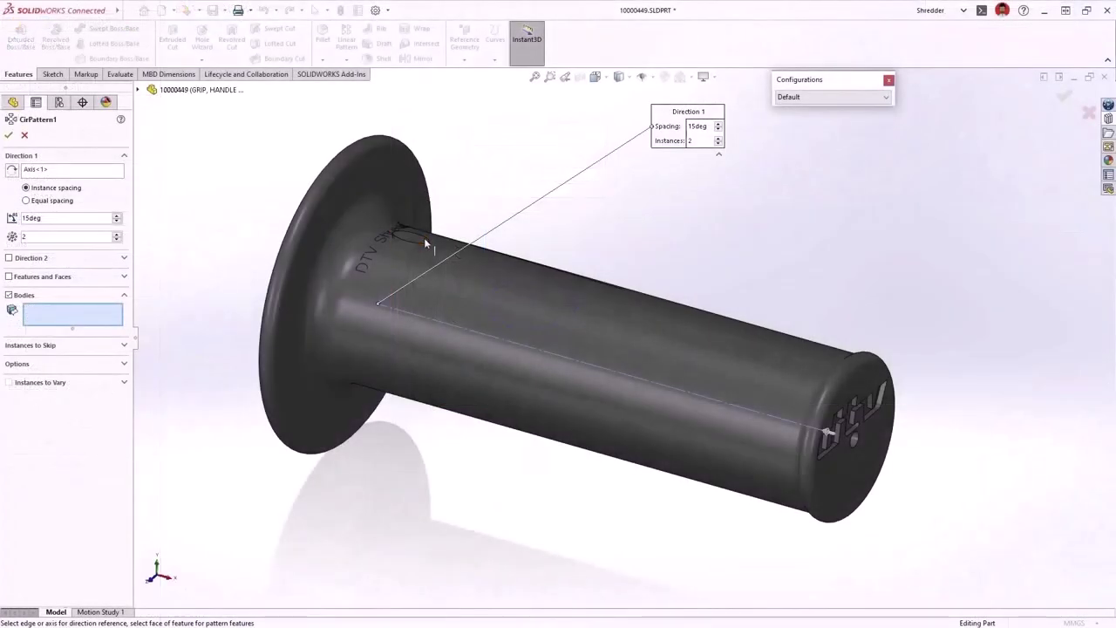
Circular-pattern the bump body around the grip with the direction reversed
{"action": "left_click", "coordinate": [426, 243]}
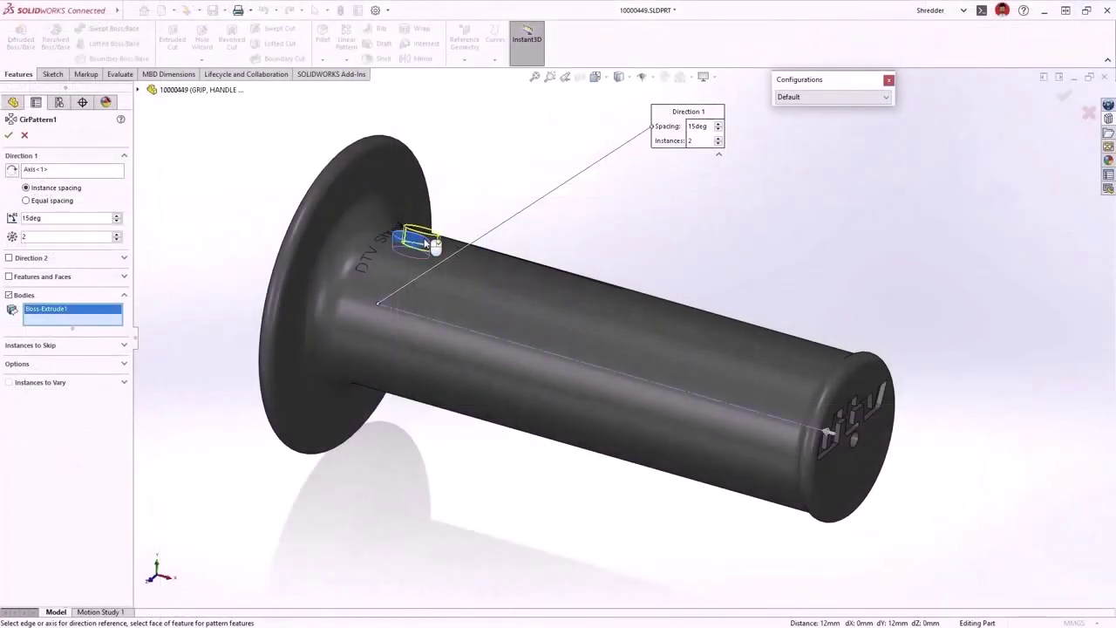
{"action": "right_click", "coordinate": [591, 205]}
{"action": "left_click", "coordinate": [612, 314]}
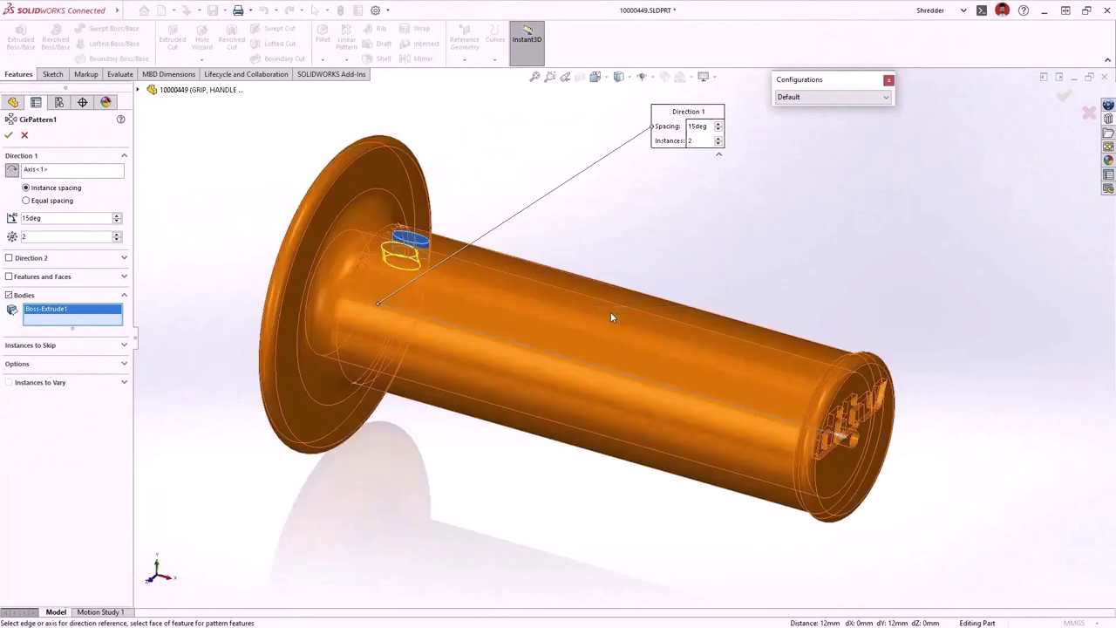
{"action": "key", "text": "Return"}
Move the patterned bumps with a Delta X of "spacing"/2
{"action": "left_click", "coordinate": [399, 255]}
{"action": "left_click", "coordinate": [486, 220]}
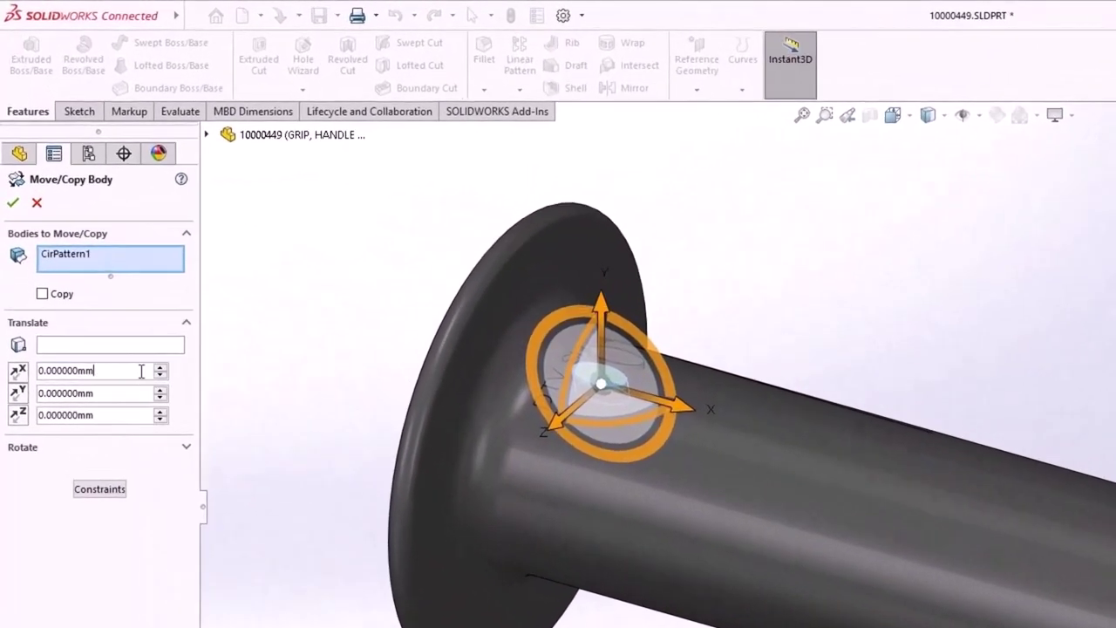
{"action": "left_click", "coordinate": [95, 247]}
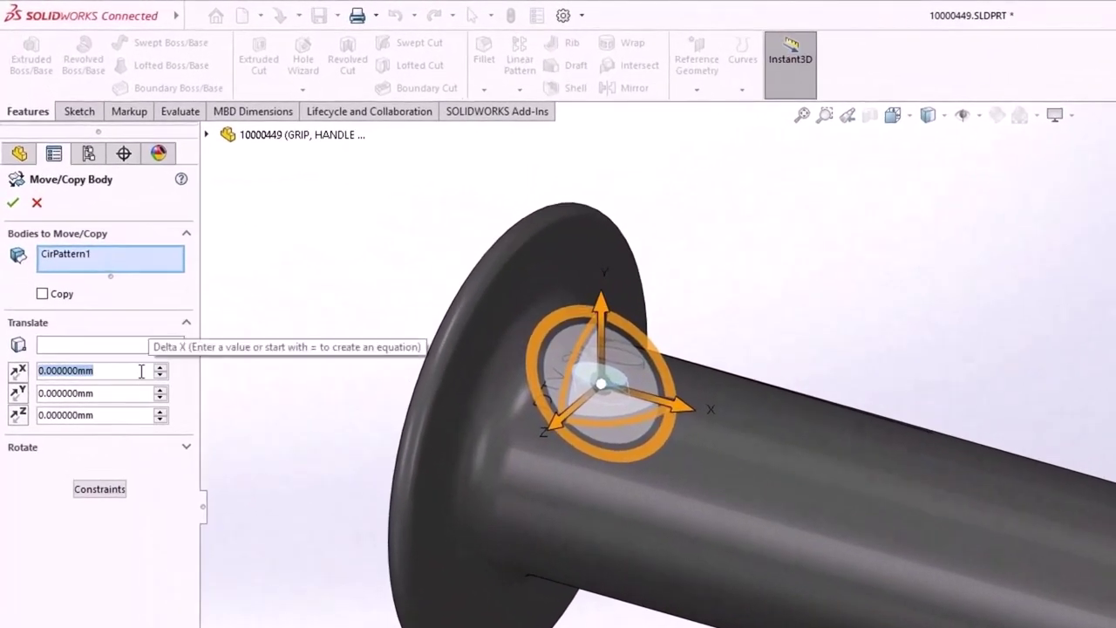
{"action": "type", "text": "="}
{"action": "mouse_move", "coordinate": [145, 391]}
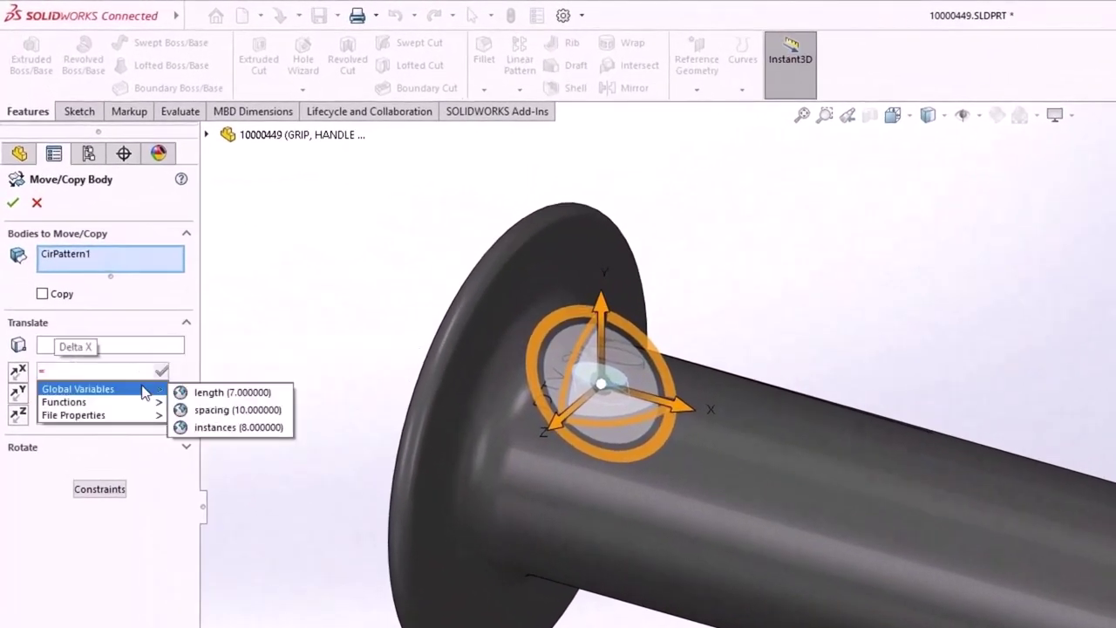
{"action": "left_click", "coordinate": [232, 410]}
{"action": "type", "text": "/2"}
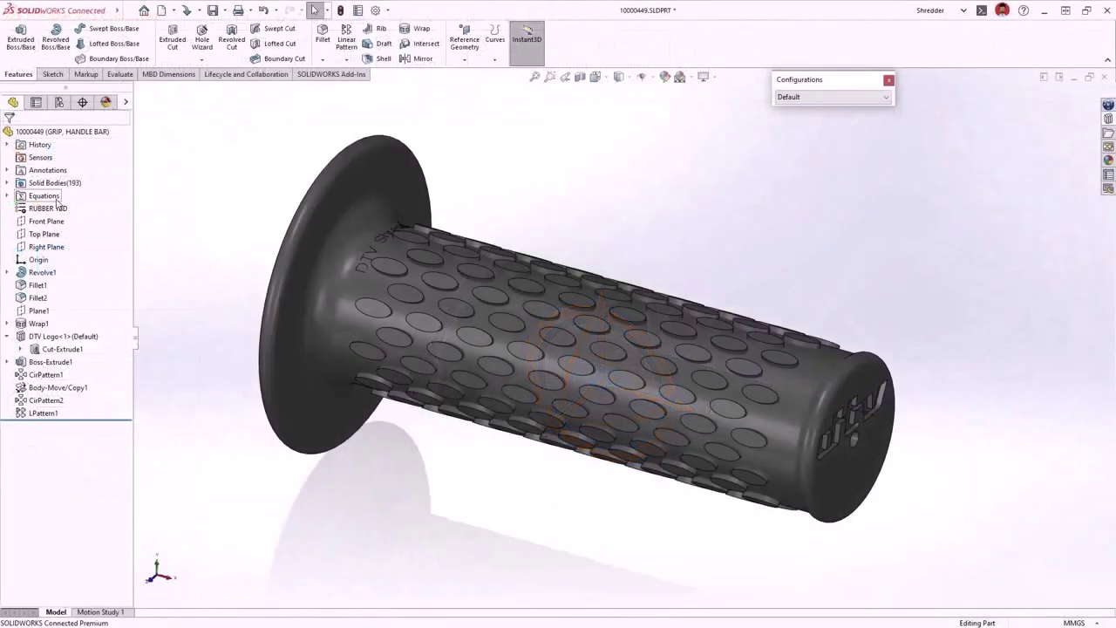
In the Equations manager, set length to 10, spacing to 14 and instances to 6
{"action": "right_click", "coordinate": [57, 200]}
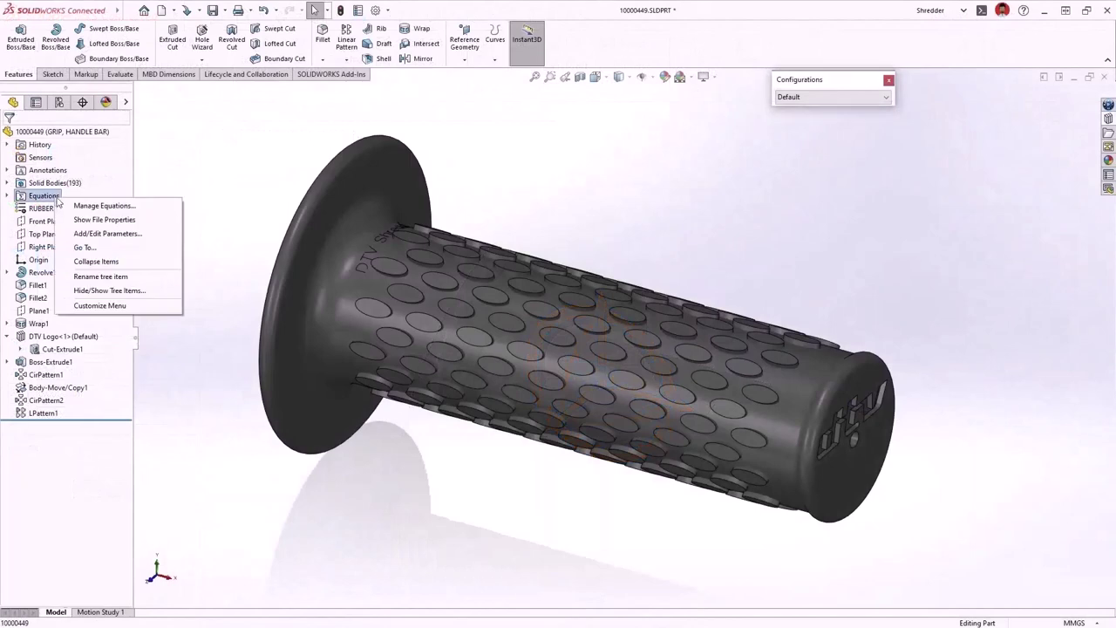
{"action": "left_click", "coordinate": [98, 206]}
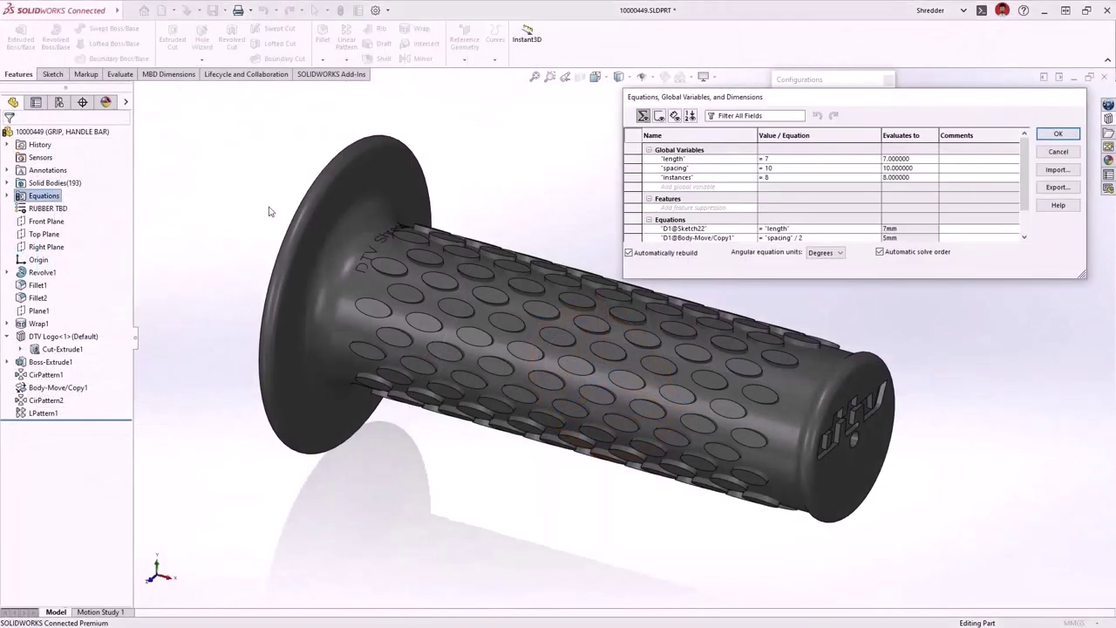
{"action": "key", "text": "BackSpace"}
{"action": "type", "text": "10"}
{"action": "key", "text": "Return"}
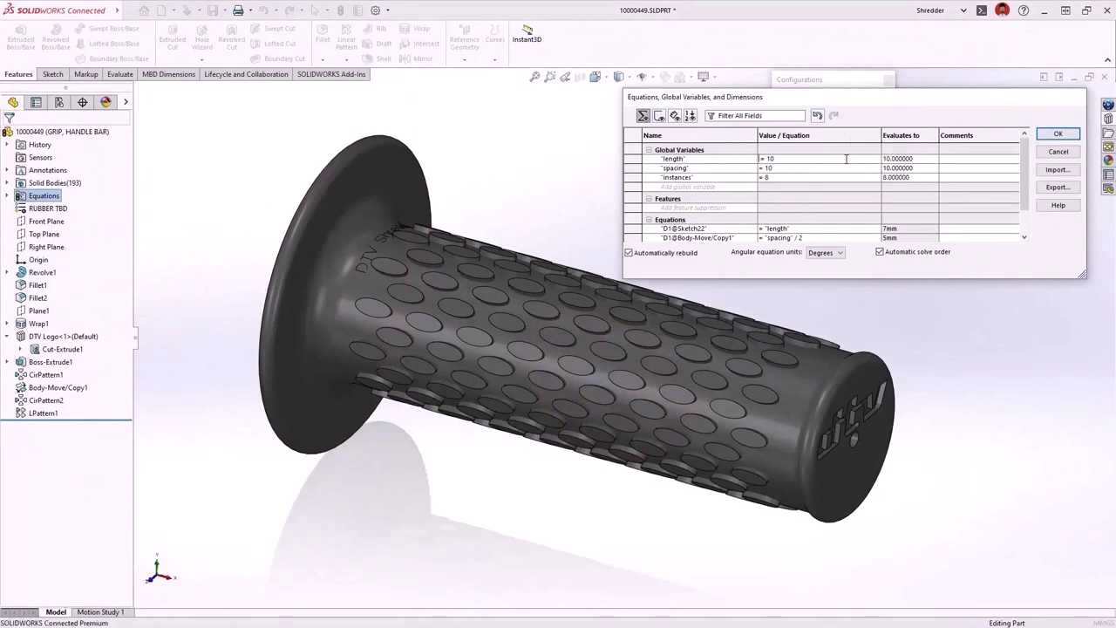
{"action": "key", "text": "Down"}
{"action": "type", "text": "14"}
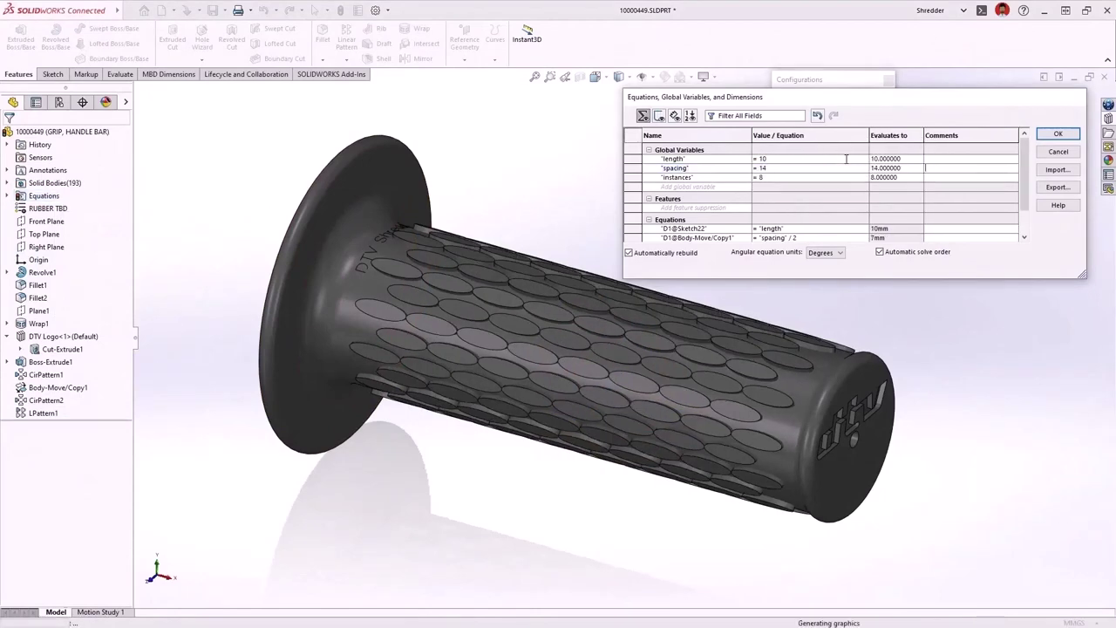
{"action": "key", "text": "Down"}
{"action": "type", "text": "6"}
{"action": "key", "text": "Tab"}
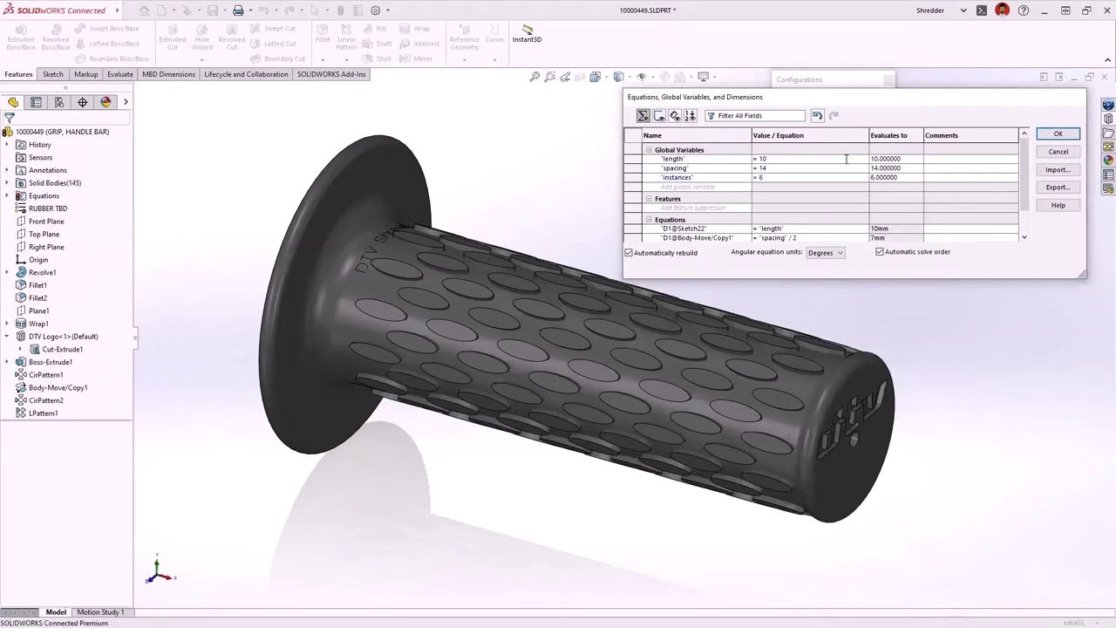
Close the equations manager, start Defeature, and keep all of the grip's holes
{"action": "left_click", "coordinate": [1058, 133]}
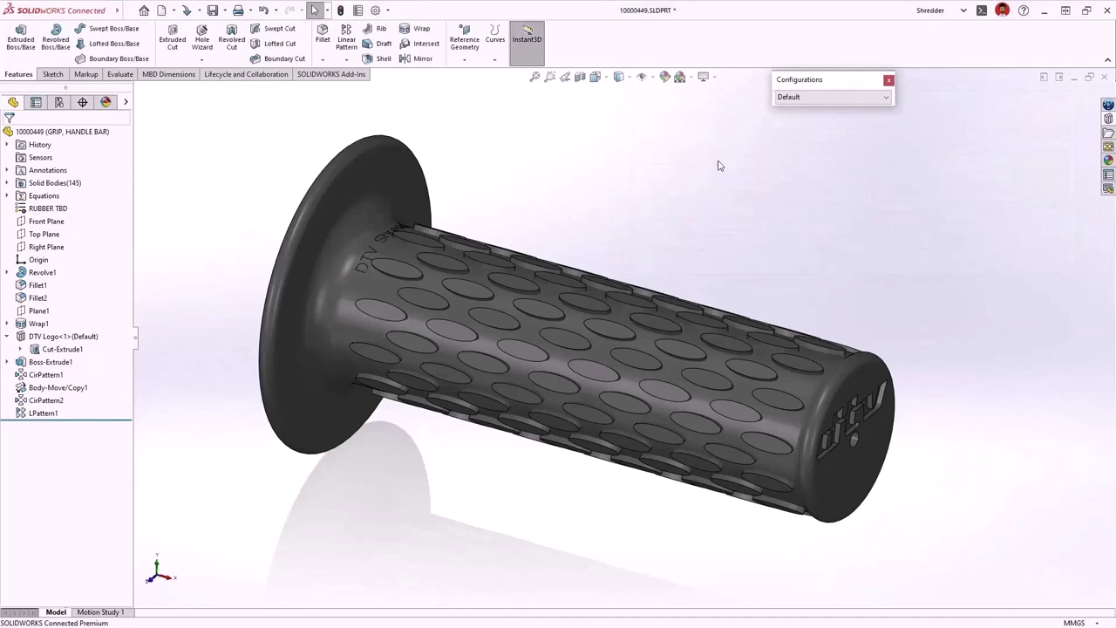
{"action": "key", "text": "s"}
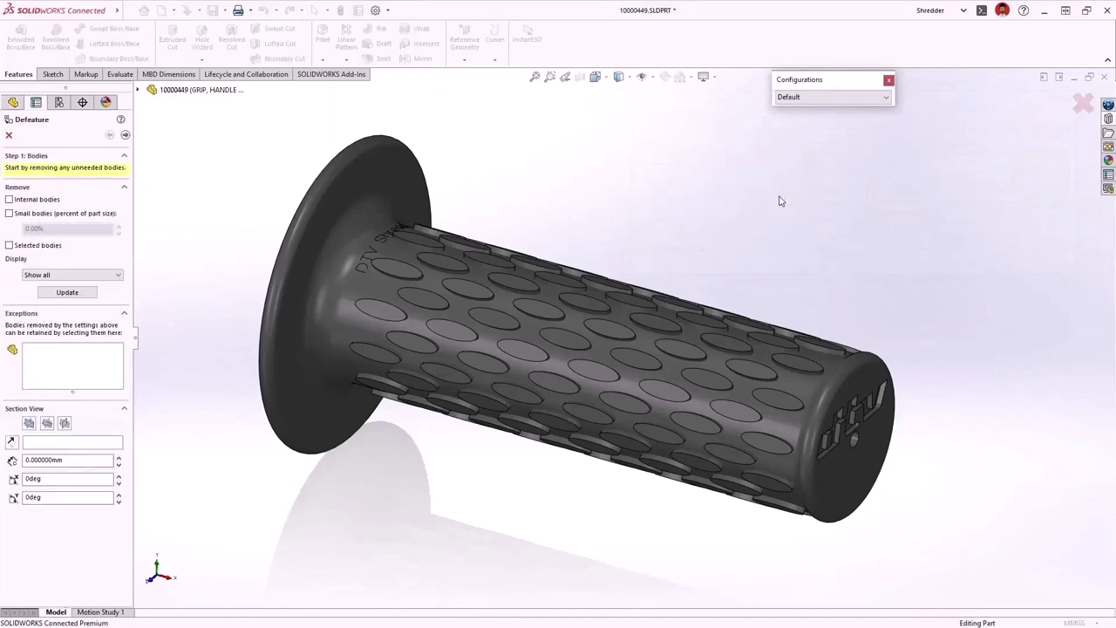
{"action": "left_click", "coordinate": [124, 135]}
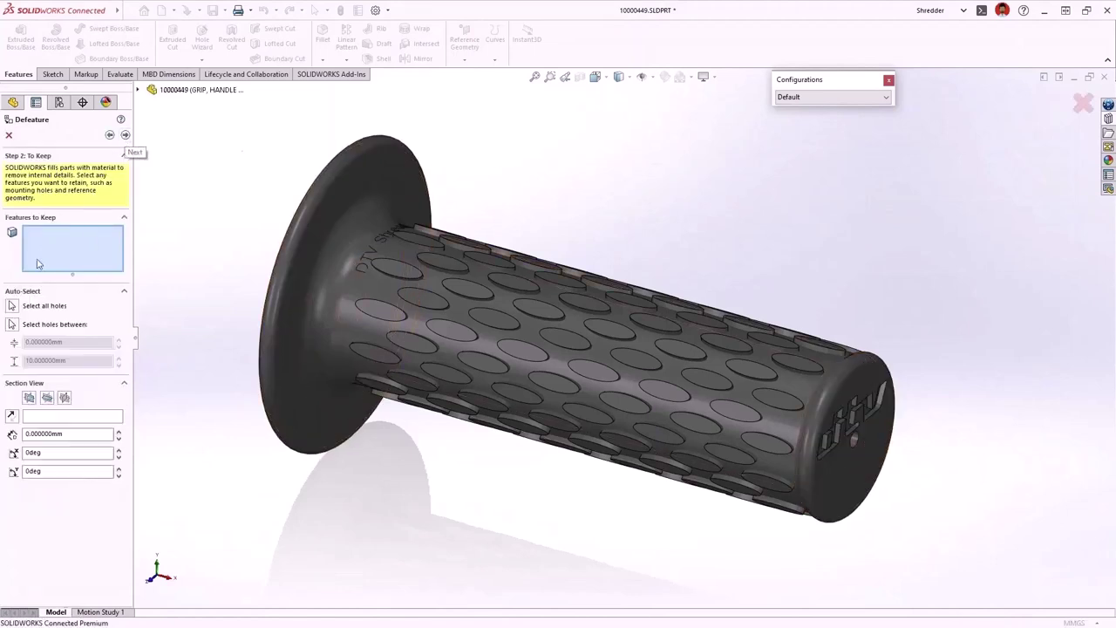
{"action": "left_click", "coordinate": [11, 306]}
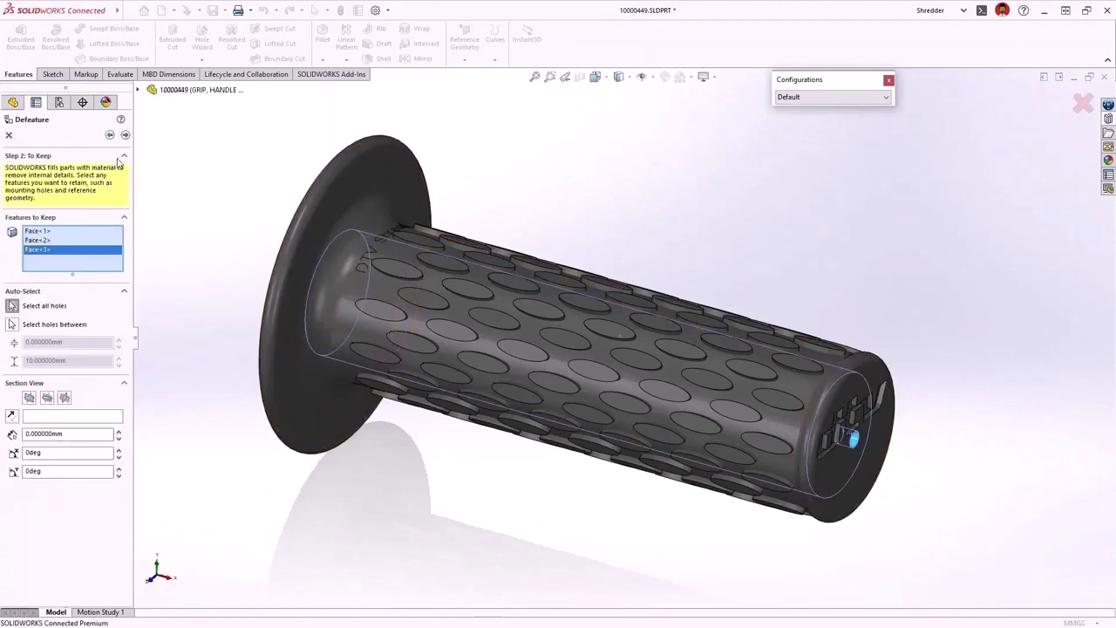
{"action": "left_click", "coordinate": [124, 135]}
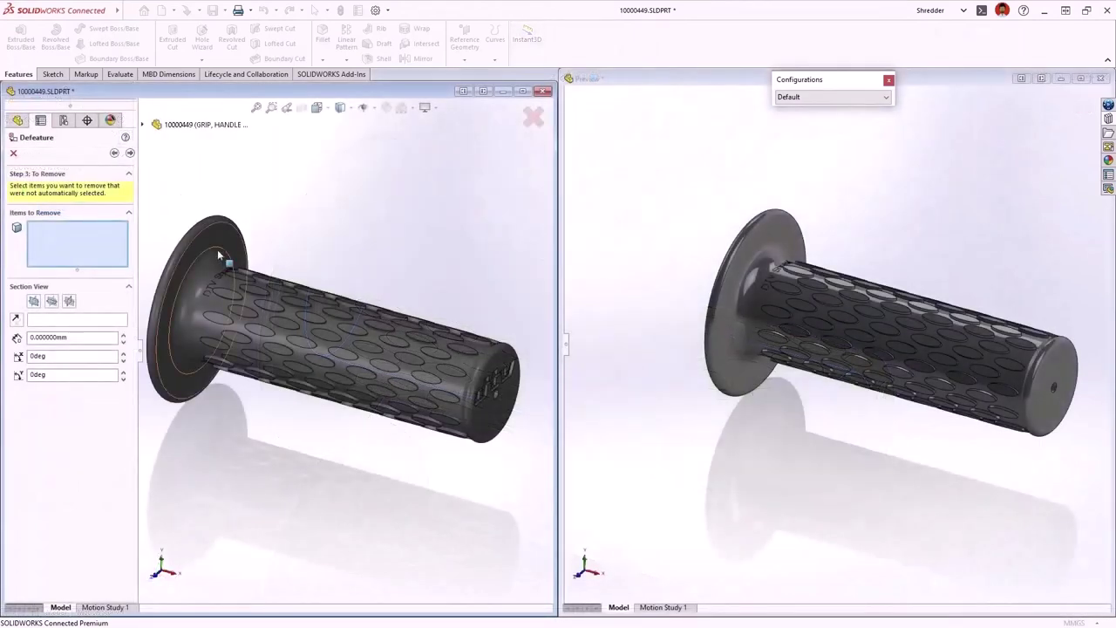
Remove the grip's pattern features and Wrap1 in Defeature
{"action": "left_click", "coordinate": [241, 276]}
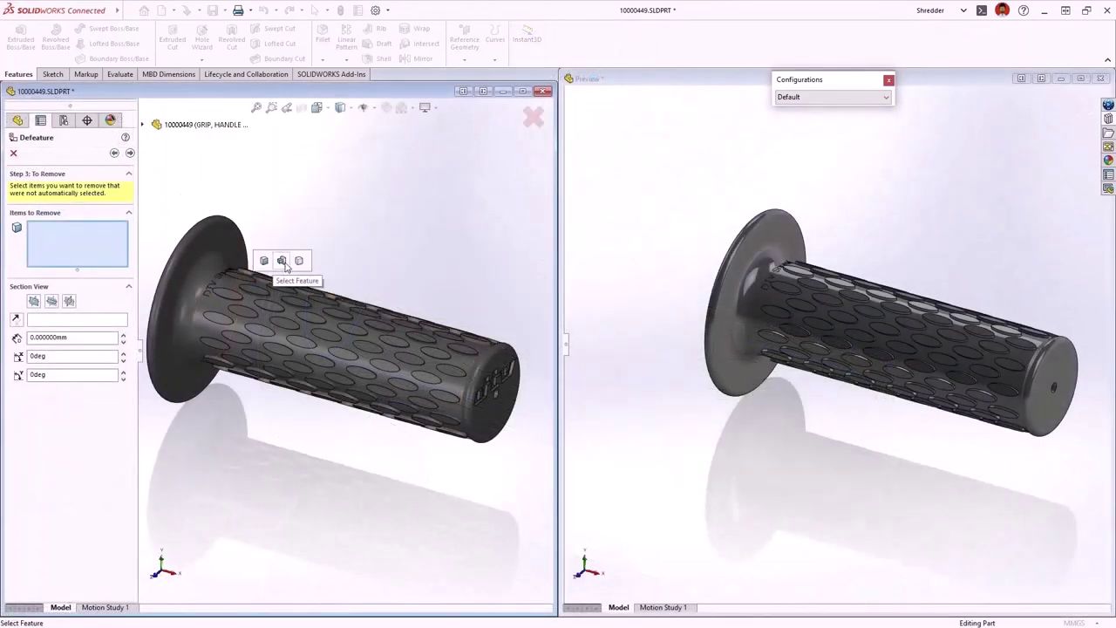
{"action": "left_click", "coordinate": [286, 265]}
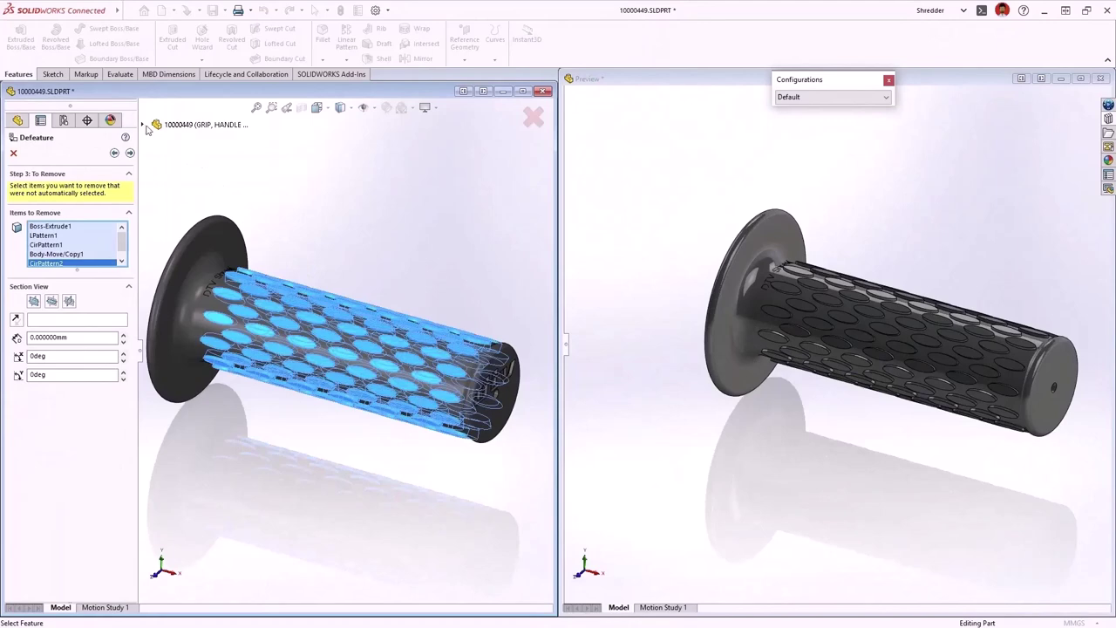
{"action": "left_click", "coordinate": [144, 125]}
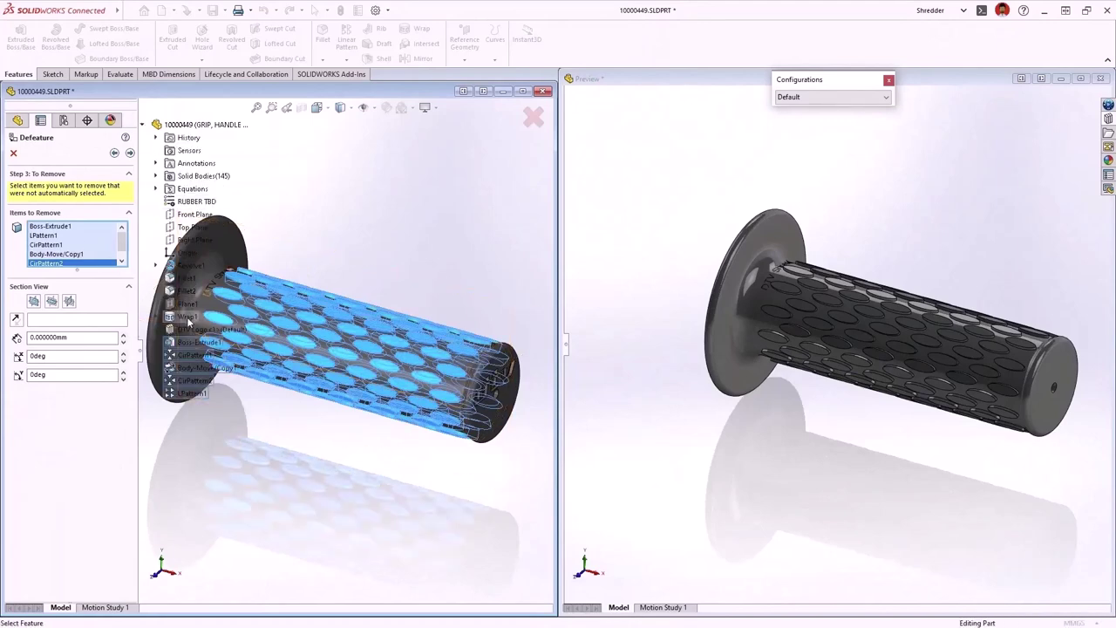
{"action": "left_click", "coordinate": [187, 316]}
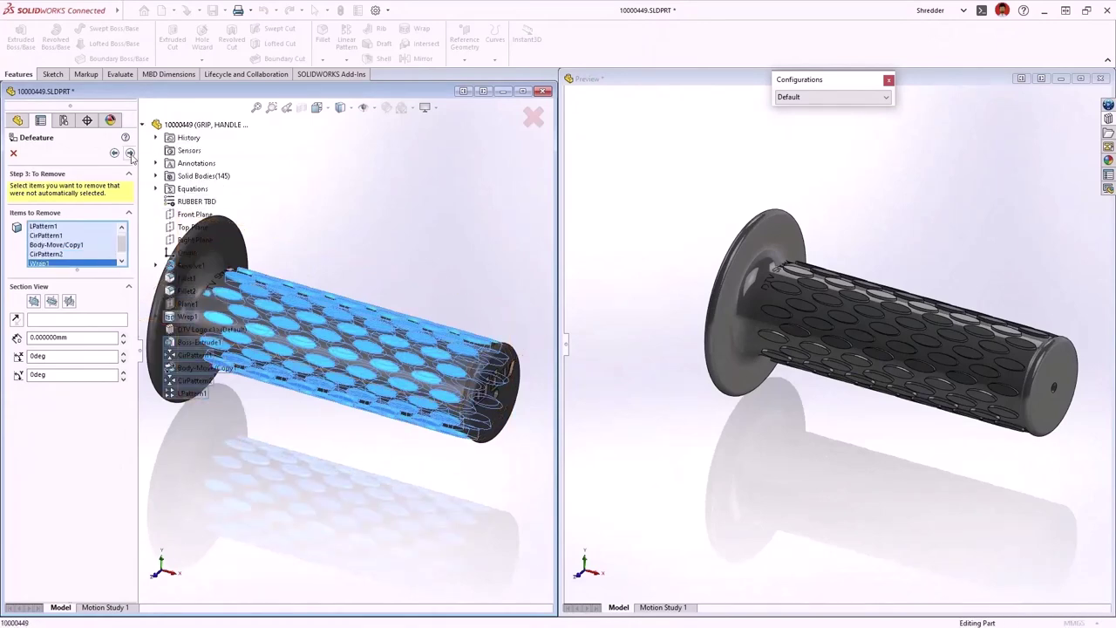
{"action": "left_click", "coordinate": [129, 152]}
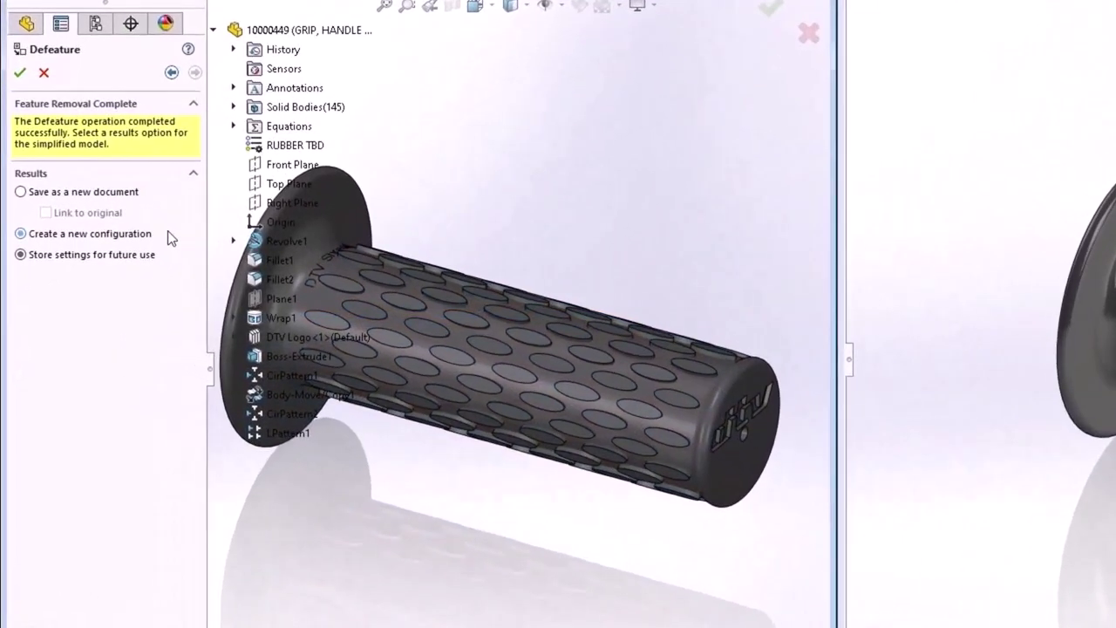
Save the simplified grip as a new configuration, then switch back to Default
{"action": "left_click", "coordinate": [113, 263]}
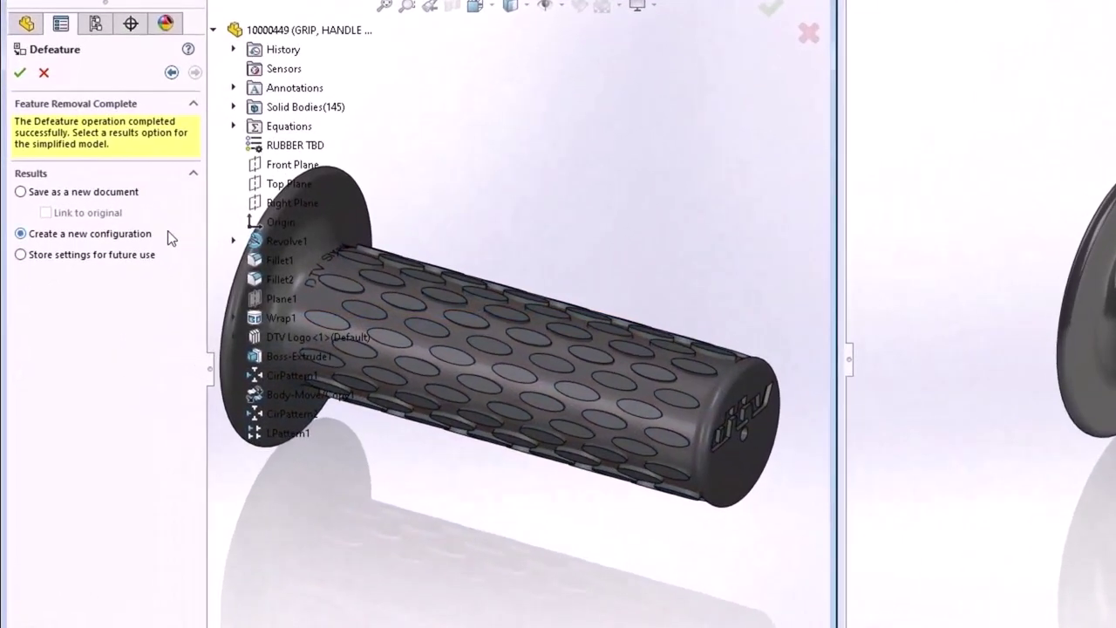
{"action": "left_click", "coordinate": [20, 72]}
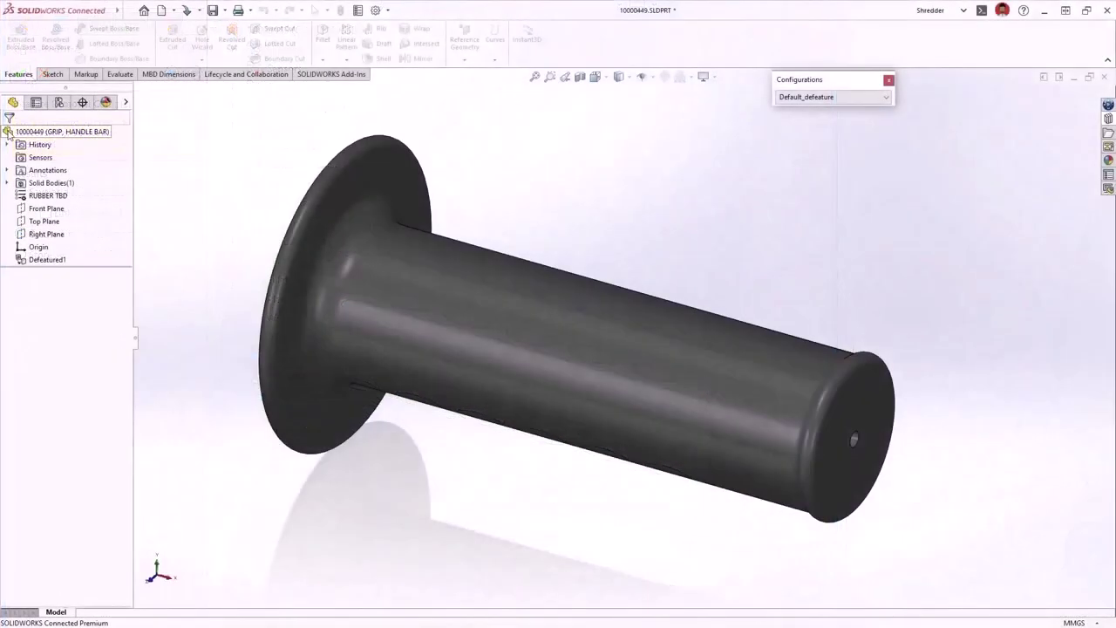
{"action": "left_click", "coordinate": [882, 98]}
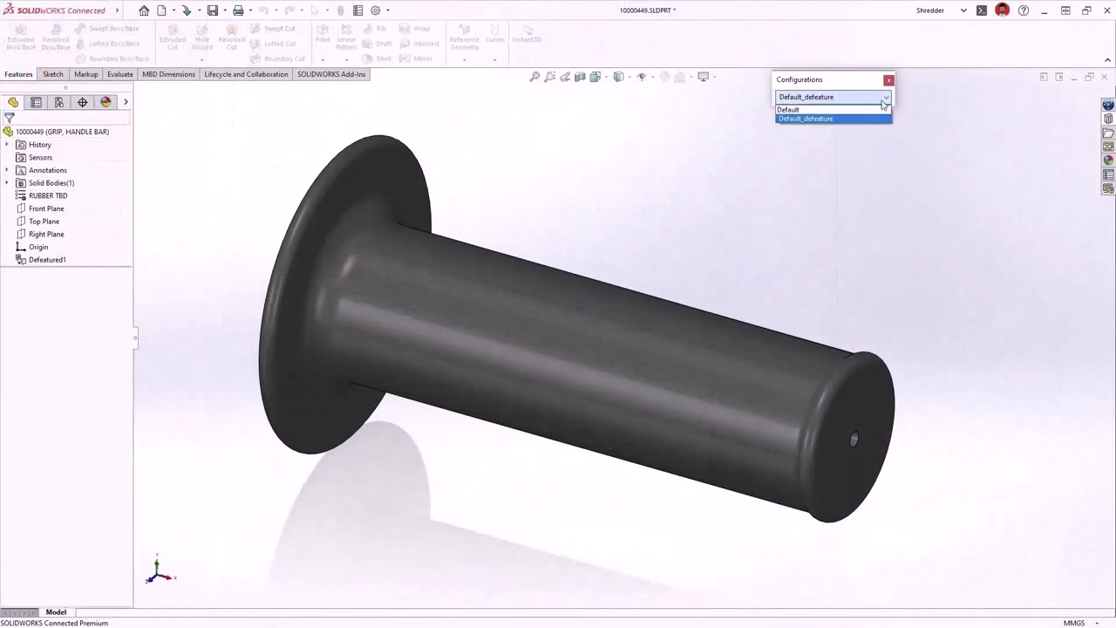
{"action": "left_click", "coordinate": [875, 109]}
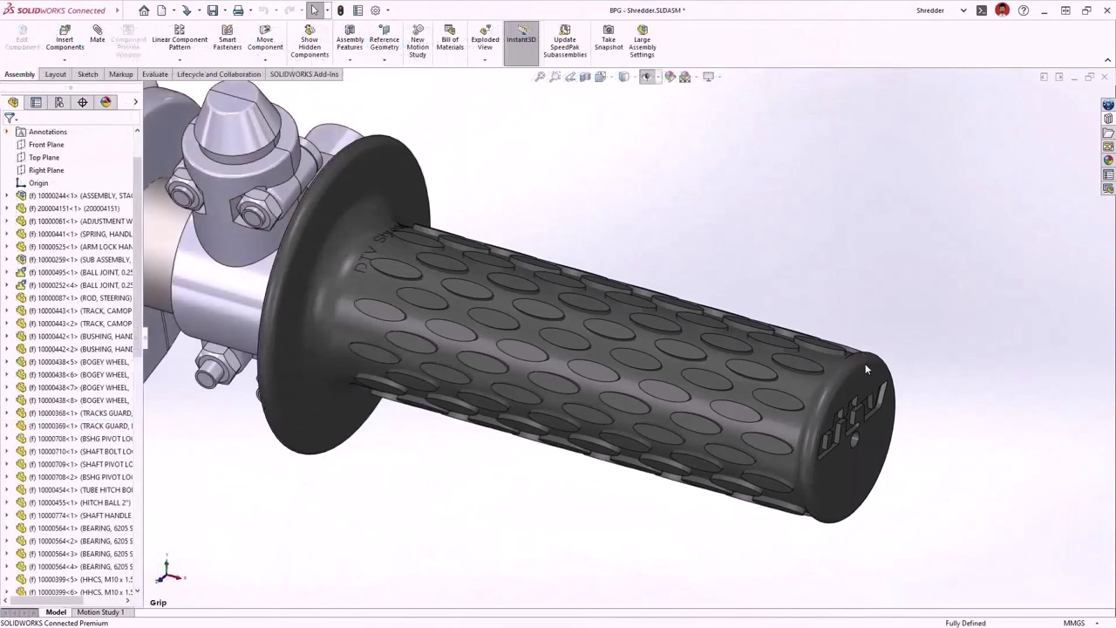
Set the assembly's grip to Default_defeature from its configuration list and zoom to fit
{"action": "left_click", "coordinate": [866, 369]}
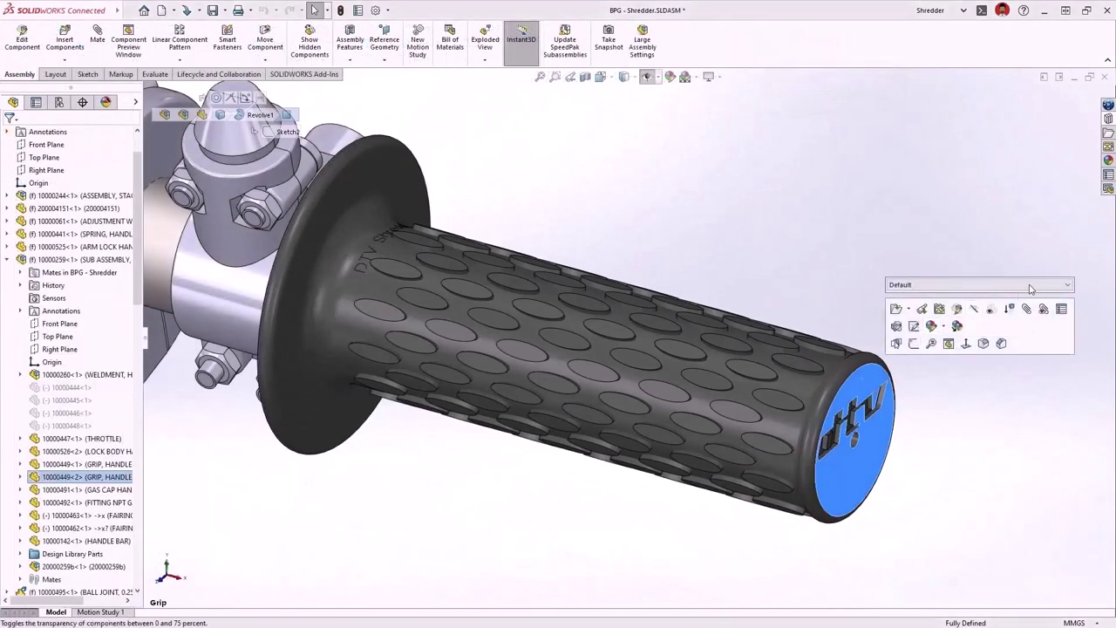
{"action": "left_click", "coordinate": [1036, 287]}
{"action": "left_click", "coordinate": [1030, 303]}
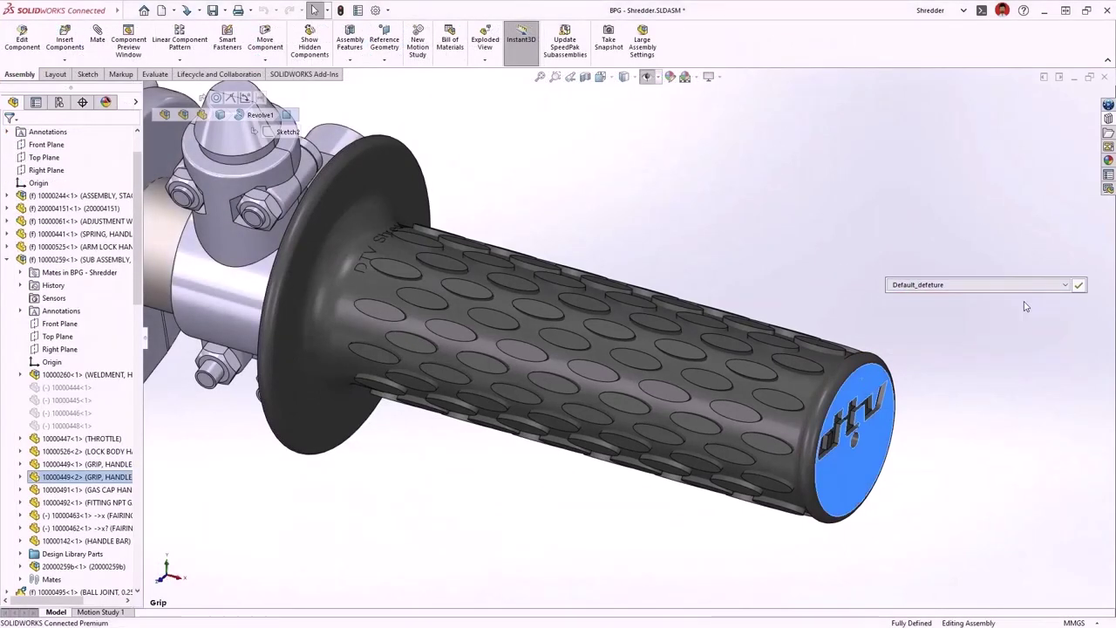
{"action": "left_click", "coordinate": [1026, 307]}
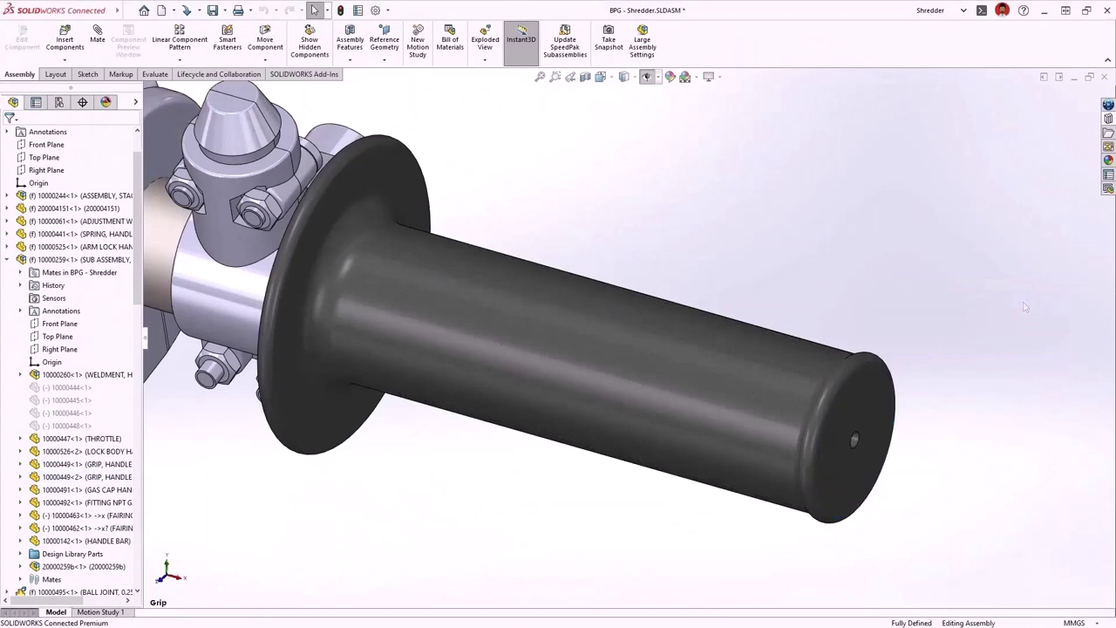
{"action": "key", "text": "f"}
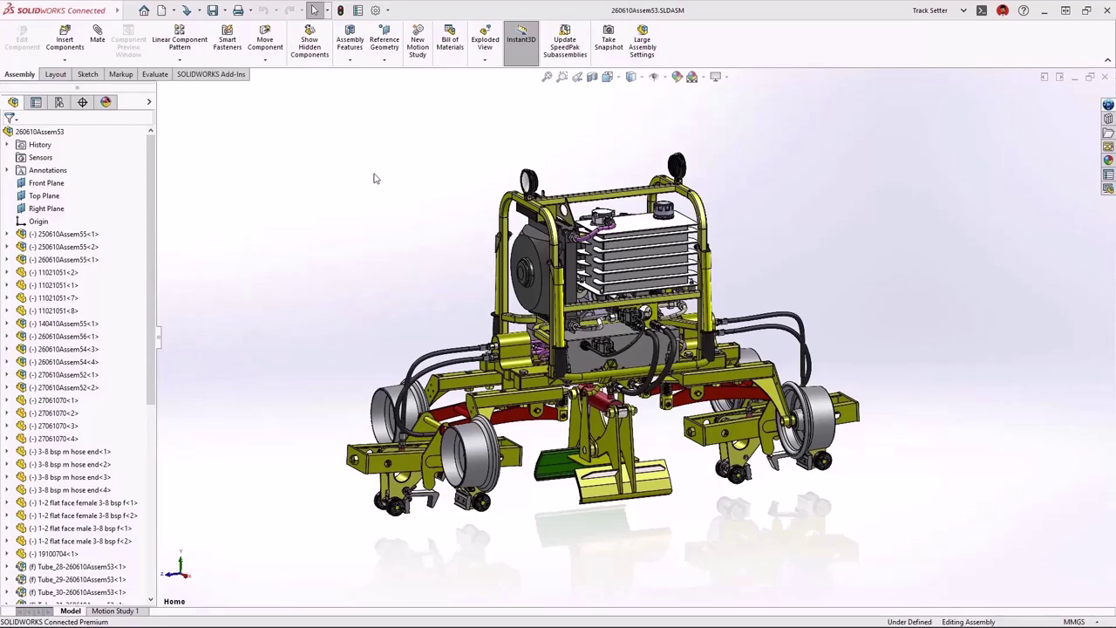
Zoom into the hose connections mid-machine and select the hose guard bracket
{"action": "key", "text": "z"}
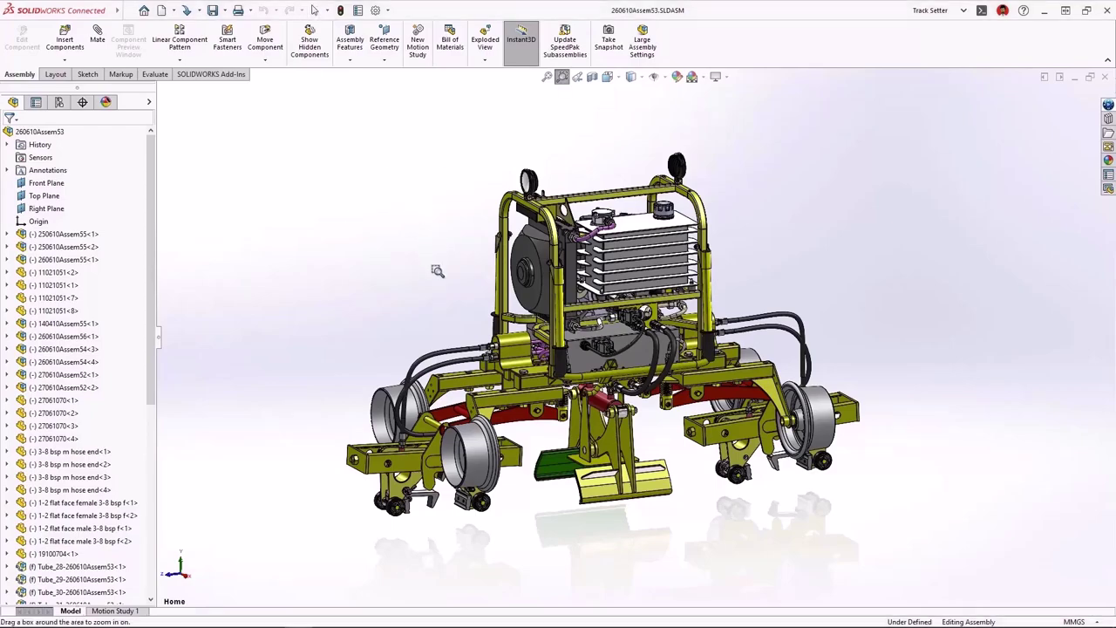
{"action": "left_click_drag", "start_coordinate": [435, 263], "coordinate": [556, 415]}
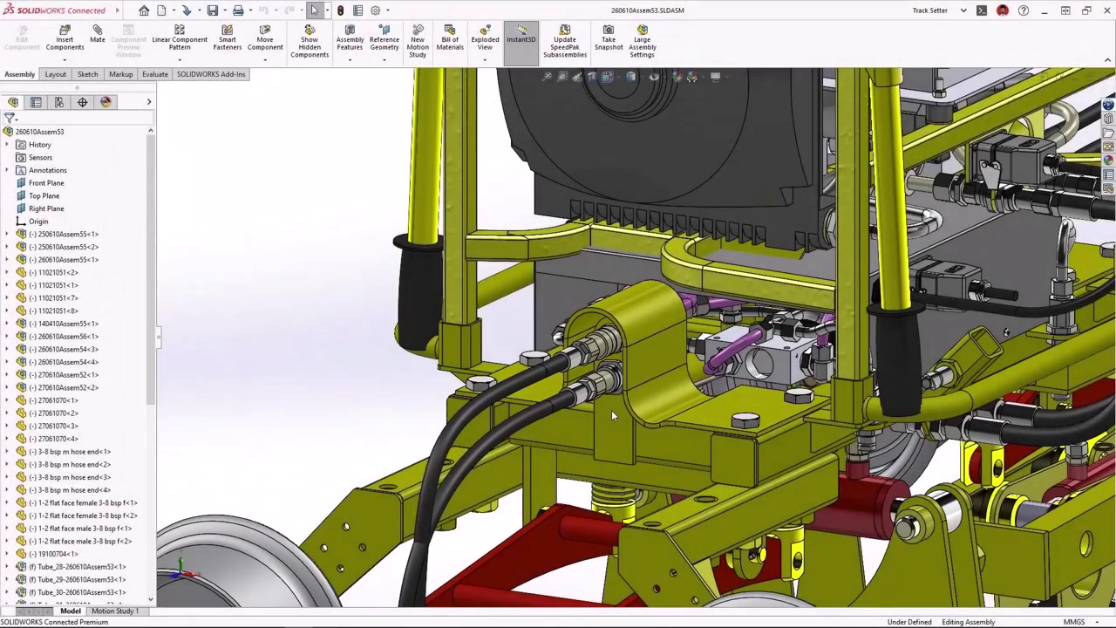
{"action": "left_click", "coordinate": [638, 377]}
Open the hose guard as its own part, extend Base-Flange1's Direction 2 to 3.00in, and expand Sensors
{"action": "left_click", "coordinate": [698, 288]}
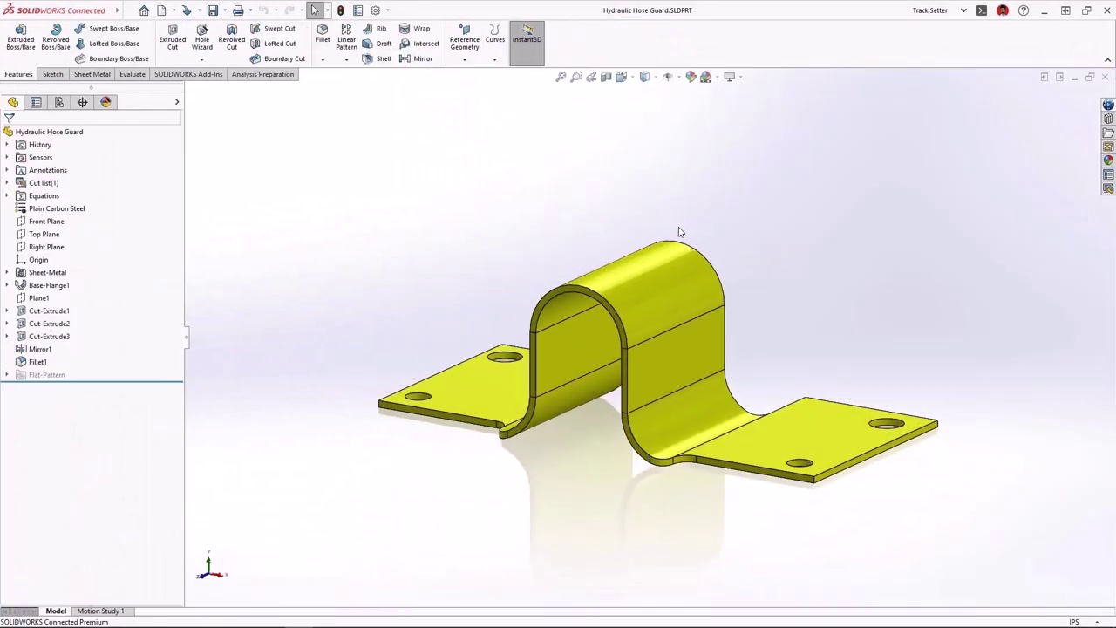
{"action": "left_click", "coordinate": [671, 269]}
{"action": "left_click", "coordinate": [702, 263]}
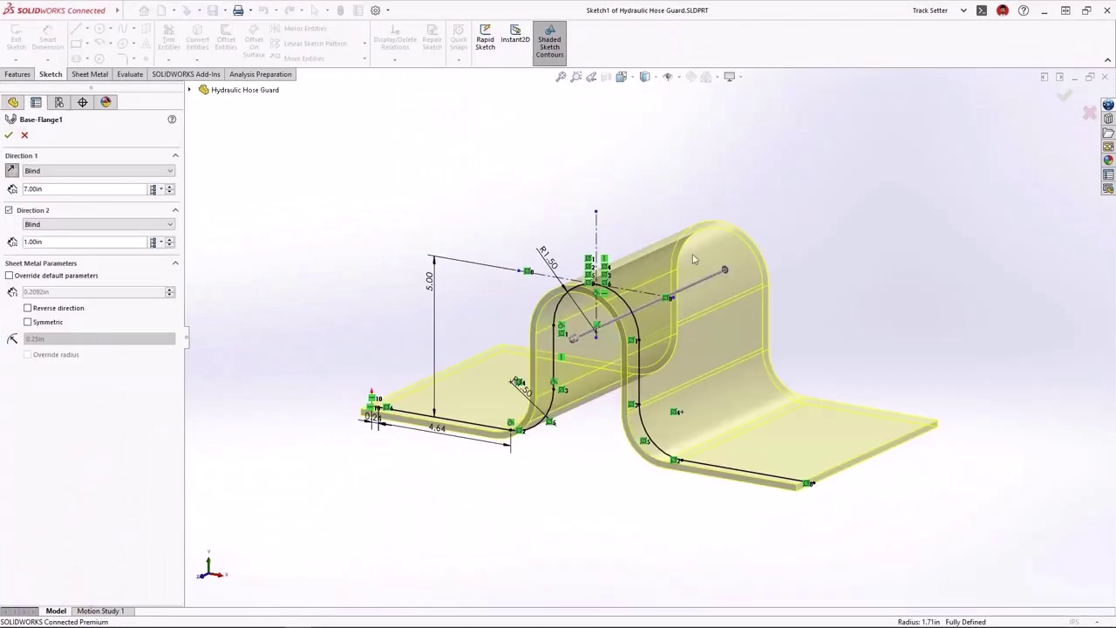
{"action": "left_click_drag", "start_coordinate": [577, 339], "coordinate": [543, 373]}
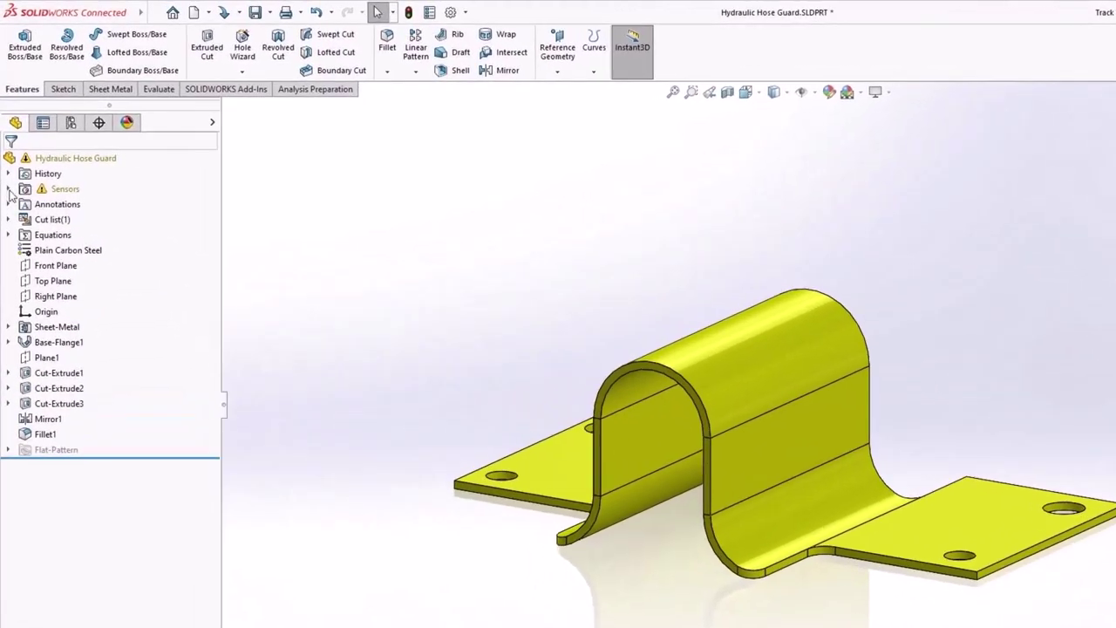
{"action": "left_click", "coordinate": [8, 189]}
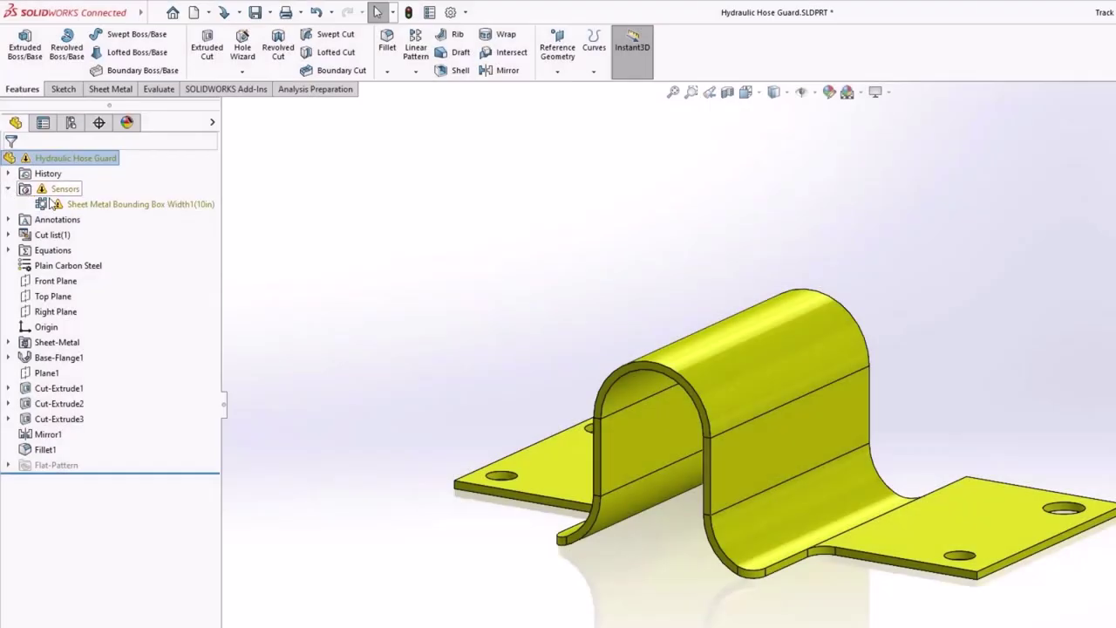
{"action": "right_click", "coordinate": [106, 205]}
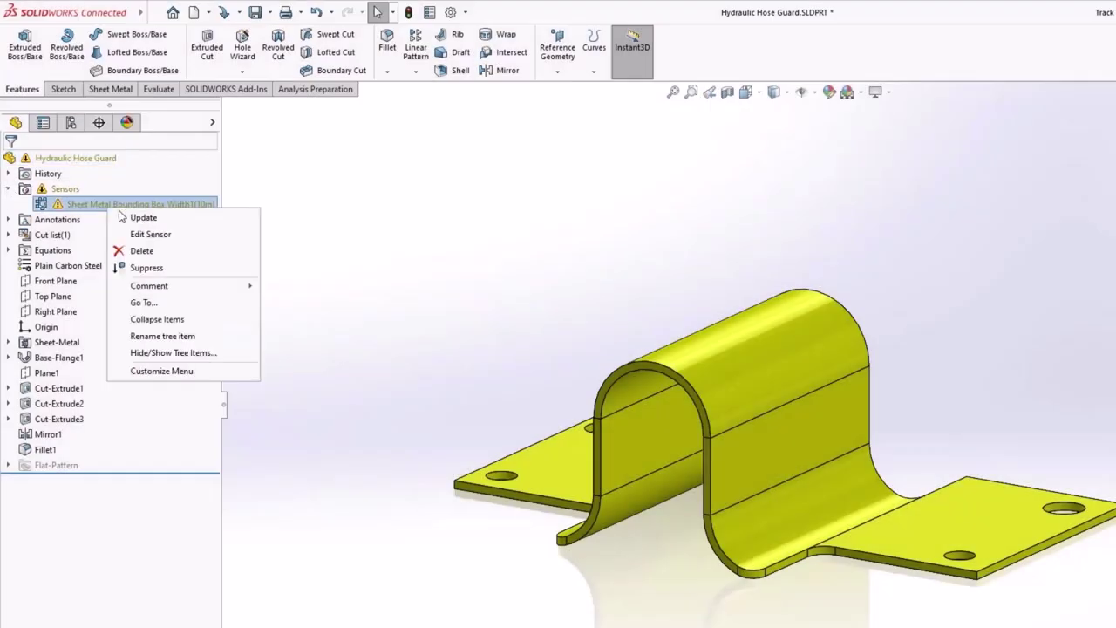
{"action": "left_click", "coordinate": [199, 236]}
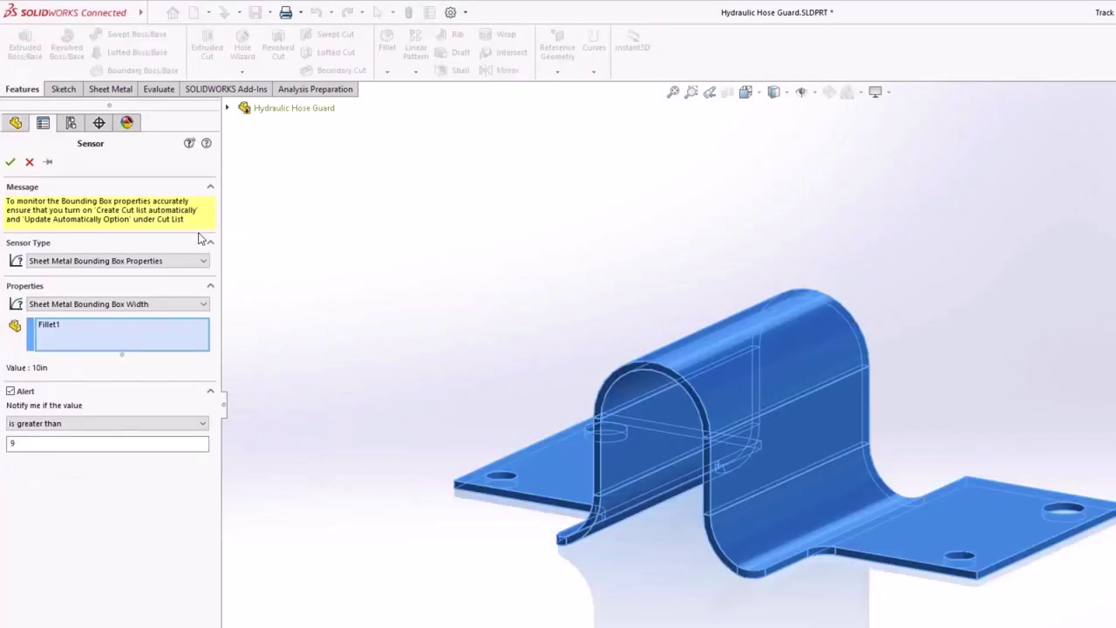
{"action": "left_click", "coordinate": [203, 304]}
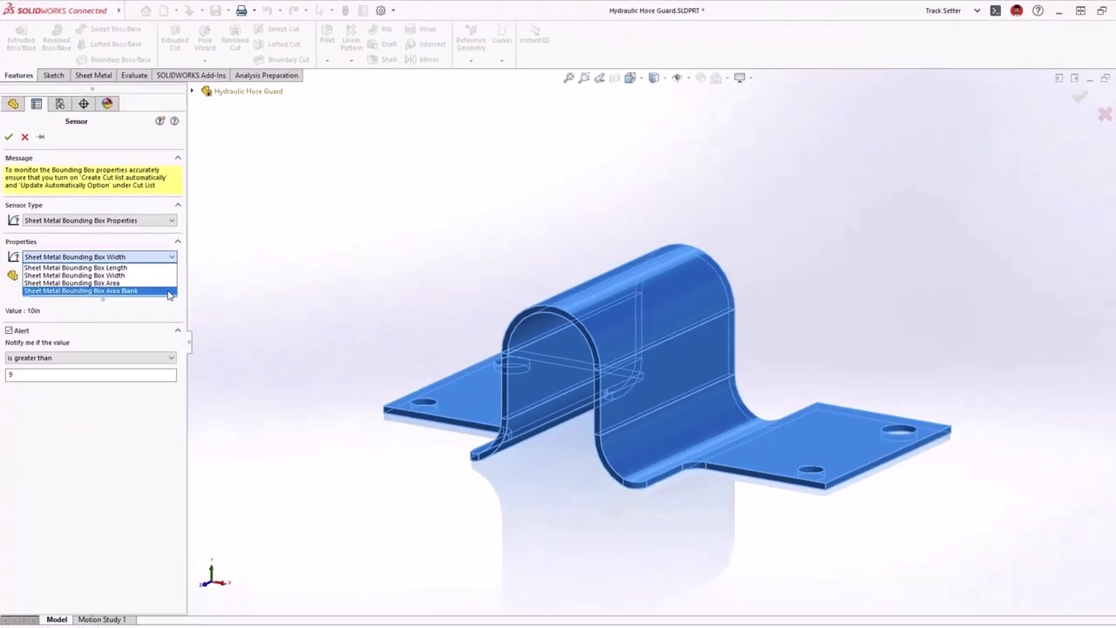
{"action": "left_click", "coordinate": [157, 304]}
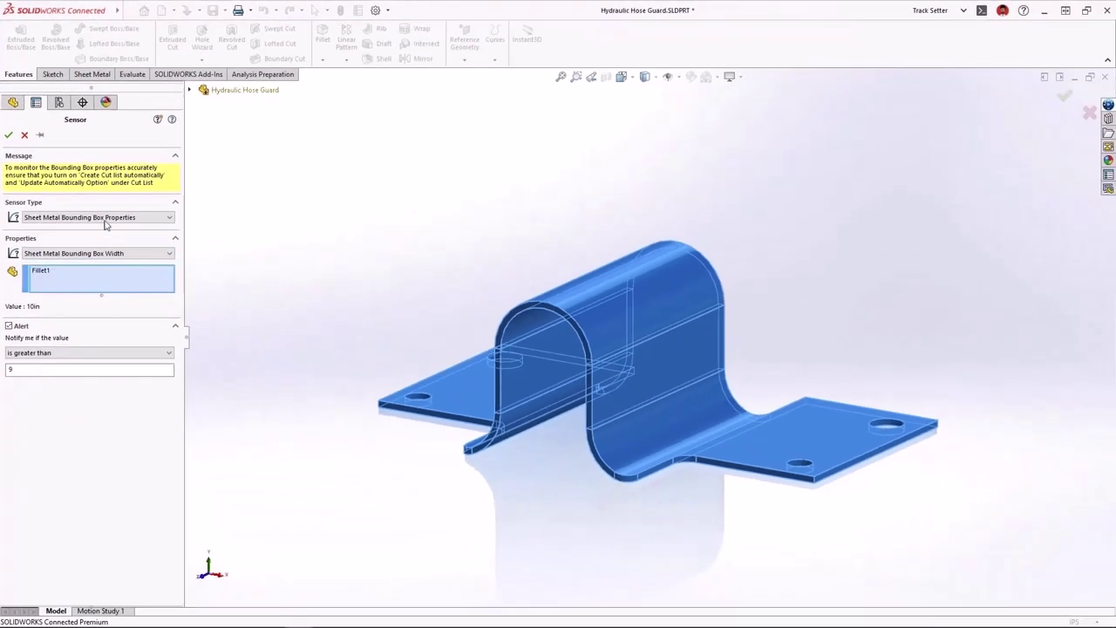
{"action": "left_click", "coordinate": [10, 135]}
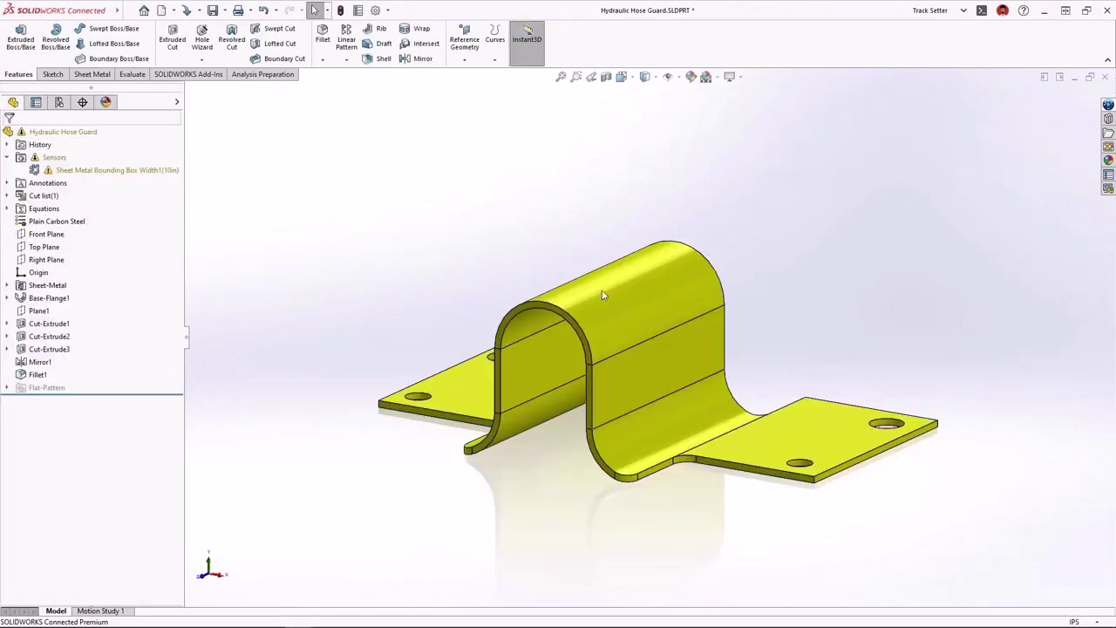
Shorten Base-Flange1's Direction 2 back to 2.00in, then start editing its Sketch1 profile
{"action": "left_click", "coordinate": [647, 303]}
{"action": "left_click", "coordinate": [695, 293]}
{"action": "left_click", "coordinate": [724, 261]}
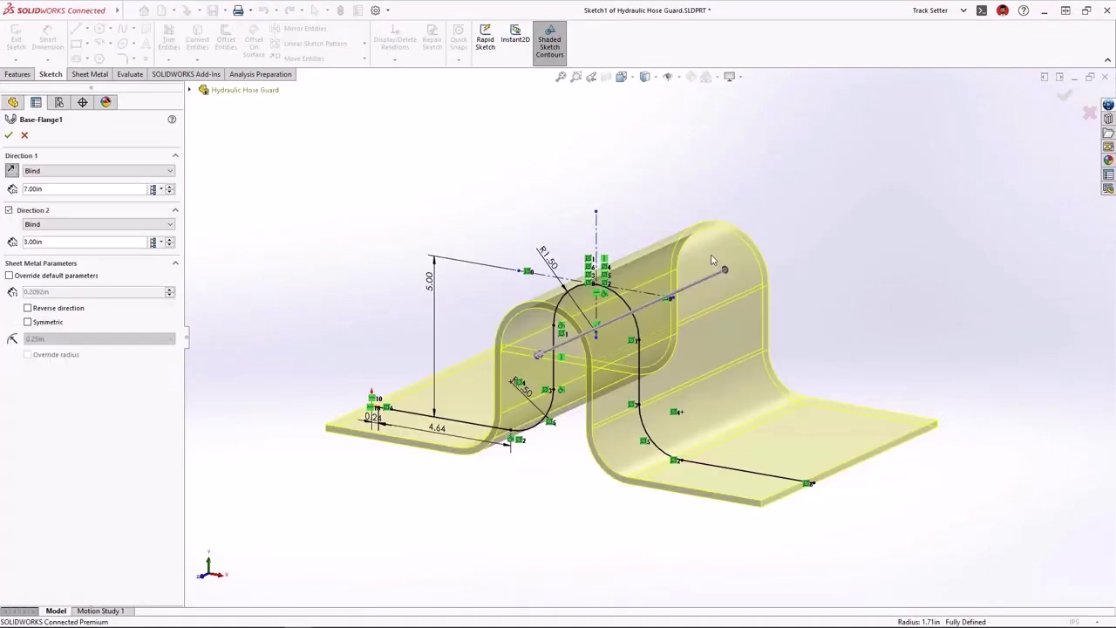
{"action": "left_click_drag", "start_coordinate": [538, 354], "coordinate": [560, 365]}
{"action": "key", "text": "Return"}
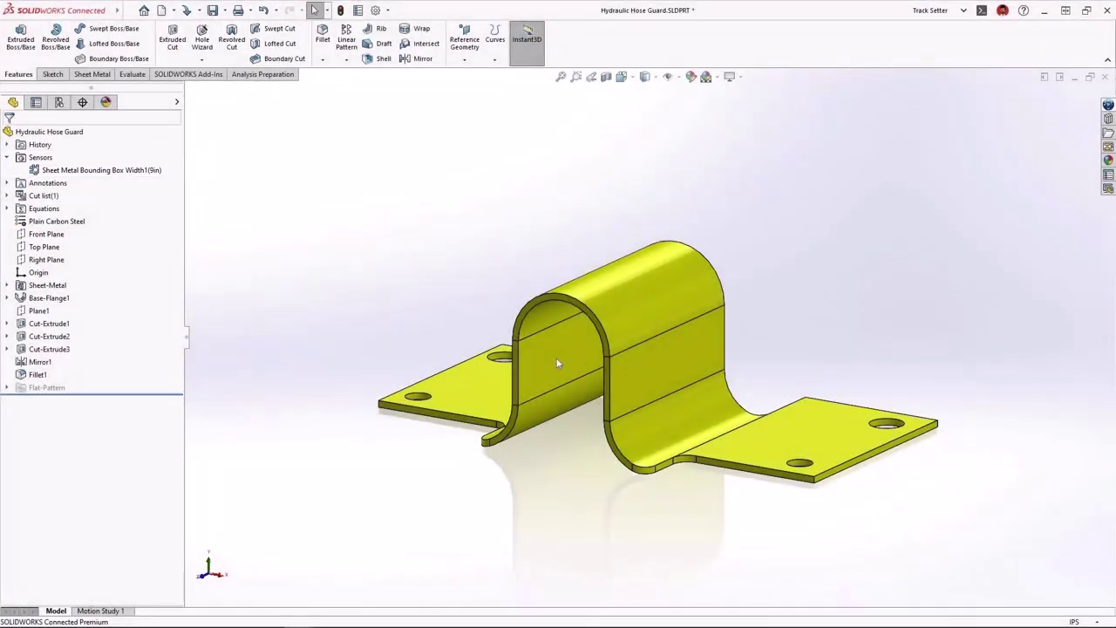
{"action": "left_click", "coordinate": [559, 363]}
{"action": "left_click", "coordinate": [571, 342]}
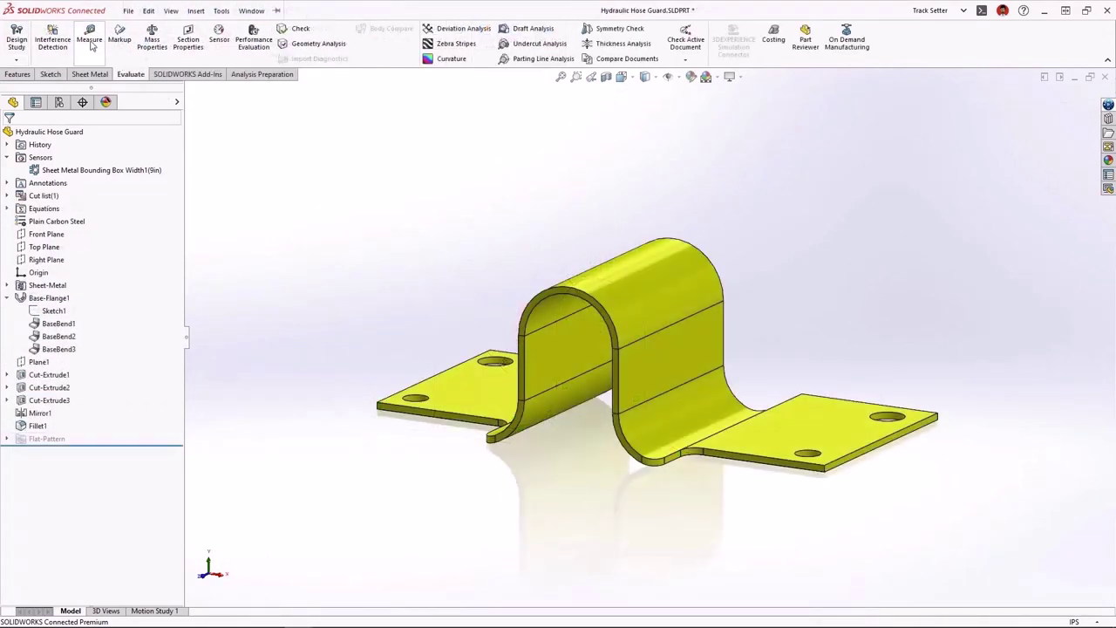
Measure the radii of the hose guard's outer and inner bend faces
{"action": "left_click", "coordinate": [89, 39]}
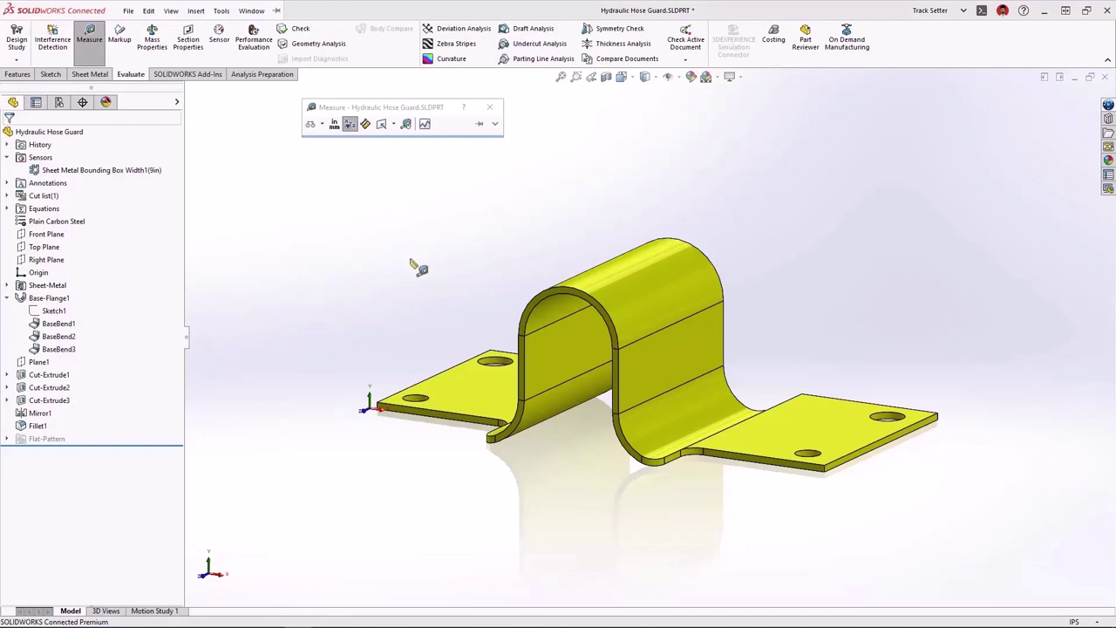
{"action": "left_click", "coordinate": [698, 400]}
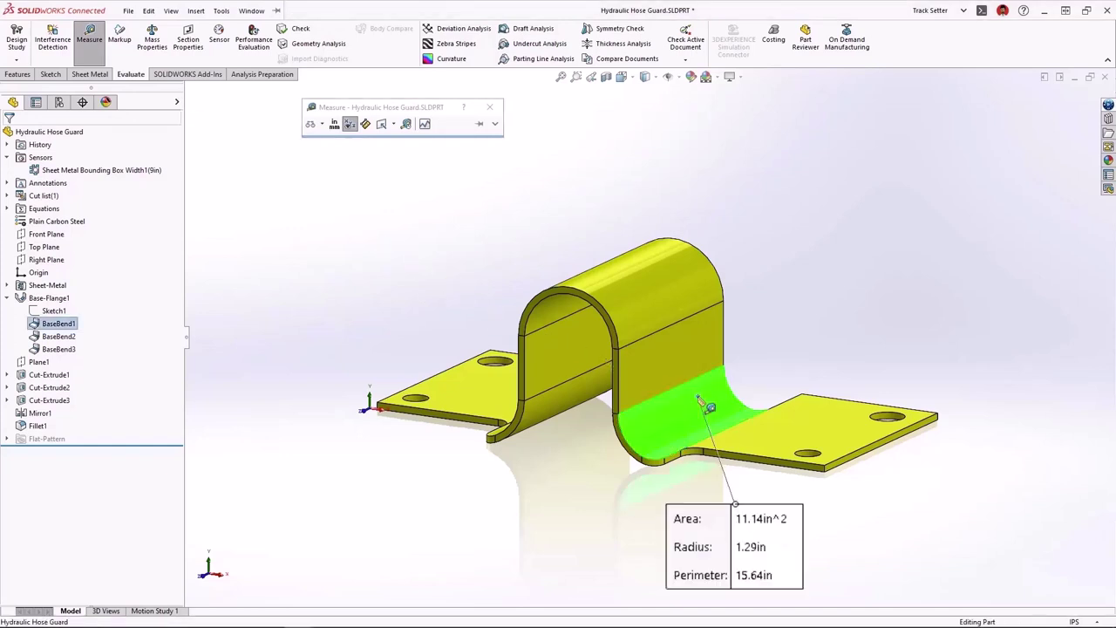
{"action": "left_click", "coordinate": [565, 317]}
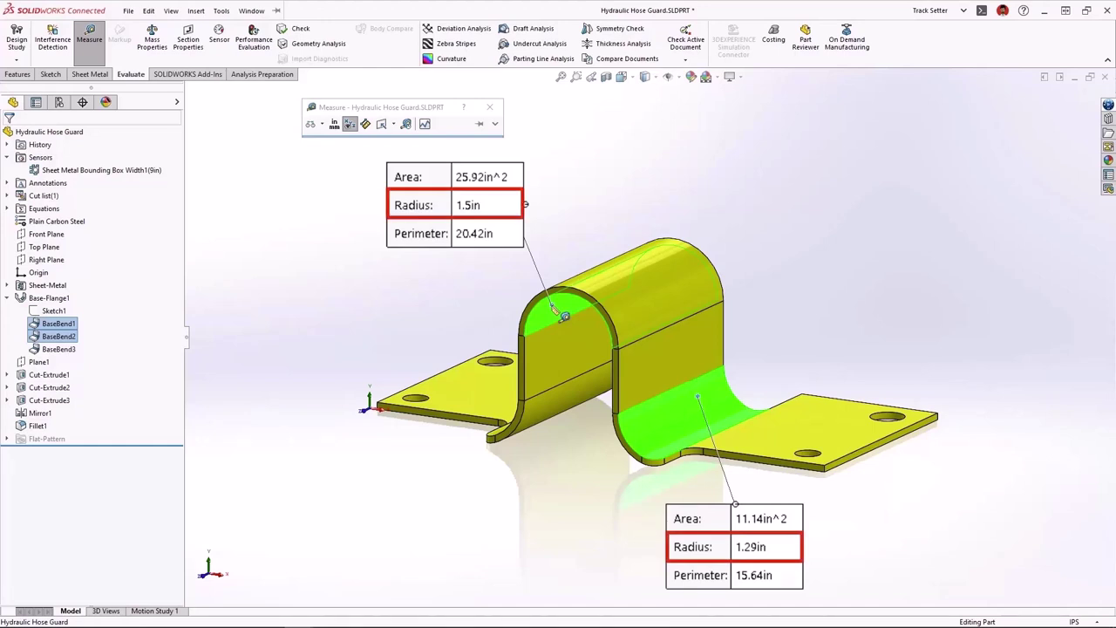
{"action": "key", "text": "Escape"}
Edit Base-Flange1 and turn on Symmetric for the flange
{"action": "left_click", "coordinate": [552, 304]}
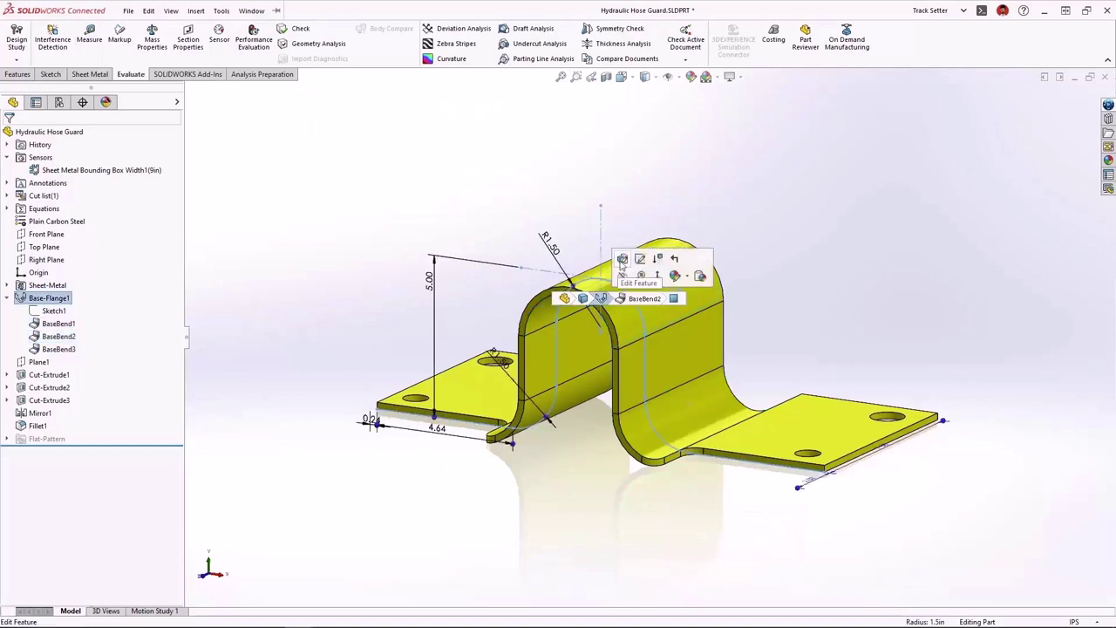
{"action": "left_click", "coordinate": [622, 259]}
{"action": "left_click", "coordinate": [28, 322]}
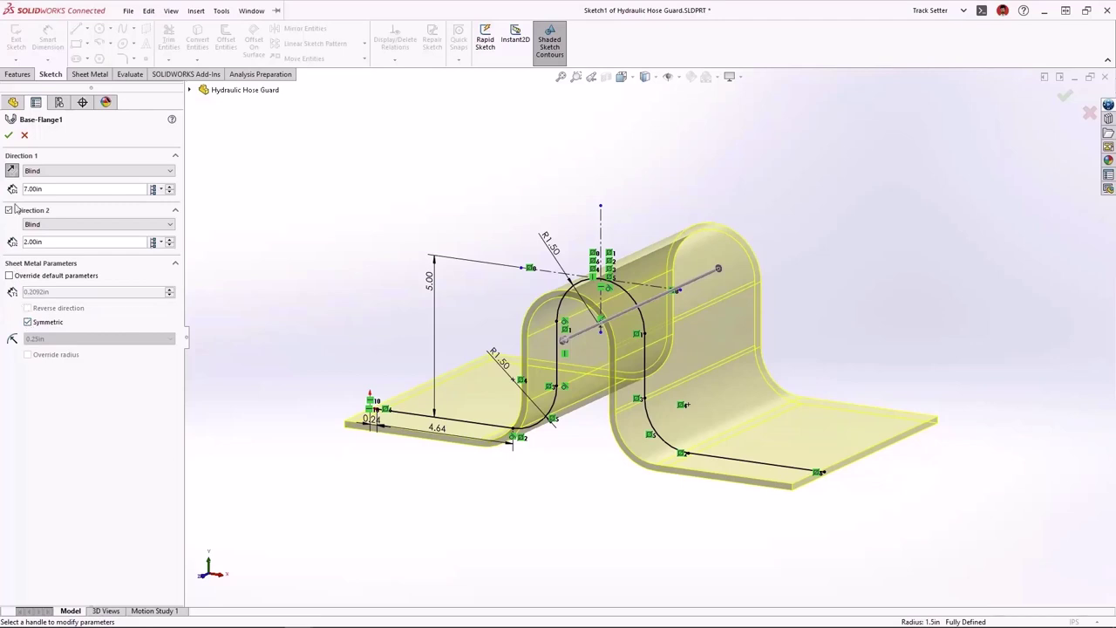
{"action": "left_click", "coordinate": [8, 136]}
Re-measure both bend faces to confirm the 1.4in radius
{"action": "left_click", "coordinate": [89, 39]}
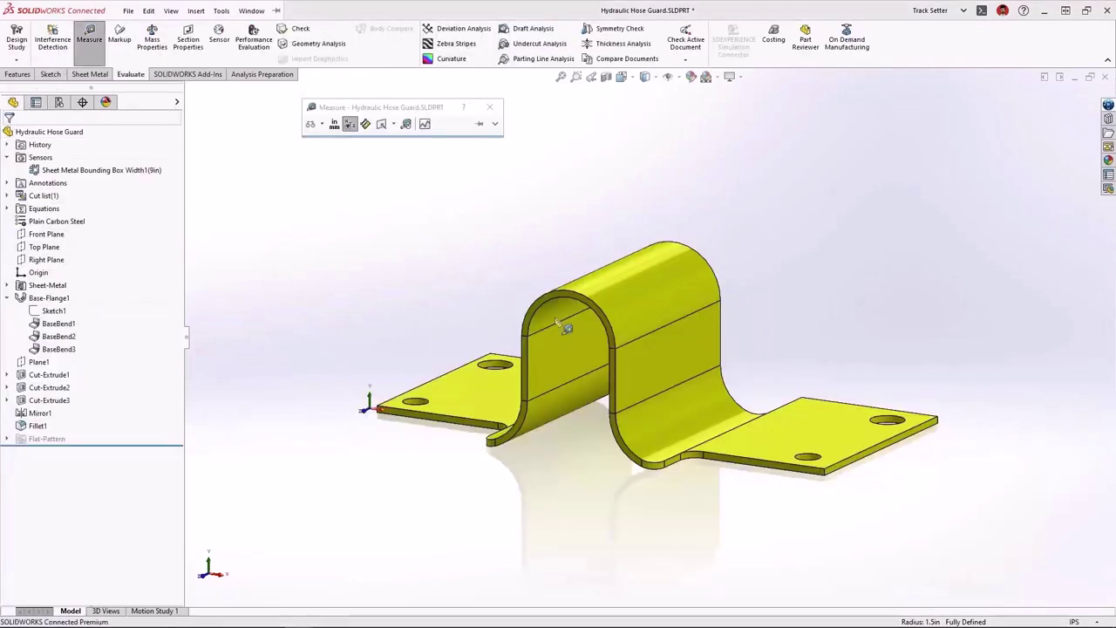
{"action": "left_click", "coordinate": [714, 403]}
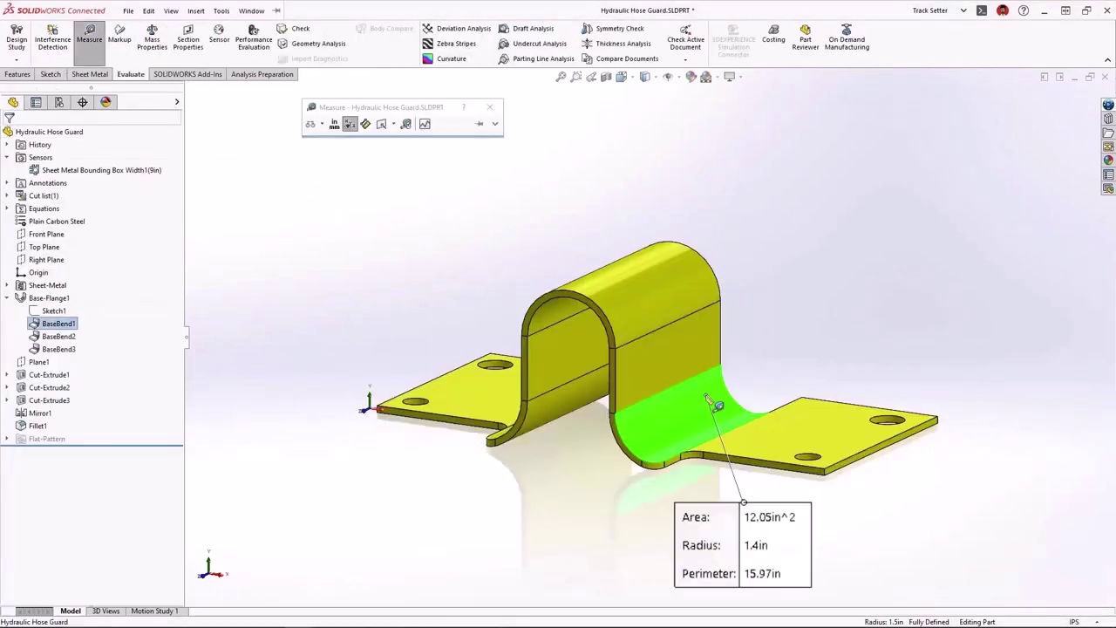
{"action": "left_click", "coordinate": [564, 314]}
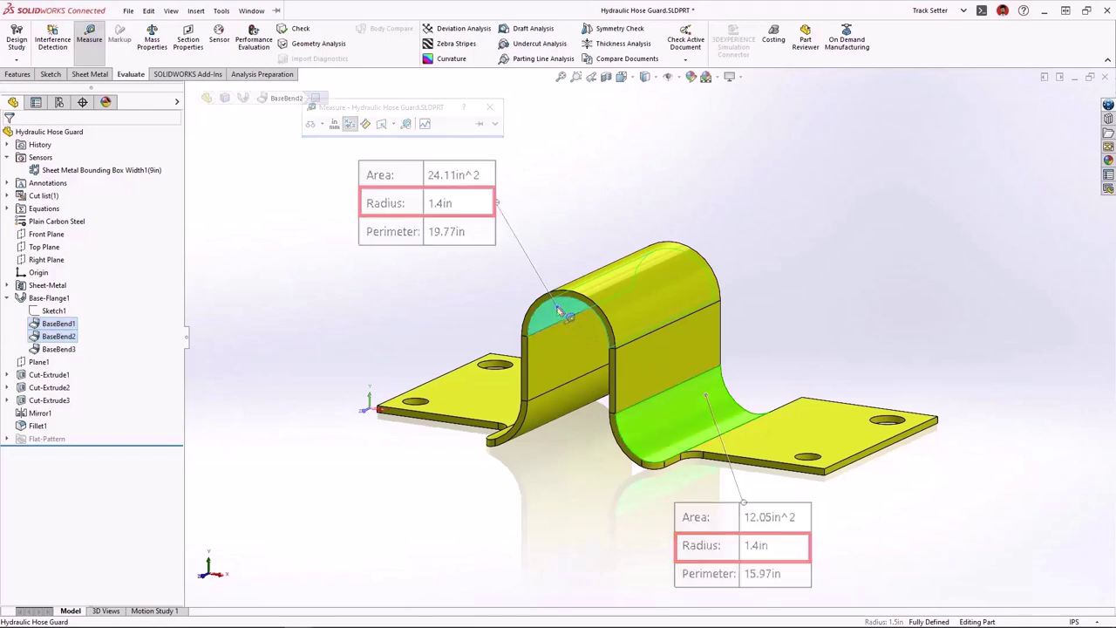
{"action": "key", "text": "Escape"}
{"action": "left_click", "coordinate": [565, 314]}
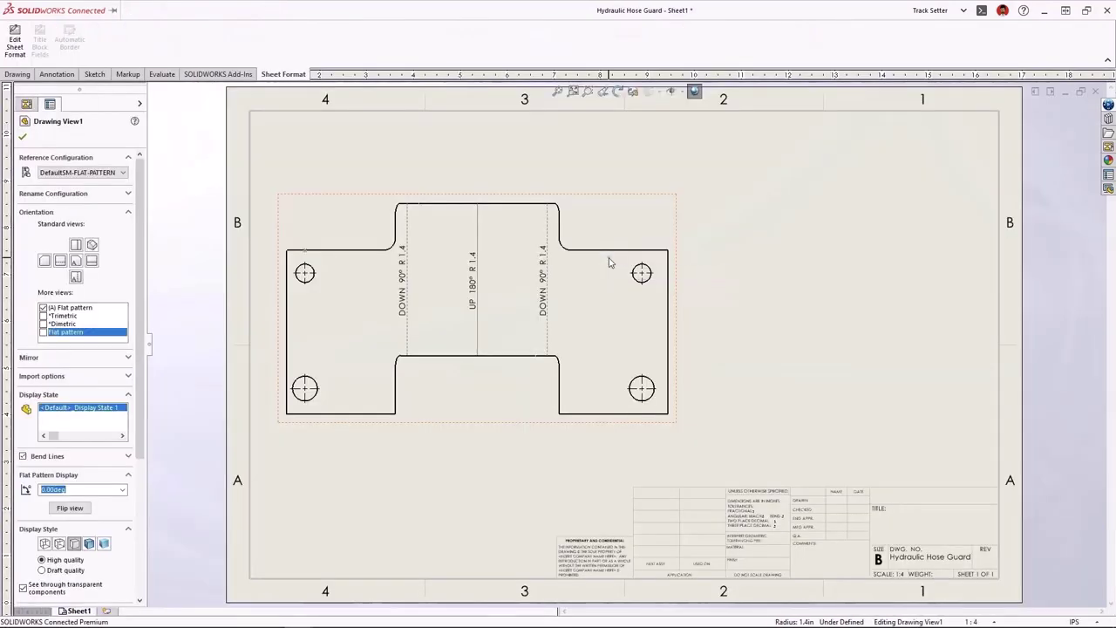
Insert a Cut List Properties note at the flat-pattern sheet's upper right
{"action": "right_click", "coordinate": [611, 262]}
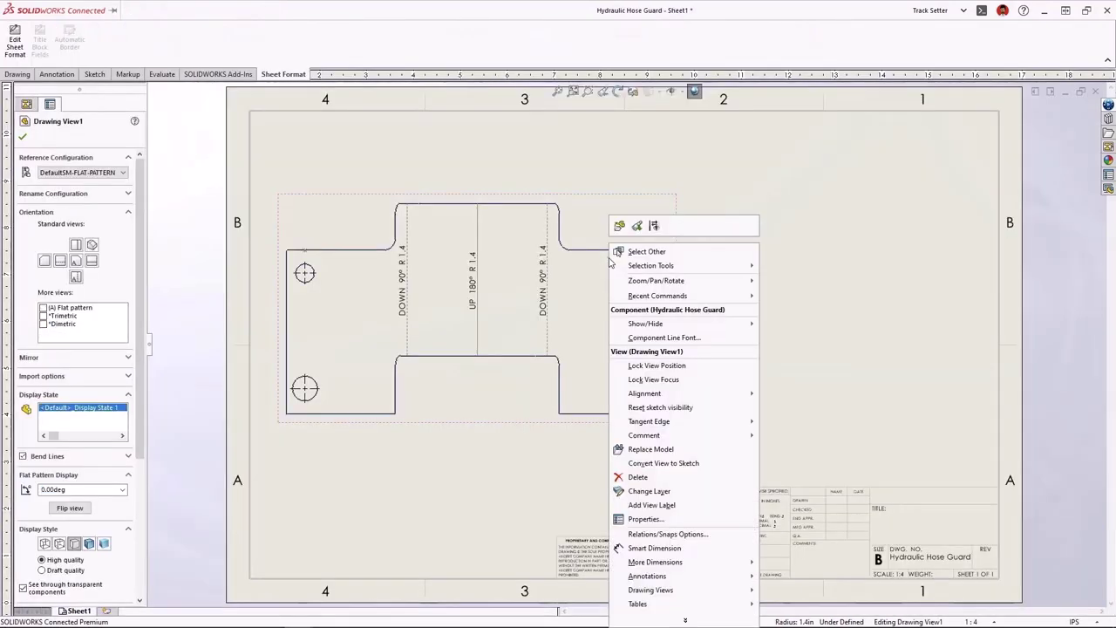
{"action": "mouse_move", "coordinate": [711, 578]}
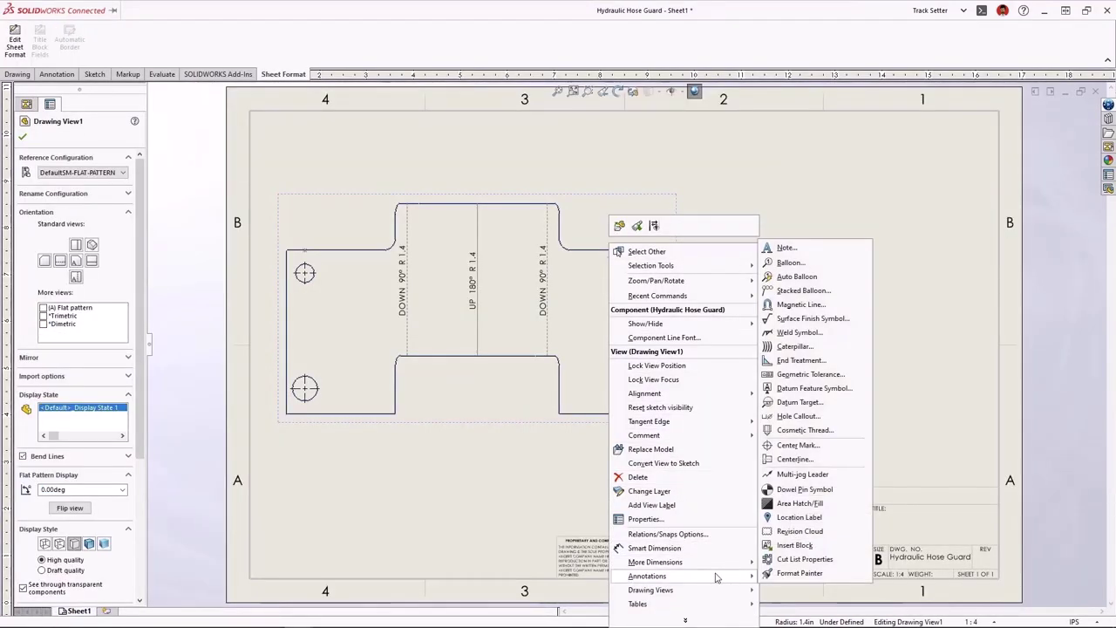
{"action": "left_click", "coordinate": [800, 559]}
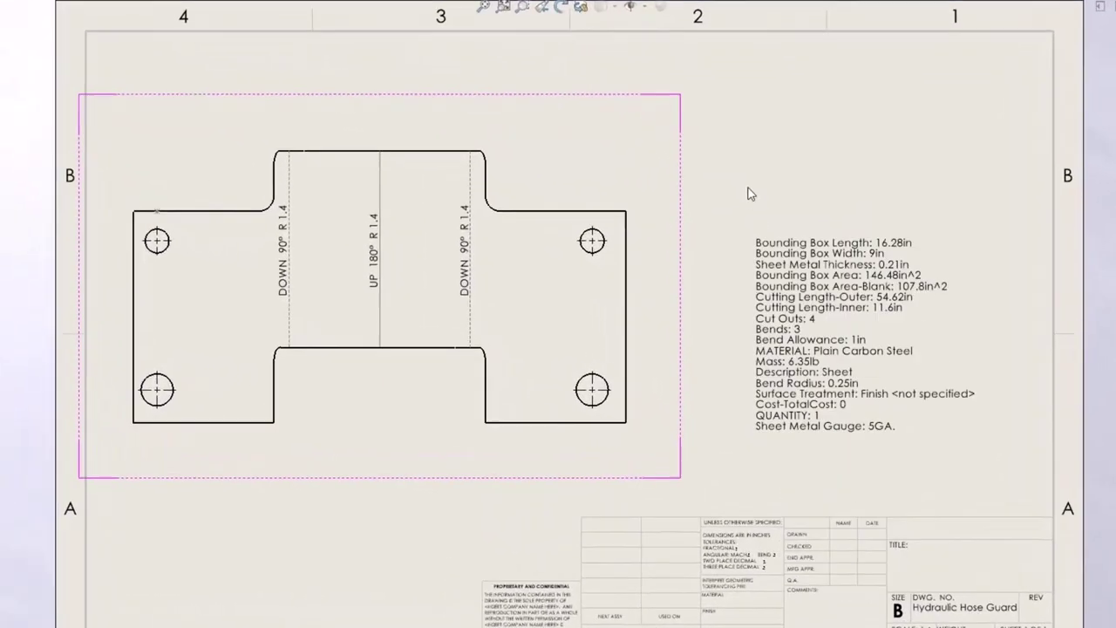
{"action": "left_click", "coordinate": [752, 186]}
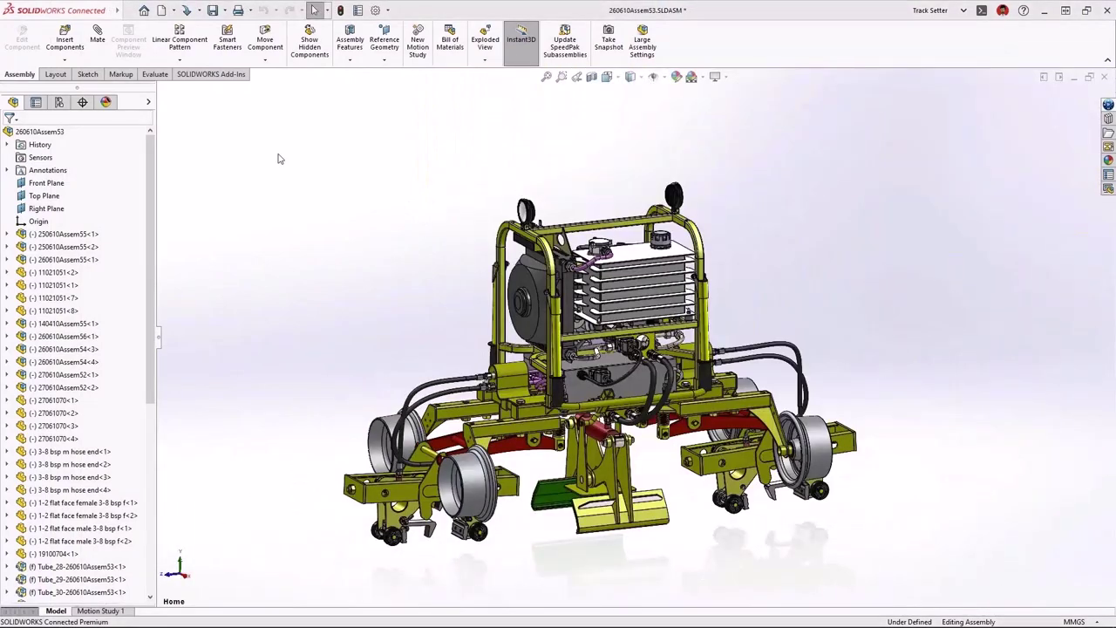
Edit the Crate part in context and create primary square-tube members along 3DSketch2
{"action": "left_click_drag", "start_coordinate": [153, 241], "coordinate": [161, 445]}
{"action": "left_click", "coordinate": [79, 505]}
{"action": "left_click", "coordinate": [48, 336]}
{"action": "left_click", "coordinate": [121, 304]}
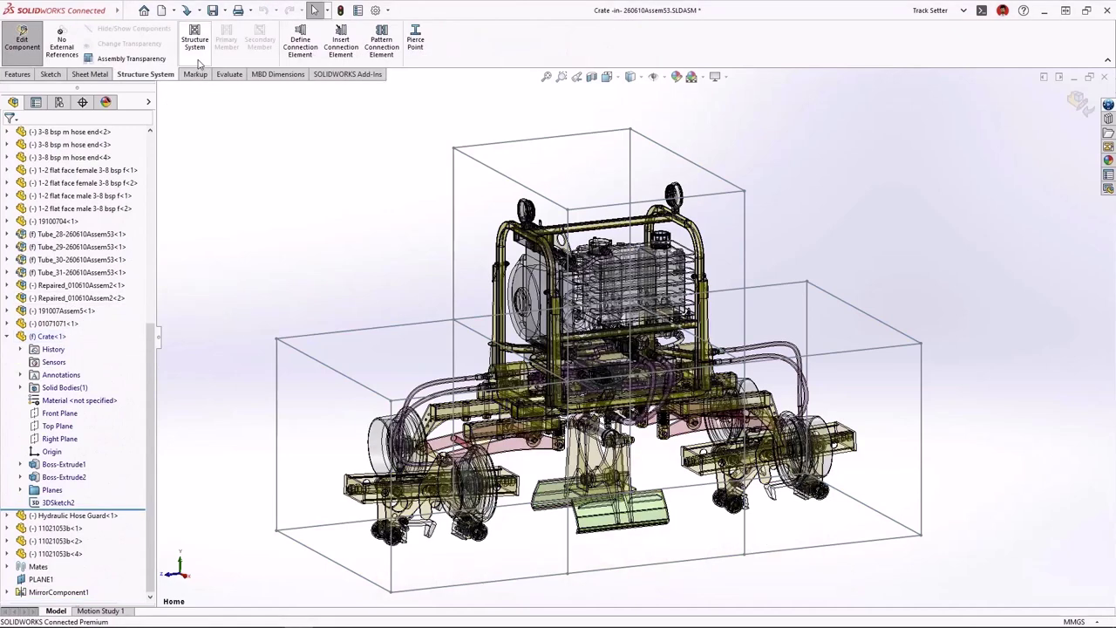
{"action": "left_click", "coordinate": [208, 58]}
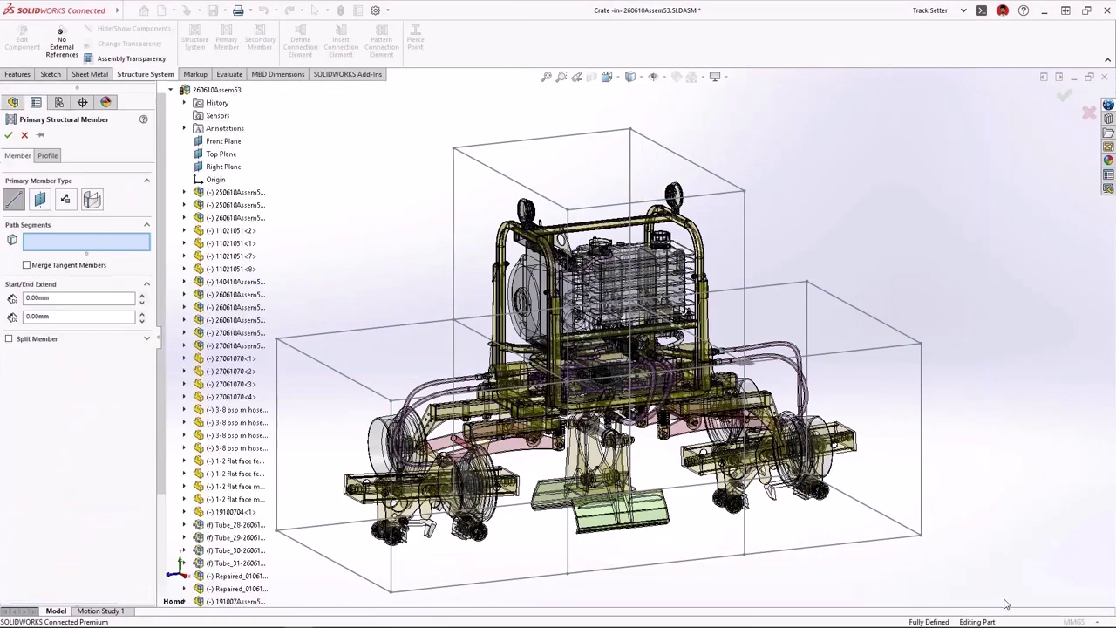
{"action": "key", "text": "Return"}
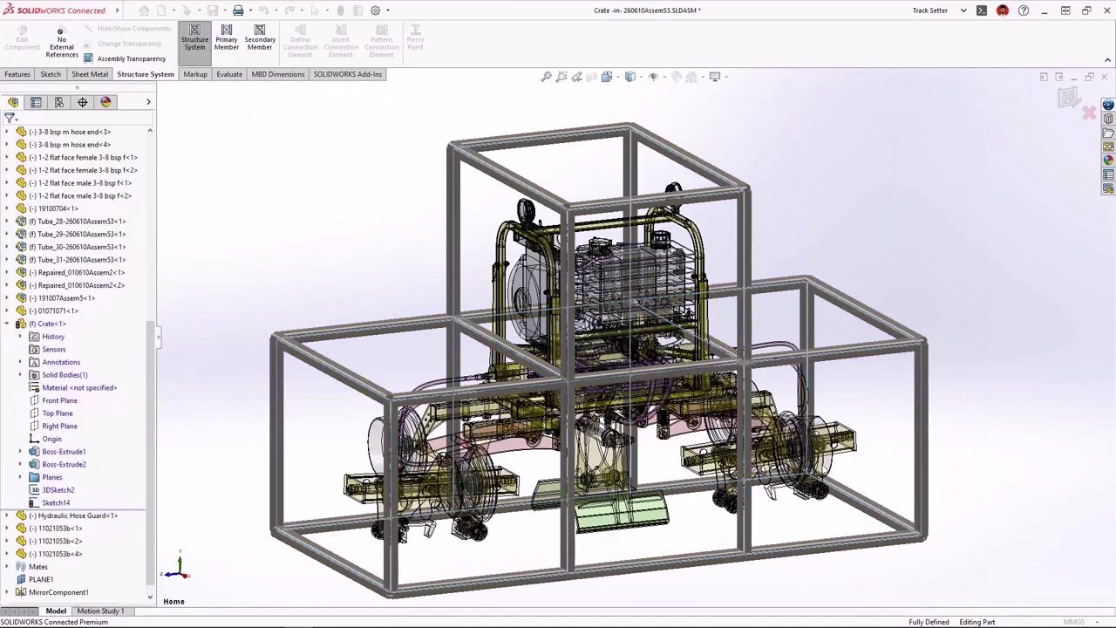
Add secondary cross members between vertical member pairs on Plane12
{"action": "left_click", "coordinate": [260, 39]}
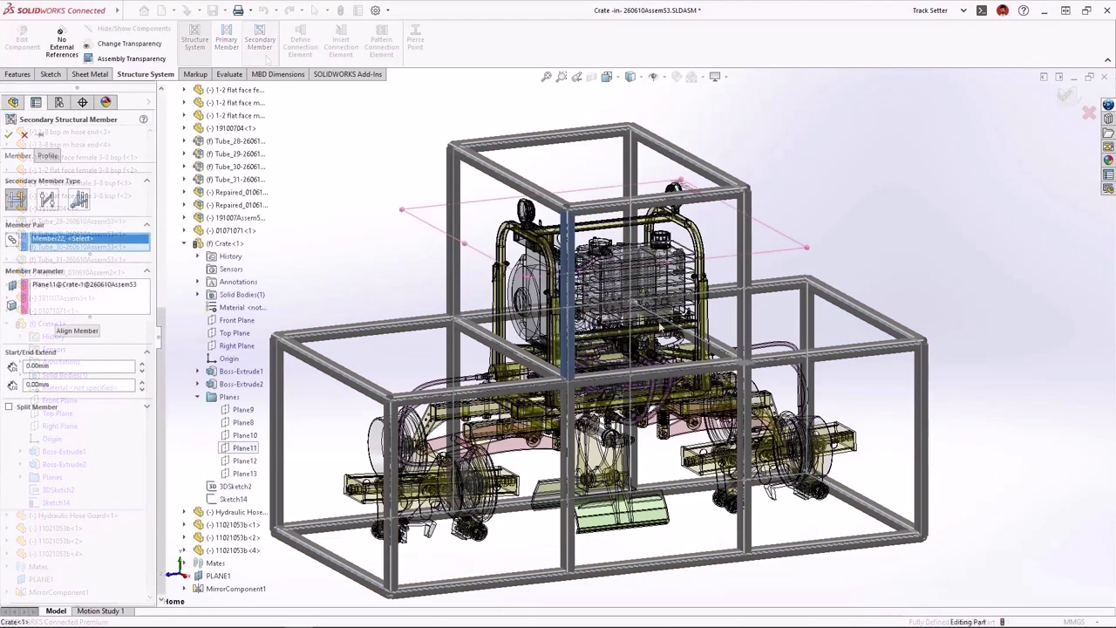
{"action": "left_click", "coordinate": [467, 260]}
{"action": "left_click", "coordinate": [568, 514]}
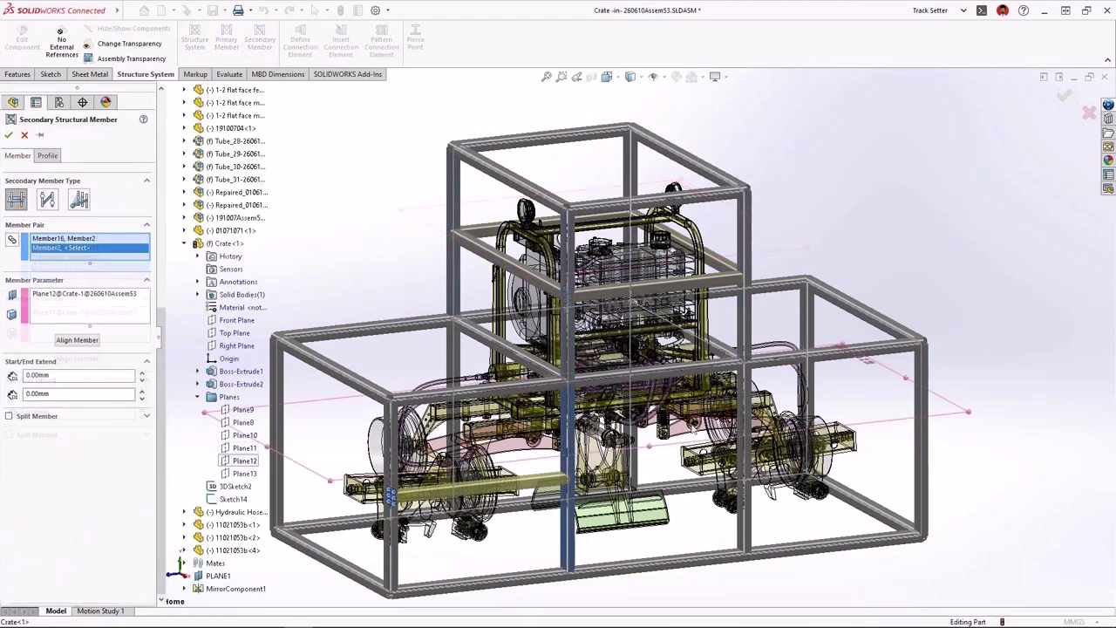
{"action": "left_click", "coordinate": [747, 471]}
{"action": "left_click", "coordinate": [807, 349]}
{"action": "key", "text": "Return"}
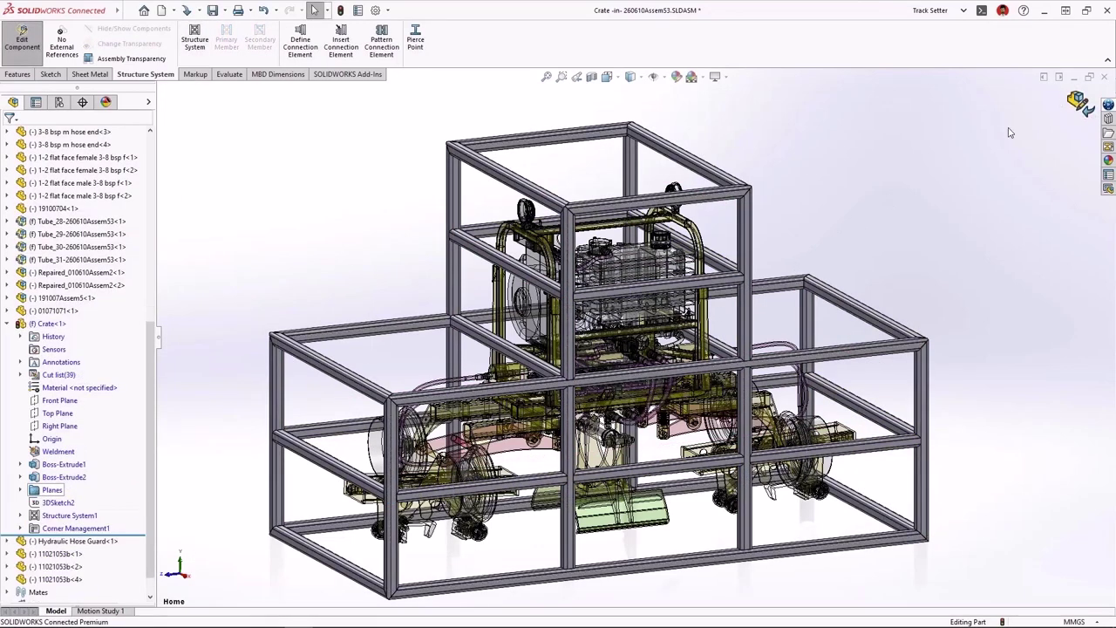
Inspect the frame's left-front corner and edit Corner Management1
{"action": "right_click_drag", "start_coordinate": [925, 166], "coordinate": [925, 115]}
{"action": "left_click_drag", "start_coordinate": [340, 380], "coordinate": [449, 436]}
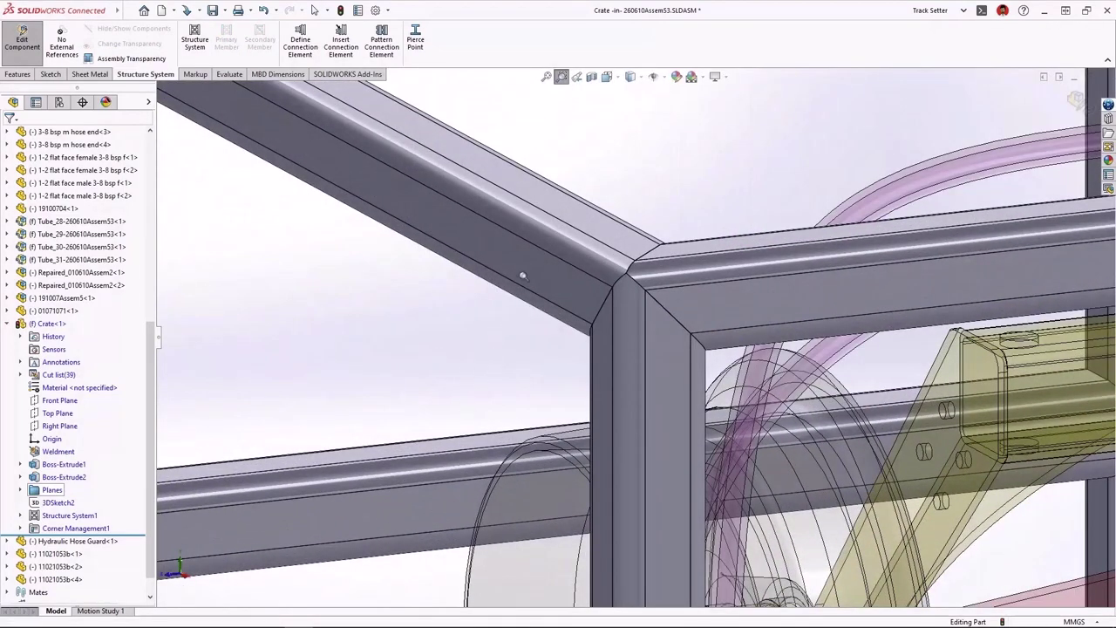
{"action": "key", "text": "f"}
{"action": "right_click", "coordinate": [76, 527]}
{"action": "left_click", "coordinate": [52, 371]}
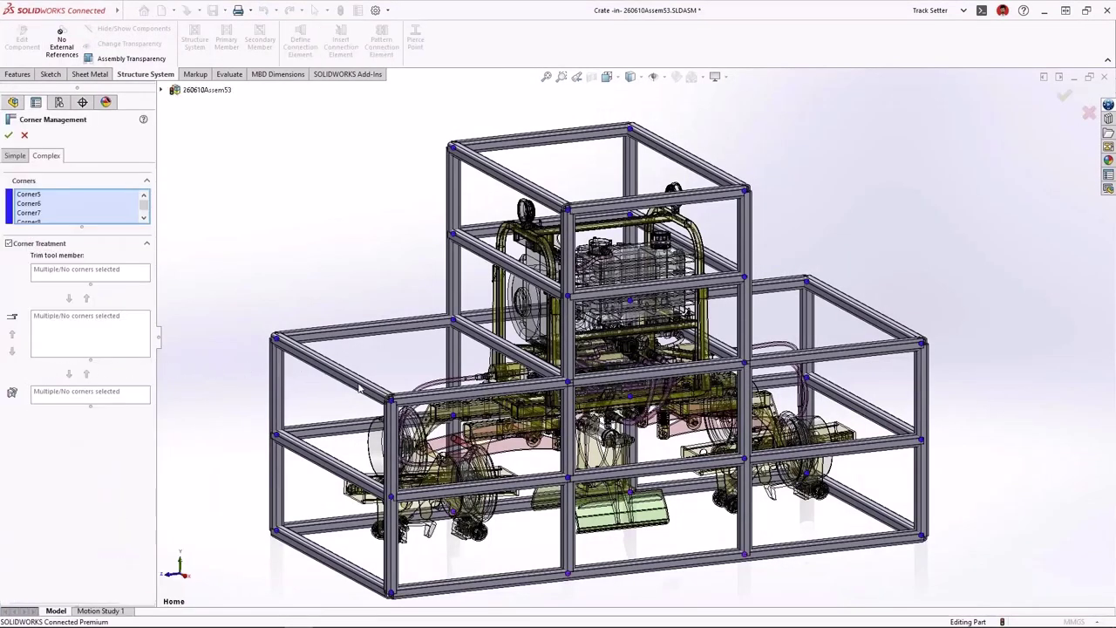
Group corners similar to the selected one and make Member16 their trim tool
{"action": "left_click", "coordinate": [391, 401]}
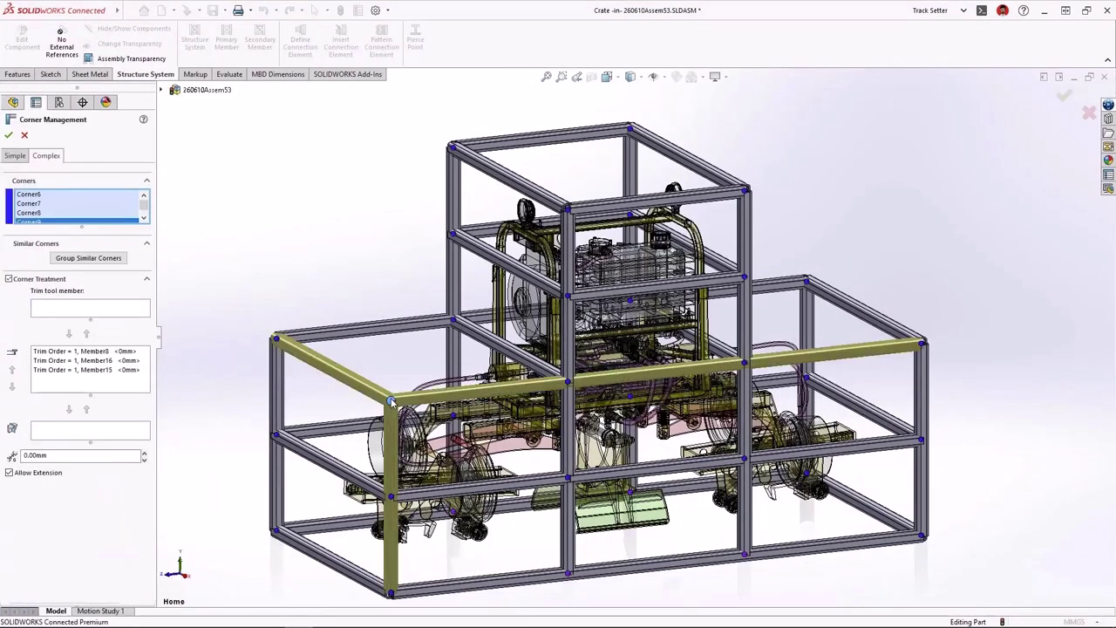
{"action": "left_click", "coordinate": [105, 259]}
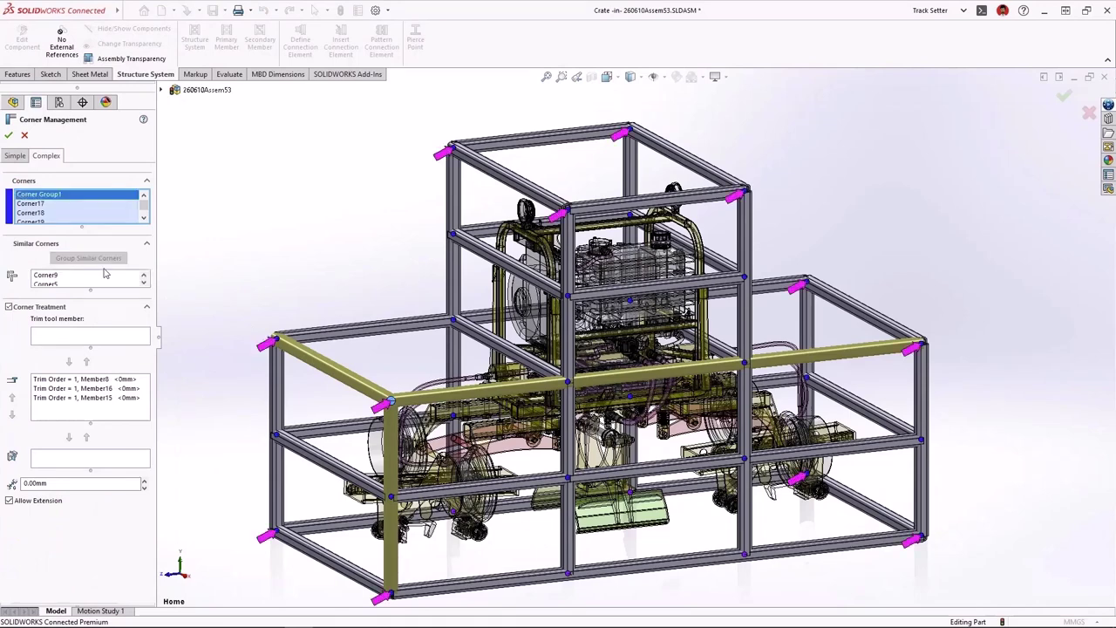
{"action": "left_click_drag", "start_coordinate": [90, 290], "coordinate": [91, 397]}
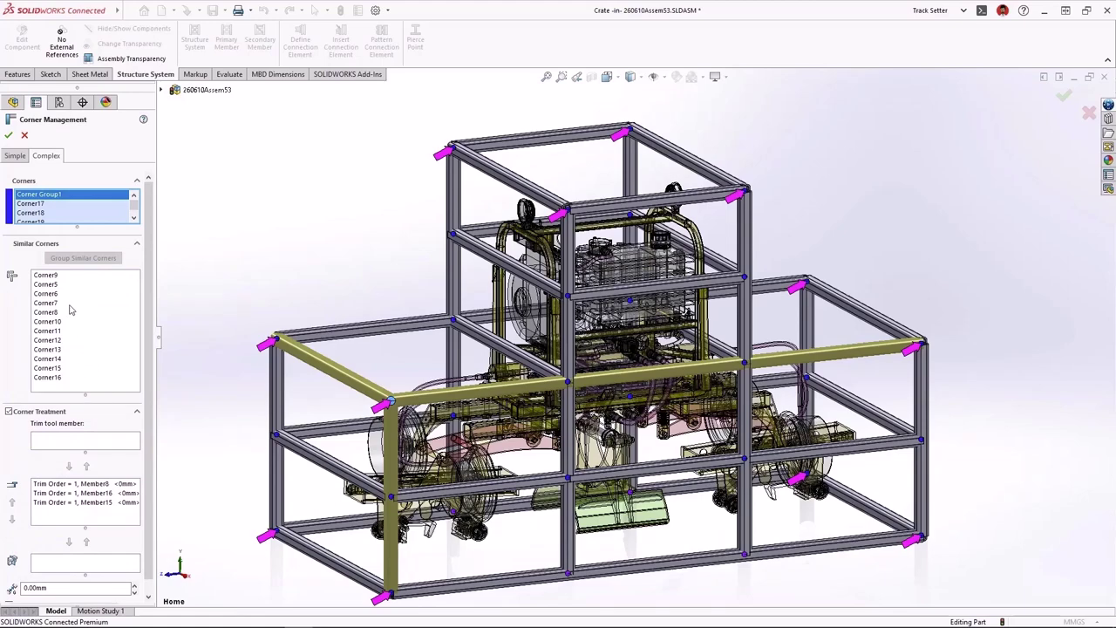
{"action": "right_click", "coordinate": [54, 277]}
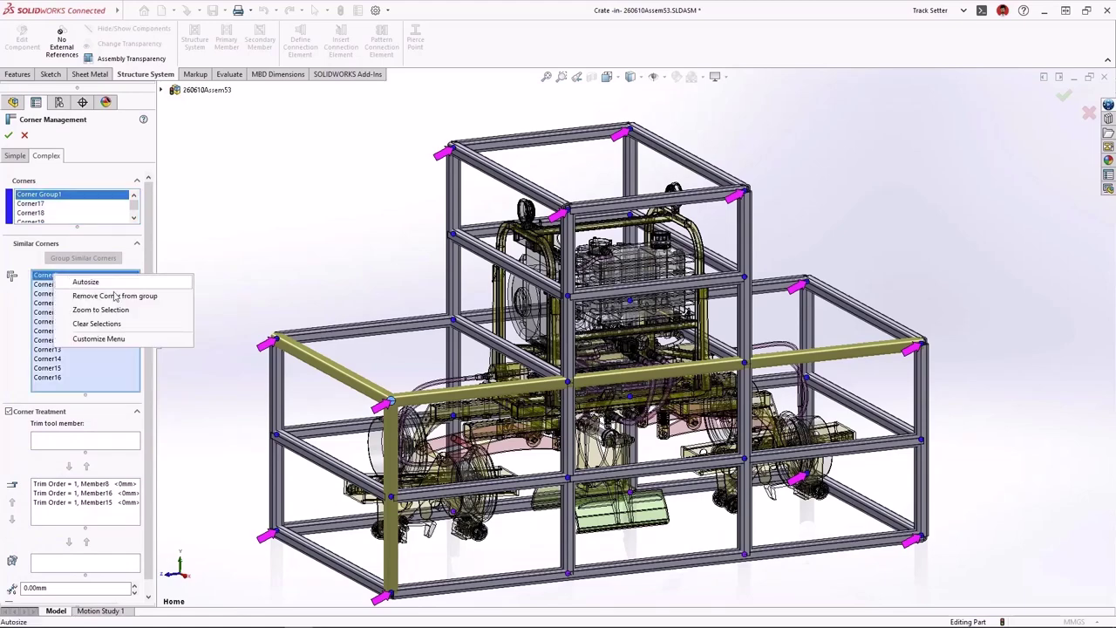
{"action": "left_click", "coordinate": [156, 314]}
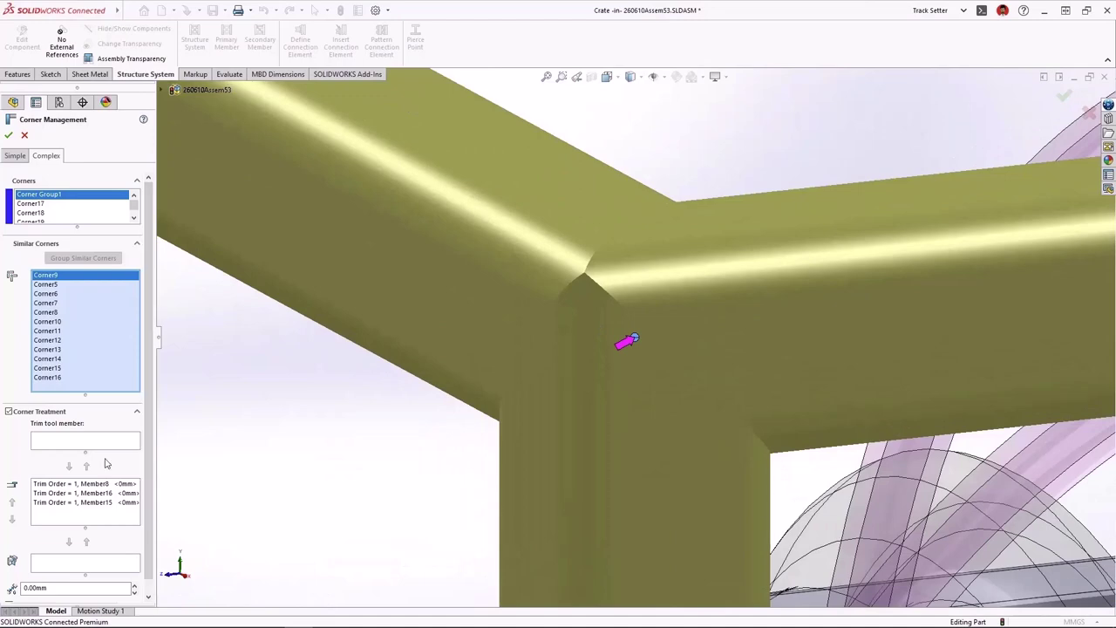
{"action": "left_click", "coordinate": [91, 493]}
{"action": "left_click", "coordinate": [70, 541]}
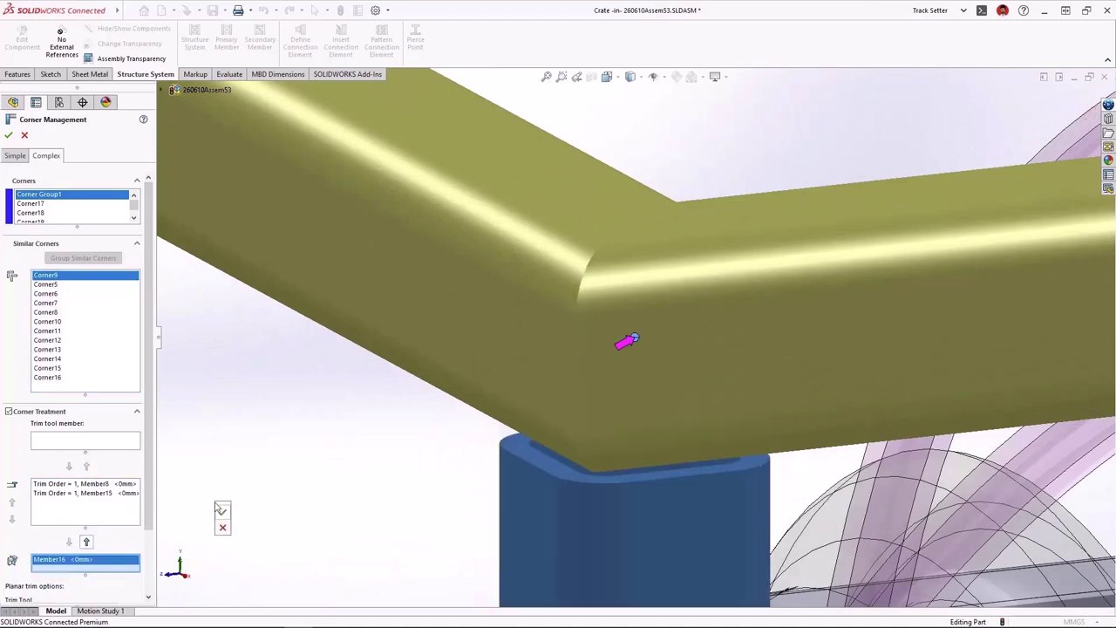
Insert a size 85 gusset plate connection element at the top tower corner
{"action": "left_click", "coordinate": [222, 513]}
{"action": "key", "text": "f"}
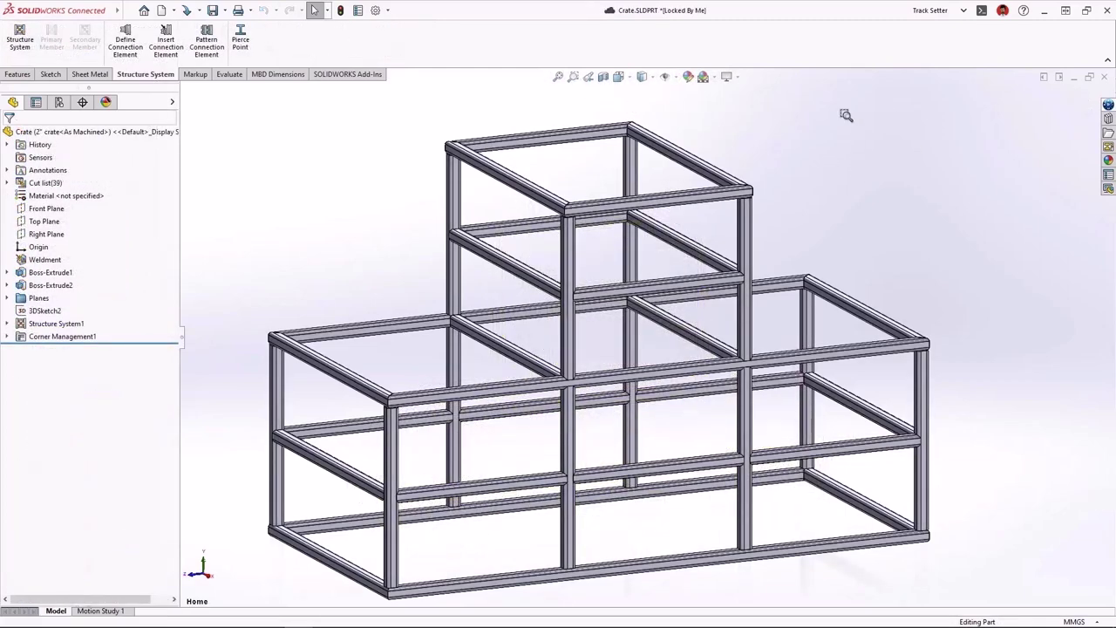
{"action": "left_click_drag", "start_coordinate": [677, 117], "coordinate": [580, 141]}
{"action": "left_click", "coordinate": [166, 44]}
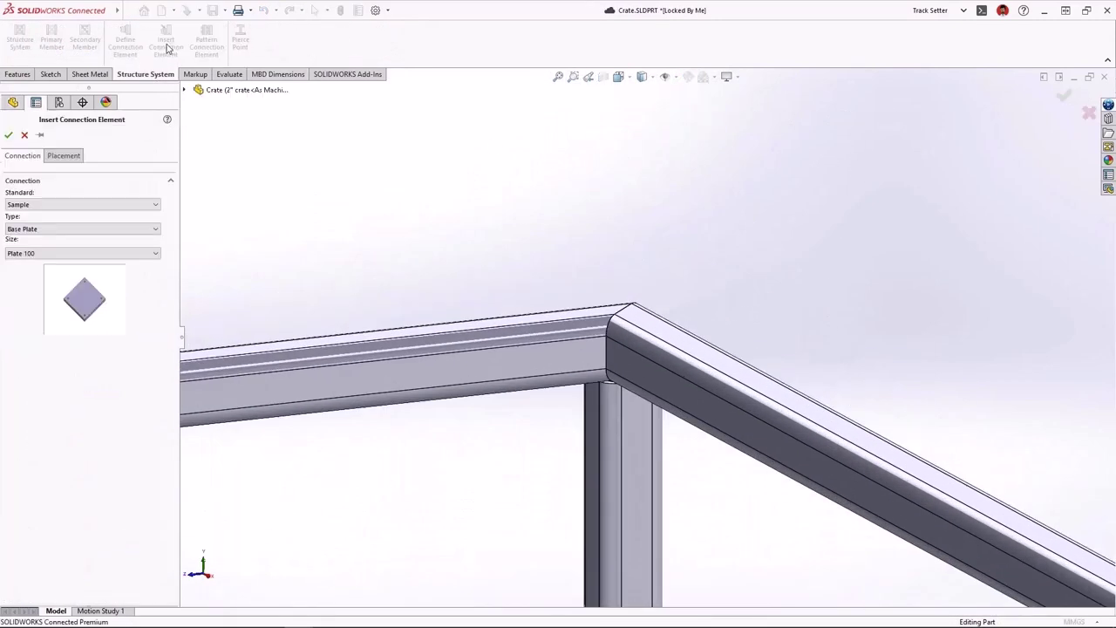
{"action": "left_click", "coordinate": [82, 228]}
{"action": "left_click", "coordinate": [35, 260]}
{"action": "left_click", "coordinate": [82, 253]}
{"action": "left_click", "coordinate": [35, 279]}
{"action": "left_click", "coordinate": [66, 157]}
{"action": "left_click", "coordinate": [549, 367]}
{"action": "left_click", "coordinate": [668, 399]}
{"action": "key", "text": "Return"}
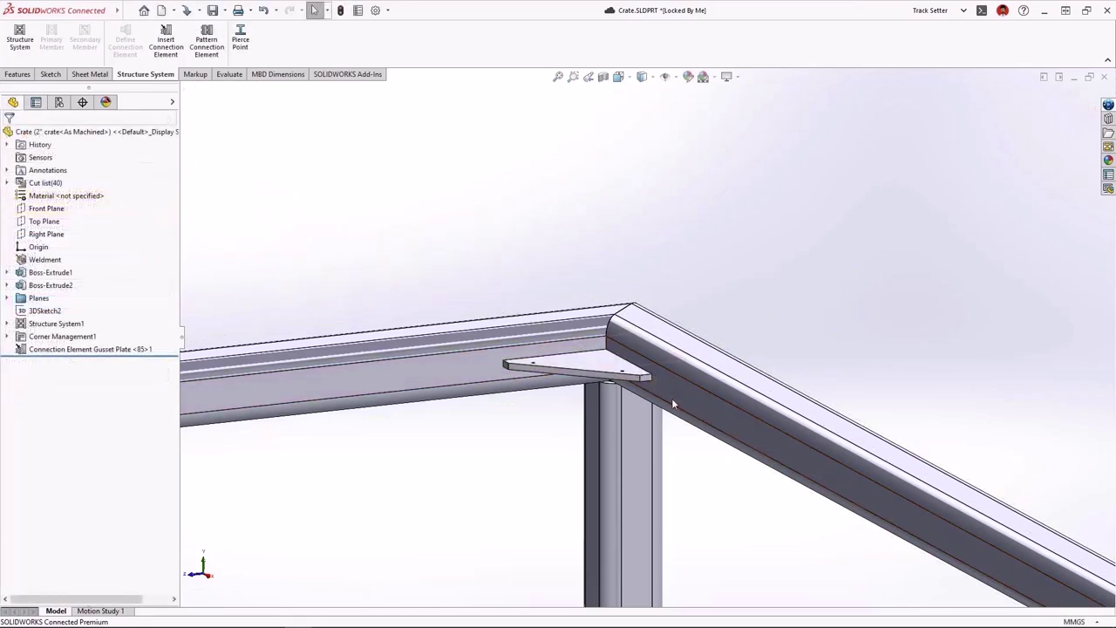
Pattern the gusset plate onto every similar corner of the crate frame
{"action": "left_click", "coordinate": [589, 79]}
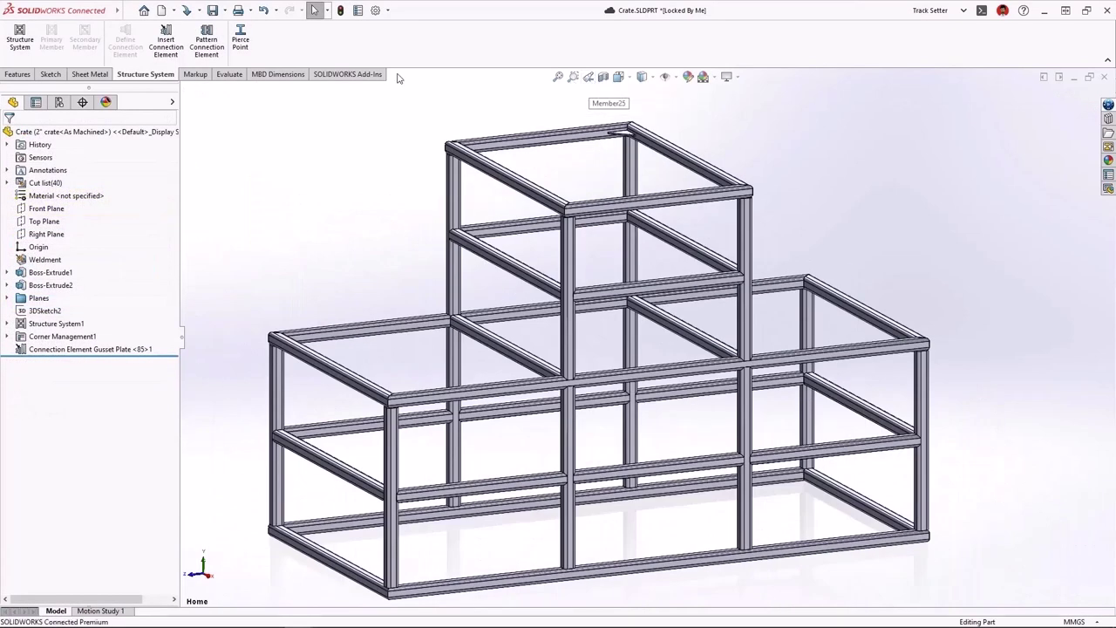
{"action": "left_click", "coordinate": [207, 41]}
{"action": "left_click", "coordinate": [625, 134]}
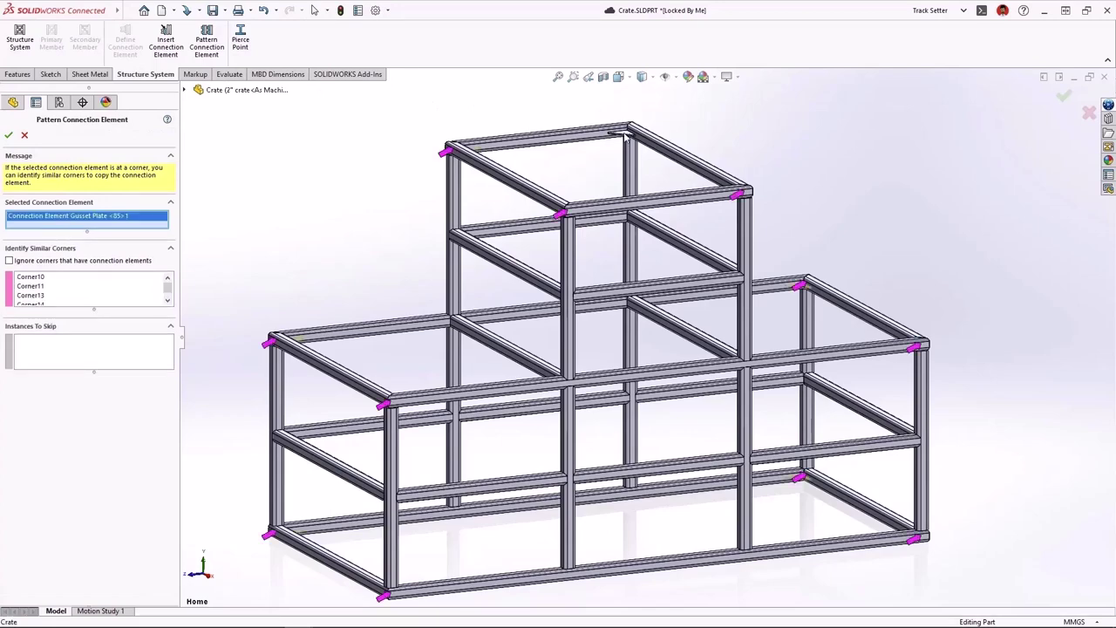
{"action": "key", "text": "Return"}
{"action": "middle_click_drag", "start_coordinate": [630, 174], "coordinate": [624, 212]}
{"action": "left_click", "coordinate": [589, 77]}
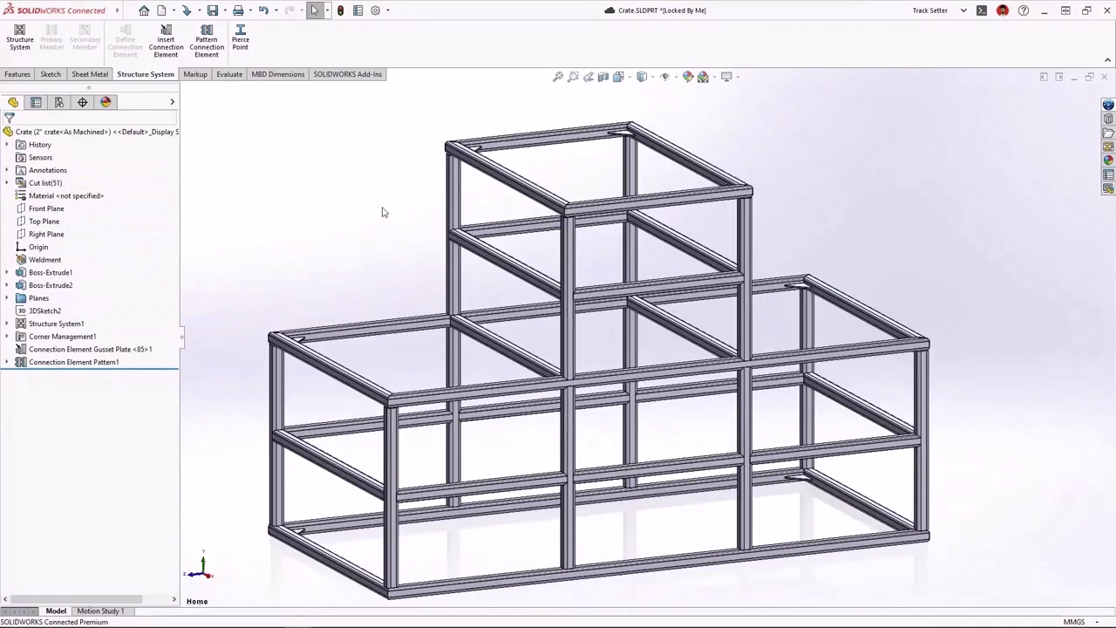
Change the square tube members to the 3 x 3 x 0.25 profile for specified configurations only
{"action": "left_click", "coordinate": [8, 324]}
{"action": "right_click", "coordinate": [50, 350]}
{"action": "left_click", "coordinate": [67, 323]}
{"action": "left_click", "coordinate": [48, 156]}
{"action": "left_click", "coordinate": [71, 263]}
{"action": "left_click", "coordinate": [72, 284]}
{"action": "scroll", "coordinate": [170, 288], "scroll_direction": "down", "scroll_amount": 2}
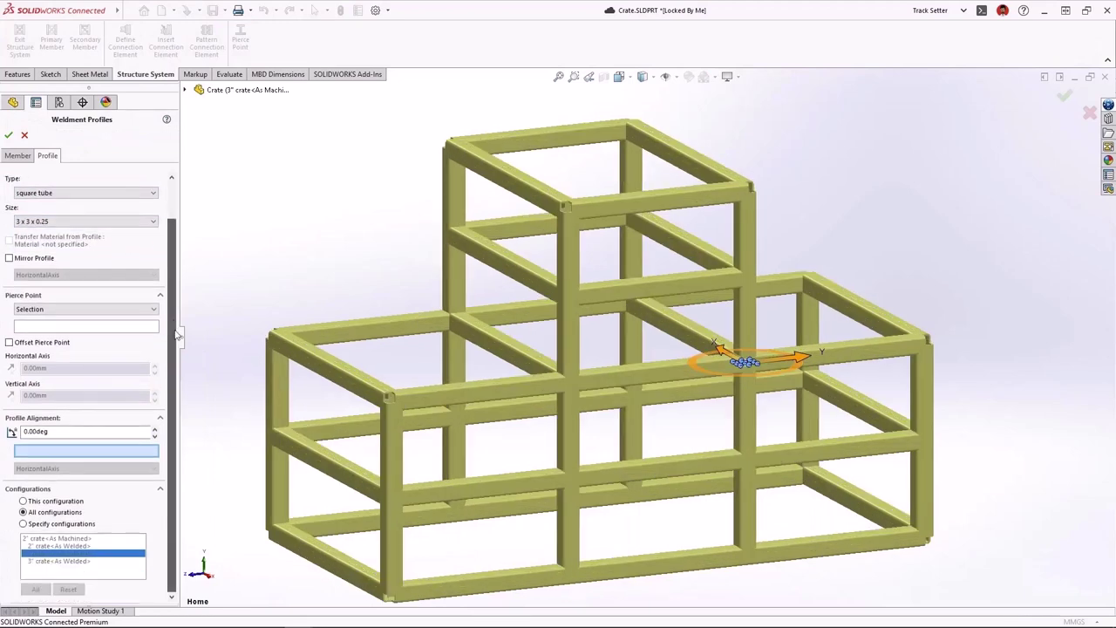
{"action": "left_click", "coordinate": [25, 524]}
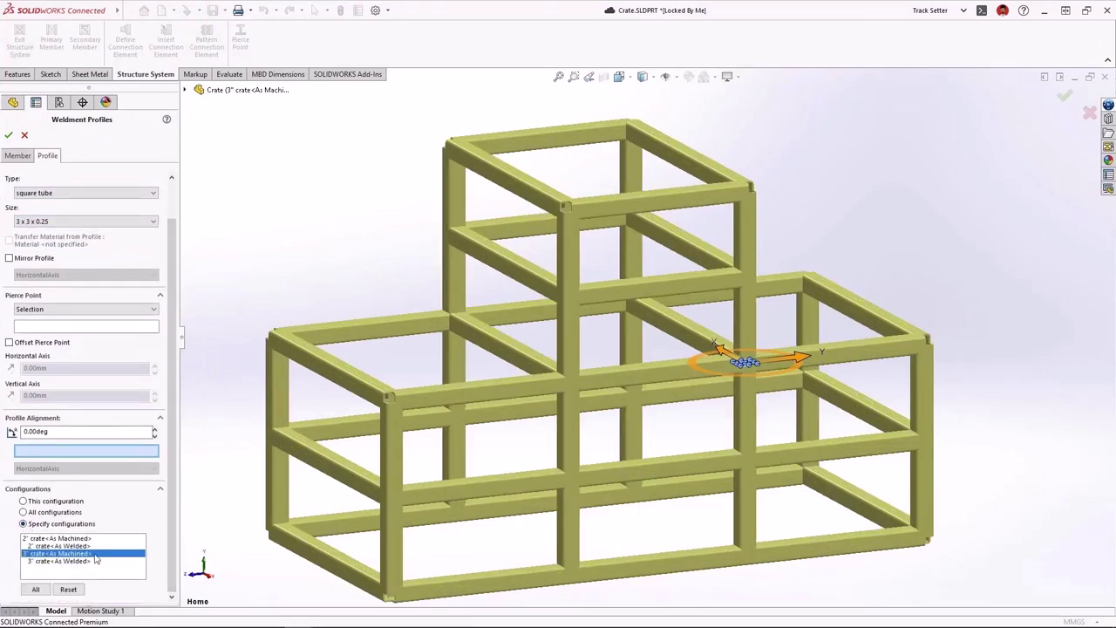
{"action": "right_click", "coordinate": [229, 501]}
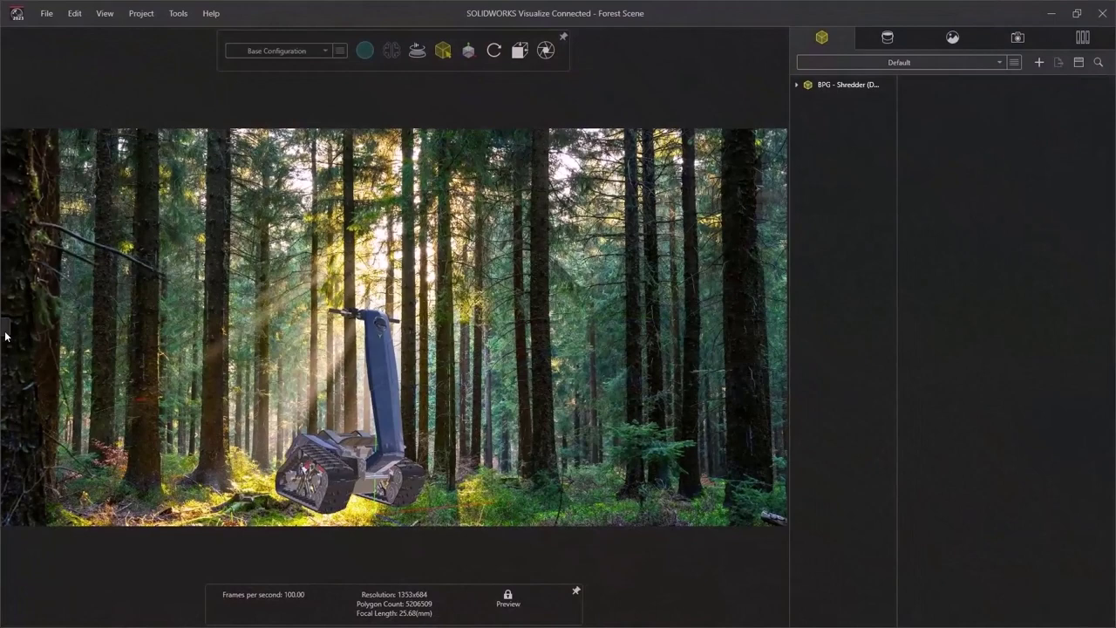
Search 3DEXPERIENCE for 'shredder' and import BPG - Shredder grouped by Component/Part/Body
{"action": "left_click", "coordinate": [5, 334]}
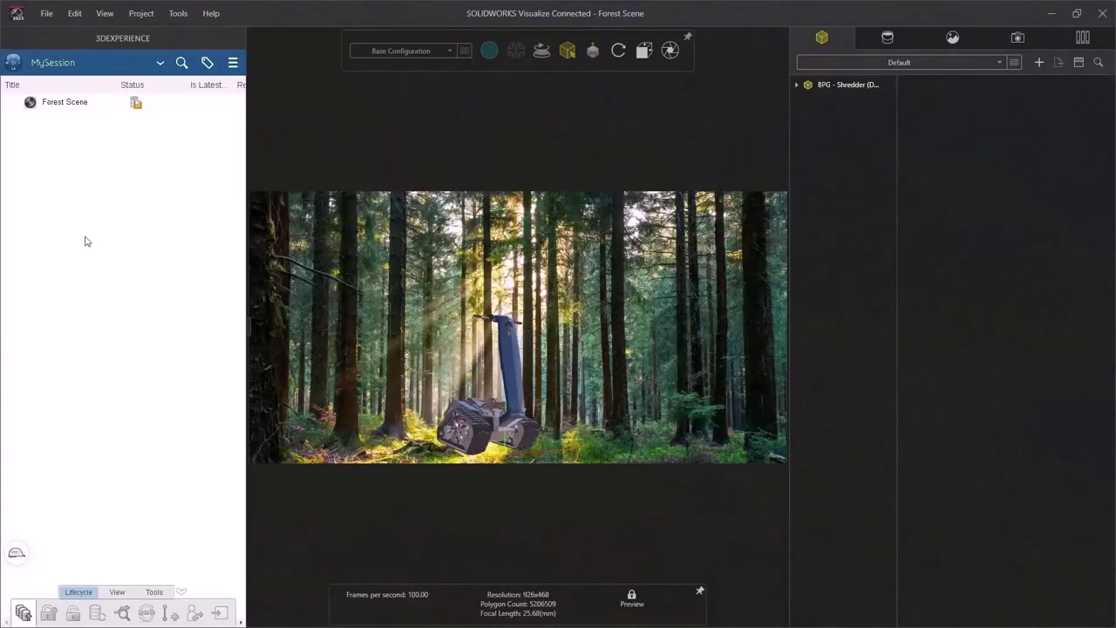
{"action": "left_click", "coordinate": [181, 63]}
{"action": "key", "text": "Return"}
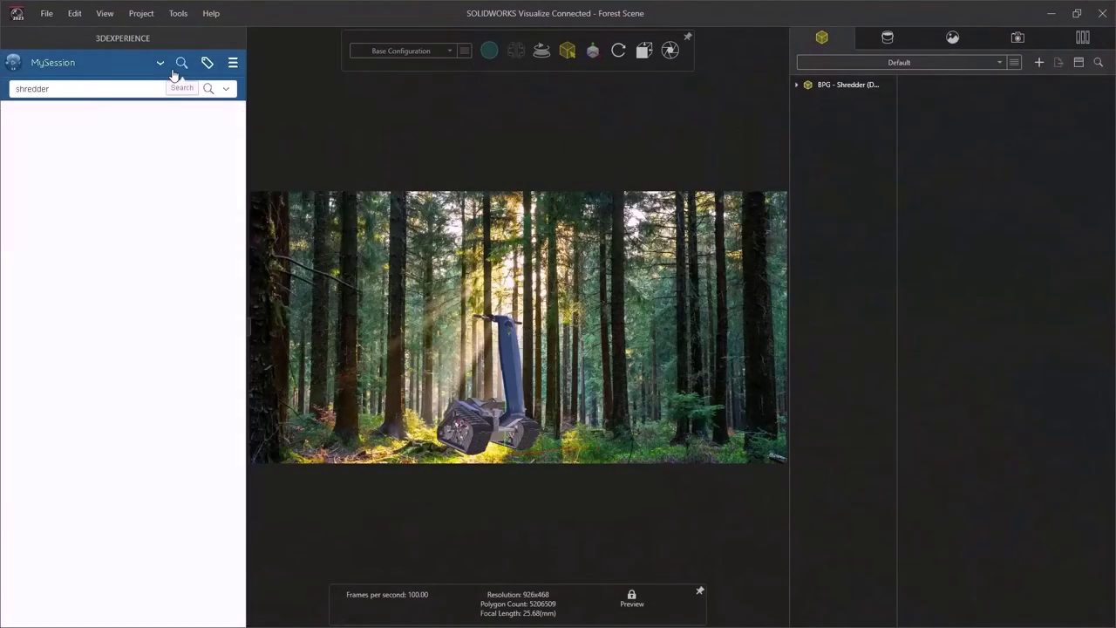
{"action": "left_click_drag", "start_coordinate": [139, 159], "coordinate": [290, 220]}
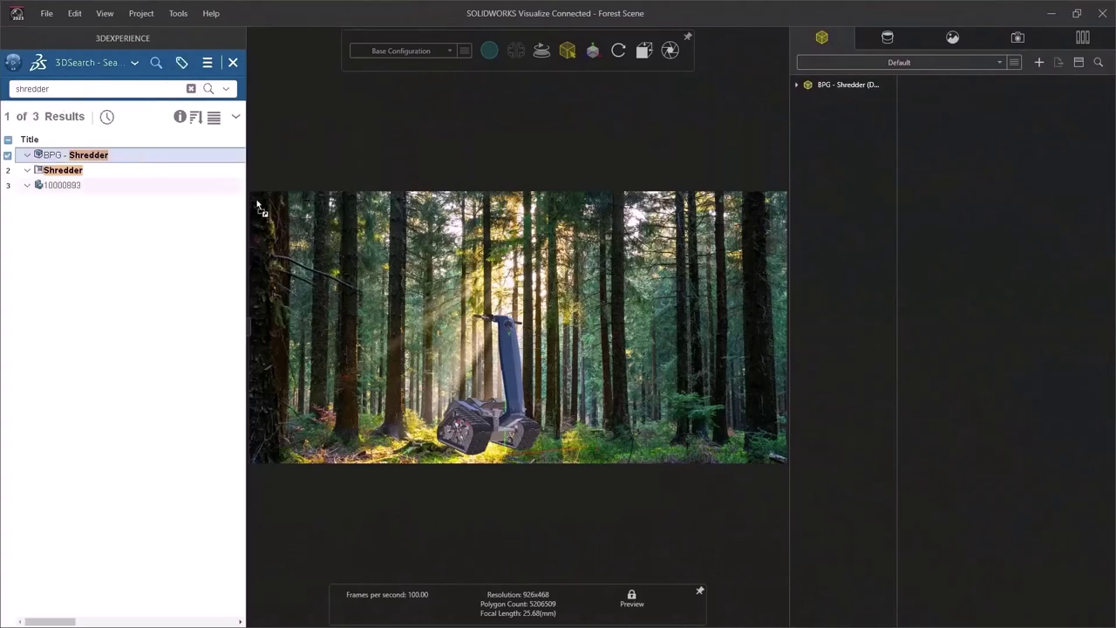
{"action": "left_click", "coordinate": [249, 327]}
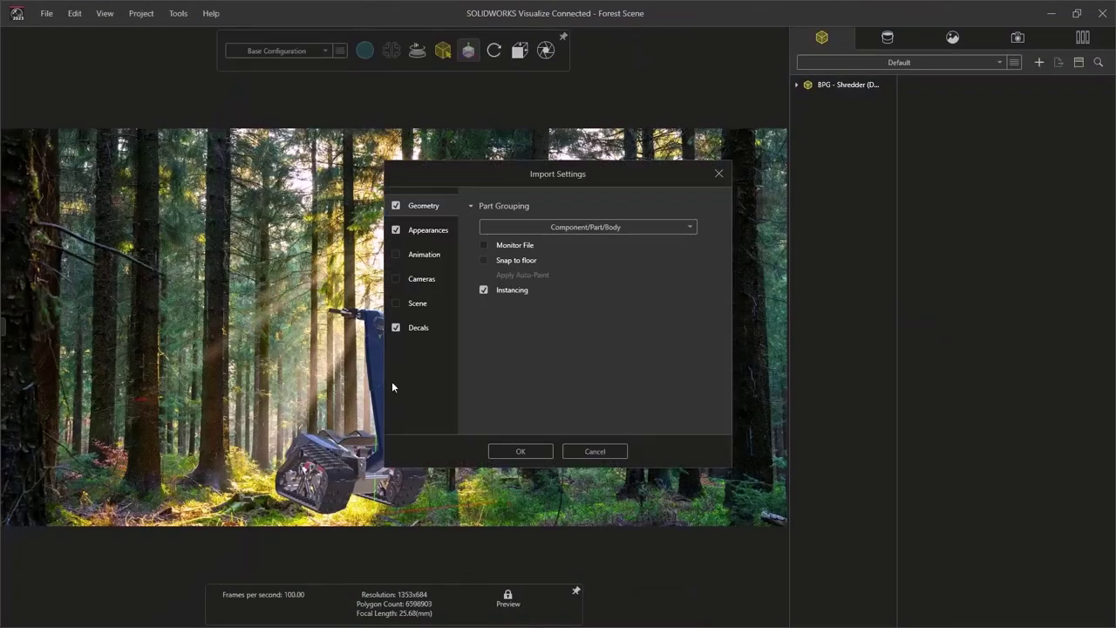
{"action": "left_click", "coordinate": [682, 229]}
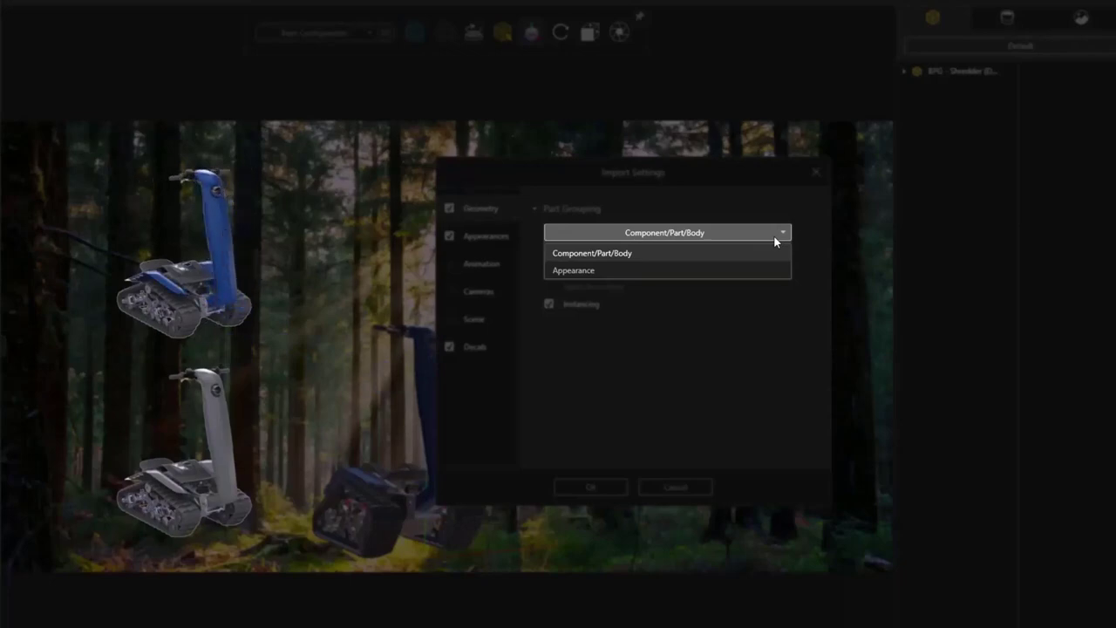
{"action": "left_click", "coordinate": [775, 253]}
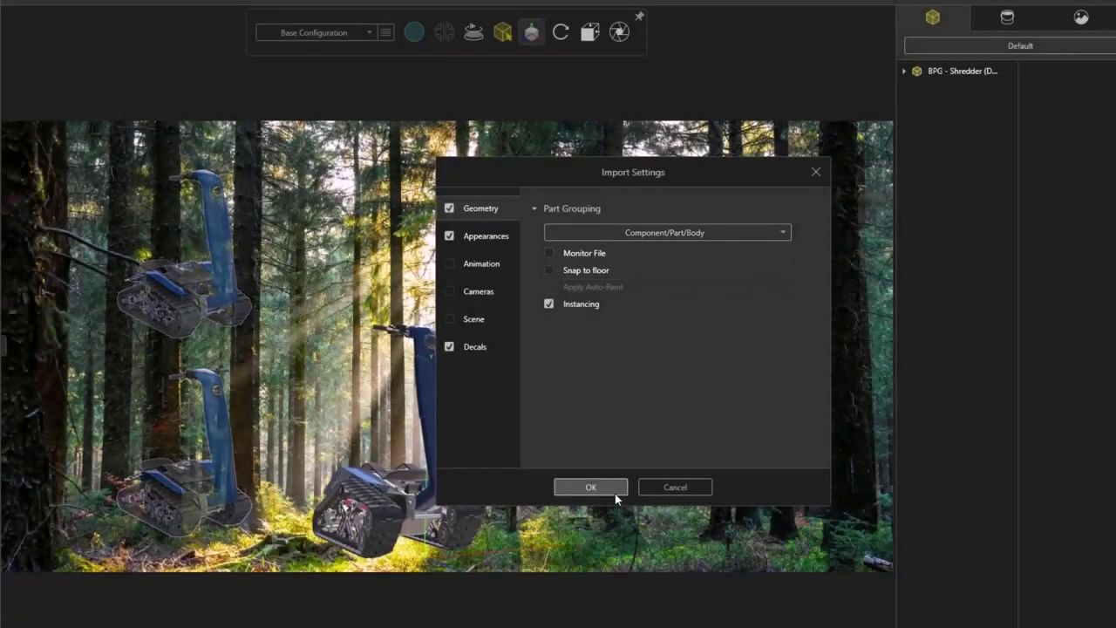
Load the second shredder and move it beside the first, turned to face sideways
{"action": "left_click", "coordinate": [613, 490]}
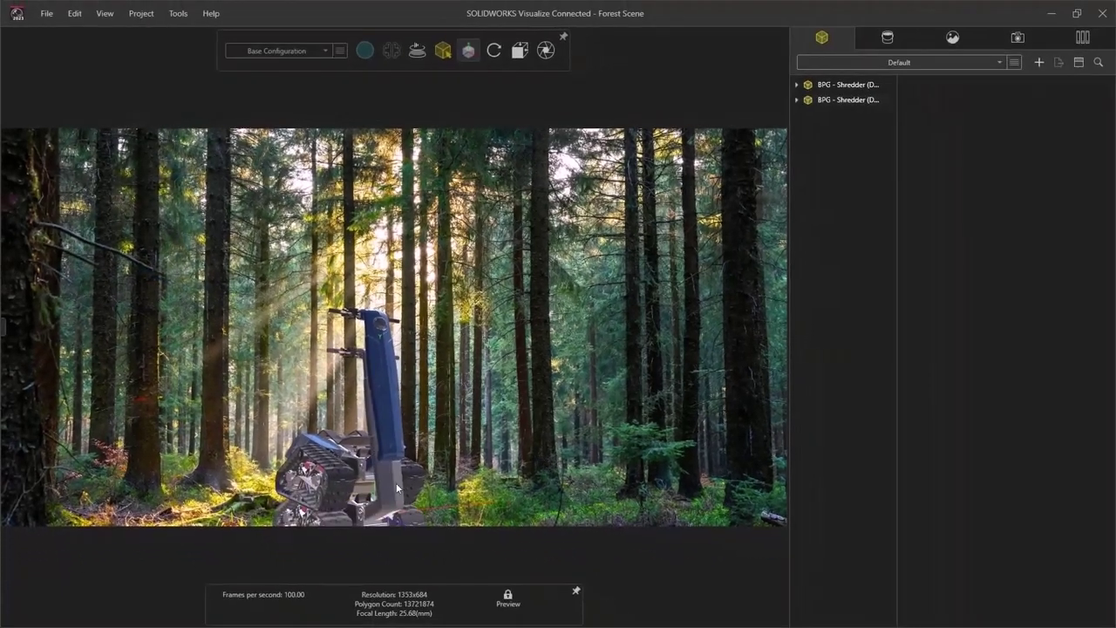
{"action": "left_click", "coordinate": [427, 419]}
{"action": "left_click_drag", "start_coordinate": [381, 394], "coordinate": [460, 420]}
{"action": "left_click_drag", "start_coordinate": [401, 469], "coordinate": [488, 491]}
{"action": "left_click", "coordinate": [526, 485]}
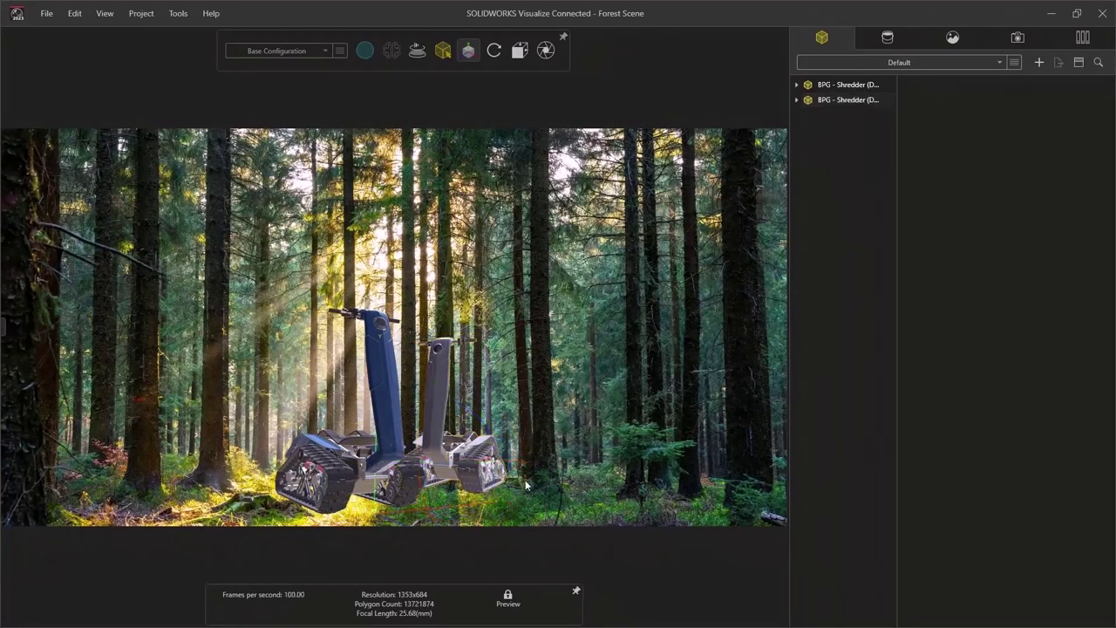
Fold the shredder's upright part 10000259-1 down nearly flat
{"action": "left_click", "coordinate": [434, 413]}
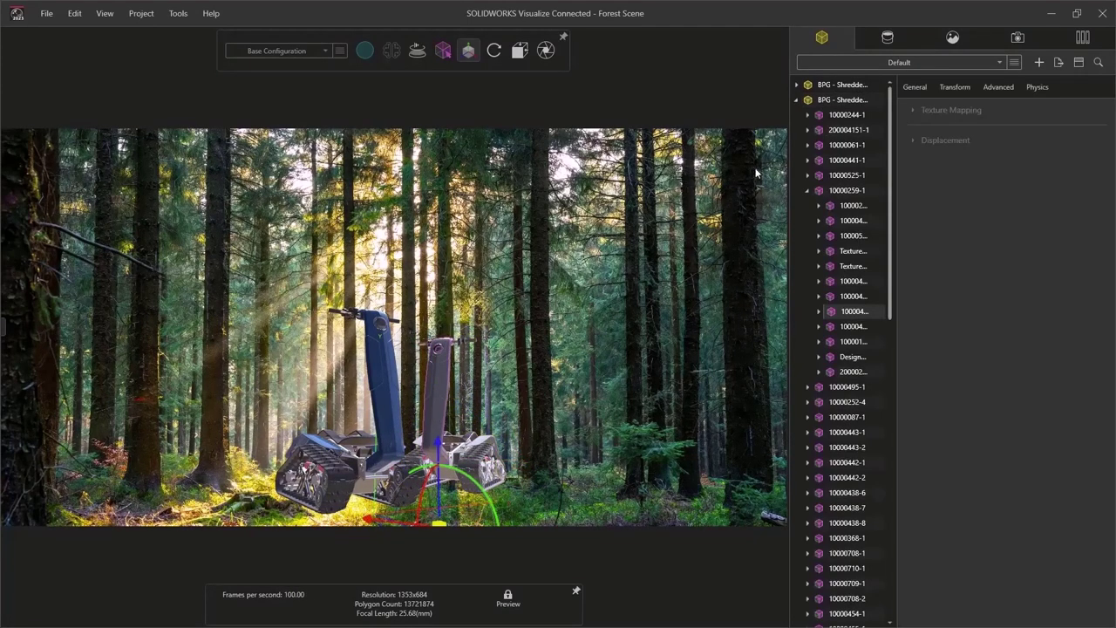
{"action": "mouse_move", "coordinate": [809, 103]}
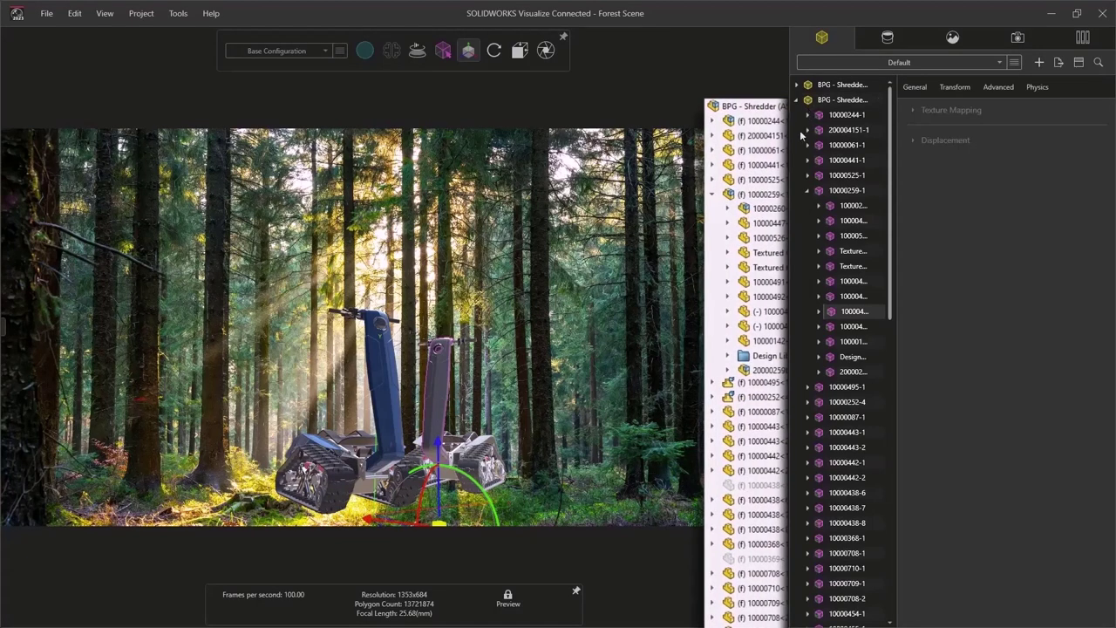
{"action": "left_click", "coordinate": [819, 191]}
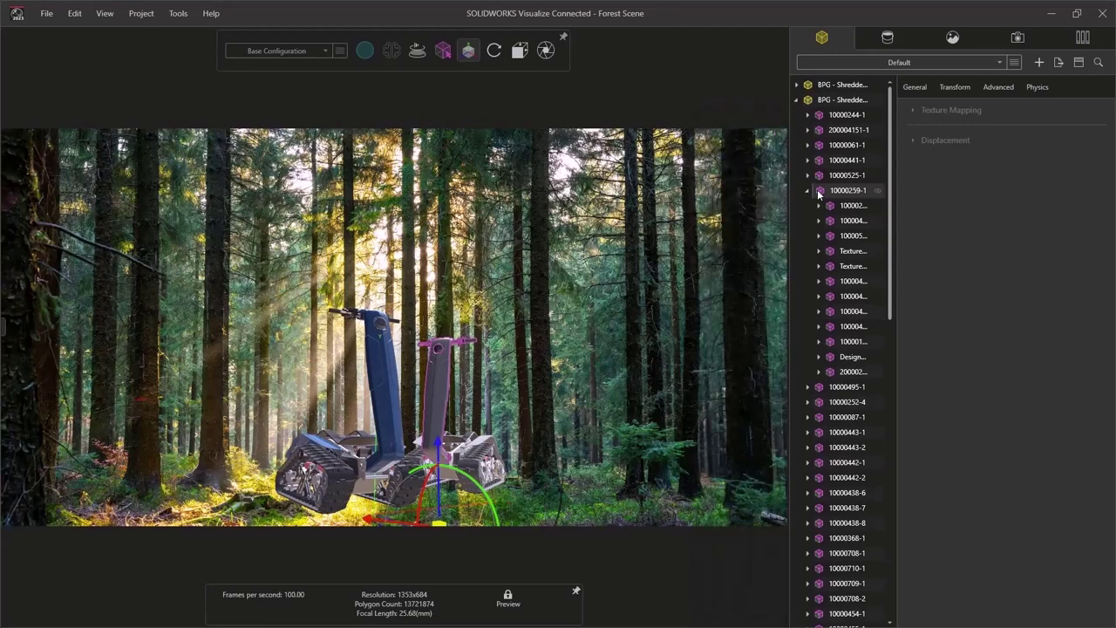
{"action": "left_click_drag", "start_coordinate": [461, 393], "coordinate": [527, 325]}
{"action": "left_click", "coordinate": [527, 324]}
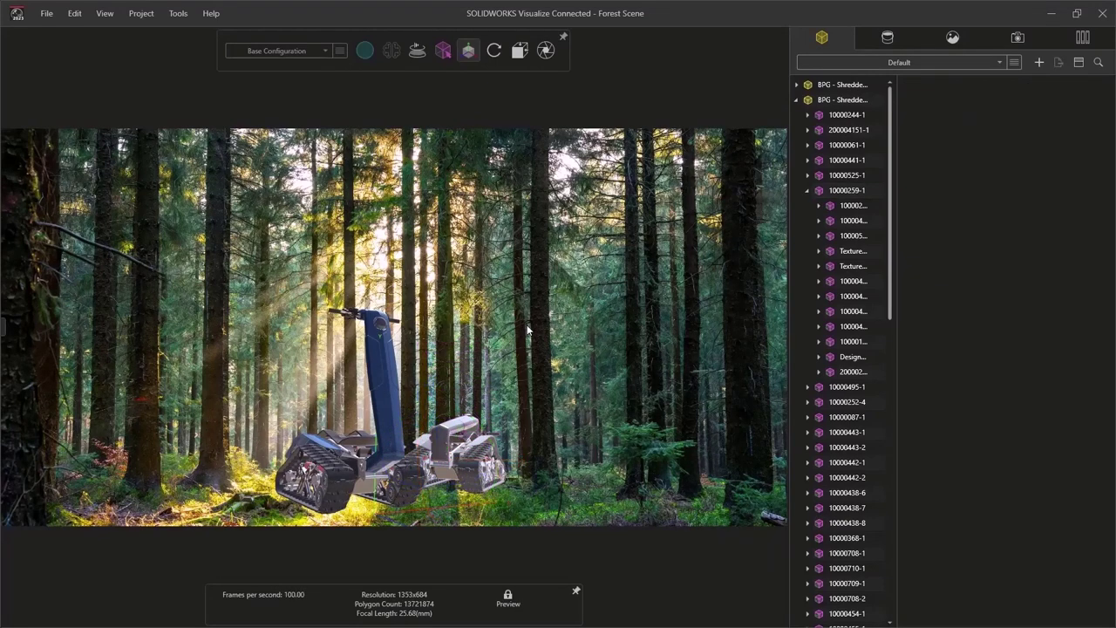
{"action": "left_click", "coordinate": [798, 99]}
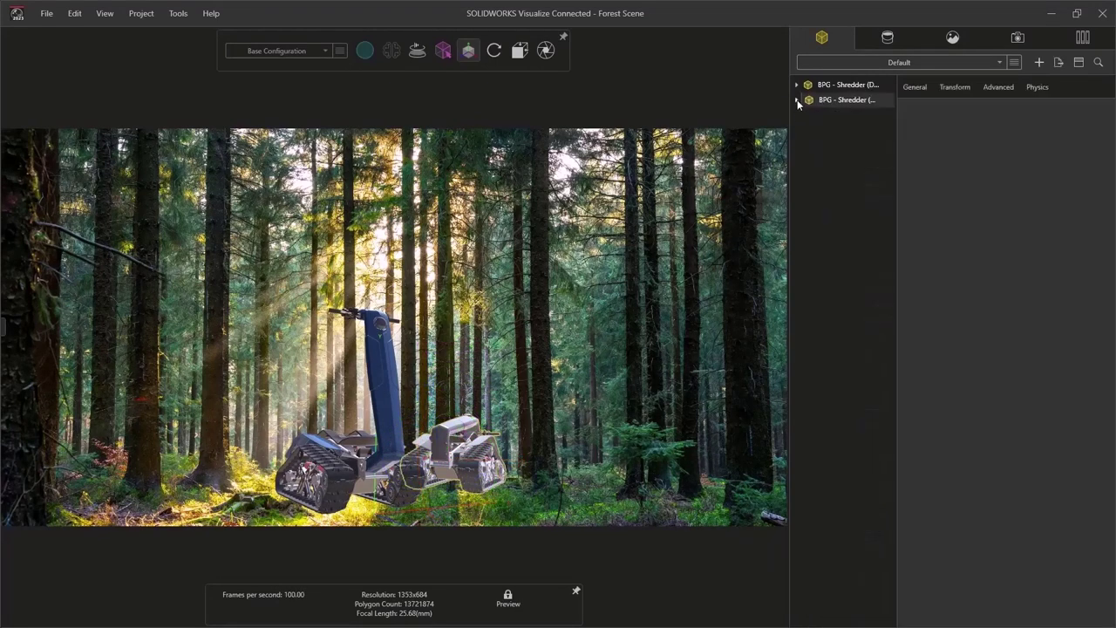
Import Forest Trail.gltf with Automatic part grouping and Snap to floor on
{"action": "key", "text": "ctrl+i"}
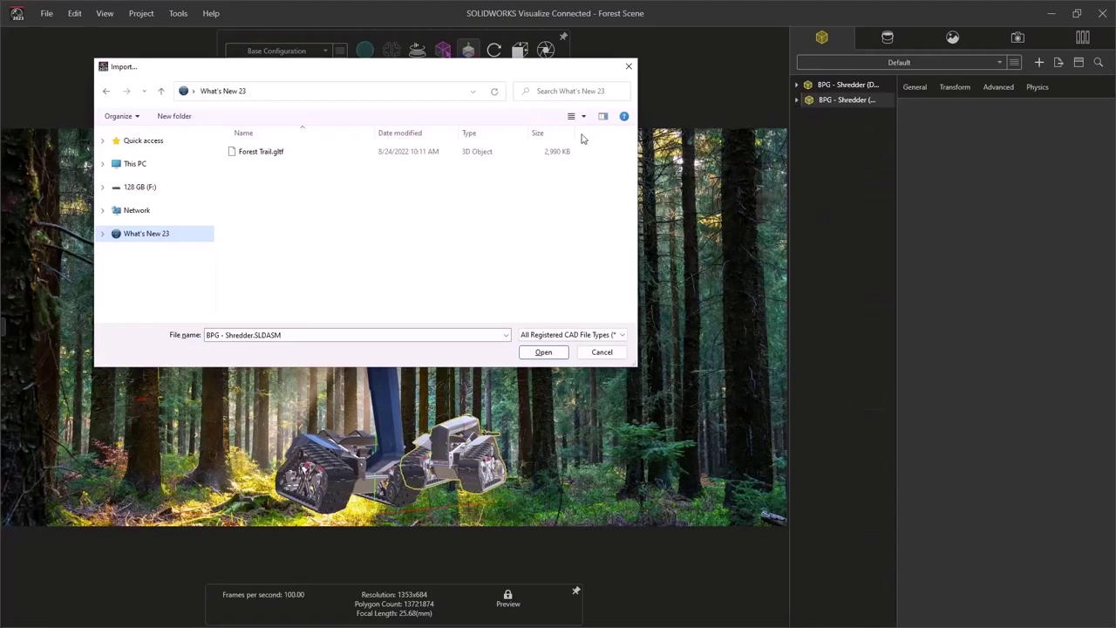
{"action": "double_click", "coordinate": [340, 158]}
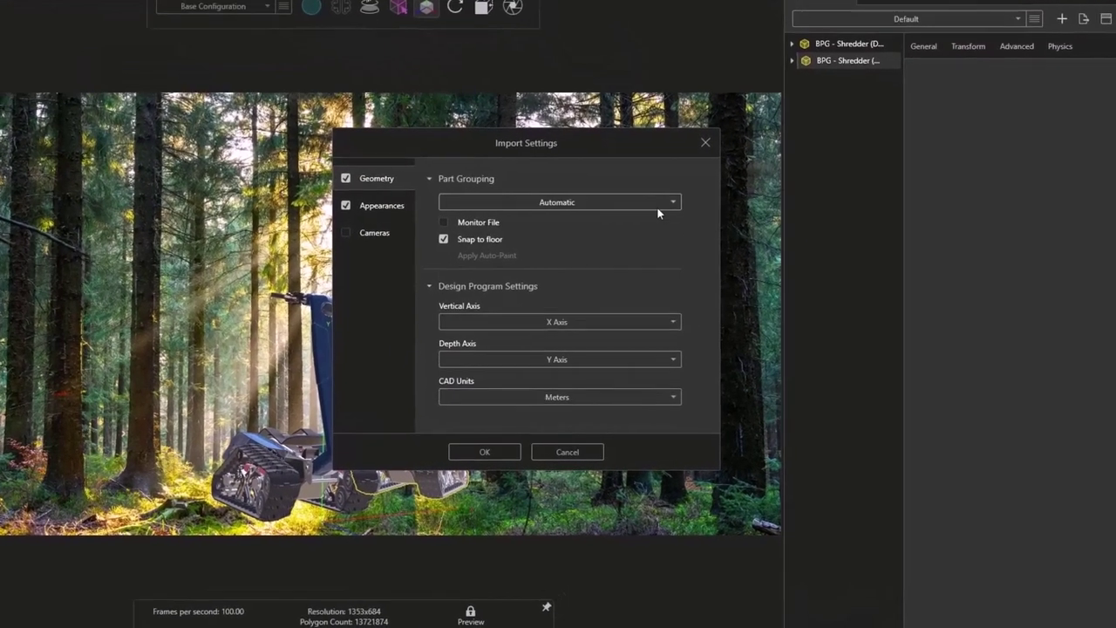
{"action": "left_click", "coordinate": [689, 230]}
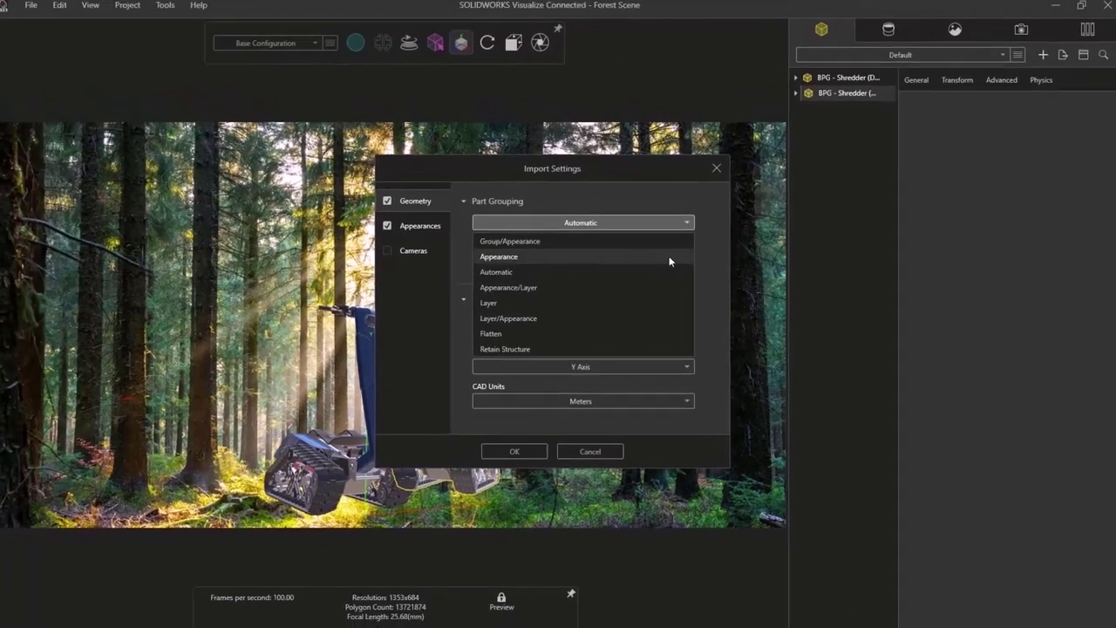
{"action": "left_click", "coordinate": [642, 251]}
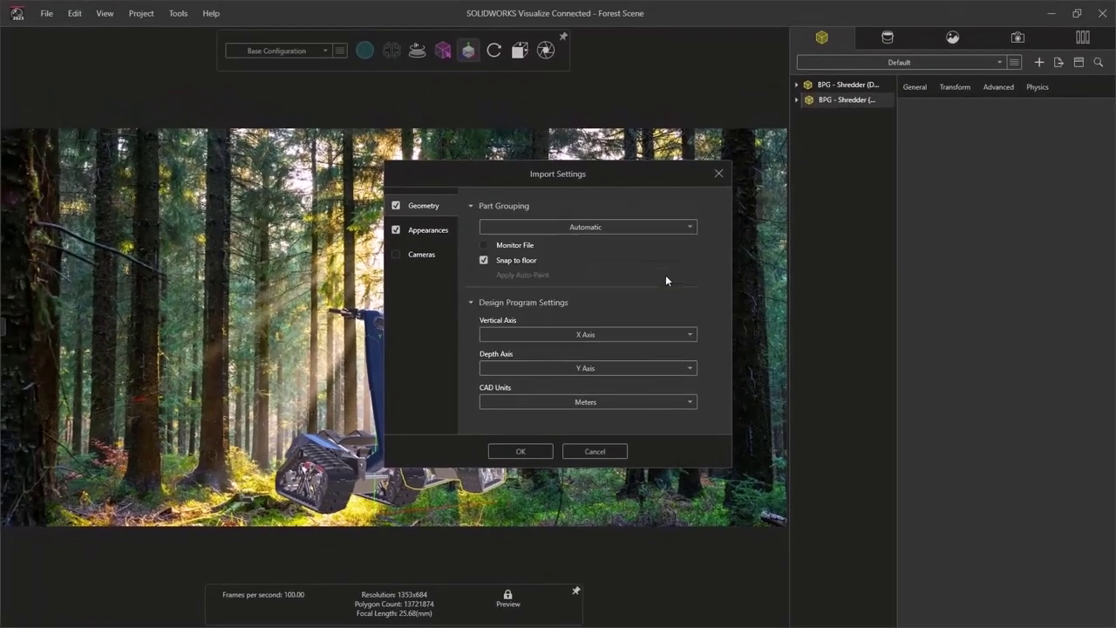
{"action": "left_click", "coordinate": [547, 450]}
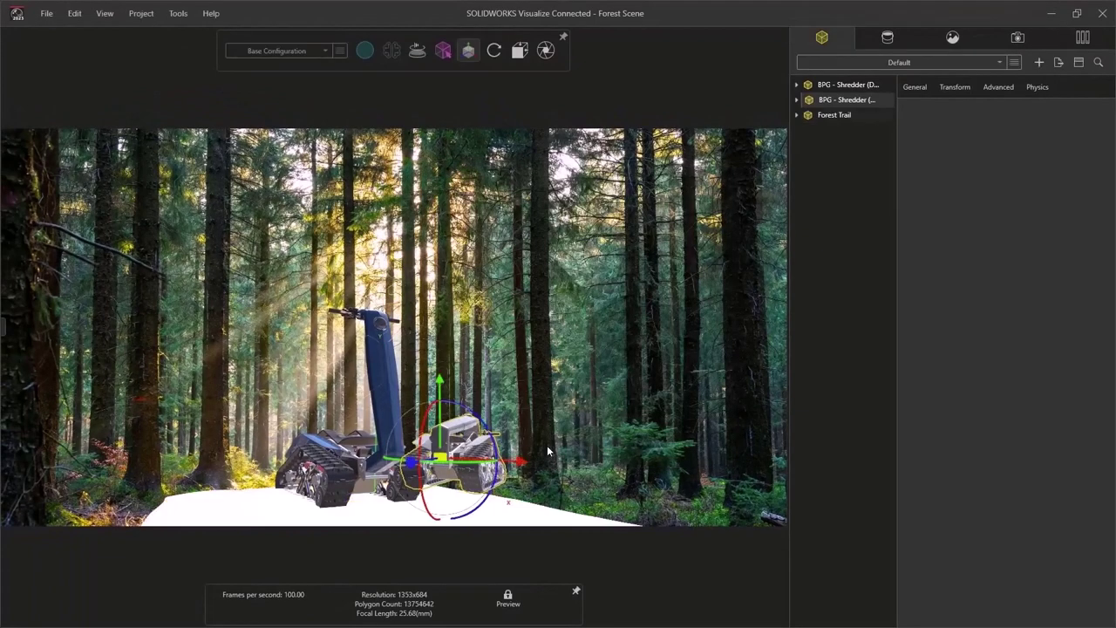
Apply the 1 Forest Floor appearance to the Forest Trail ground, then turn and enlarge it
{"action": "left_click", "coordinate": [882, 40]}
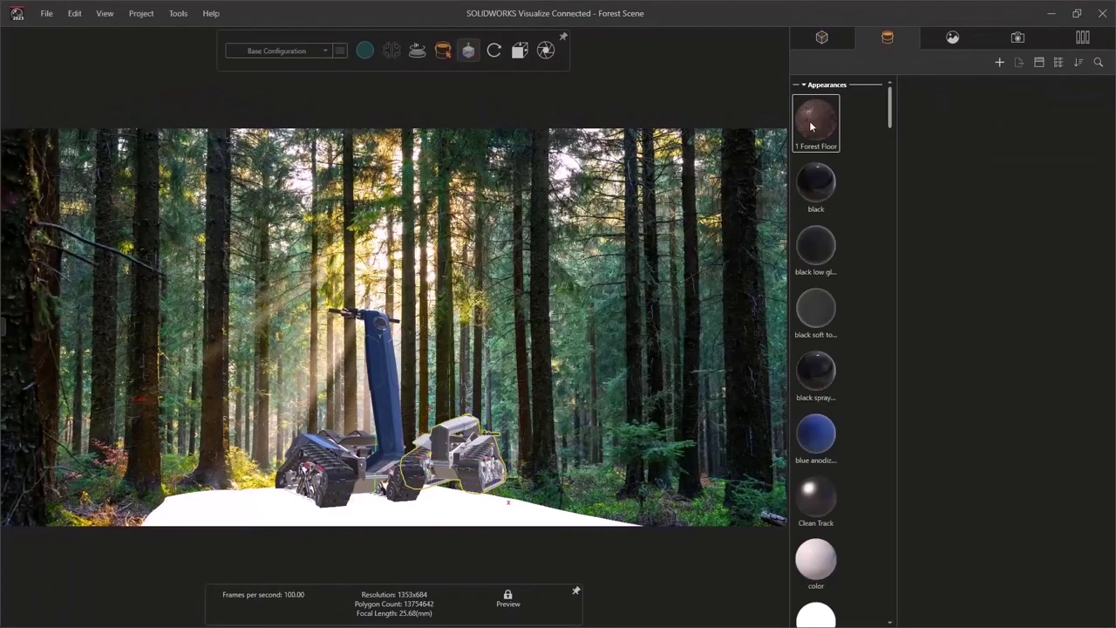
{"action": "left_click_drag", "start_coordinate": [801, 129], "coordinate": [473, 507]}
{"action": "left_click", "coordinate": [473, 505]}
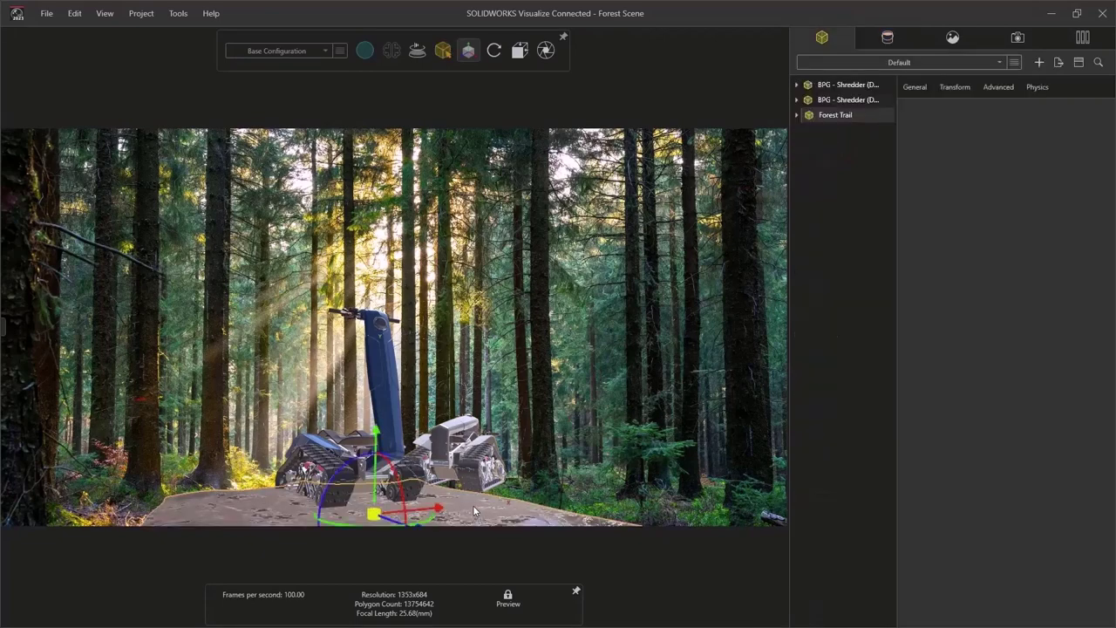
{"action": "left_click_drag", "start_coordinate": [433, 519], "coordinate": [376, 501]}
{"action": "left_click", "coordinate": [358, 504]}
Shift and lower the Forest Trail ground so it sits beneath both shredders
{"action": "left_click", "coordinate": [376, 501]}
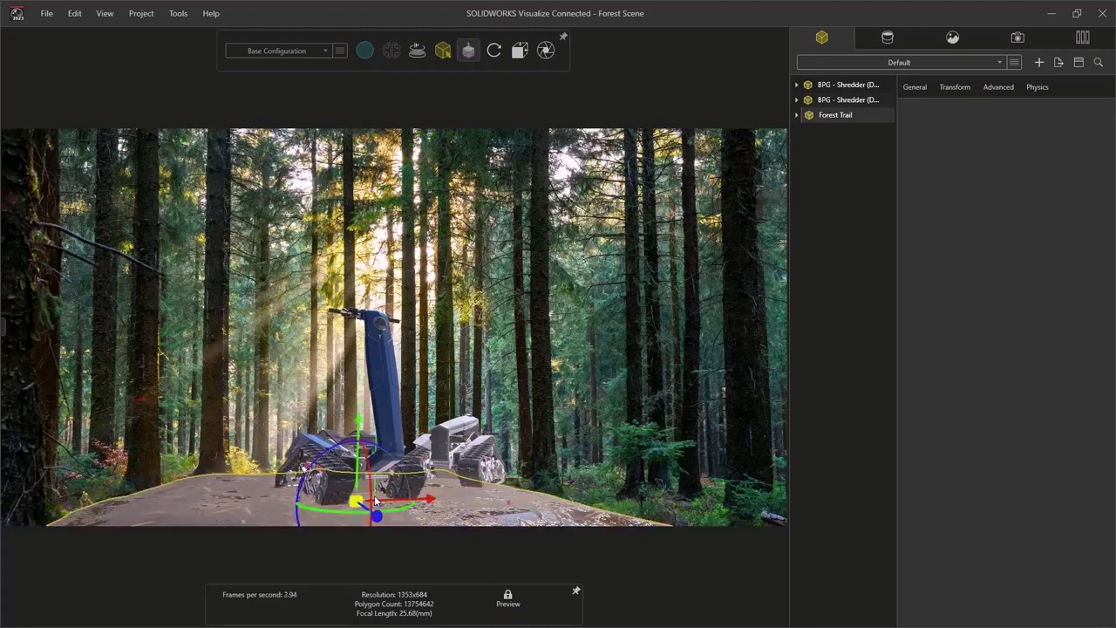
{"action": "left_click_drag", "start_coordinate": [428, 503], "coordinate": [436, 502]}
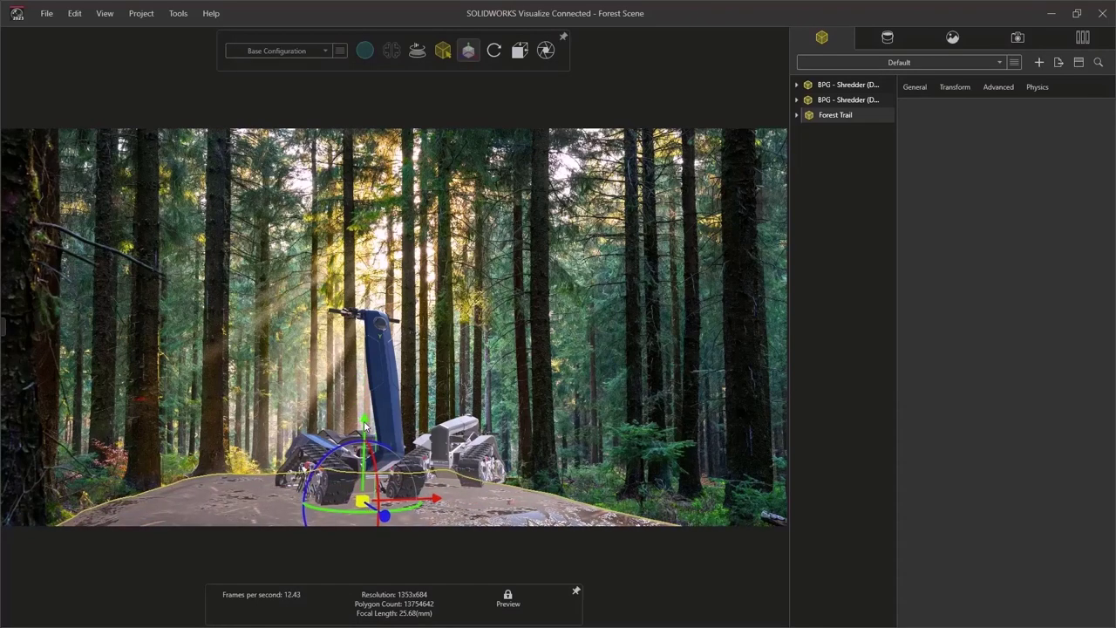
{"action": "left_click_drag", "start_coordinate": [365, 425], "coordinate": [371, 456]}
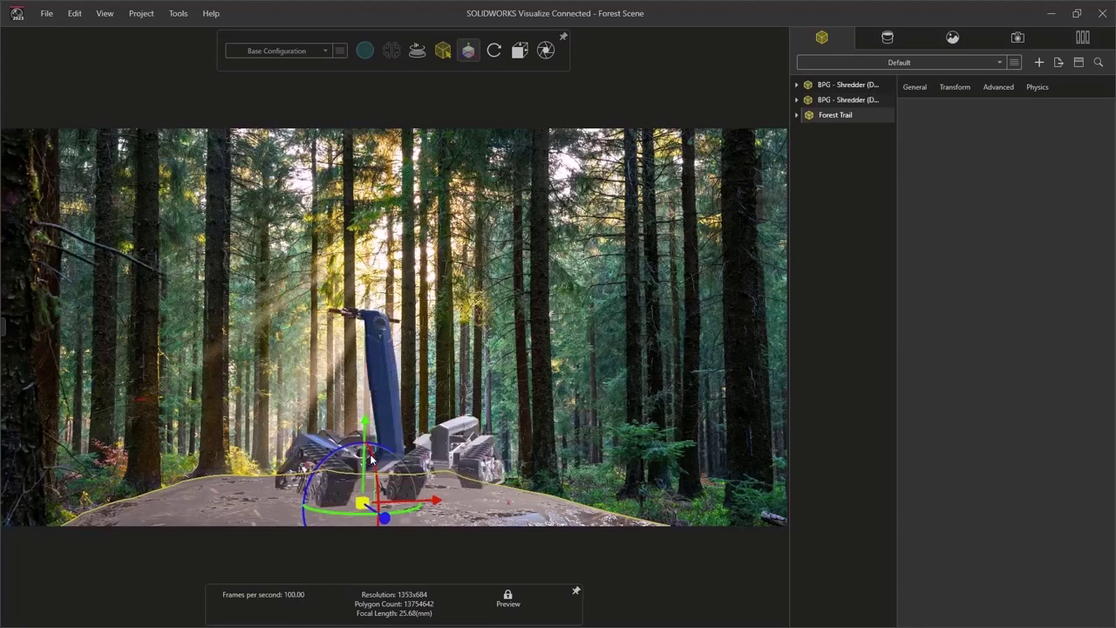
{"action": "left_click_drag", "start_coordinate": [435, 507], "coordinate": [459, 499]}
{"action": "left_click_drag", "start_coordinate": [393, 419], "coordinate": [396, 425]}
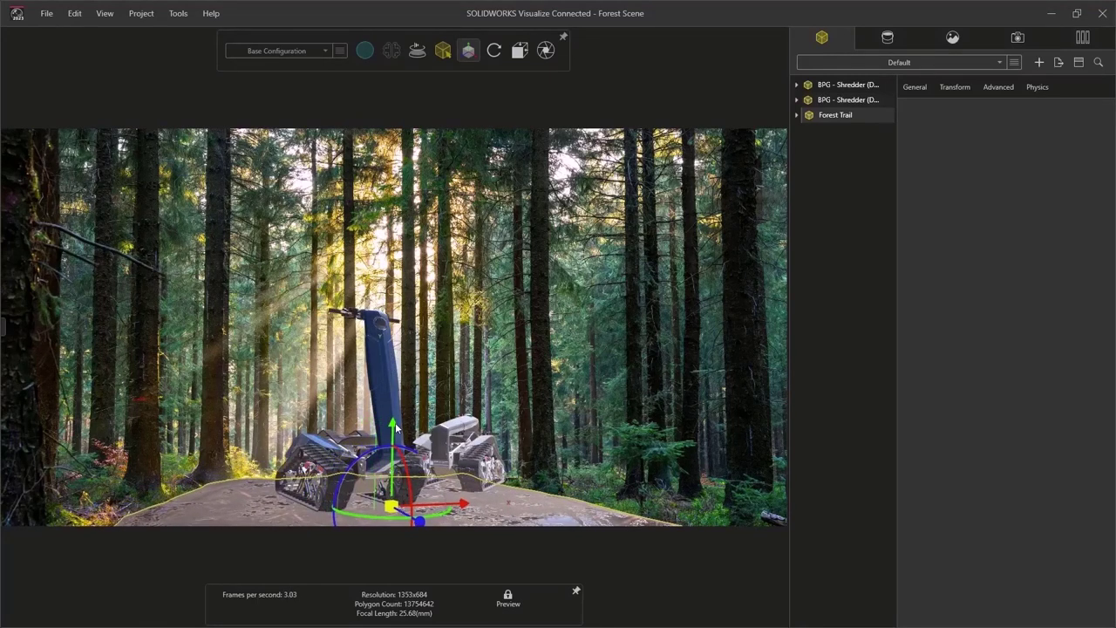
{"action": "left_click", "coordinate": [395, 426]}
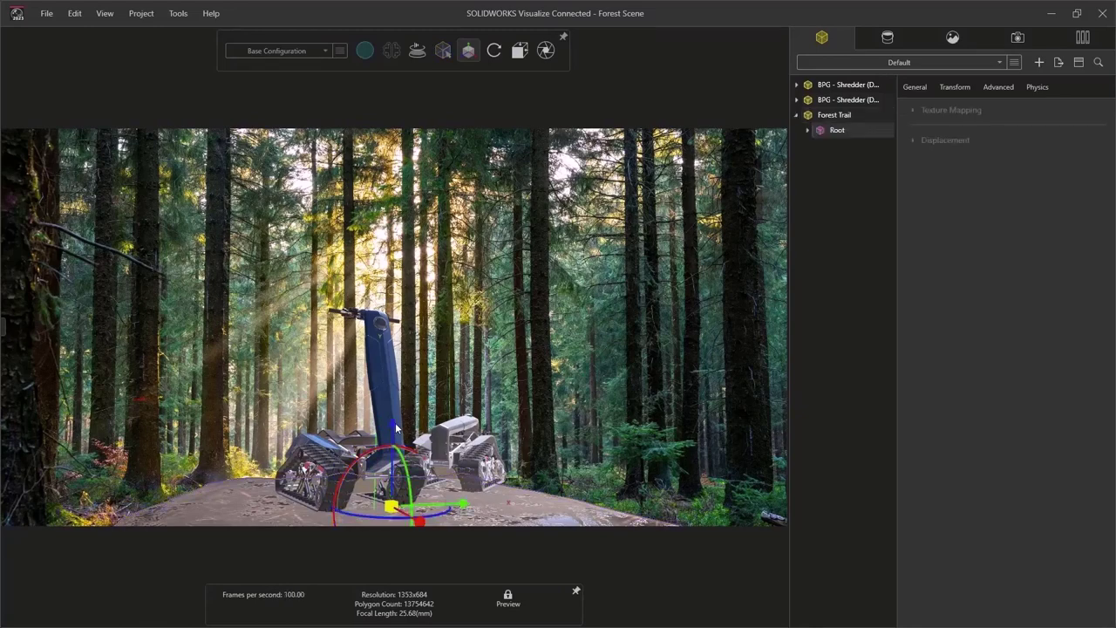
{"action": "left_click", "coordinate": [364, 49]}
Switch to Accurate rendering and set imported parts to group by appearance
{"action": "left_click", "coordinate": [516, 497]}
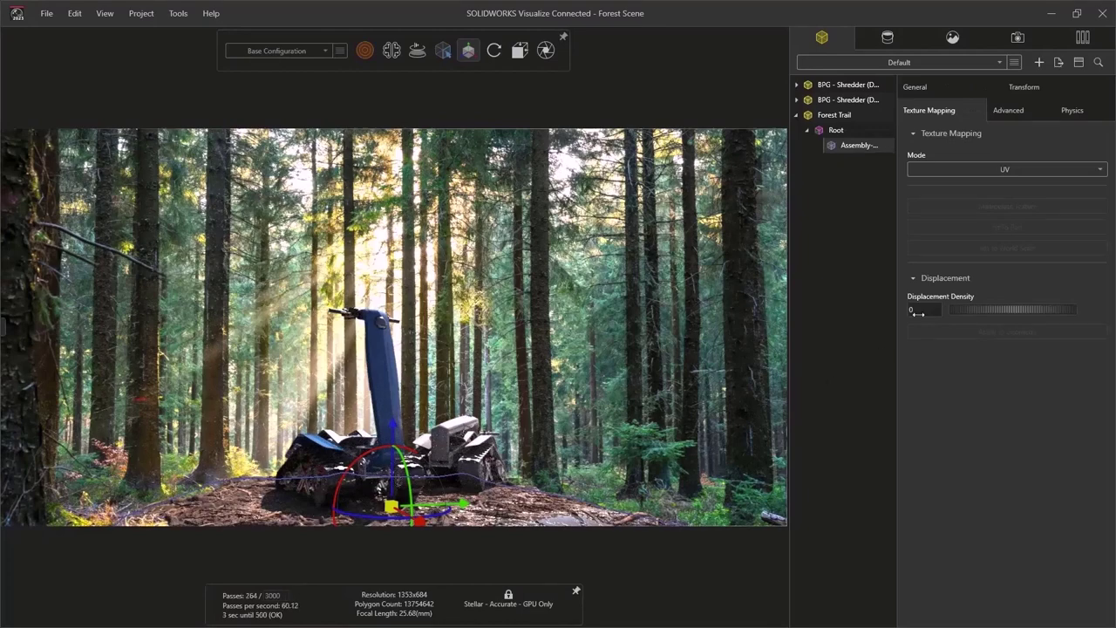
{"action": "left_click", "coordinate": [916, 310]}
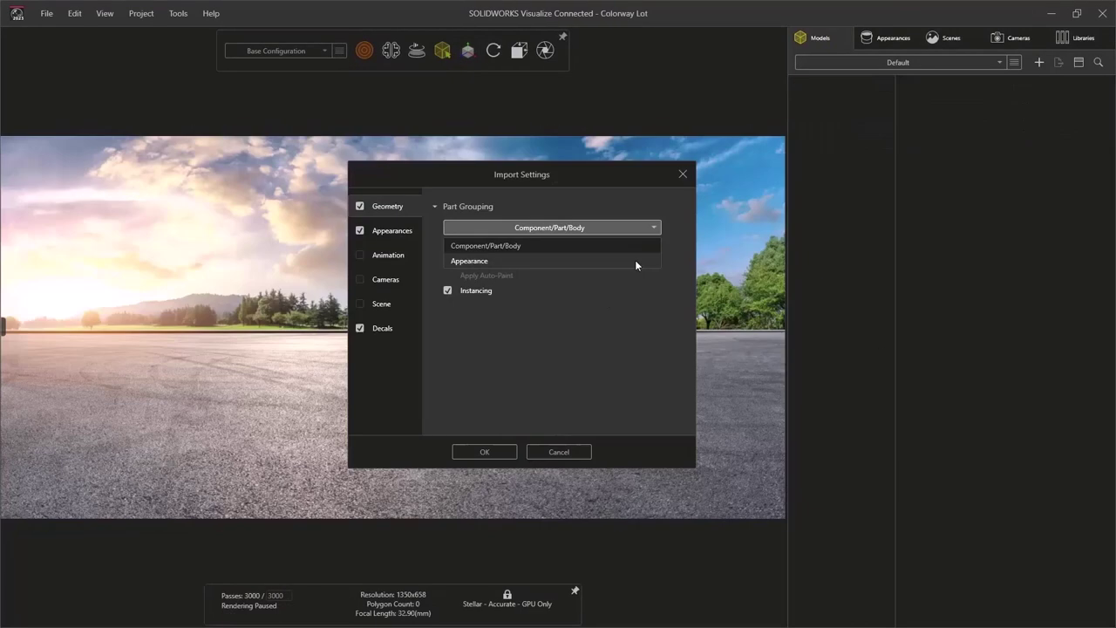
{"action": "left_click", "coordinate": [636, 262]}
Pattern the imported shredder into a row of five spaced 1.2 apart, each rotated -16.3
{"action": "left_click", "coordinate": [504, 451]}
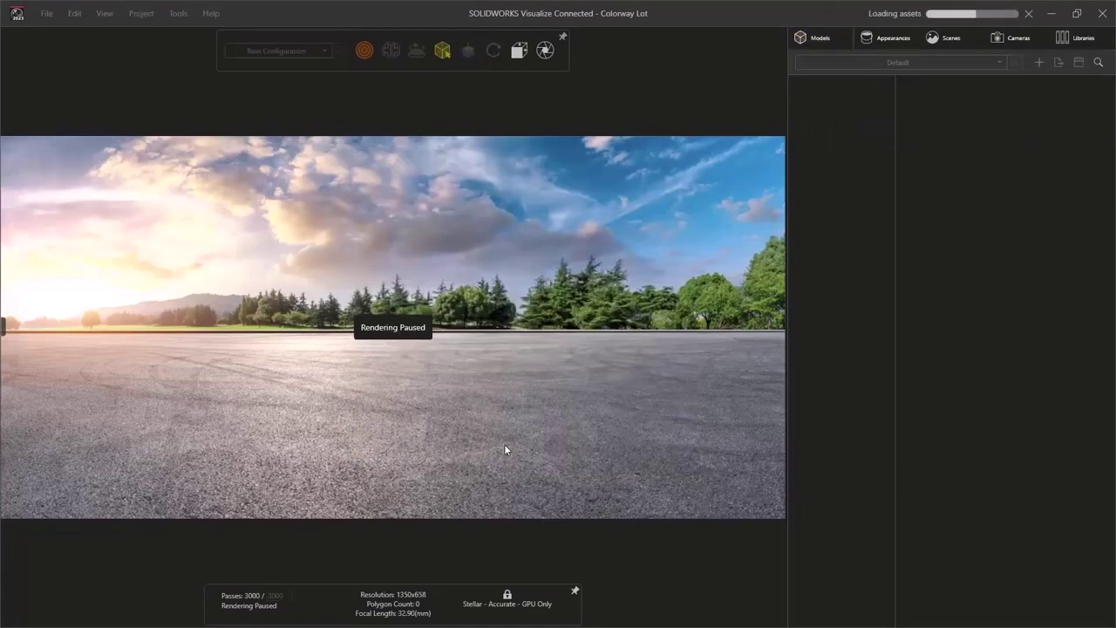
{"action": "left_click", "coordinate": [806, 86]}
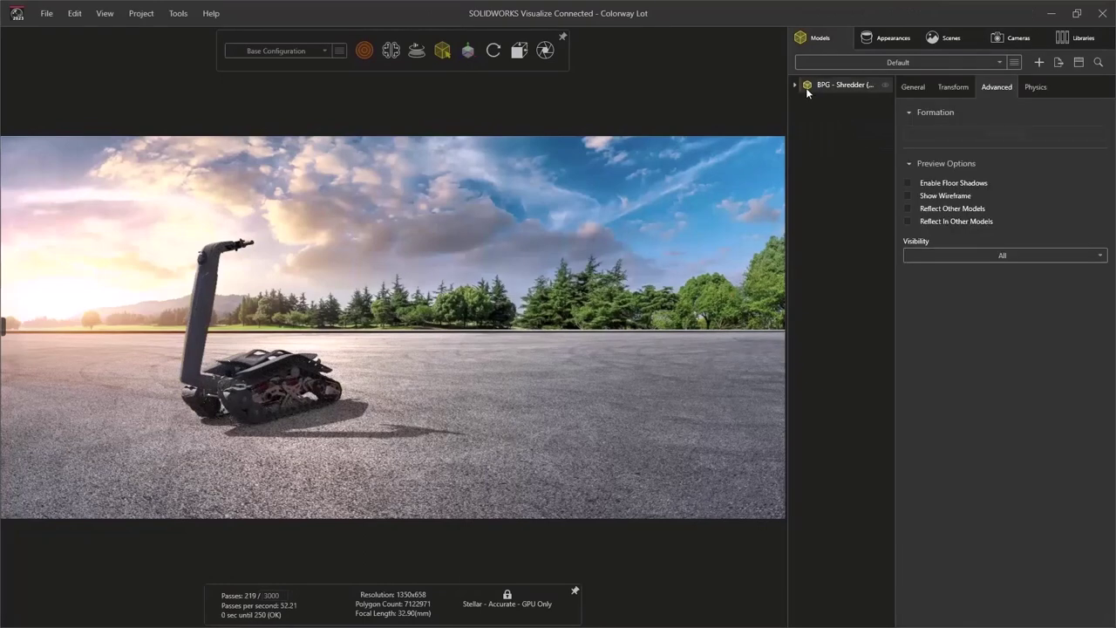
{"action": "left_click", "coordinate": [908, 133]}
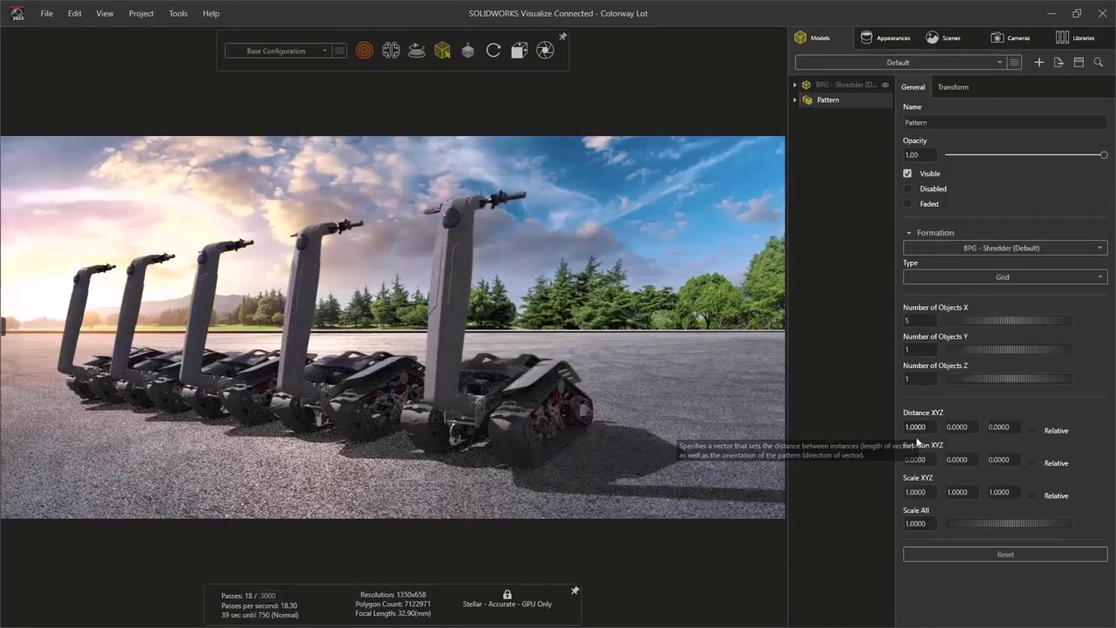
{"action": "type", "text": "1.2"}
{"action": "key", "text": "Tab"}
{"action": "left_click_drag", "start_coordinate": [958, 460], "coordinate": [865, 464]}
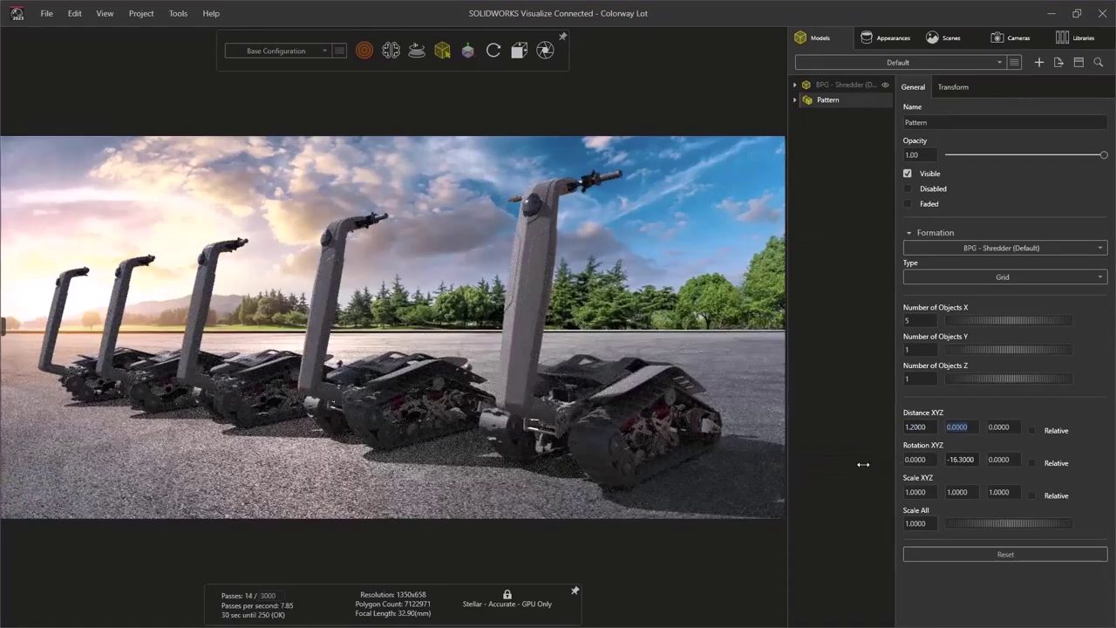
Show the Bright Colors swatch set for 3DS BLUE, then start importing a swatch palette
{"action": "left_click", "coordinate": [867, 43]}
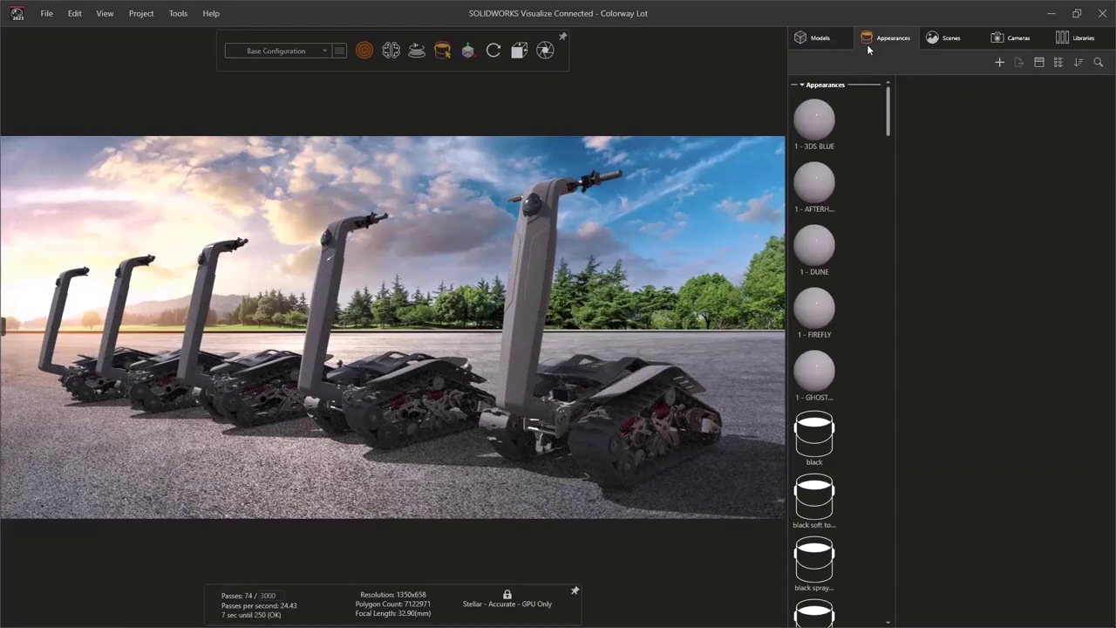
{"action": "left_click", "coordinate": [817, 123]}
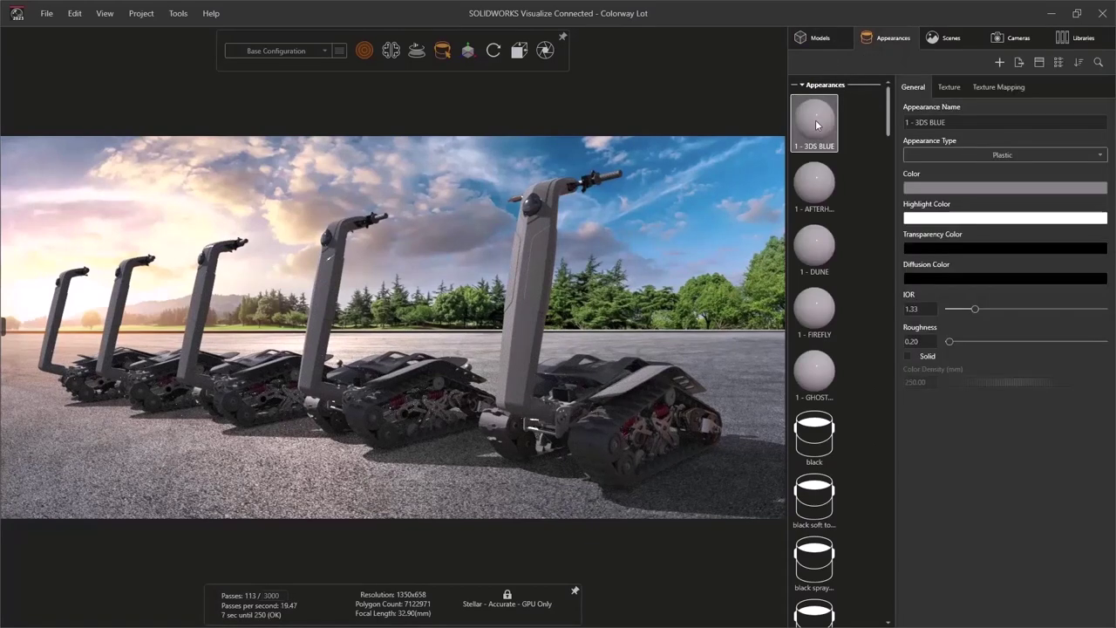
{"action": "left_click", "coordinate": [915, 187]}
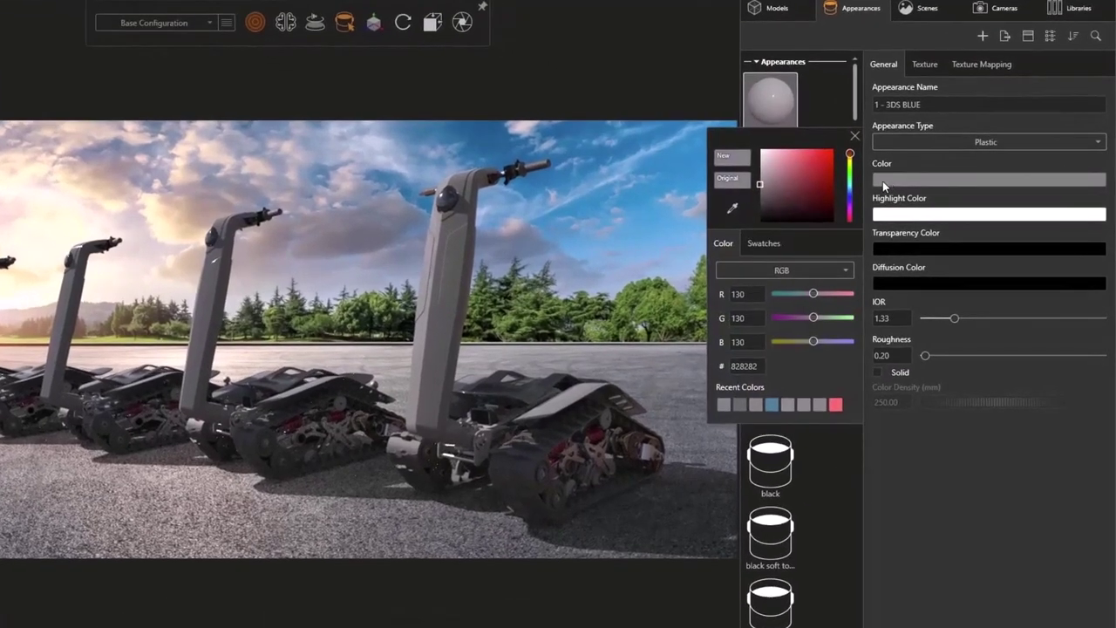
{"action": "left_click", "coordinate": [766, 245]}
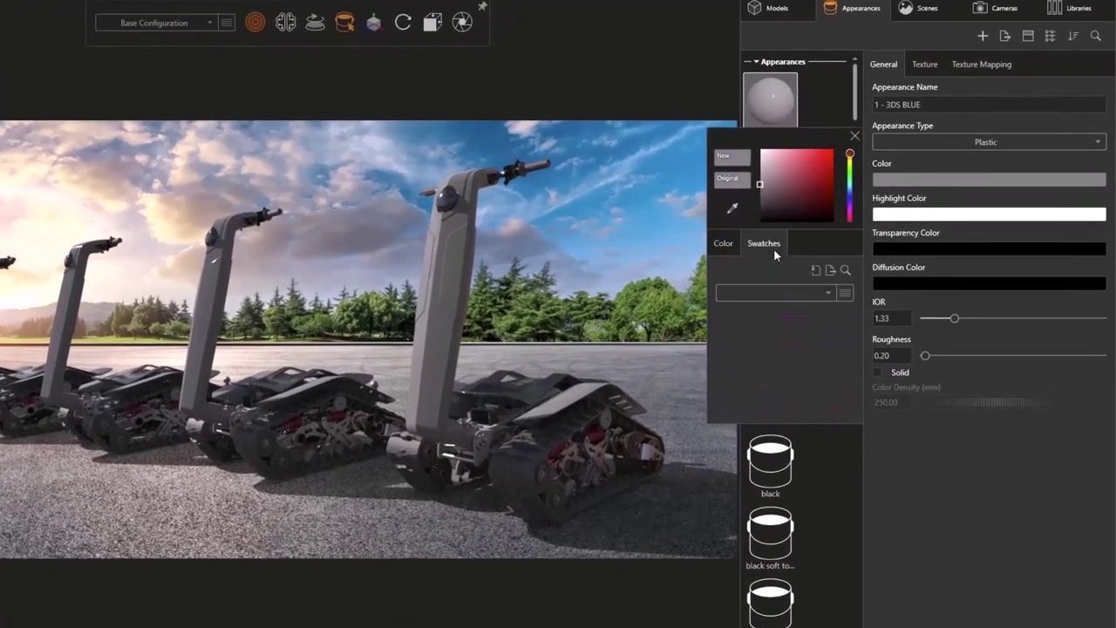
{"action": "left_click", "coordinate": [825, 295]}
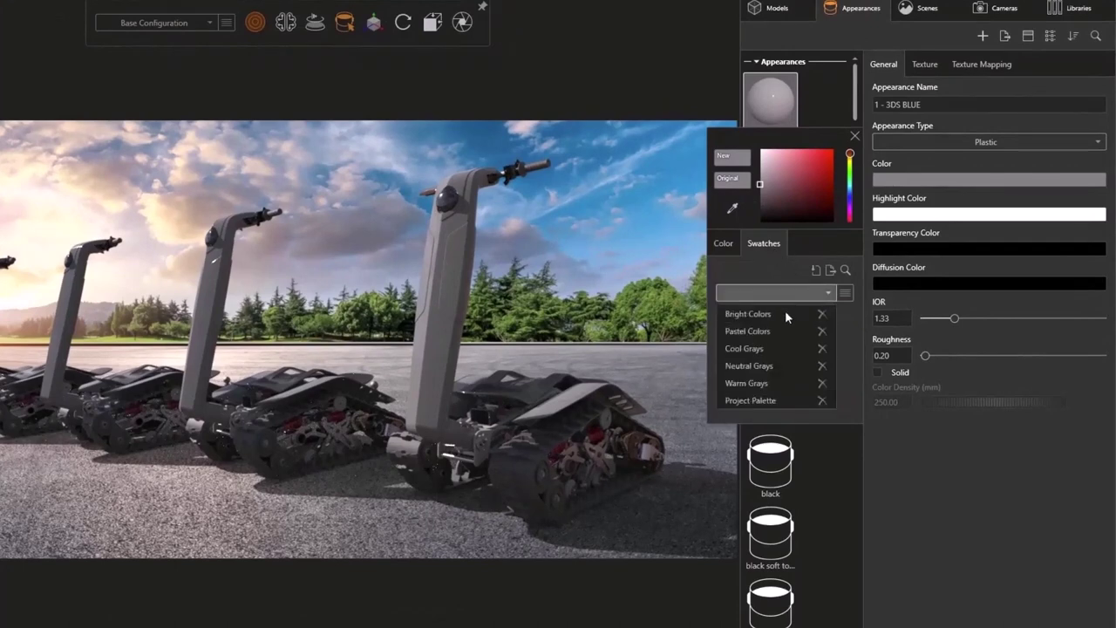
{"action": "left_click", "coordinate": [785, 314]}
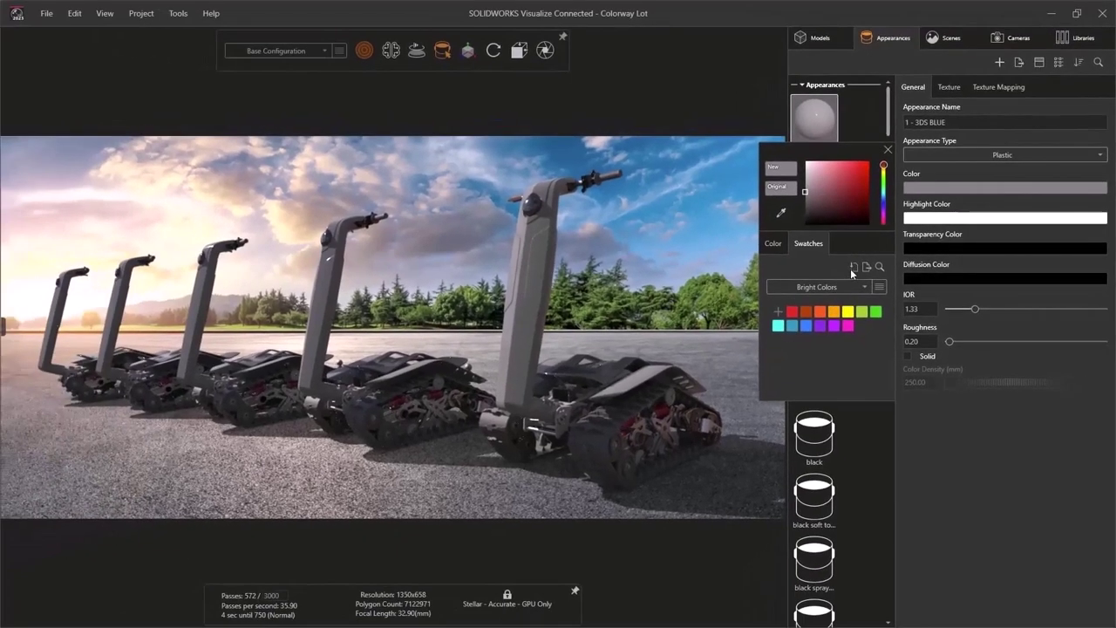
{"action": "left_click", "coordinate": [816, 270]}
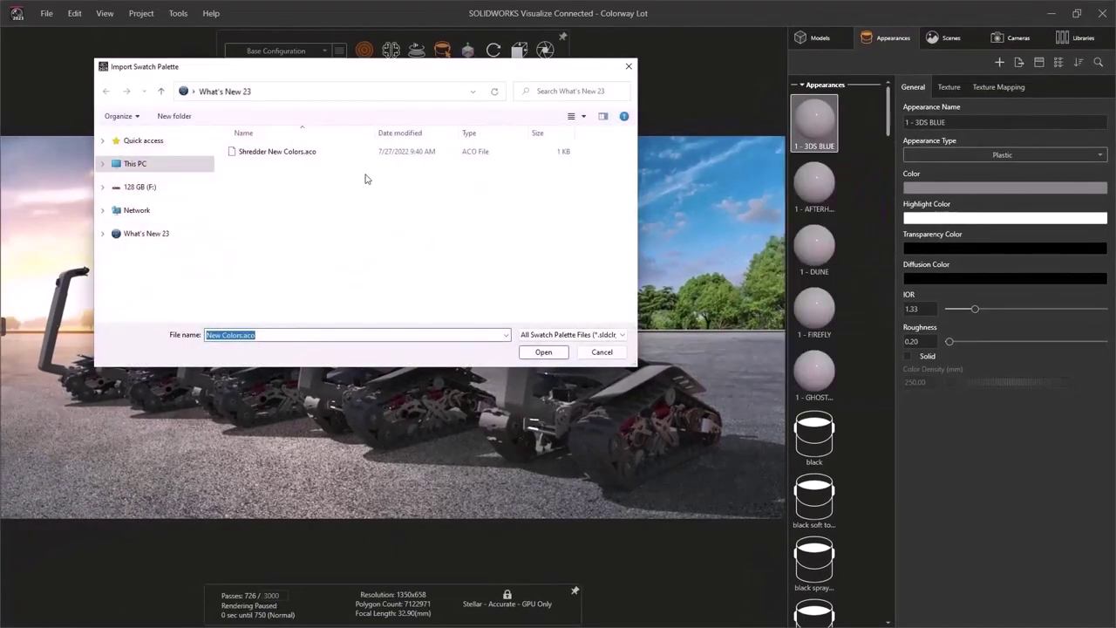
Import Shredder New Colors.aco and reopen the 3DS BLUE colour panel beside the render
{"action": "double_click", "coordinate": [279, 154]}
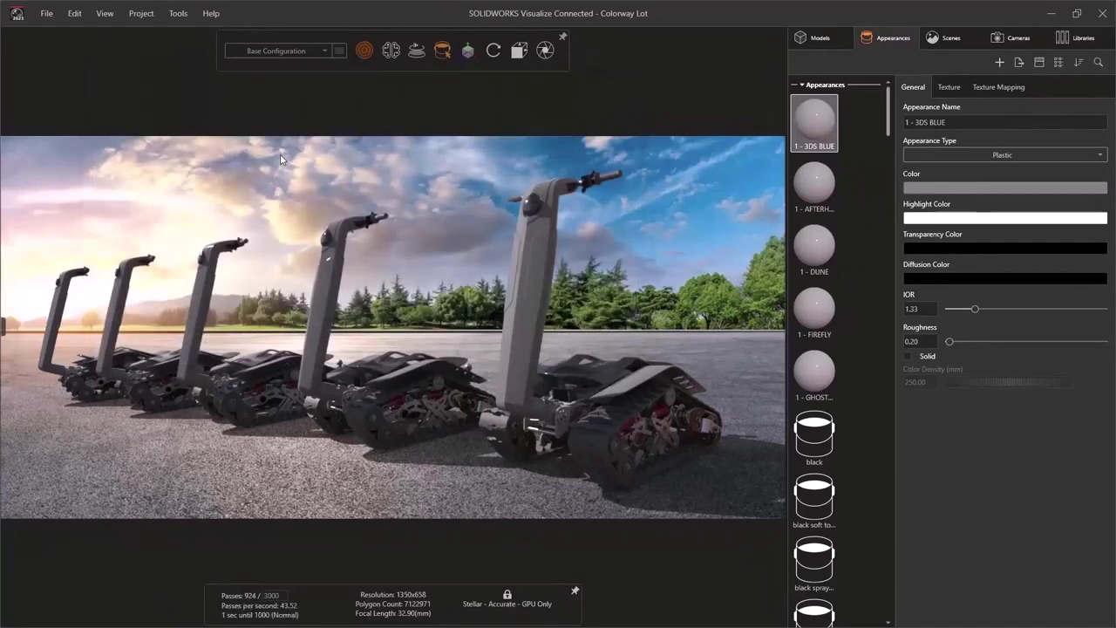
{"action": "left_click", "coordinate": [916, 188]}
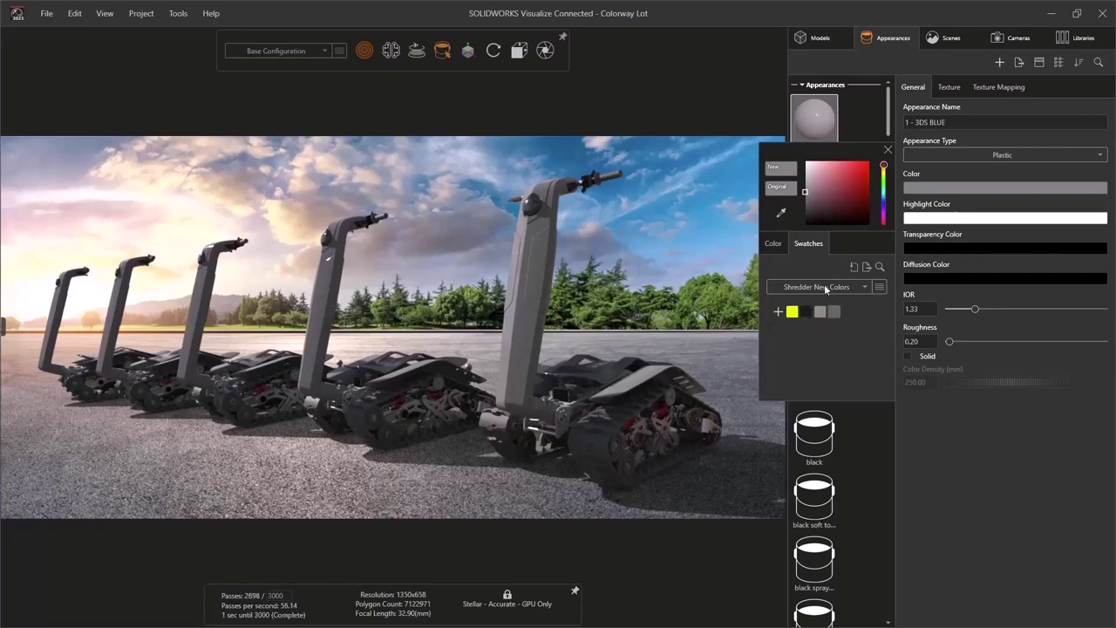
{"action": "left_click_drag", "start_coordinate": [780, 156], "coordinate": [717, 132]}
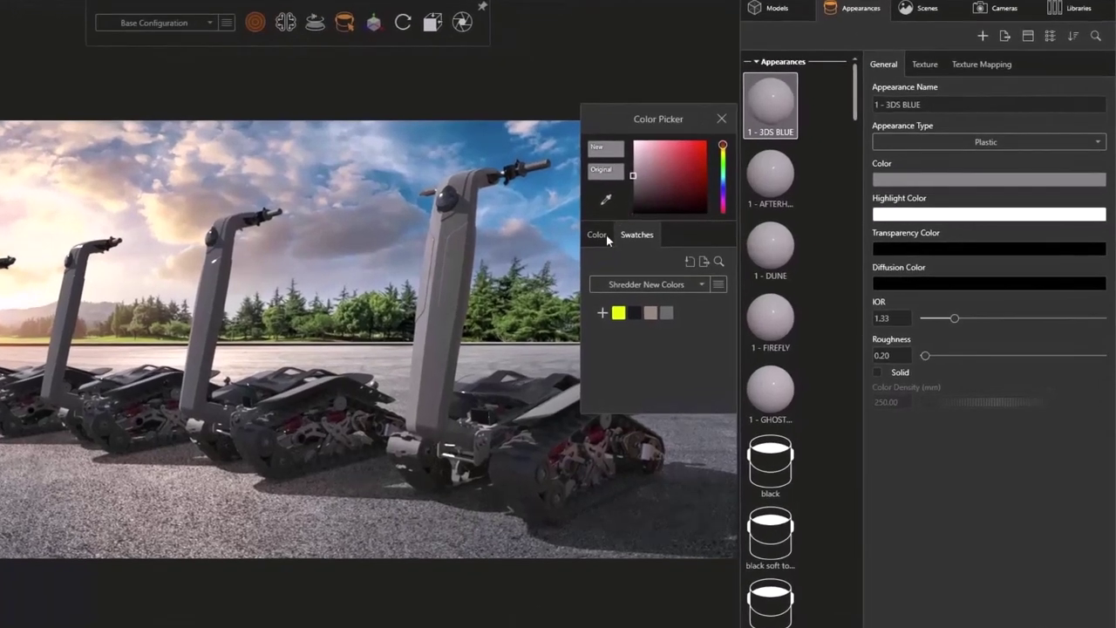
Set the 3DS BLUE colour to blue RGB 23, 133, 176 (1785B0)
{"action": "left_click", "coordinate": [664, 237]}
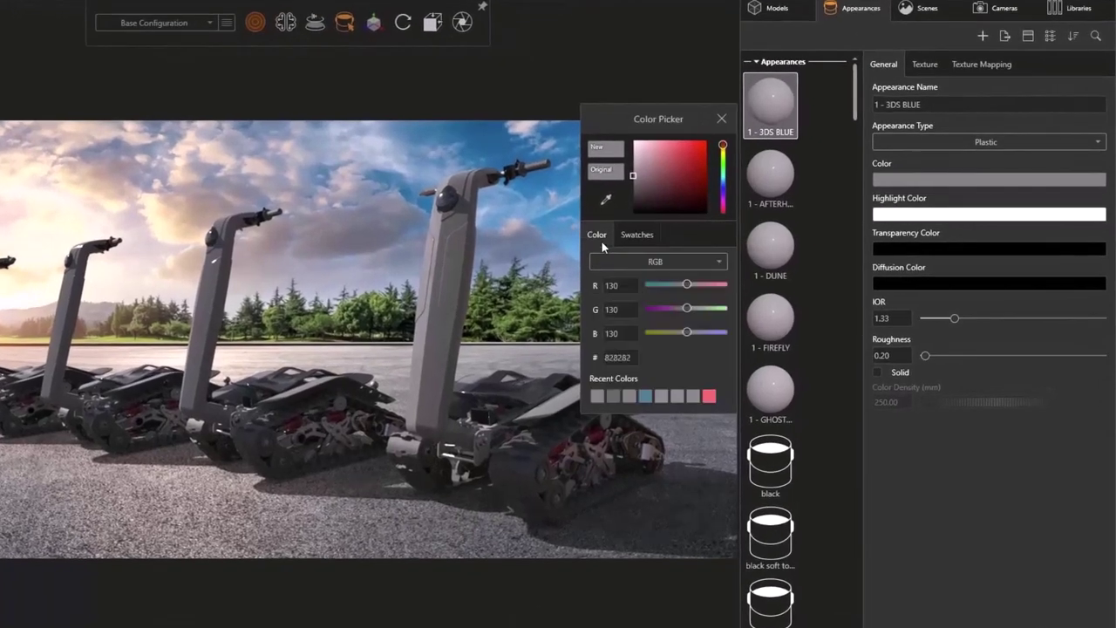
{"action": "left_click_drag", "start_coordinate": [669, 188], "coordinate": [697, 163]}
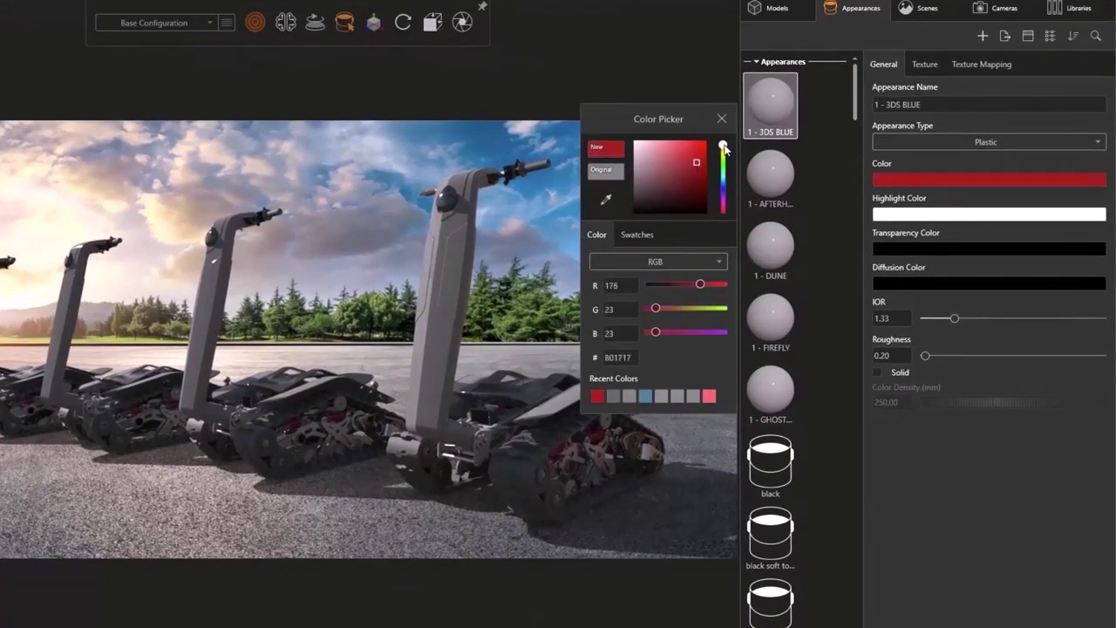
{"action": "left_click_drag", "start_coordinate": [723, 147], "coordinate": [721, 181]}
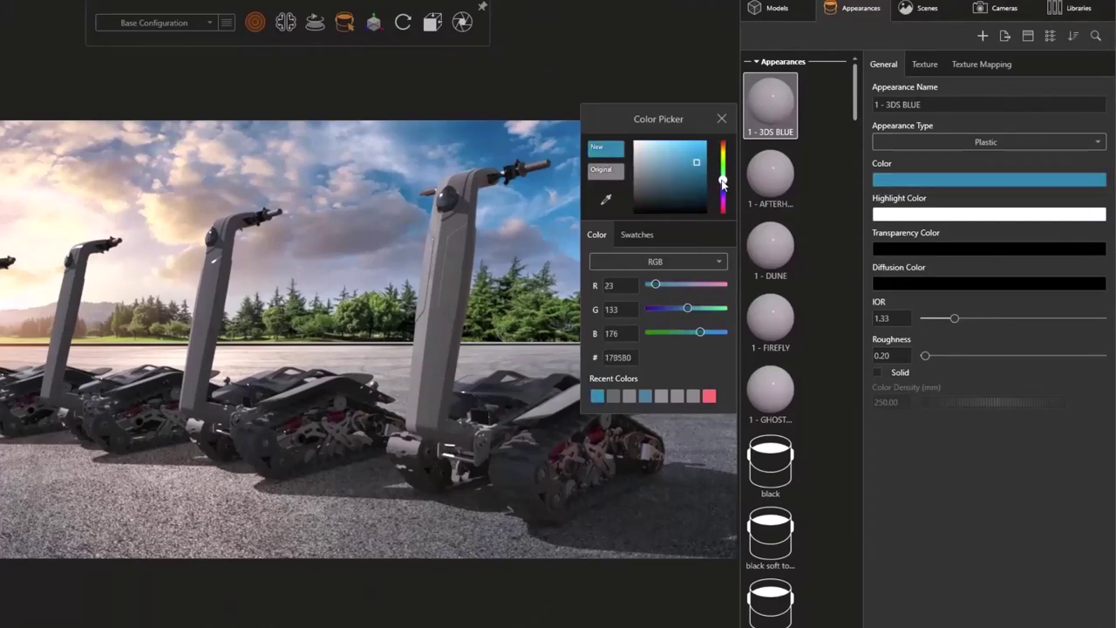
{"action": "left_click", "coordinate": [631, 357]}
{"action": "left_click", "coordinate": [721, 263]}
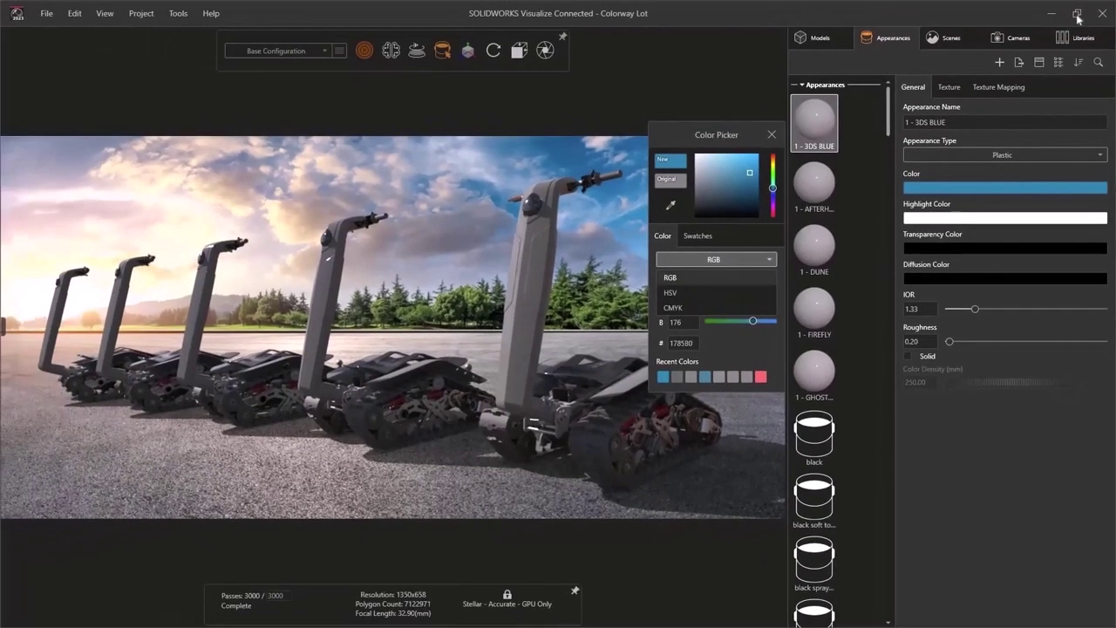
Keeping RGB, sample the 3DEXPERIENCE Works logo's dark blue as the 3DS BLUE colour
{"action": "key", "text": "Escape"}
{"action": "left_click", "coordinate": [1079, 14]}
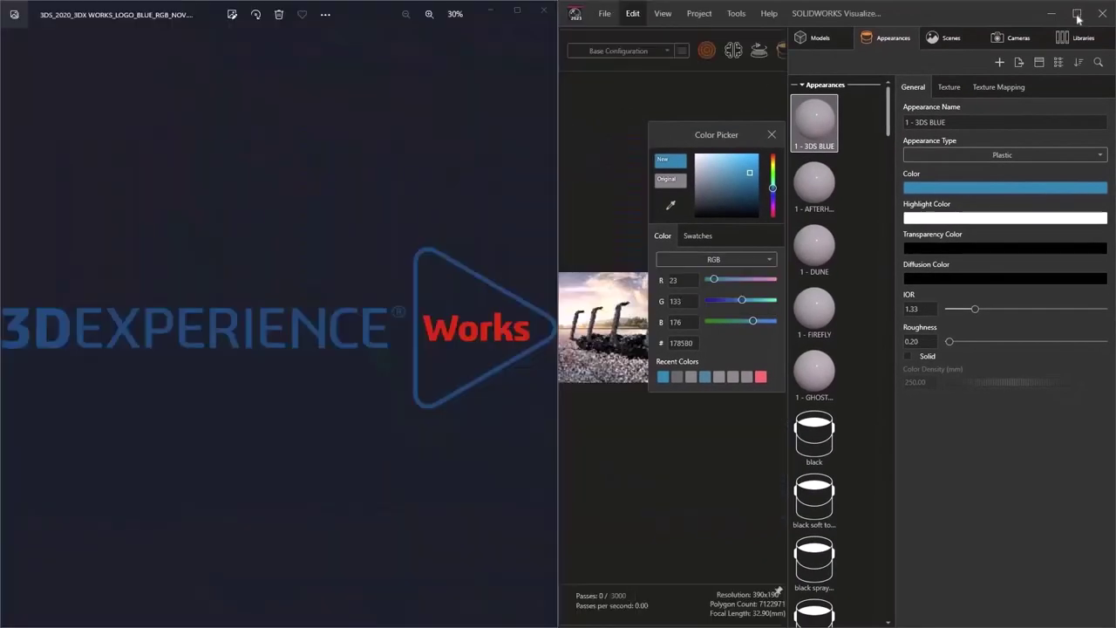
{"action": "left_click", "coordinate": [671, 204]}
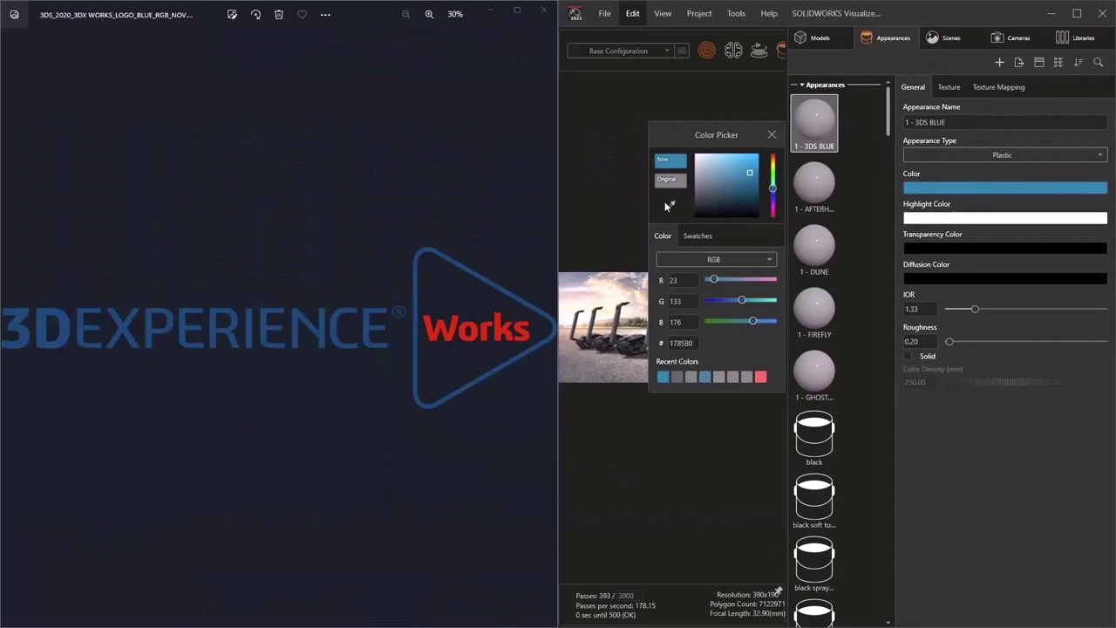
{"action": "left_click", "coordinate": [471, 263]}
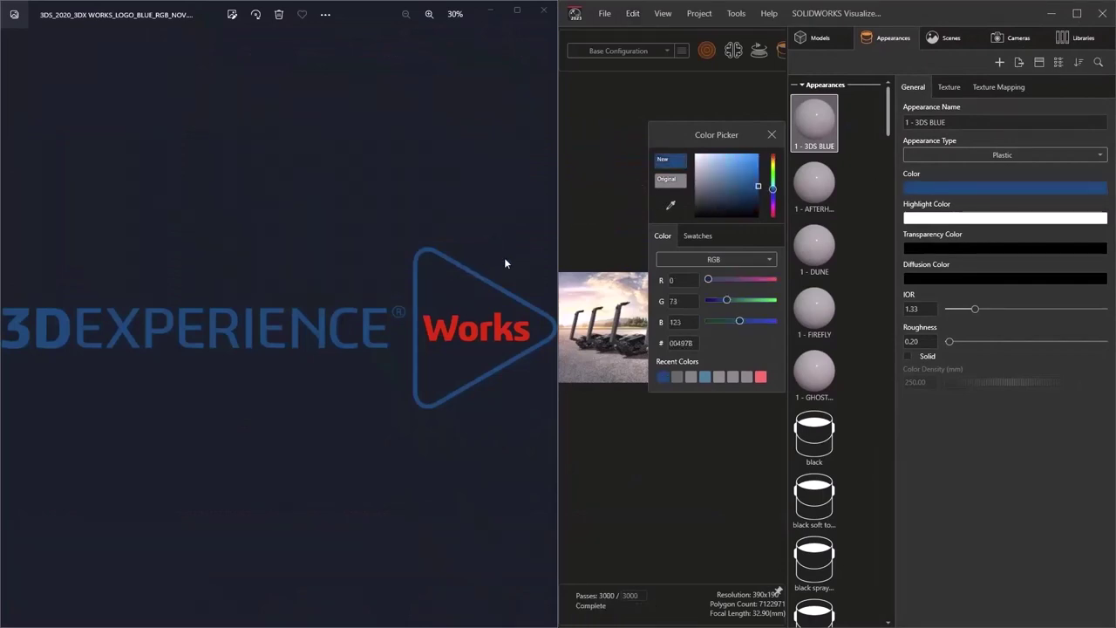
{"action": "left_click", "coordinate": [1078, 14]}
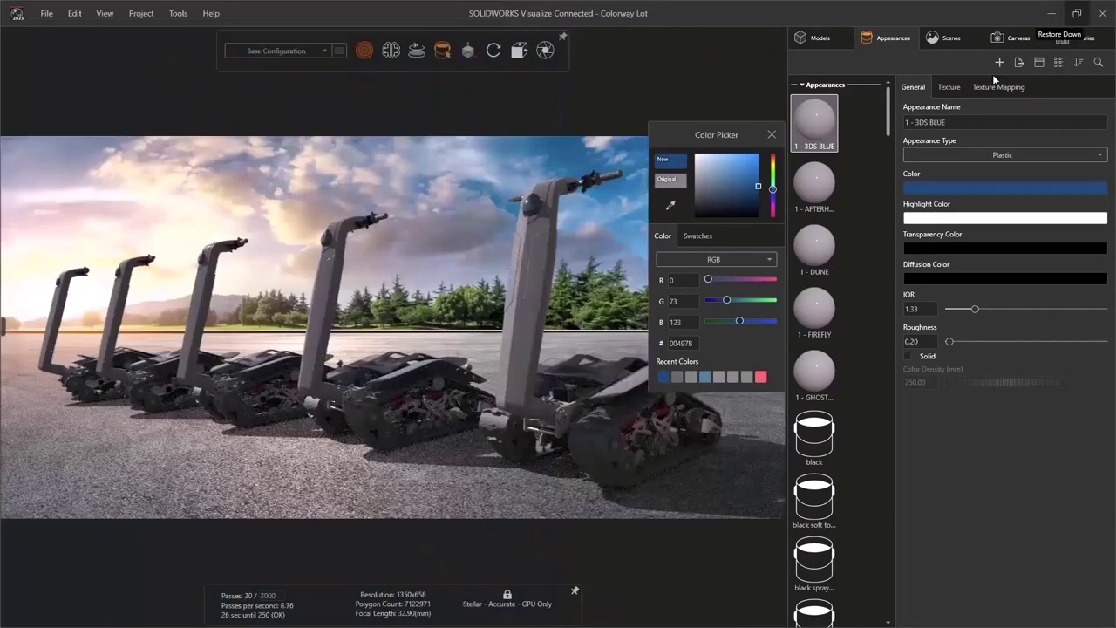
Add the dark blue to the Shredder New Colors palette and list the swatches
{"action": "left_click", "coordinate": [696, 236]}
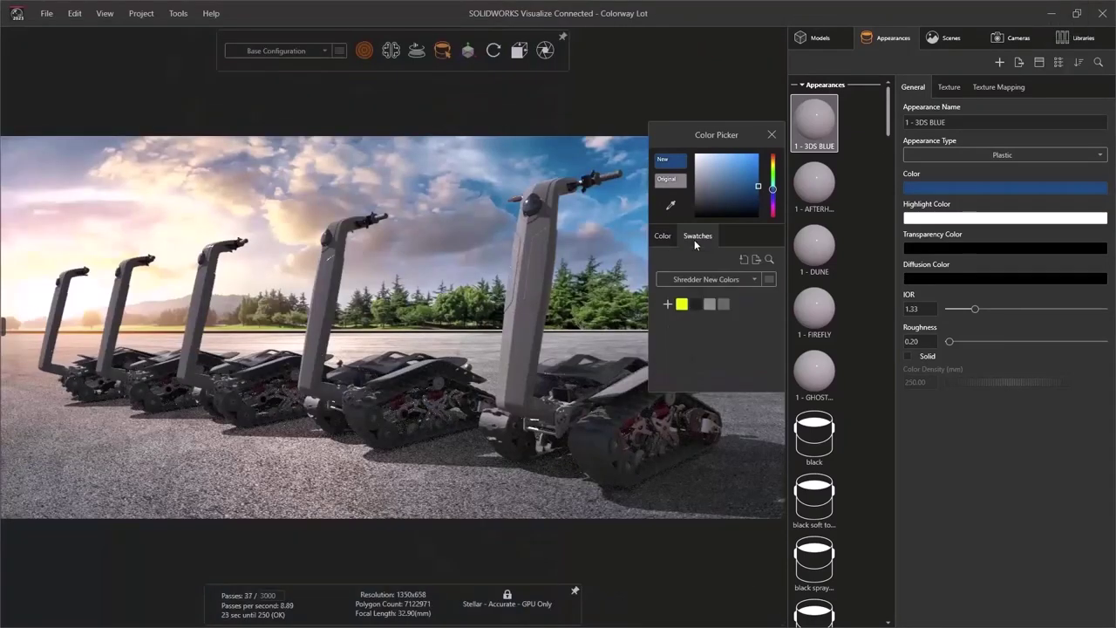
{"action": "left_click", "coordinate": [668, 303]}
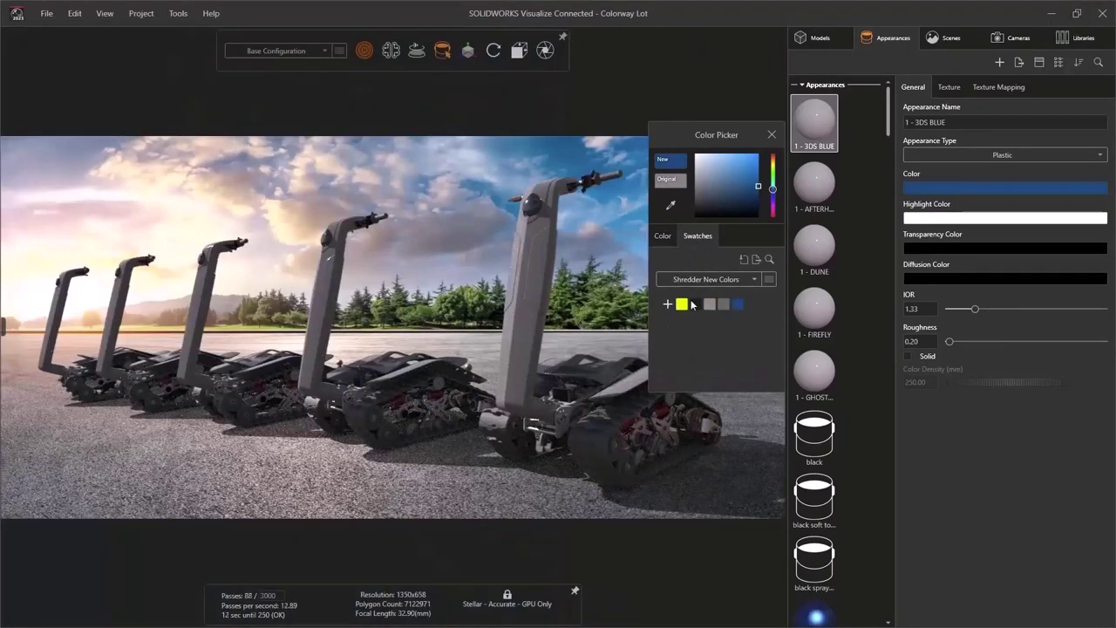
{"action": "left_click", "coordinate": [771, 282]}
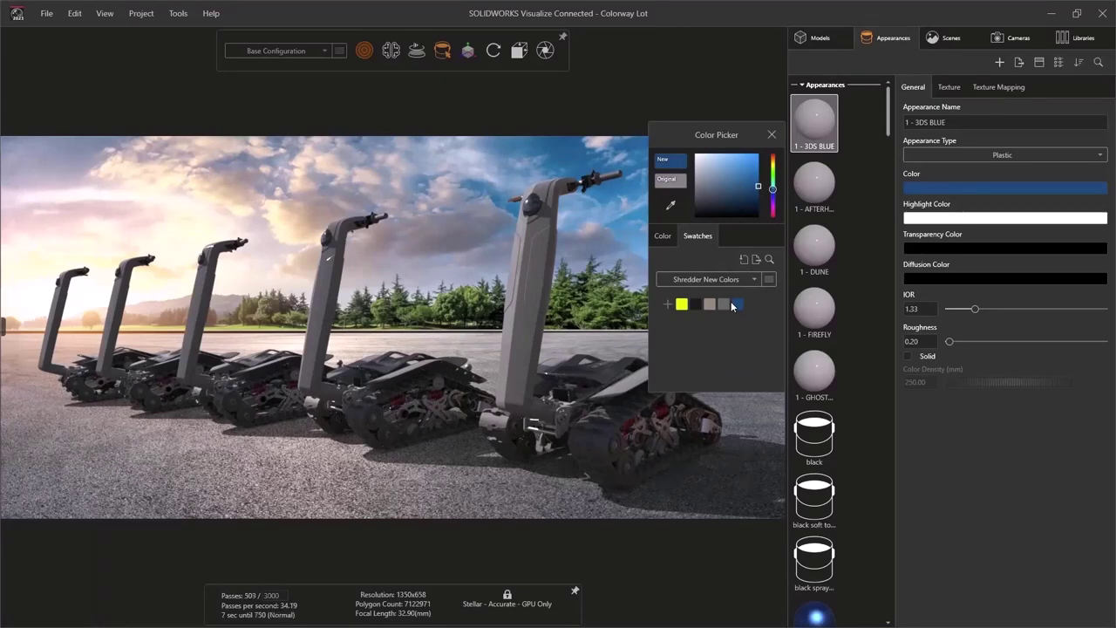
{"action": "left_click", "coordinate": [667, 239]}
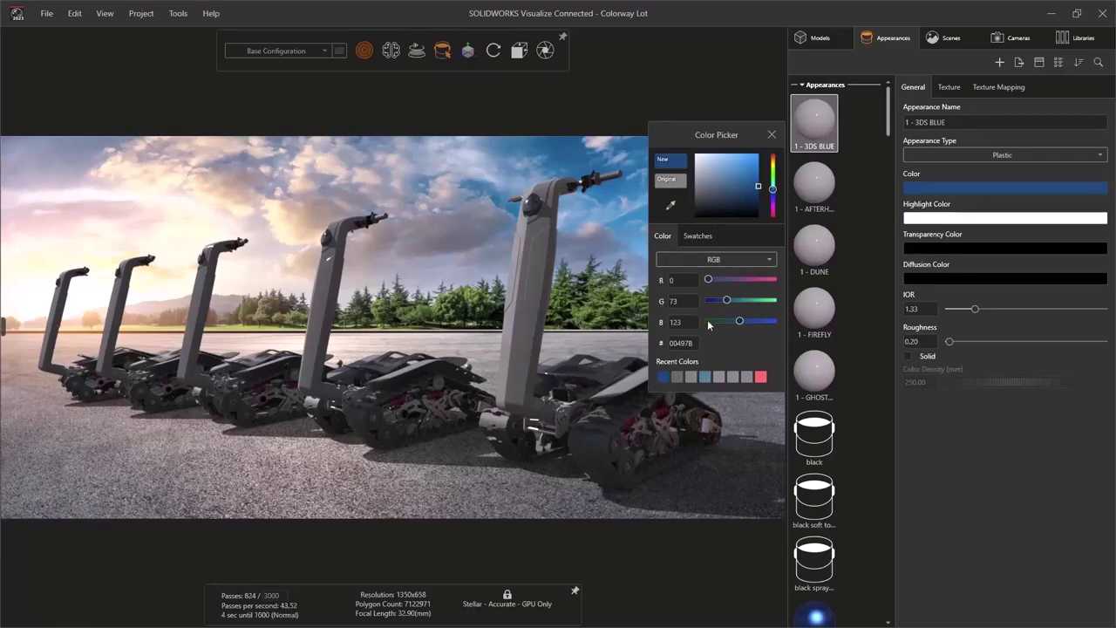
Make FIREFLY yellow and GHOST SQUAD grey from the palette swatches
{"action": "left_click", "coordinate": [702, 238]}
{"action": "left_click", "coordinate": [820, 198]}
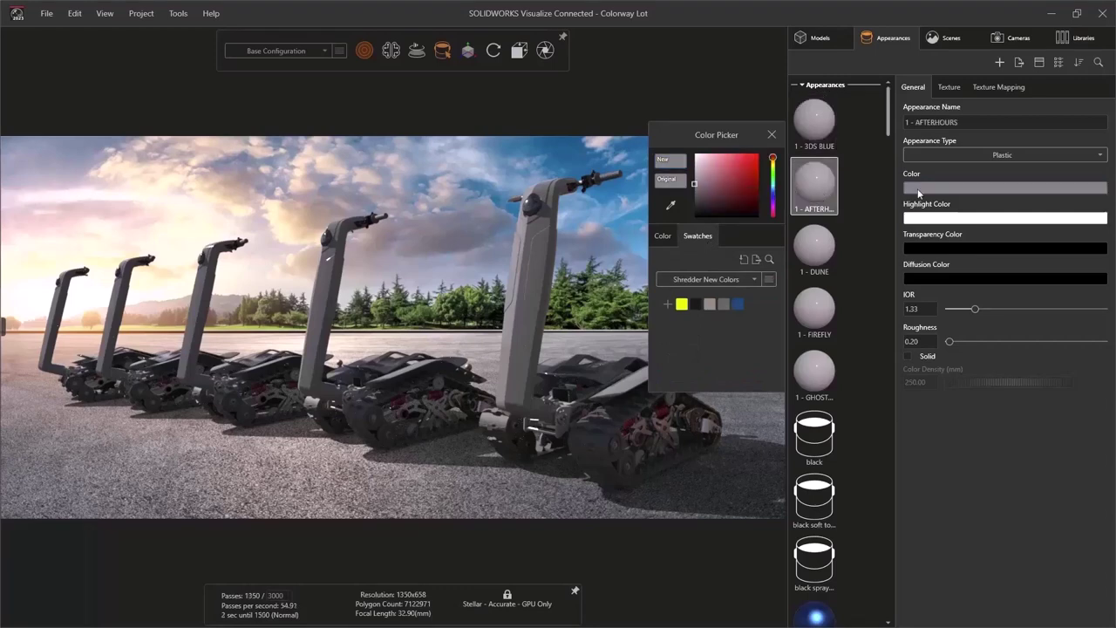
{"action": "left_click", "coordinate": [812, 256]}
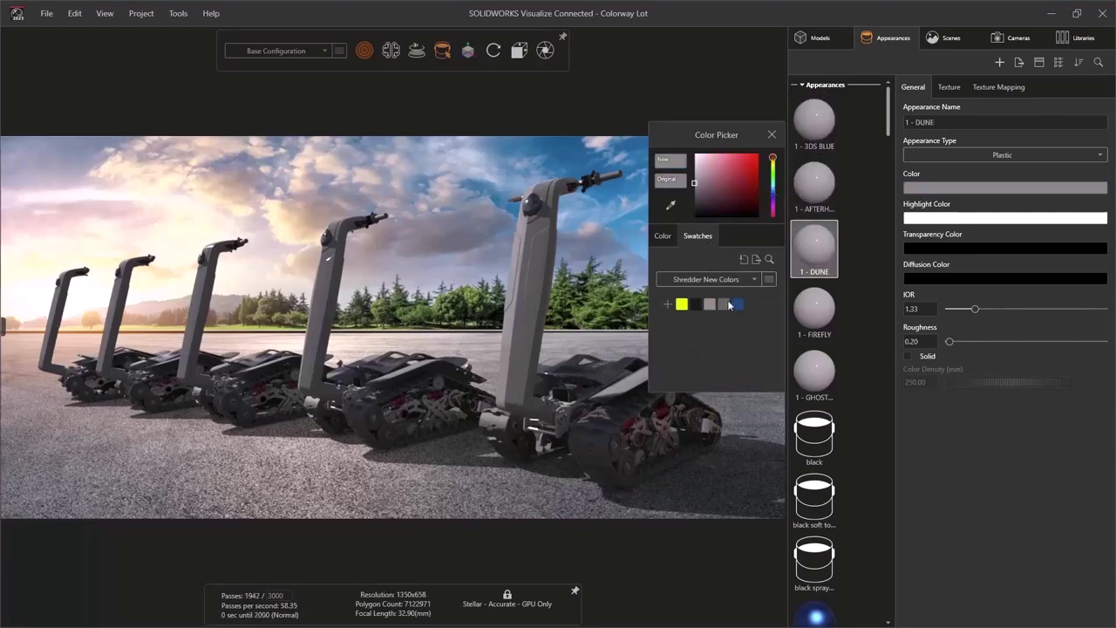
{"action": "left_click", "coordinate": [809, 306]}
{"action": "left_click", "coordinate": [682, 305]}
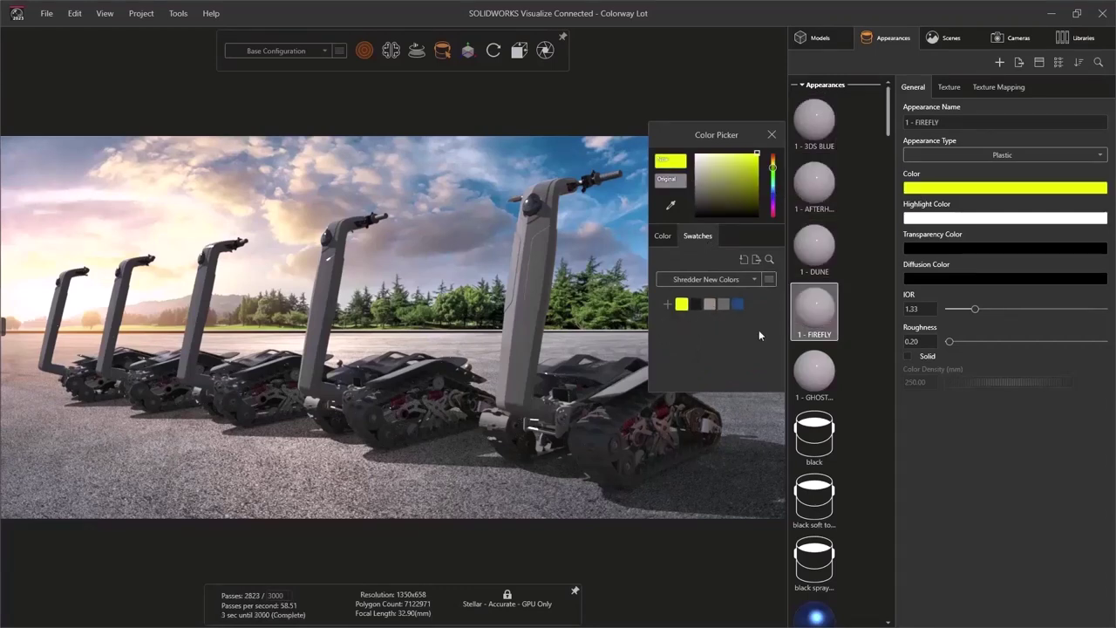
{"action": "left_click", "coordinate": [814, 374]}
{"action": "left_click", "coordinate": [724, 303]}
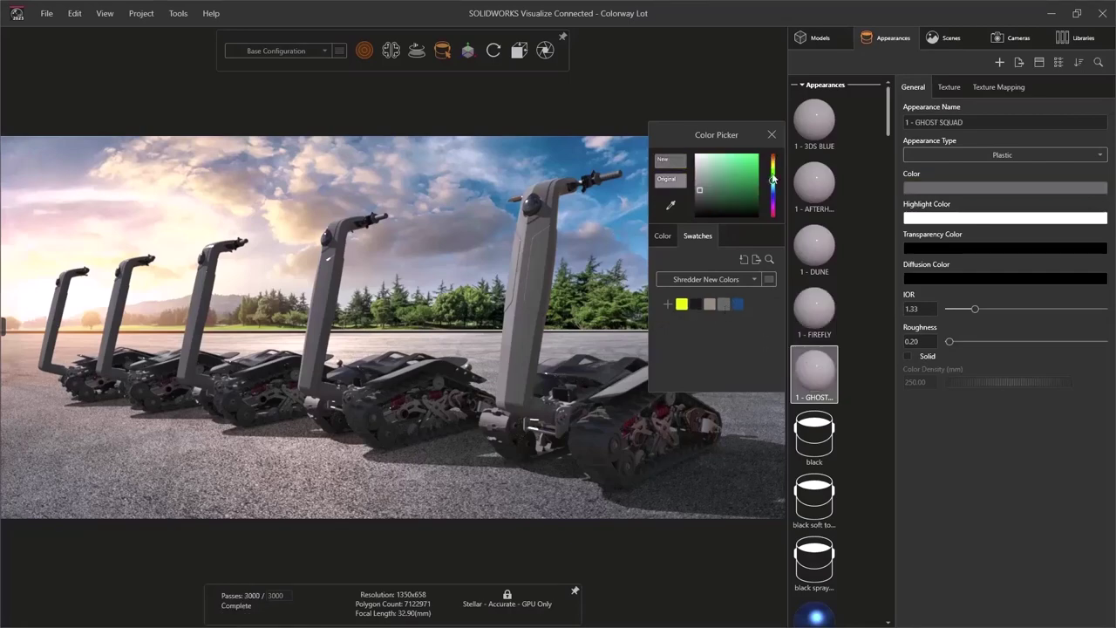
{"action": "left_click", "coordinate": [772, 135]}
Apply GHOST SQUAD, 3DS BLUE, DUNE, FIREFLY and AFTERHOURS to the five shredders, nearest to farthest
{"action": "left_click_drag", "start_coordinate": [816, 373], "coordinate": [538, 296]}
{"action": "left_click_drag", "start_coordinate": [814, 122], "coordinate": [334, 292]}
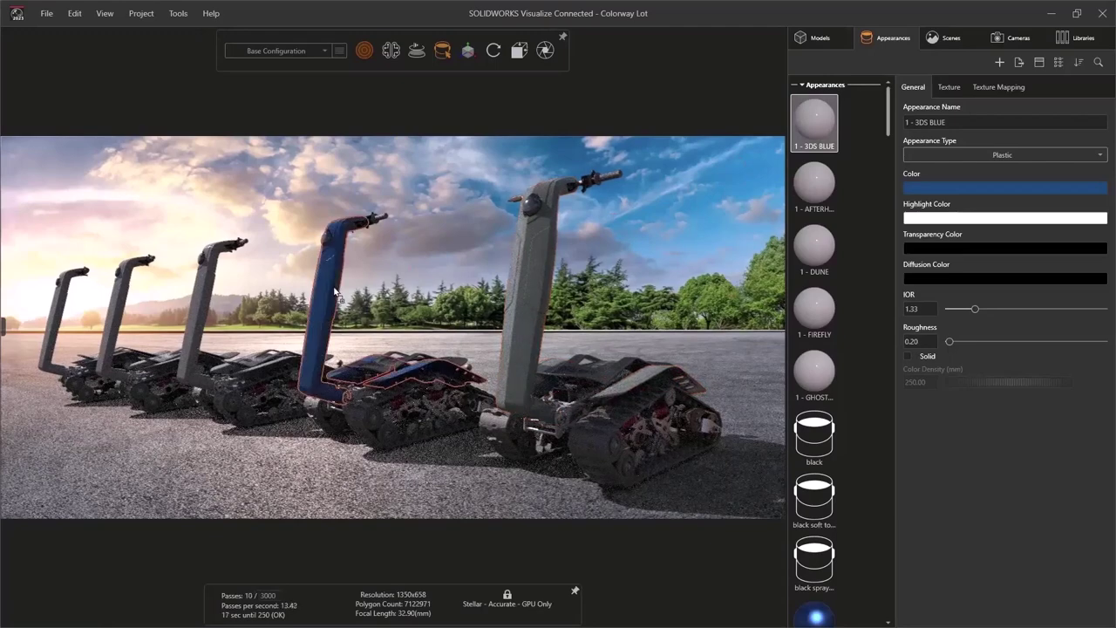
{"action": "left_click_drag", "start_coordinate": [814, 251], "coordinate": [249, 310]}
{"action": "left_click_drag", "start_coordinate": [814, 307], "coordinate": [139, 314]}
{"action": "left_click_drag", "start_coordinate": [805, 192], "coordinate": [63, 336]}
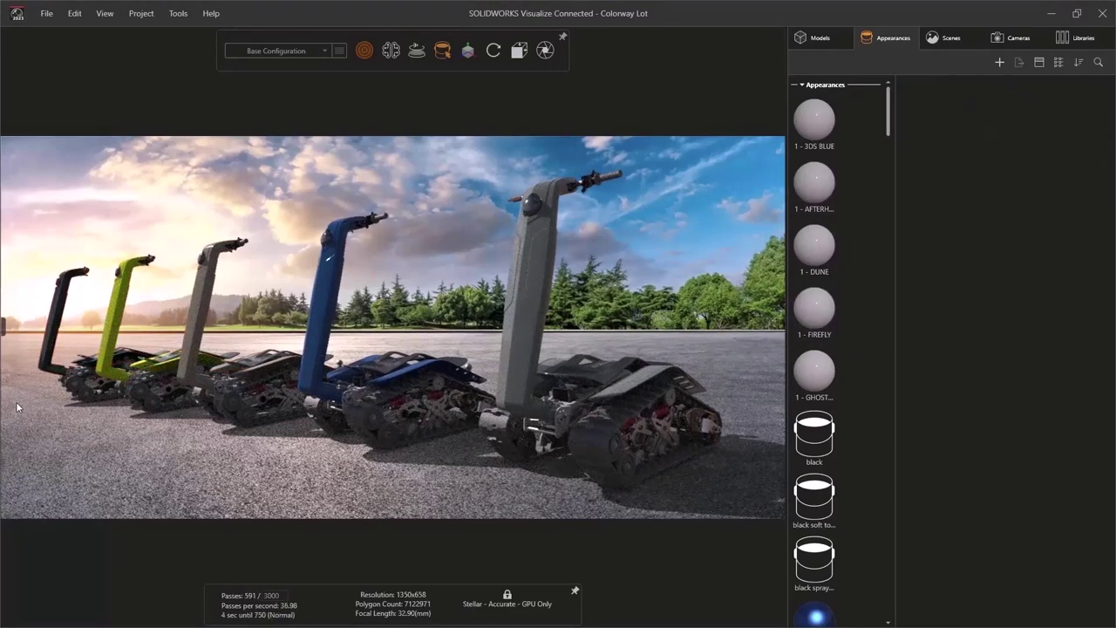
Open Tools > Options and view the 3D Viewport render engine settings
{"action": "left_click", "coordinate": [178, 13]}
{"action": "left_click", "coordinate": [119, 179]}
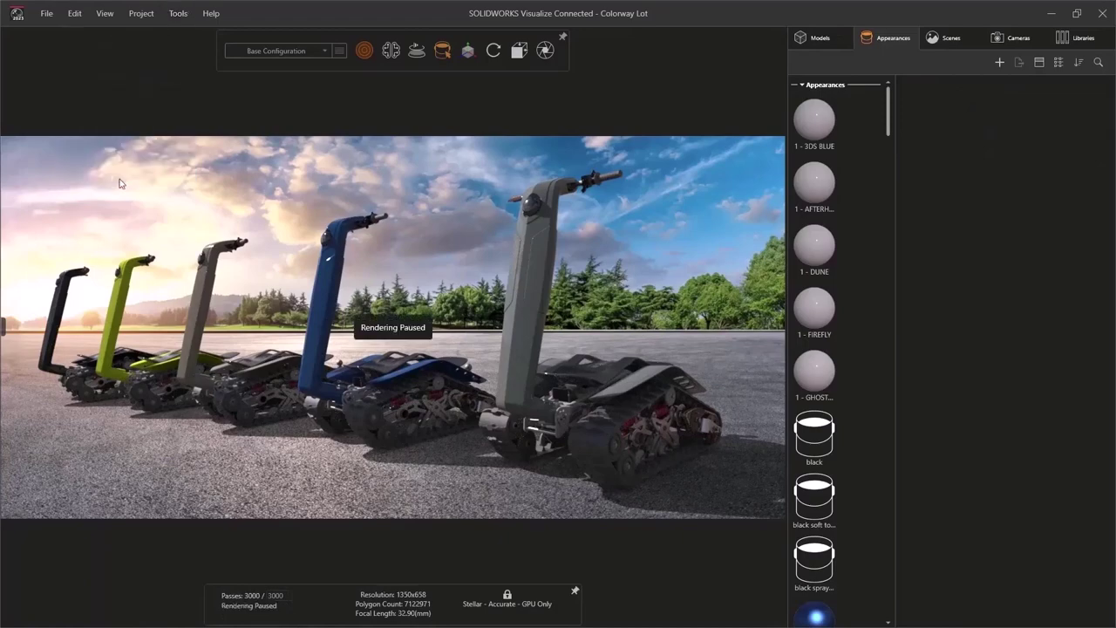
{"action": "left_click", "coordinate": [409, 190]}
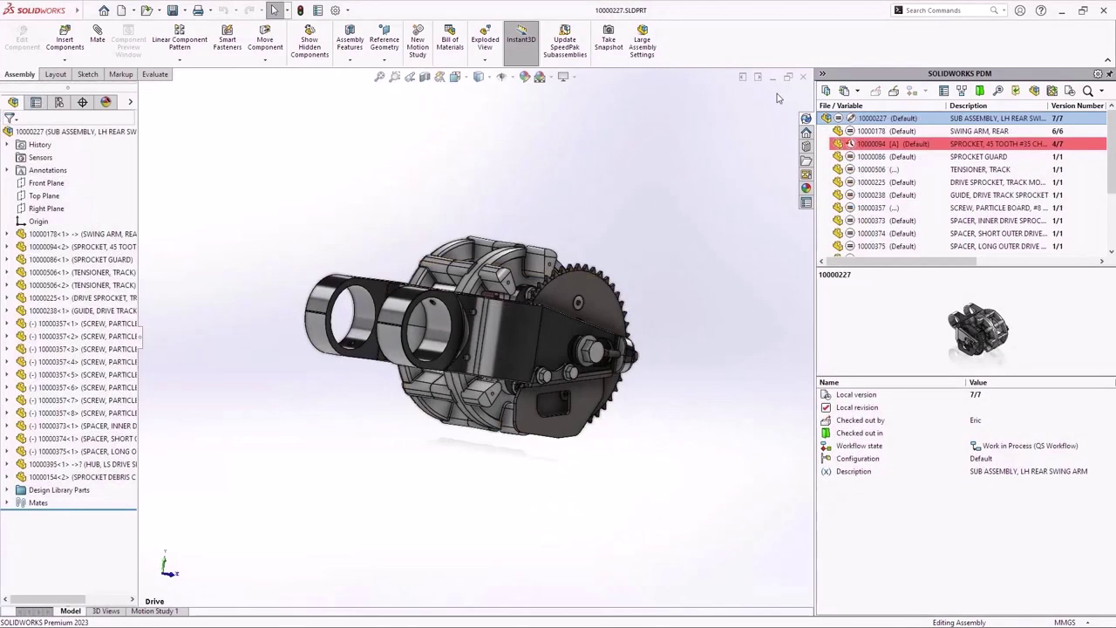
Copy the file number 10000227 from the file name into the Doc Number field
{"action": "left_click", "coordinate": [943, 92]}
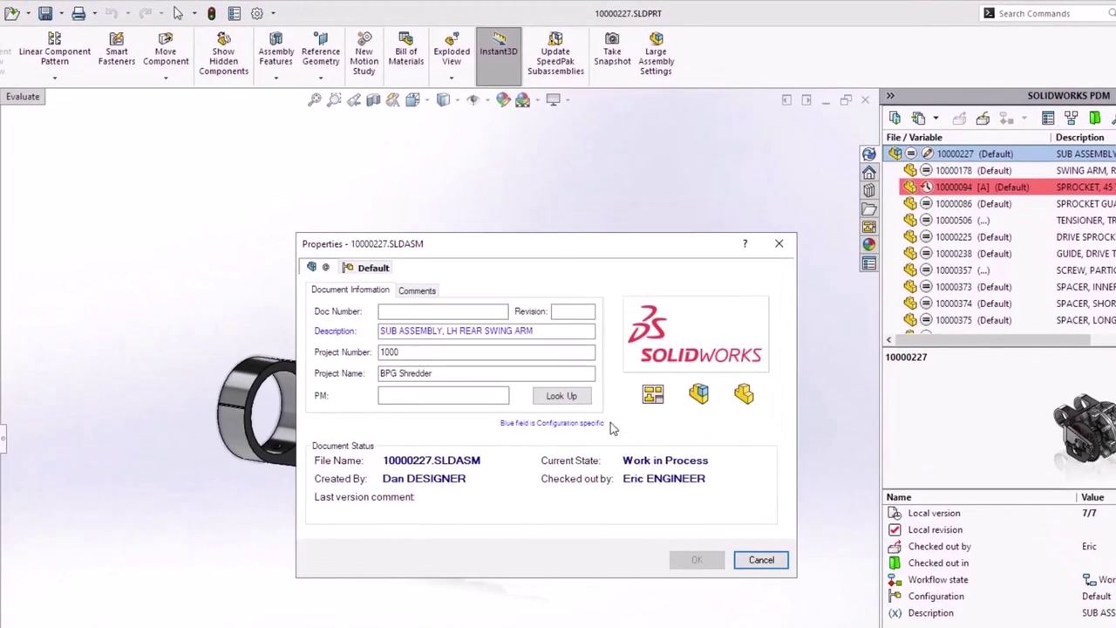
{"action": "left_click_drag", "start_coordinate": [431, 461], "coordinate": [385, 460]}
{"action": "key", "text": "ctrl+c"}
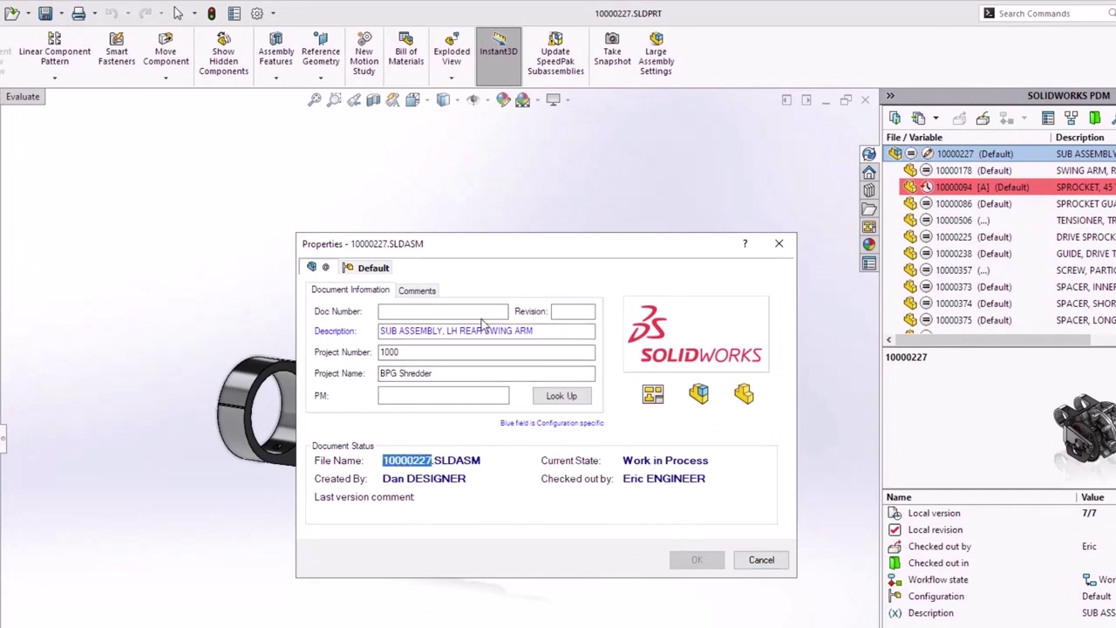
{"action": "left_click", "coordinate": [484, 313]}
{"action": "key", "text": "ctrl+v"}
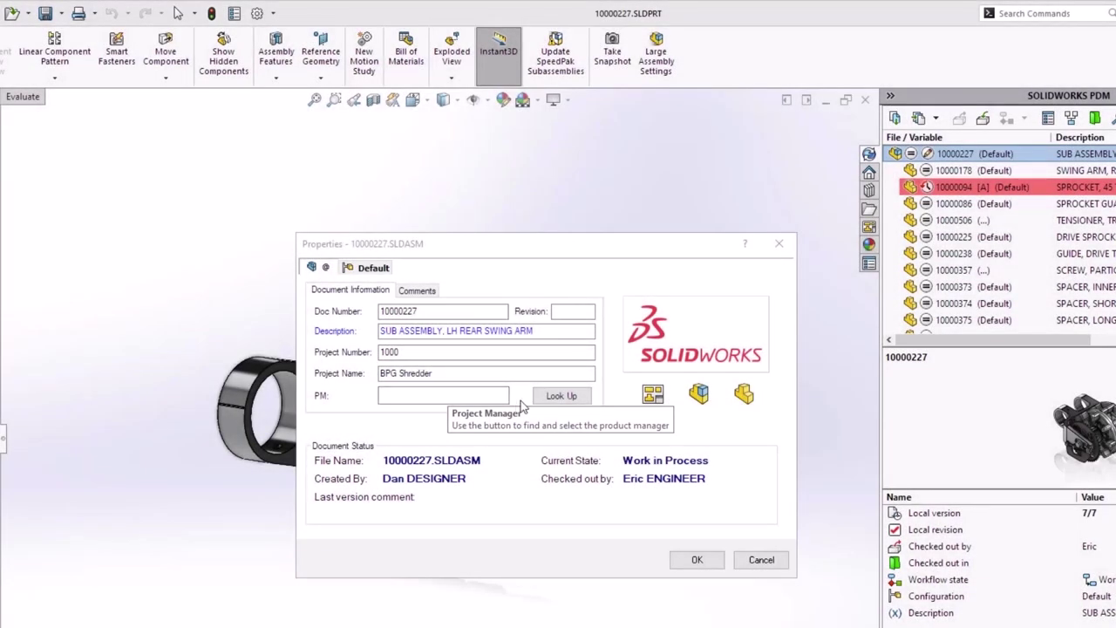
Look up the product manager's login, assign that user as PM, and save the data card
{"action": "left_click", "coordinate": [555, 396]}
{"action": "type", "text": "pete"}
{"action": "left_click", "coordinate": [655, 499]}
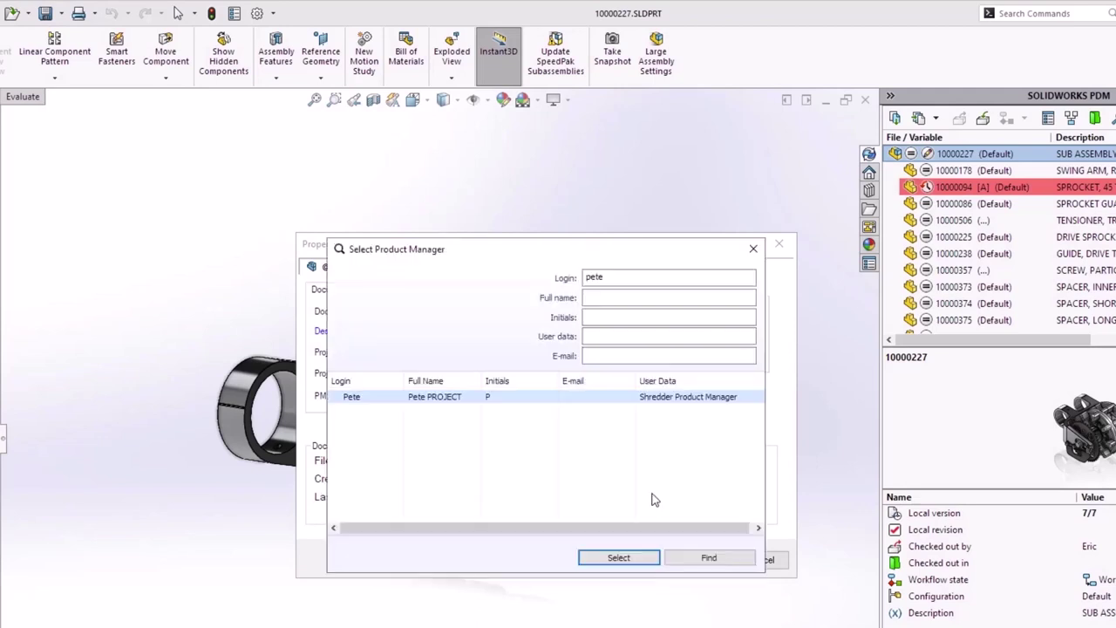
{"action": "left_click", "coordinate": [625, 559]}
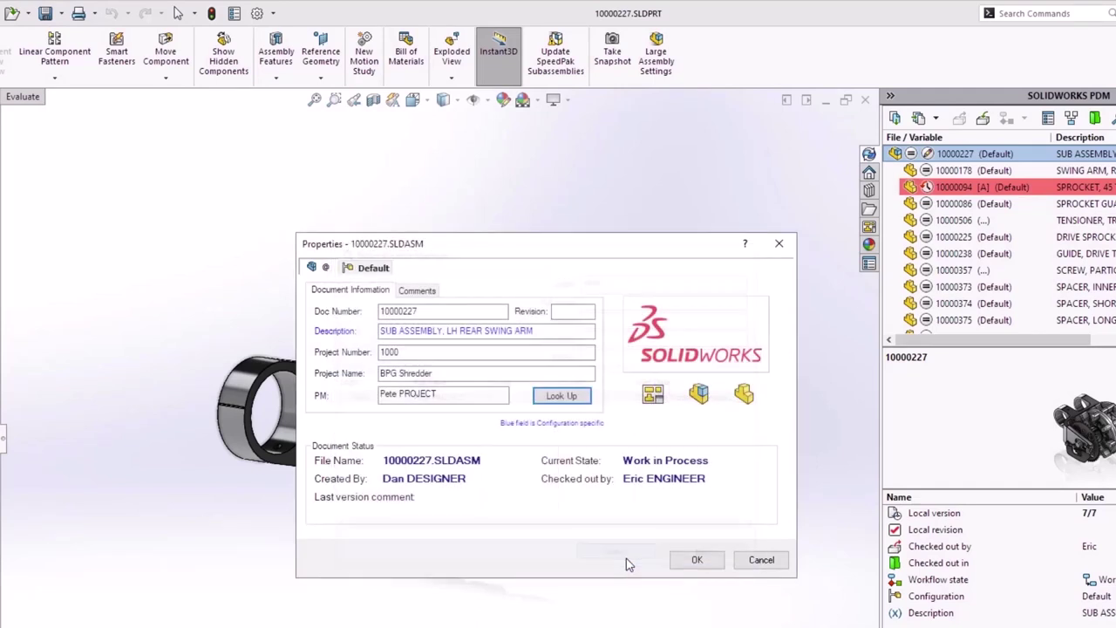
{"action": "left_click", "coordinate": [695, 560]}
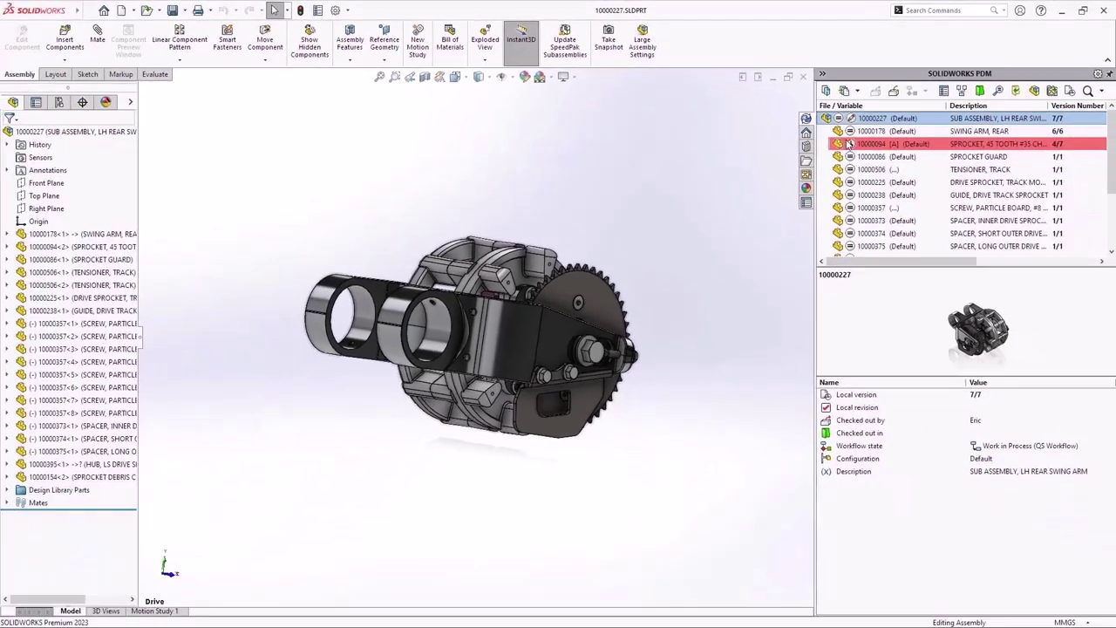
Review the version history of sprocket 10000094
{"action": "left_click", "coordinate": [925, 159]}
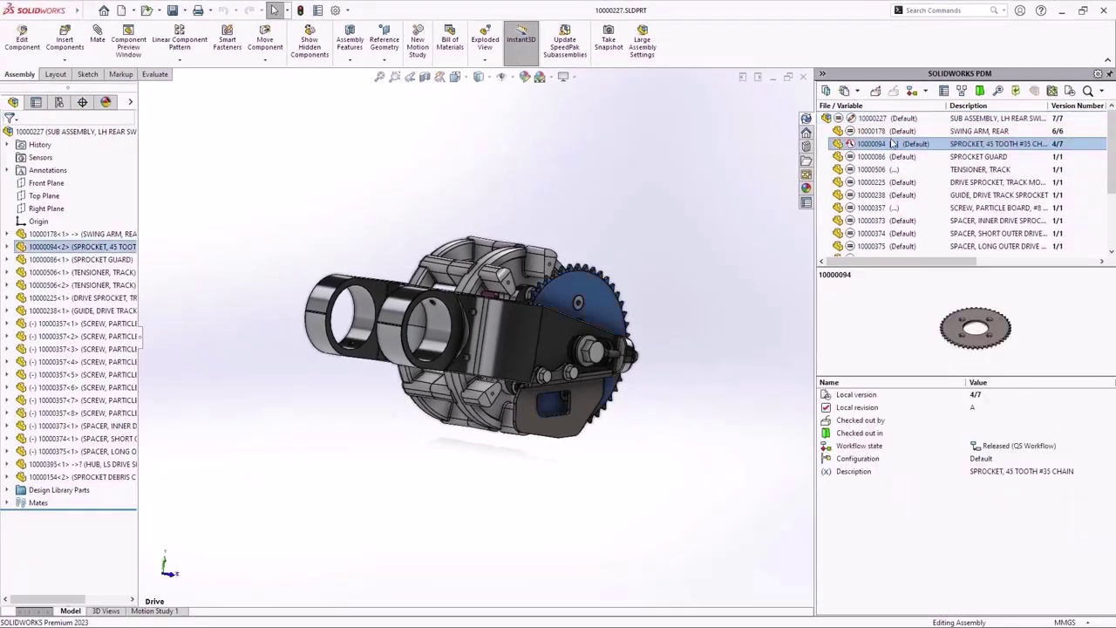
{"action": "left_click", "coordinate": [1071, 91]}
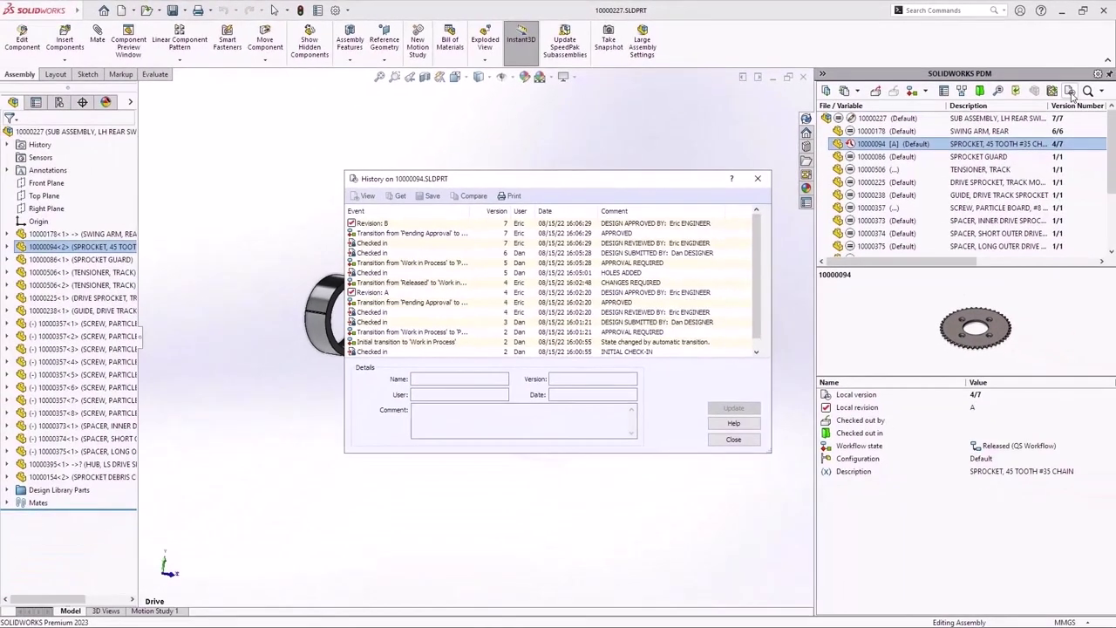
{"action": "left_click", "coordinate": [739, 440]}
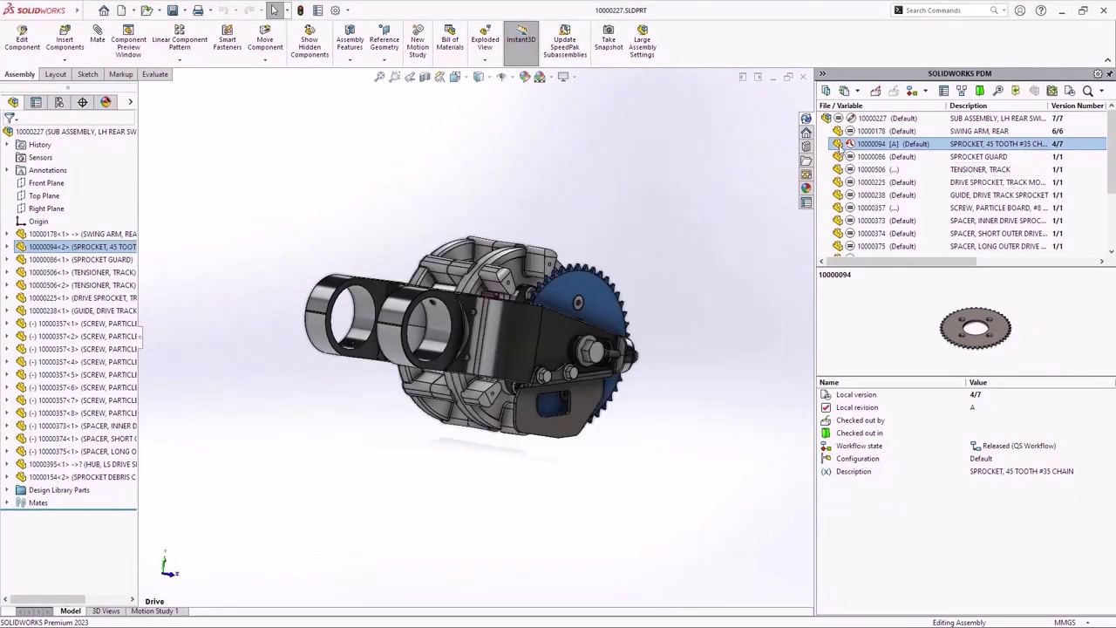
Get version 7, revision B, of the sprocket into the assembly
{"action": "right_click", "coordinate": [840, 145]}
{"action": "left_click", "coordinate": [851, 255]}
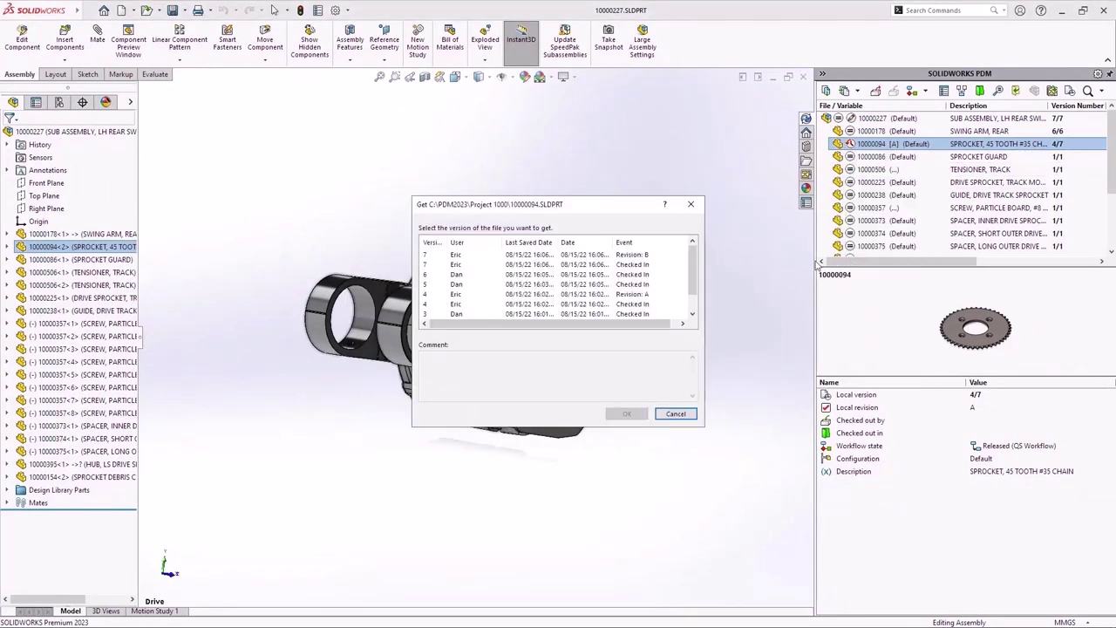
{"action": "left_click", "coordinate": [675, 255]}
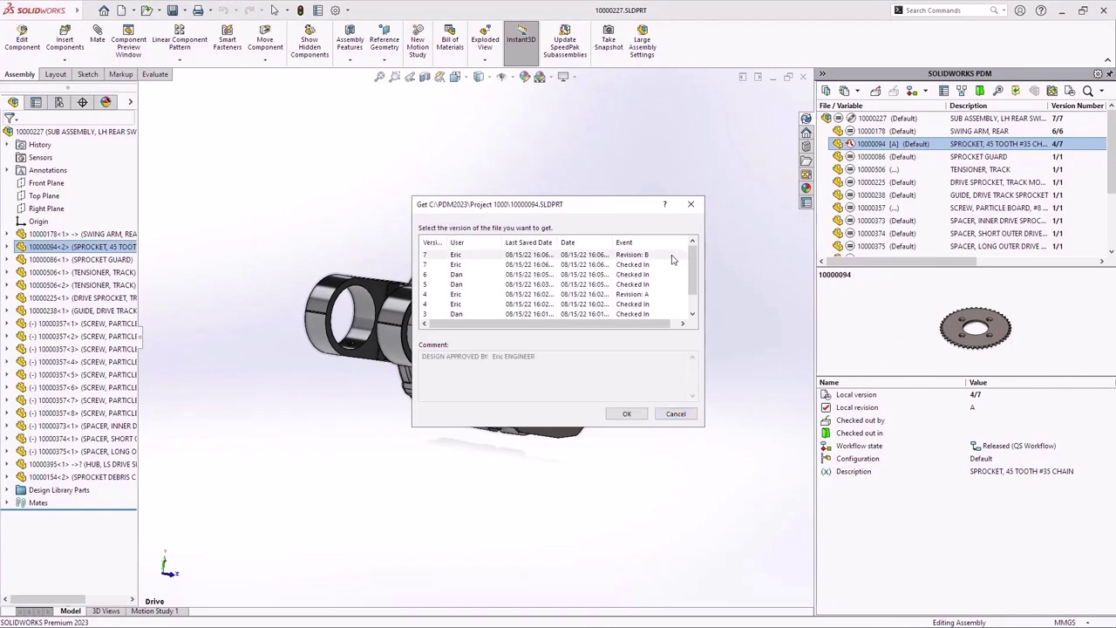
{"action": "left_click", "coordinate": [636, 415]}
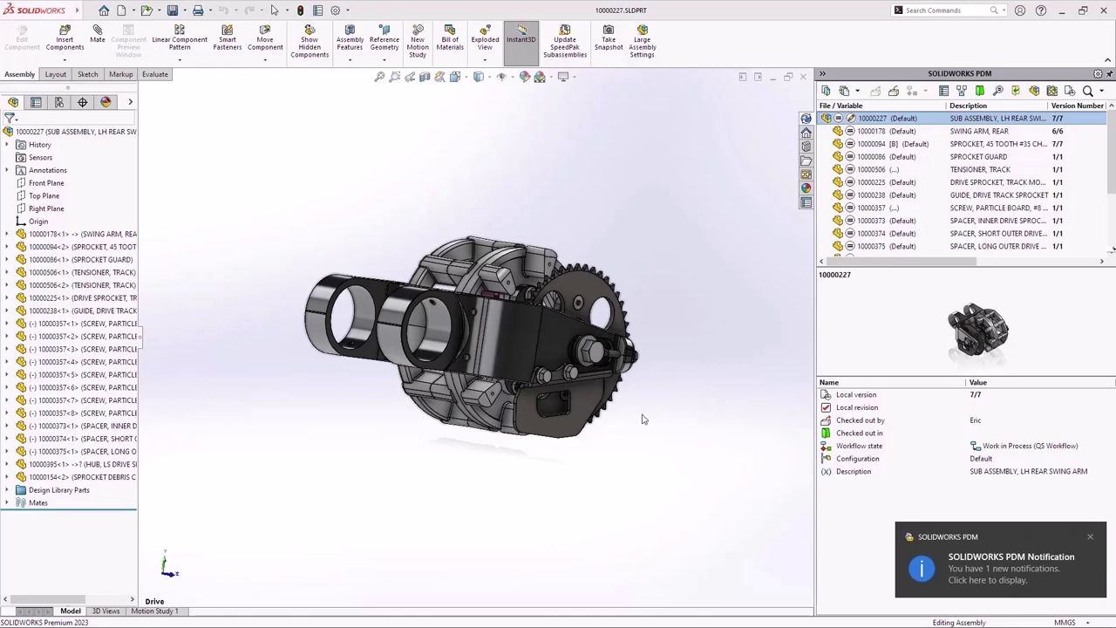
Open the PDM notification showing 10000178.SLDPRT in Pending Approval state
{"action": "left_click", "coordinate": [1013, 572]}
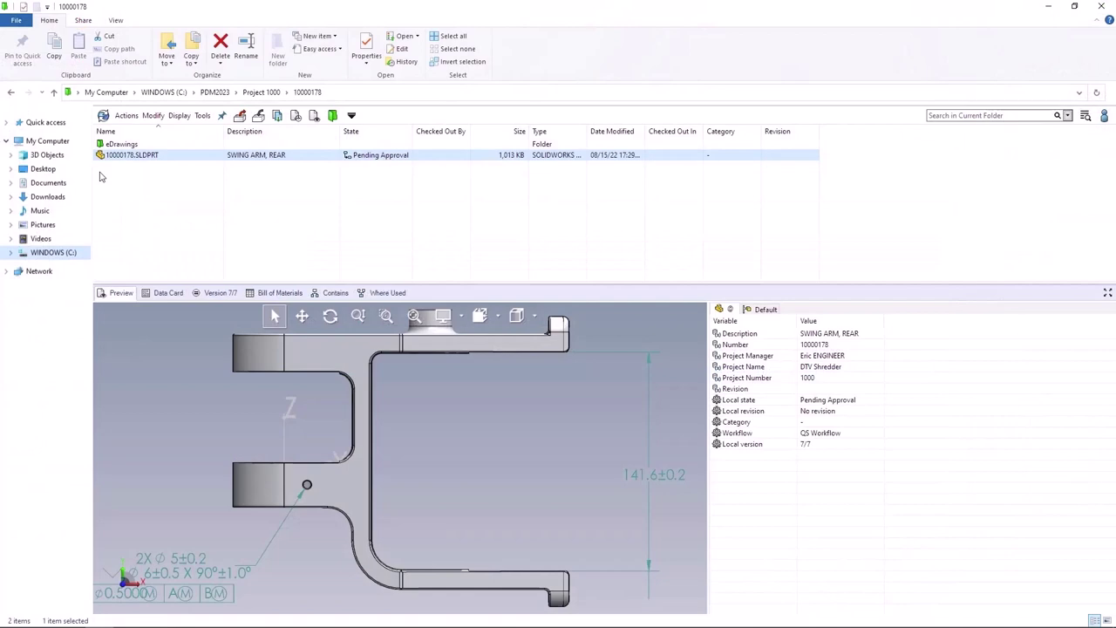
Run the Create STEP 242 task on swing arm part 10000178.SLDPRT
{"action": "right_click", "coordinate": [100, 159]}
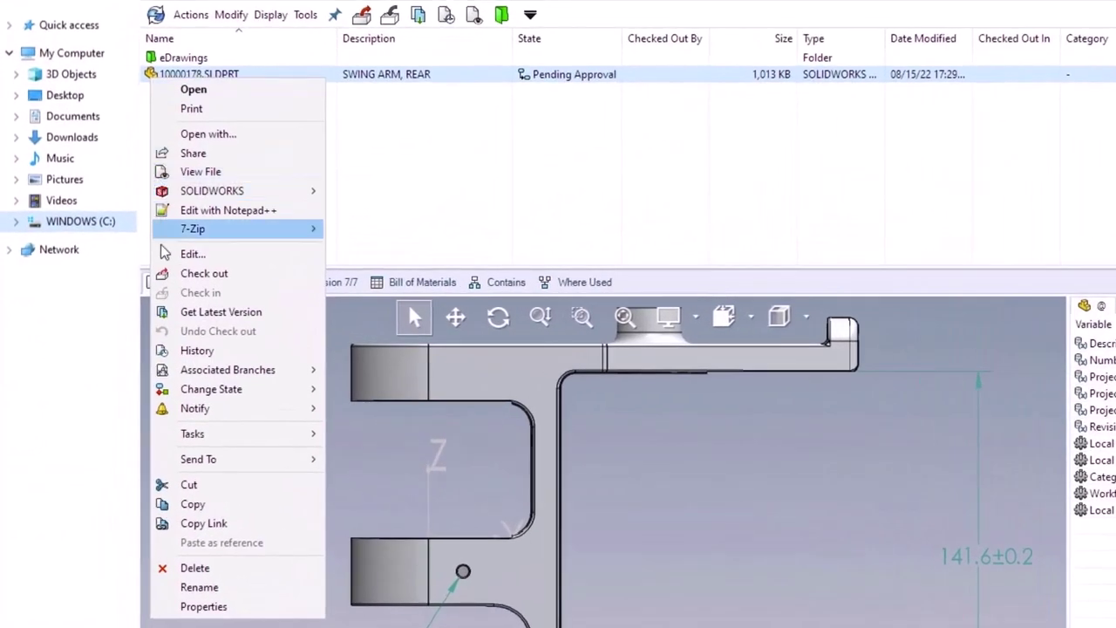
{"action": "mouse_move", "coordinate": [164, 431]}
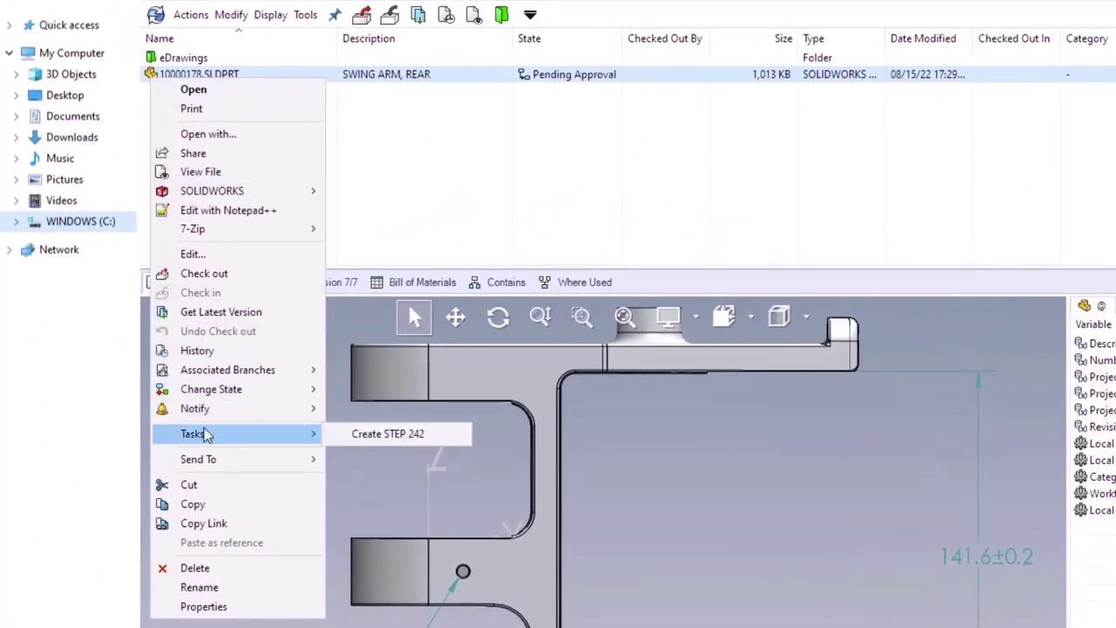
{"action": "left_click", "coordinate": [335, 437]}
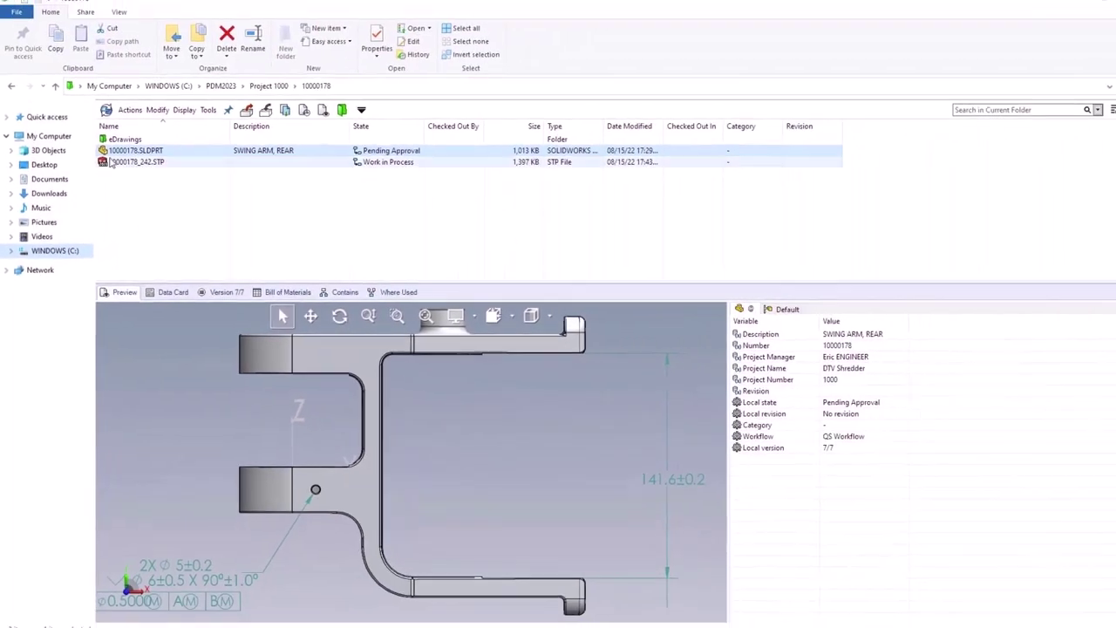
Preview 10000178.html in the eDrawings folder and check its standard view orientations
{"action": "double_click", "coordinate": [109, 140]}
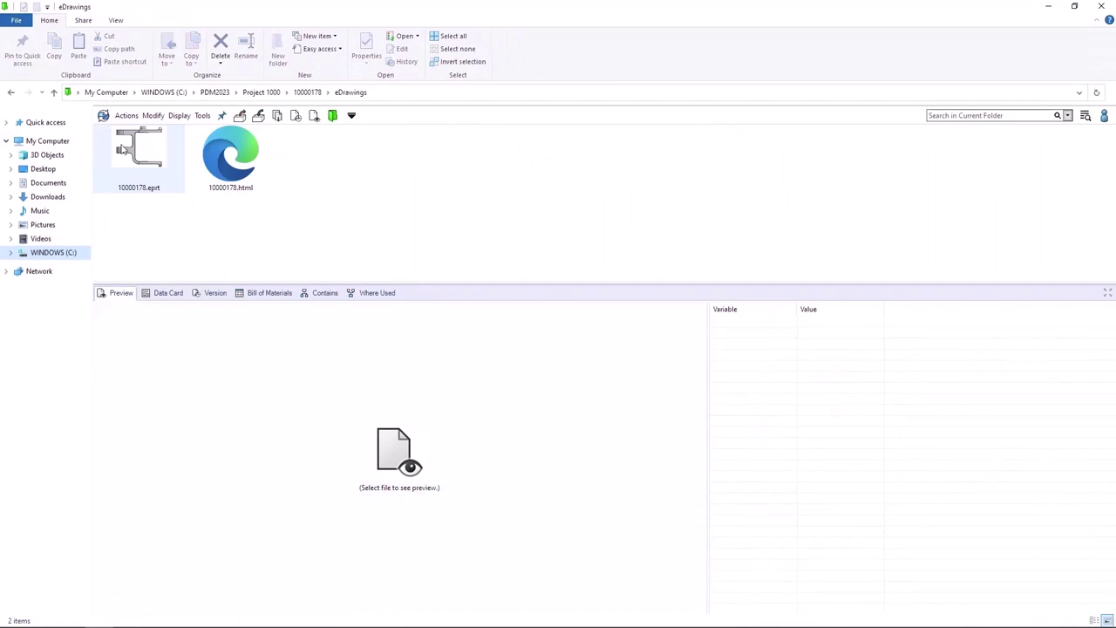
{"action": "left_click", "coordinate": [212, 157]}
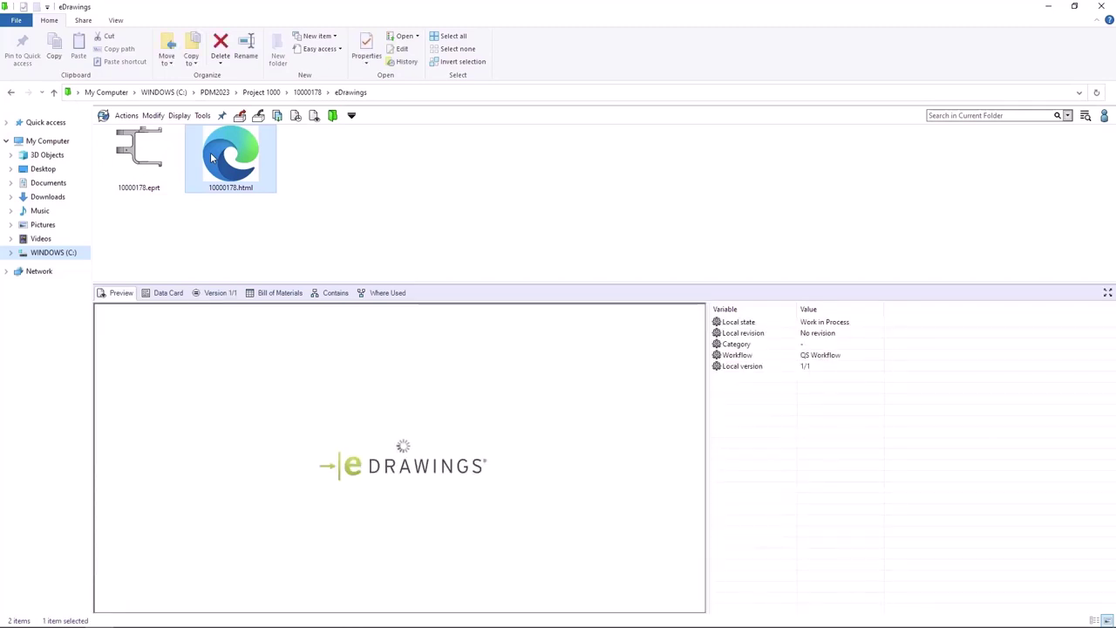
{"action": "left_click", "coordinate": [586, 318]}
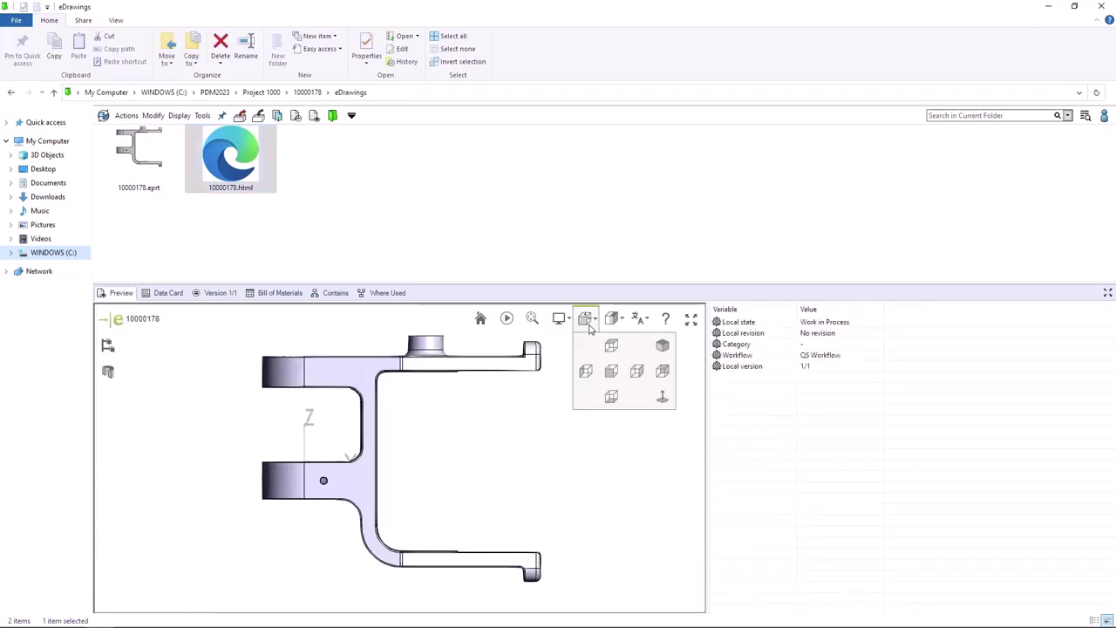
{"action": "left_click", "coordinate": [656, 344]}
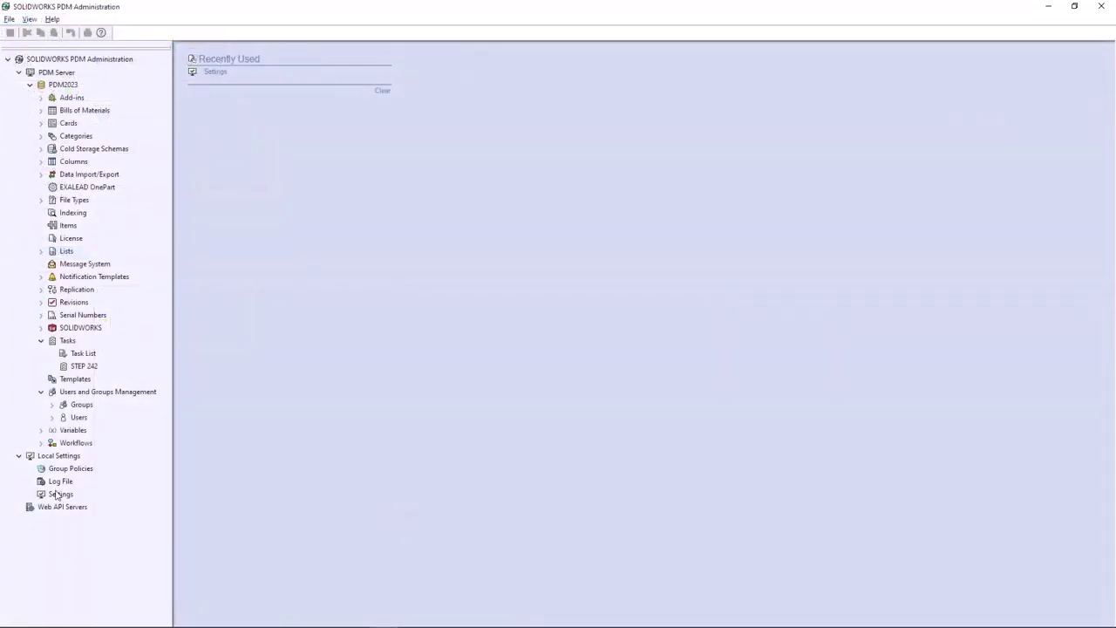
Enable automatic administration login for the PDM2023 vault in local settings
{"action": "double_click", "coordinate": [56, 495]}
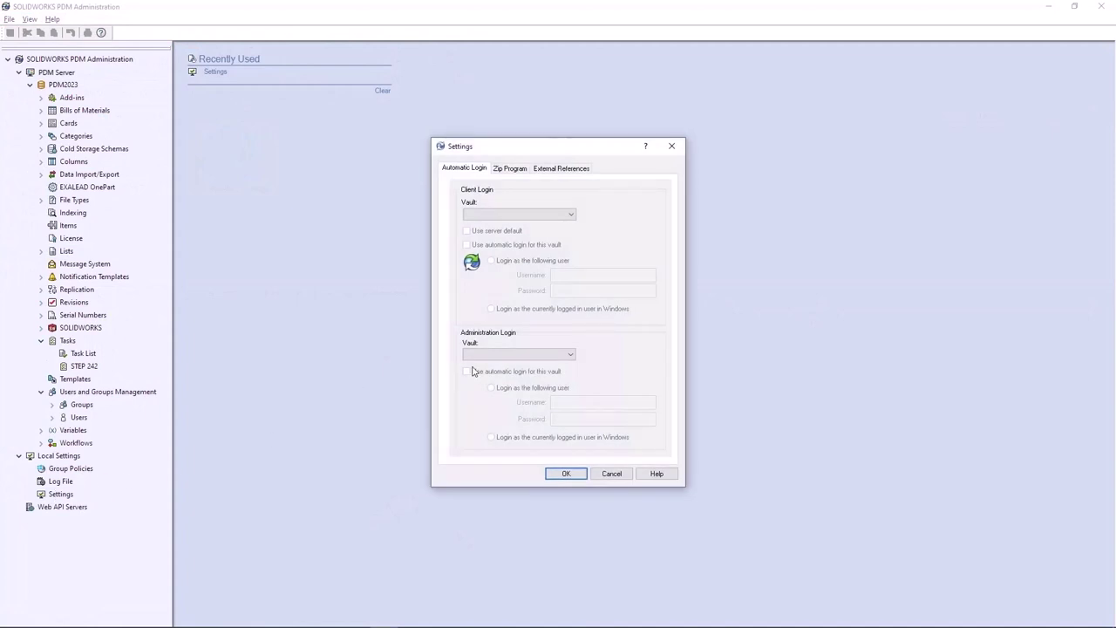
{"action": "left_click", "coordinate": [553, 354]}
{"action": "left_click", "coordinate": [553, 367]}
{"action": "left_click", "coordinate": [468, 372]}
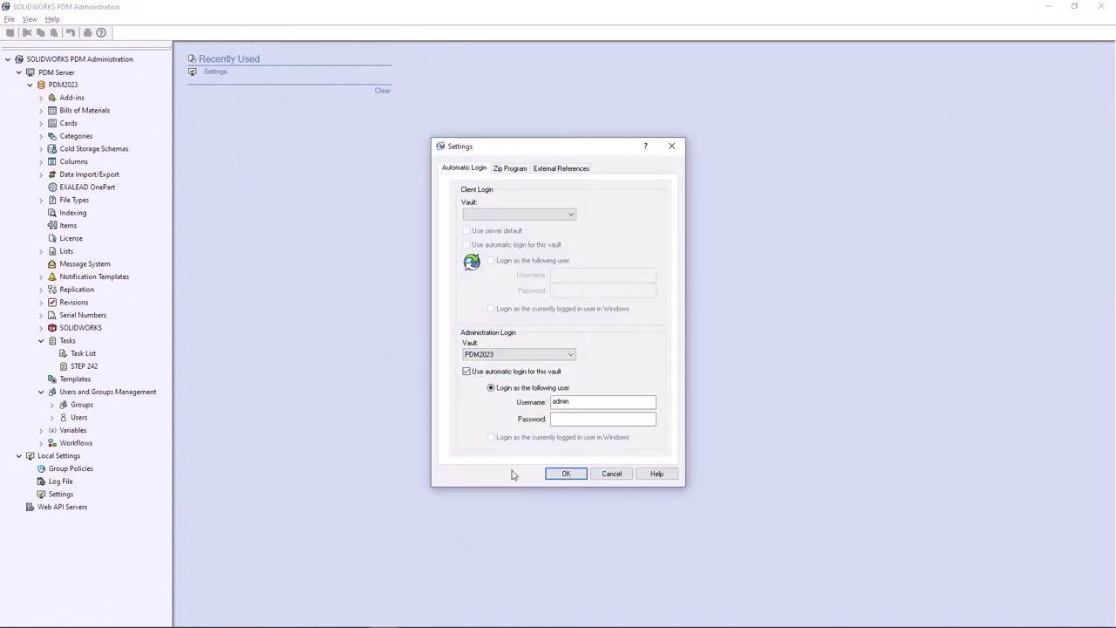
{"action": "left_click", "coordinate": [549, 475]}
Check that the STEP 242 task executes on the Task_Server computer
{"action": "double_click", "coordinate": [85, 366]}
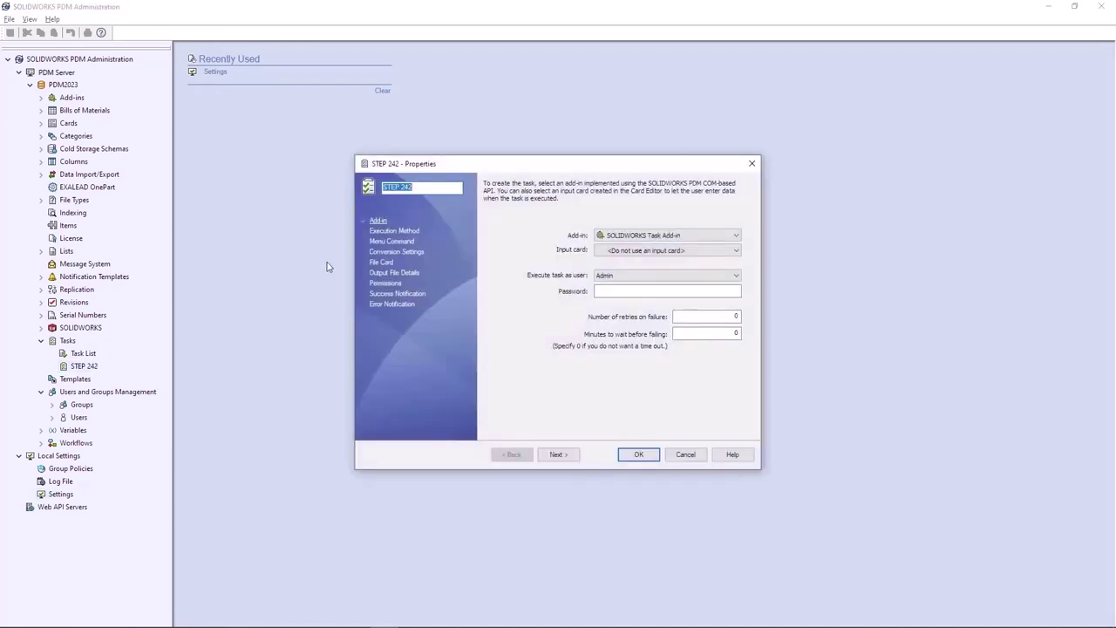
{"action": "left_click", "coordinate": [394, 230]}
{"action": "left_click", "coordinate": [576, 280]}
{"action": "right_click", "coordinate": [575, 283]}
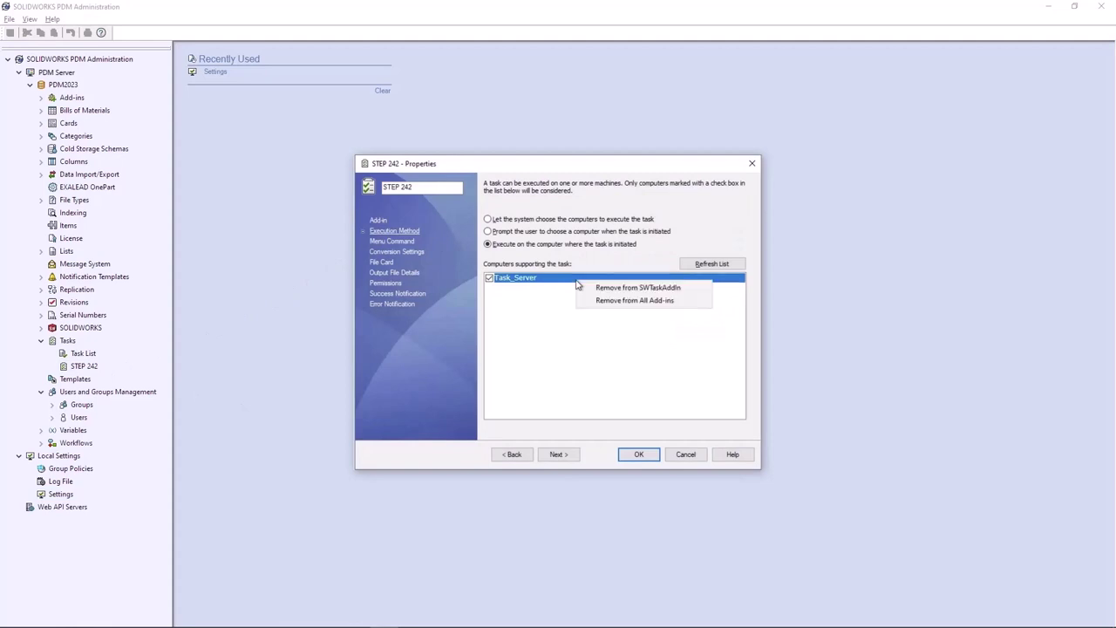
{"action": "key", "text": "Escape"}
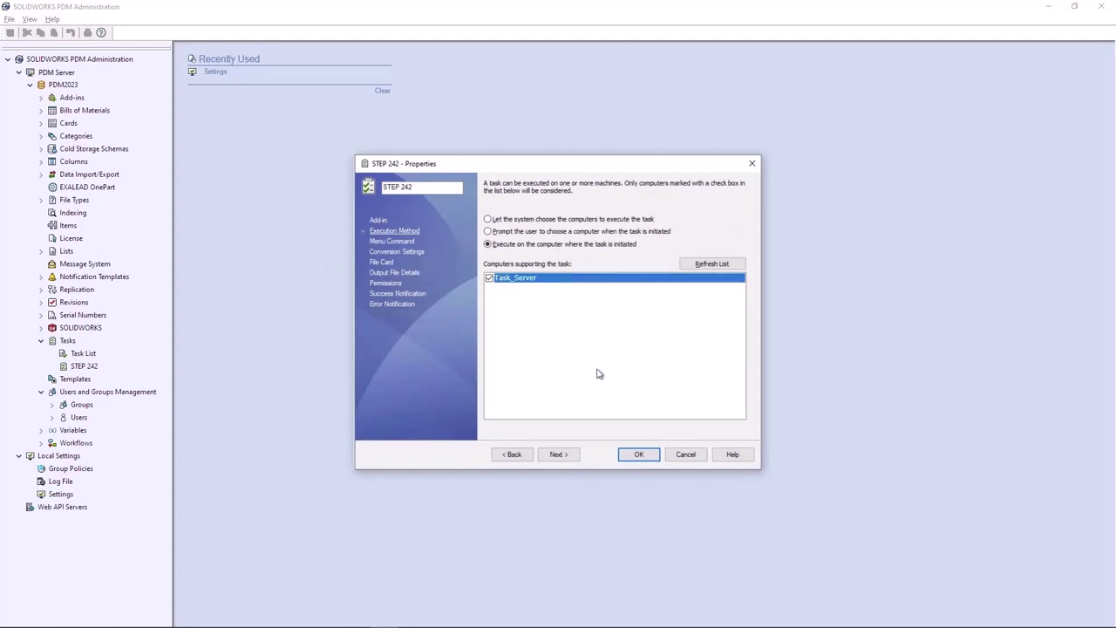
{"action": "left_click", "coordinate": [639, 455]}
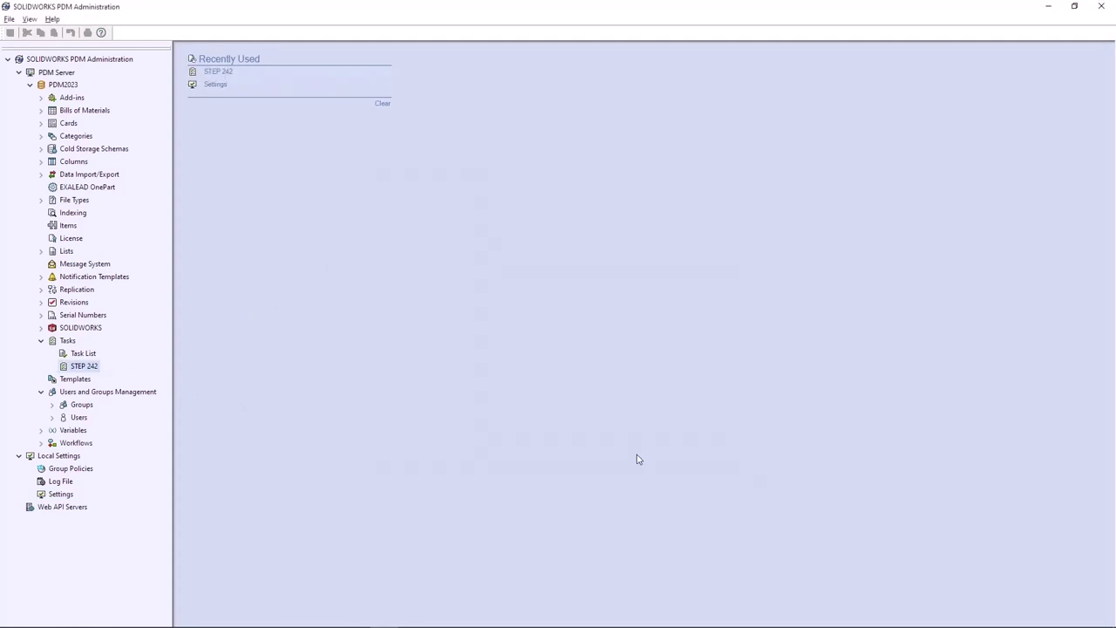
Restore a deleted user from the vault's deleted users list
{"action": "right_click", "coordinate": [82, 420]}
{"action": "left_click", "coordinate": [113, 516]}
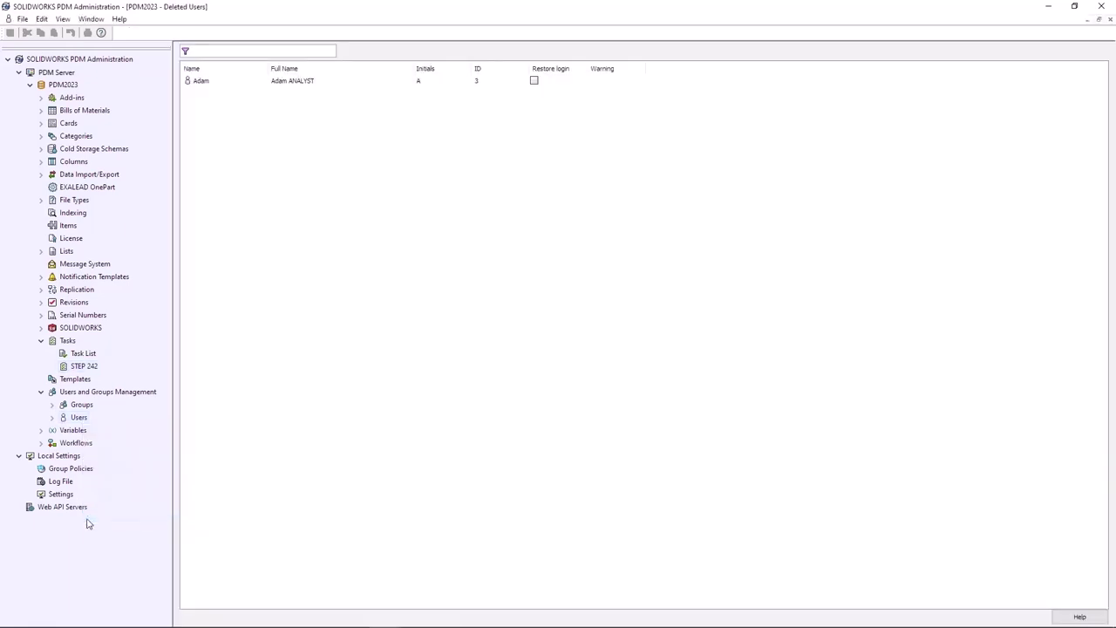
{"action": "left_click", "coordinate": [534, 80]}
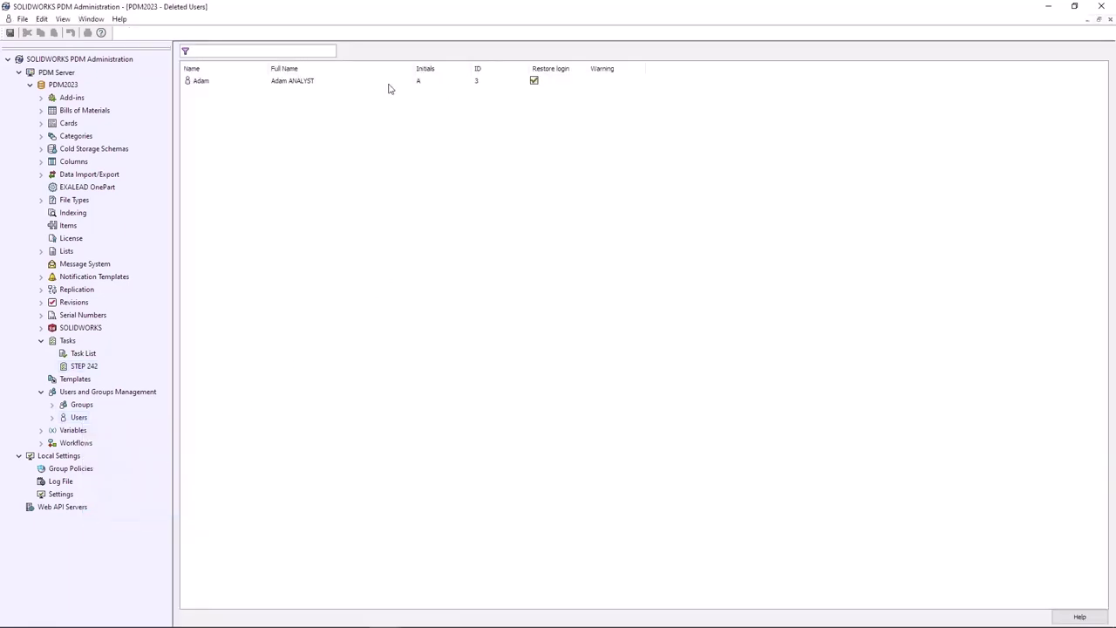
{"action": "left_click", "coordinate": [11, 32]}
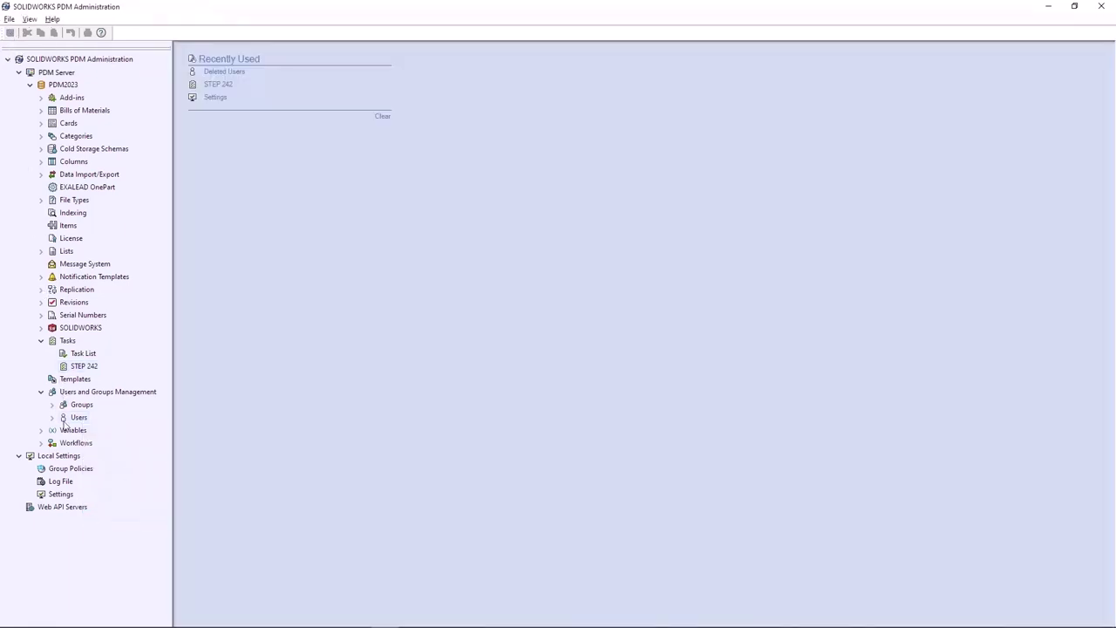
Refuse login for one of the users in the vault users list
{"action": "right_click", "coordinate": [77, 421]}
{"action": "left_click", "coordinate": [100, 428]}
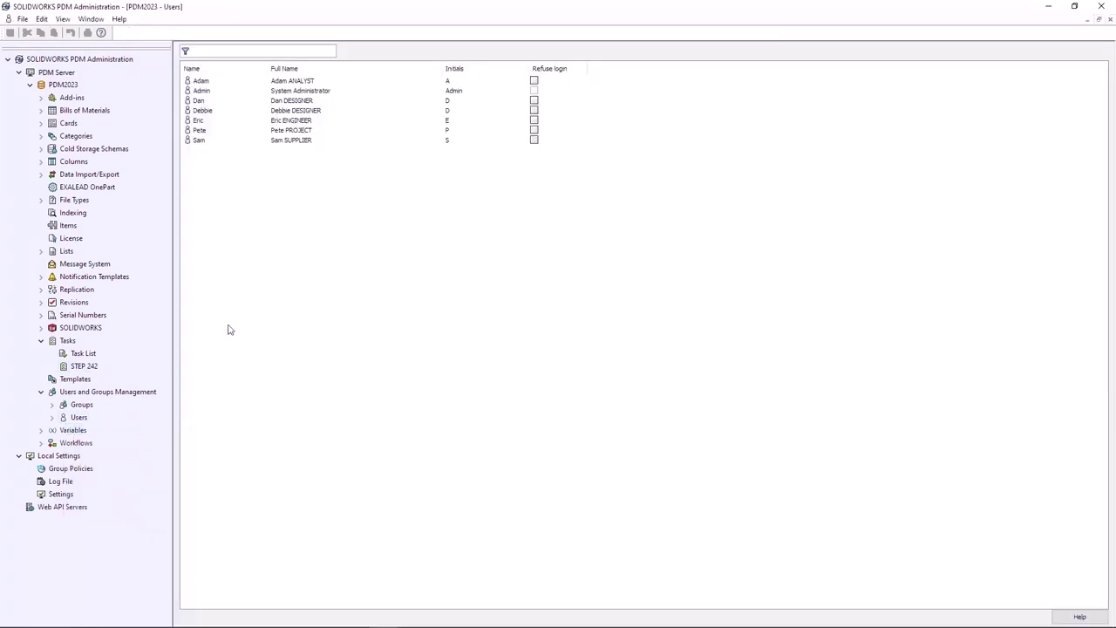
{"action": "left_click", "coordinate": [534, 139]}
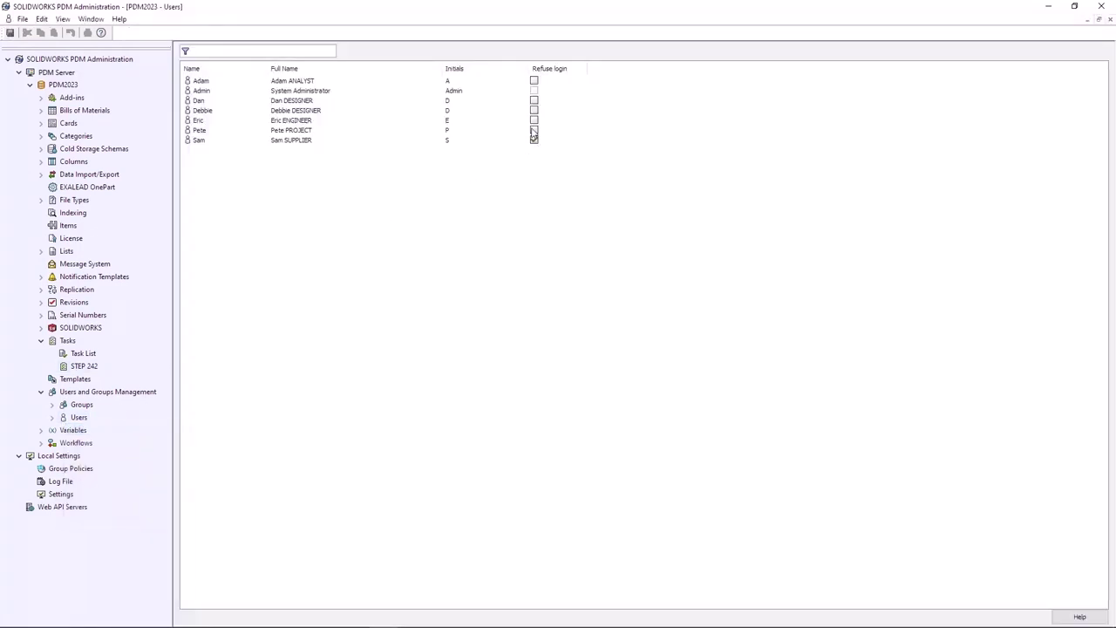
Show which groups grant the engineer user's Add or rename file and Rollback permissions
{"action": "right_click", "coordinate": [301, 120]}
{"action": "left_click", "coordinate": [305, 131]}
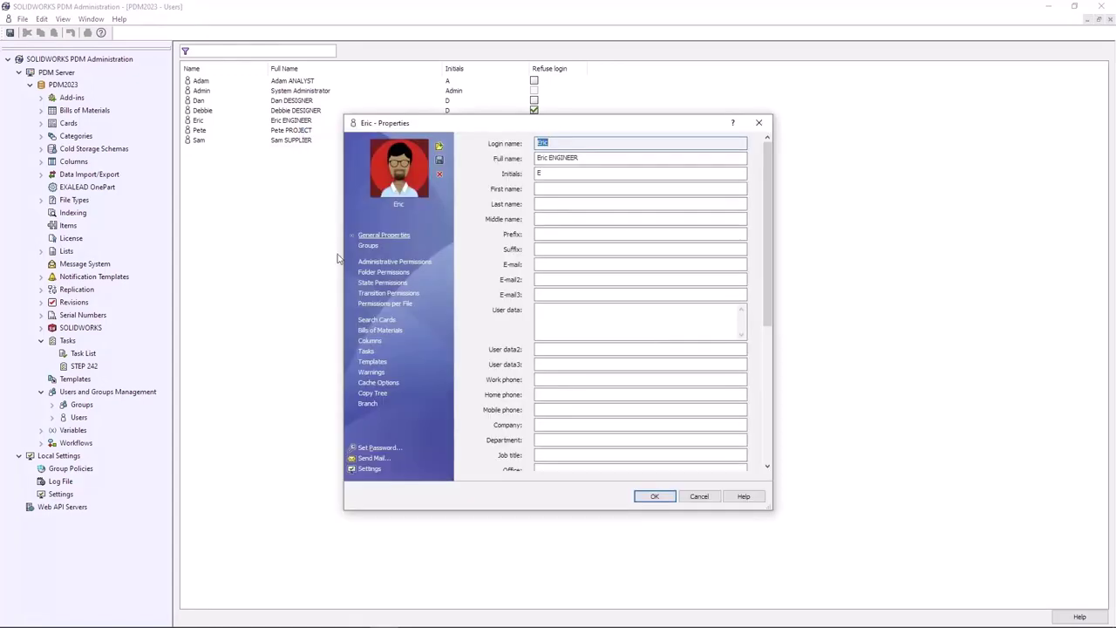
{"action": "left_click", "coordinate": [383, 272]}
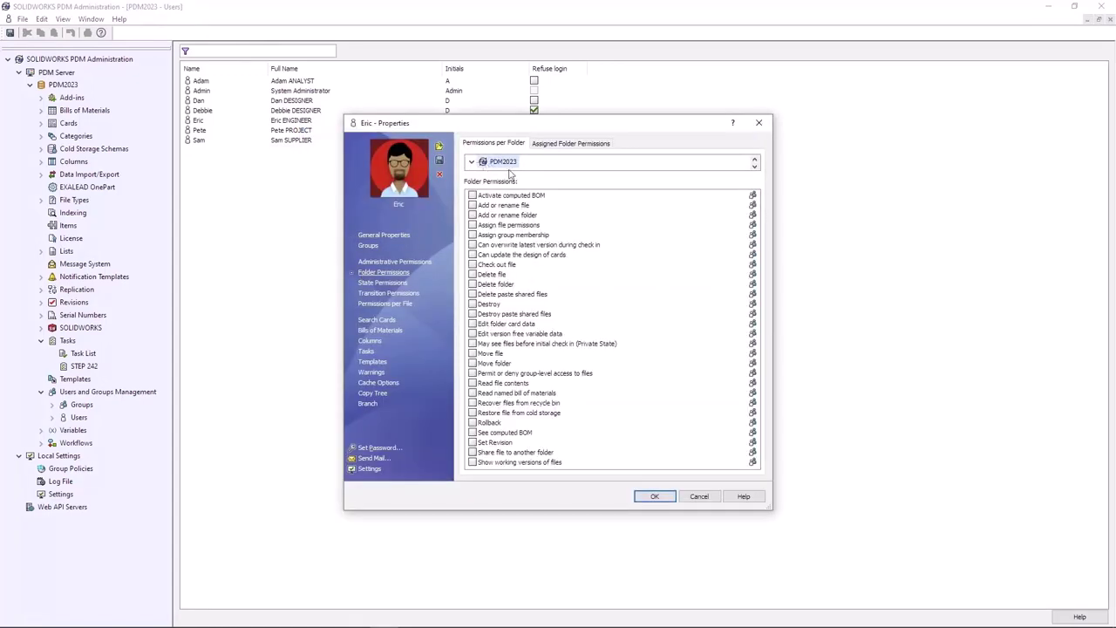
{"action": "left_click", "coordinate": [754, 207]}
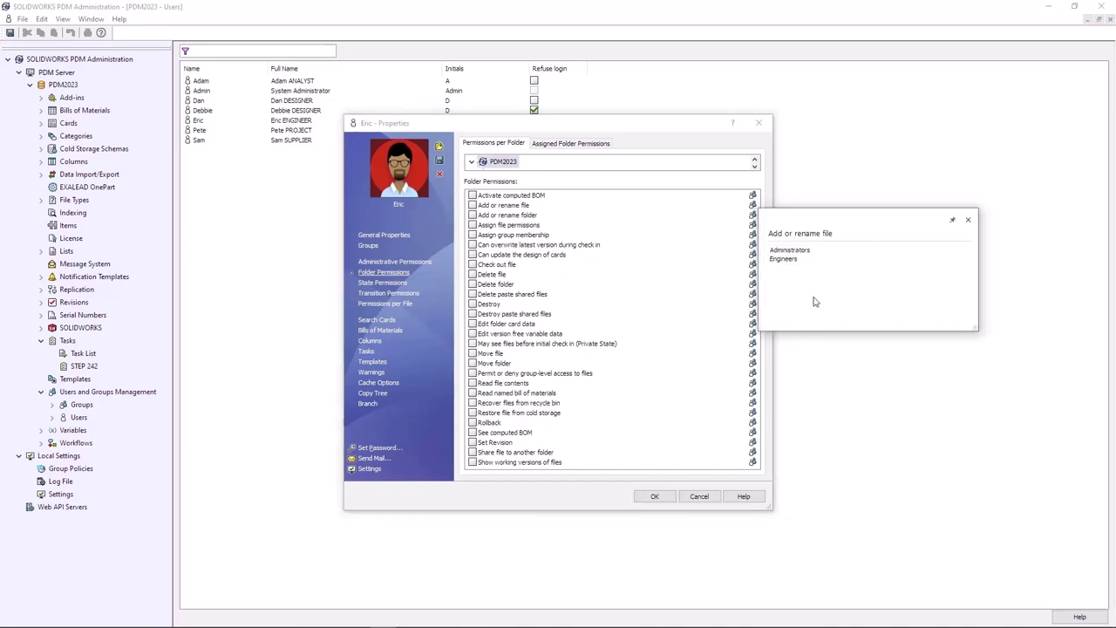
{"action": "left_click", "coordinate": [754, 425]}
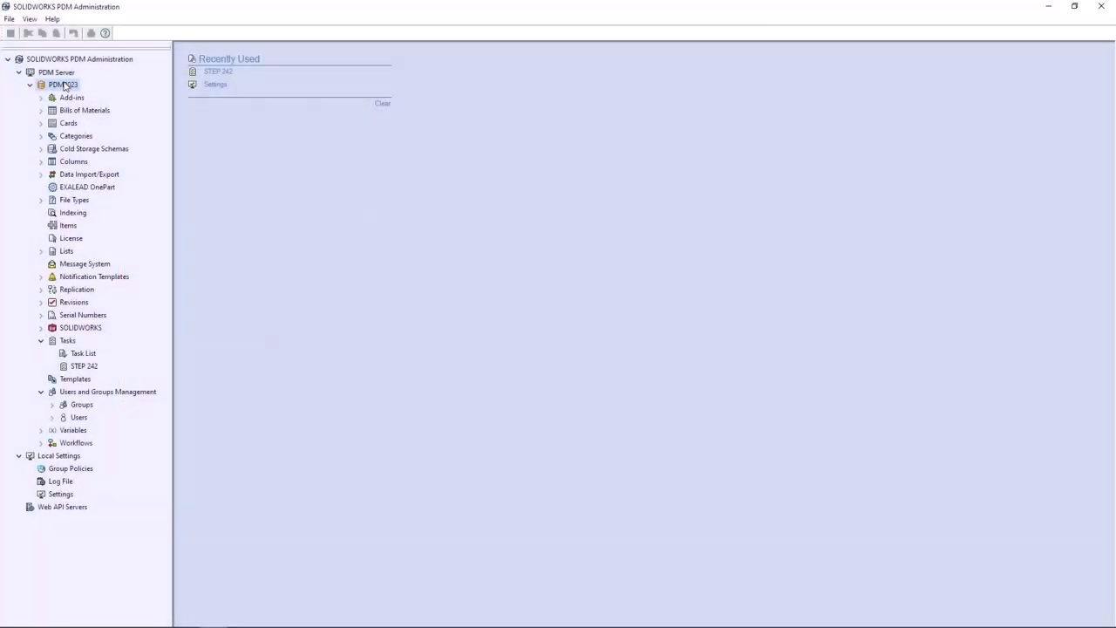
Open File Vault Properties for the PDM2023 vault
{"action": "right_click", "coordinate": [66, 86]}
{"action": "left_click", "coordinate": [74, 91]}
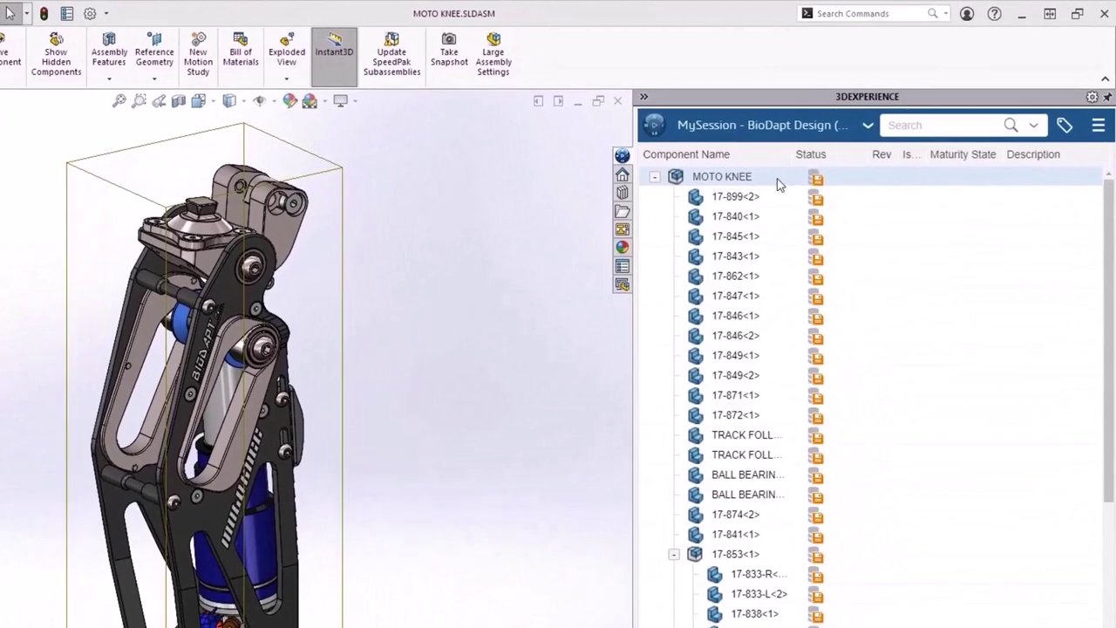
Save MOTO KNEE to 3DEXPERIENCE with the MOTOKNEE bookmark applied to the top assembly
{"action": "right_click", "coordinate": [859, 140]}
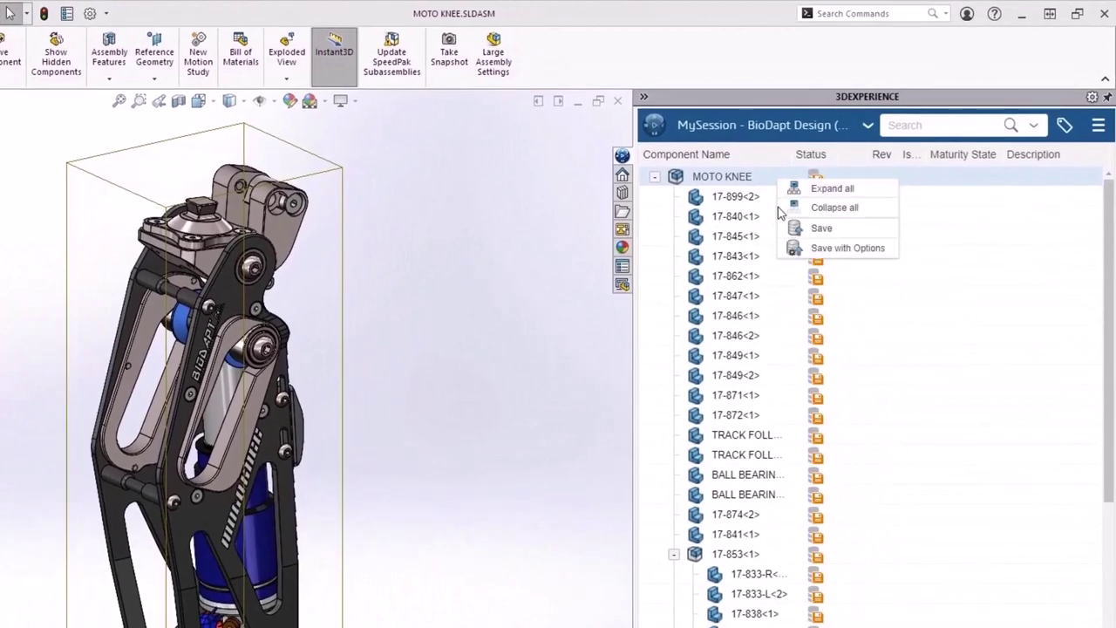
{"action": "left_click", "coordinate": [787, 251]}
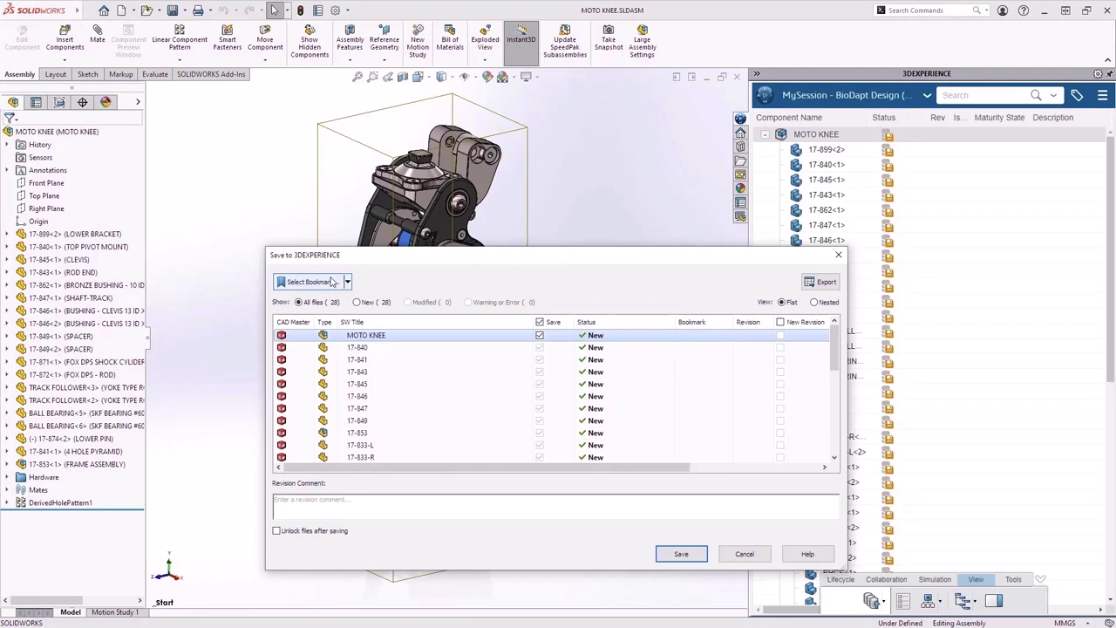
{"action": "left_click", "coordinate": [331, 281]}
{"action": "left_click", "coordinate": [279, 321]}
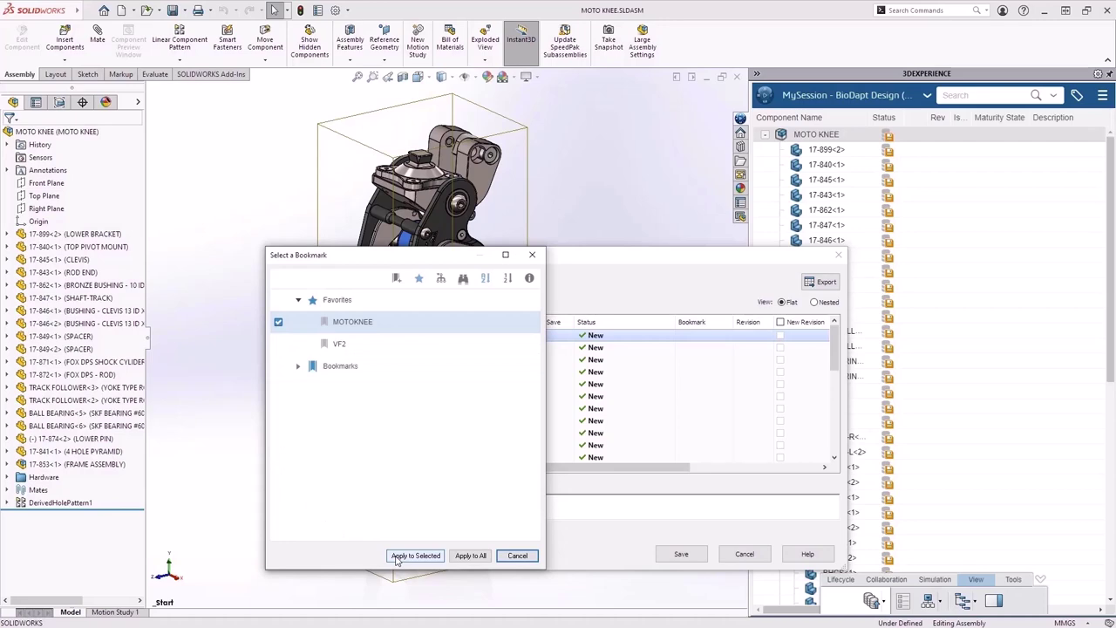
{"action": "left_click", "coordinate": [415, 555]}
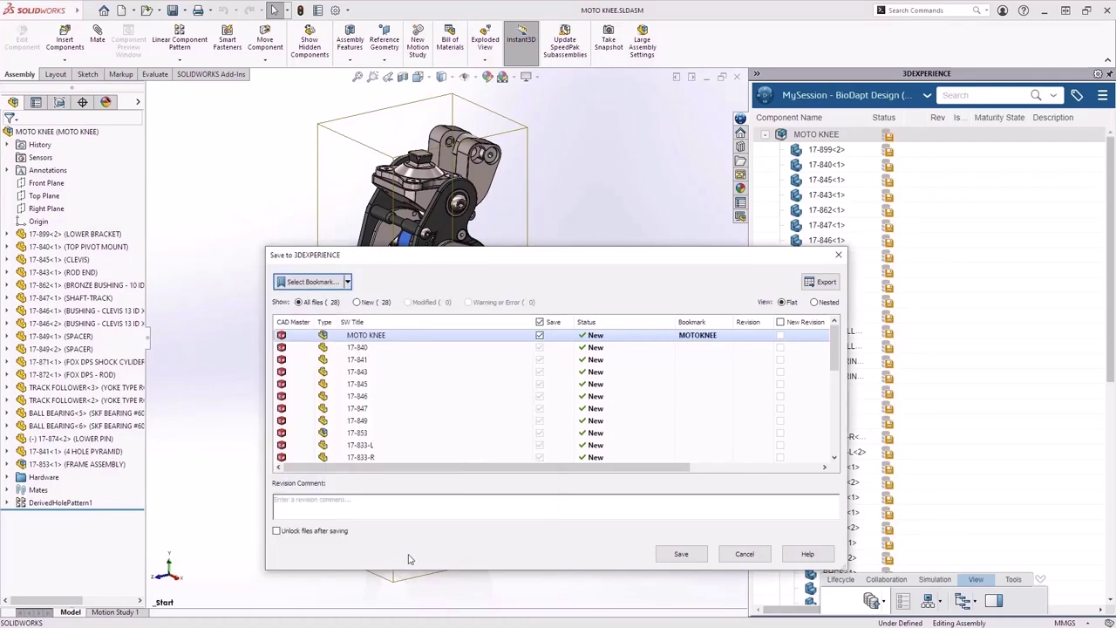
{"action": "left_click", "coordinate": [673, 555]}
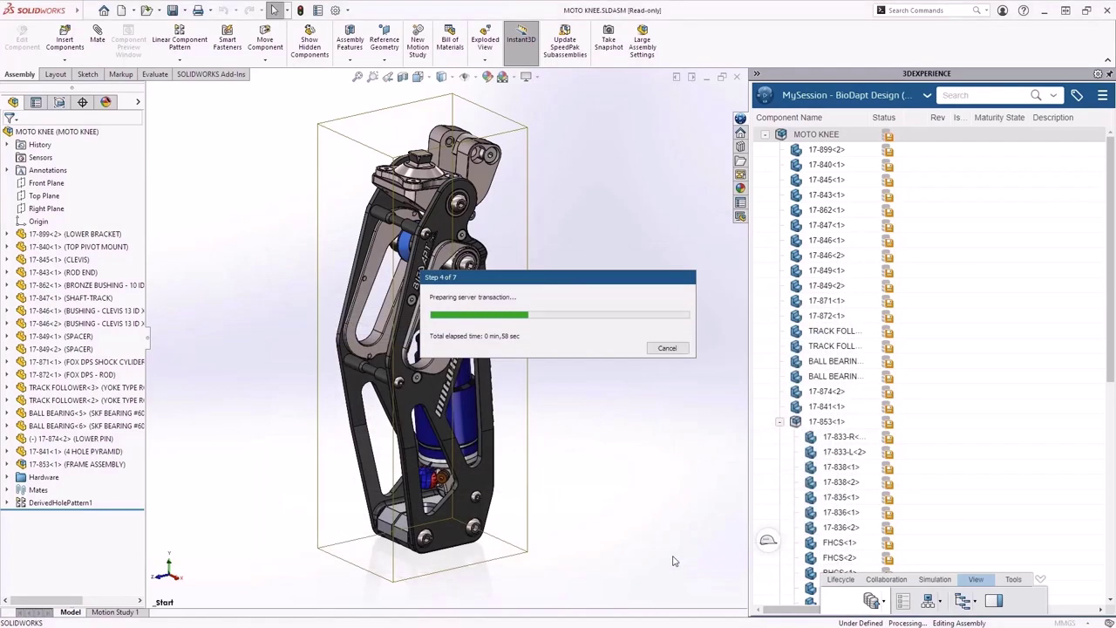
Change the MOTO KNEE assembly's maturity to Released from the Lifecycle commands
{"action": "left_click", "coordinate": [994, 602]}
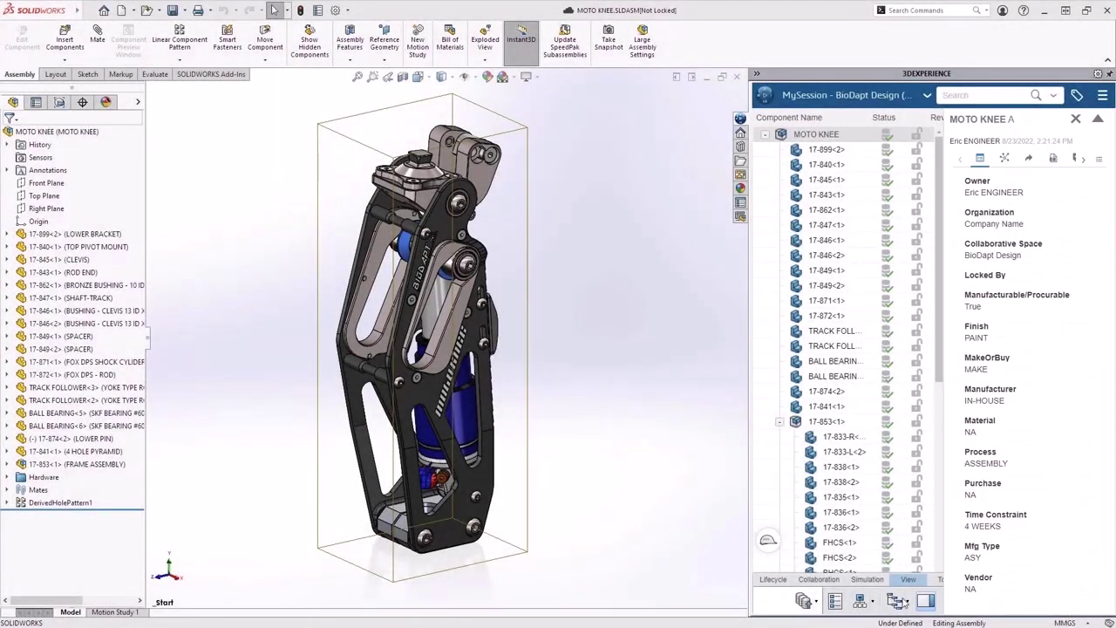
{"action": "left_click", "coordinate": [927, 601]}
{"action": "left_click", "coordinate": [838, 581]}
{"action": "left_click", "coordinate": [927, 602]}
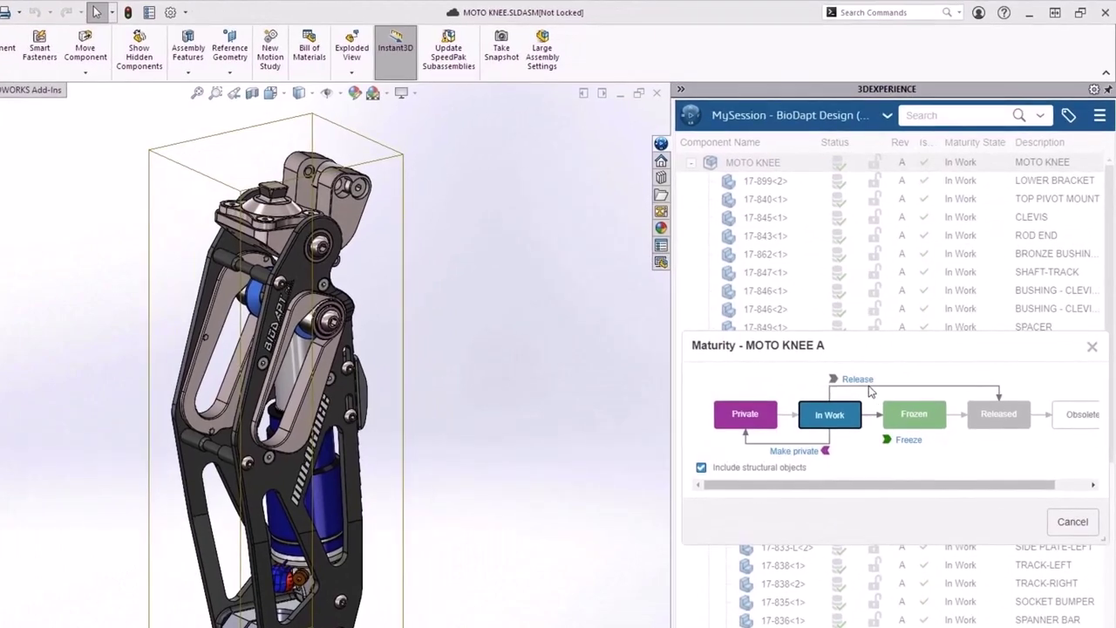
{"action": "left_click", "coordinate": [869, 389]}
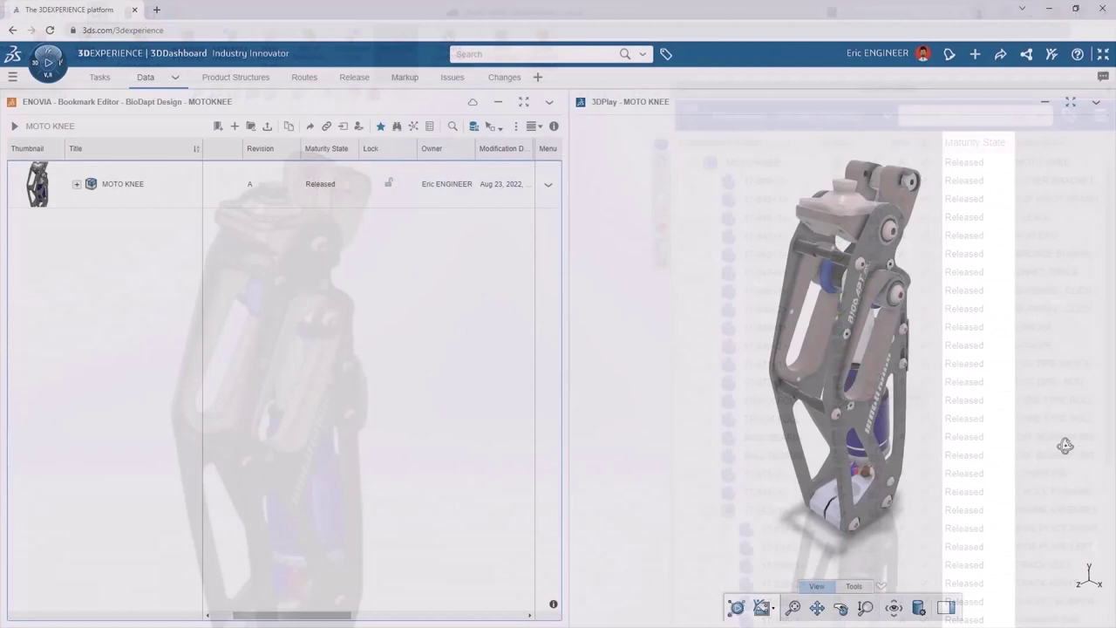
Orbit the released MOTO KNEE model in the 3DPlay viewer
{"action": "left_click_drag", "start_coordinate": [1055, 444], "coordinate": [558, 429]}
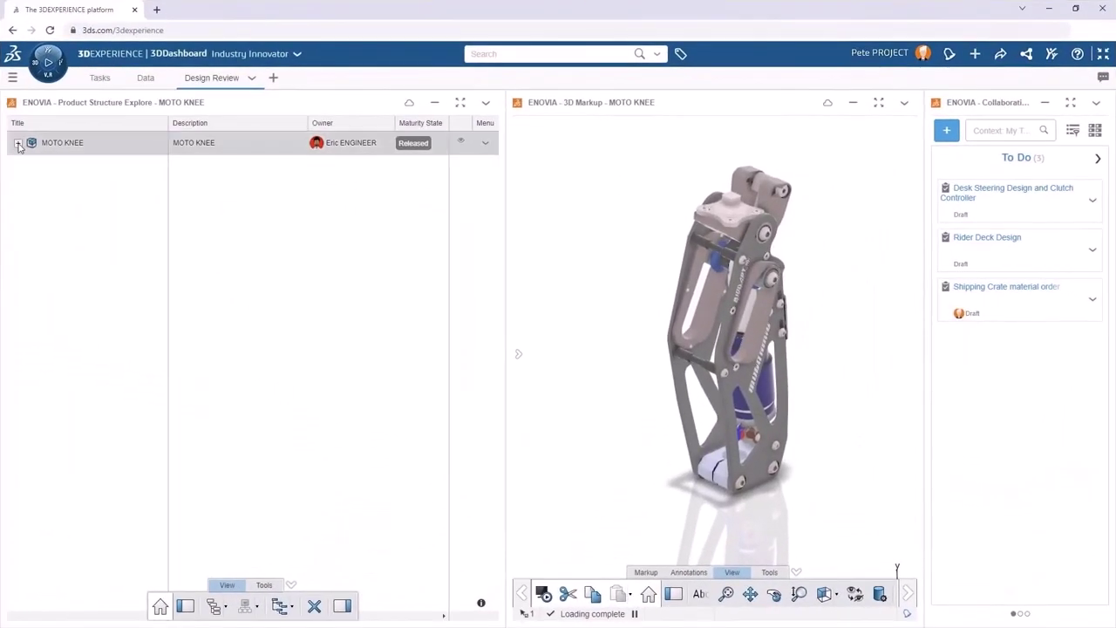
Expand MOTO KNEE to list its released parts in front view, briefly colouring them by Make or Buy
{"action": "left_click", "coordinate": [18, 144]}
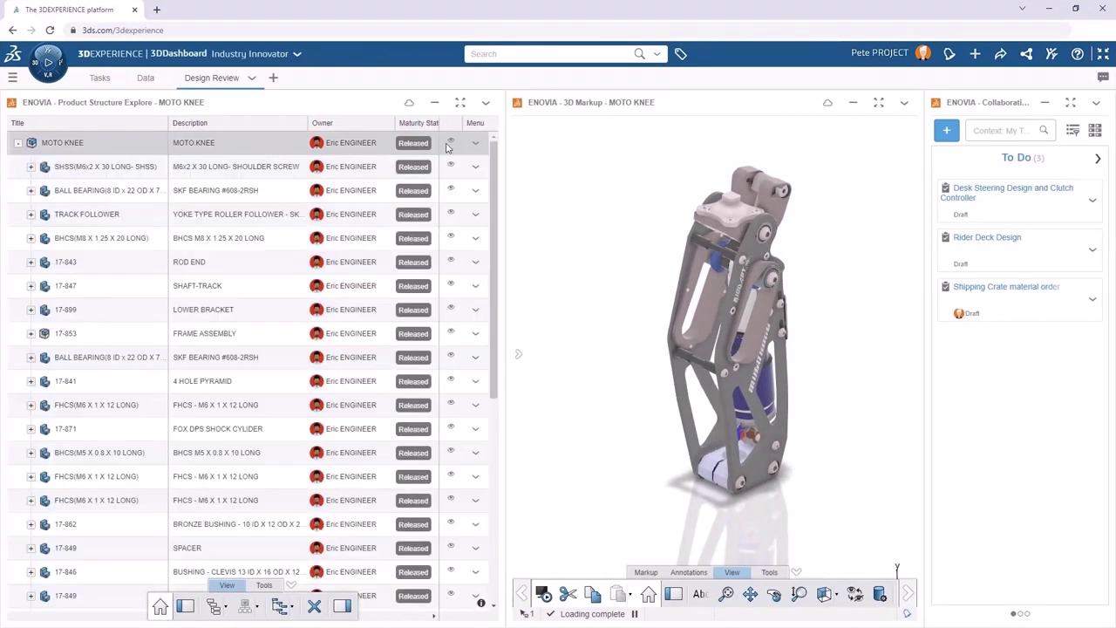
{"action": "left_click", "coordinate": [825, 594]}
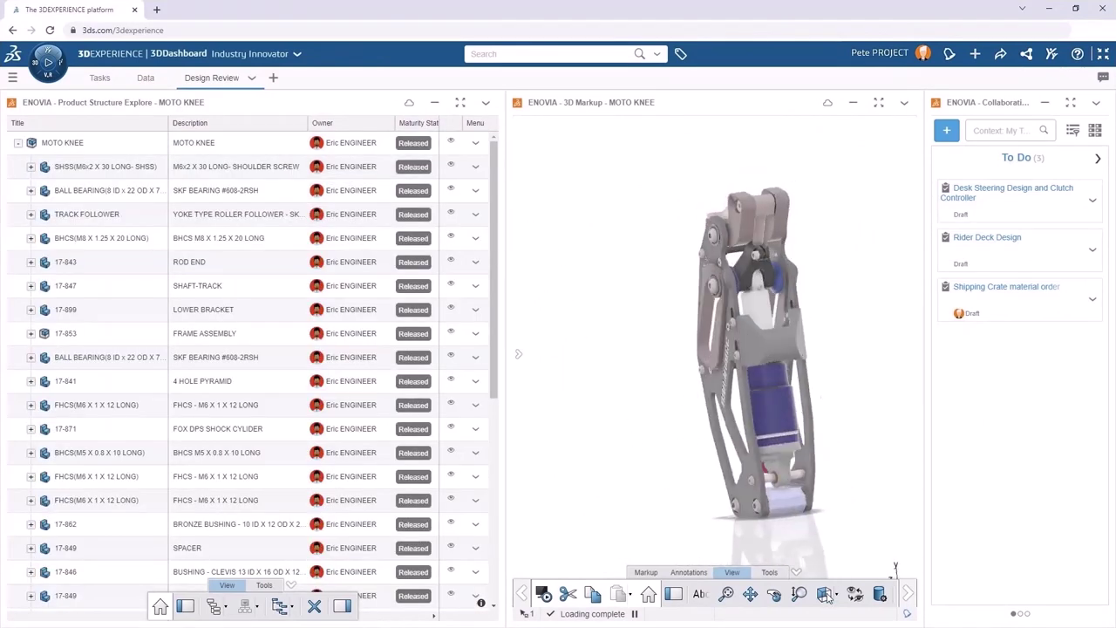
{"action": "left_click", "coordinate": [679, 54]}
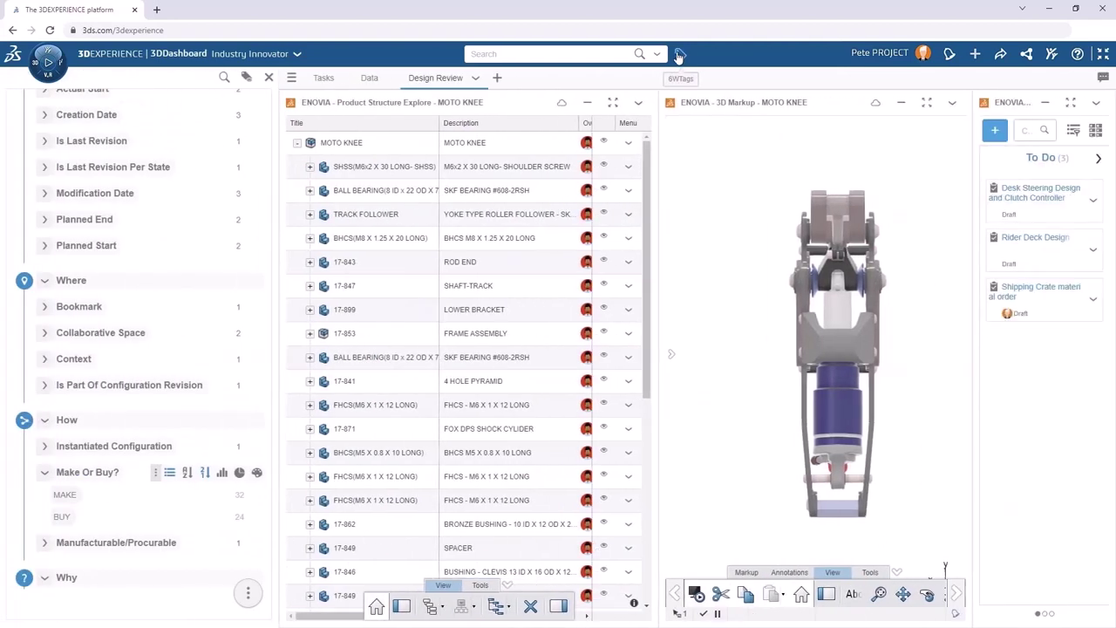
{"action": "left_click", "coordinate": [257, 472]}
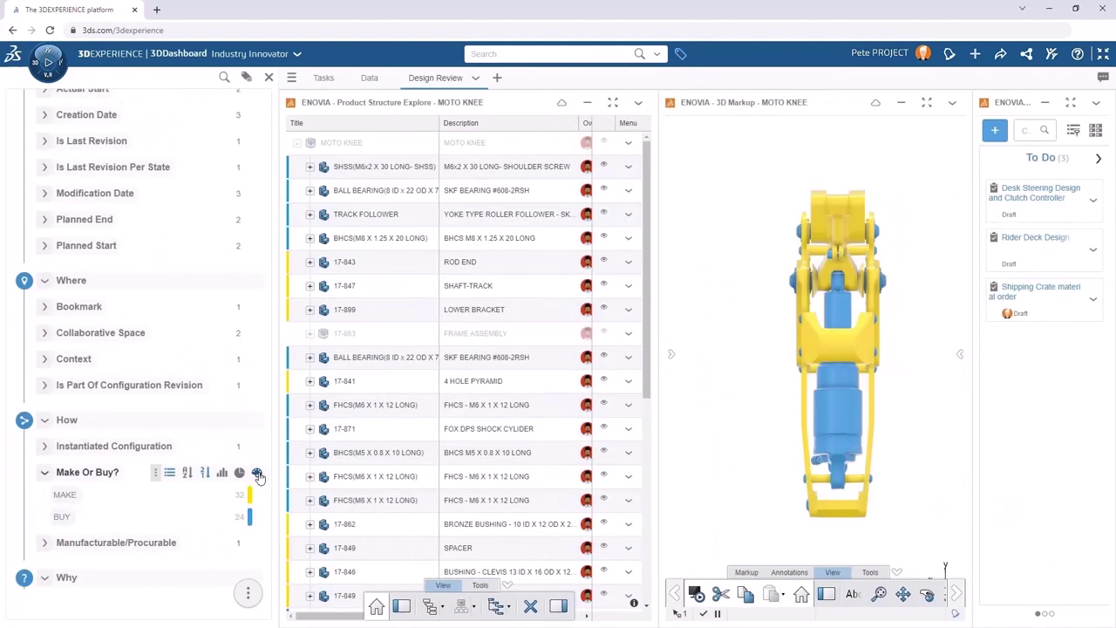
{"action": "left_click", "coordinate": [256, 472]}
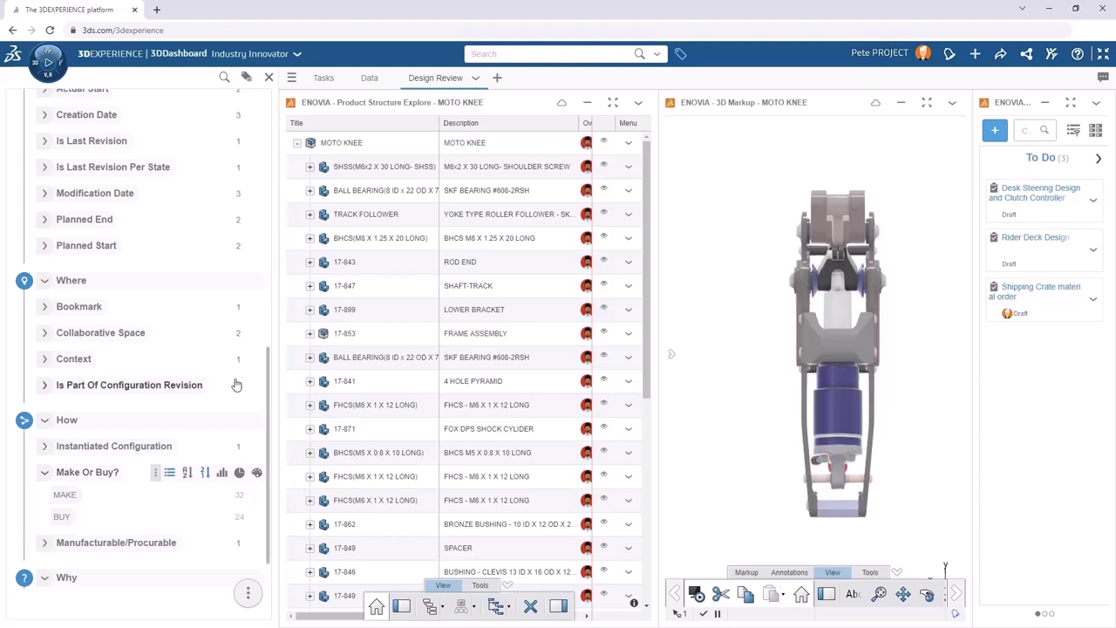
{"action": "left_click", "coordinate": [270, 77]}
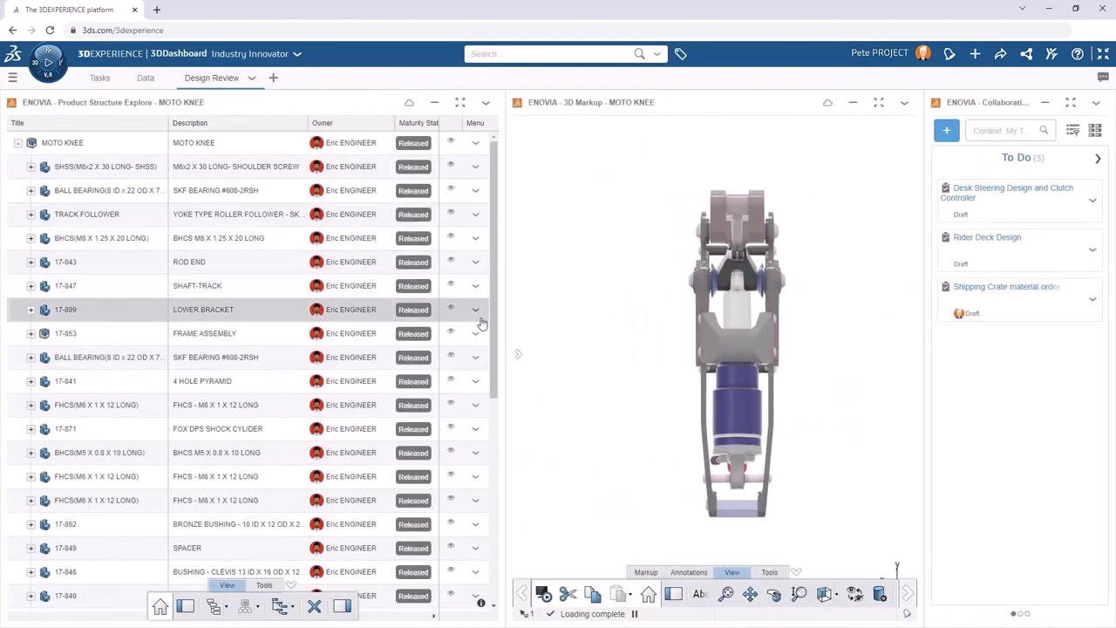
Open saved markup 2 for a close-up of the knee's lower joint
{"action": "left_click", "coordinate": [518, 358]}
{"action": "left_click", "coordinate": [561, 301]}
{"action": "left_click", "coordinate": [521, 353]}
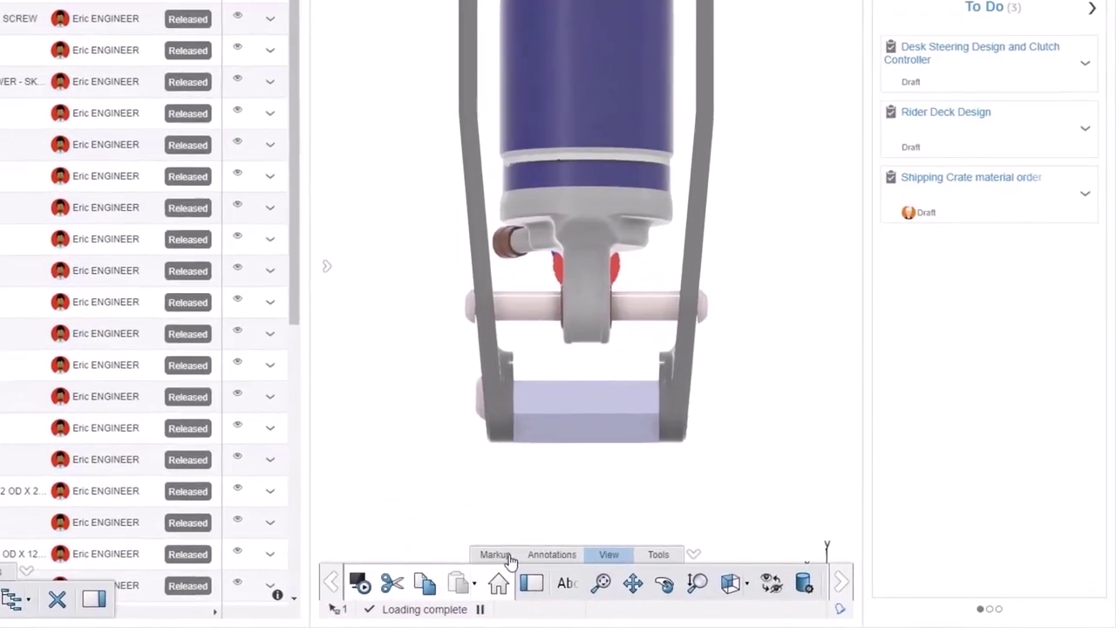
Draw two red rectangles around the lower pin near the M6 shoulder screw
{"action": "left_click", "coordinate": [511, 559]}
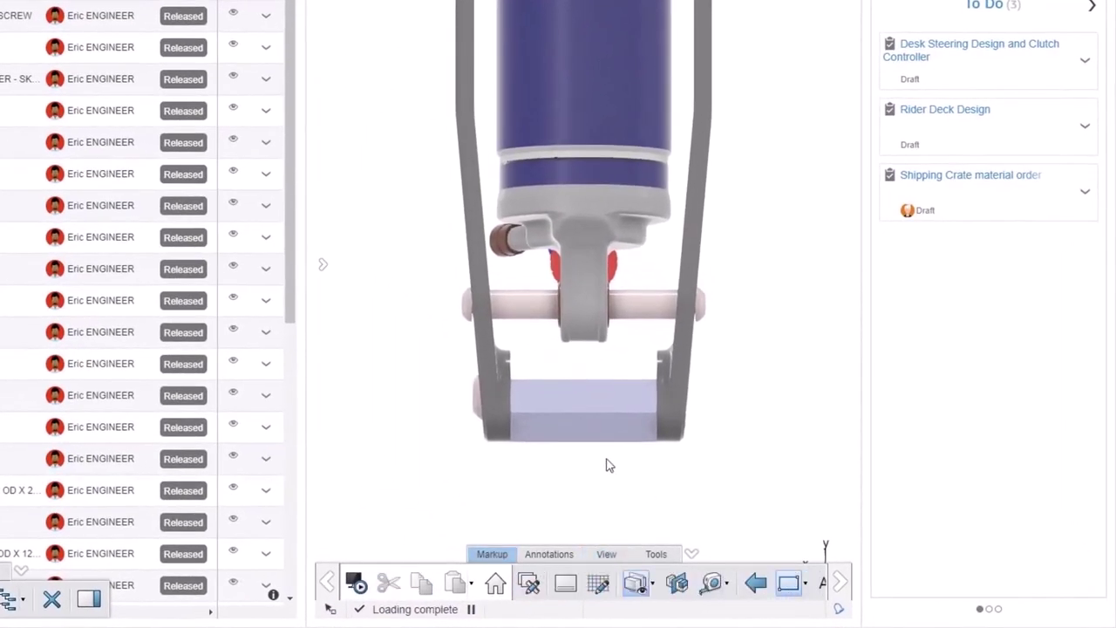
{"action": "left_click_drag", "start_coordinate": [509, 381], "coordinate": [561, 255]}
{"action": "left_click_drag", "start_coordinate": [659, 380], "coordinate": [607, 255]}
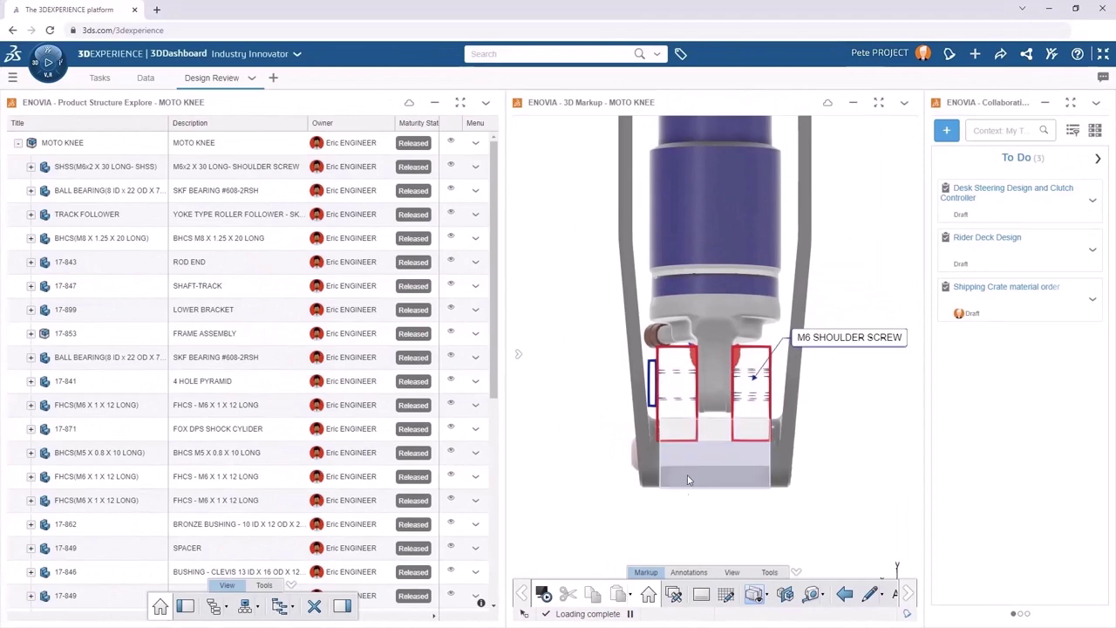
Create a new To Do task titled 'Changes Per Supplier'
{"action": "left_click", "coordinate": [648, 594]}
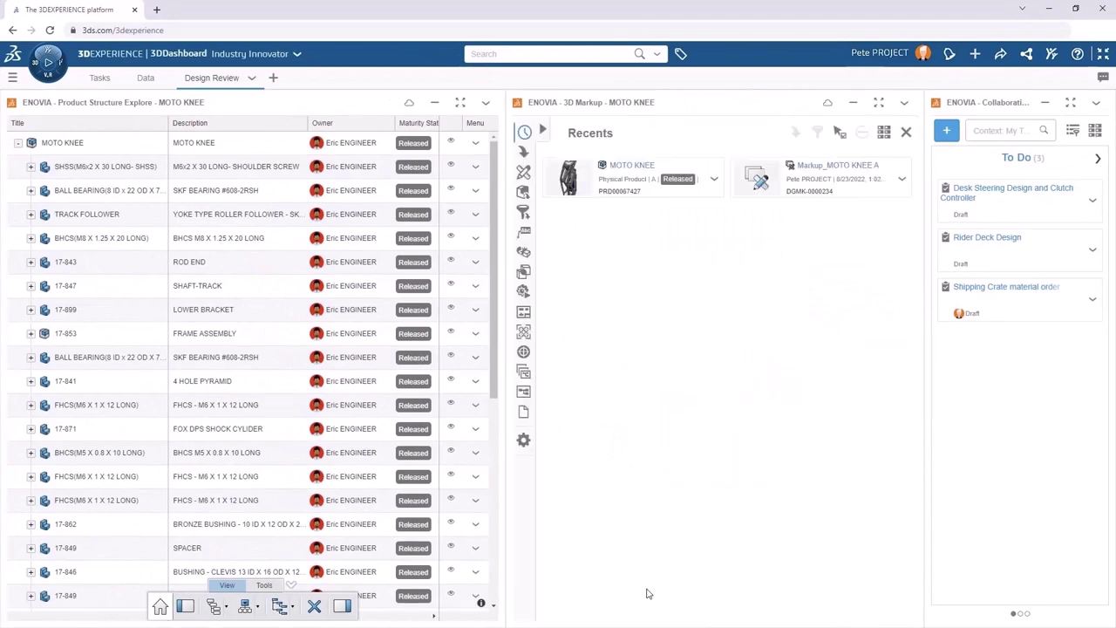
{"action": "left_click", "coordinate": [946, 130]}
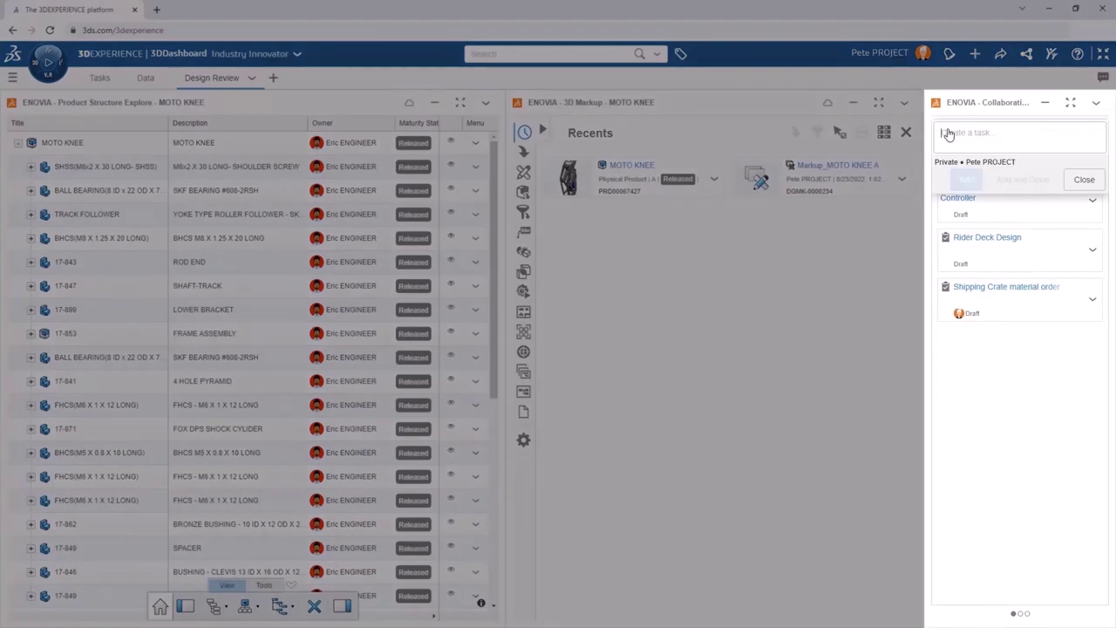
{"action": "type", "text": "Changes Per Supplier"}
{"action": "left_click", "coordinate": [1022, 179]}
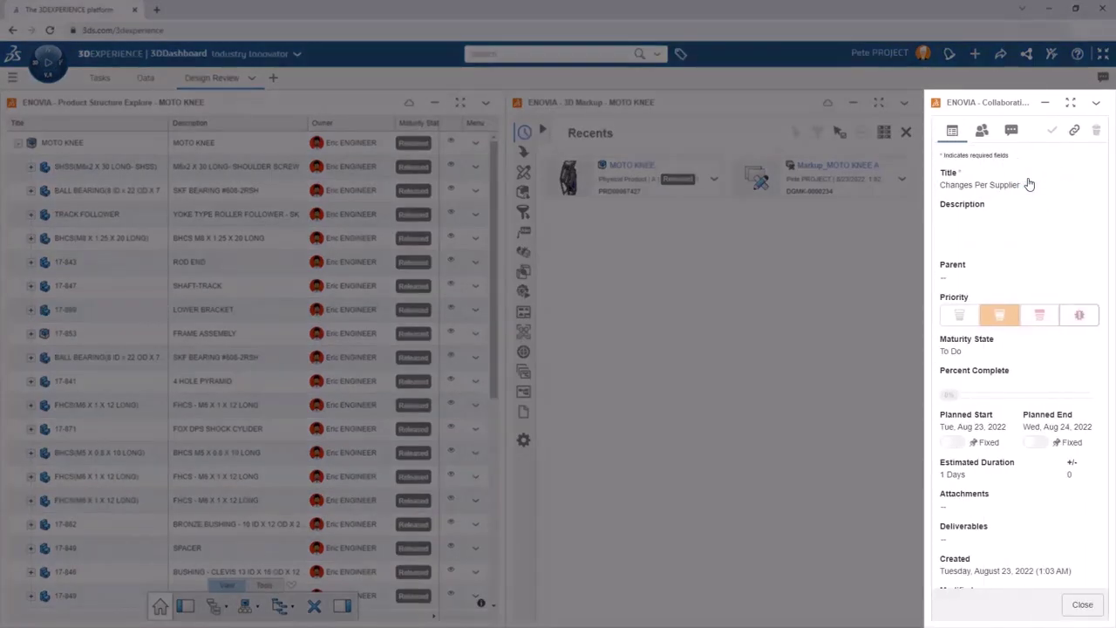
Assign the task to a colleague found through the assignee search
{"action": "left_click", "coordinate": [983, 131]}
{"action": "left_click", "coordinate": [1041, 176]}
{"action": "type", "text": "eric"}
{"action": "left_click", "coordinate": [1003, 205]}
{"action": "left_click", "coordinate": [952, 130]}
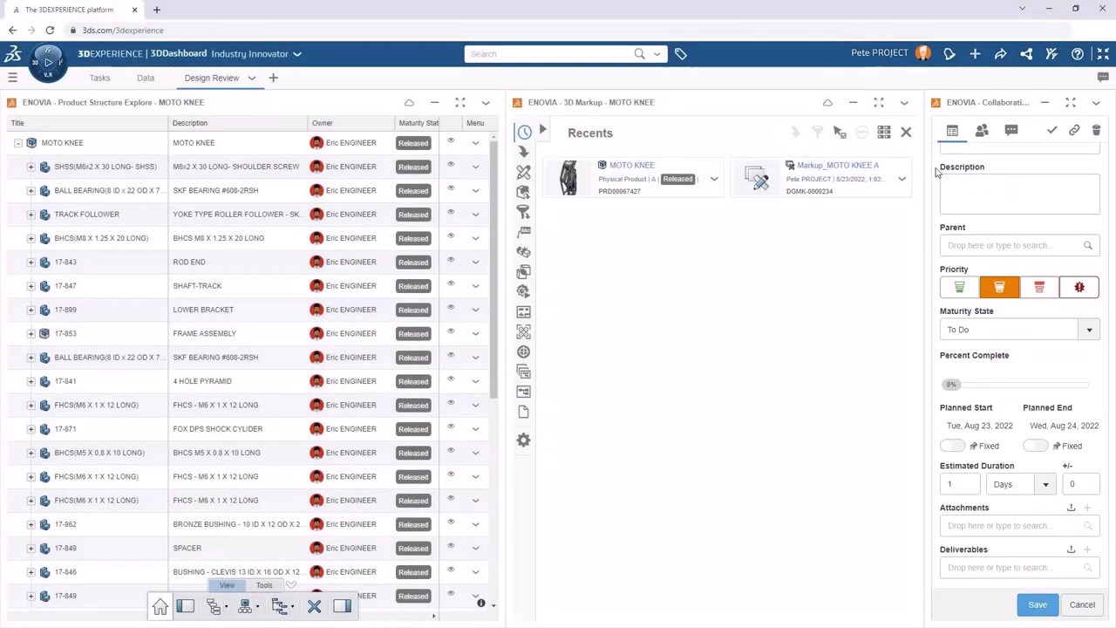
Attach the MOTO KNEE model and its markup to the task, then save and close it
{"action": "left_click", "coordinate": [632, 177]}
{"action": "left_click", "coordinate": [820, 177], "text": "ctrl"}
{"action": "left_click_drag", "start_coordinate": [819, 177], "coordinate": [974, 532]}
{"action": "left_click", "coordinate": [1038, 605]}
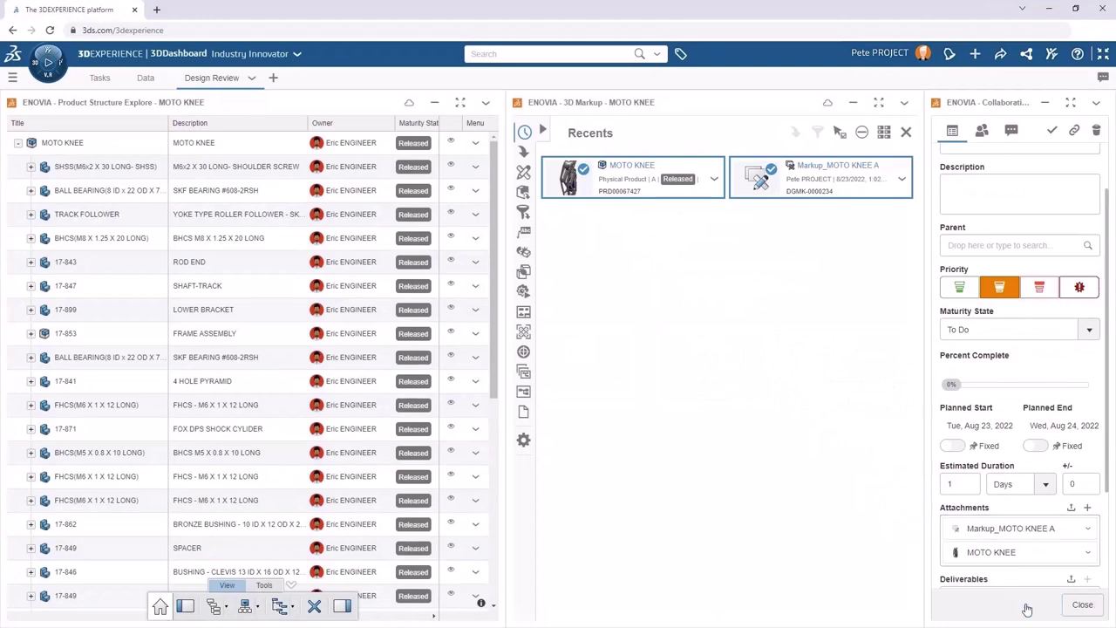
{"action": "left_click", "coordinate": [1065, 608]}
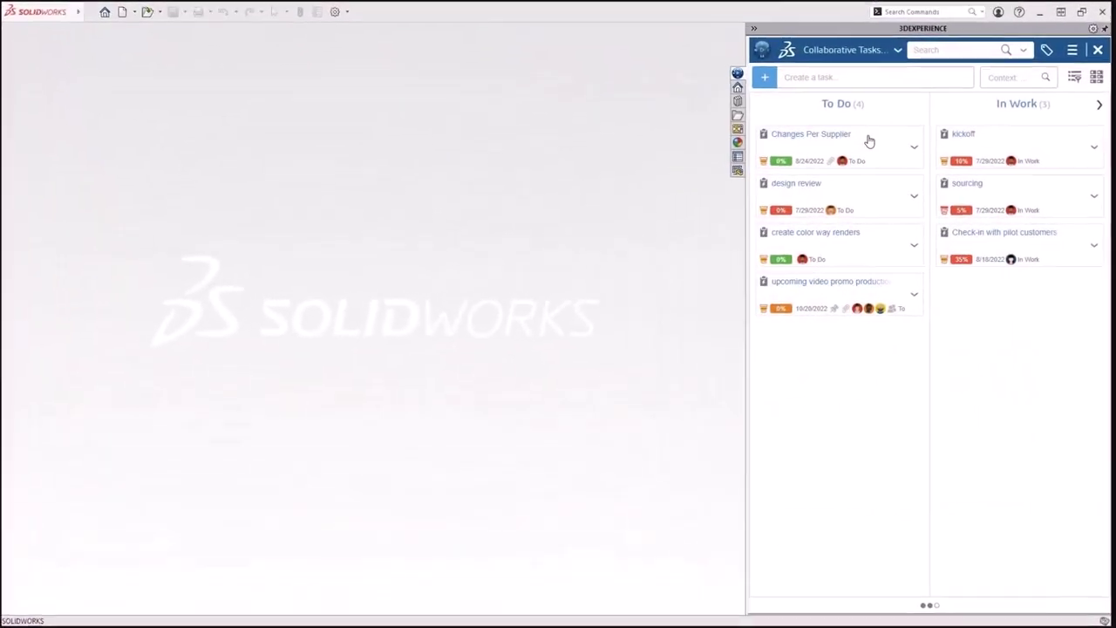
Move Changes Per Supplier to In Work and open its MOTO KNEE attachment in SOLIDWORKS
{"action": "left_click_drag", "start_coordinate": [872, 142], "coordinate": [1059, 137]}
{"action": "left_click", "coordinate": [1059, 137]}
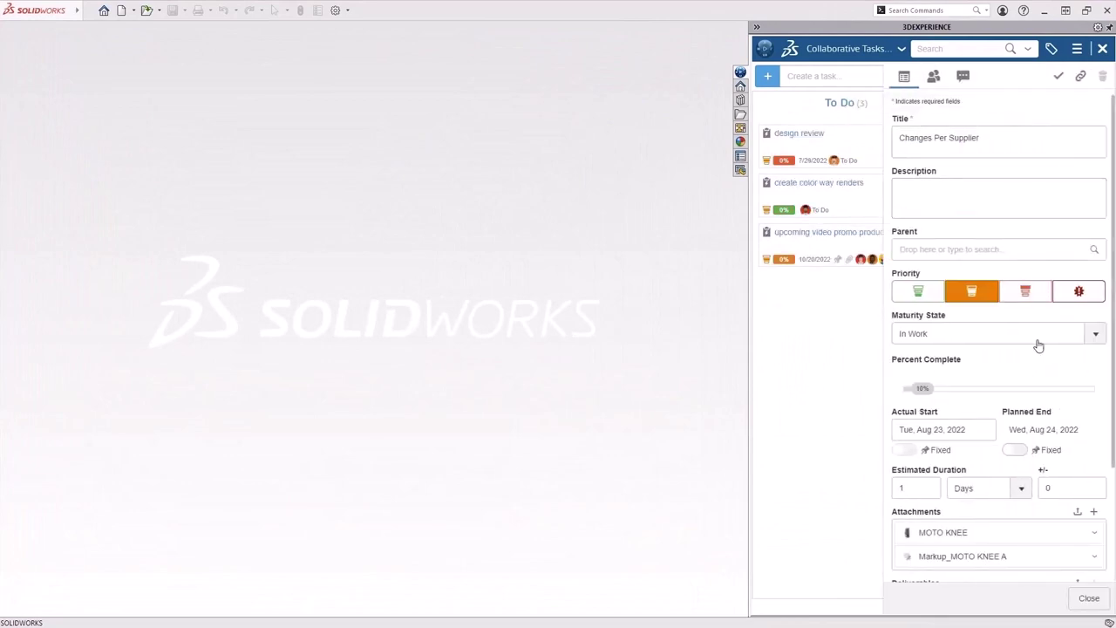
{"action": "left_click_drag", "start_coordinate": [984, 535], "coordinate": [584, 509]}
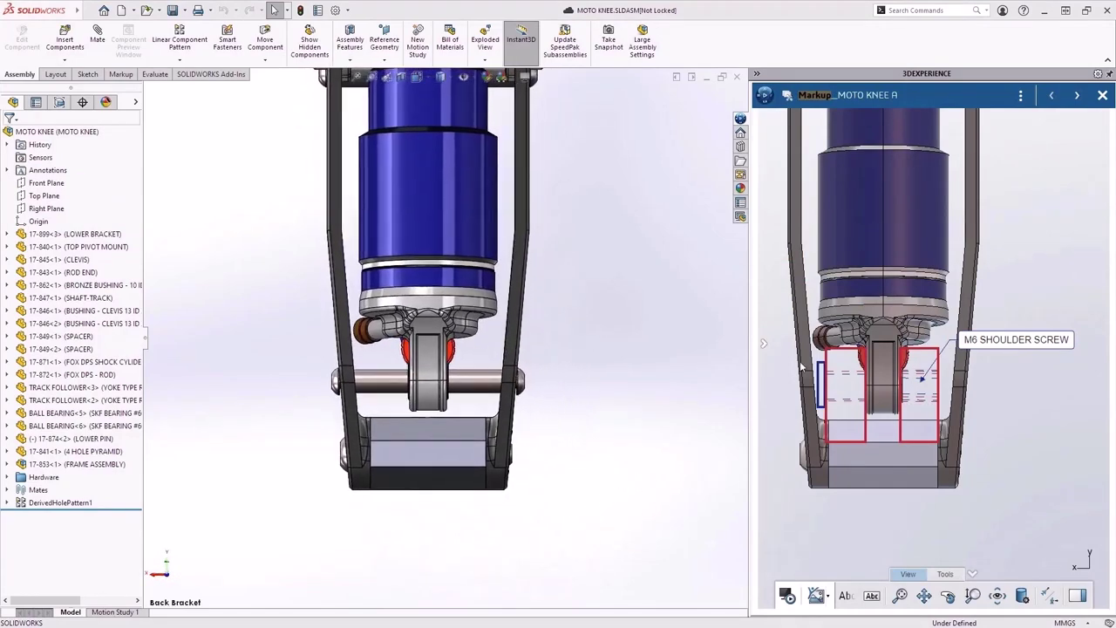
Revise MOTO KNEE and LOWER BRACKET 17-899 to revision B, commenting 'Bracket Design Change'
{"action": "left_click", "coordinate": [1103, 95]}
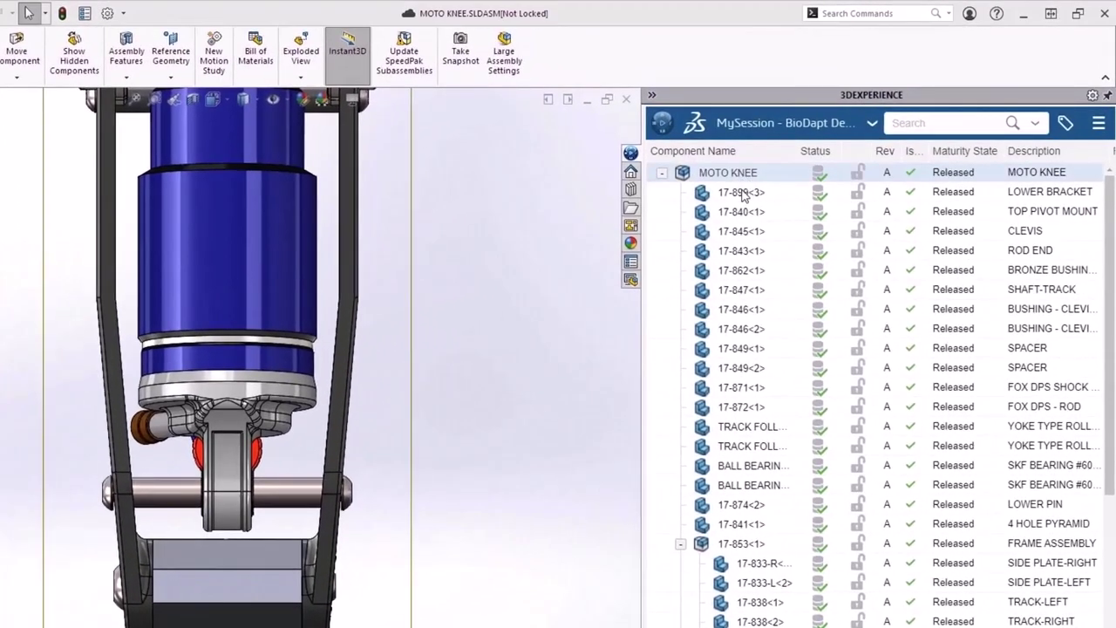
{"action": "left_click", "coordinate": [829, 149]}
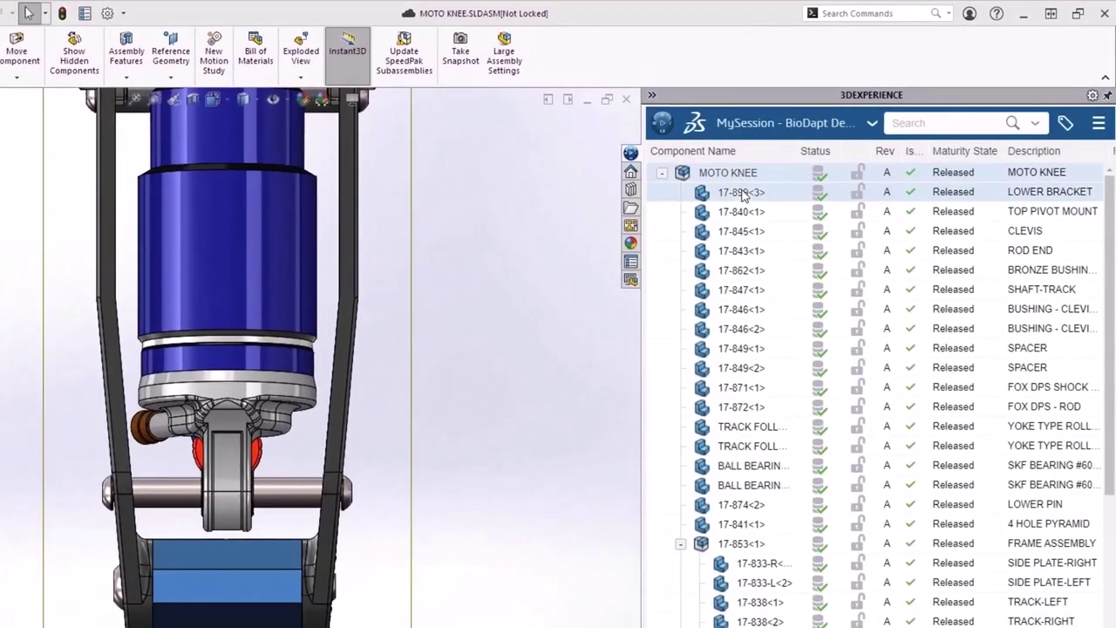
{"action": "right_click", "coordinate": [742, 194]}
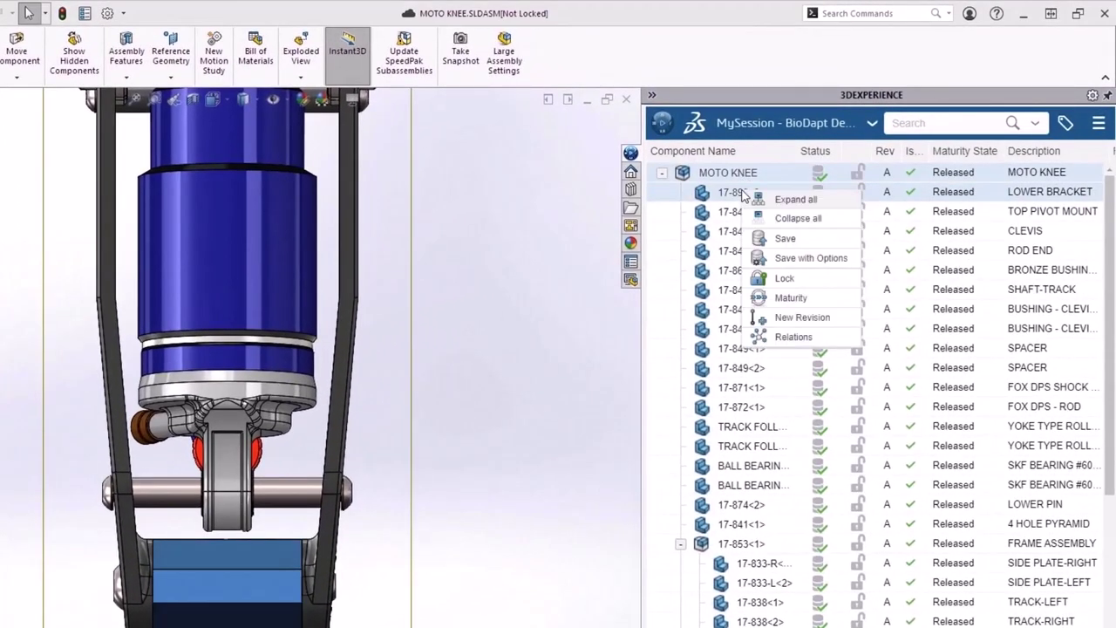
{"action": "left_click", "coordinate": [752, 319]}
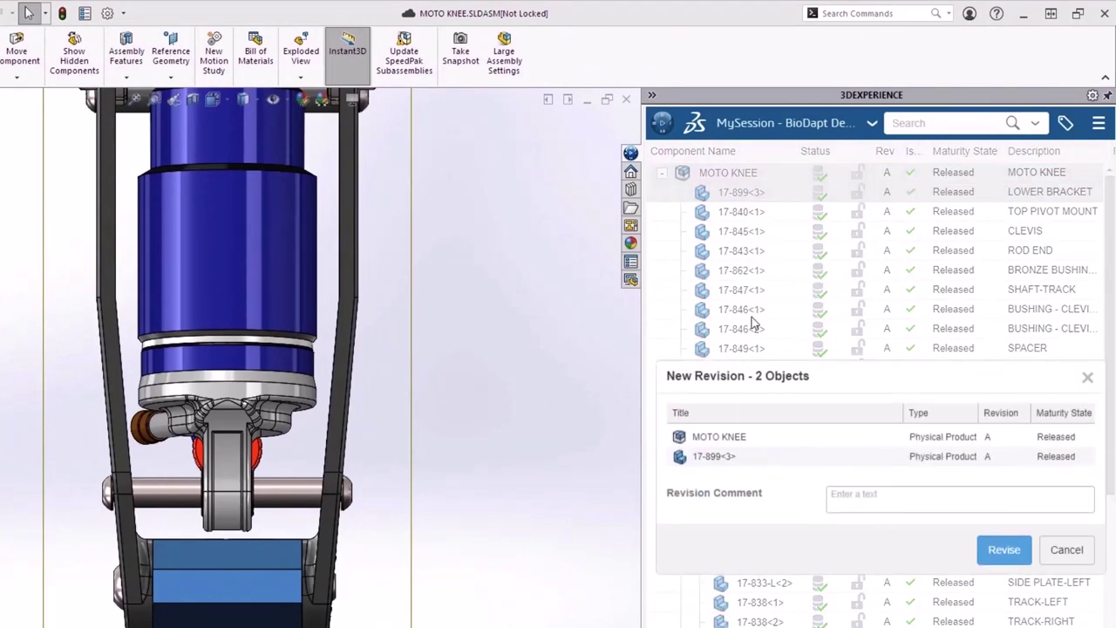
{"action": "left_click", "coordinate": [959, 496]}
{"action": "type", "text": "Bracket Design Change"}
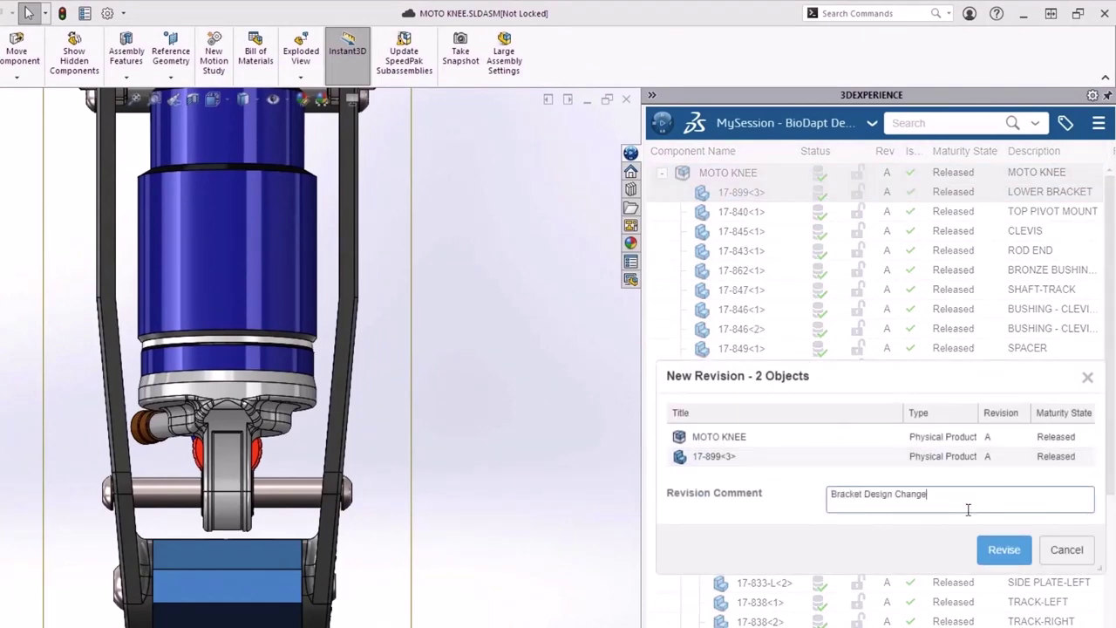
{"action": "left_click", "coordinate": [984, 562]}
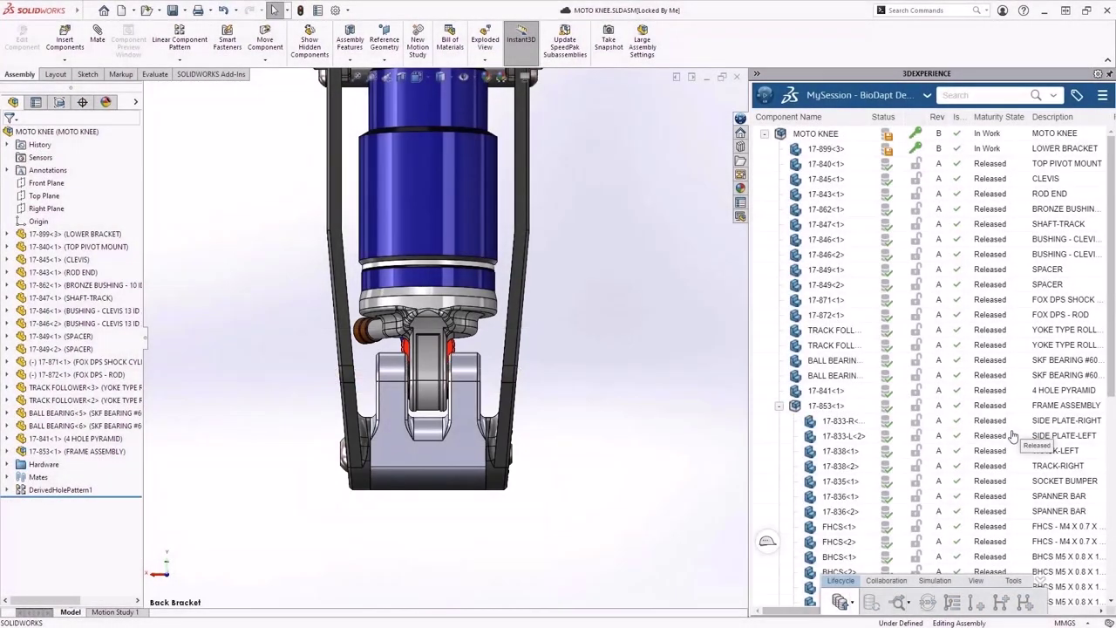
Insert the SHSS M6x1 X 25 LONG-LOW PROFILE screw from a recent search into MOTO KNEE
{"action": "left_click", "coordinate": [945, 96]}
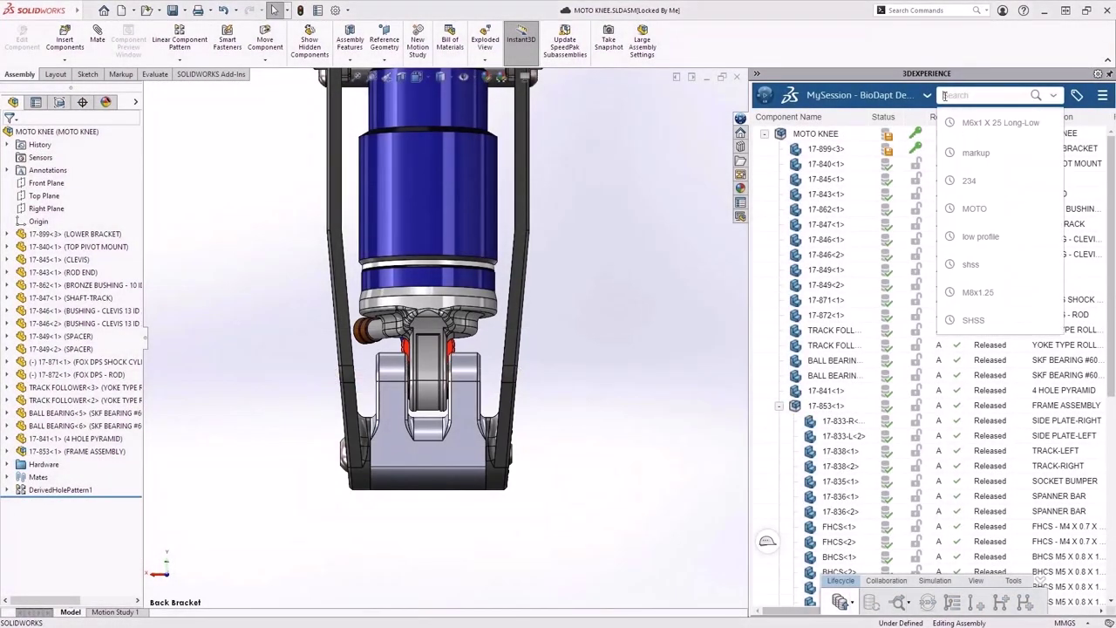
{"action": "left_click", "coordinate": [947, 123]}
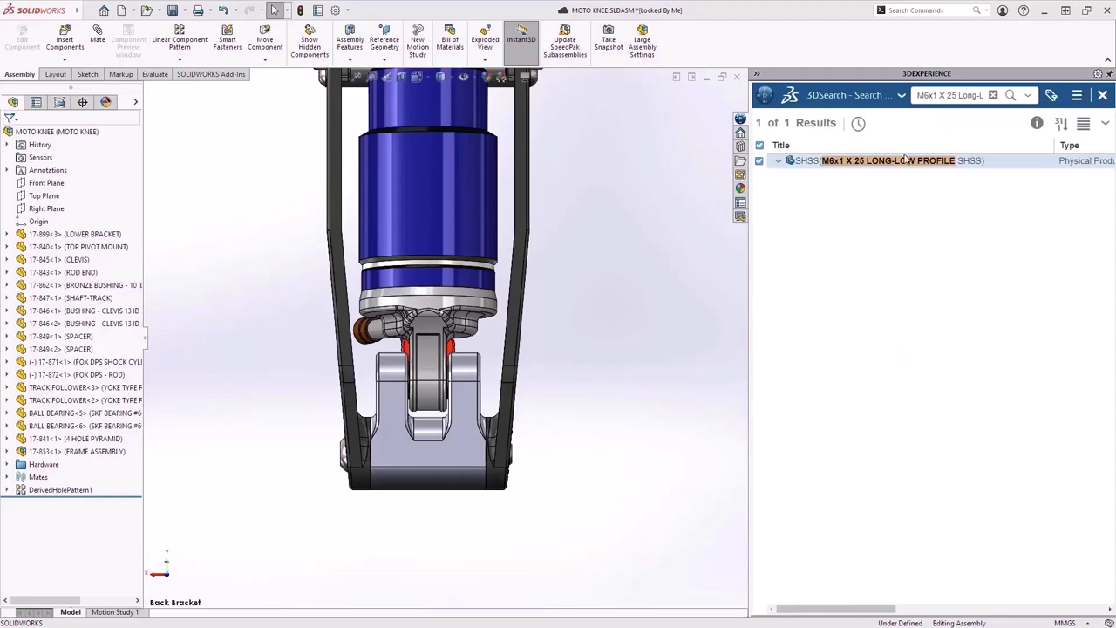
{"action": "left_click_drag", "start_coordinate": [904, 161], "coordinate": [626, 381]}
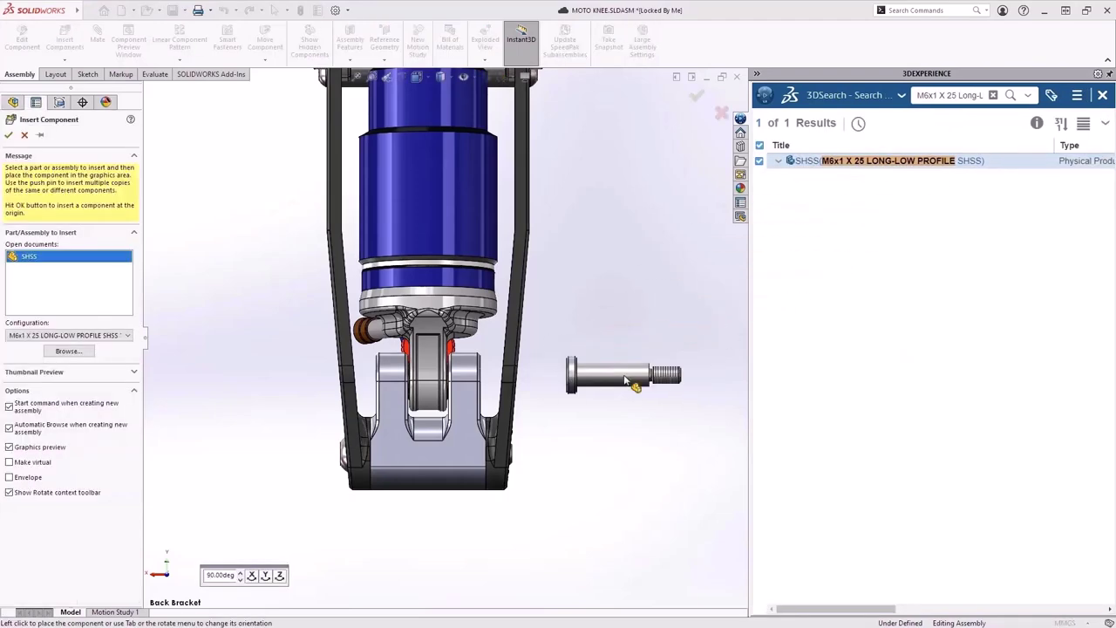
{"action": "left_click", "coordinate": [624, 380]}
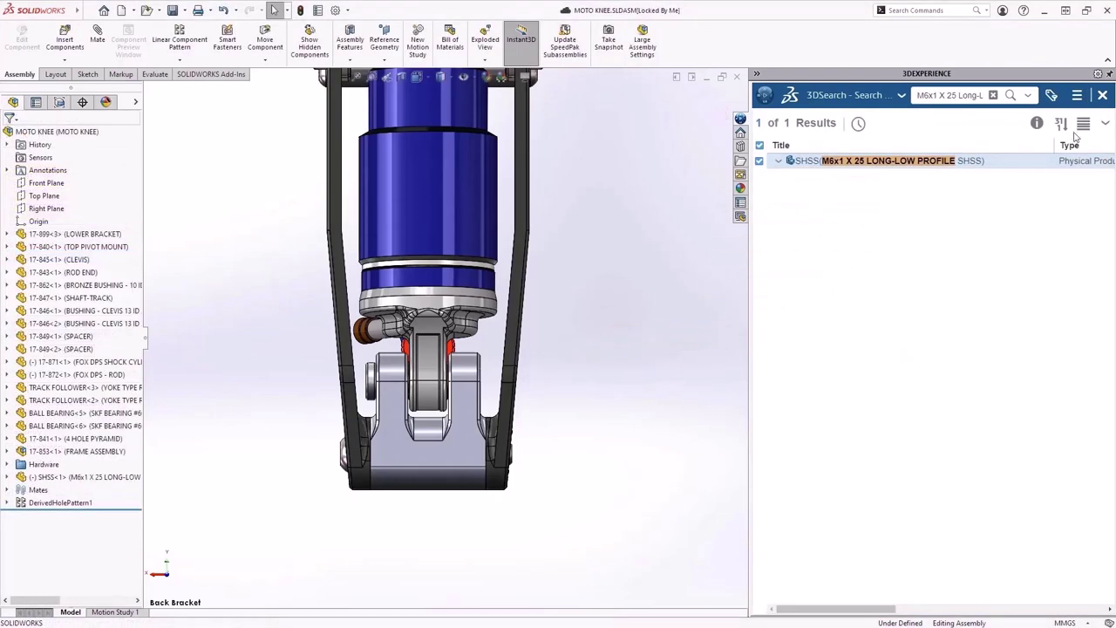
{"action": "left_click", "coordinate": [1103, 94]}
Release MOTO KNEE with all its components and switch the panel to Collaborative Tasks
{"action": "right_click", "coordinate": [836, 136]}
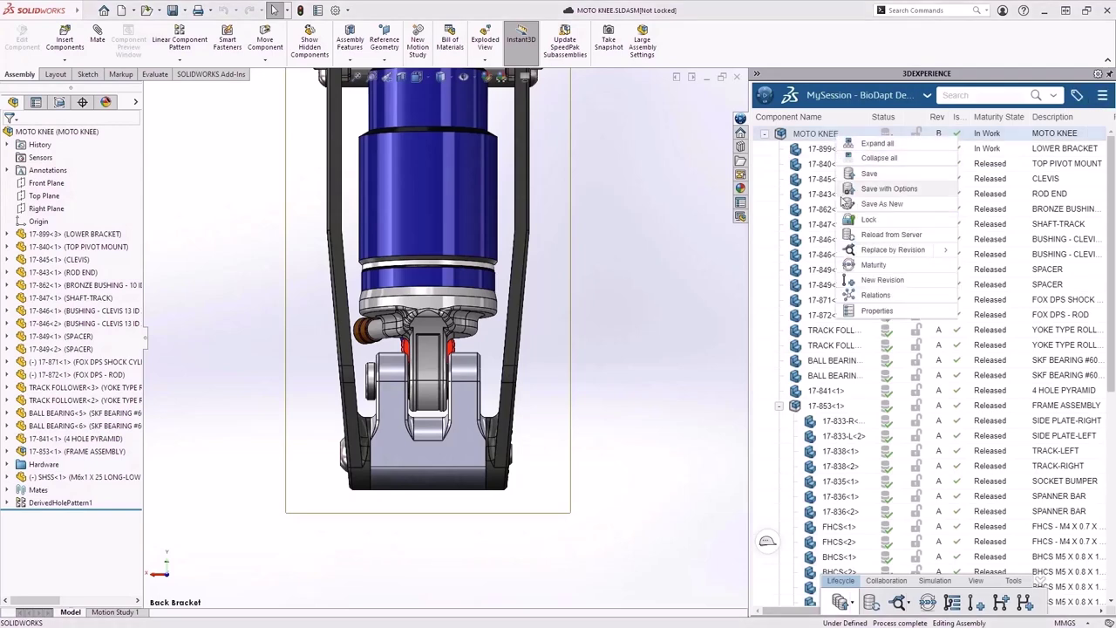
{"action": "left_click", "coordinate": [873, 264]}
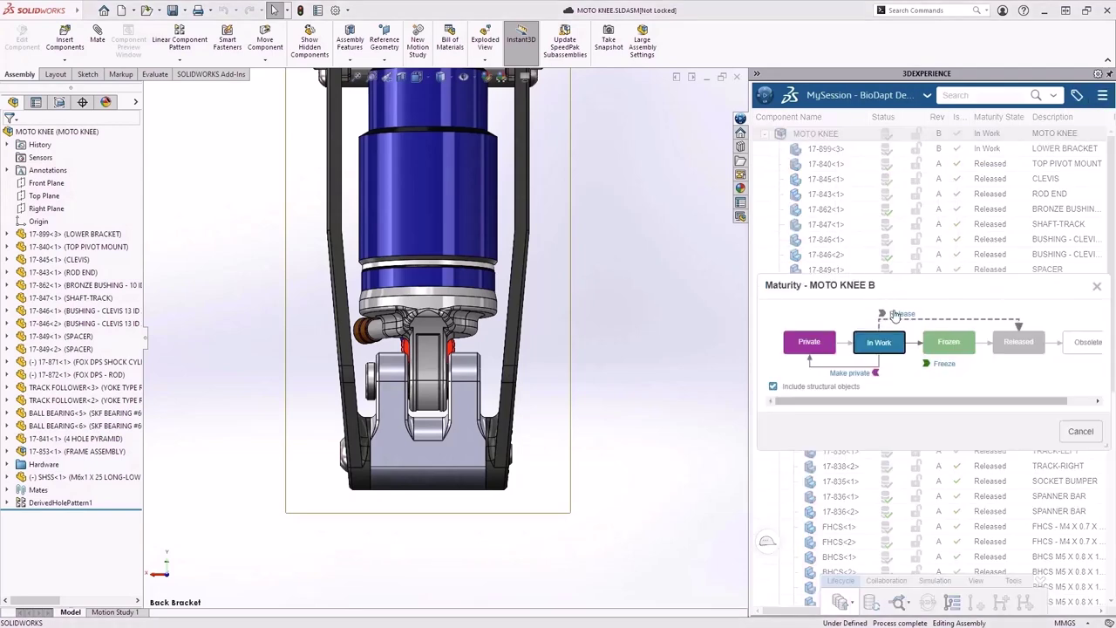
{"action": "left_click", "coordinate": [896, 314]}
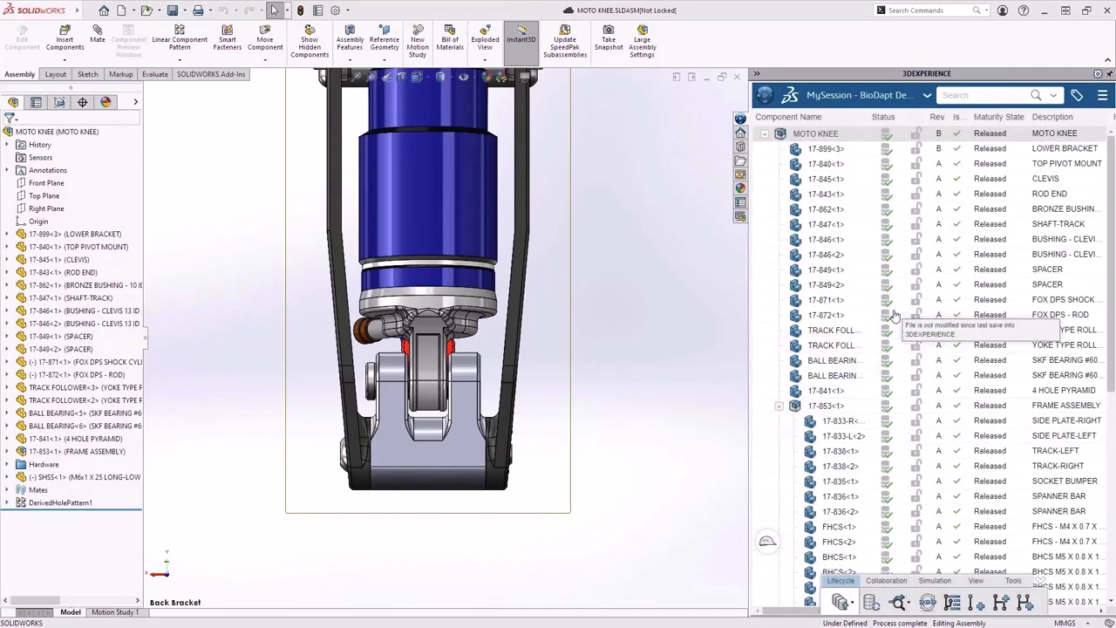
{"action": "left_click", "coordinate": [863, 95]}
{"action": "left_click", "coordinate": [907, 145]}
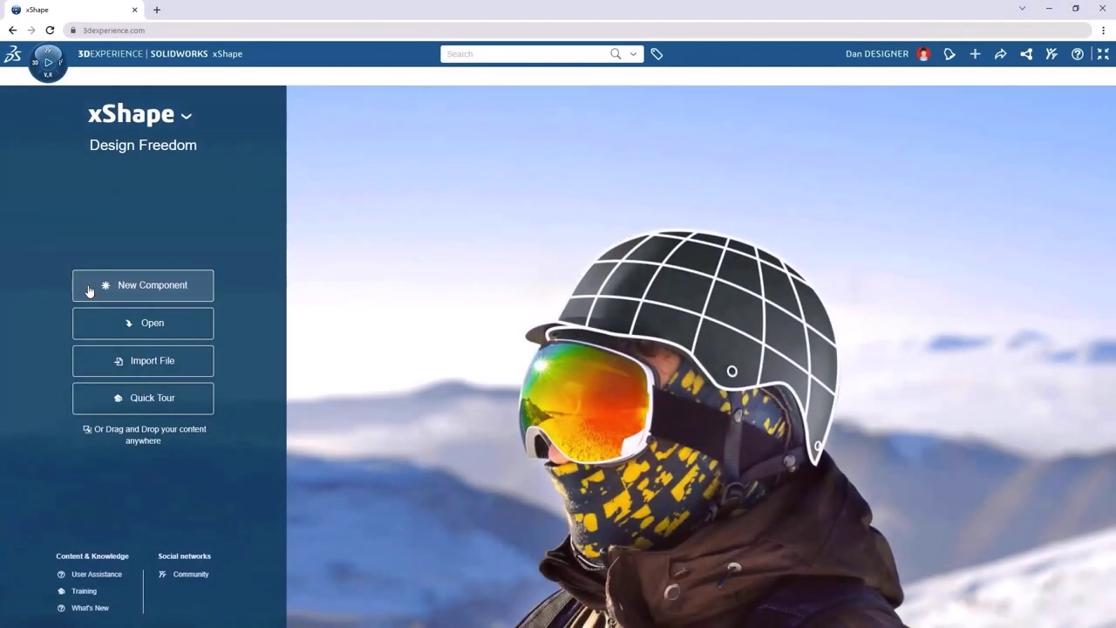
Create the Sea Scooter Shape component and place a QuadBall over the sketched scooter
{"action": "left_click", "coordinate": [88, 289]}
{"action": "left_click", "coordinate": [697, 276]}
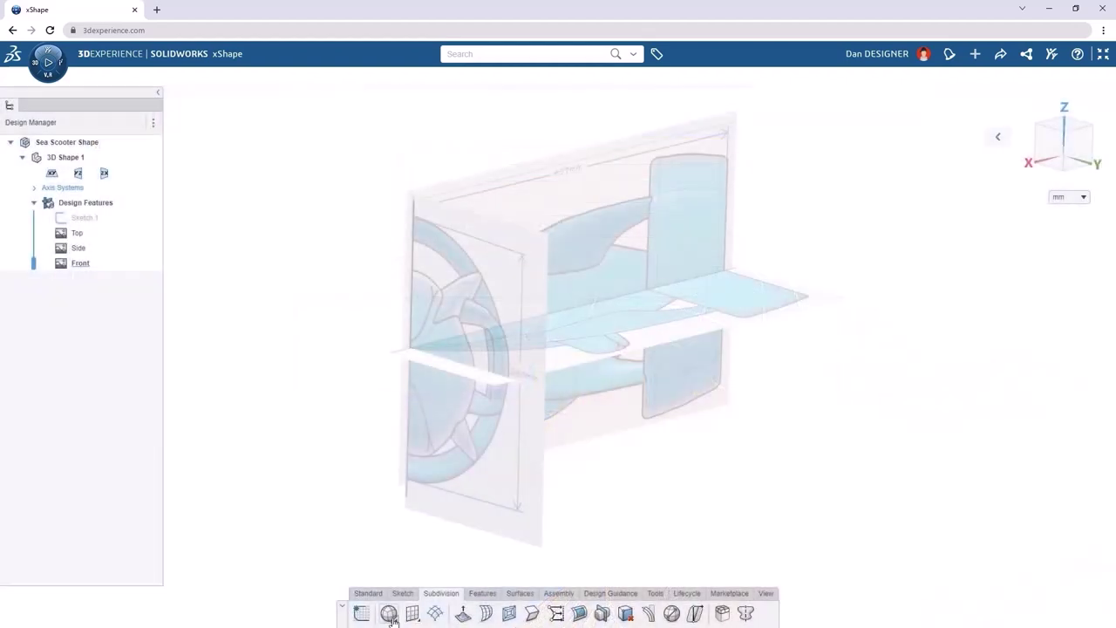
{"action": "left_click", "coordinate": [390, 616]}
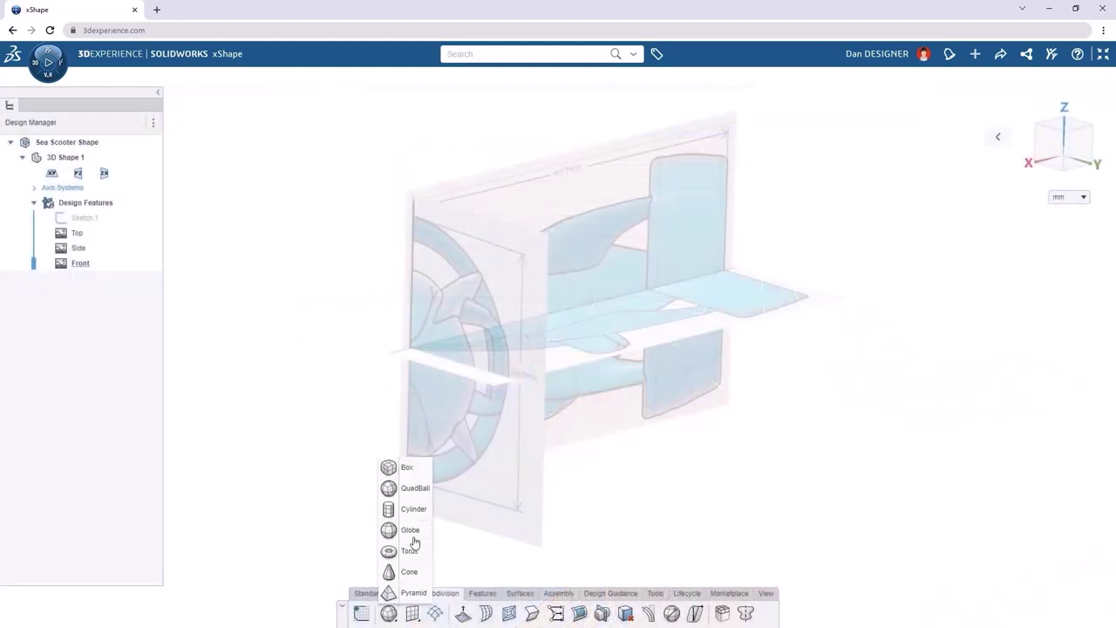
{"action": "left_click", "coordinate": [413, 491]}
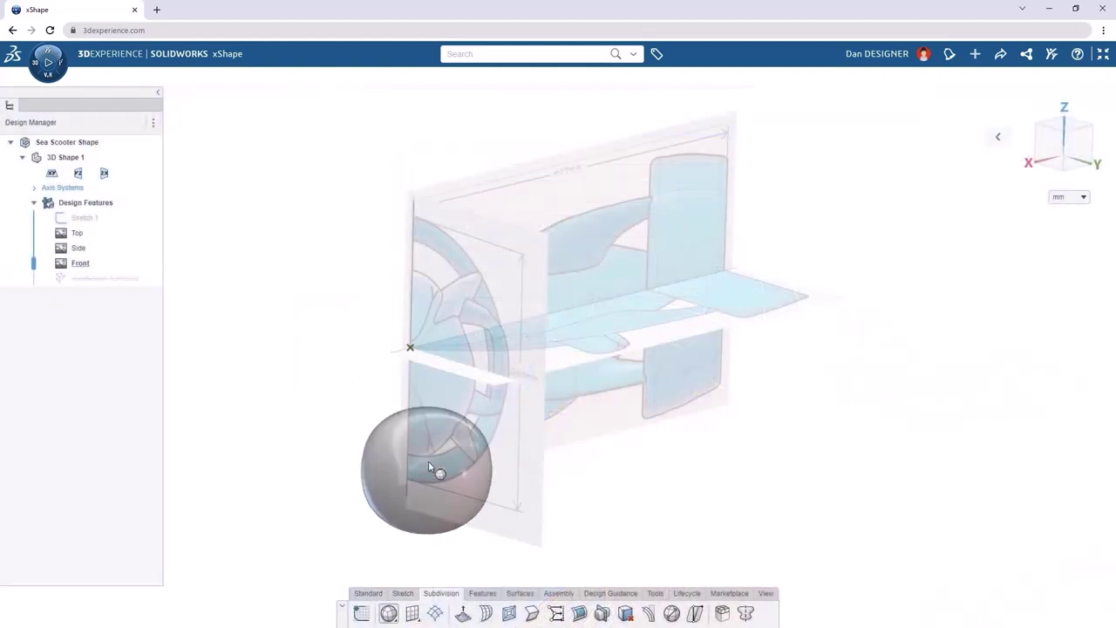
{"action": "left_click", "coordinate": [414, 351]}
Scale the QuadBall by bounding box to 160 mm along X and move it into position
{"action": "left_click_drag", "start_coordinate": [209, 186], "coordinate": [240, 187]}
{"action": "left_click", "coordinate": [245, 206]}
{"action": "left_click", "coordinate": [290, 224]}
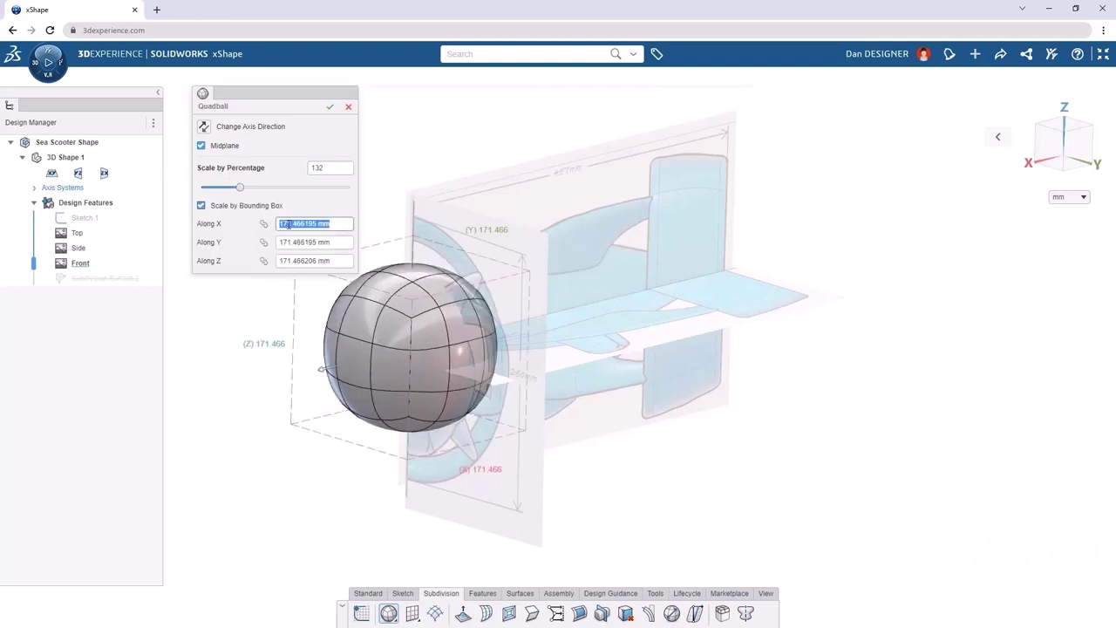
{"action": "type", "text": "160"}
{"action": "key", "text": "Return"}
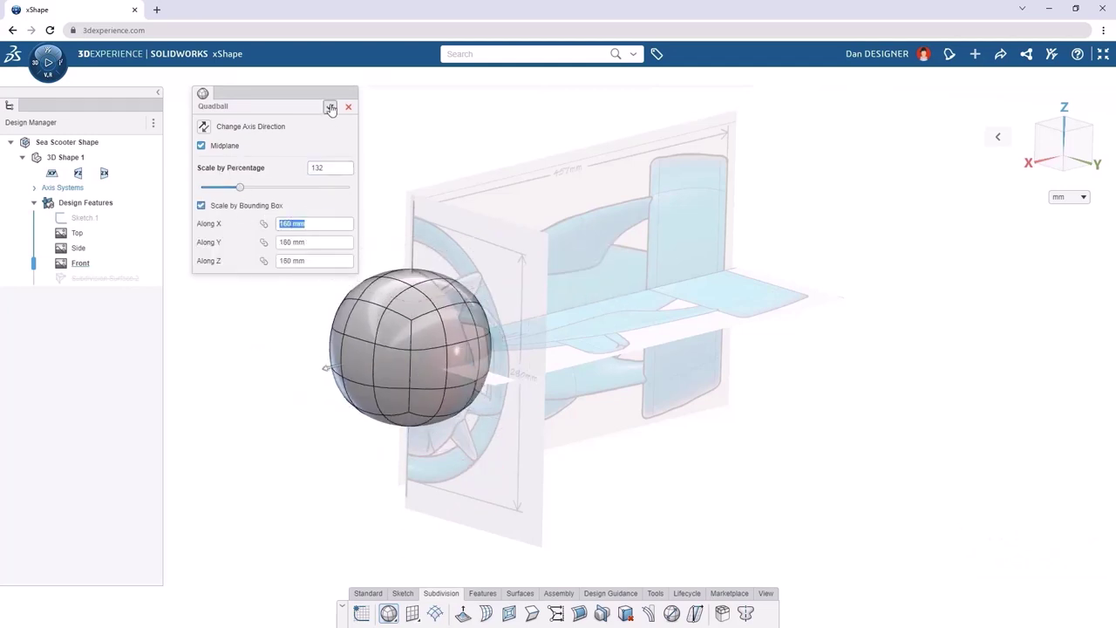
{"action": "left_click", "coordinate": [330, 106]}
{"action": "left_click_drag", "start_coordinate": [468, 351], "coordinate": [629, 349]}
Select the curve loop across the top and crease it into a canopy groove
{"action": "left_click_drag", "start_coordinate": [391, 223], "coordinate": [542, 323]}
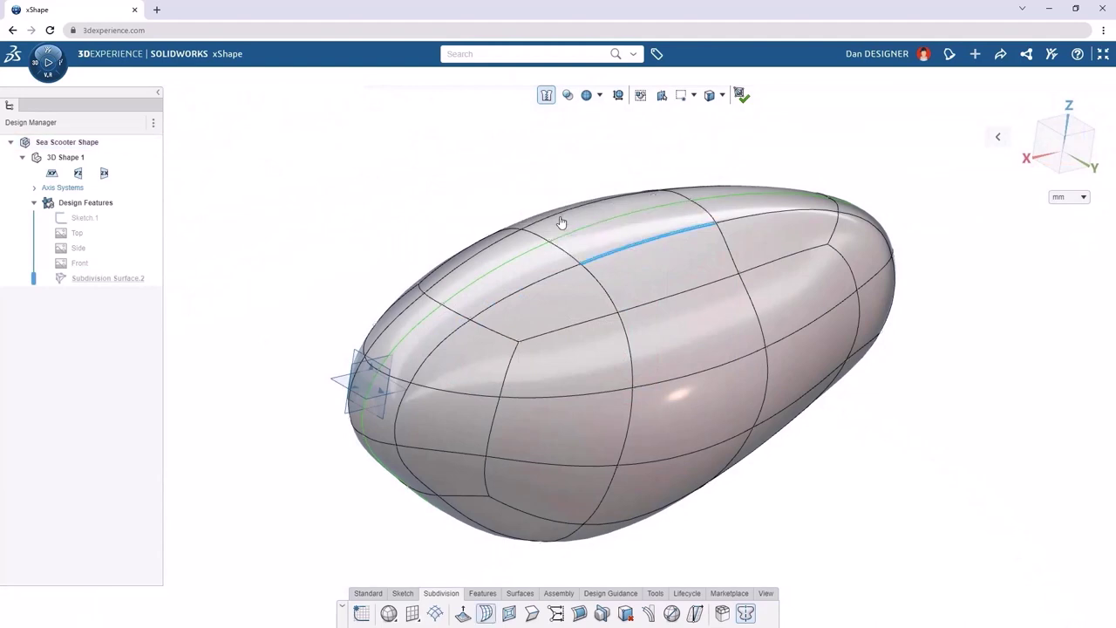
{"action": "left_click", "coordinate": [579, 300]}
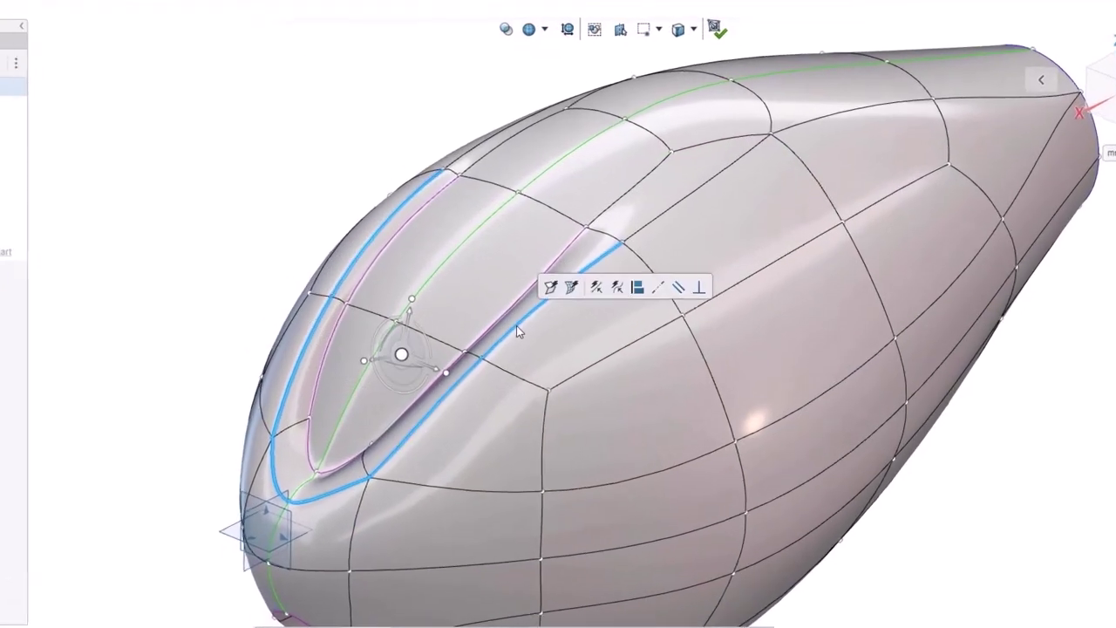
{"action": "left_click", "coordinate": [551, 292]}
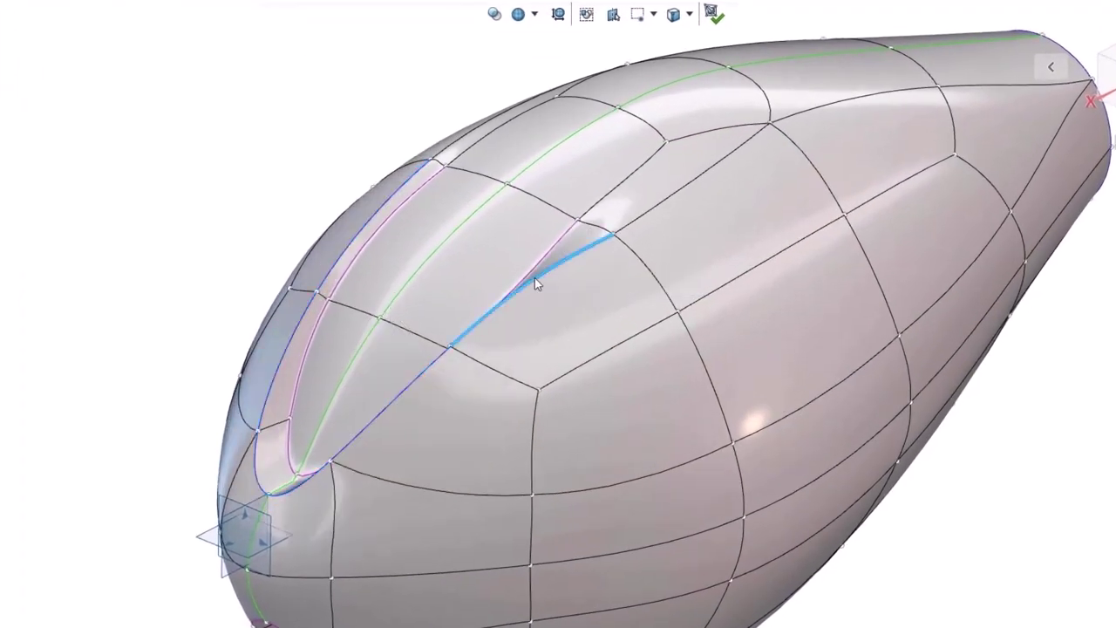
{"action": "left_click", "coordinate": [536, 281]}
{"action": "mouse_move", "coordinate": [163, 28]}
{"action": "left_mouse_down"}
{"action": "mouse_move", "coordinate": [131, 26]}
{"action": "mouse_move", "coordinate": [168, 30]}
{"action": "left_mouse_up"}
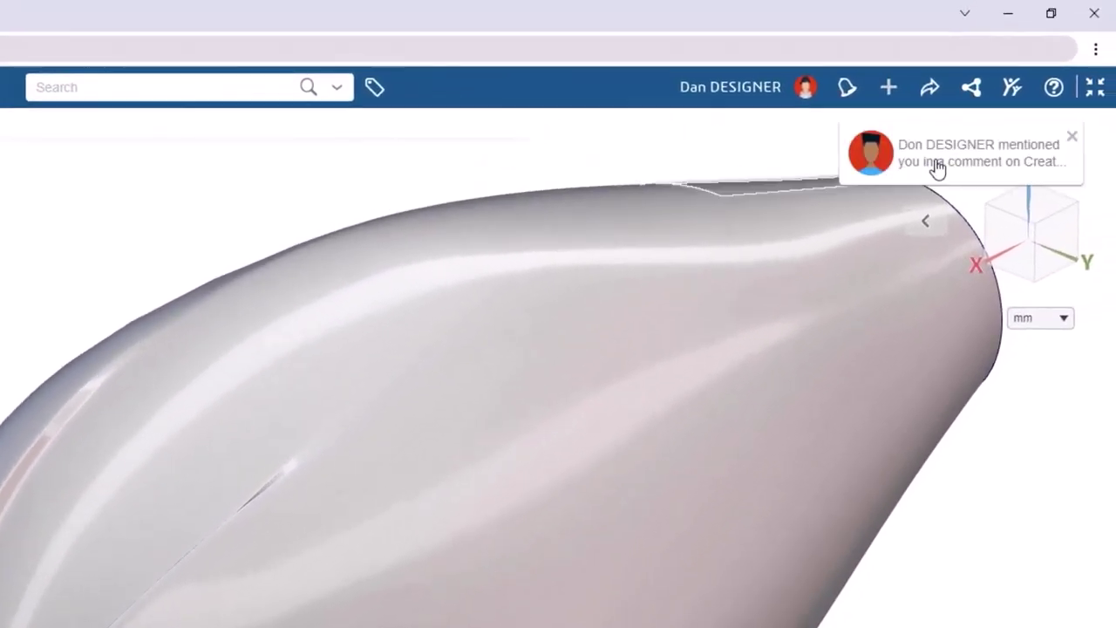
Reply with a thank-you message to the comment that mentions you
{"action": "left_click", "coordinate": [936, 168]}
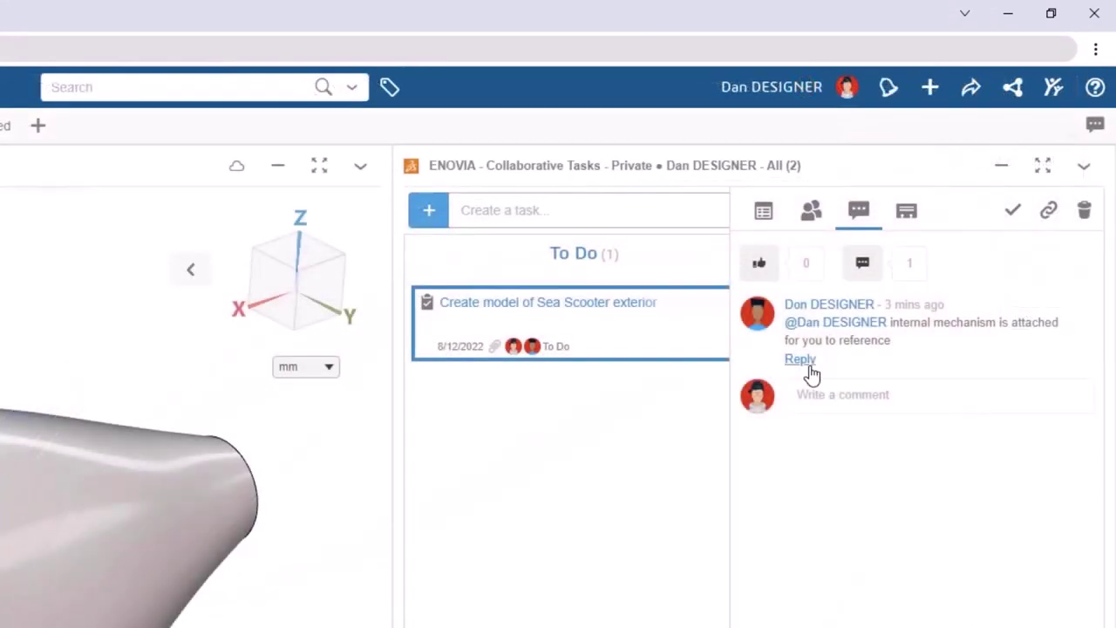
{"action": "left_click", "coordinate": [800, 360]}
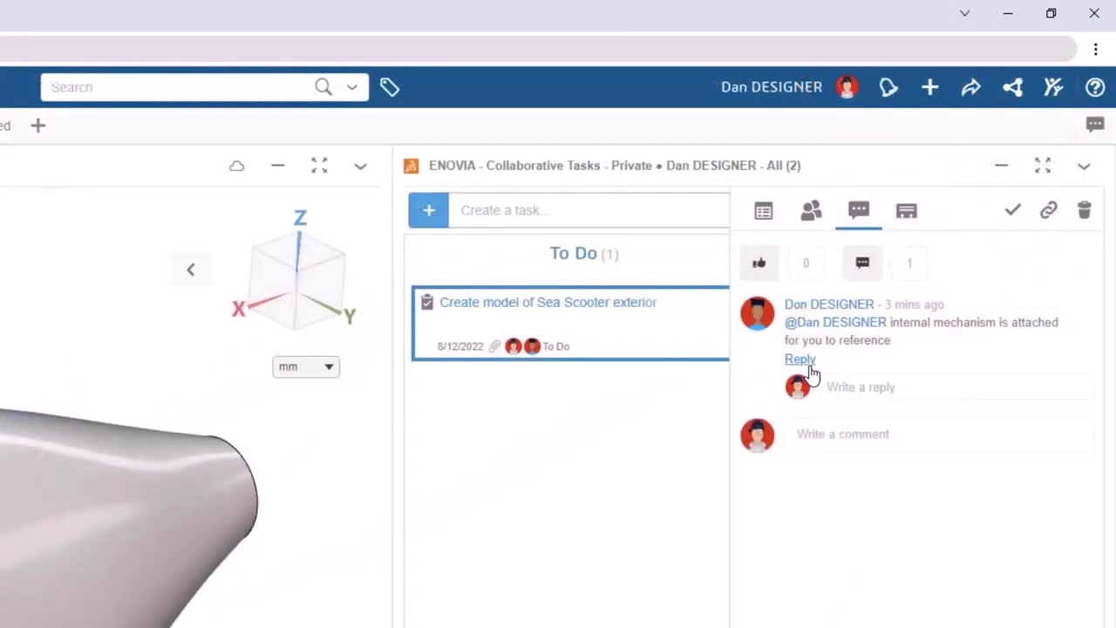
{"action": "type", "text": "Great,"}
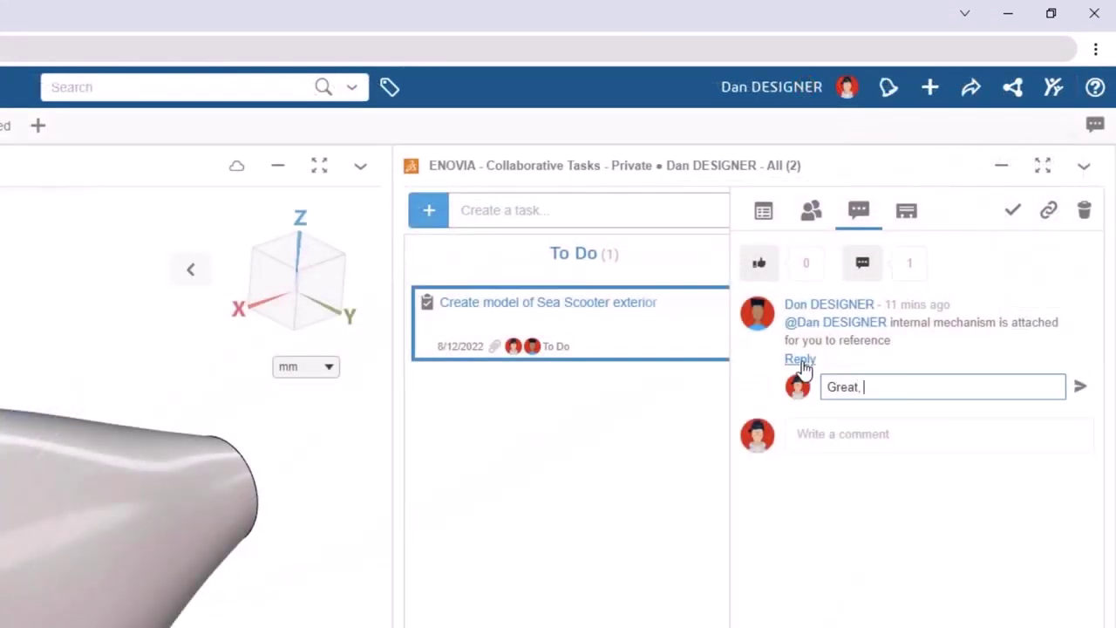
{"action": "type", "text": " thanks Don"}
{"action": "left_click", "coordinate": [1079, 387]}
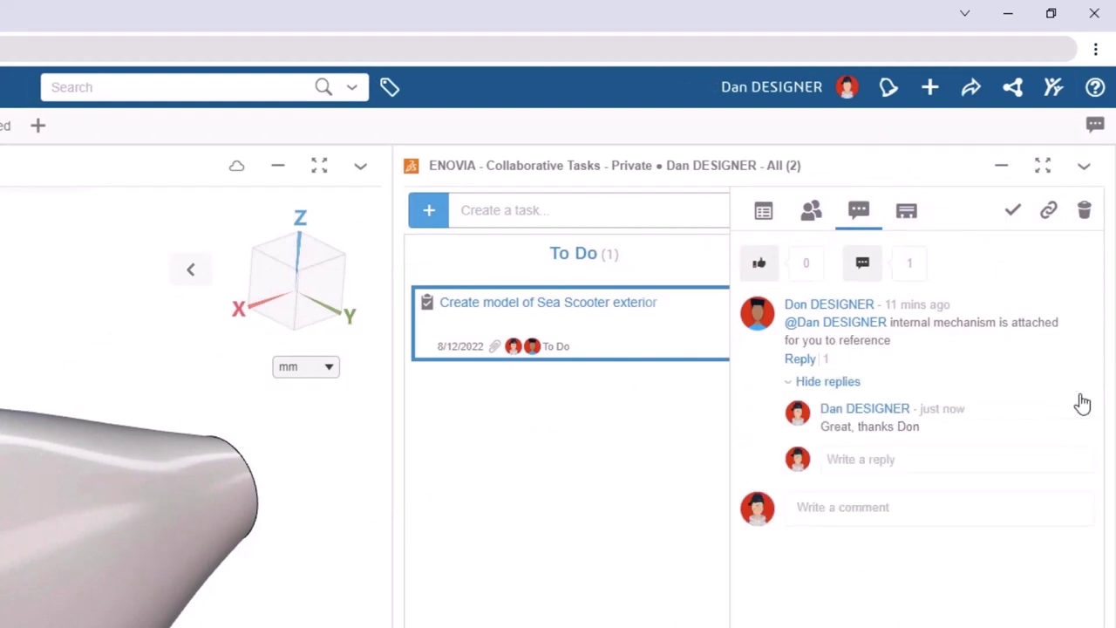
Insert the task's attached Drive Assembly at the scooter body's tail
{"action": "left_click", "coordinate": [766, 213]}
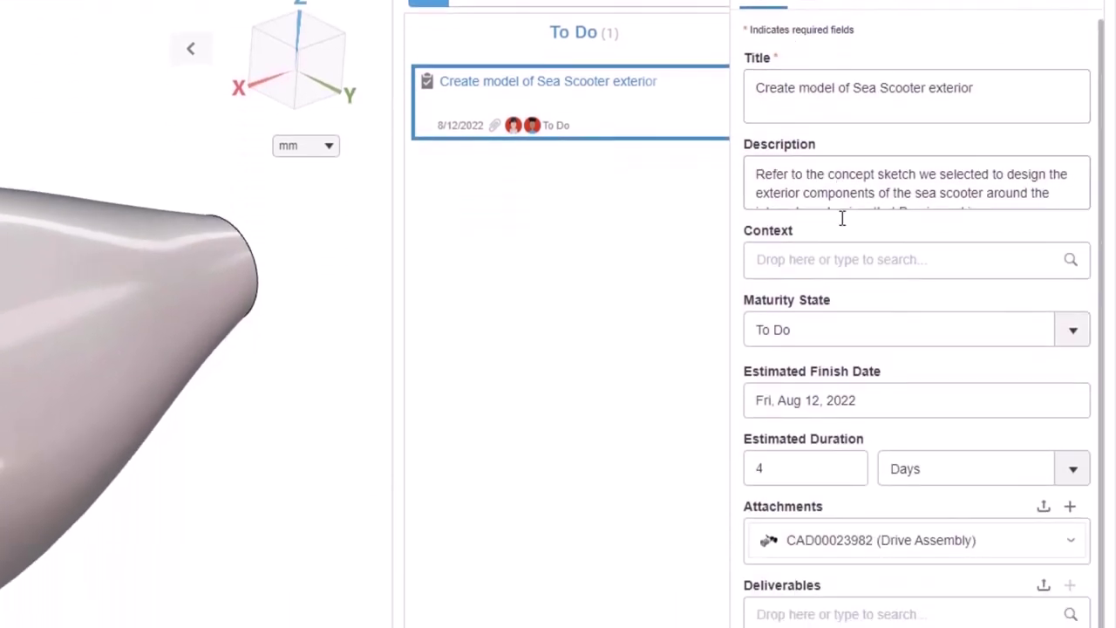
{"action": "left_click_drag", "start_coordinate": [907, 491], "coordinate": [252, 360]}
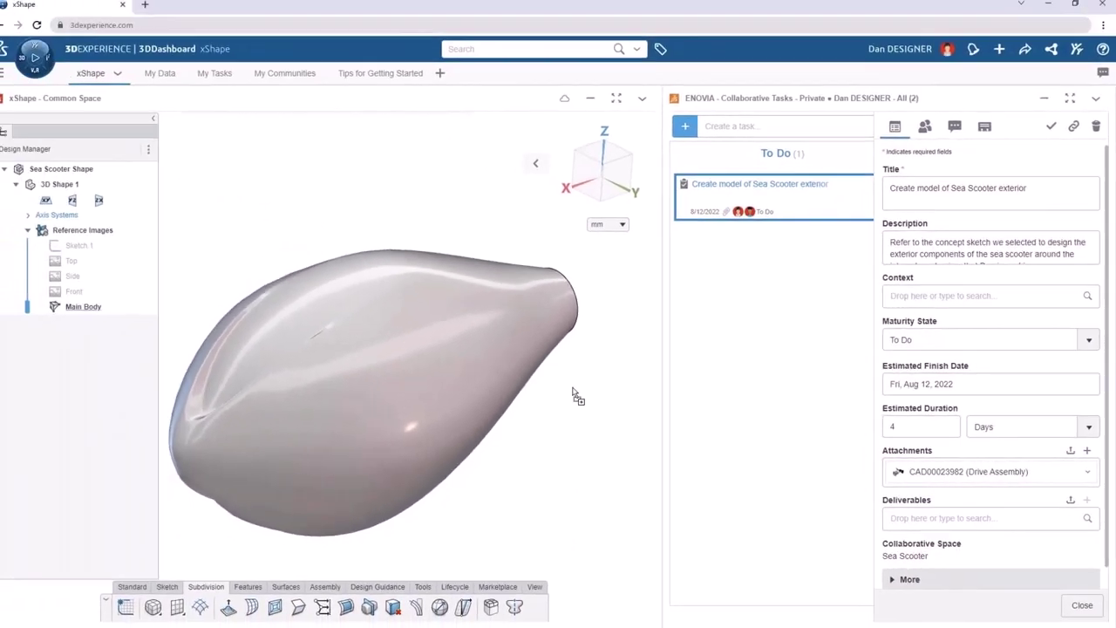
{"action": "left_click_drag", "start_coordinate": [573, 394], "coordinate": [573, 394]}
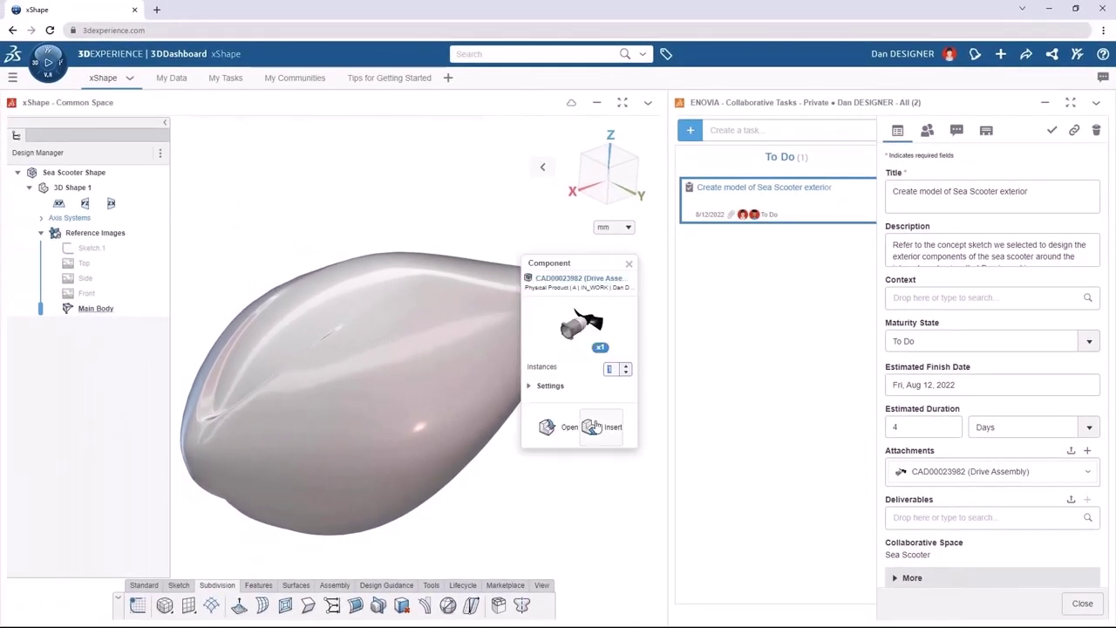
{"action": "left_click", "coordinate": [600, 427]}
Move the scooter task to In Work and offset the tail-opening curve by 3.25
{"action": "left_click_drag", "start_coordinate": [812, 224], "coordinate": [972, 217]}
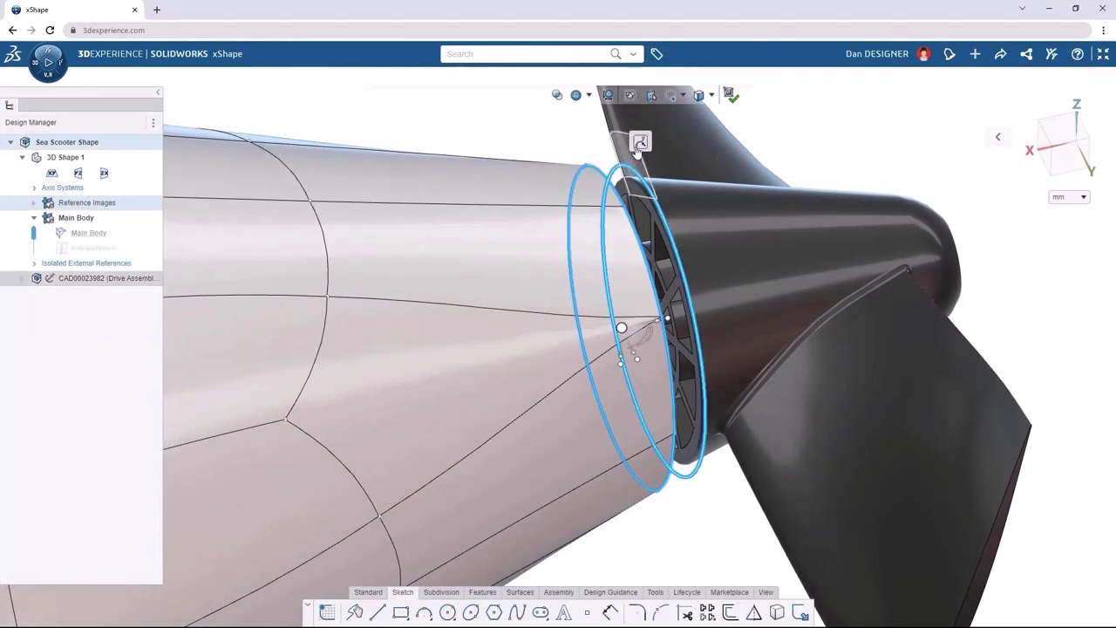
{"action": "left_click", "coordinate": [640, 142]}
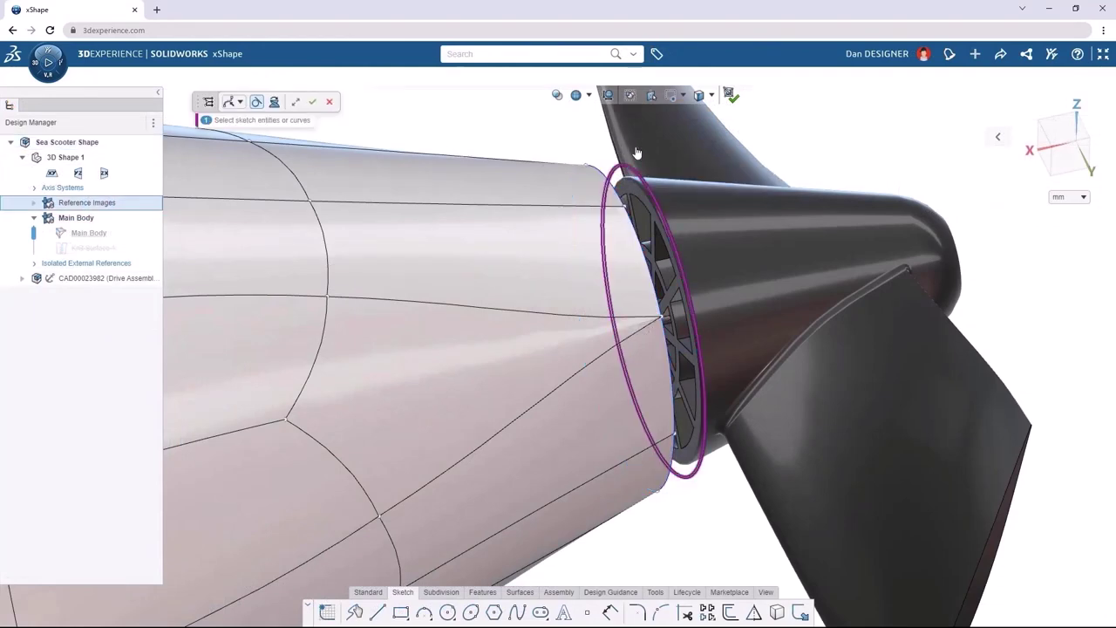
{"action": "left_click", "coordinate": [313, 103]}
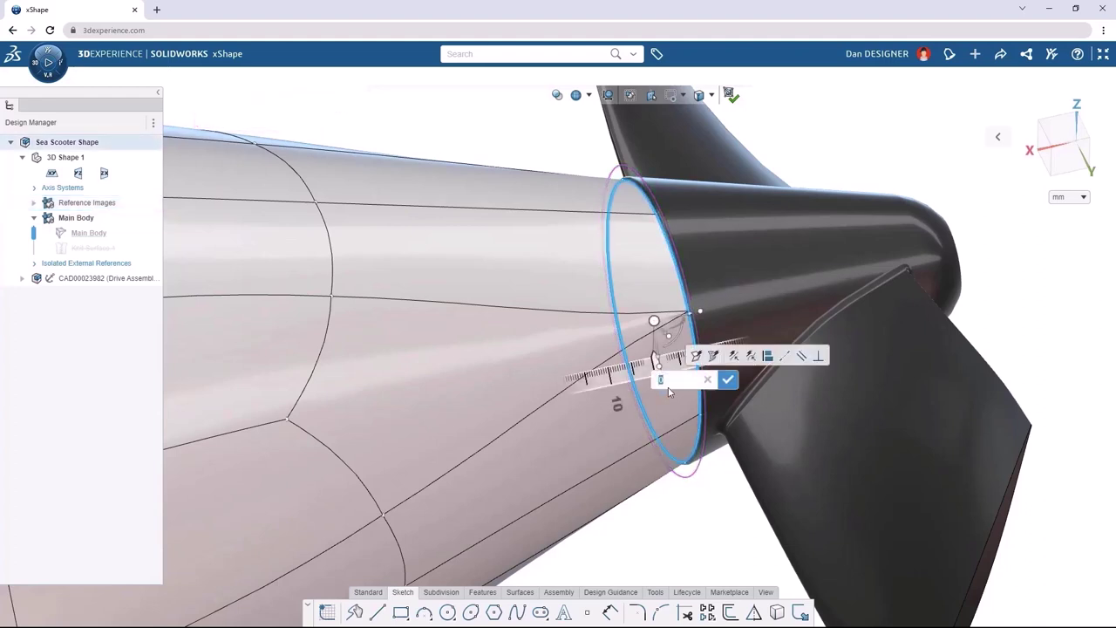
{"action": "type", "text": "3.25"}
{"action": "left_click", "coordinate": [725, 385]}
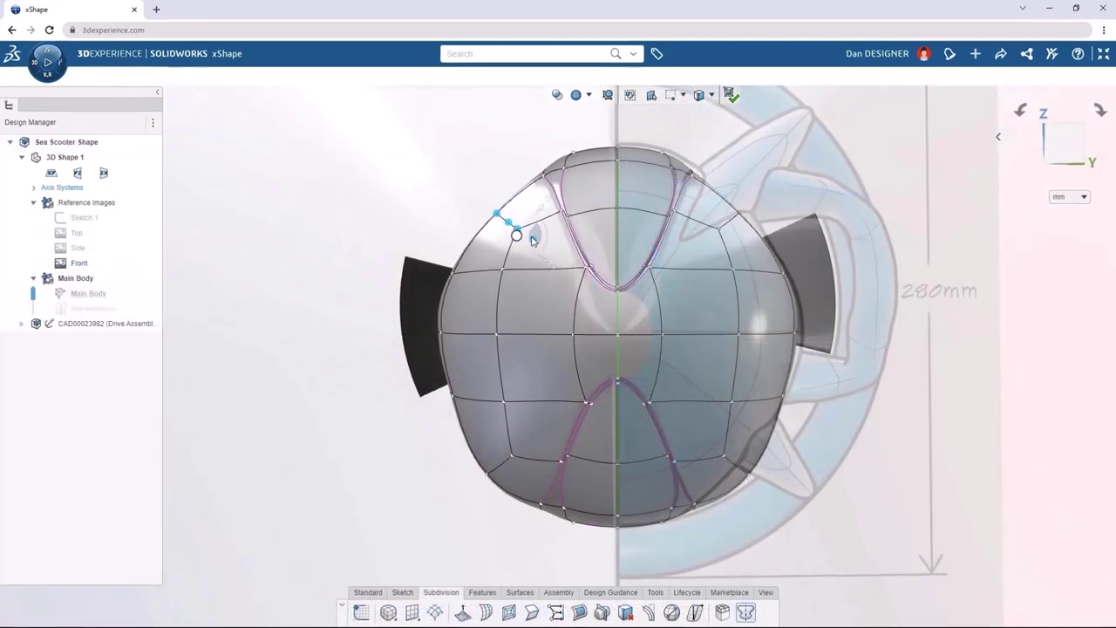
Pull an upper-right face out into mirrored horns and tilt the capsule about 42°
{"action": "left_click_drag", "start_coordinate": [438, 507], "coordinate": [521, 455]}
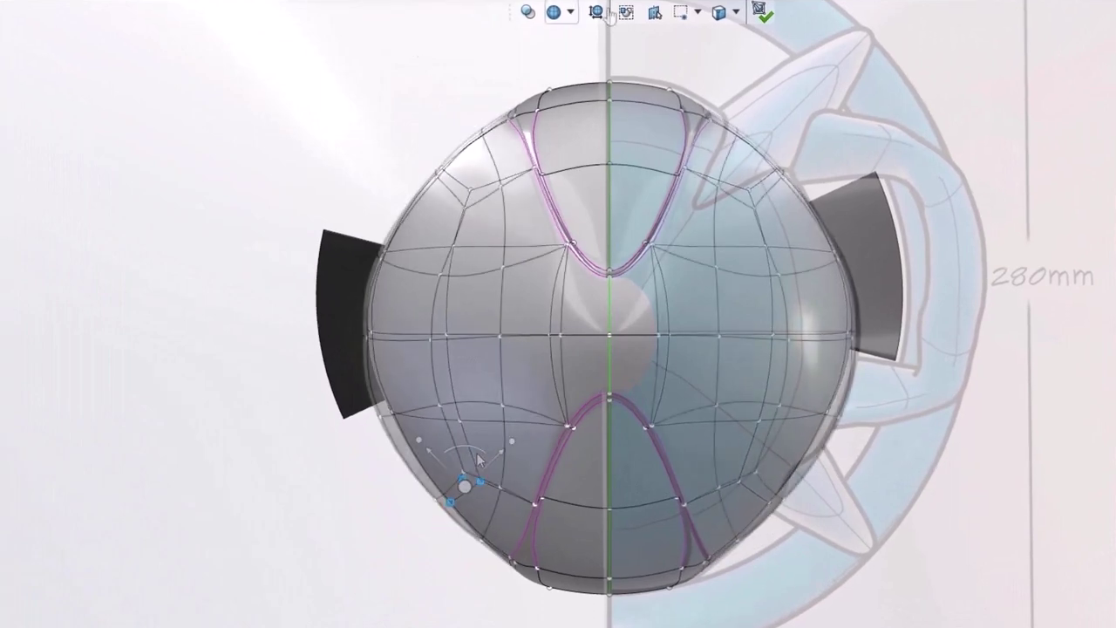
{"action": "left_click", "coordinate": [735, 11]}
{"action": "left_click", "coordinate": [738, 87]}
{"action": "left_click", "coordinate": [750, 172]}
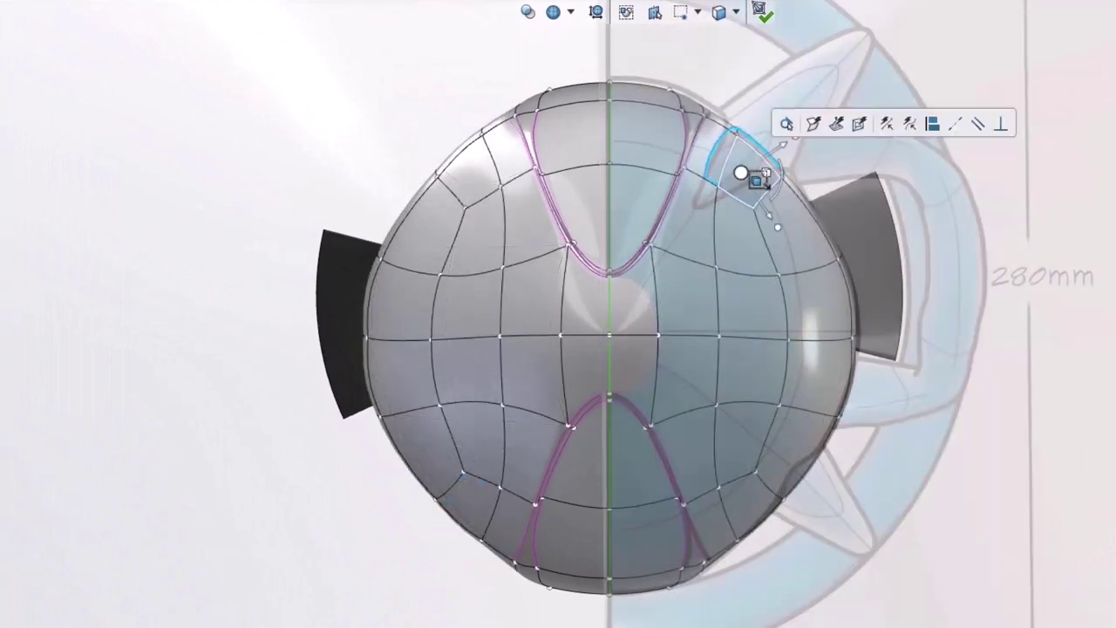
{"action": "left_click_drag", "start_coordinate": [773, 172], "coordinate": [788, 140]}
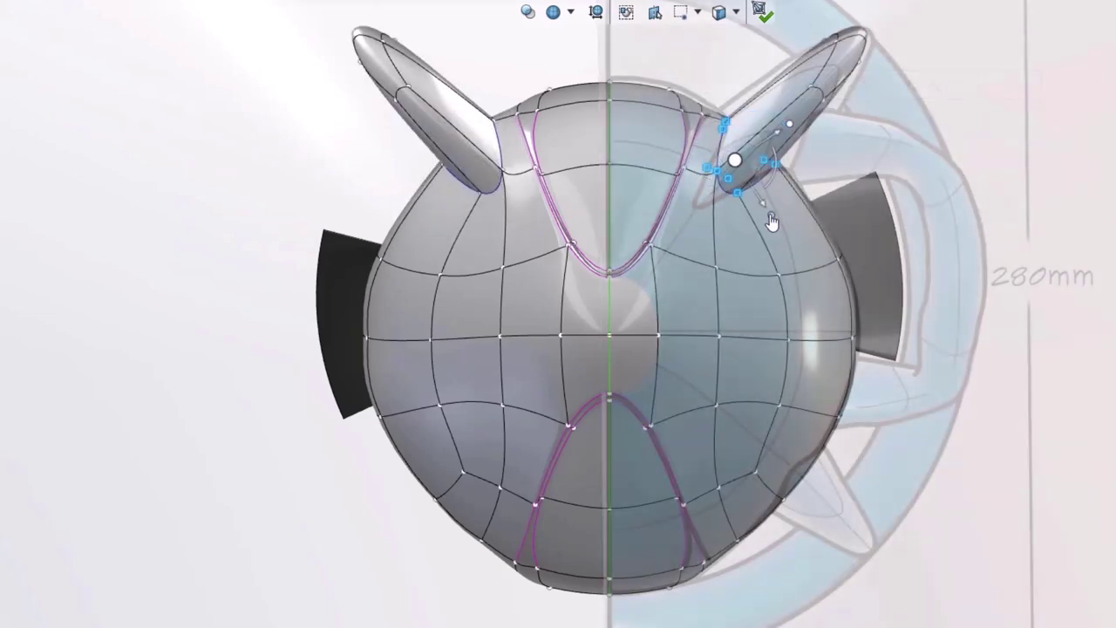
{"action": "left_click_drag", "start_coordinate": [761, 199], "coordinate": [750, 184]}
{"action": "left_click_drag", "start_coordinate": [750, 183], "coordinate": [741, 175]}
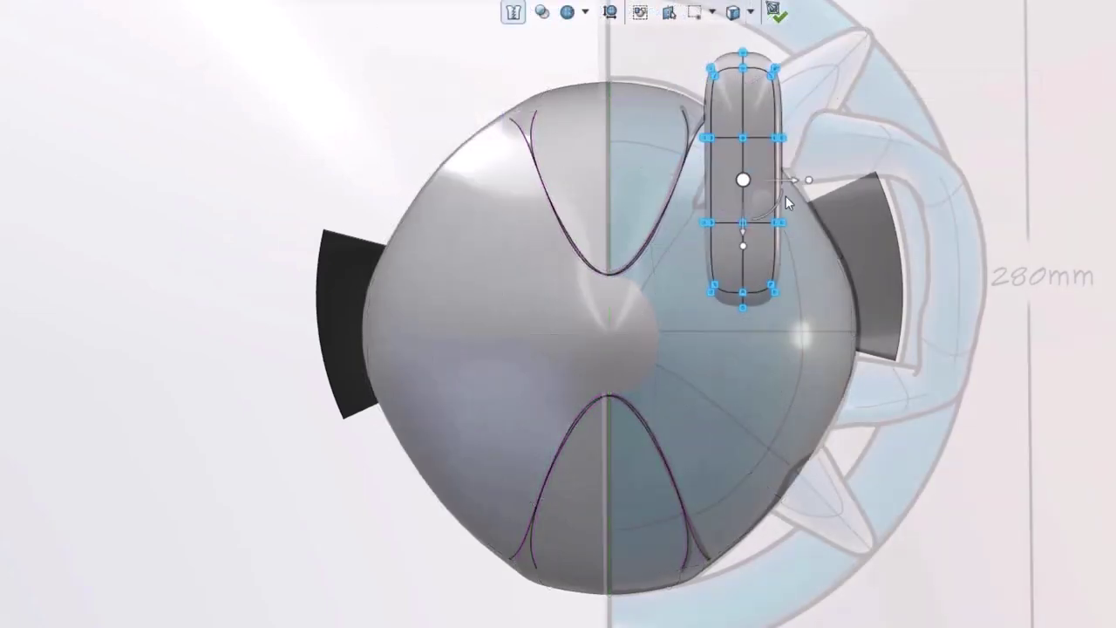
{"action": "left_click_drag", "start_coordinate": [787, 202], "coordinate": [764, 244]}
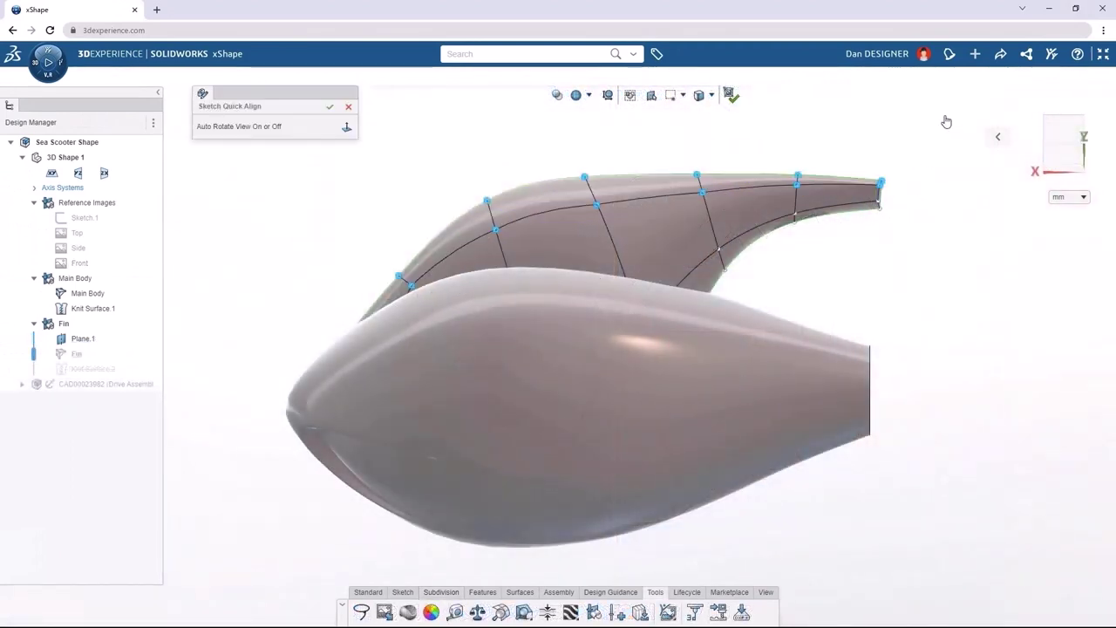
Align the fin's top edge to a sketched stroke and finish it as a smooth surface
{"action": "left_click_drag", "start_coordinate": [392, 276], "coordinate": [445, 243]}
{"action": "left_click_drag", "start_coordinate": [607, 196], "coordinate": [750, 182]}
{"action": "left_click_drag", "start_coordinate": [860, 185], "coordinate": [884, 184]}
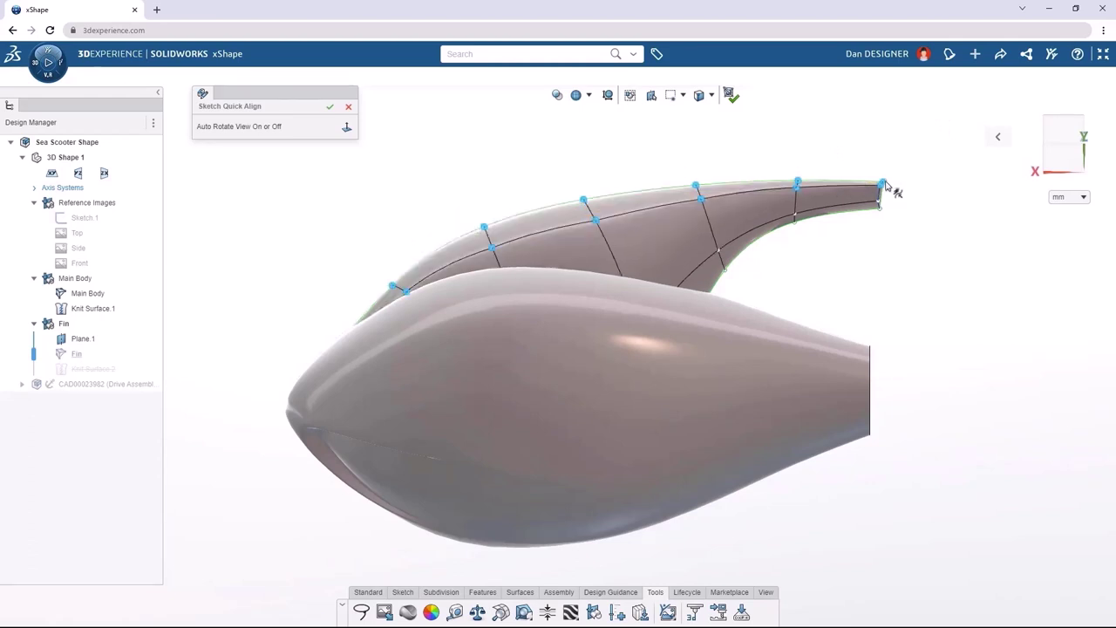
{"action": "left_click", "coordinate": [329, 106]}
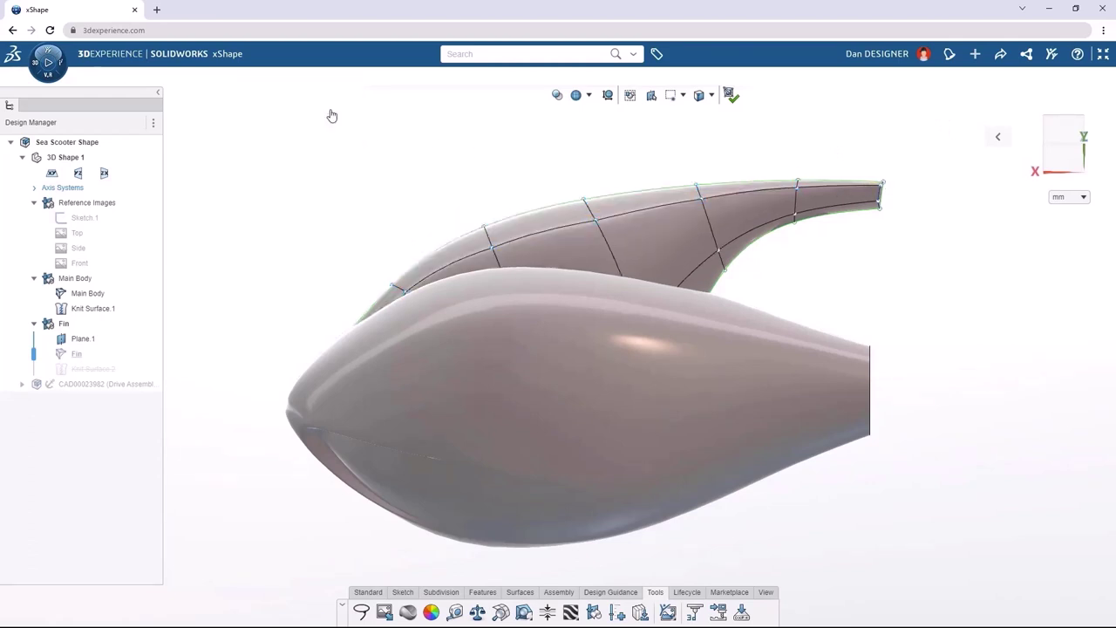
{"action": "left_click", "coordinate": [731, 94]}
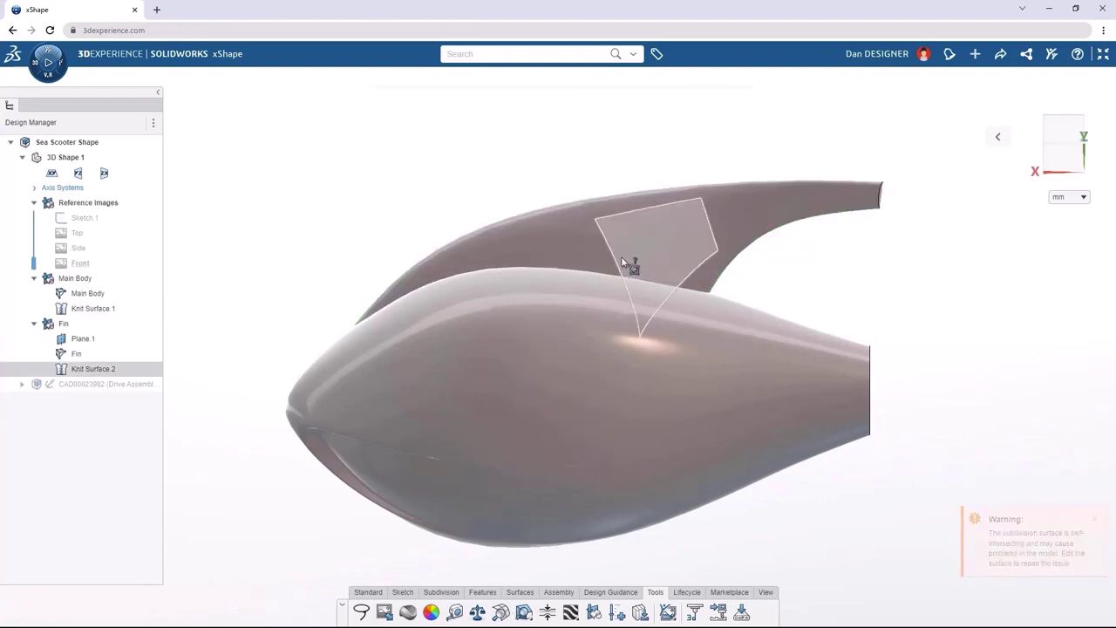
Run Mesh Inspection and move the fin-tip face to clear its self-intersection, rebuilding the fin
{"action": "left_click", "coordinate": [623, 262]}
{"action": "mouse_move", "coordinate": [762, 266]}
{"action": "middle_mouse_down"}
{"action": "mouse_move", "coordinate": [707, 257]}
{"action": "mouse_move", "coordinate": [755, 263]}
{"action": "middle_mouse_up"}
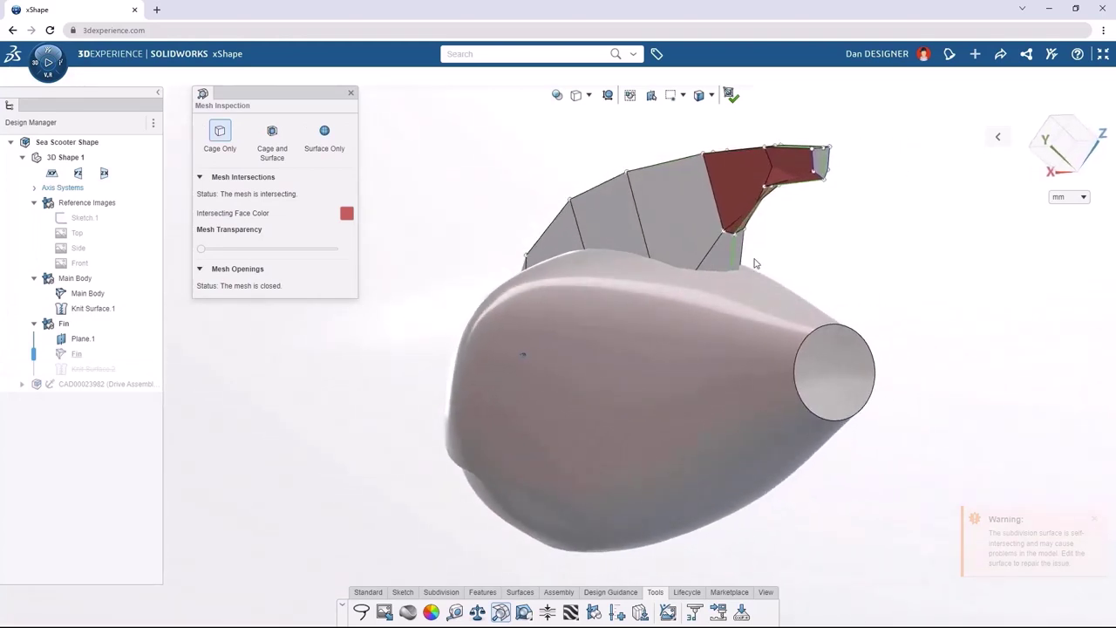
{"action": "left_click", "coordinate": [764, 186]}
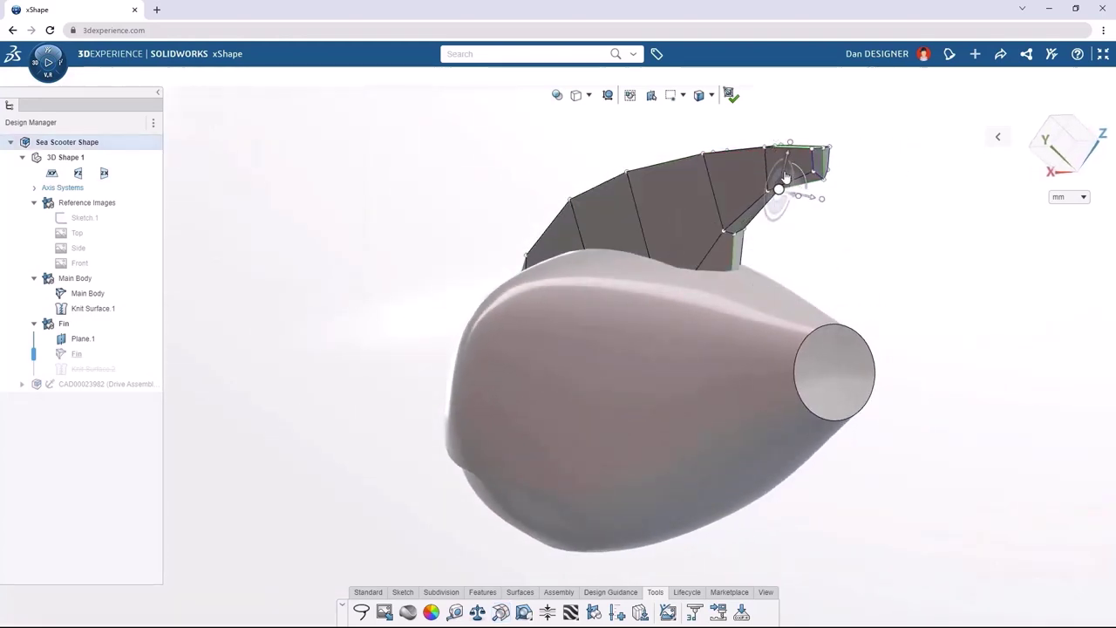
{"action": "left_click_drag", "start_coordinate": [785, 177], "coordinate": [830, 219]}
{"action": "left_click", "coordinate": [727, 99]}
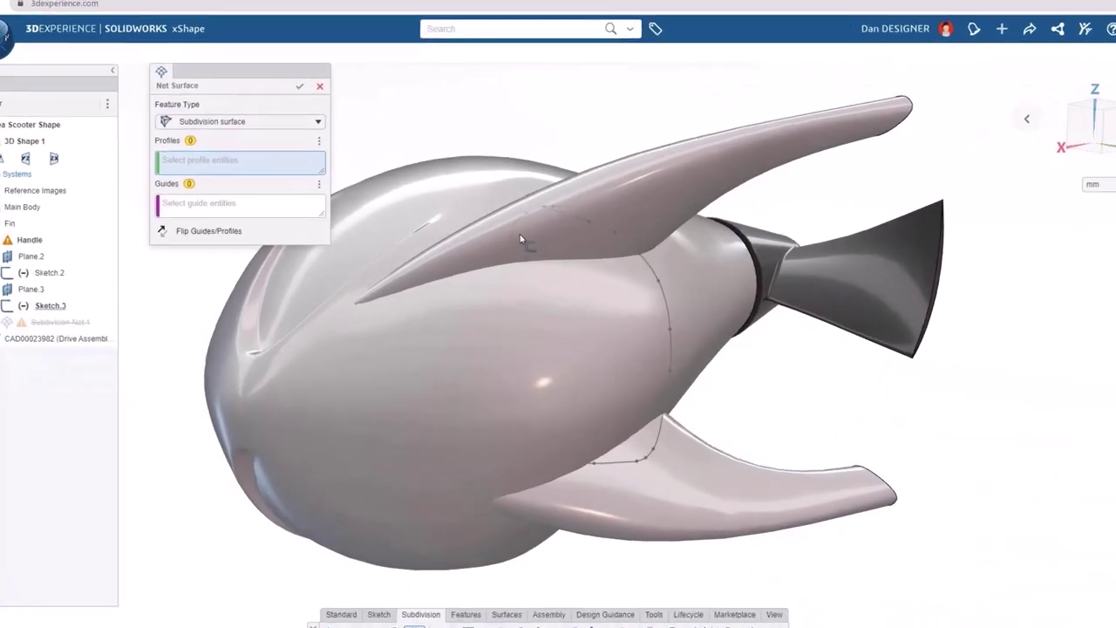
Build the handle net surface with Curve 1 as profile, Curve.2 as guide, and value 20
{"action": "left_click", "coordinate": [534, 239]}
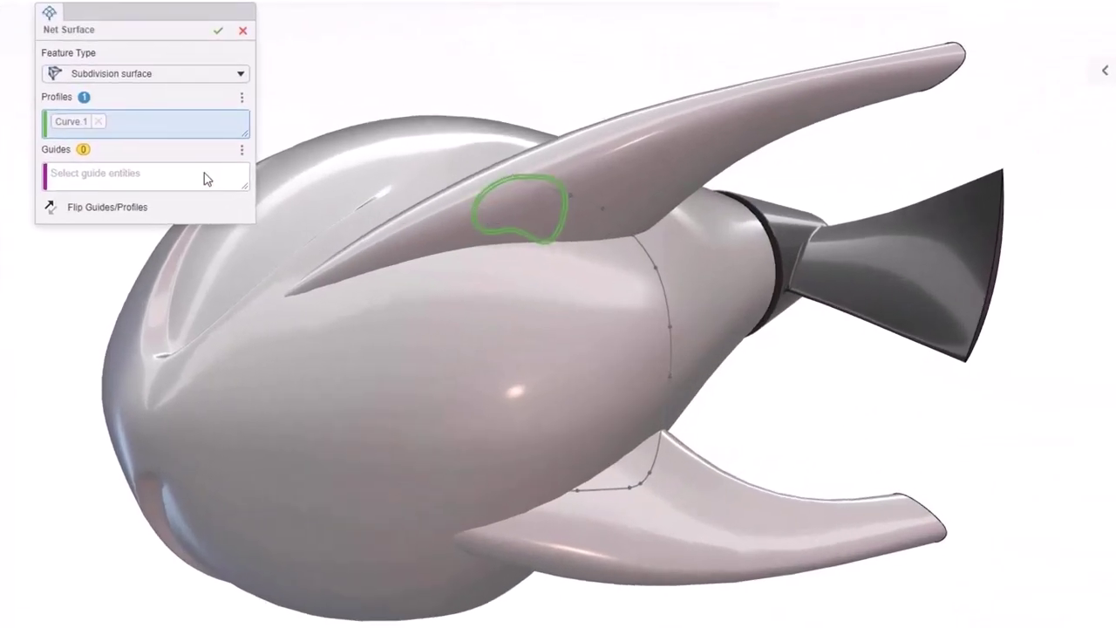
{"action": "left_click", "coordinate": [319, 214]}
{"action": "left_click", "coordinate": [593, 211]}
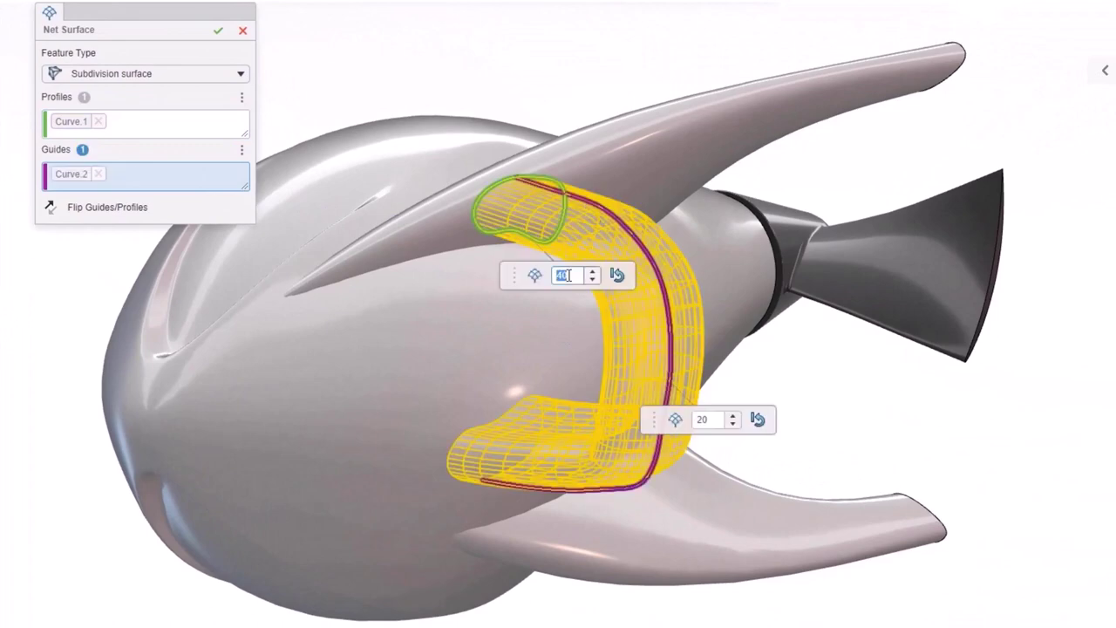
{"action": "type", "text": "20"}
{"action": "key", "text": "Return"}
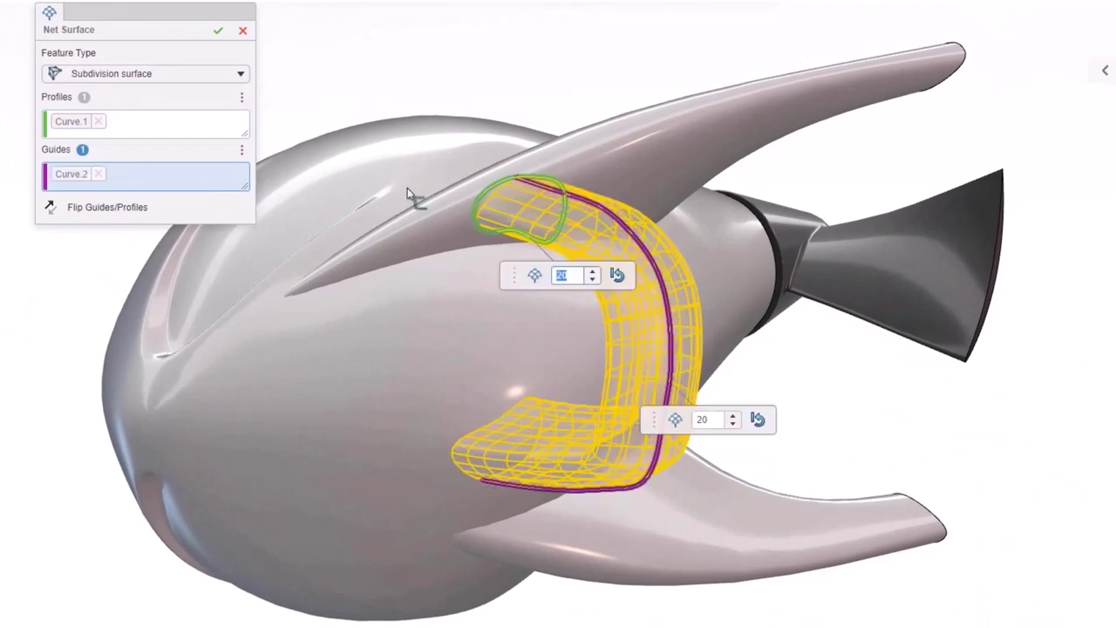
{"action": "left_click", "coordinate": [218, 30]}
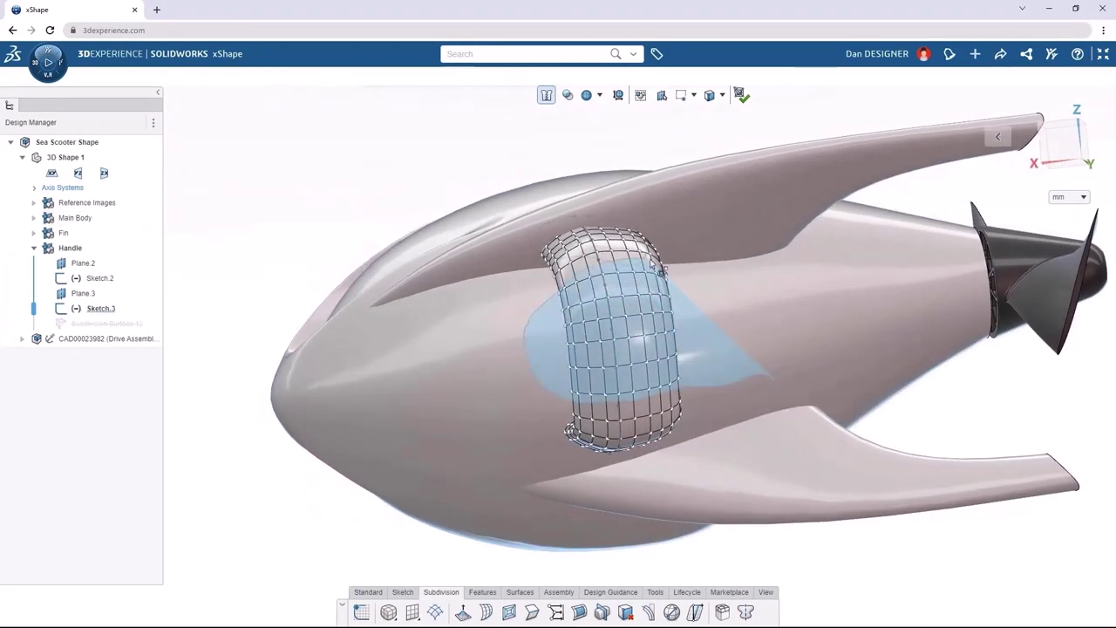
Tilt the handle by rotating its whole cage about -11.31°
{"action": "left_click", "coordinate": [686, 284]}
{"action": "left_click", "coordinate": [722, 613]}
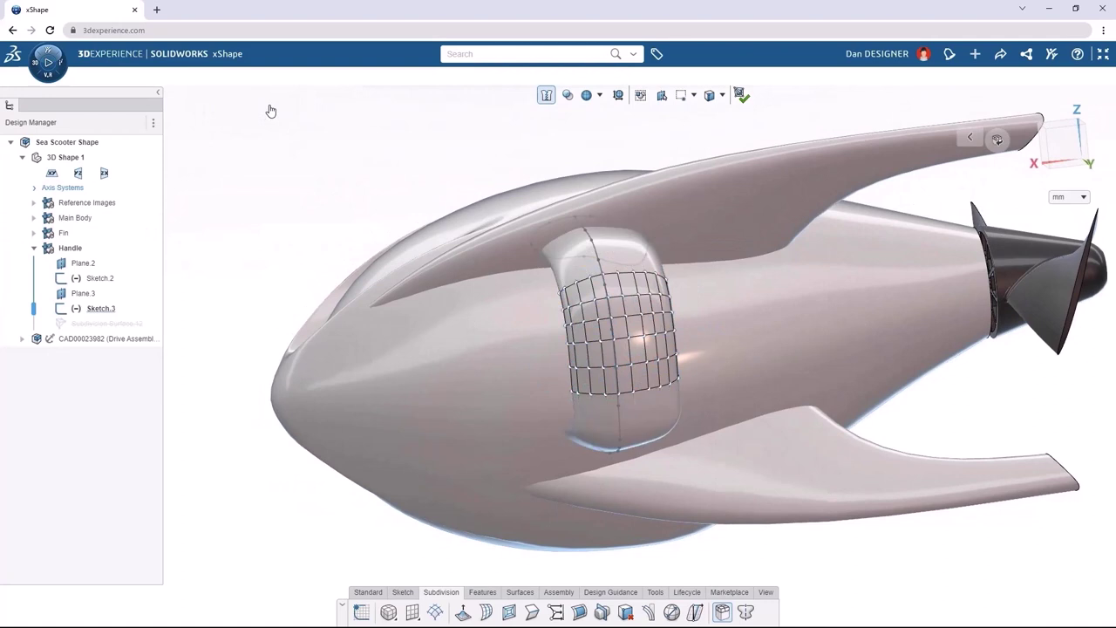
{"action": "left_click_drag", "start_coordinate": [452, 174], "coordinate": [746, 419]}
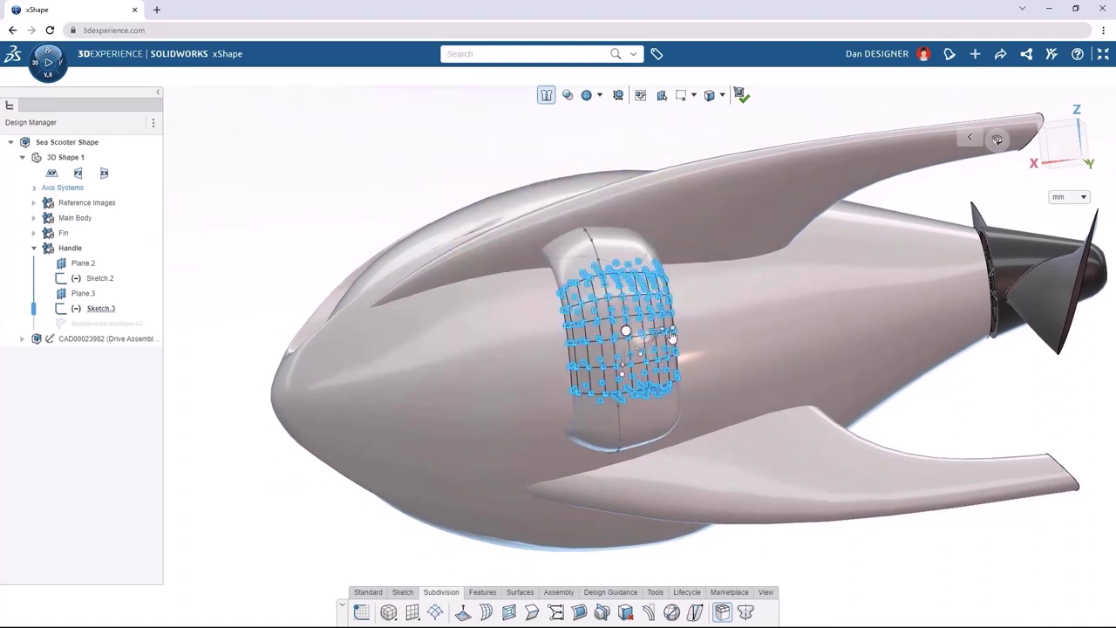
{"action": "left_click_drag", "start_coordinate": [672, 337], "coordinate": [665, 340]}
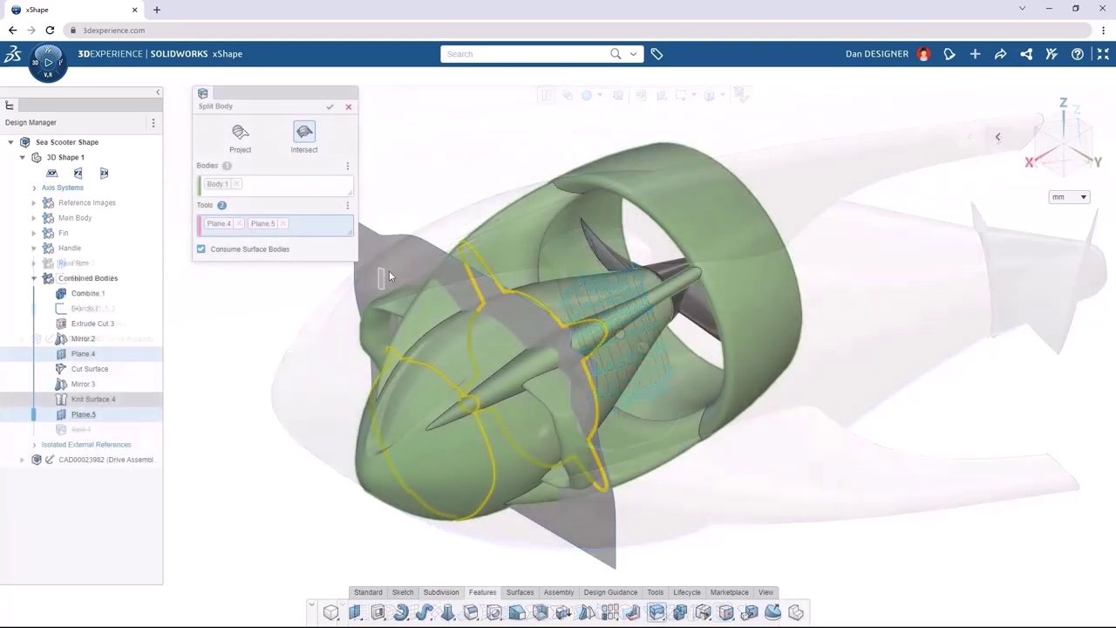
Split the body with Face.1 as an extra tool and pull the Nose out about 89.7 mm
{"action": "left_click", "coordinate": [430, 260]}
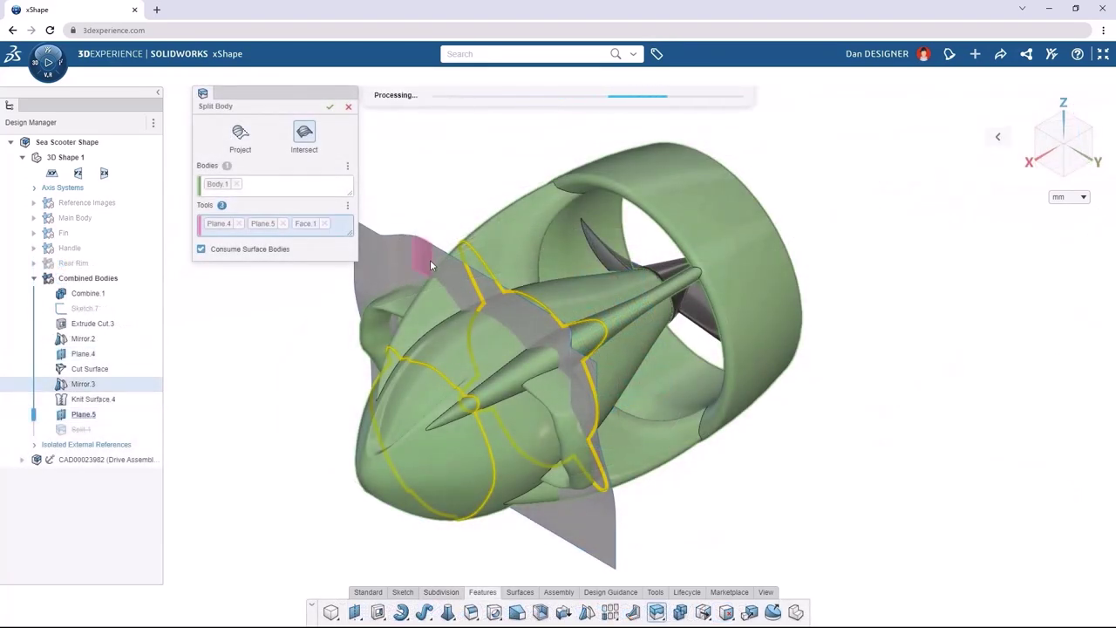
{"action": "left_click", "coordinate": [329, 106]}
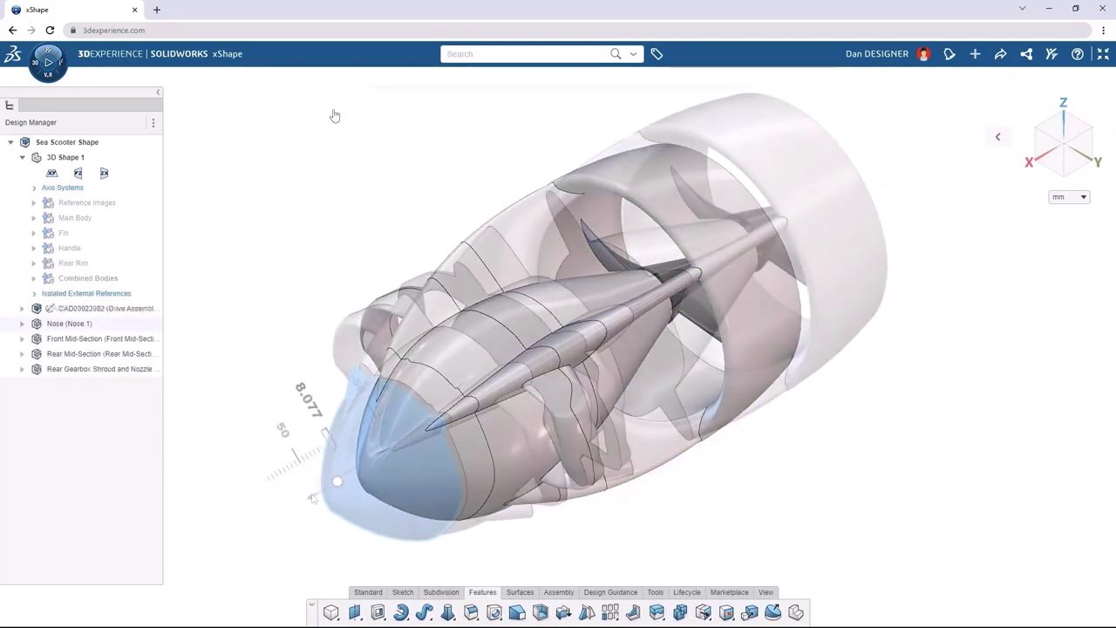
{"action": "left_click_drag", "start_coordinate": [336, 481], "coordinate": [247, 524]}
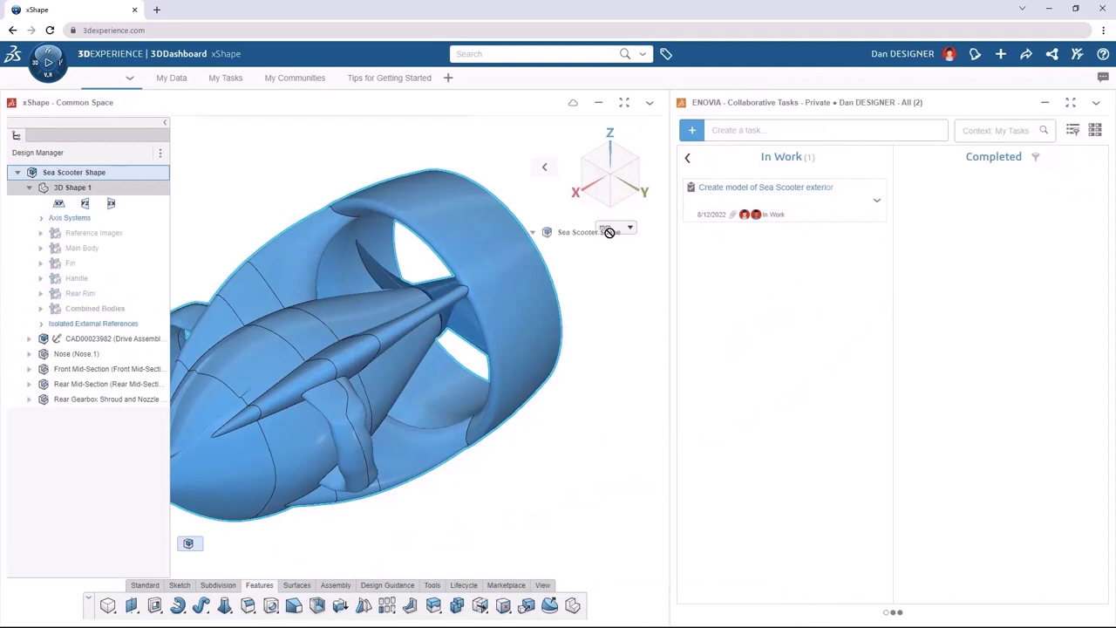
{"action": "left_click_drag", "start_coordinate": [609, 232], "coordinate": [750, 216]}
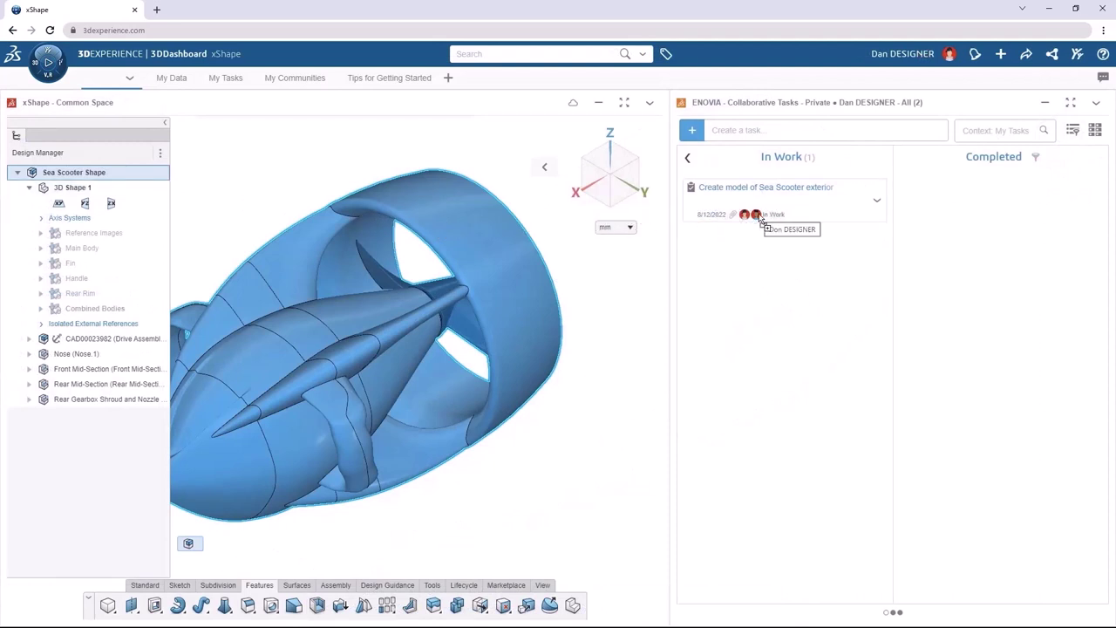
Move the exterior-model task card into the Completed column
{"action": "left_click_drag", "start_coordinate": [770, 219], "coordinate": [927, 218]}
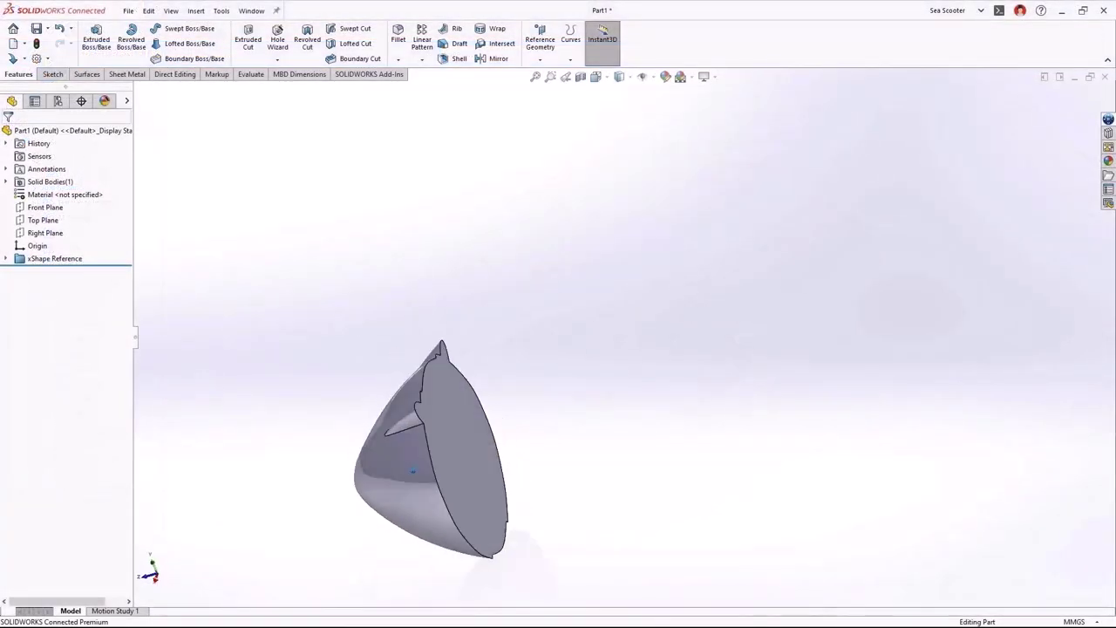
Shell the nose at 0.5 mm with its flat back face removed
{"action": "left_click", "coordinate": [778, 360]}
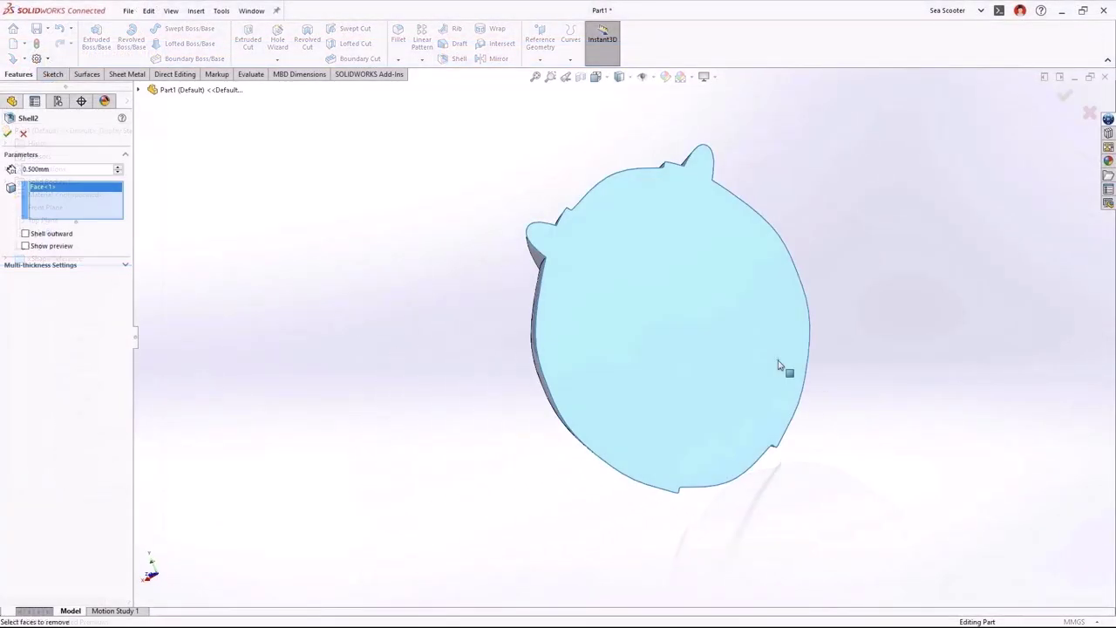
{"action": "left_click", "coordinate": [1065, 96]}
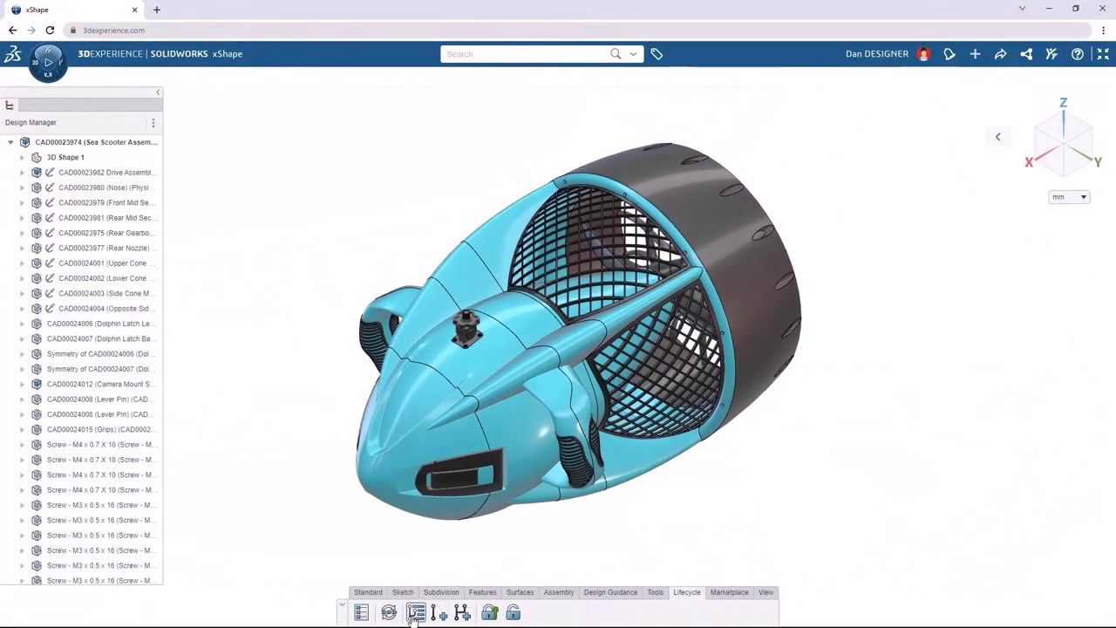
Create revision A.2 of the assembly with the comment 'Manufacturing Deta'
{"action": "left_click", "coordinate": [415, 613]}
{"action": "left_click", "coordinate": [444, 614]}
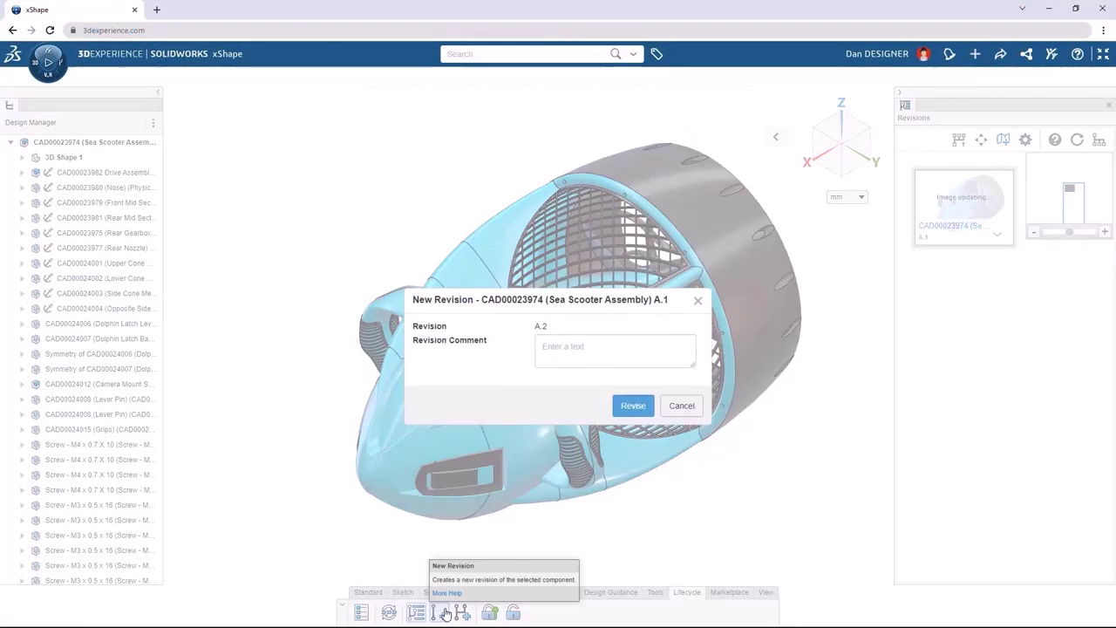
{"action": "left_click", "coordinate": [598, 346]}
{"action": "type", "text": "Manufacturing Details"}
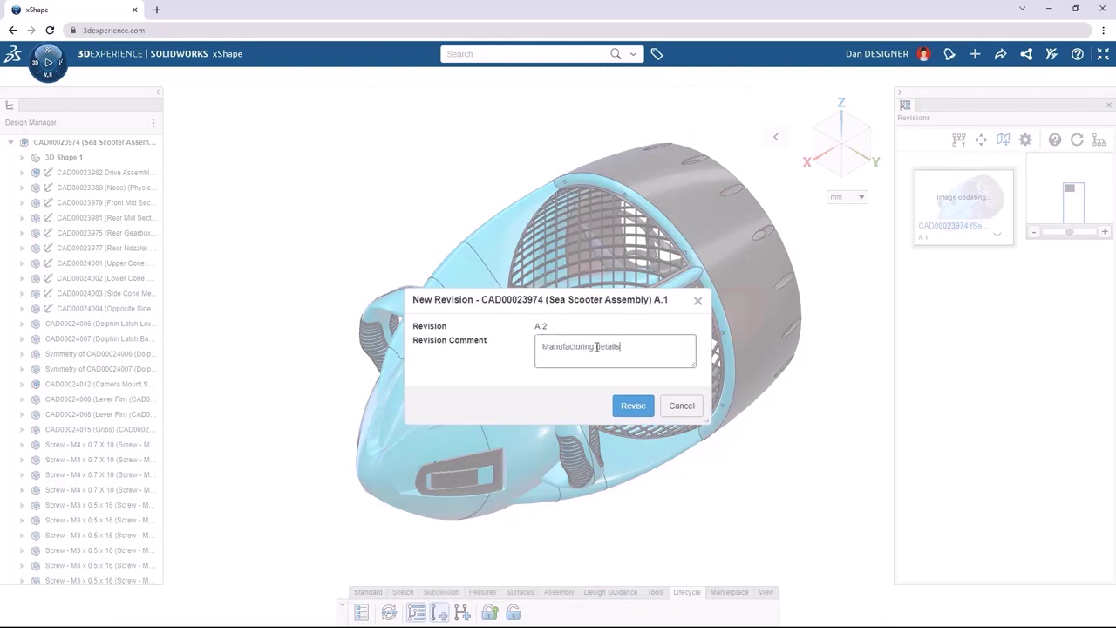
{"action": "left_click", "coordinate": [633, 406]}
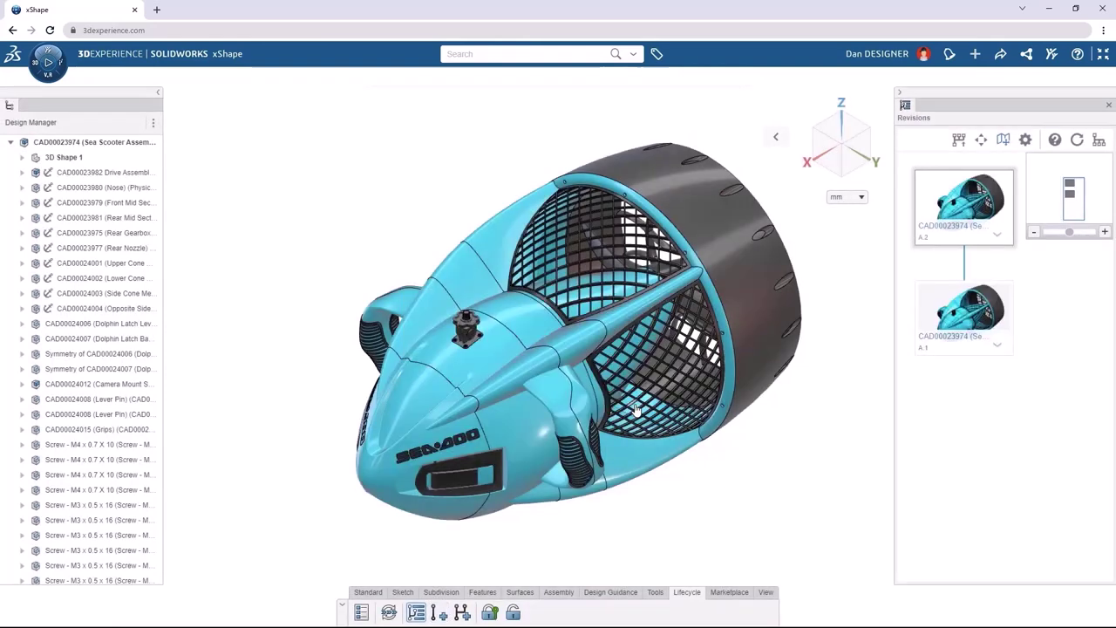
Branch the revision as a new concept with the comment 'New Concep'
{"action": "left_click", "coordinate": [462, 613]}
{"action": "left_click", "coordinate": [613, 367]}
{"action": "type", "text": "New Concept"}
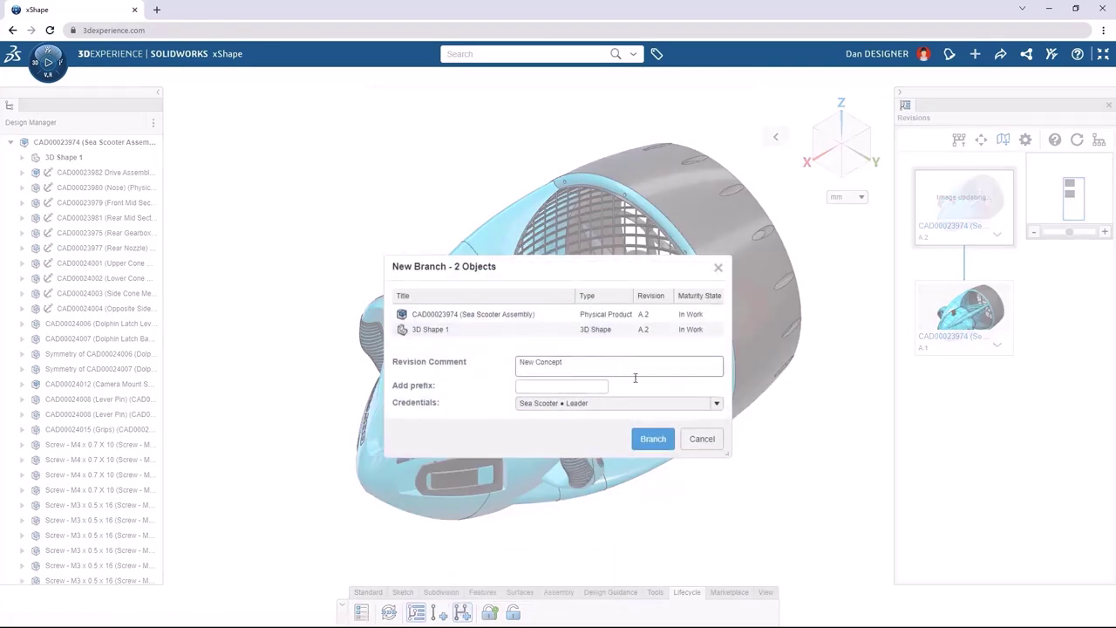
{"action": "left_click", "coordinate": [653, 438]}
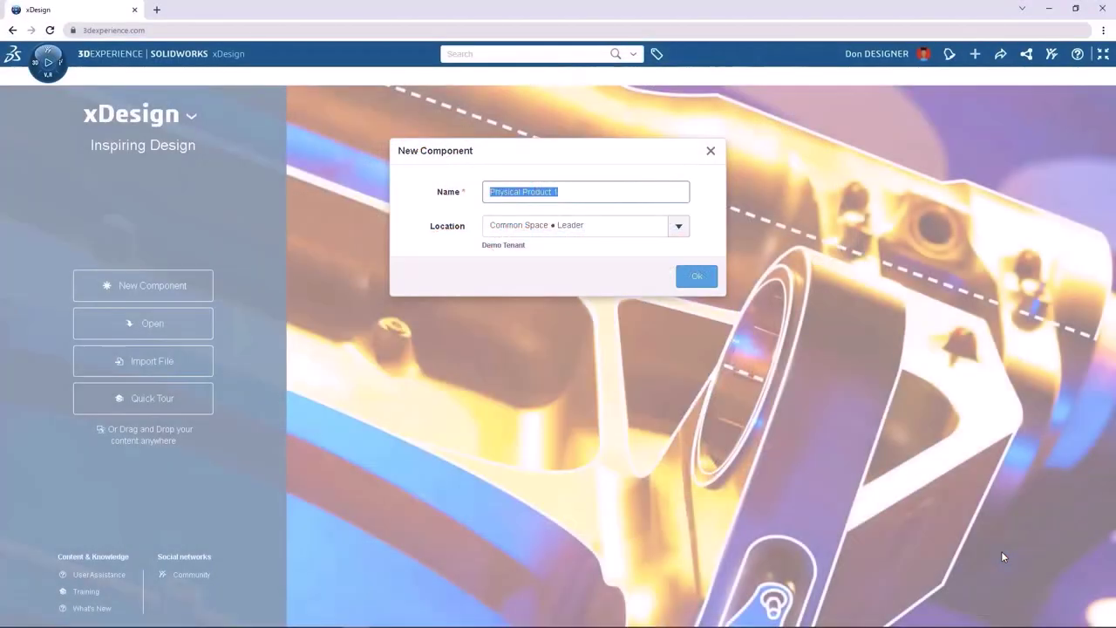
Sketch a centred 81 × 101 rectangle from the origin with all four sides bowed outward
{"action": "type", "text": "Battery Enclosure"}
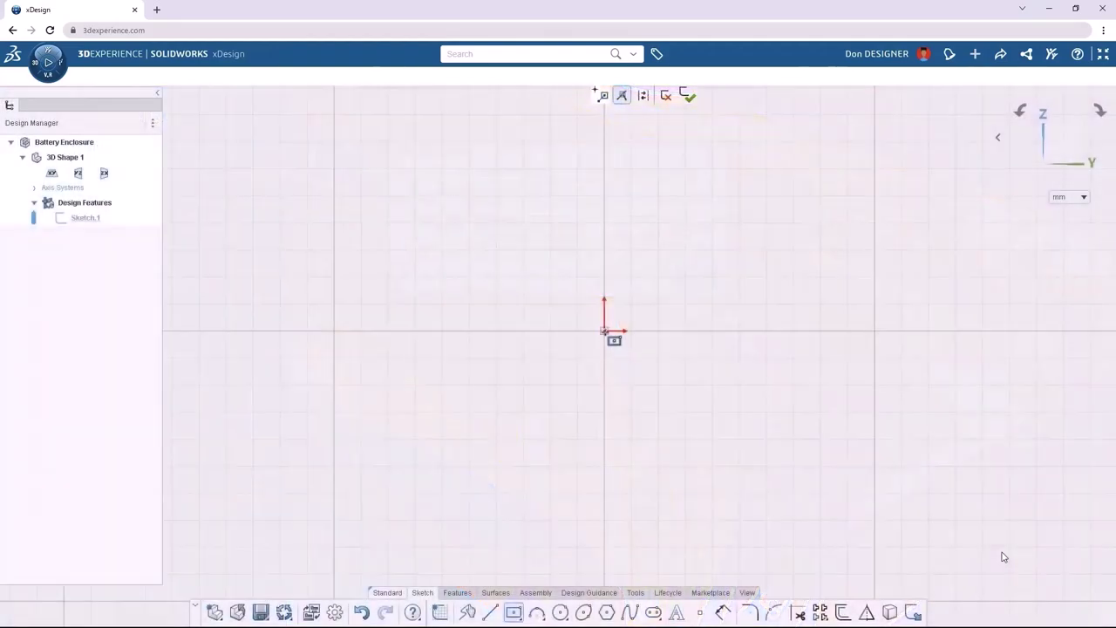
{"action": "left_click", "coordinate": [604, 331]}
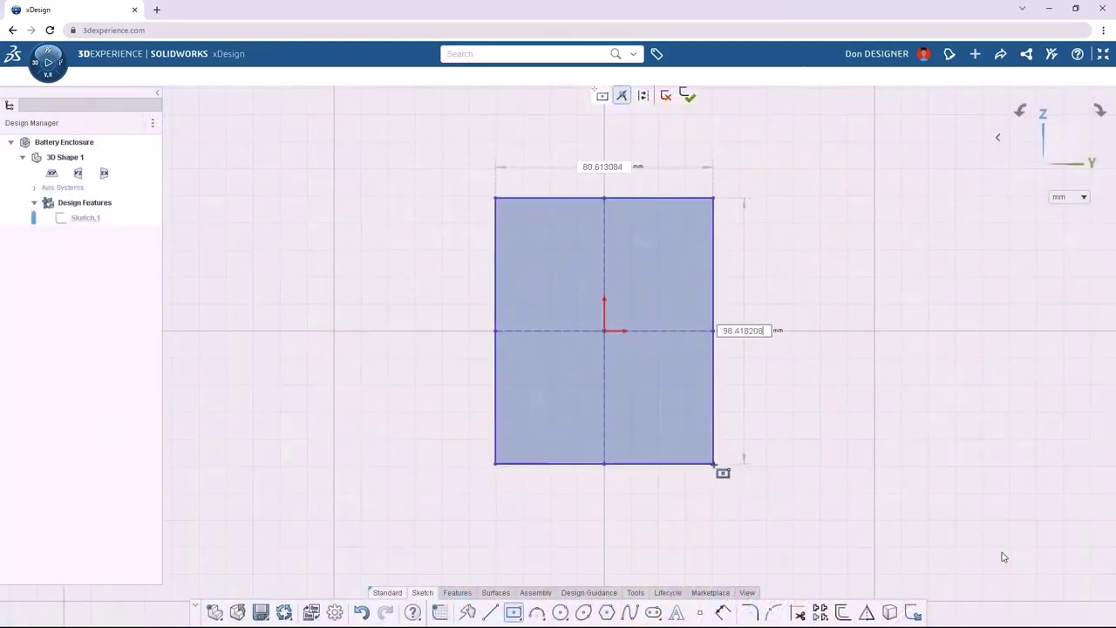
{"action": "left_click", "coordinate": [715, 464]}
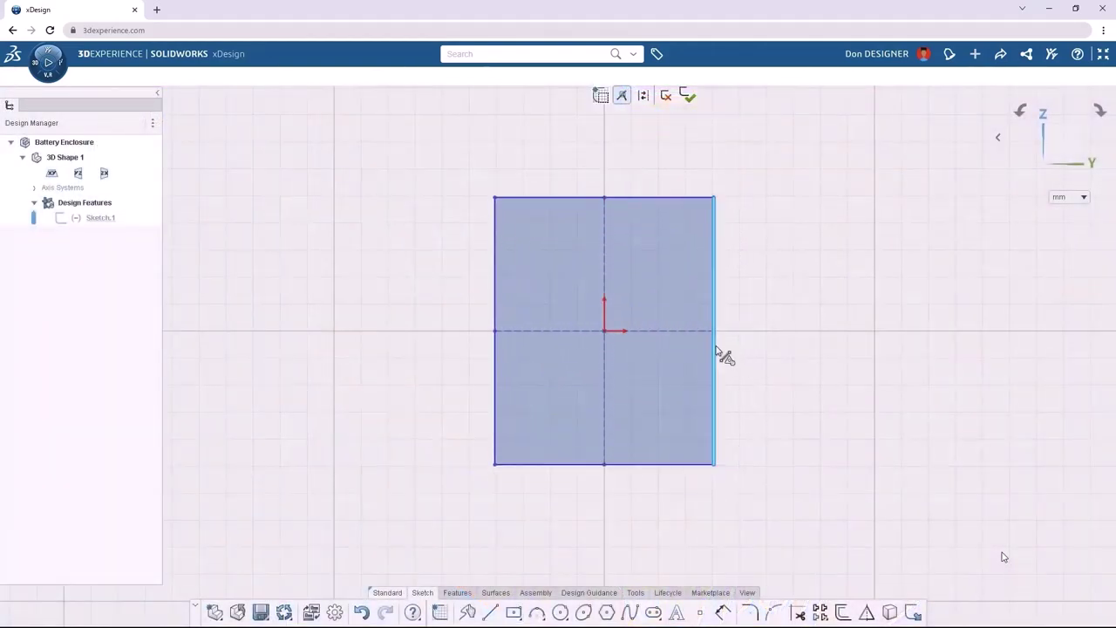
{"action": "left_click", "coordinate": [714, 353]}
{"action": "left_click", "coordinate": [744, 423]}
{"action": "left_click", "coordinate": [762, 373]}
{"action": "key", "text": "Return"}
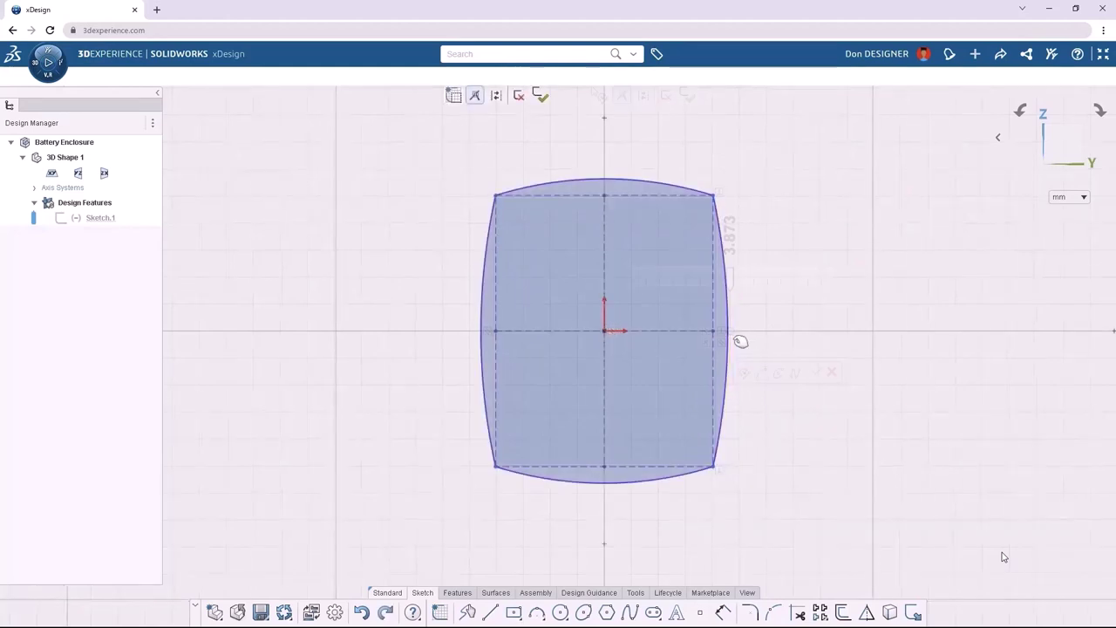
Round all four corners of the profile with sketch fillets
{"action": "right_click", "coordinate": [776, 303]}
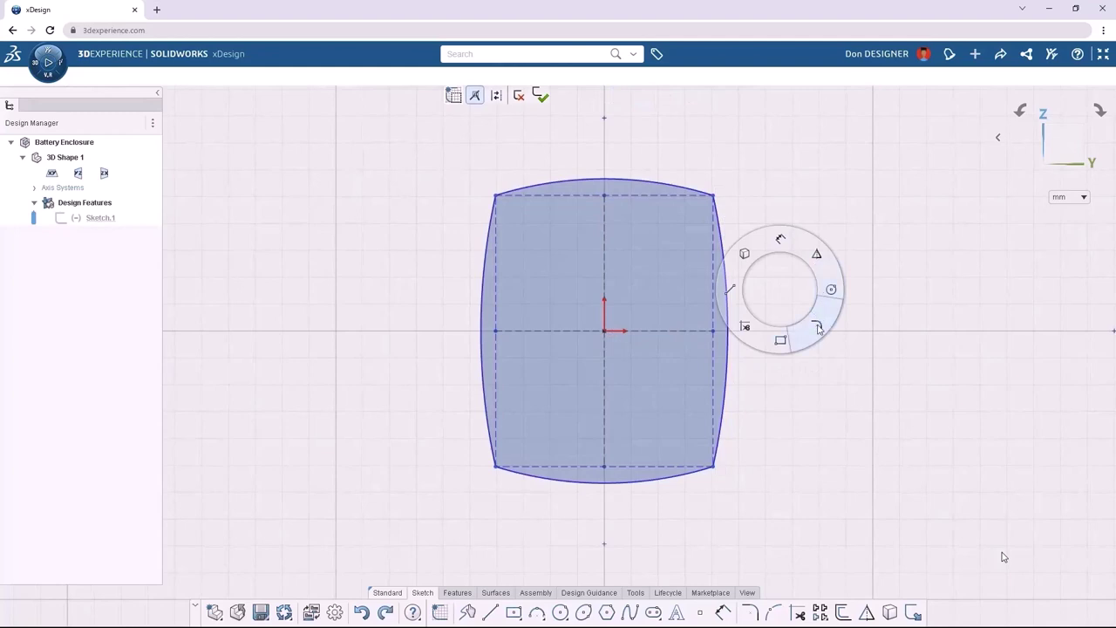
{"action": "left_click", "coordinate": [823, 299]}
{"action": "mouse_move", "coordinate": [743, 242]}
{"action": "left_mouse_down"}
{"action": "mouse_move", "coordinate": [658, 186]}
{"action": "mouse_move", "coordinate": [560, 170]}
{"action": "mouse_move", "coordinate": [482, 250]}
{"action": "mouse_move", "coordinate": [474, 357]}
{"action": "mouse_move", "coordinate": [550, 484]}
{"action": "mouse_move", "coordinate": [759, 408]}
{"action": "left_mouse_up"}
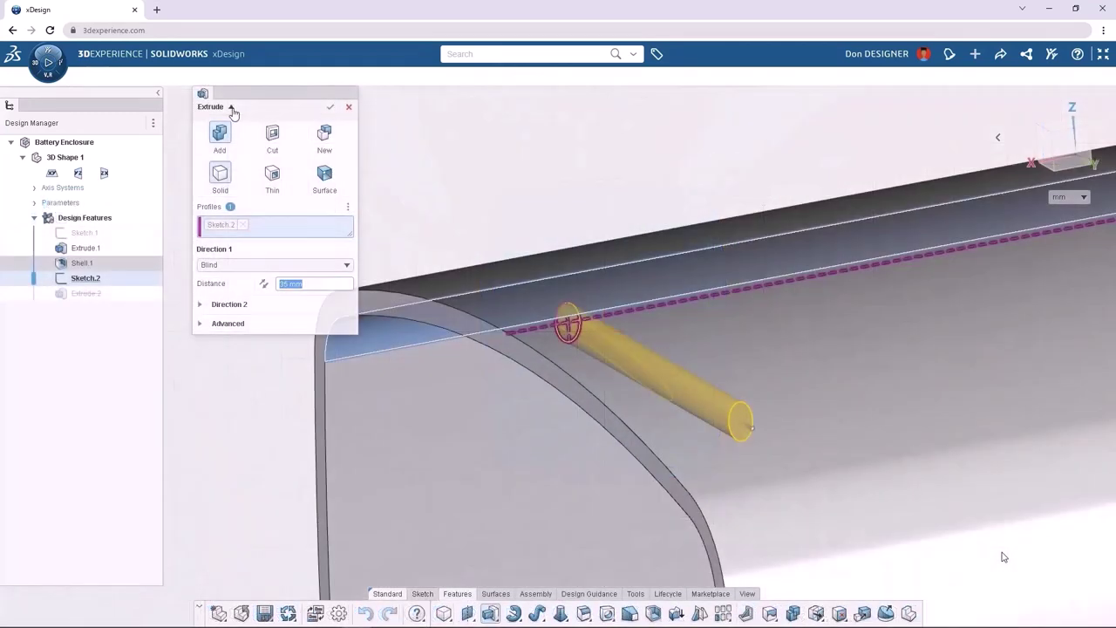
Change the extrude to a sweep cut along the rim edges using Sketch.2 as profile
{"action": "left_click", "coordinate": [232, 108]}
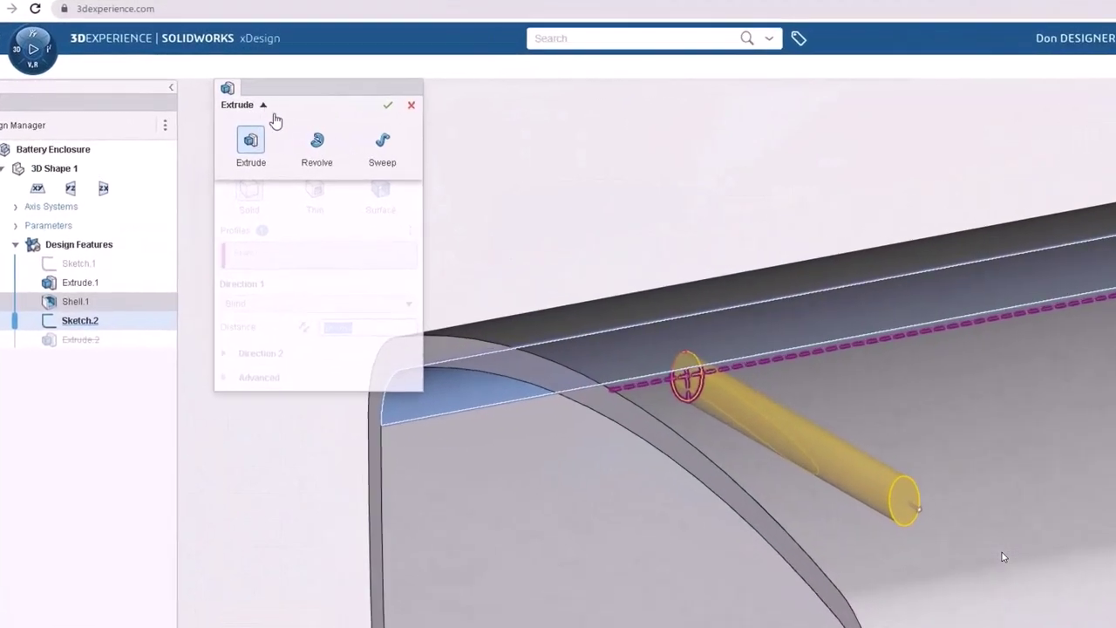
{"action": "left_click", "coordinate": [384, 148]}
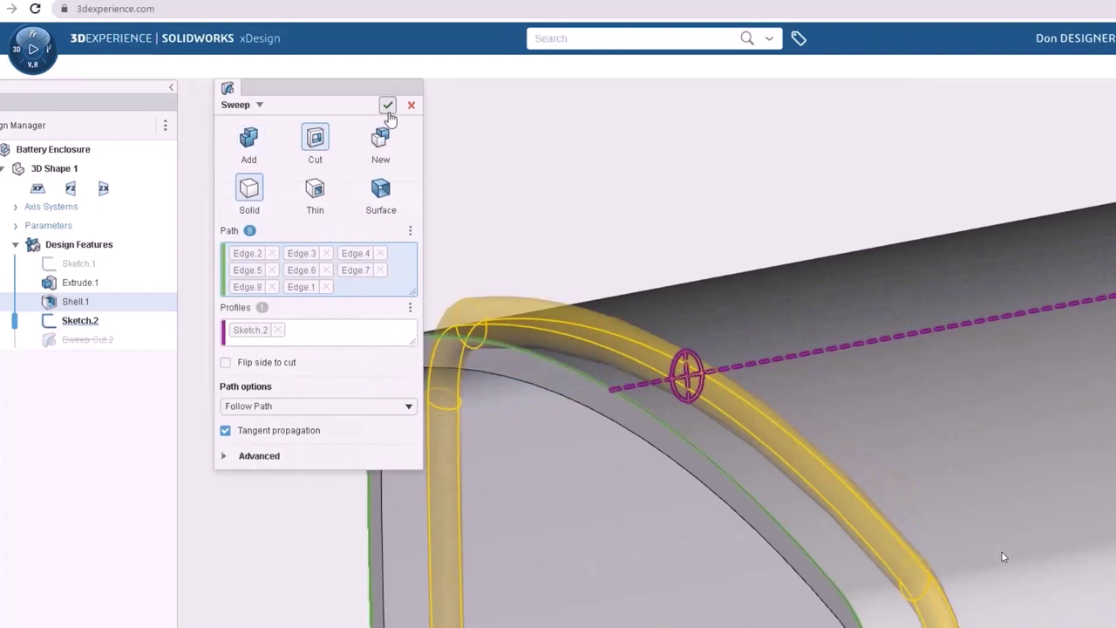
{"action": "left_click", "coordinate": [388, 107]}
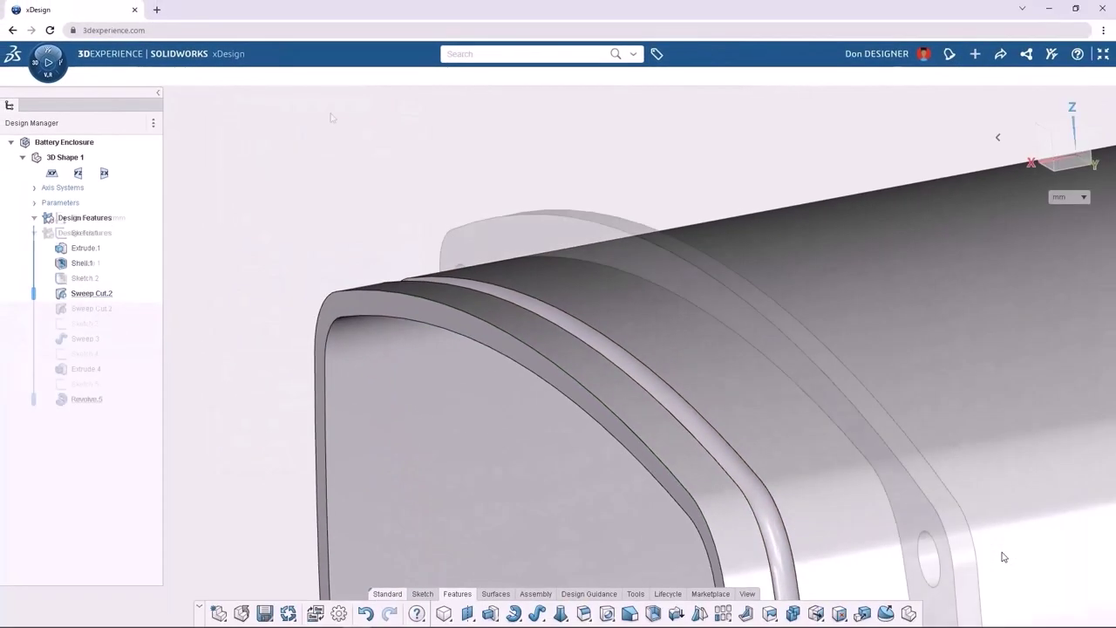
Set the Thickness parameter to 3mm, view the enclosure isometrically, and start a new Extrude
{"action": "double_click", "coordinate": [115, 219]}
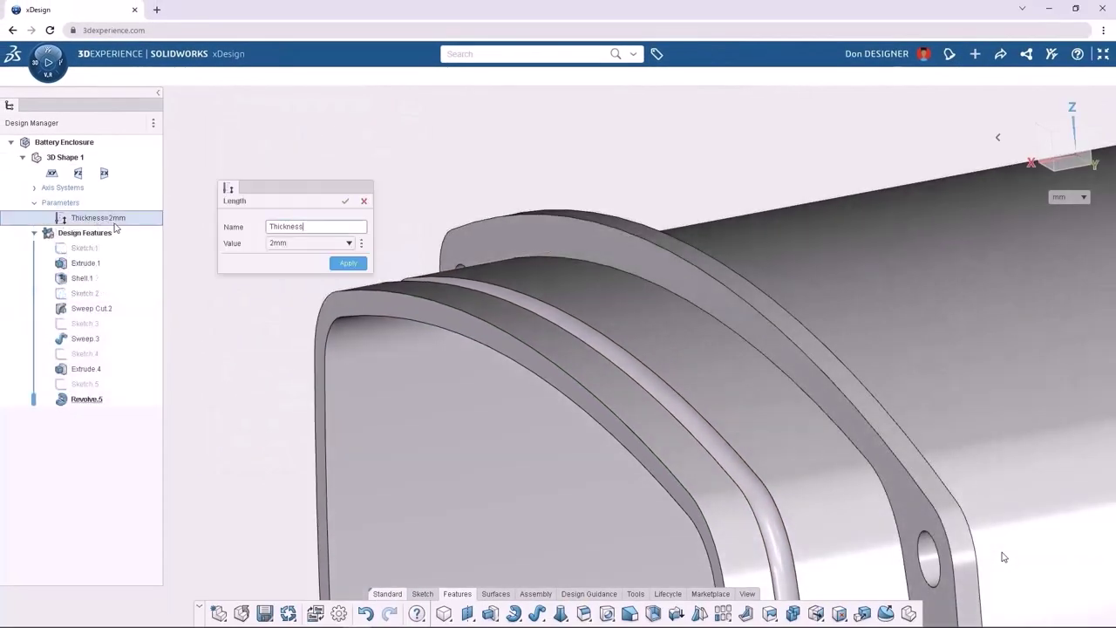
{"action": "left_click", "coordinate": [294, 244]}
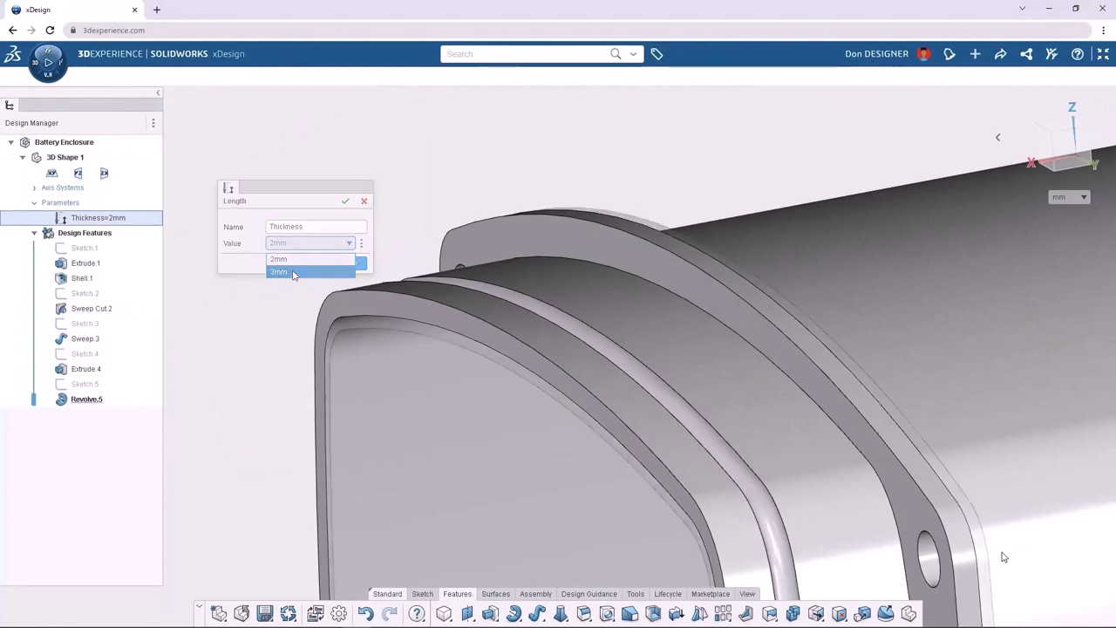
{"action": "left_click", "coordinate": [288, 272]}
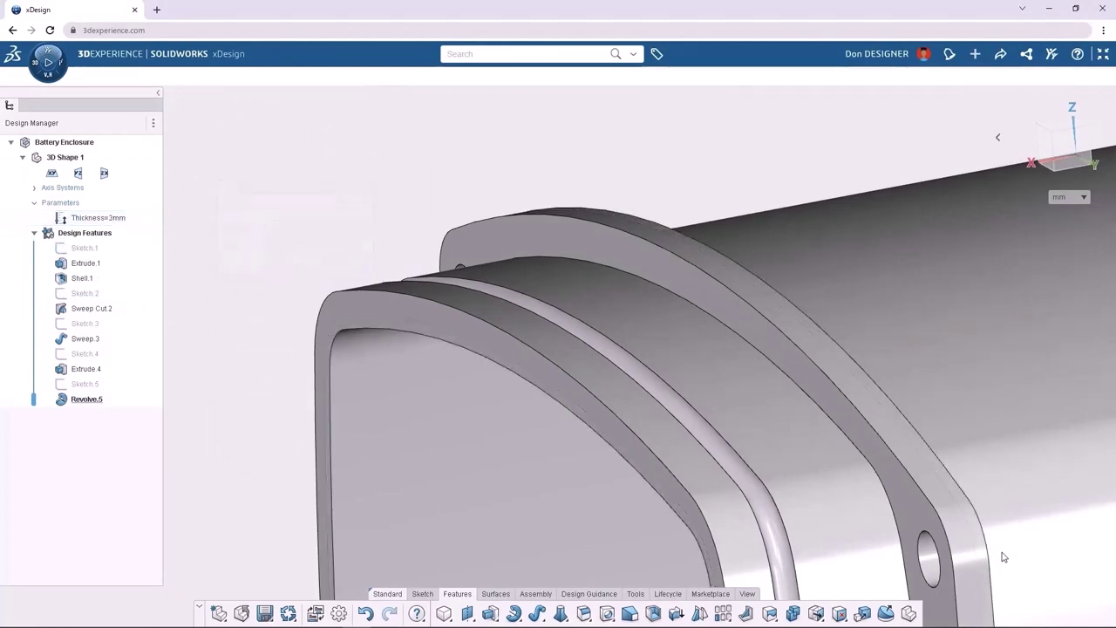
{"action": "key", "text": "ctrl+7"}
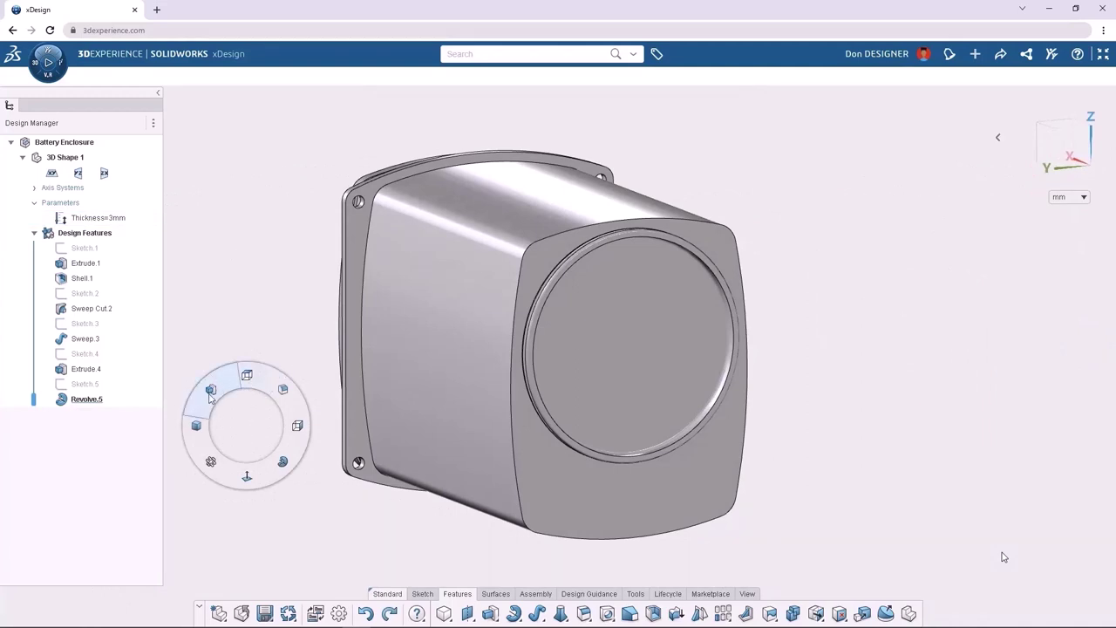
{"action": "left_click", "coordinate": [211, 391]}
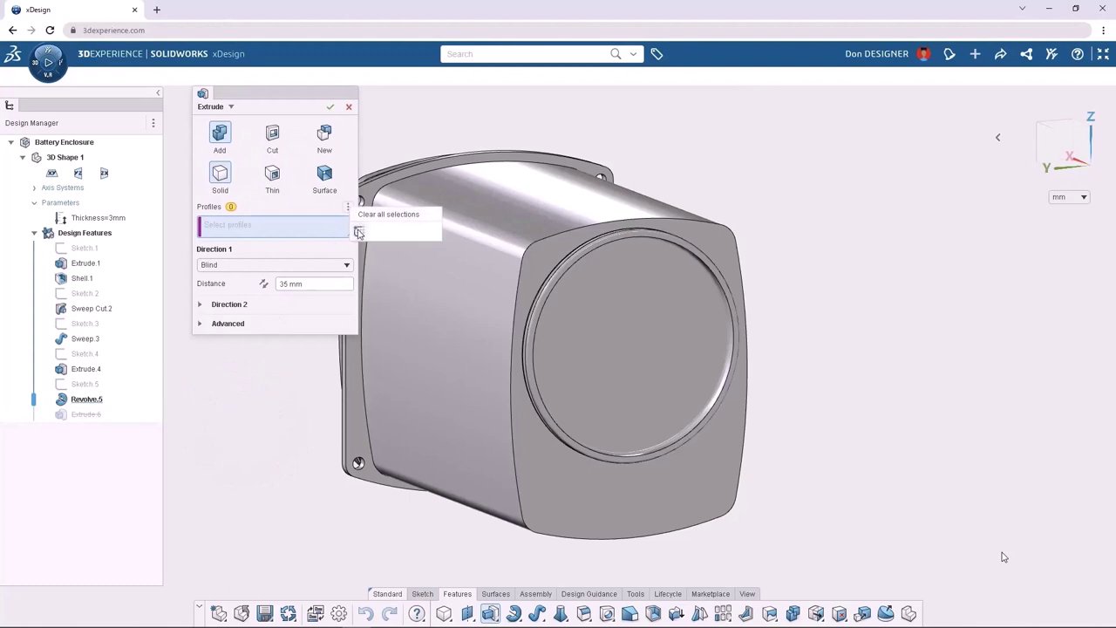
{"action": "key", "text": "Return"}
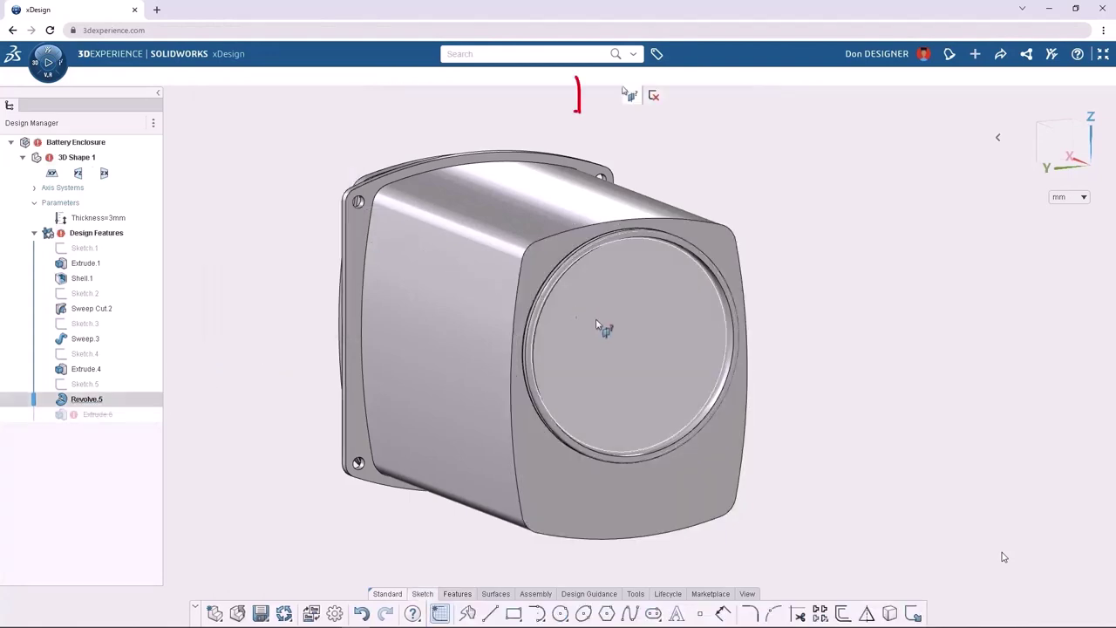
Sketch two circles on the end face, accept the suggested ring of circles, and extrude eight hollow bosses
{"action": "left_click", "coordinate": [610, 324]}
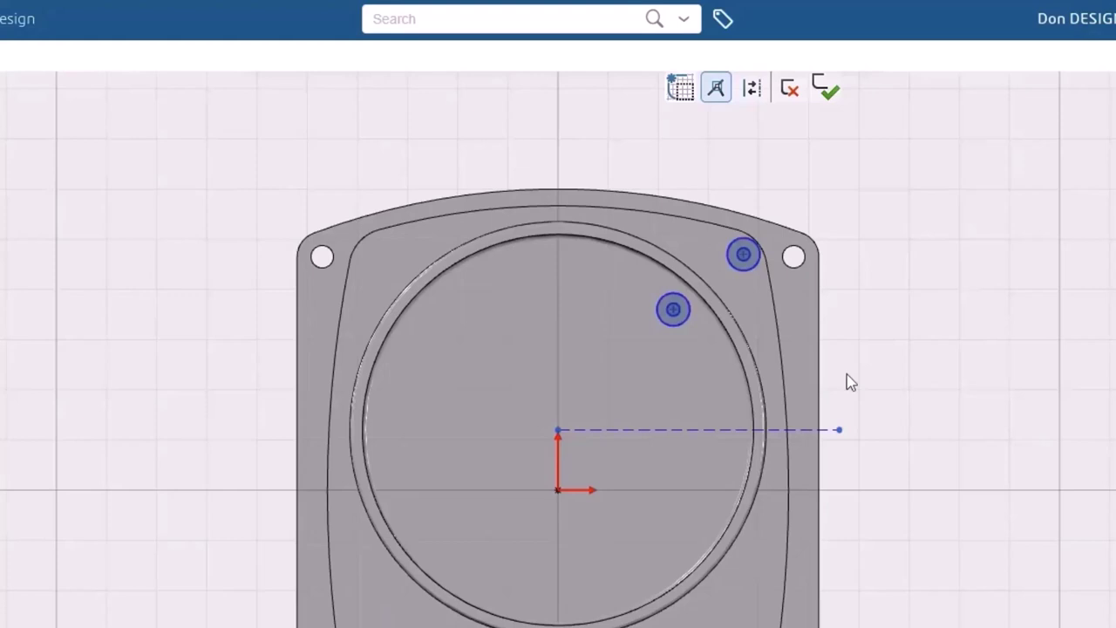
{"action": "mouse_move", "coordinate": [847, 374]}
{"action": "left_mouse_down"}
{"action": "mouse_move", "coordinate": [718, 257]}
{"action": "mouse_move", "coordinate": [615, 187]}
{"action": "left_mouse_up"}
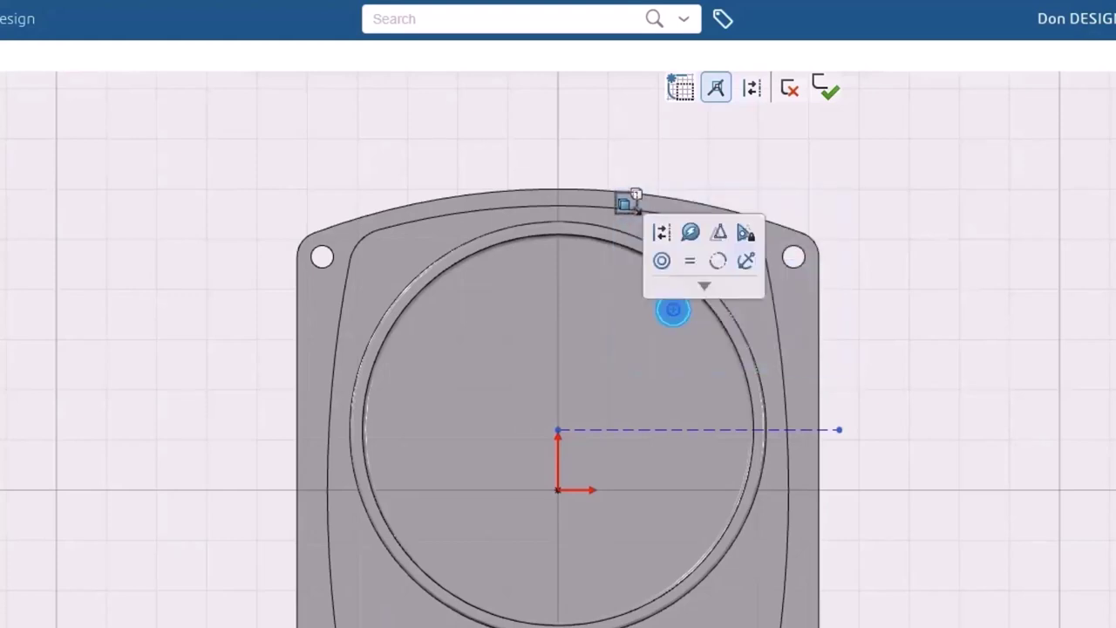
{"action": "left_click", "coordinate": [690, 232]}
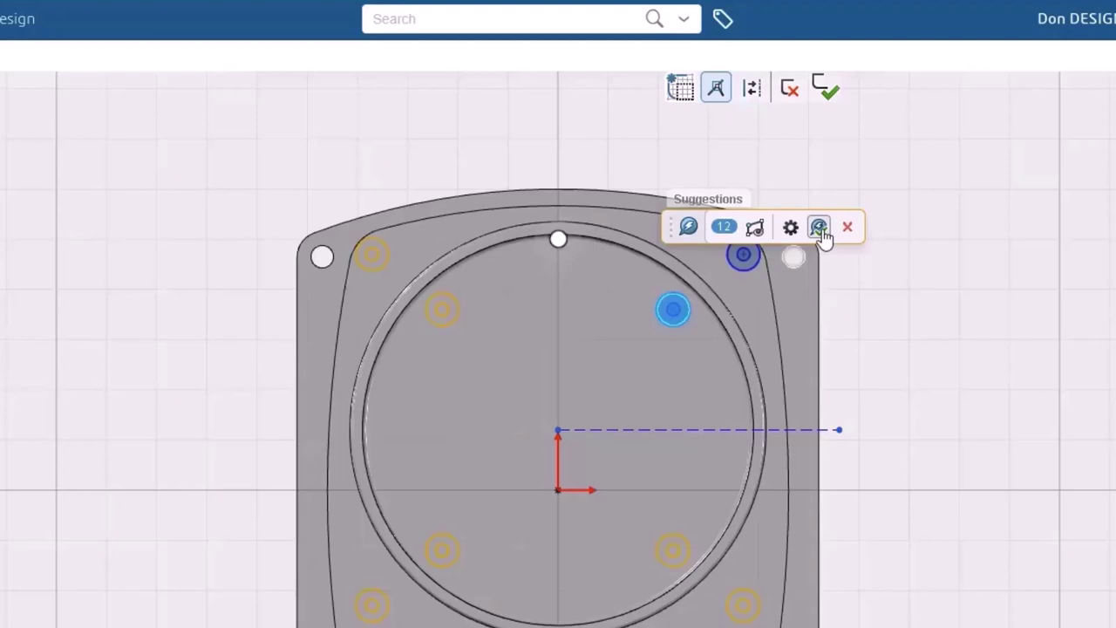
{"action": "left_click", "coordinate": [820, 228]}
{"action": "key", "text": "ctrl+i"}
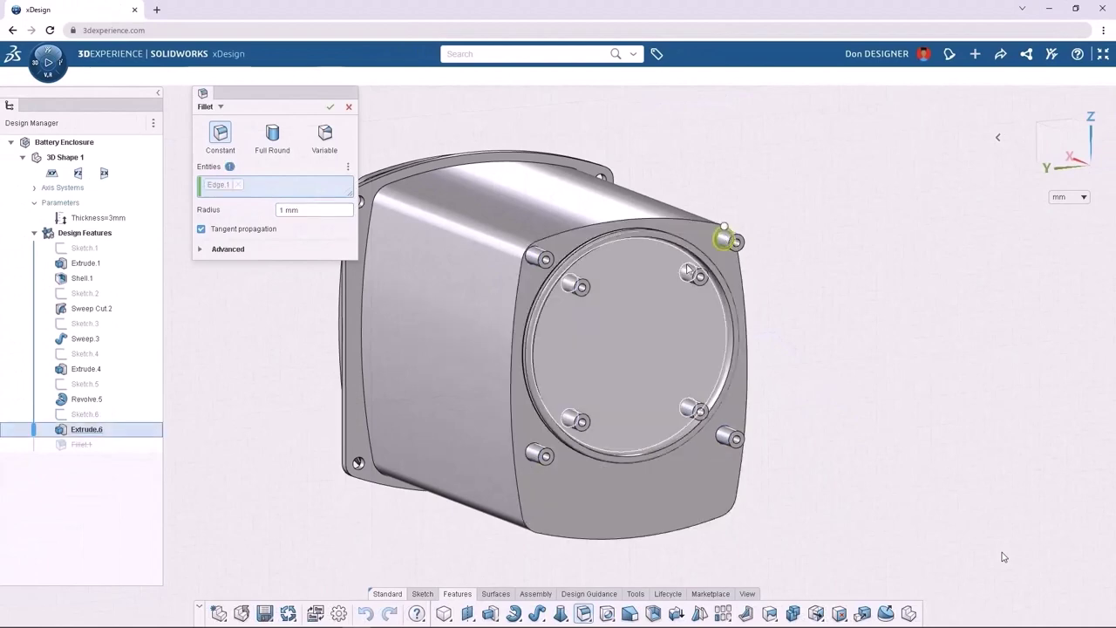
Fillet the boss bases, extrude a boss end face longer, and enlarge a fillet to about 4.51 mm
{"action": "left_click", "coordinate": [729, 241]}
{"action": "key", "text": "Return"}
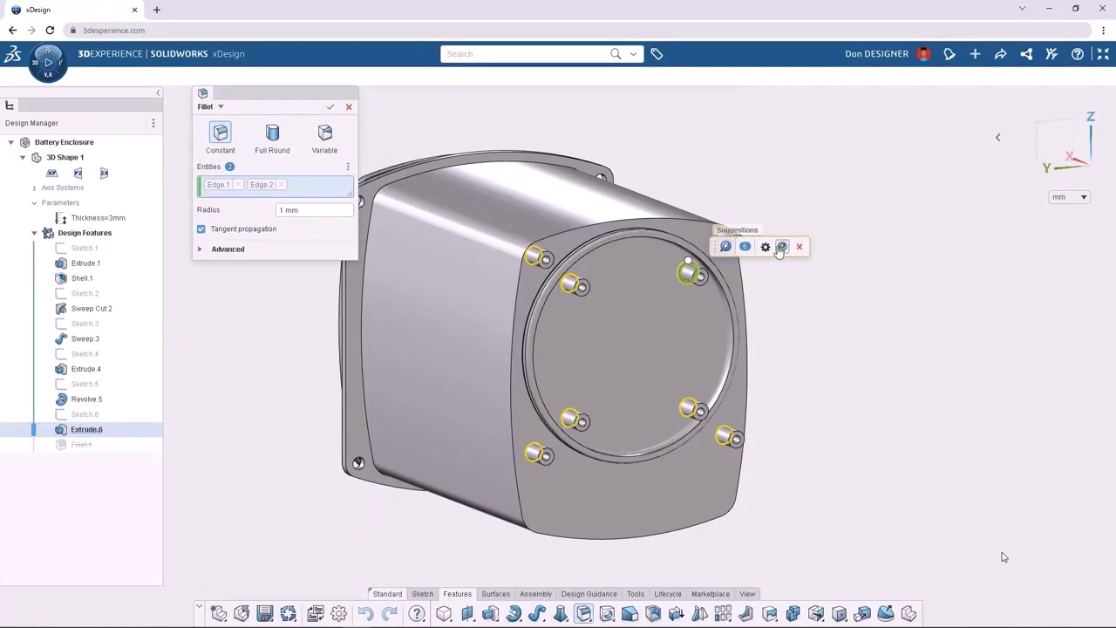
{"action": "scroll", "coordinate": [743, 225], "scroll_direction": "up", "scroll_amount": 5}
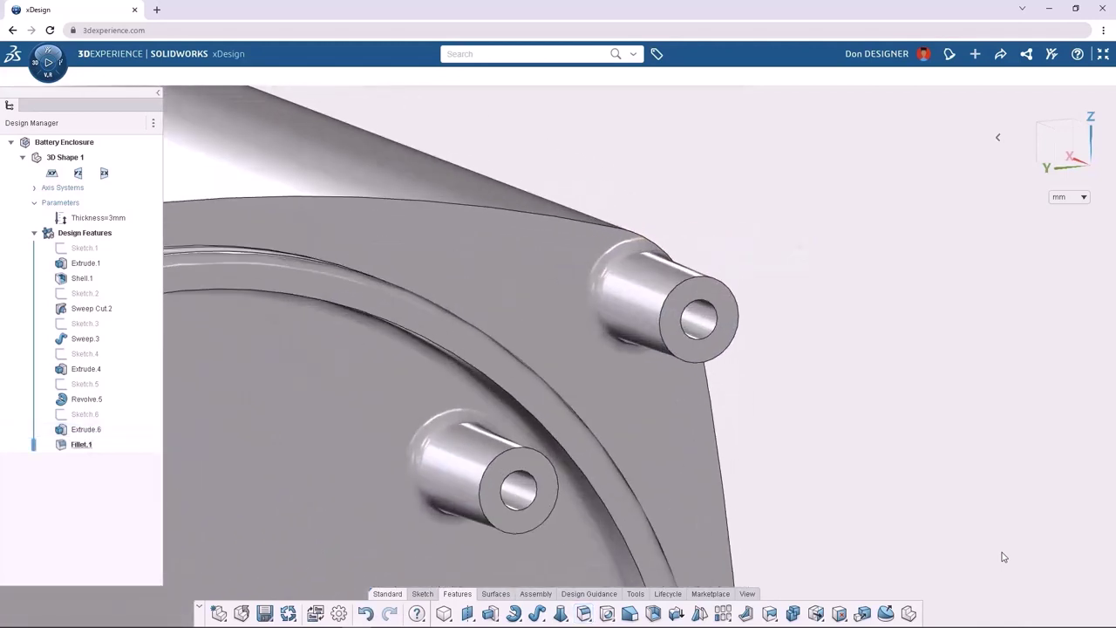
{"action": "left_click", "coordinate": [729, 321]}
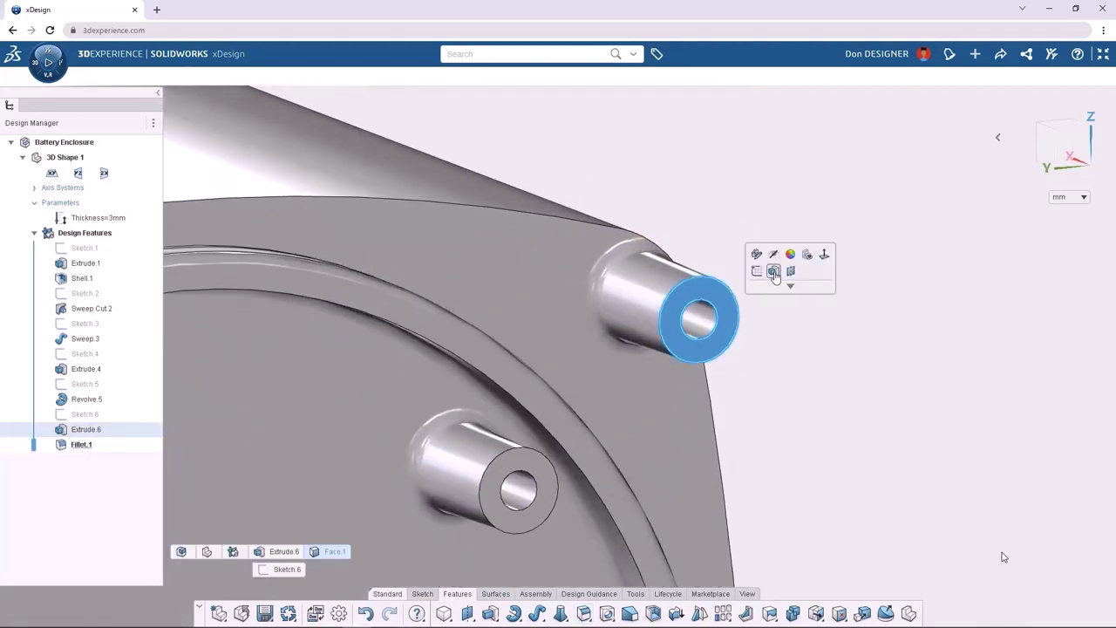
{"action": "left_click", "coordinate": [773, 276]}
{"action": "key", "text": "Return"}
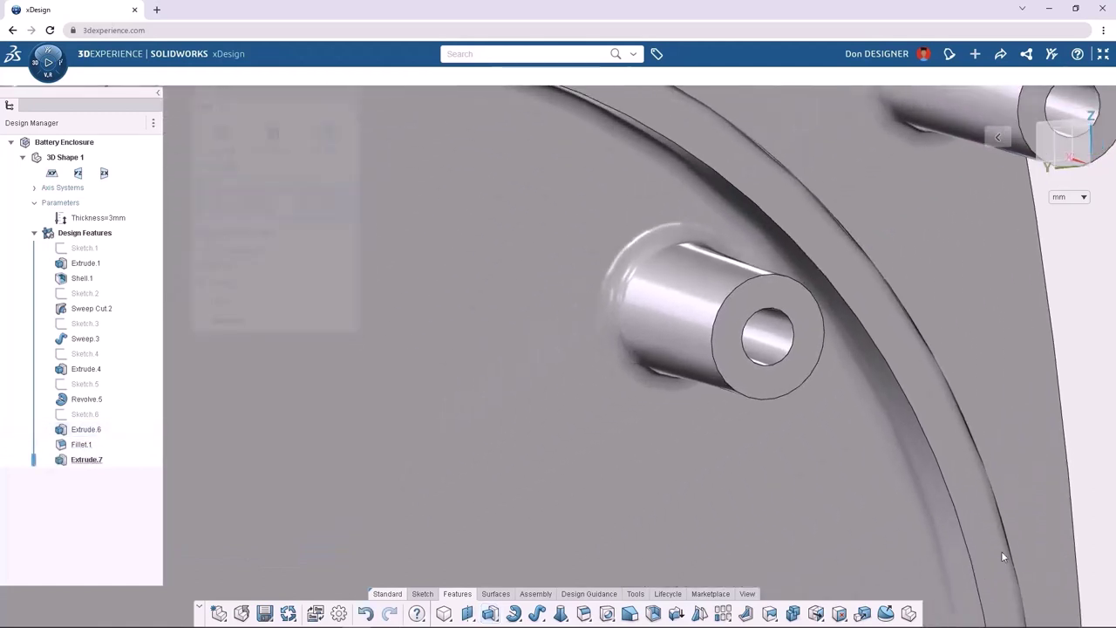
{"action": "left_click_drag", "start_coordinate": [628, 391], "coordinate": [564, 485]}
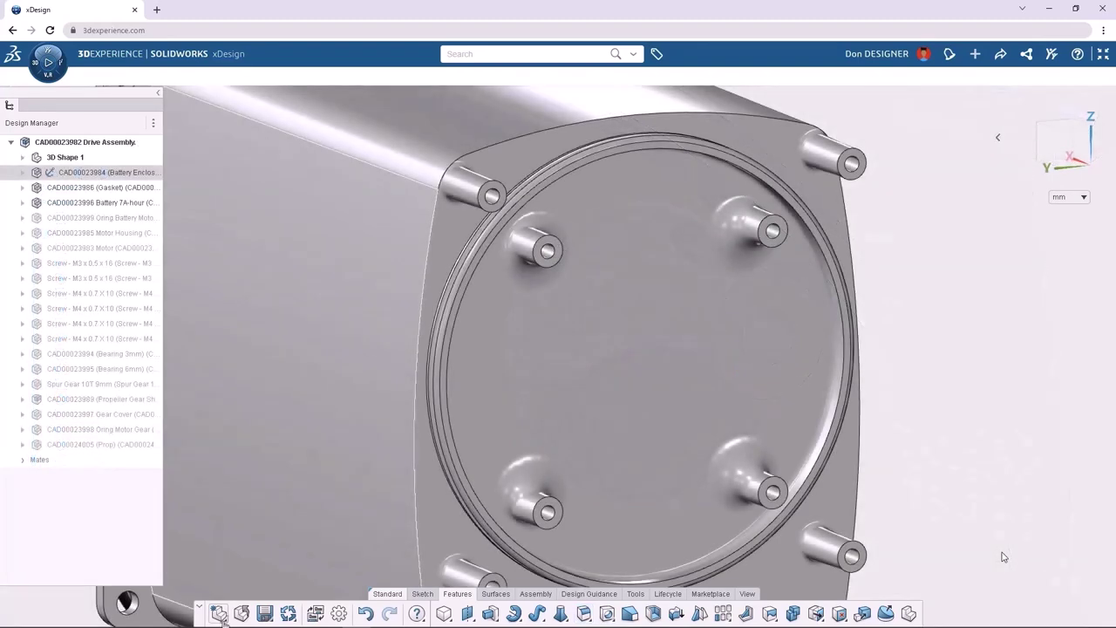
Show the Drive Assembly's import file format choices
{"action": "left_click", "coordinate": [220, 613]}
{"action": "left_click", "coordinate": [241, 593]}
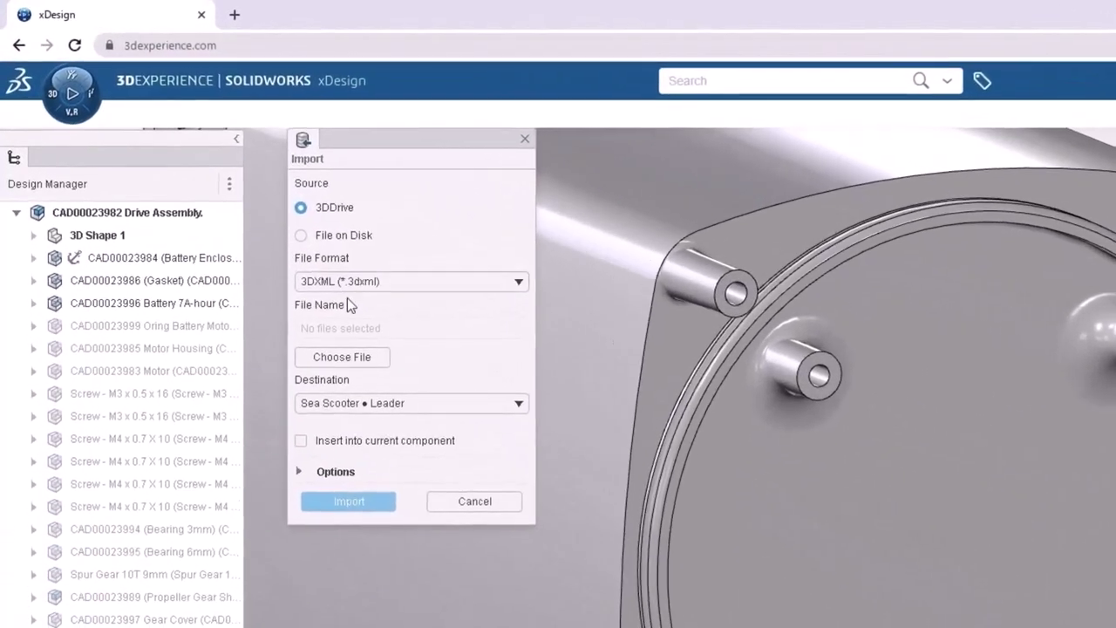
{"action": "left_click", "coordinate": [235, 193]}
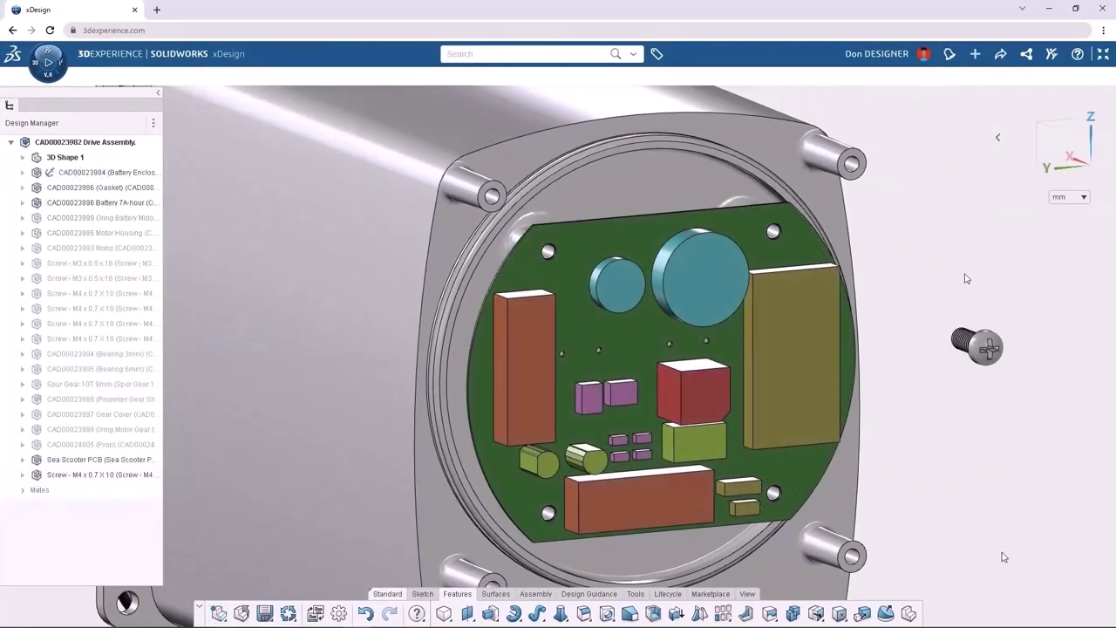
Mount an M4 x 0.7 x 10 screw in the PCB's upper-right hole and fill the three suggested matching holes
{"action": "left_click_drag", "start_coordinate": [983, 346], "coordinate": [776, 232]}
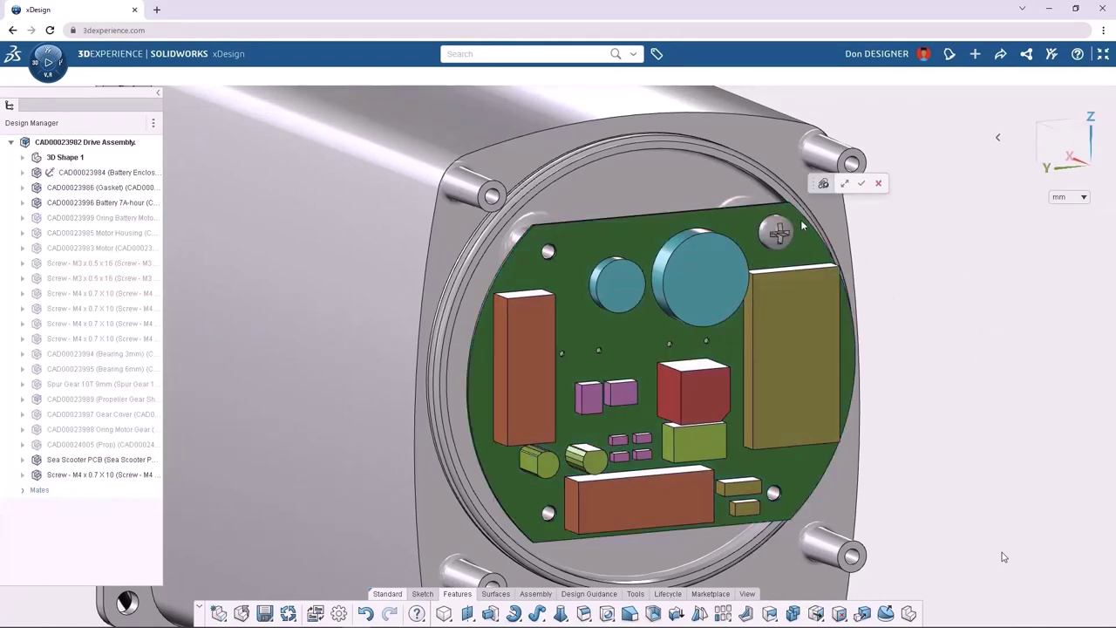
{"action": "left_click", "coordinate": [862, 185]}
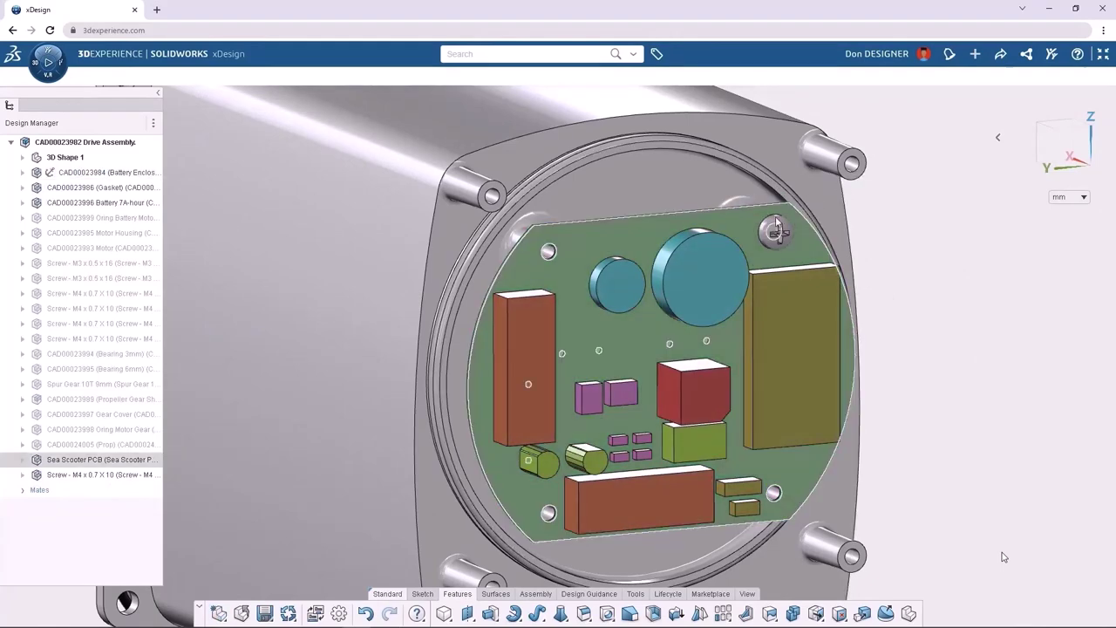
{"action": "left_click", "coordinate": [881, 197]}
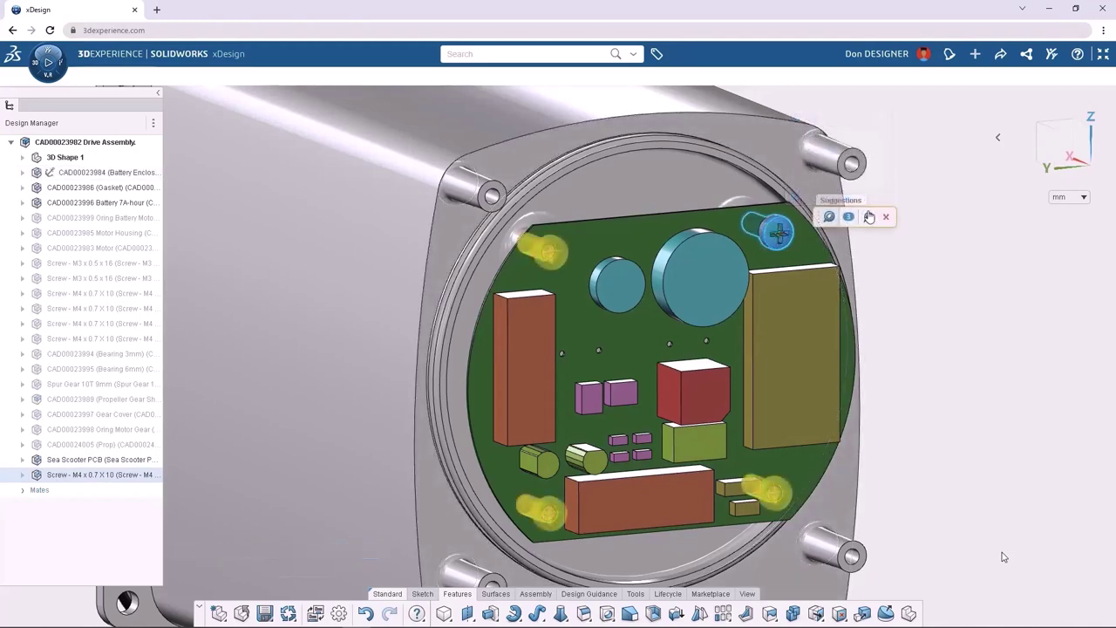
{"action": "left_click", "coordinate": [869, 216]}
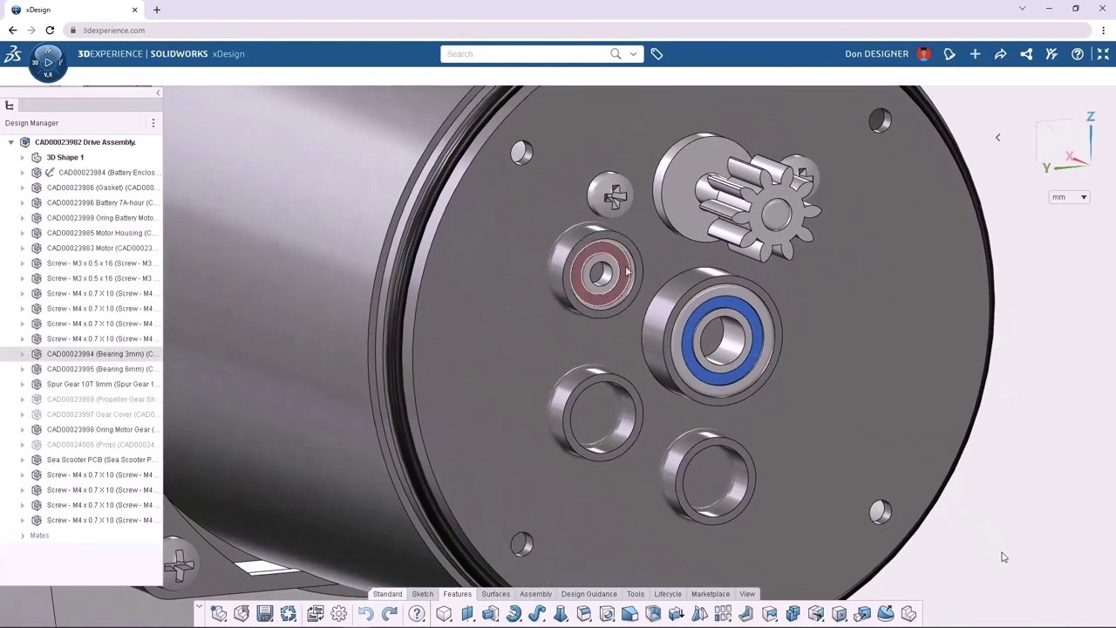
Copy the 3mm bearing with its mates into the lower-left hole, re-using the existing reference
{"action": "left_click", "coordinate": [604, 263]}
{"action": "left_click", "coordinate": [706, 235]}
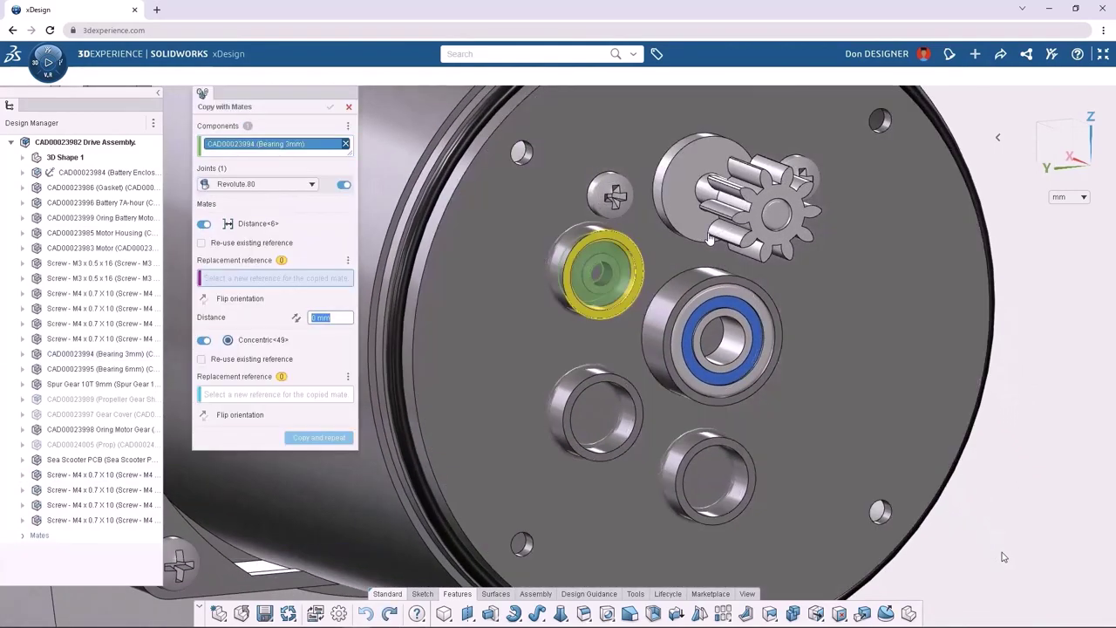
{"action": "left_click", "coordinate": [202, 243]}
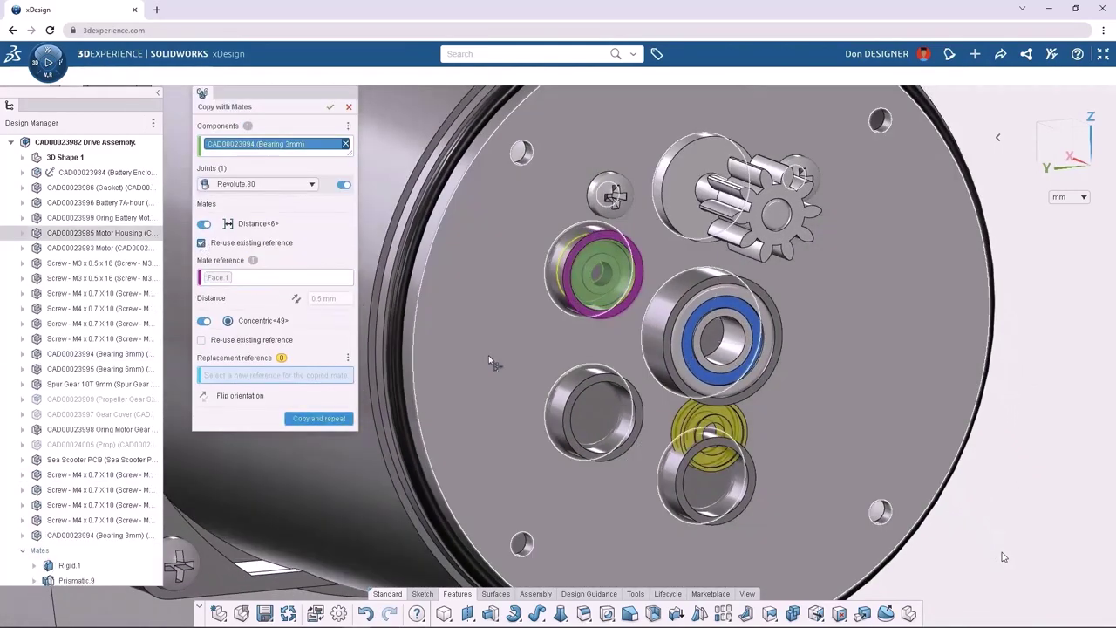
{"action": "left_click", "coordinate": [597, 410]}
{"action": "left_click", "coordinate": [319, 418]}
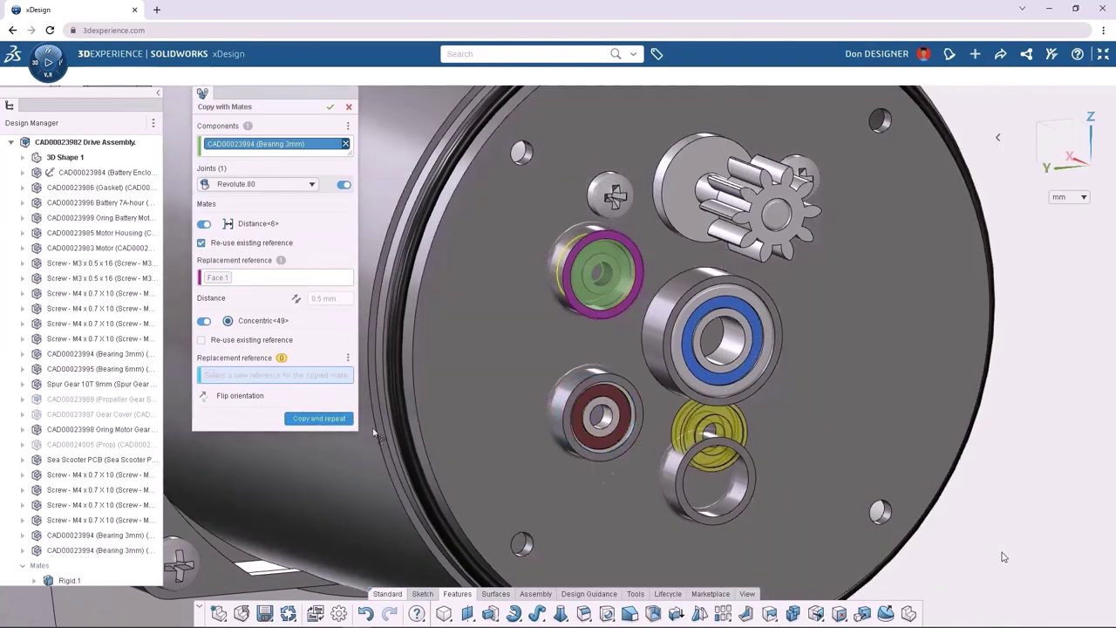
{"action": "left_click", "coordinate": [330, 106]}
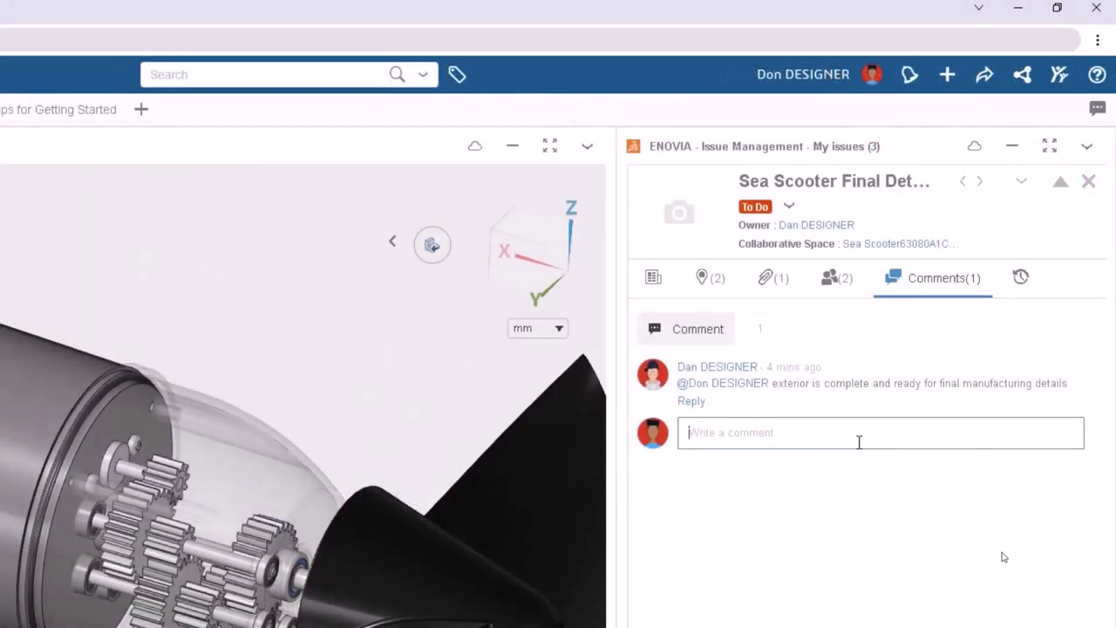
Reply 'Sounds good, thanks' on the issue, review its markup slides, and open the affected item in xDesign
{"action": "type", "text": "Sounds good, thanks"}
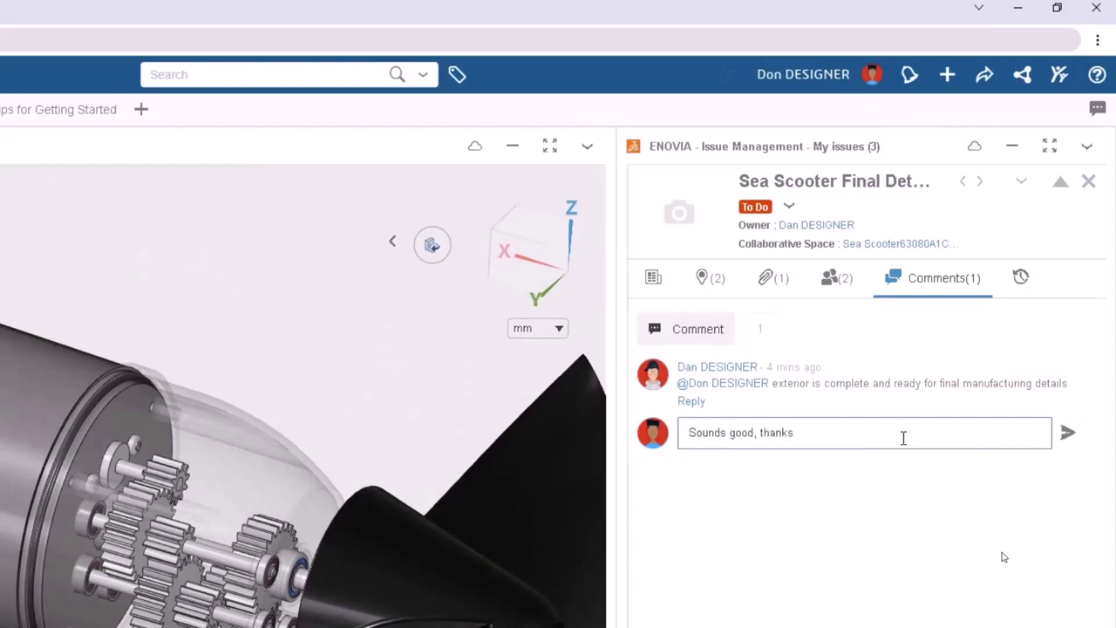
{"action": "left_click", "coordinate": [1068, 432]}
{"action": "left_click", "coordinate": [771, 280]}
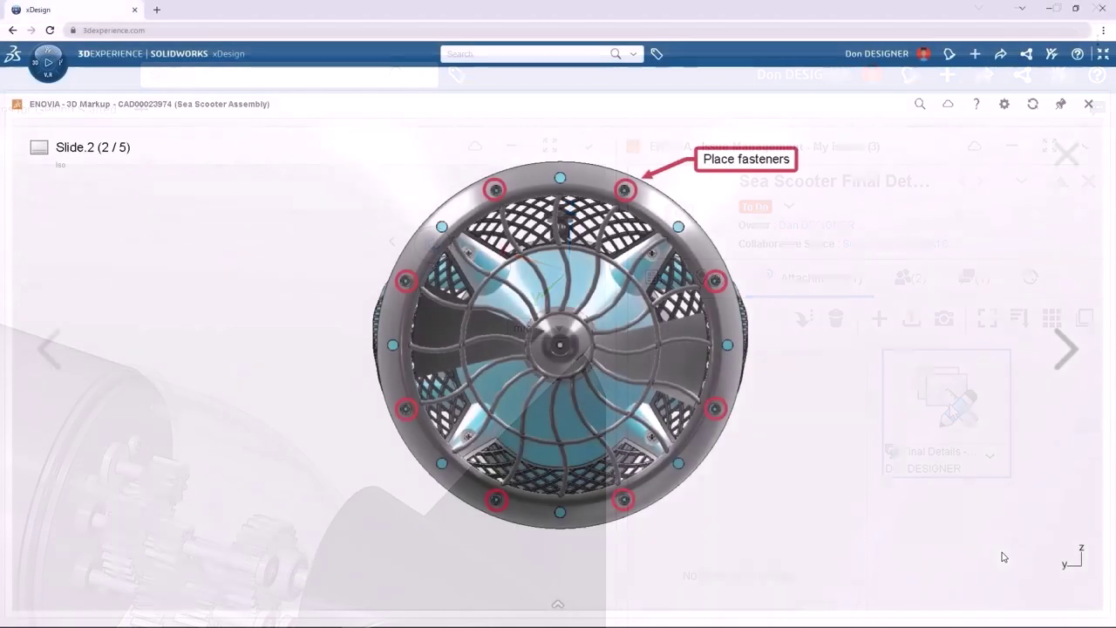
{"action": "key", "text": "Right"}
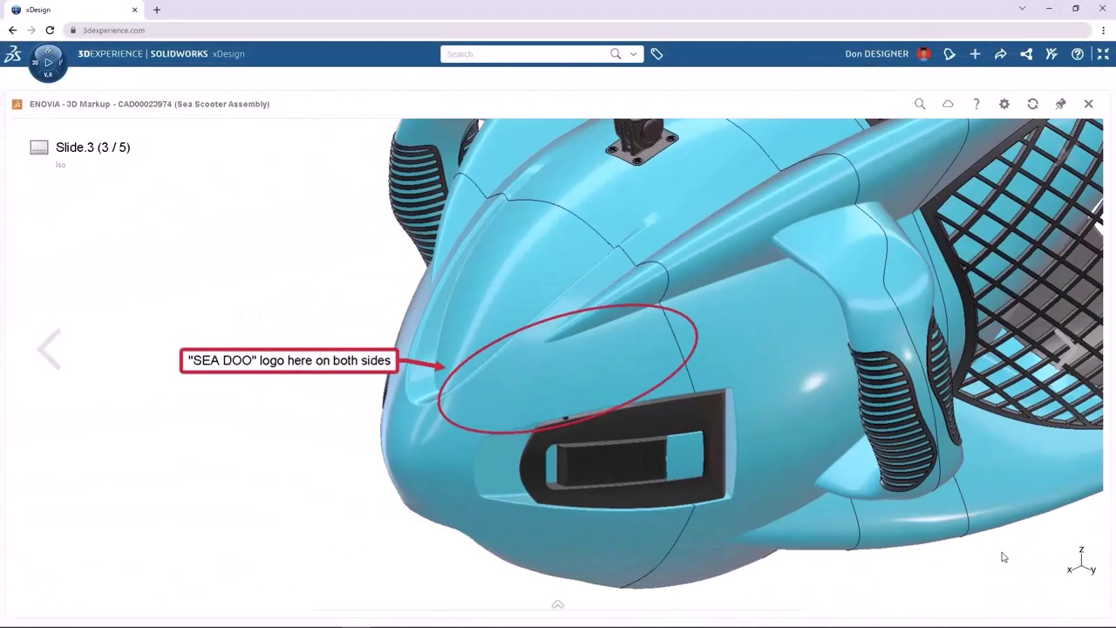
{"action": "key", "text": "Right"}
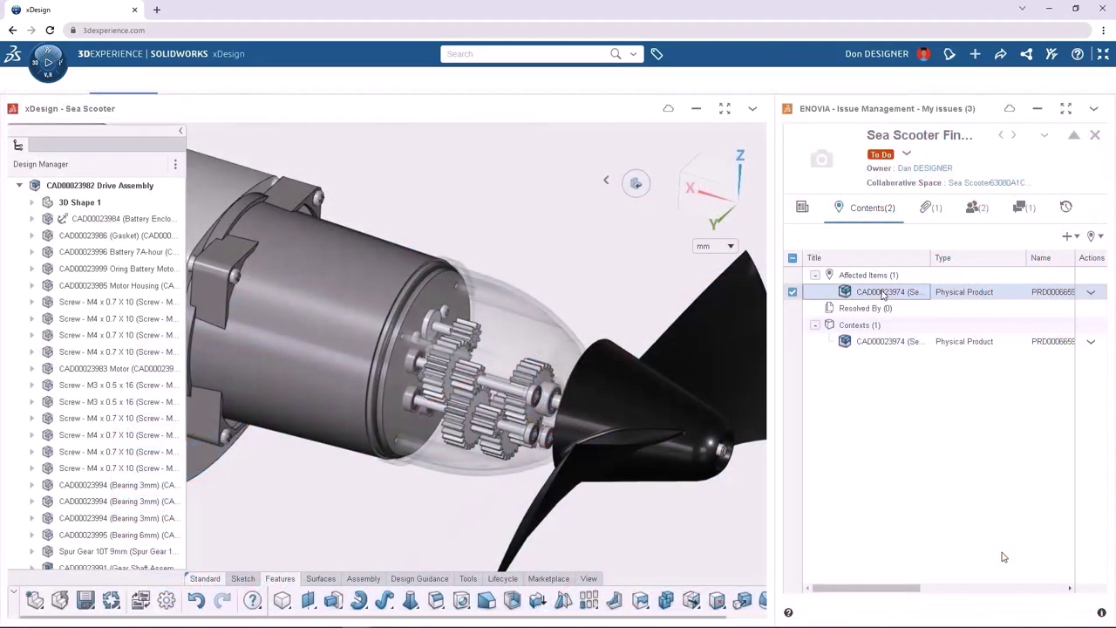
{"action": "left_click_drag", "start_coordinate": [881, 291], "coordinate": [558, 252]}
{"action": "left_click", "coordinate": [538, 313]}
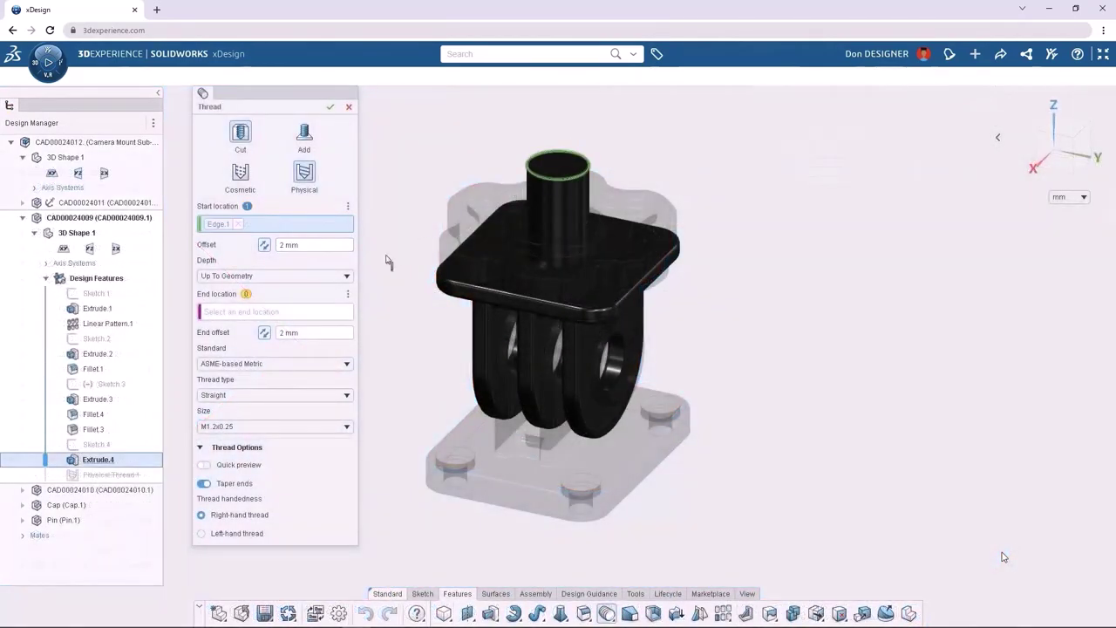
Add an ASME inch 1/4-20 physical thread from the post's top edge down to the plate face
{"action": "left_click", "coordinate": [340, 311]}
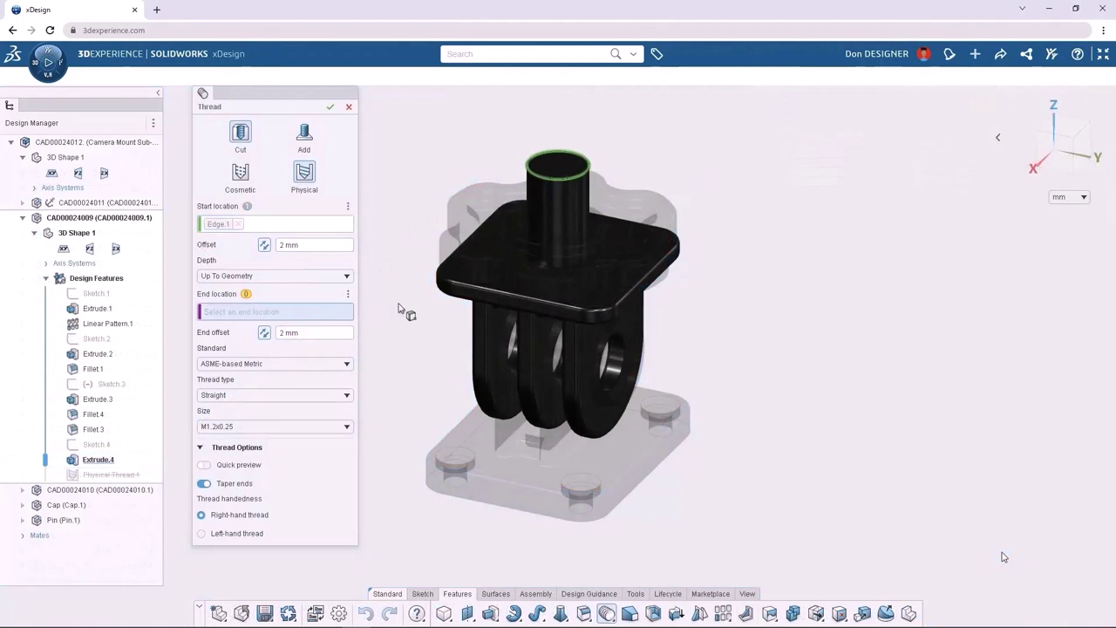
{"action": "left_click", "coordinate": [491, 281]}
{"action": "left_click", "coordinate": [288, 364]}
{"action": "left_click", "coordinate": [287, 387]}
{"action": "left_click", "coordinate": [330, 107]}
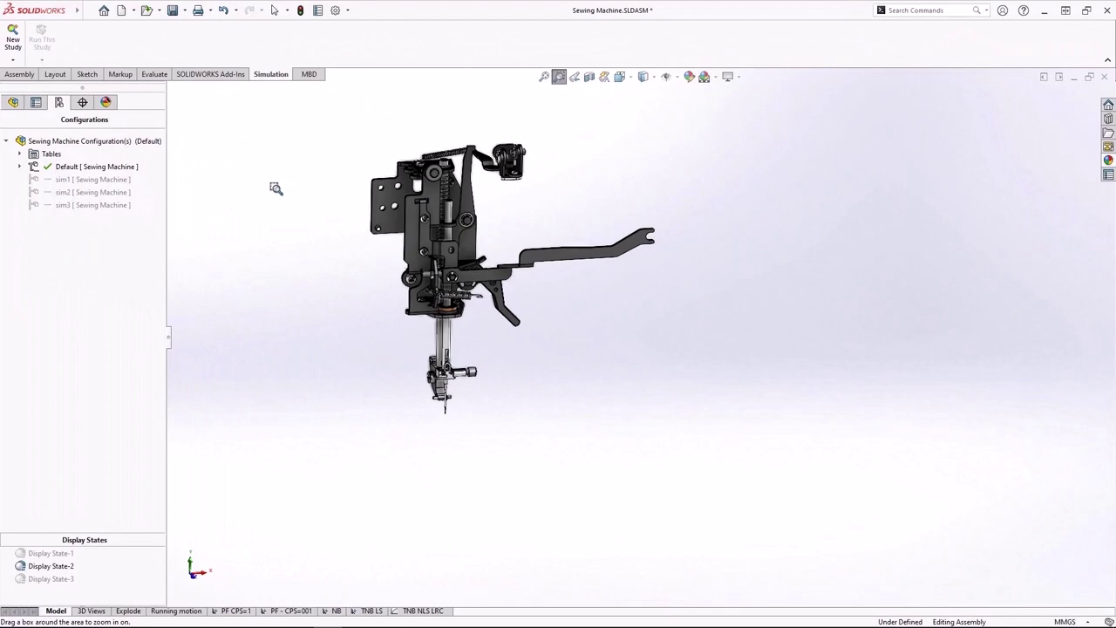
Zoom in on the needle mechanism and swing its lever to test the motion
{"action": "left_click_drag", "start_coordinate": [312, 120], "coordinate": [621, 389]}
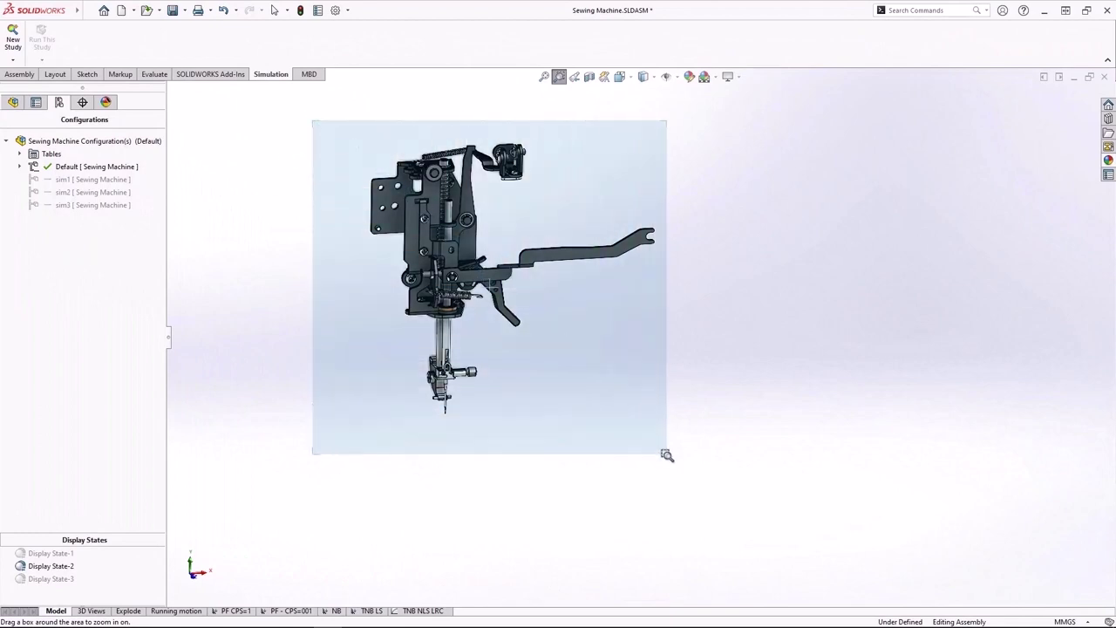
{"action": "key", "text": "Escape"}
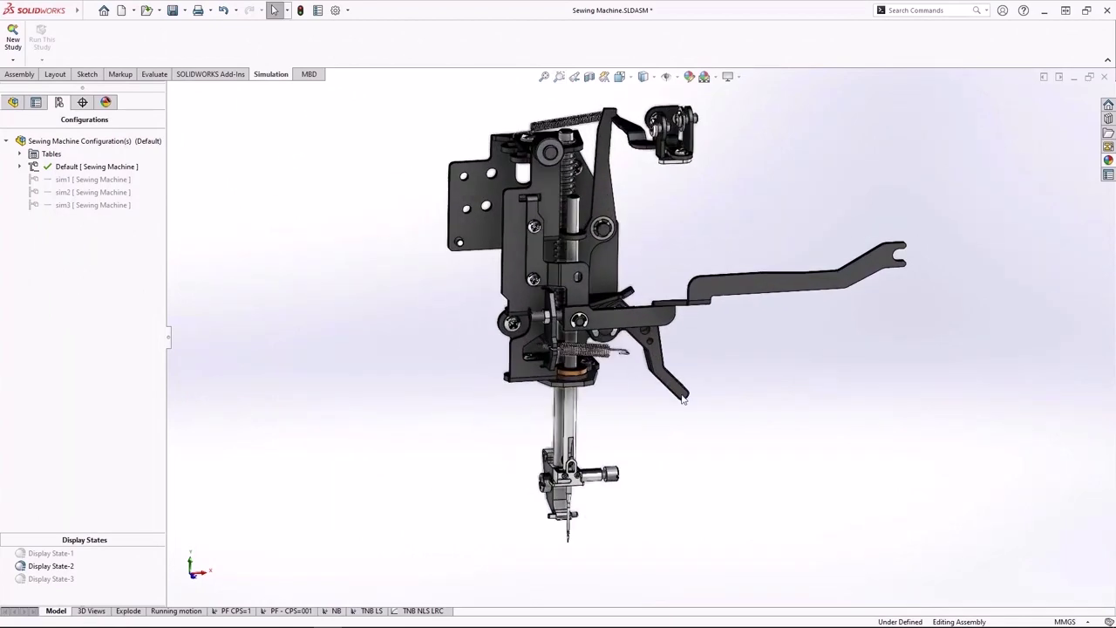
{"action": "mouse_move", "coordinate": [683, 398]}
{"action": "left_mouse_down"}
{"action": "mouse_move", "coordinate": [673, 374]}
{"action": "mouse_move", "coordinate": [713, 320]}
{"action": "mouse_move", "coordinate": [647, 425]}
{"action": "mouse_move", "coordinate": [615, 444]}
{"action": "mouse_move", "coordinate": [685, 400]}
{"action": "left_mouse_up"}
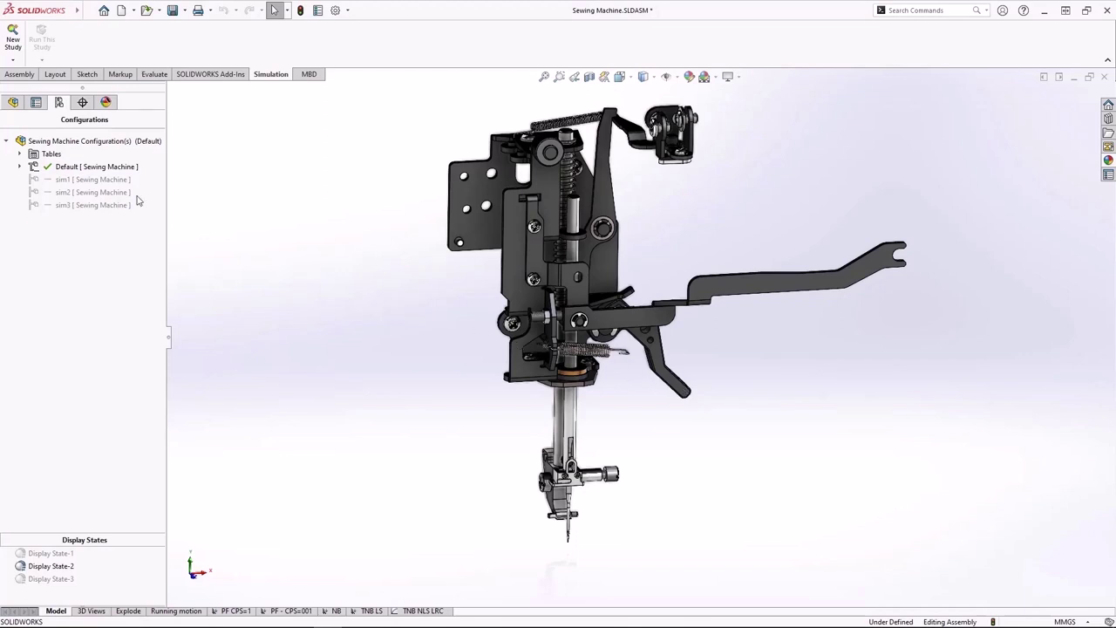
Activate the sim1 configuration and zoom in on the lever part
{"action": "left_click", "coordinate": [108, 181]}
{"action": "double_click", "coordinate": [107, 181]}
{"action": "key", "text": "z"}
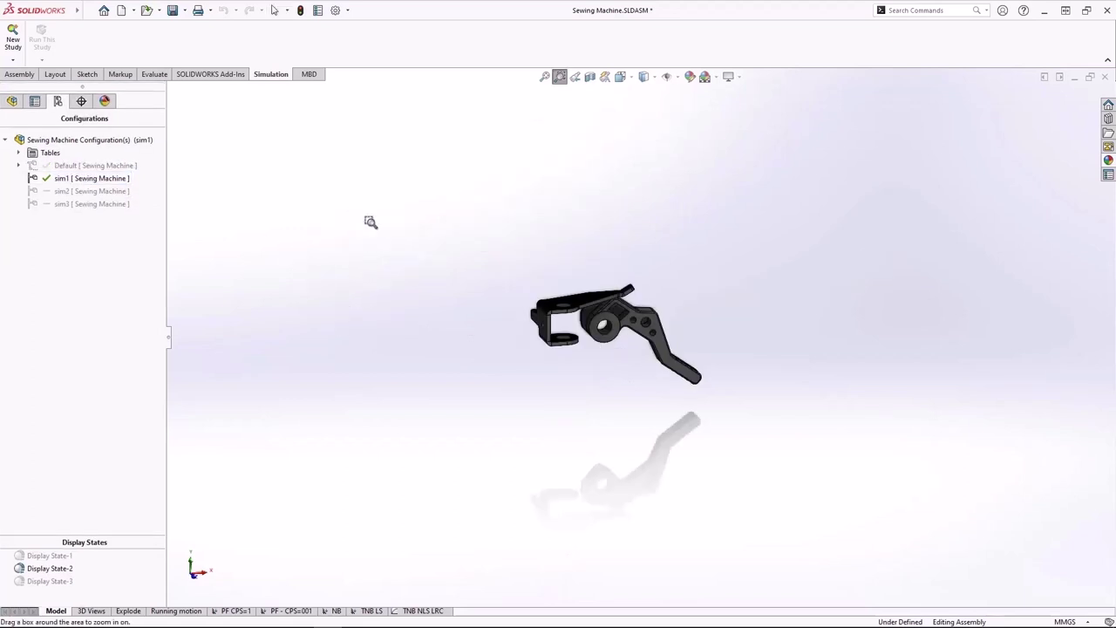
{"action": "left_click_drag", "start_coordinate": [435, 251], "coordinate": [849, 472]}
{"action": "key", "text": "Escape"}
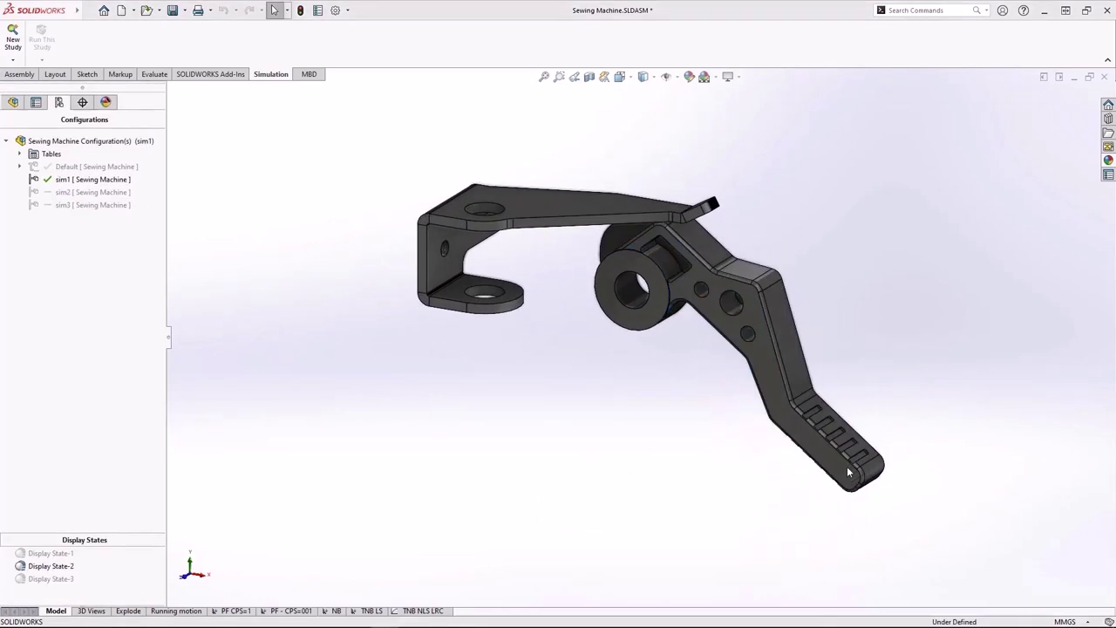
In the PF CPS=1 study, review Local Interaction-1's definition, then bring up the study's options
{"action": "left_click", "coordinate": [234, 612]}
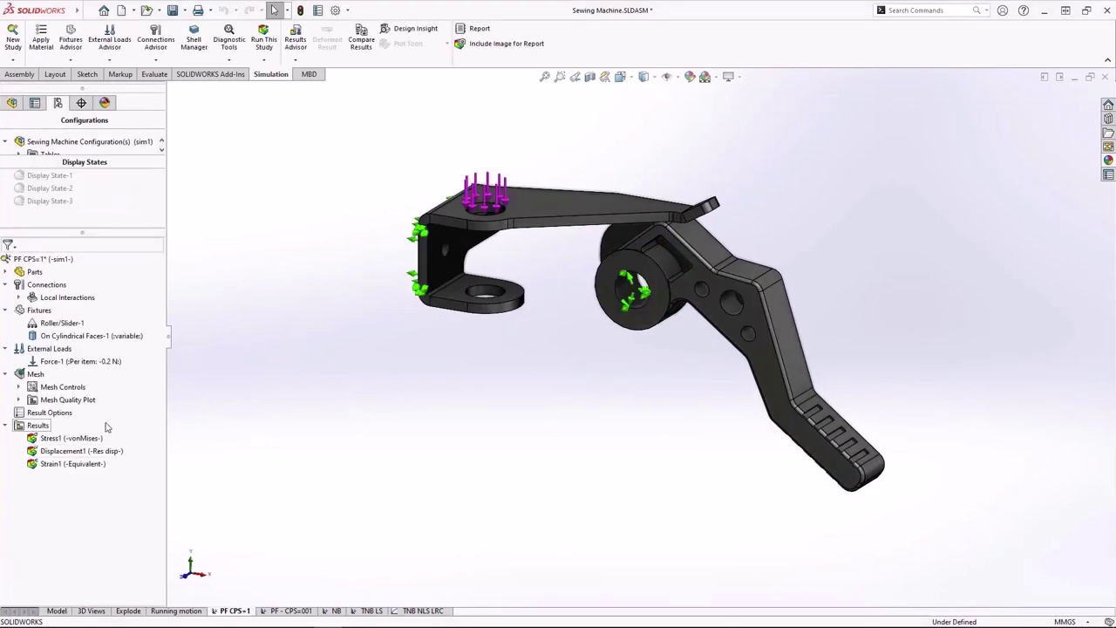
{"action": "left_click", "coordinate": [18, 298]}
{"action": "left_click", "coordinate": [96, 312]}
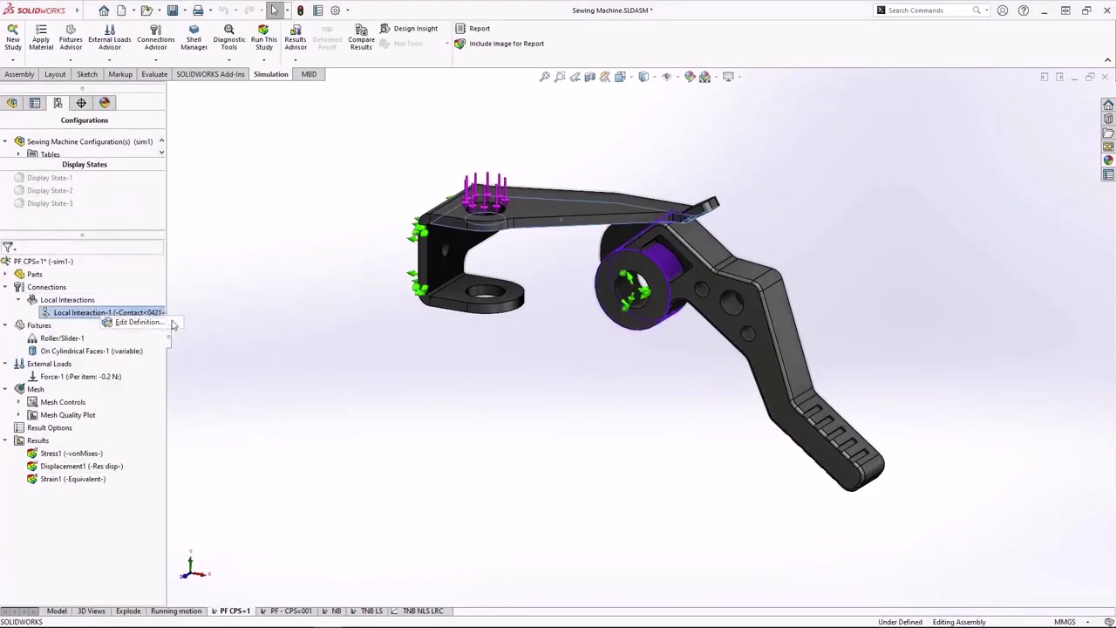
{"action": "left_click", "coordinate": [139, 322]}
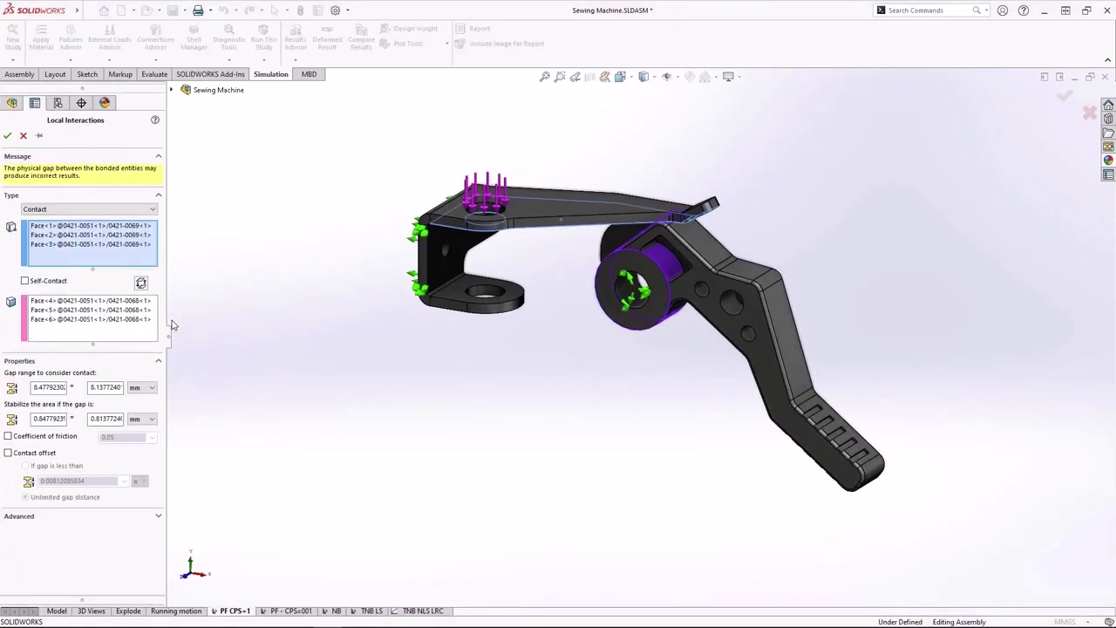
{"action": "left_click", "coordinate": [24, 137]}
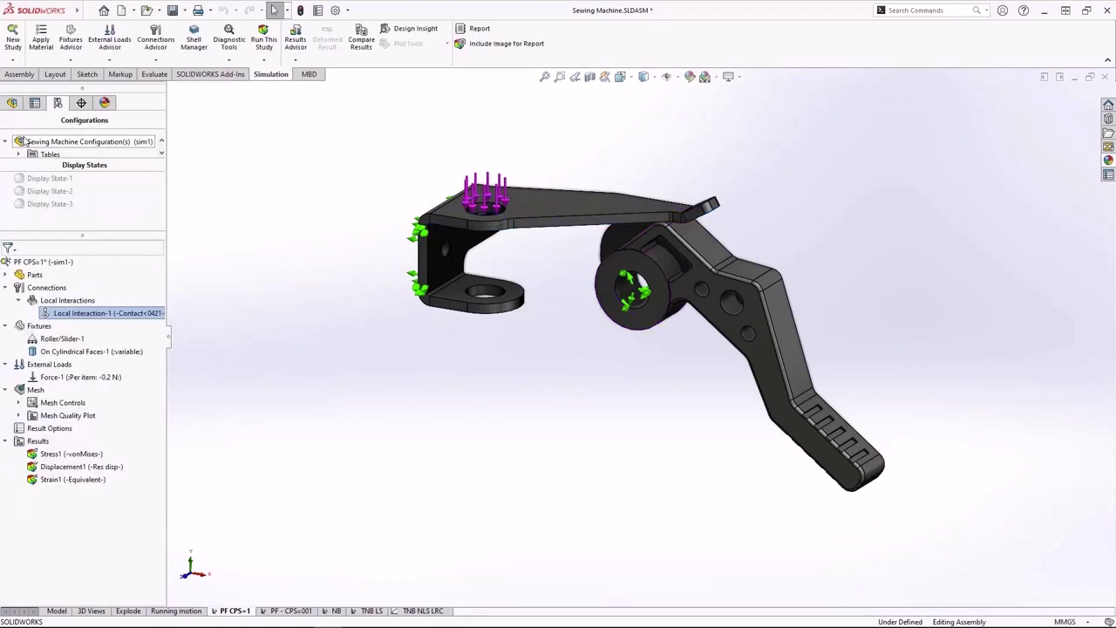
{"action": "right_click", "coordinate": [48, 263]}
Set the contact penalty stiffness factor to 0.01 in the Static properties and re-solve the study
{"action": "left_click", "coordinate": [80, 449]}
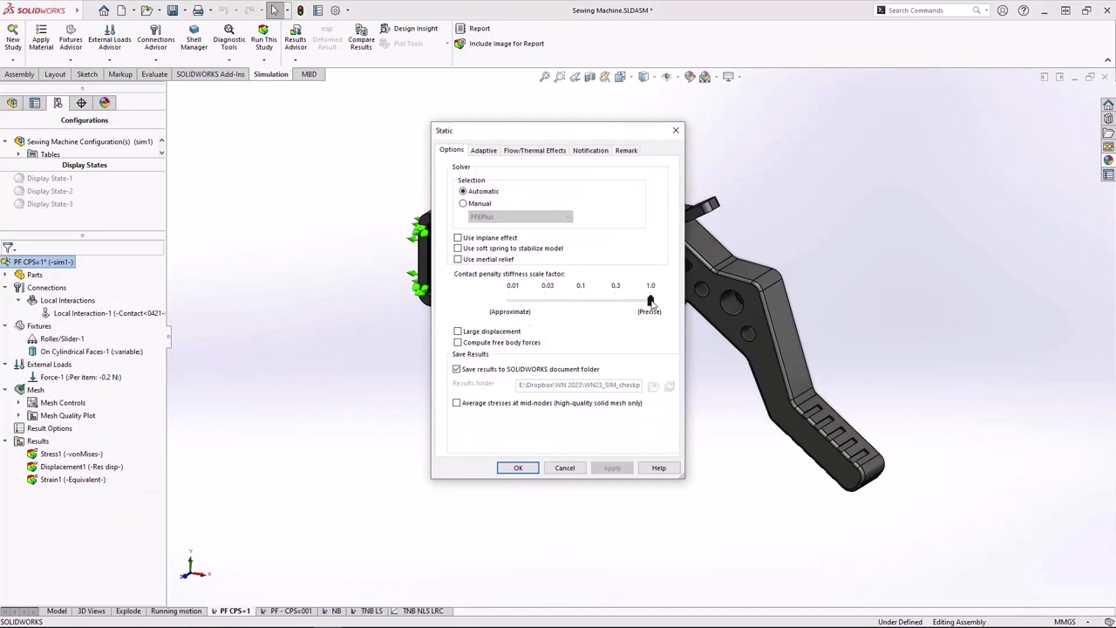
{"action": "left_click_drag", "start_coordinate": [649, 303], "coordinate": [492, 304]}
{"action": "left_click", "coordinate": [518, 469]}
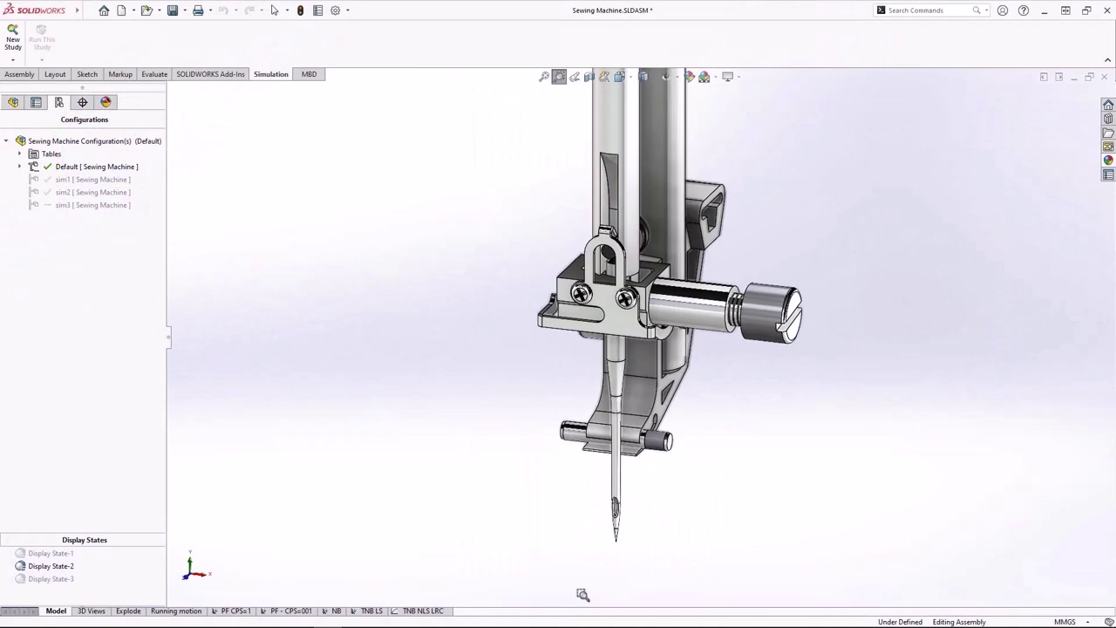
In the NB study, activate the sim2 configuration and exclude the two screws from analysis
{"action": "left_click", "coordinate": [335, 611]}
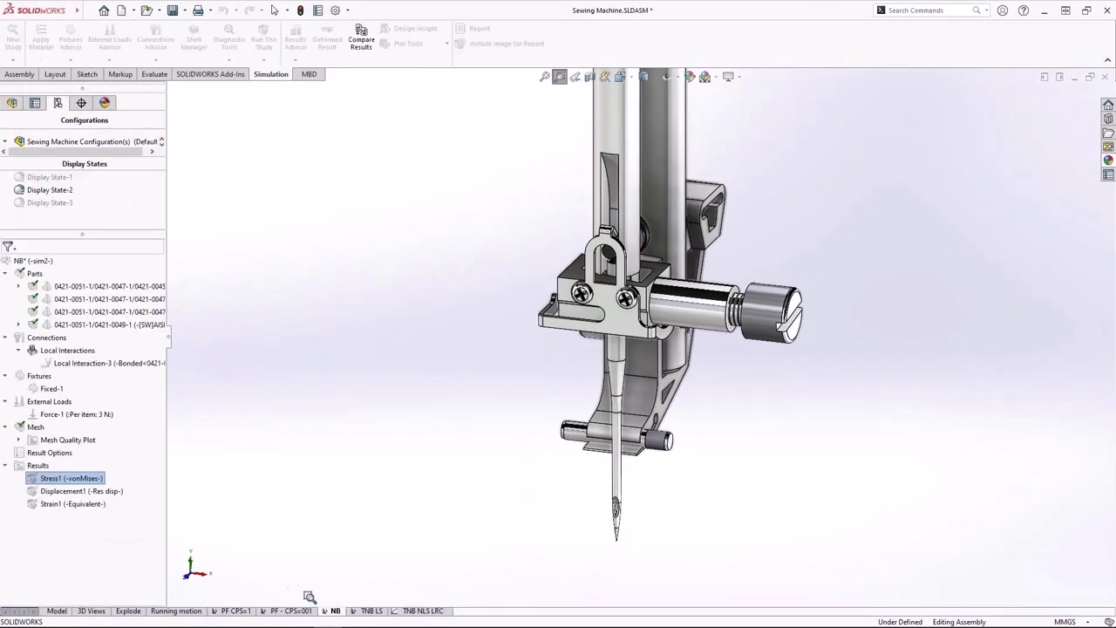
{"action": "right_click", "coordinate": [131, 389]}
{"action": "left_click", "coordinate": [152, 395]}
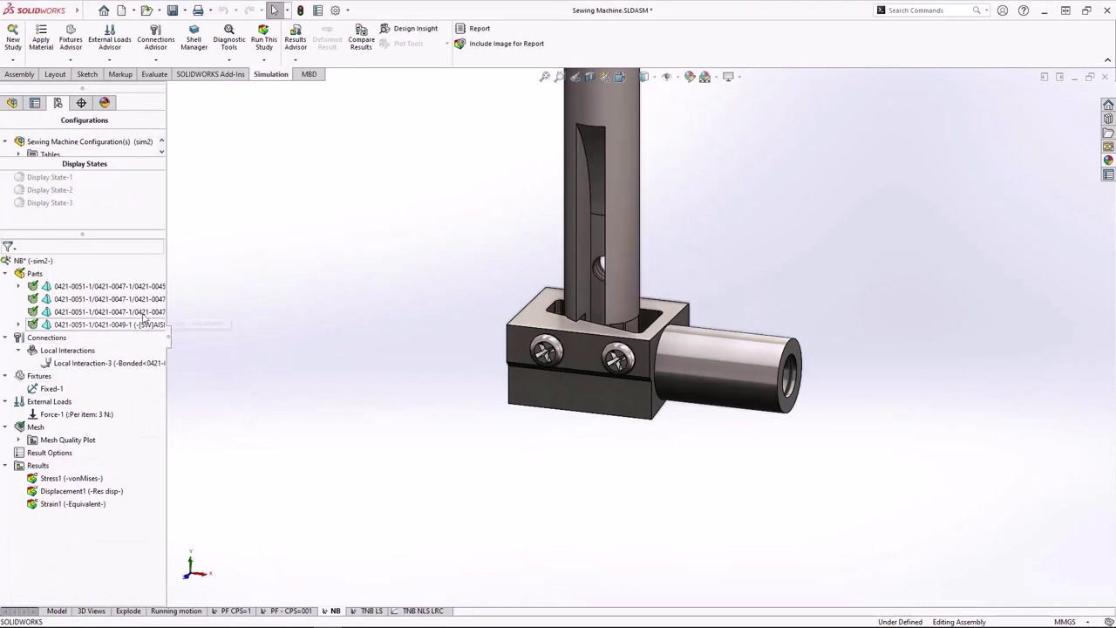
{"action": "left_click", "coordinate": [139, 299]}
{"action": "left_click", "coordinate": [139, 312], "text": "ctrl"}
{"action": "right_click", "coordinate": [140, 311]}
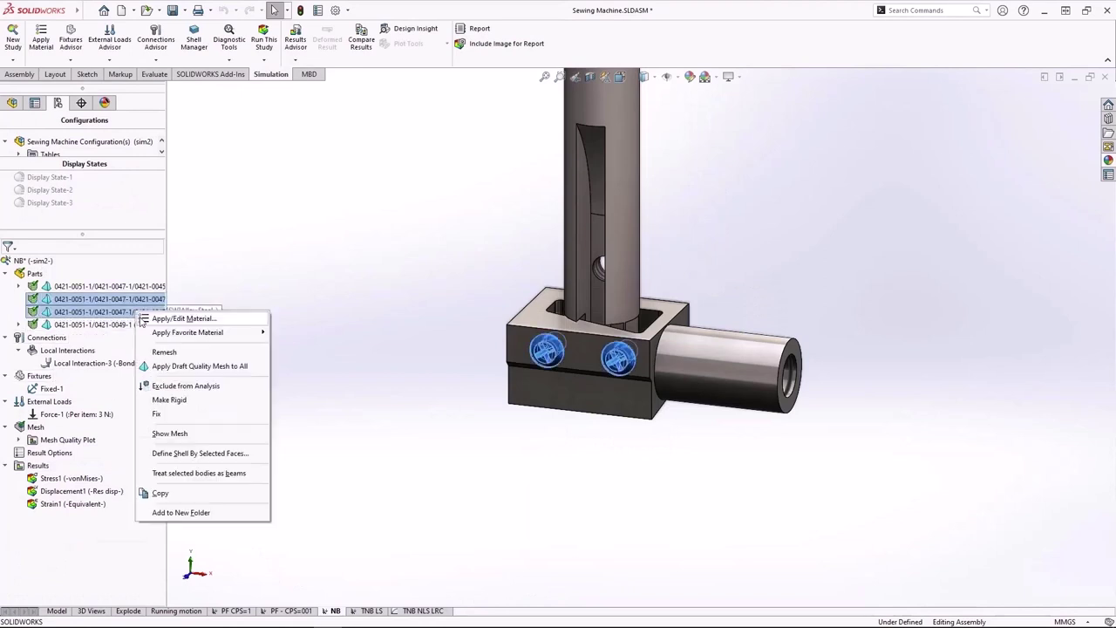
{"action": "left_click", "coordinate": [232, 391]}
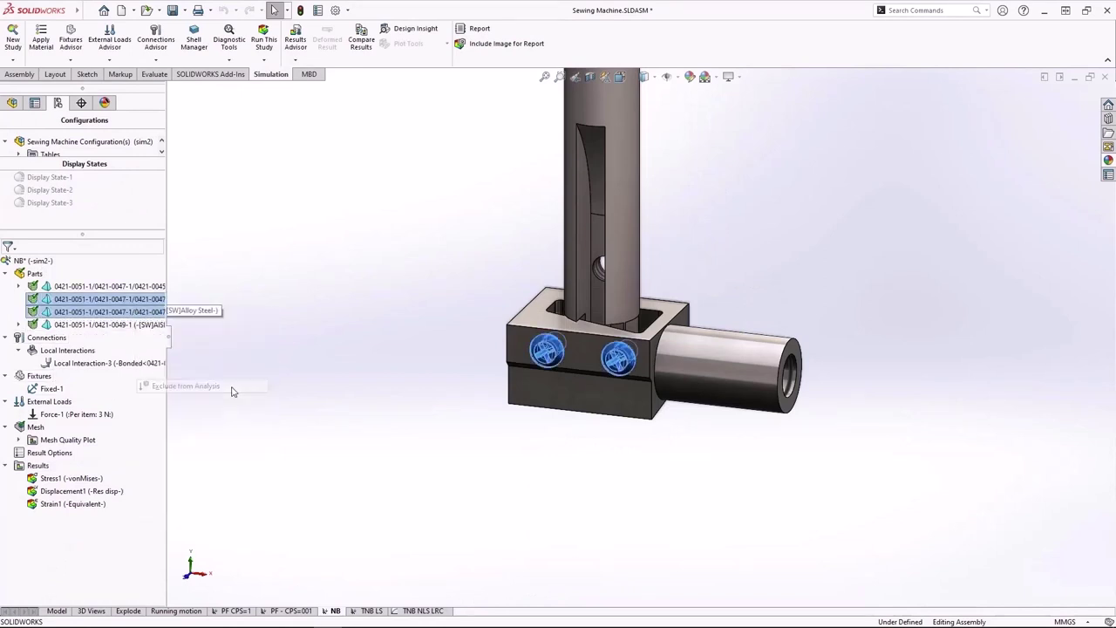
Add bonded local interactions between the face pairs at the two empty screw holes
{"action": "right_click", "coordinate": [97, 353]}
{"action": "left_click", "coordinate": [138, 379]}
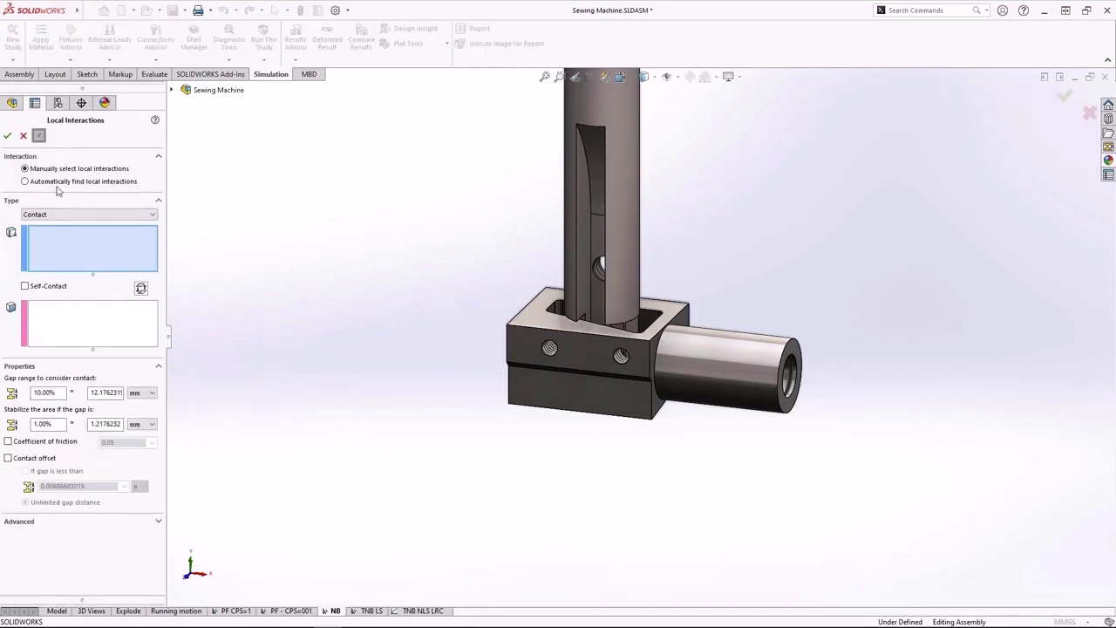
{"action": "left_click", "coordinate": [72, 214]}
{"action": "left_click", "coordinate": [77, 233]}
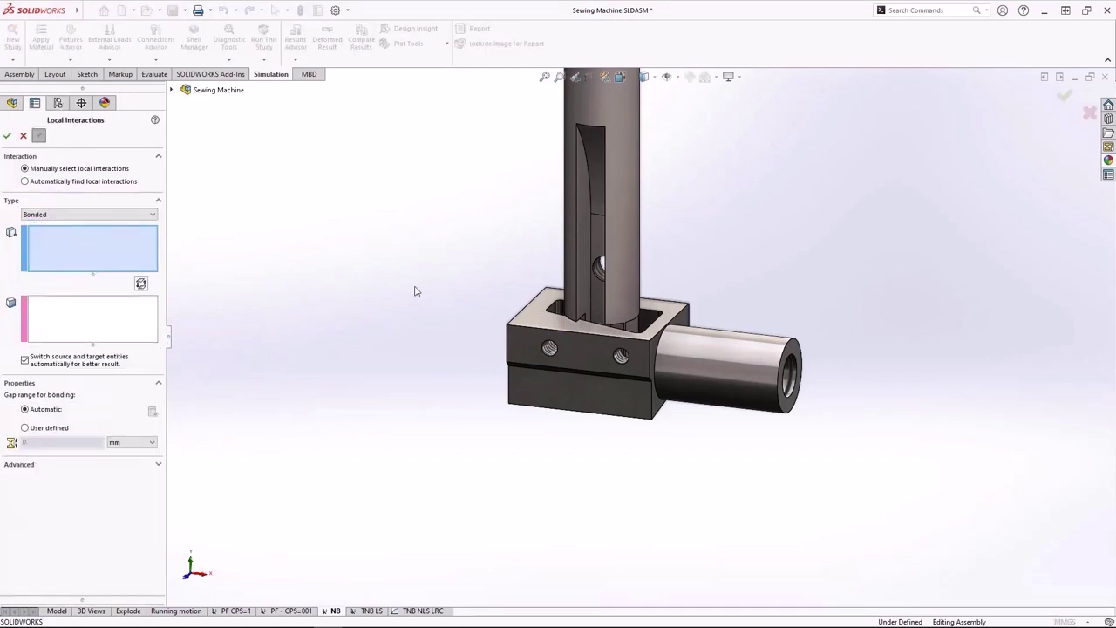
{"action": "left_click", "coordinate": [586, 321]}
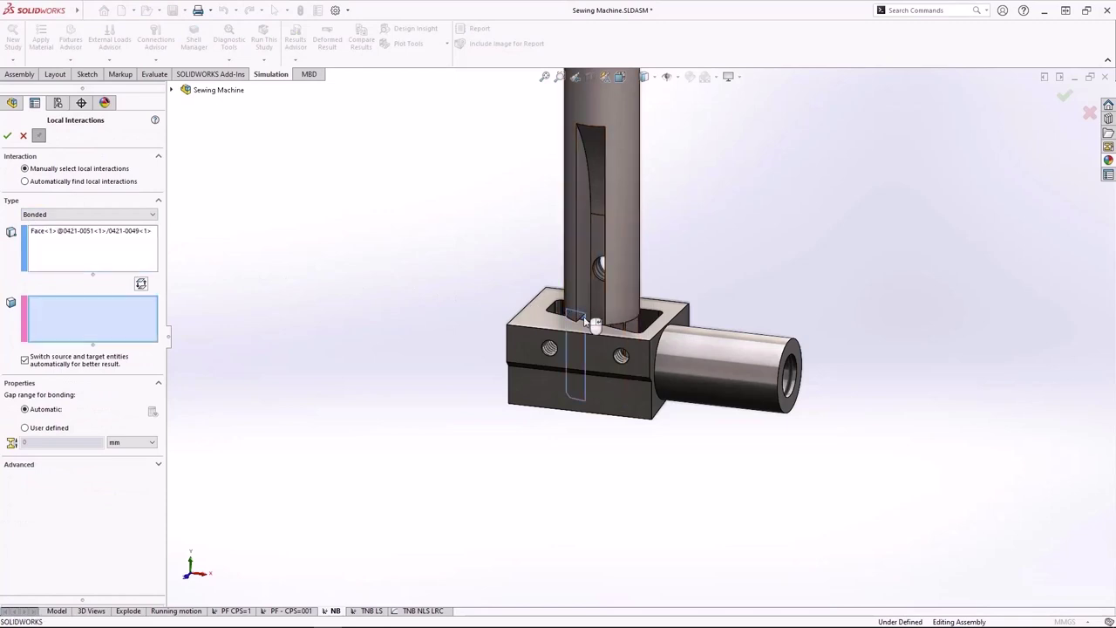
{"action": "left_click", "coordinate": [549, 350]}
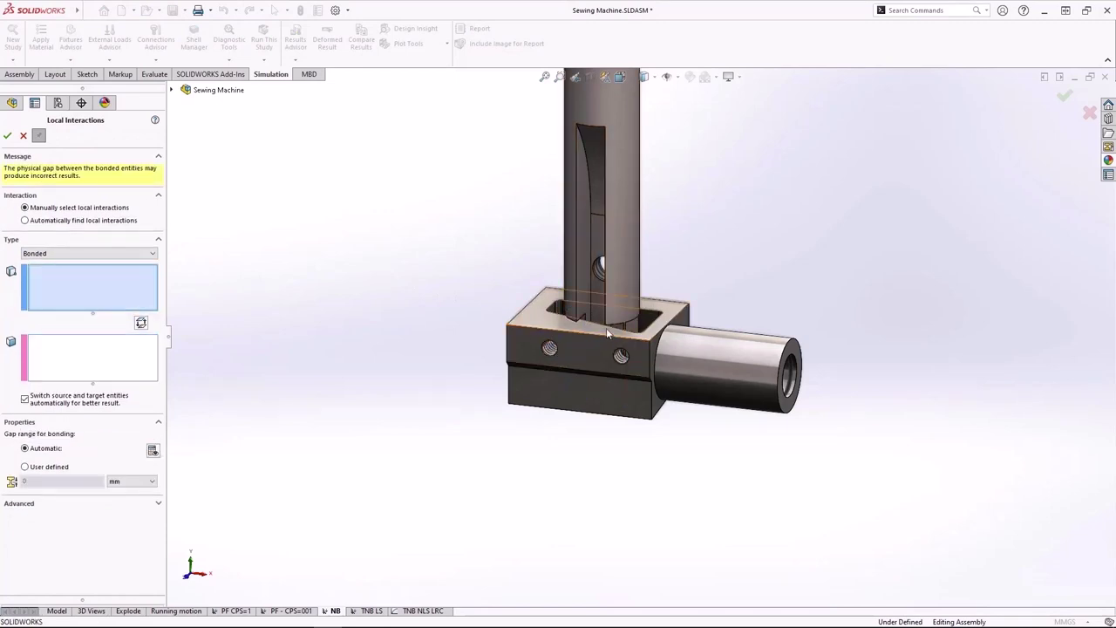
{"action": "left_click", "coordinate": [621, 329]}
{"action": "left_click", "coordinate": [622, 356]}
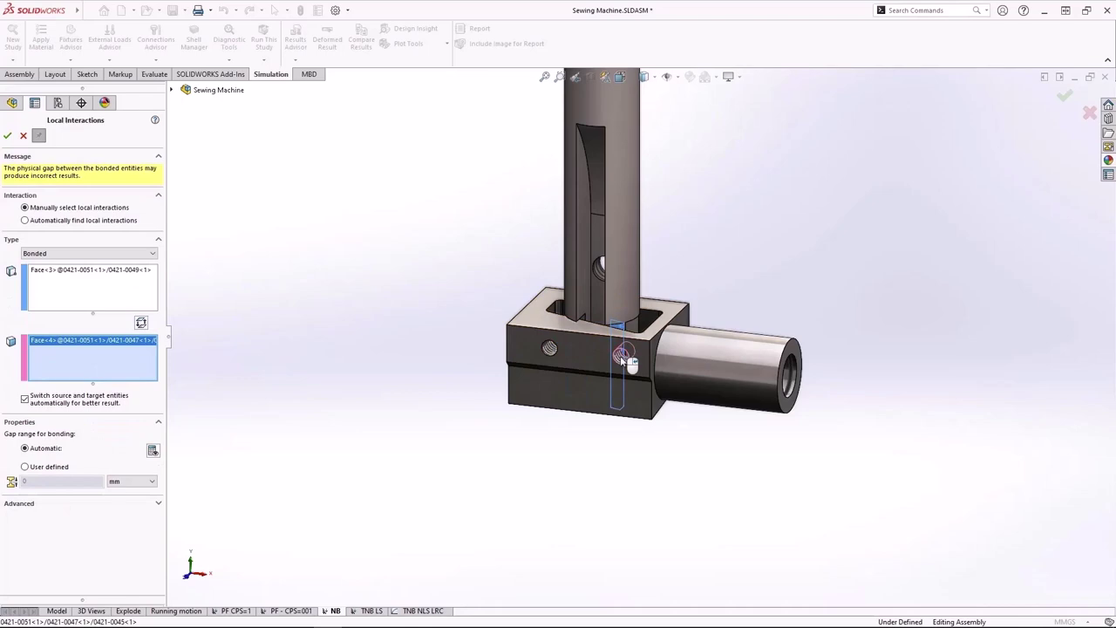
{"action": "key", "text": "Return"}
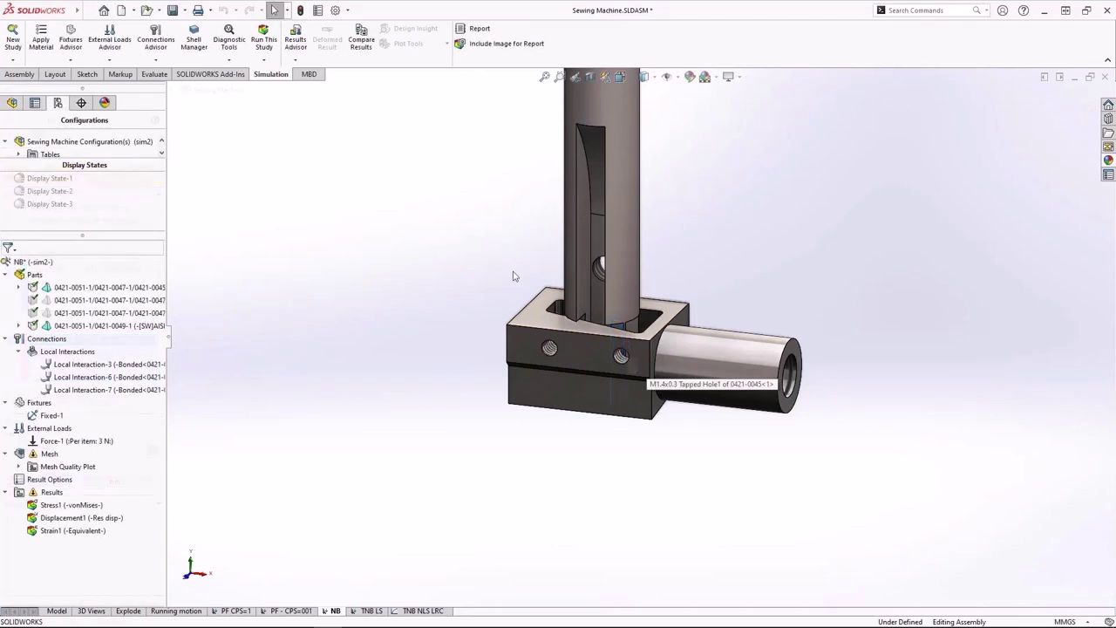
Solve the NB study, then show Display State-3 in the sim3 configuration, zoomed to fit
{"action": "left_click", "coordinate": [266, 43]}
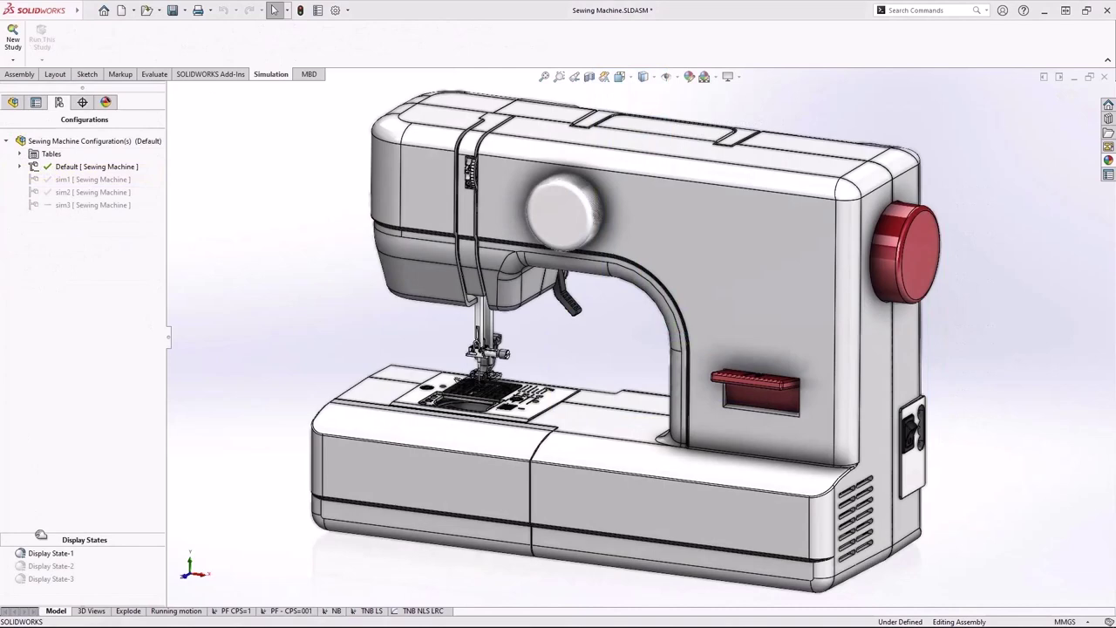
{"action": "double_click", "coordinate": [45, 578]}
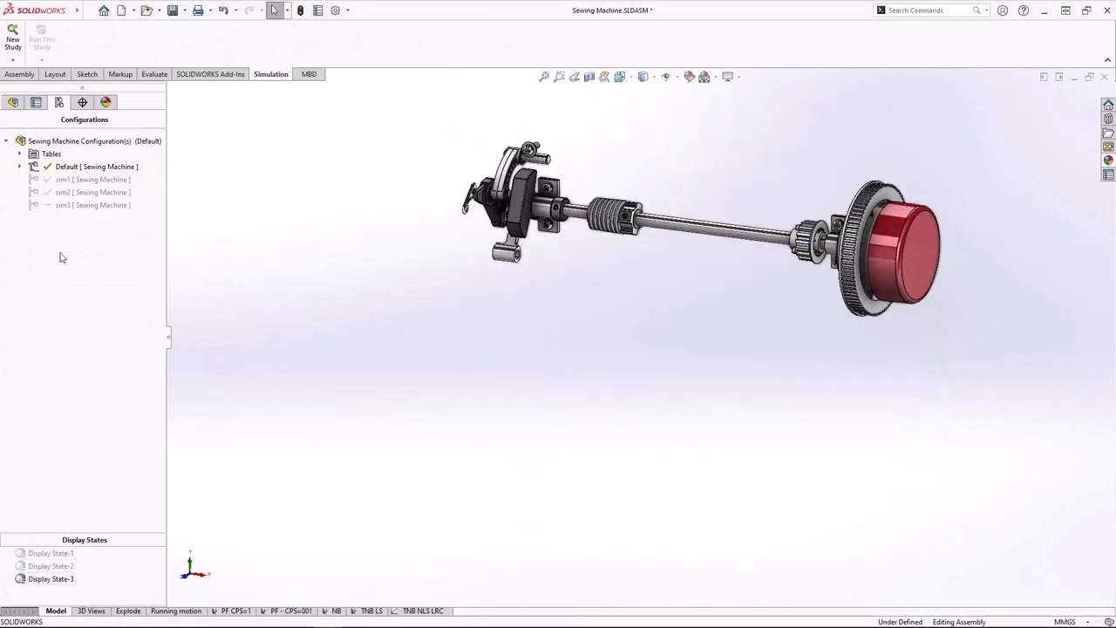
{"action": "left_click", "coordinate": [63, 207]}
{"action": "double_click", "coordinate": [63, 207]}
{"action": "left_click", "coordinate": [544, 77]}
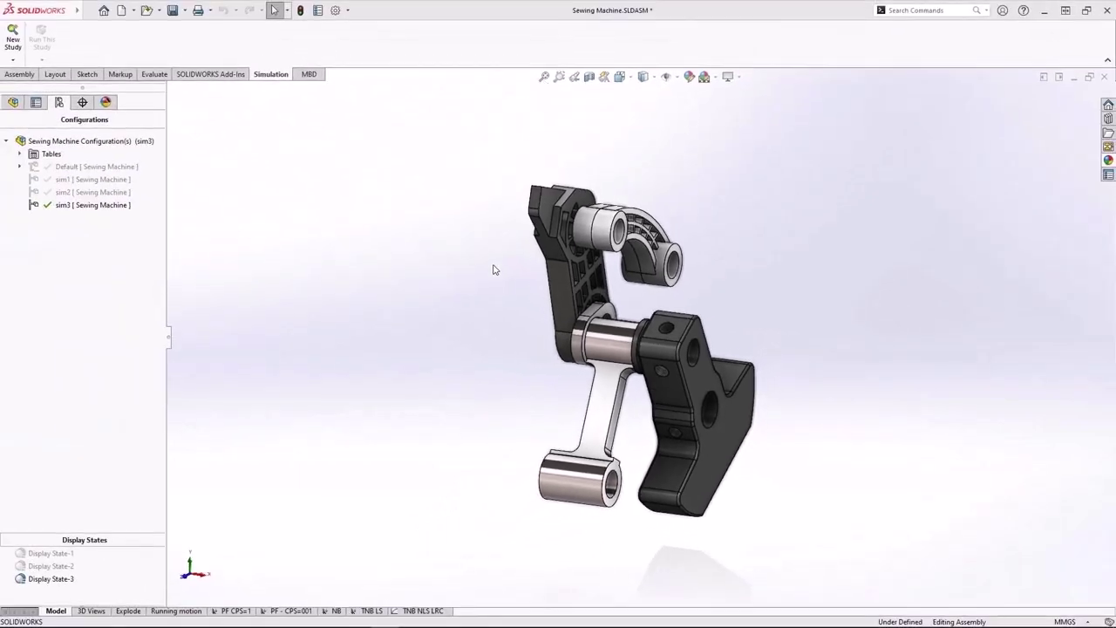
Run a Jacobian-ratio mesh check on the TNB LS study at threshold 10, then close it
{"action": "left_click", "coordinate": [371, 611]}
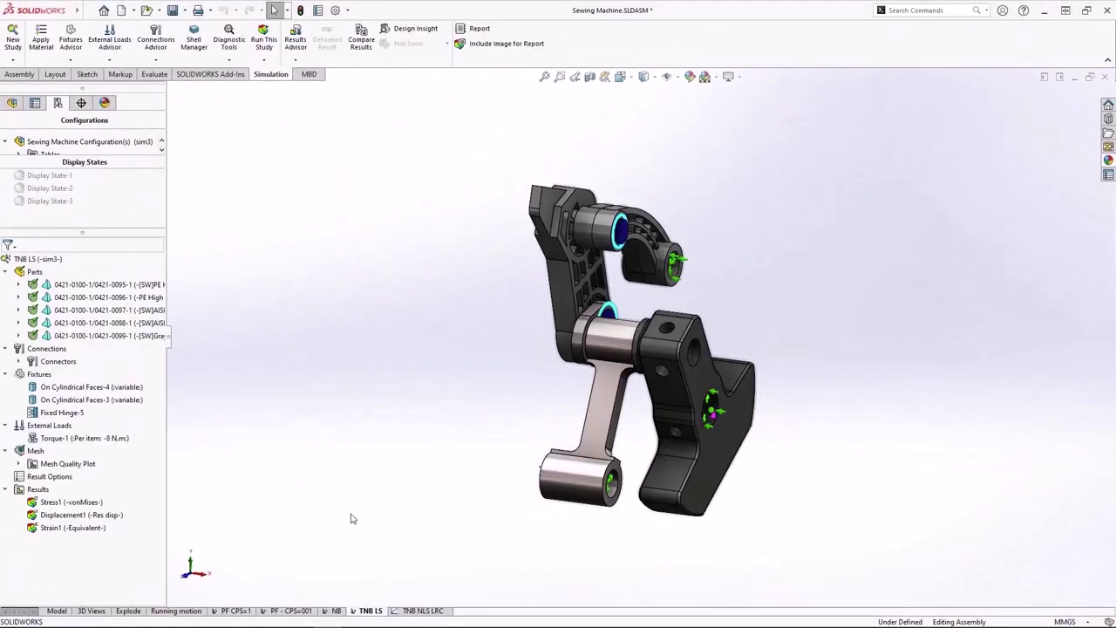
{"action": "left_click", "coordinate": [232, 59]}
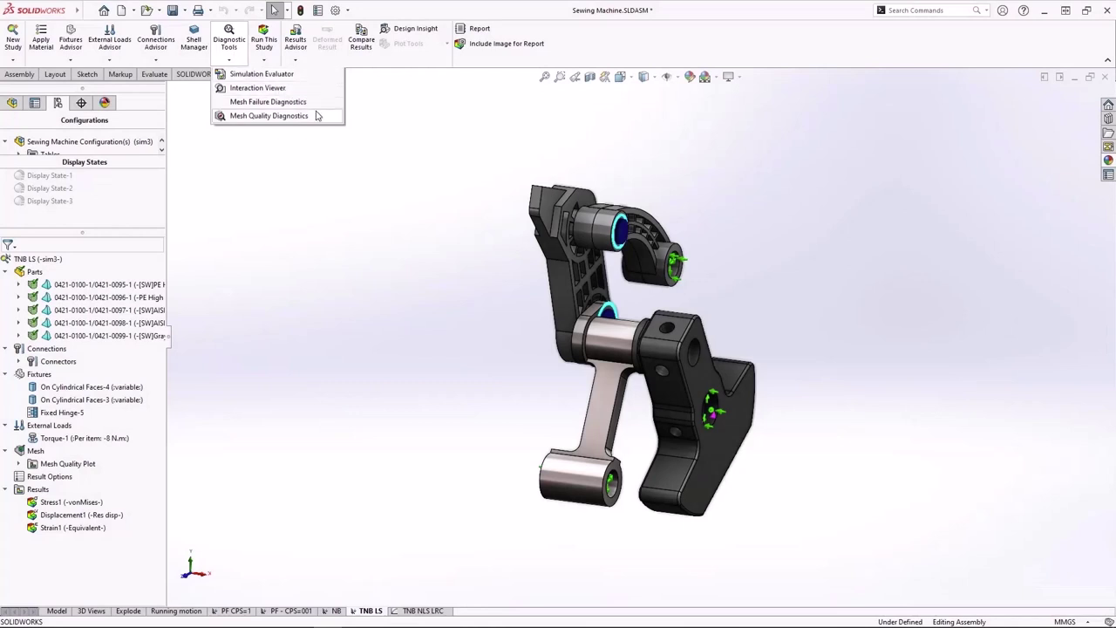
{"action": "left_click", "coordinate": [317, 116]}
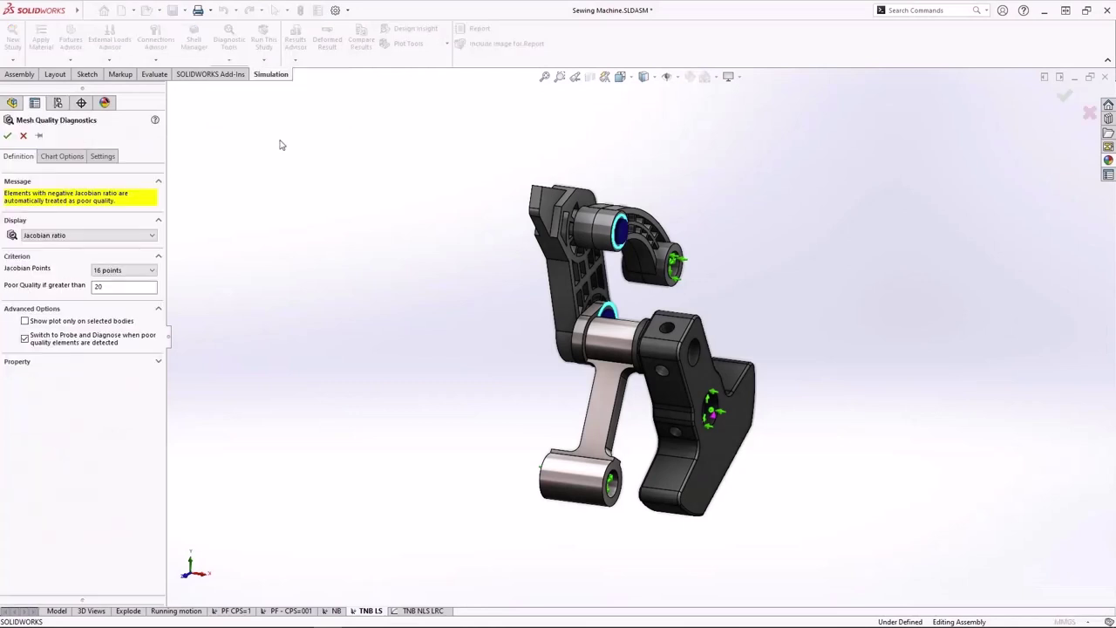
{"action": "left_click", "coordinate": [100, 286]}
{"action": "left_click", "coordinate": [8, 136]}
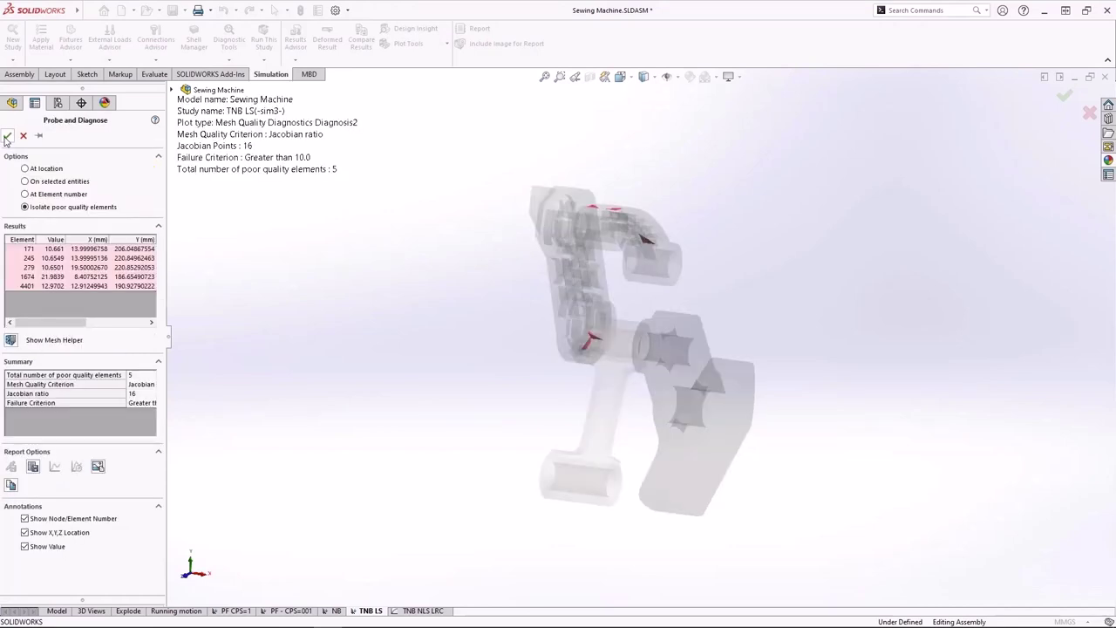
{"action": "left_click", "coordinate": [8, 136]}
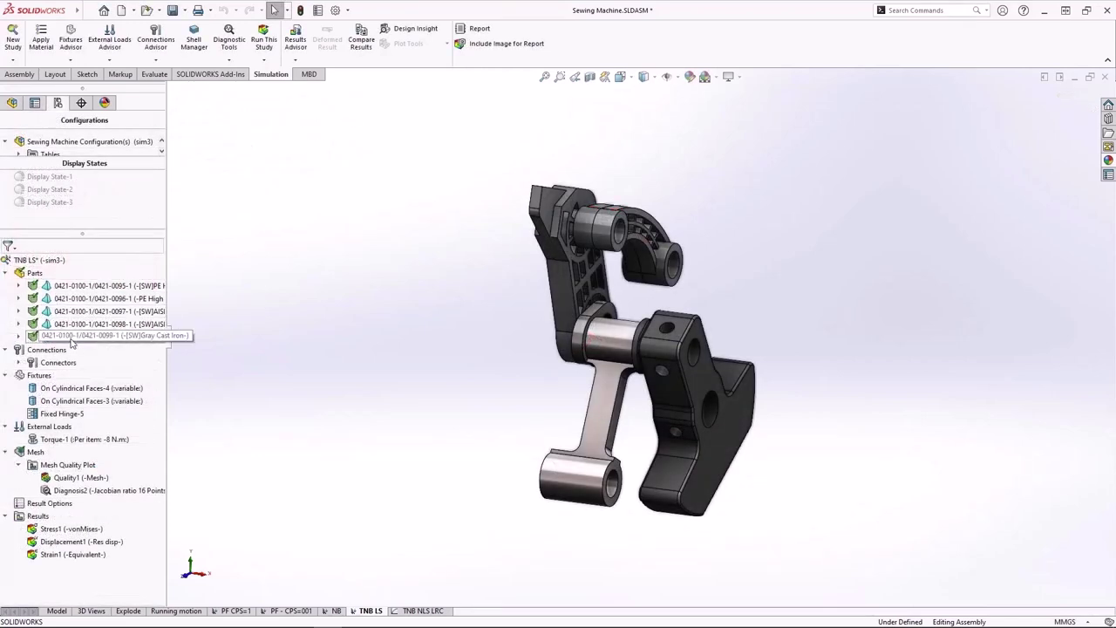
Calculate the TNB LS study's underconstrained bodies and animate Translation 1's free motion
{"action": "right_click", "coordinate": [72, 345]}
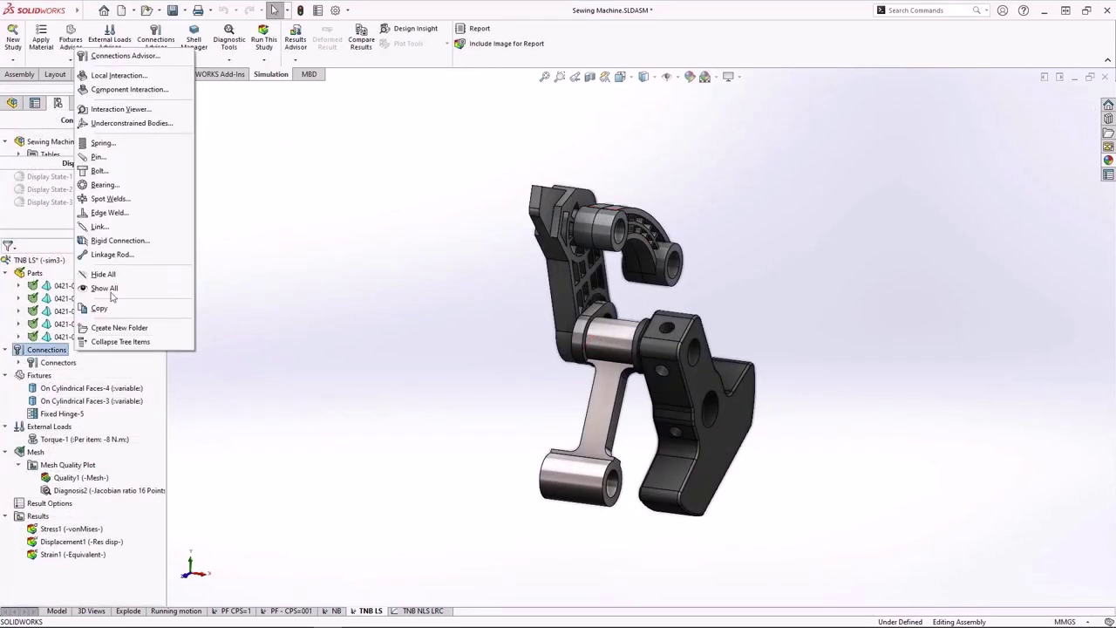
{"action": "left_click", "coordinate": [175, 124]}
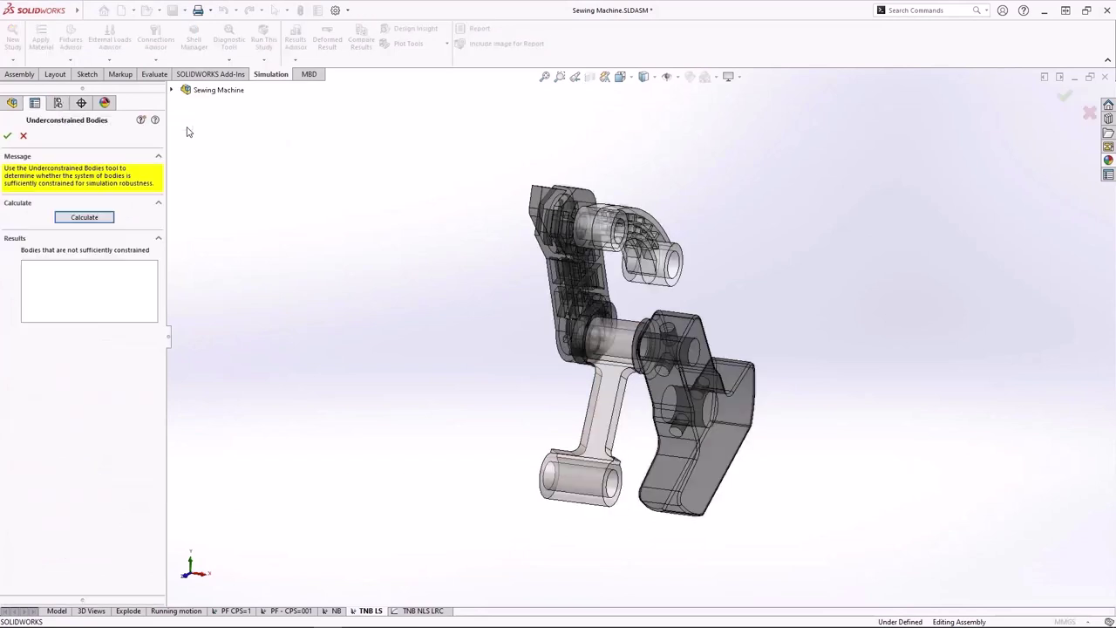
{"action": "left_click", "coordinate": [101, 219]}
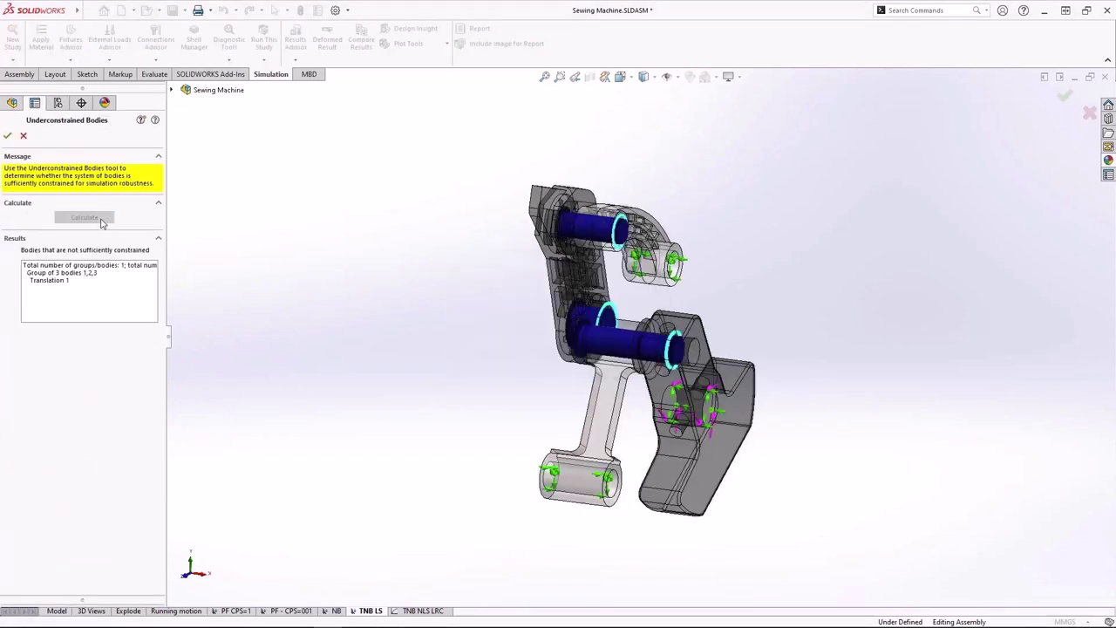
{"action": "left_click", "coordinate": [62, 281]}
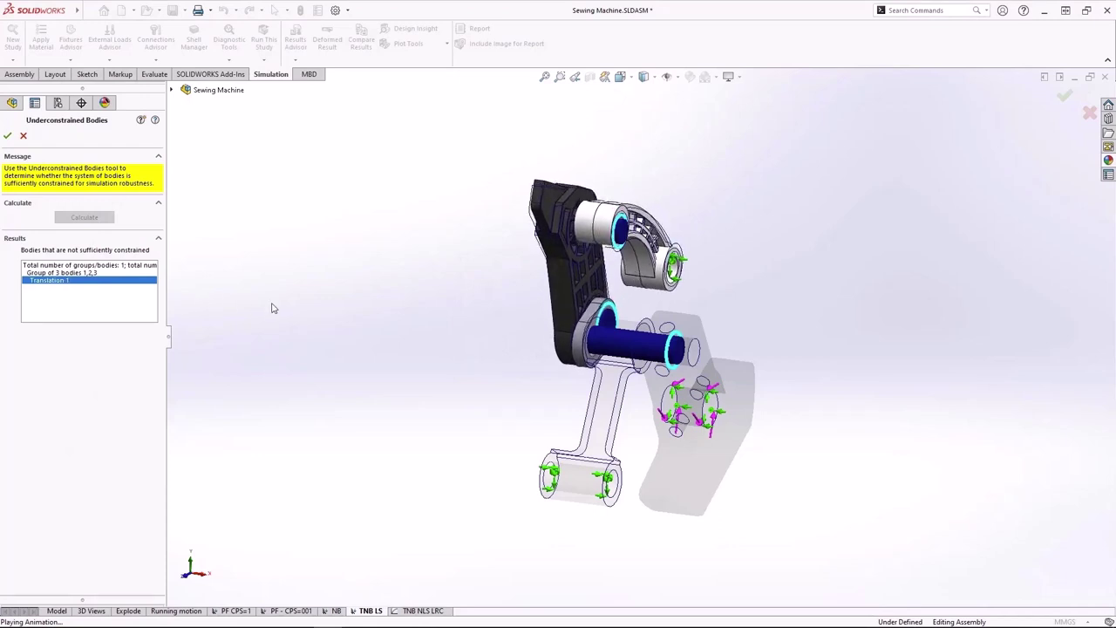
{"action": "middle_click_drag", "start_coordinate": [855, 321], "coordinate": [801, 336]}
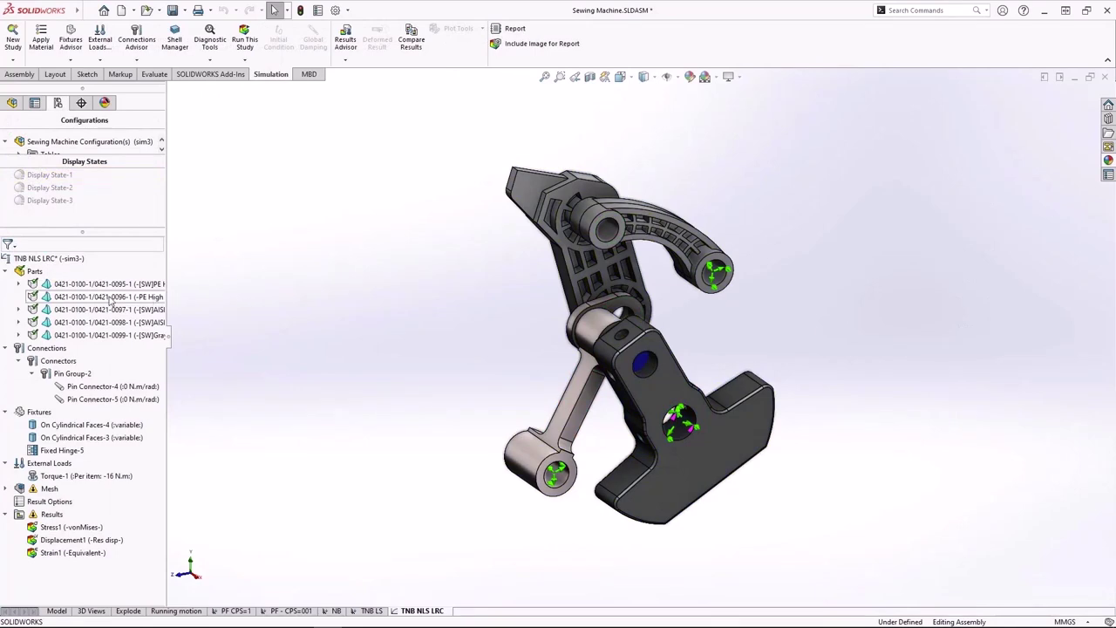
Exclude part 0421-0096-1 from analysis and start a linkage rod at the upper hole with 0.8 offset
{"action": "right_click", "coordinate": [111, 300]}
{"action": "left_click", "coordinate": [207, 443]}
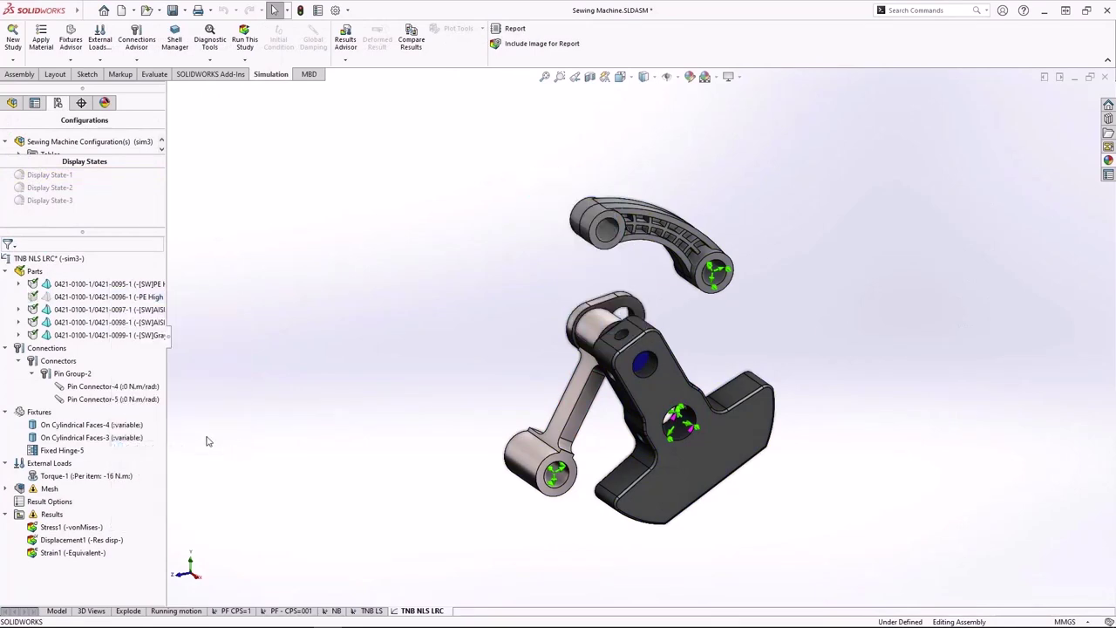
{"action": "right_click", "coordinate": [60, 348]}
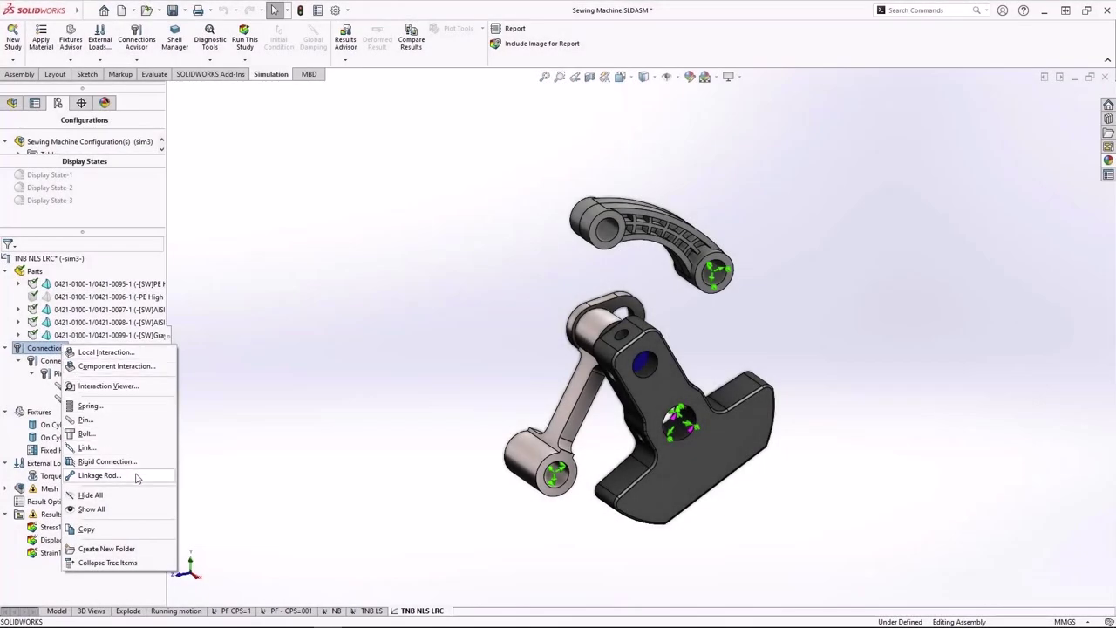
{"action": "left_click", "coordinate": [138, 479]}
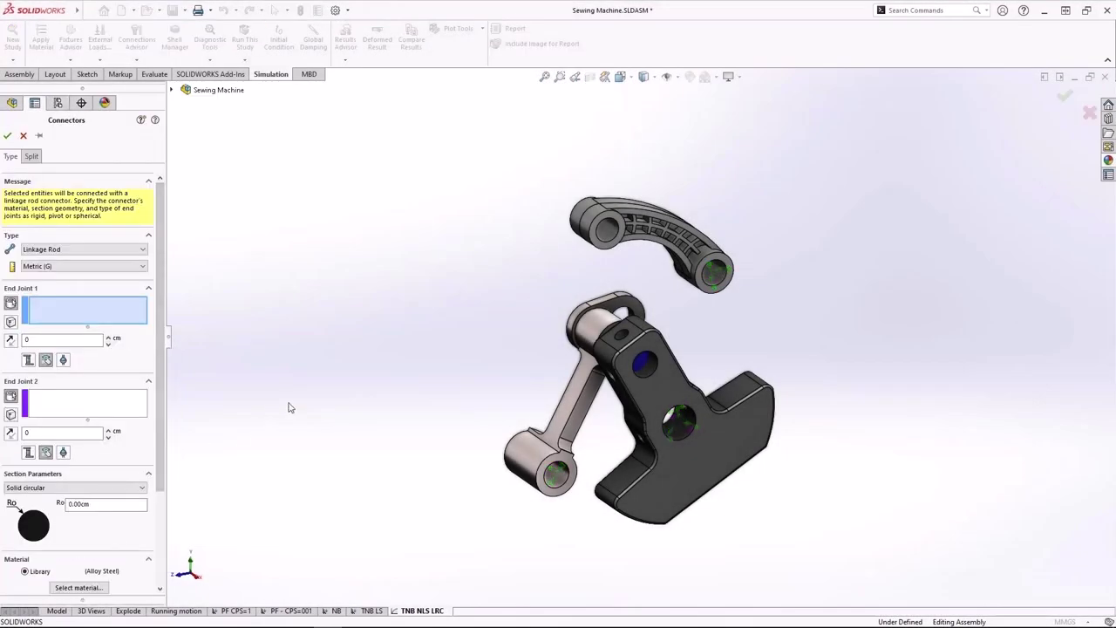
{"action": "middle_click_drag", "start_coordinate": [381, 361], "coordinate": [468, 316]}
{"action": "left_click", "coordinate": [600, 218]}
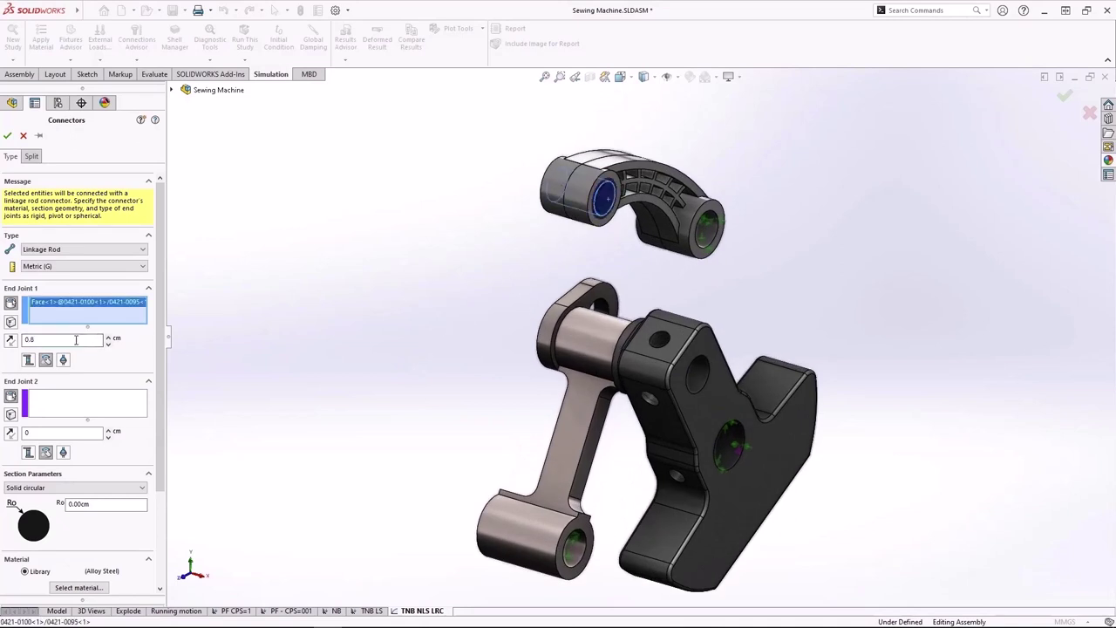
{"action": "type", "text": "0.8"}
{"action": "left_click", "coordinate": [47, 404]}
Attach the rod's second end to the lower hole with a solid rectangular 1 × 0.5 cm section
{"action": "left_click", "coordinate": [601, 309]}
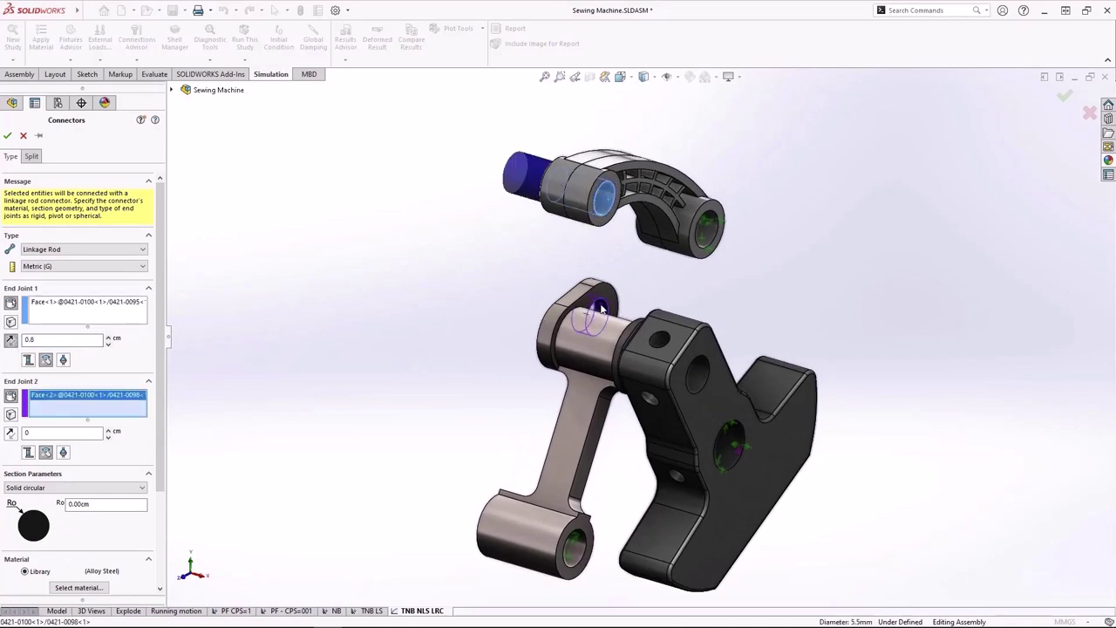
{"action": "left_click", "coordinate": [96, 488]}
{"action": "left_click", "coordinate": [52, 498]}
{"action": "type", "text": "1"}
{"action": "left_click", "coordinate": [97, 522]}
{"action": "type", "text": "0.5"}
{"action": "key", "text": "Tab"}
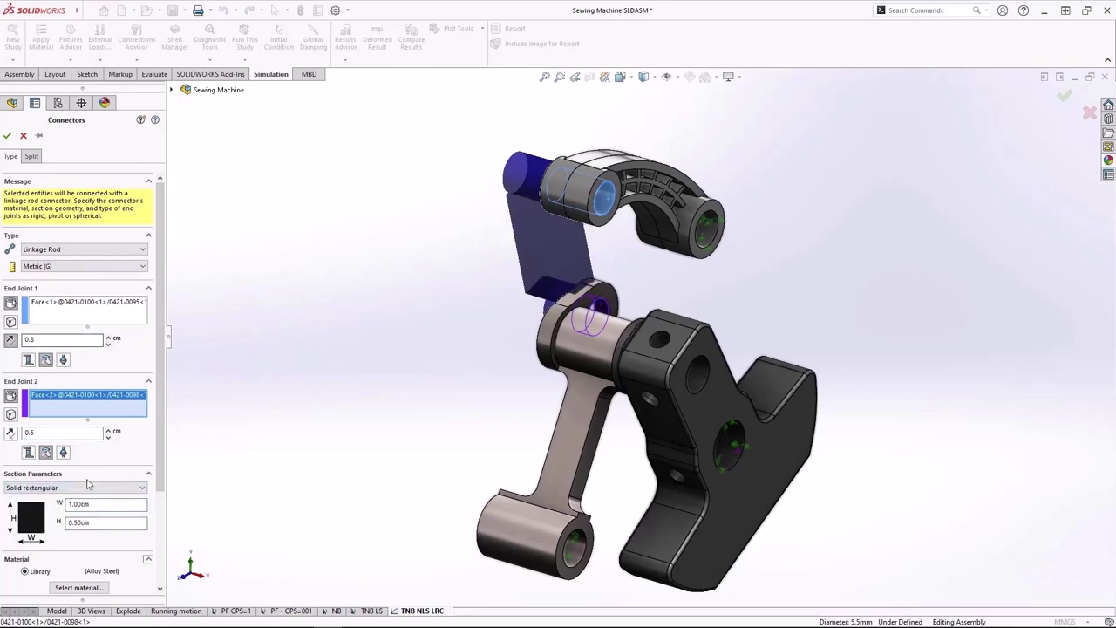
Confirm the linkage rod, then browse Plastics, Iron and Copper Alloys in part 0421-0097's material library
{"action": "left_click", "coordinate": [8, 136]}
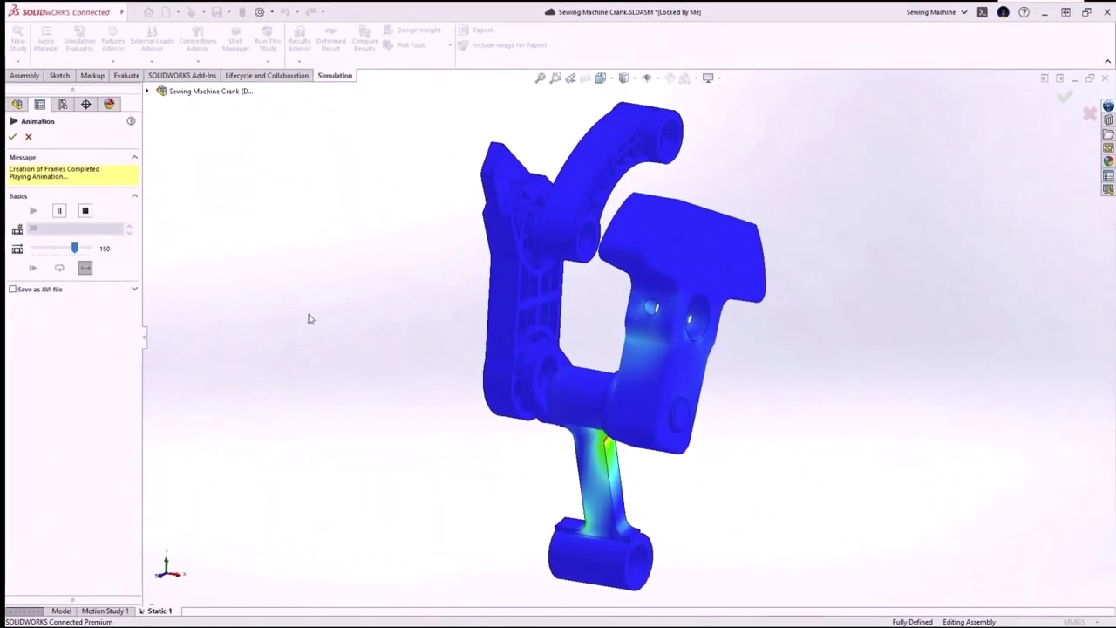
{"action": "right_click", "coordinate": [113, 413]}
{"action": "key", "text": "Escape"}
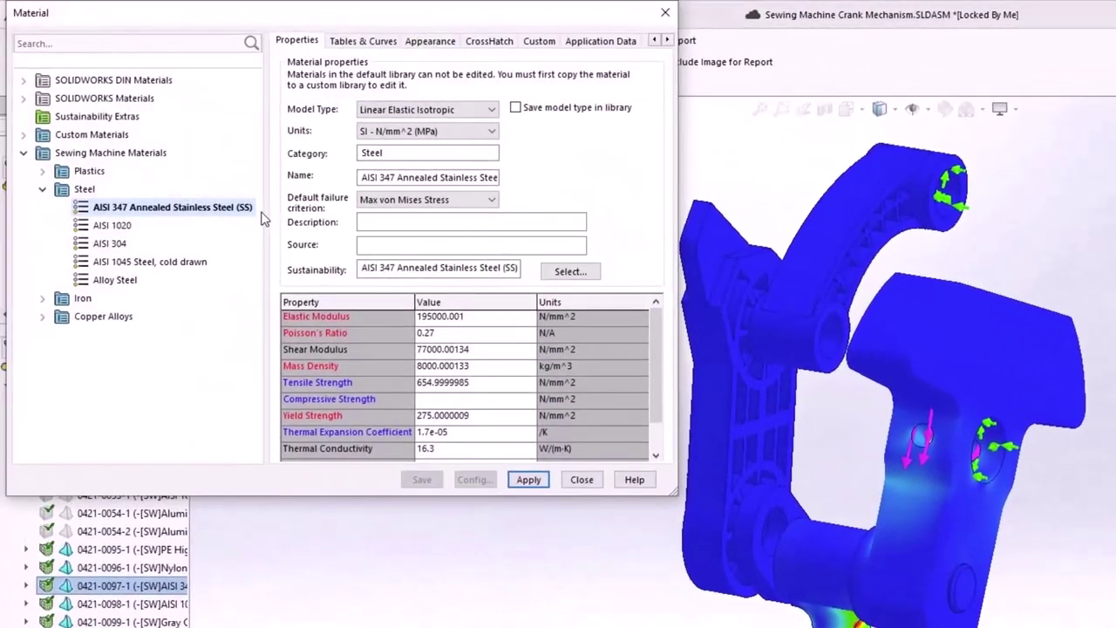
{"action": "left_click", "coordinate": [43, 172]}
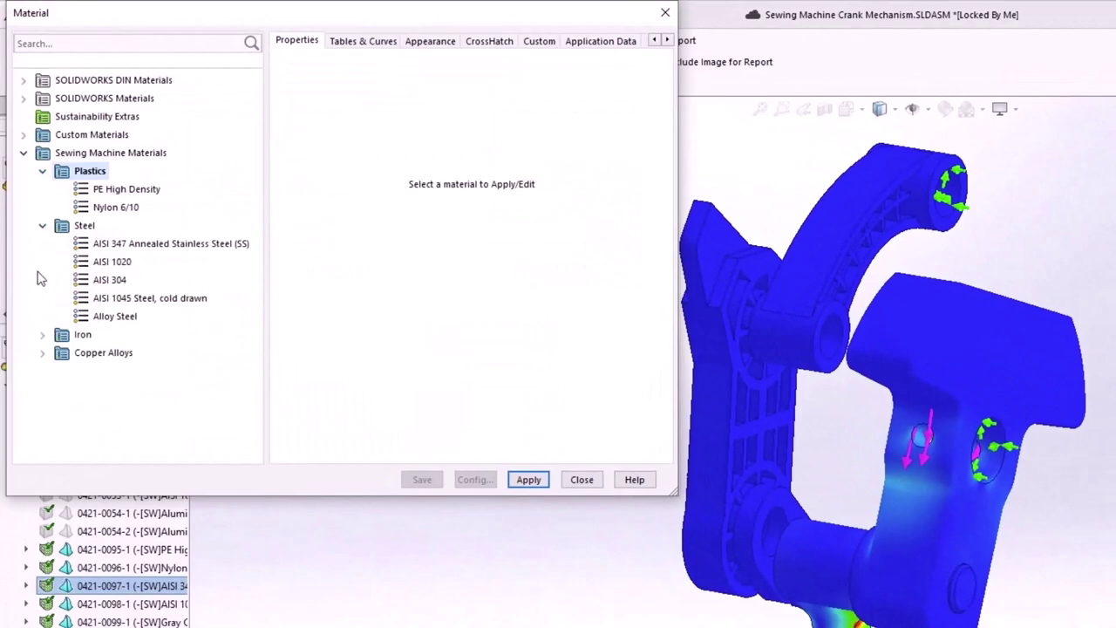
{"action": "left_click", "coordinate": [43, 335]}
{"action": "left_click", "coordinate": [44, 372]}
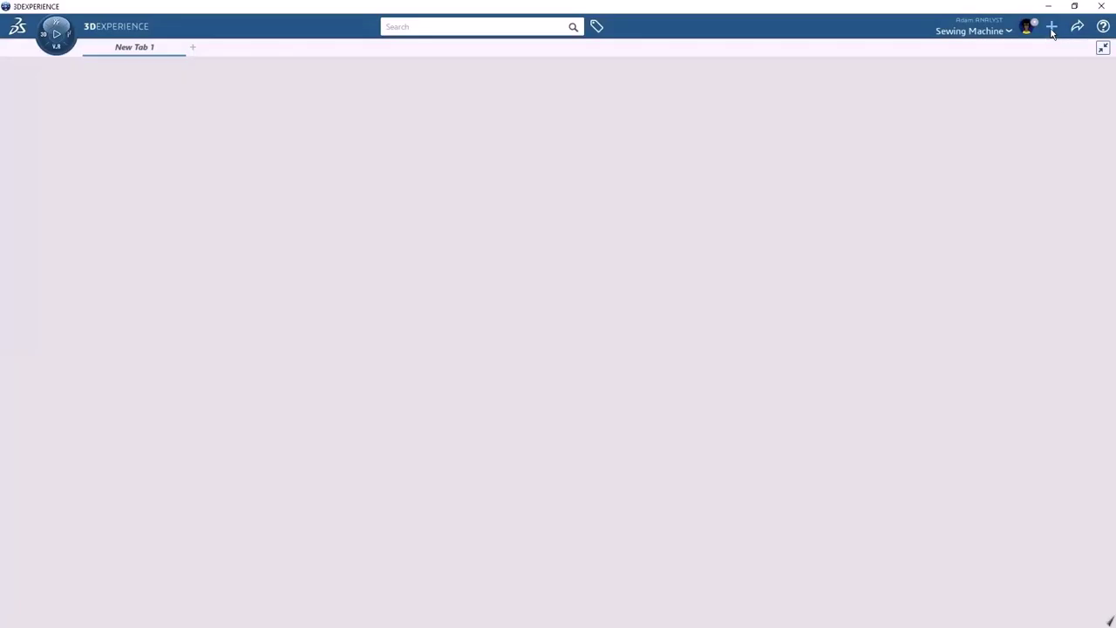
{"action": "left_click", "coordinate": [1052, 27]}
Import the Sewing Machine Materials.sldmat library into 3DEXPERIENCE
{"action": "left_click", "coordinate": [1019, 65]}
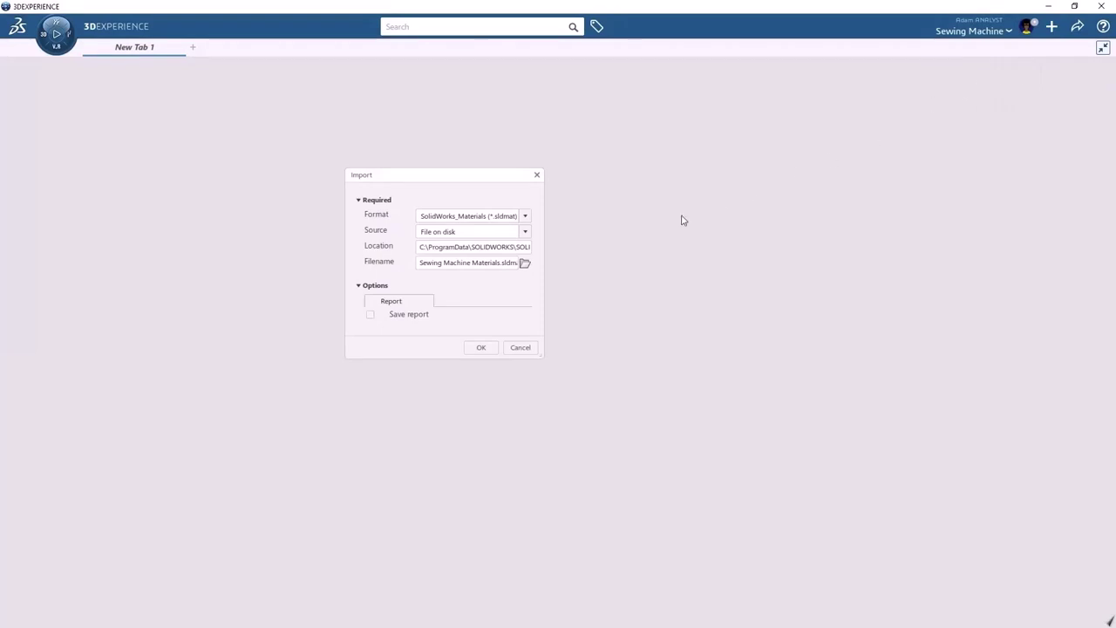
{"action": "left_click", "coordinate": [526, 263]}
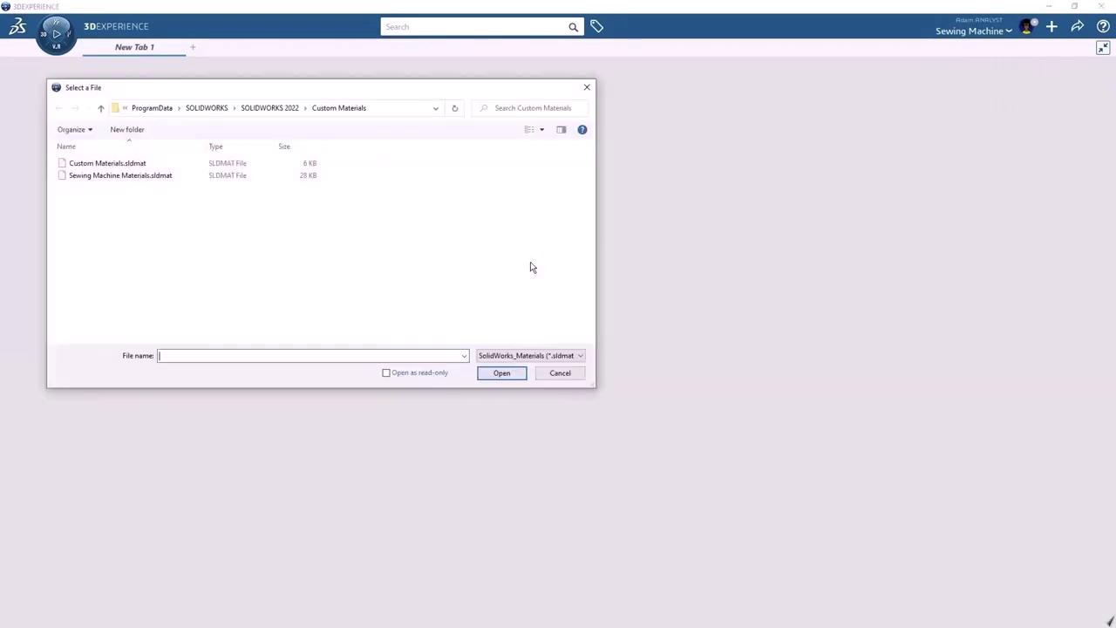
{"action": "left_click", "coordinate": [187, 177]}
{"action": "left_click", "coordinate": [501, 373]}
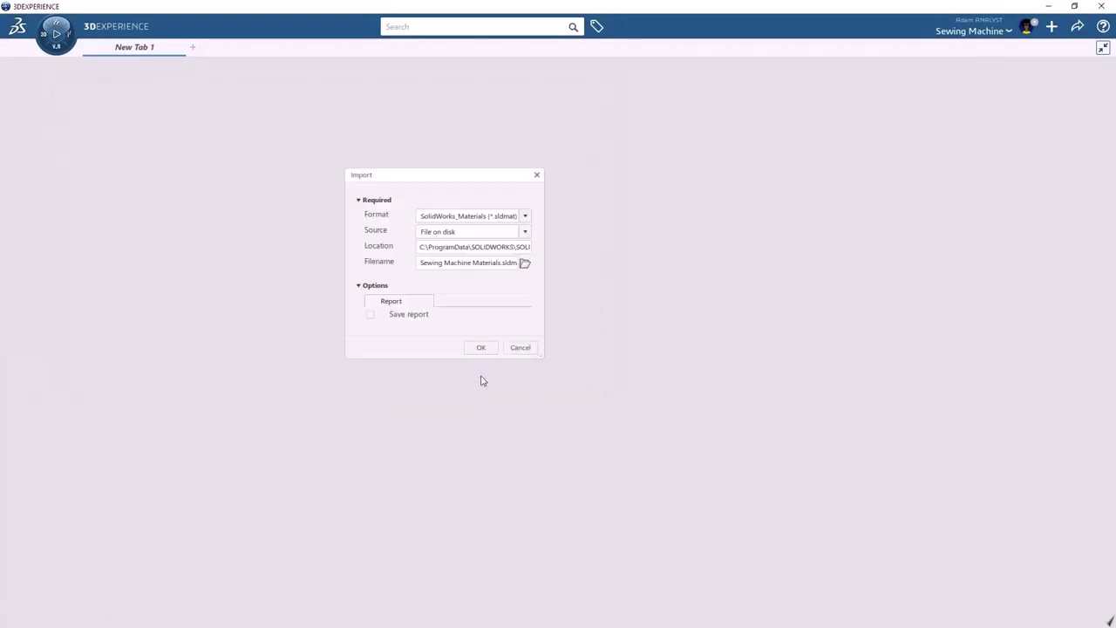
{"action": "left_click", "coordinate": [492, 350]}
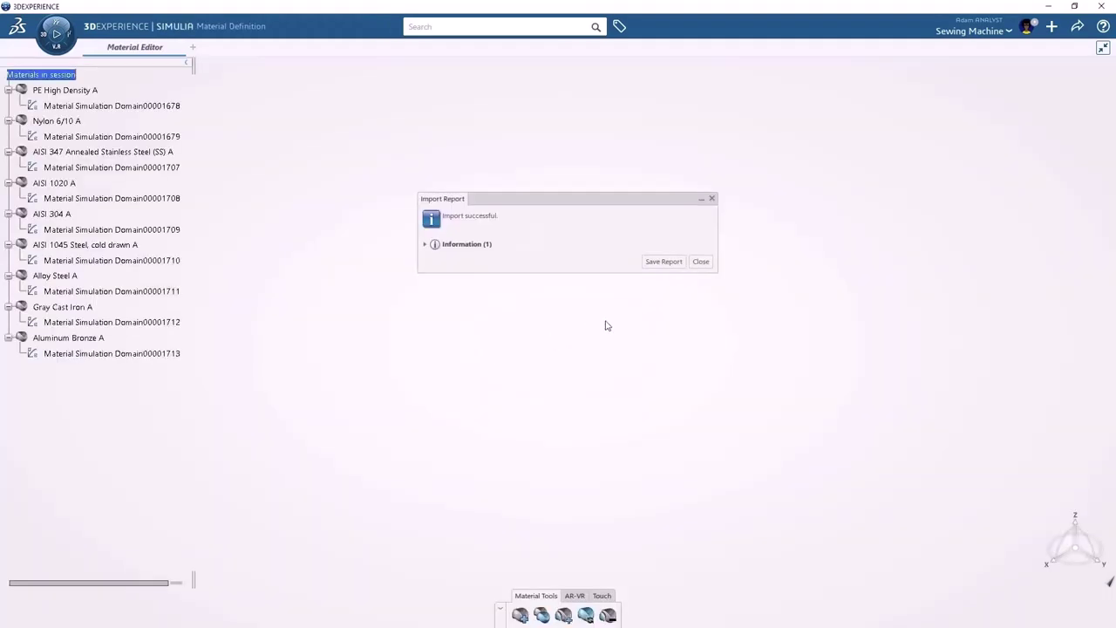
{"action": "left_click", "coordinate": [701, 262]}
Add a Ductile Damage behaviour to Alloy Steel A's simulation domain
{"action": "double_click", "coordinate": [174, 292]}
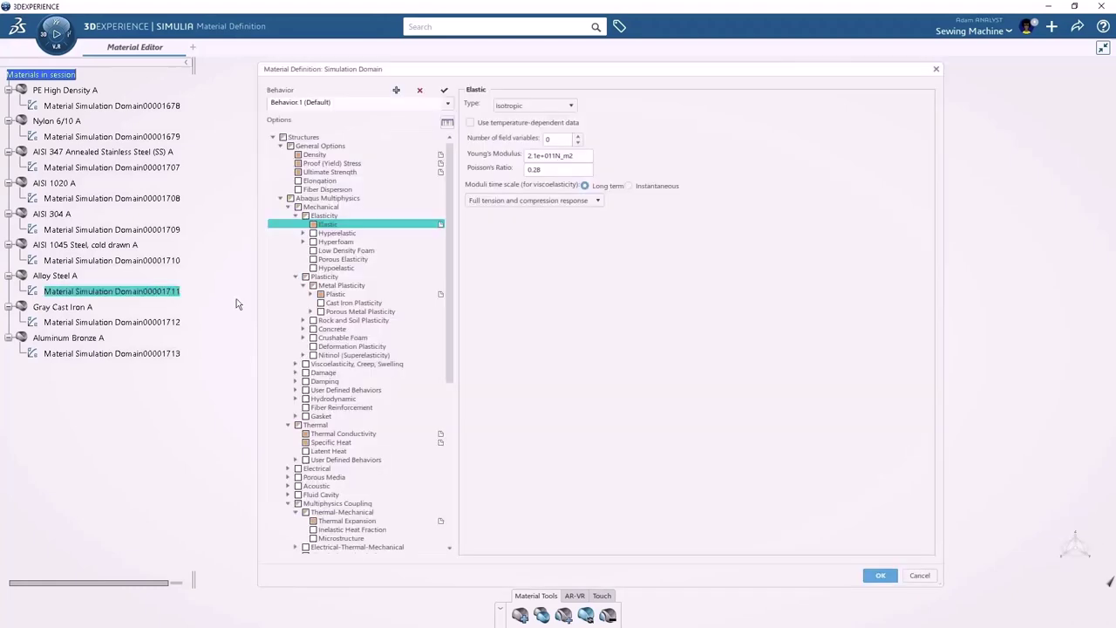
{"action": "left_click_drag", "start_coordinate": [445, 402], "coordinate": [439, 453]}
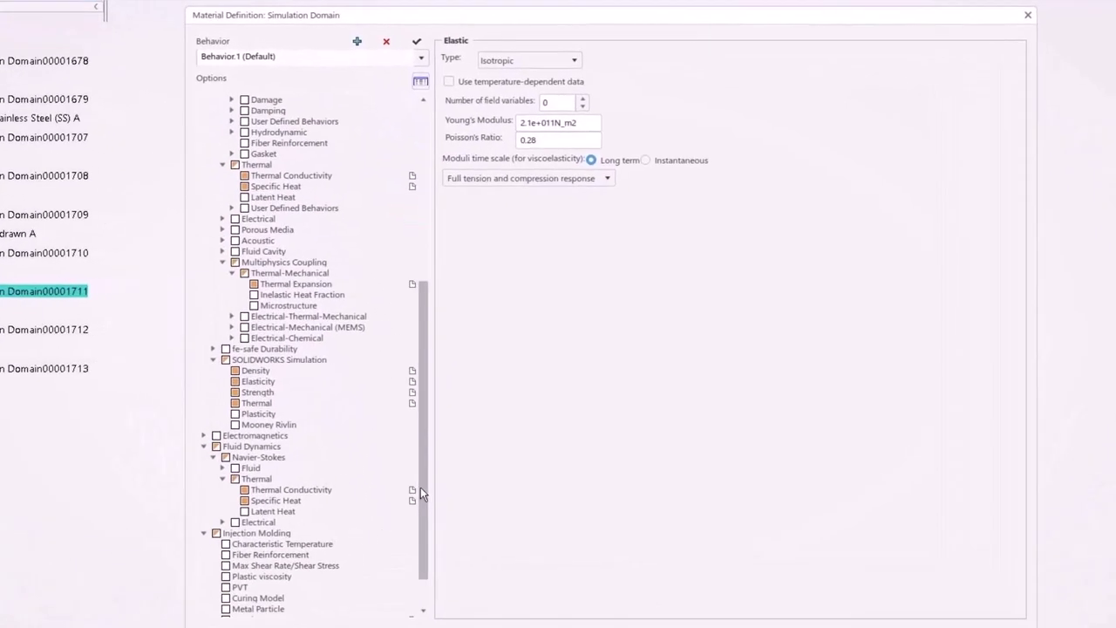
{"action": "left_click", "coordinate": [389, 356]}
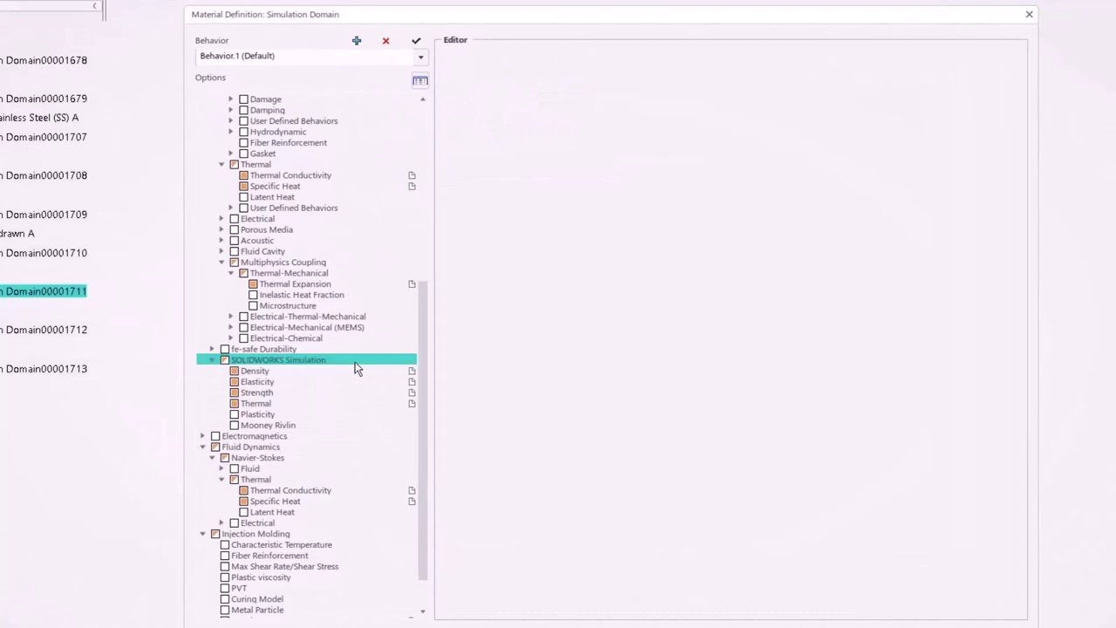
{"action": "left_click_drag", "start_coordinate": [423, 340], "coordinate": [427, 127]}
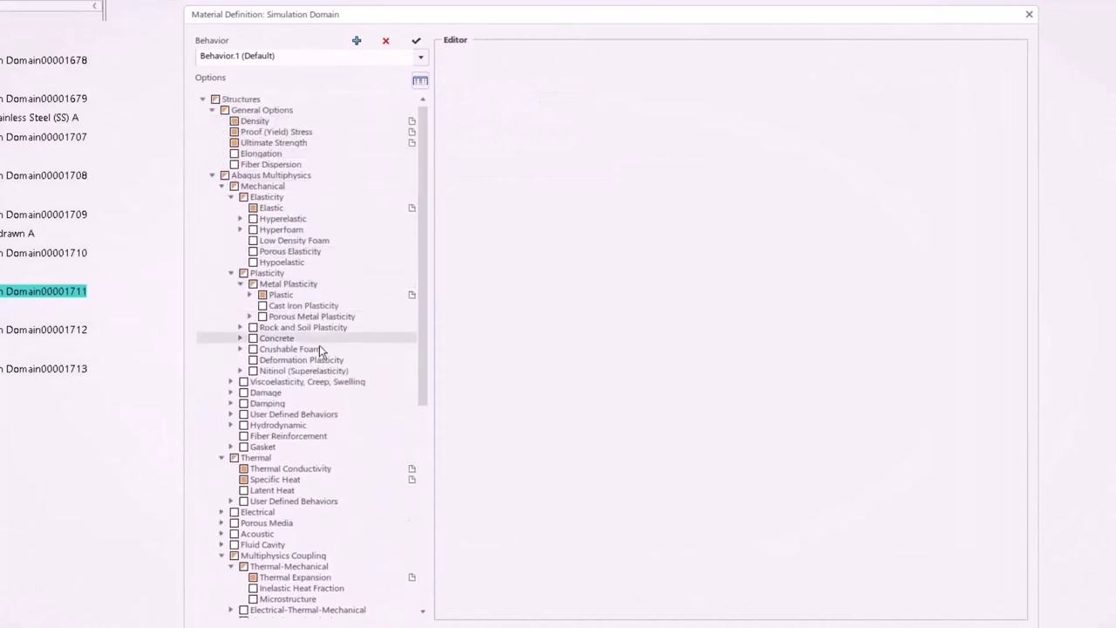
{"action": "left_click", "coordinate": [232, 392]}
{"action": "left_click", "coordinate": [240, 403]}
{"action": "left_click", "coordinate": [251, 414]}
{"action": "left_click", "coordinate": [262, 414]}
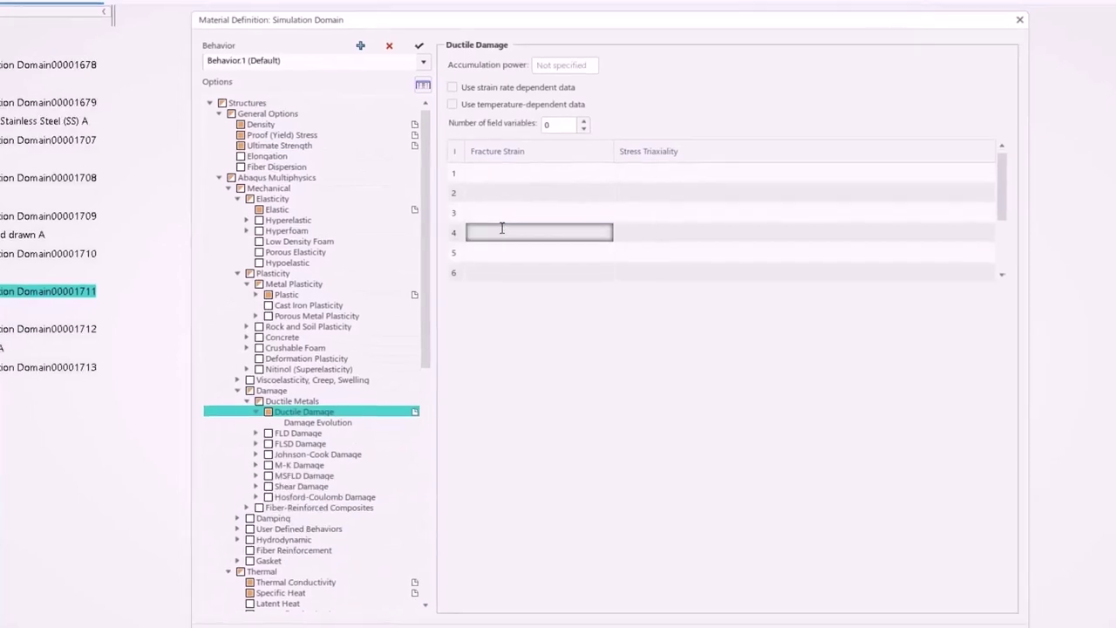
Fill the Ductile Damage table from H340LAD Ductile.xlsx and plot the fracture strain data
{"action": "right_click", "coordinate": [501, 229]}
{"action": "left_click", "coordinate": [521, 236]}
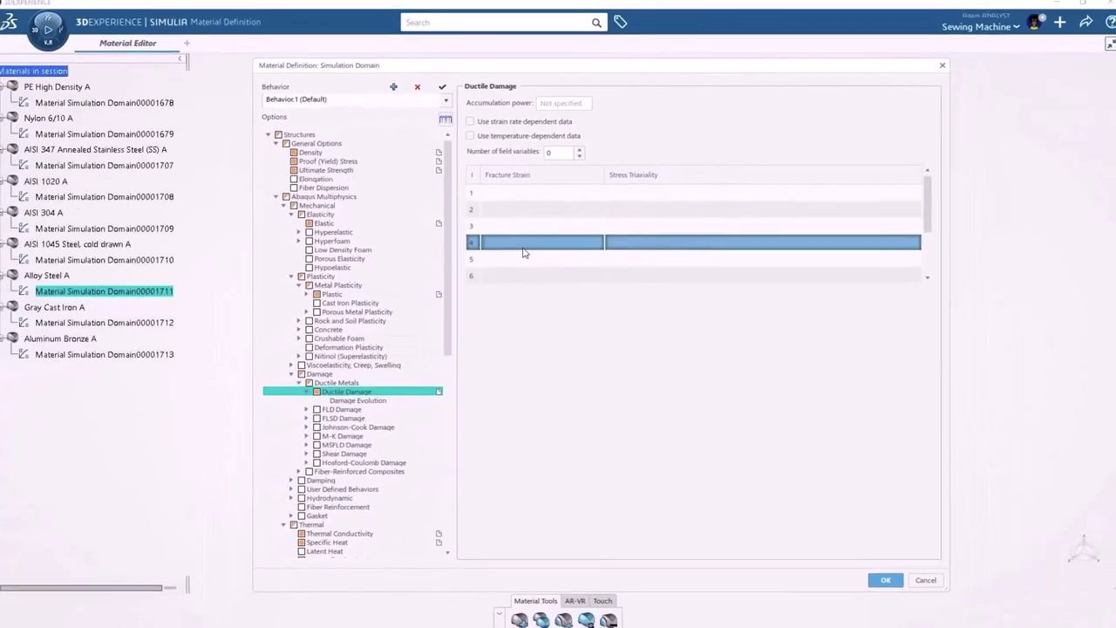
{"action": "left_click", "coordinate": [184, 168]}
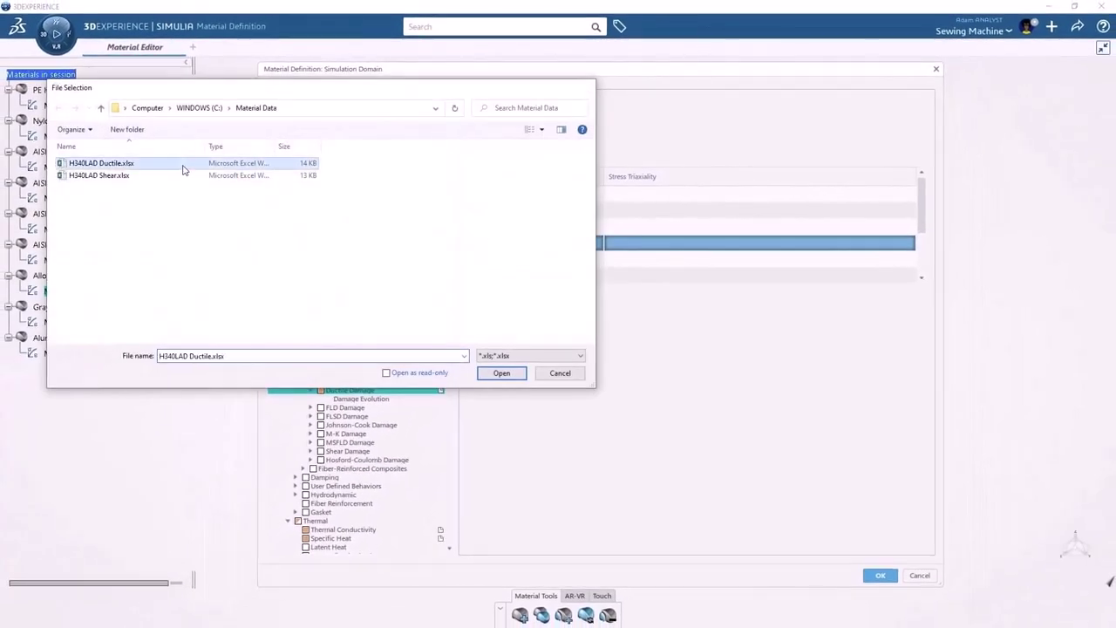
{"action": "double_click", "coordinate": [184, 169]}
{"action": "right_click", "coordinate": [532, 229]}
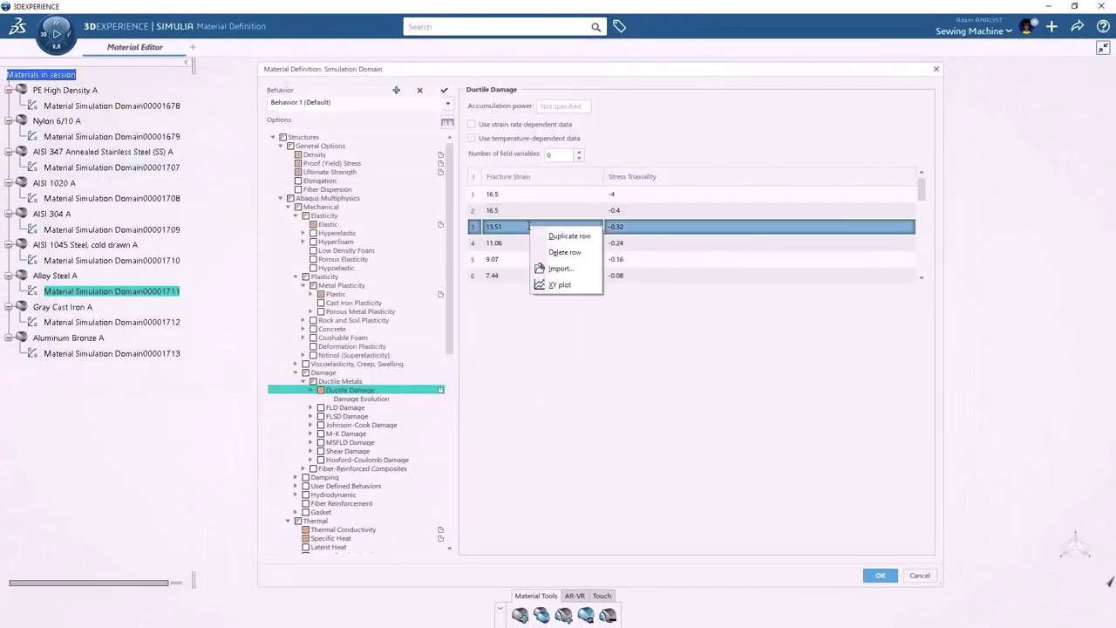
{"action": "left_click", "coordinate": [557, 285]}
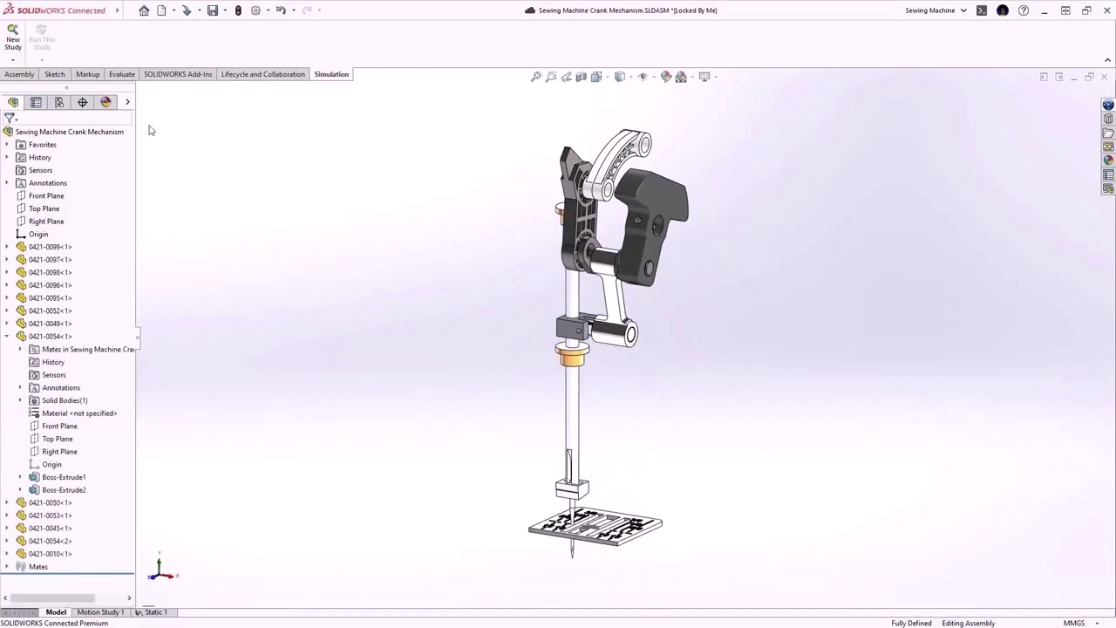
Assign Aluminum Bronze to the part that had no material
{"action": "right_click", "coordinate": [102, 417]}
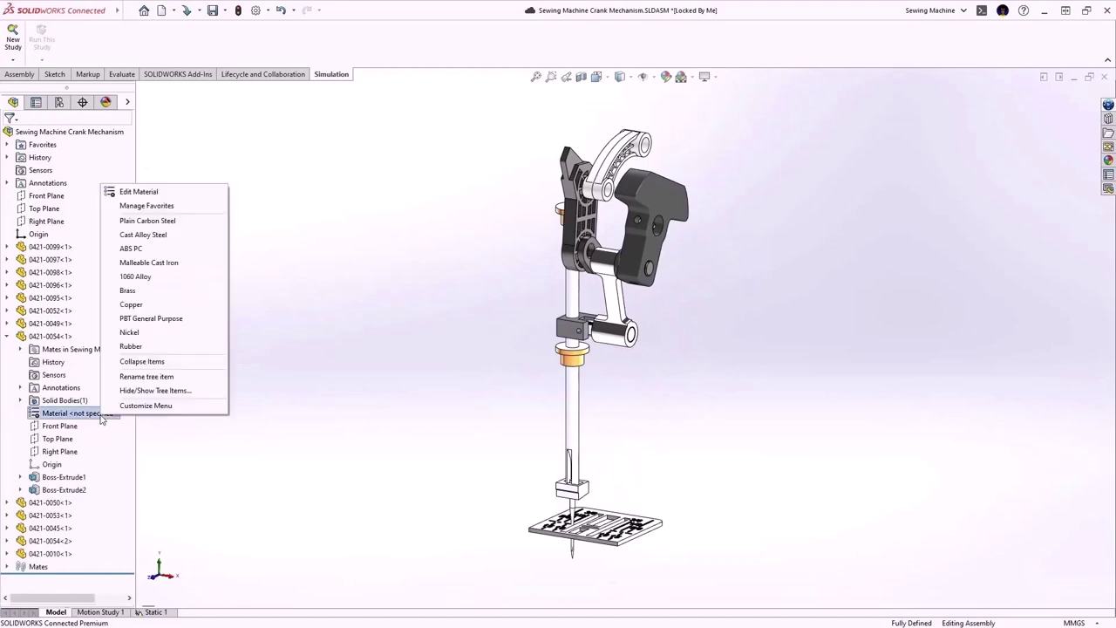
{"action": "left_click", "coordinate": [199, 196]}
{"action": "left_click", "coordinate": [374, 163]}
{"action": "type", "text": "alum"}
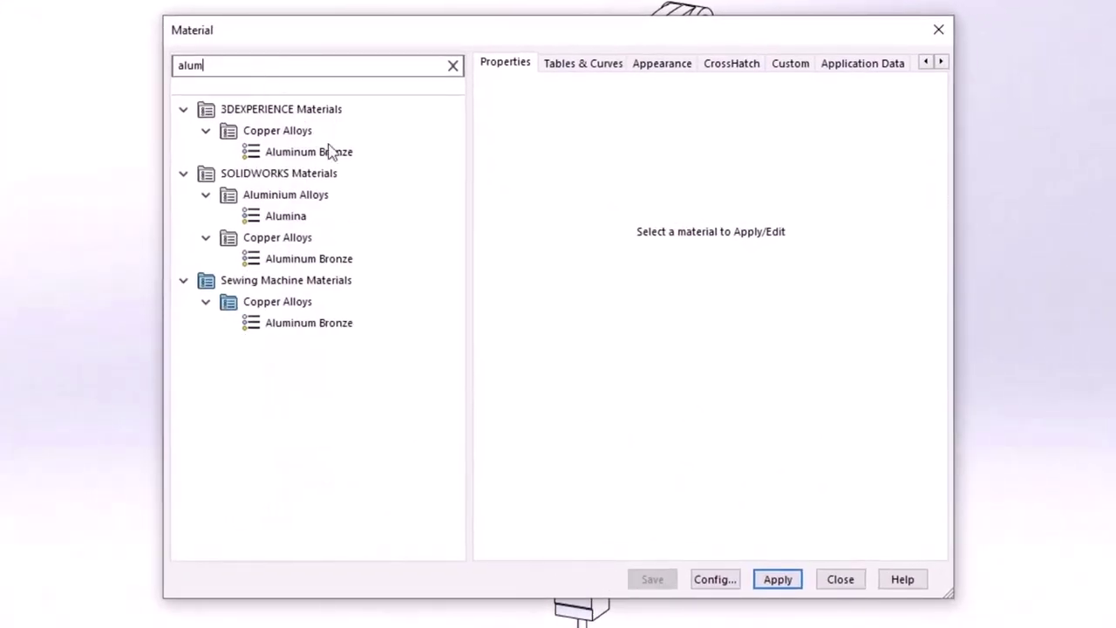
{"action": "left_click", "coordinate": [329, 151]}
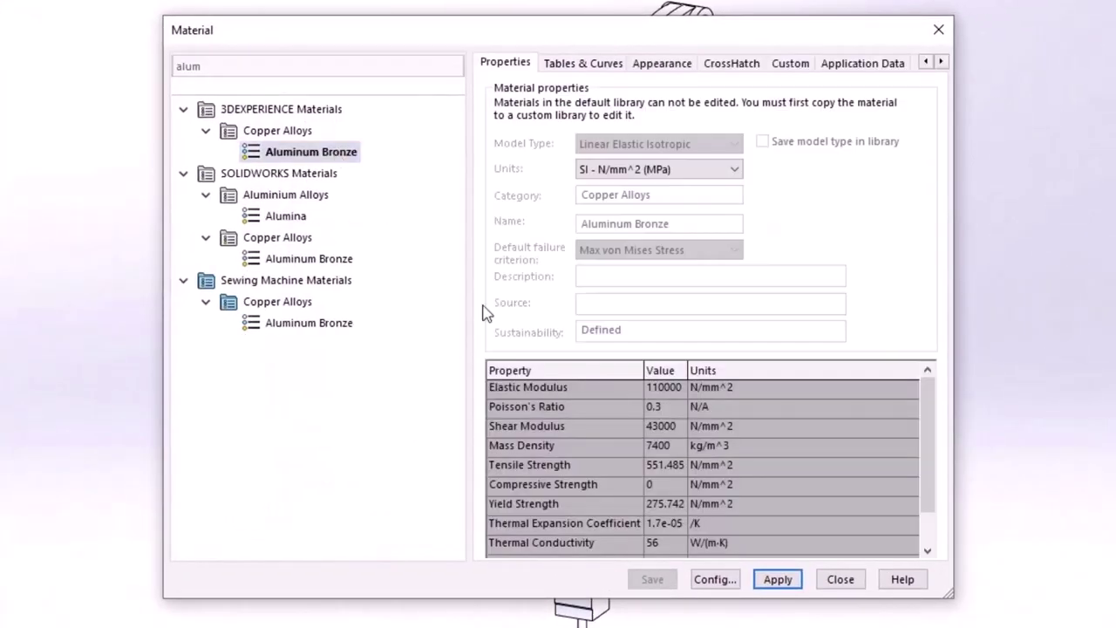
{"action": "left_click", "coordinate": [779, 580]}
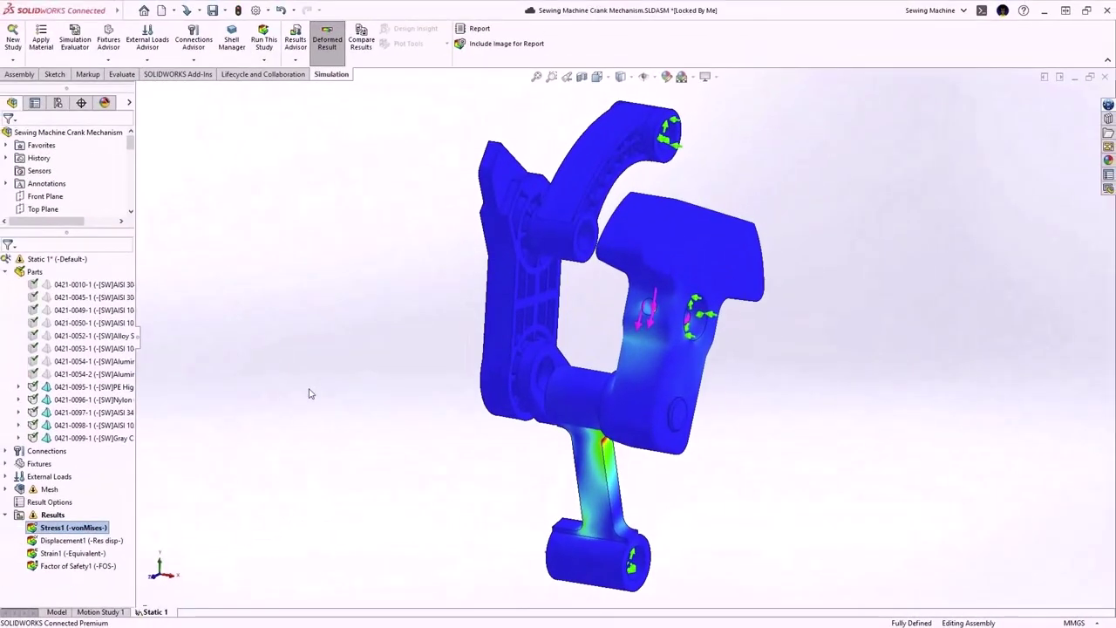
Create a 3DEXPERIENCE simulation from the crank mechanism's static study
{"action": "left_click", "coordinate": [1107, 105]}
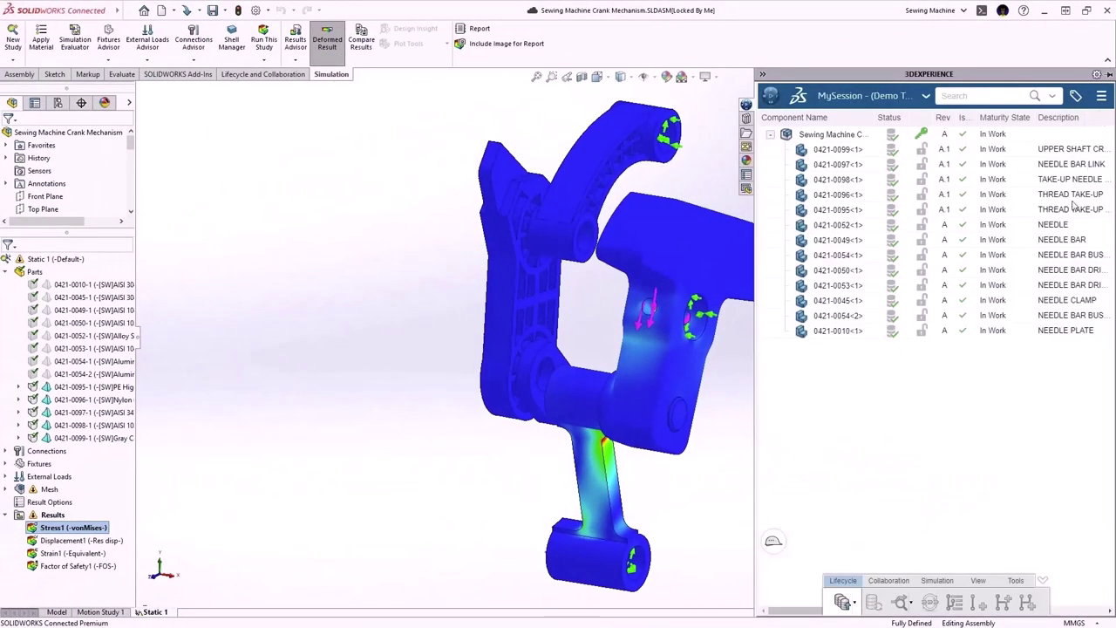
{"action": "left_click", "coordinate": [941, 581]}
{"action": "left_click", "coordinate": [952, 603]}
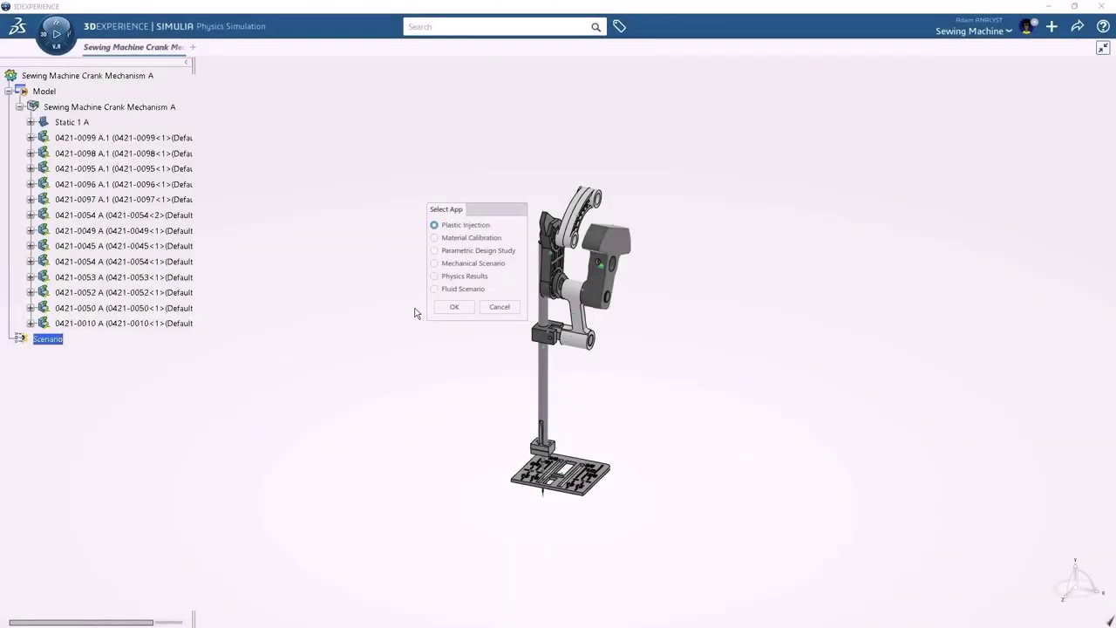
{"action": "left_click", "coordinate": [444, 264]}
Add a structural analysis case renamed 'Brea' with a new finite element model
{"action": "left_click", "coordinate": [454, 306]}
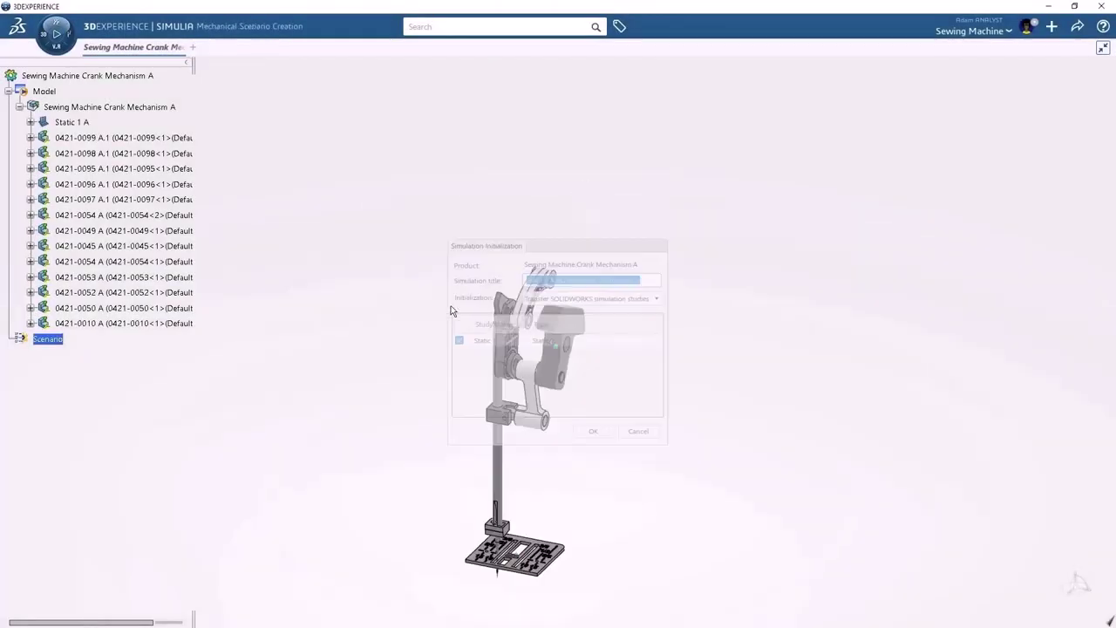
{"action": "left_click", "coordinate": [580, 431]}
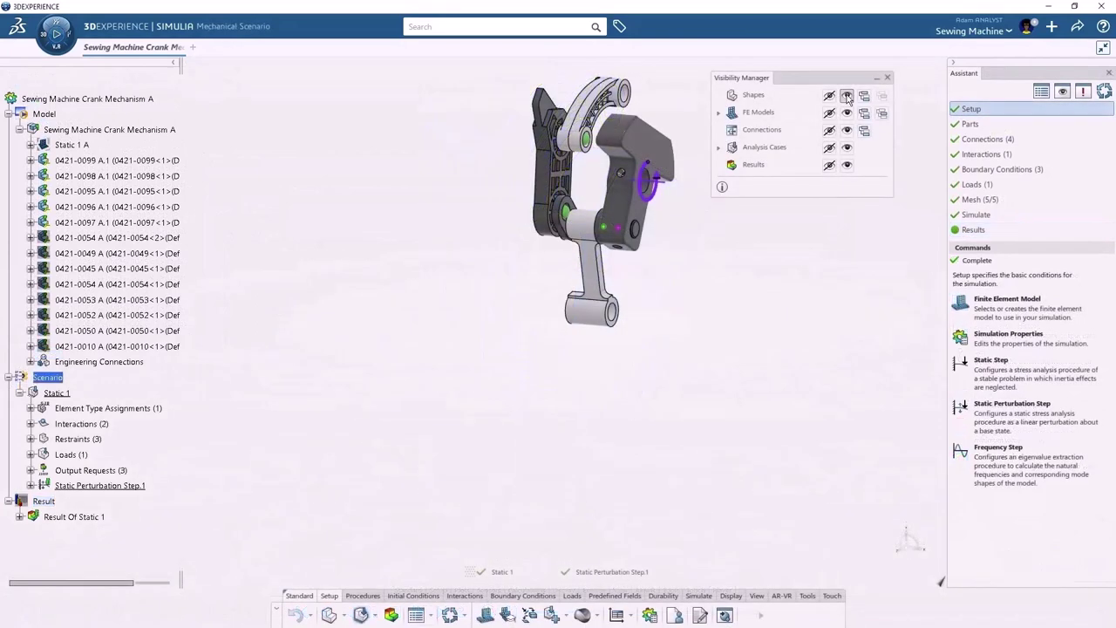
{"action": "left_click", "coordinate": [847, 96]}
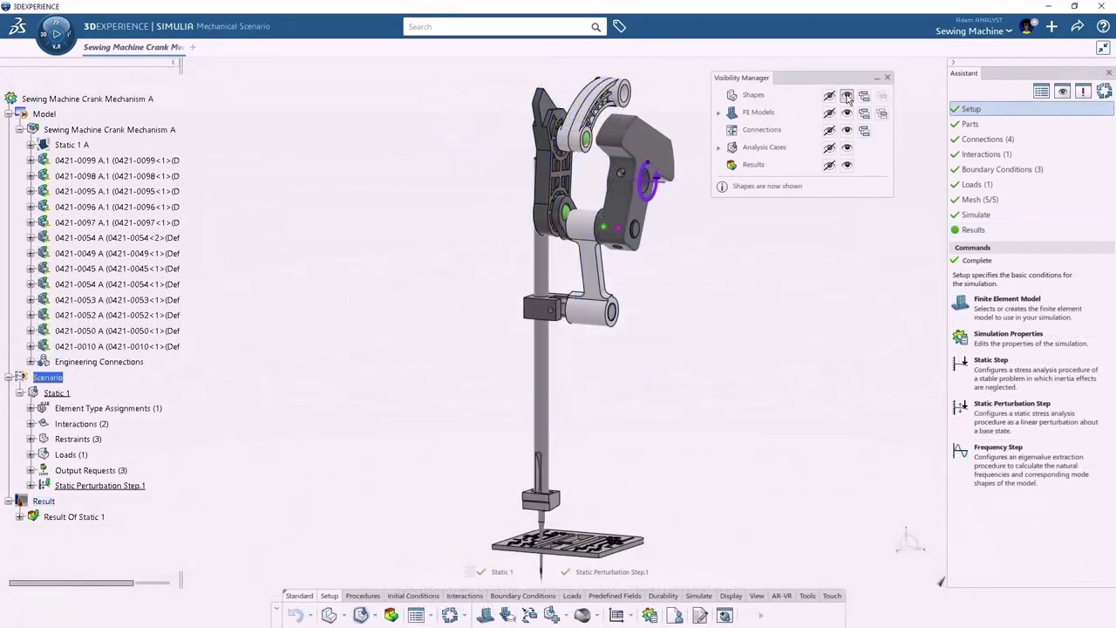
{"action": "left_click", "coordinate": [551, 615]}
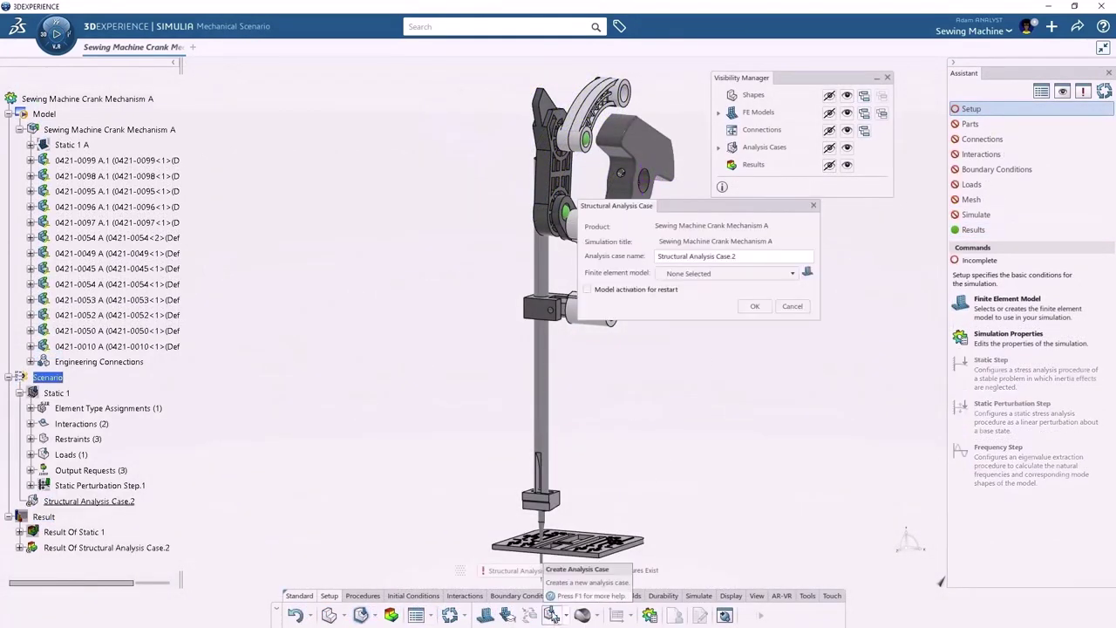
{"action": "triple_click", "coordinate": [747, 256]}
{"action": "type", "text": "Break"}
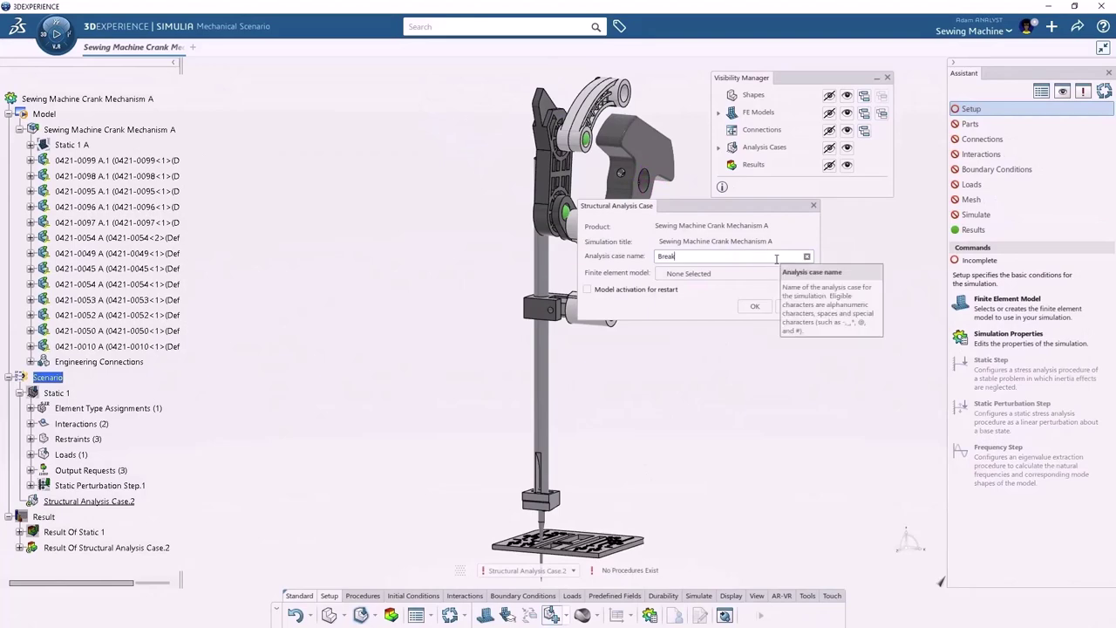
{"action": "left_click", "coordinate": [807, 273]}
{"action": "left_click", "coordinate": [571, 348]}
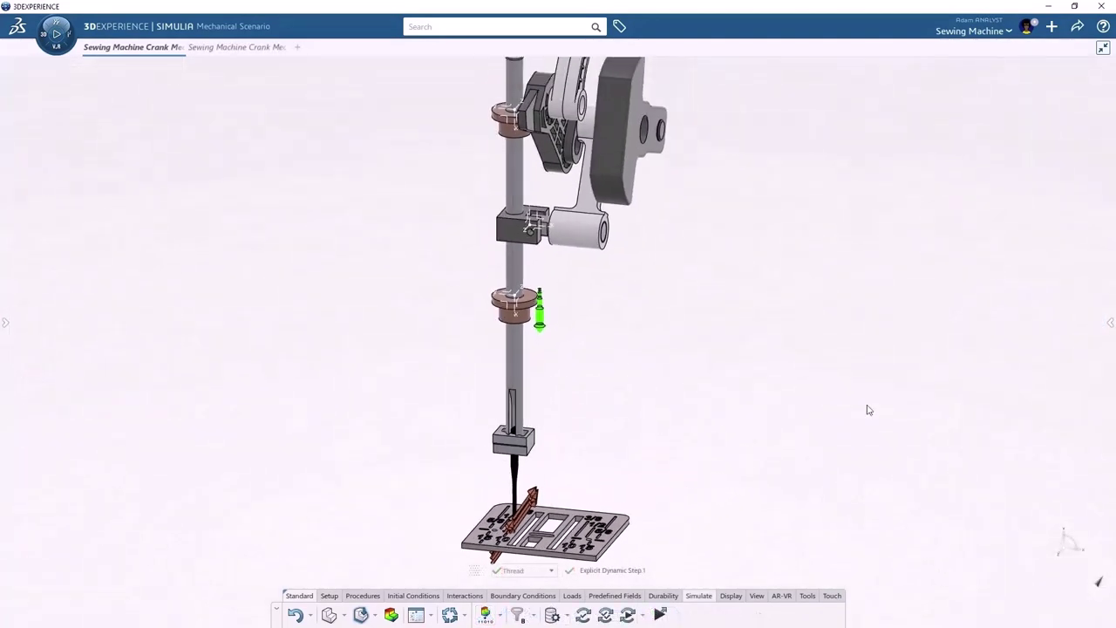
Set the run location to Cloud, excluding Static 1 and giving the Thread case 8 cores
{"action": "left_click", "coordinate": [661, 614]}
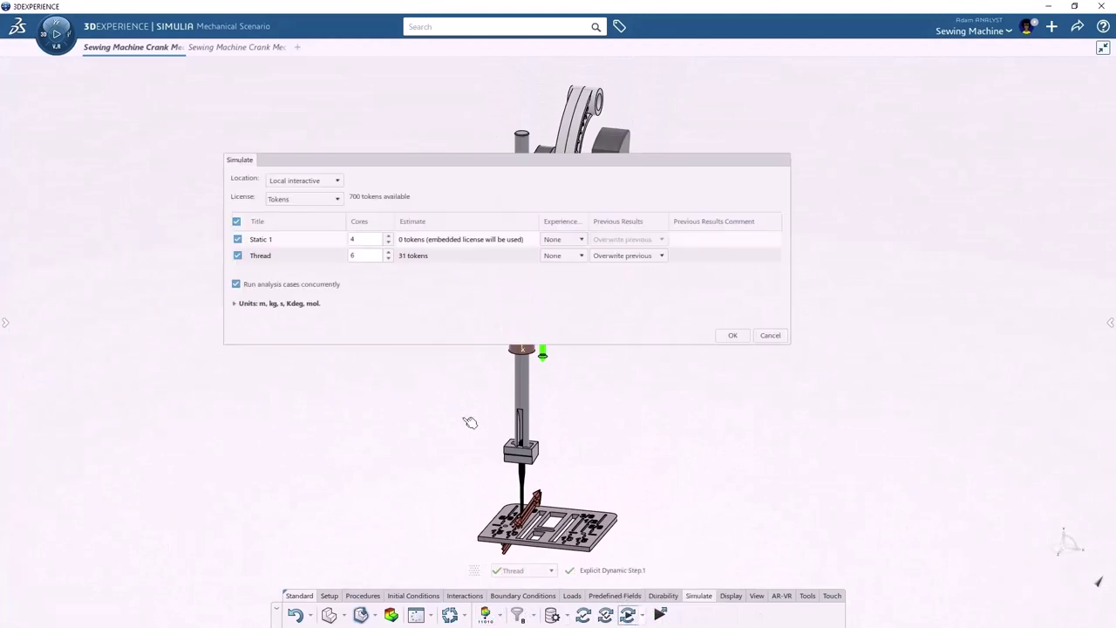
{"action": "left_click", "coordinate": [302, 181]}
{"action": "left_click", "coordinate": [223, 194]}
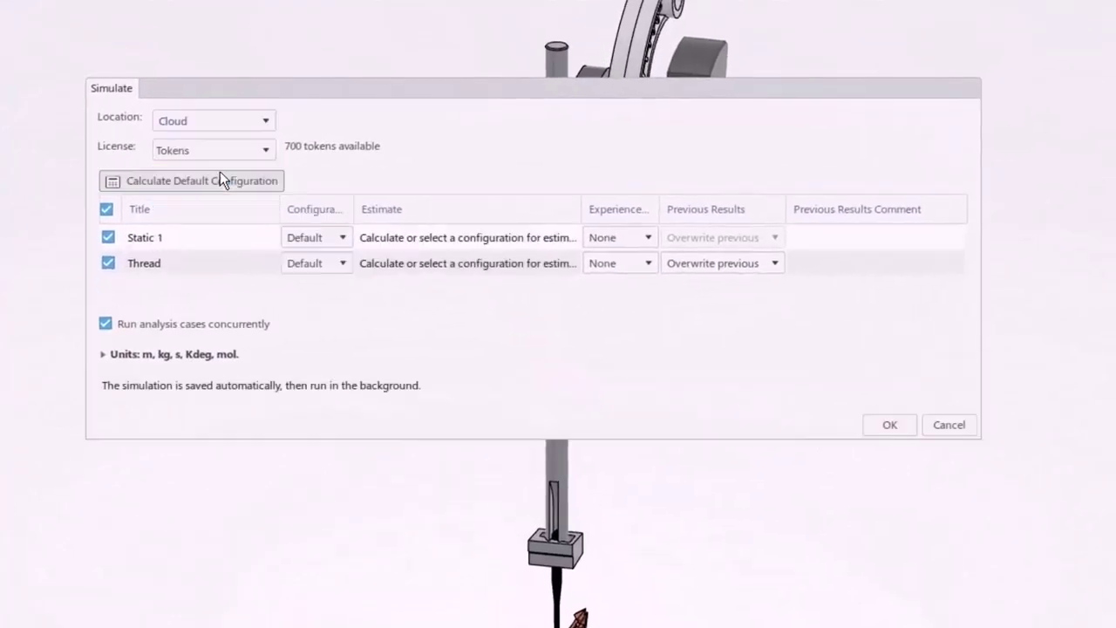
{"action": "left_click", "coordinate": [108, 238]}
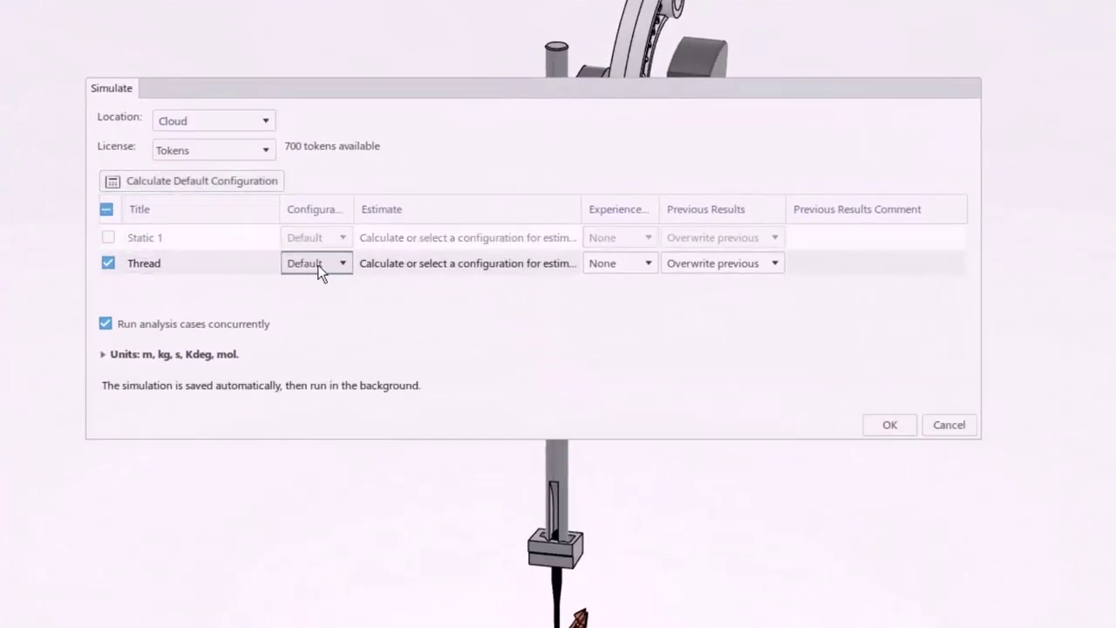
{"action": "left_click", "coordinate": [320, 263]}
{"action": "left_click", "coordinate": [339, 320]}
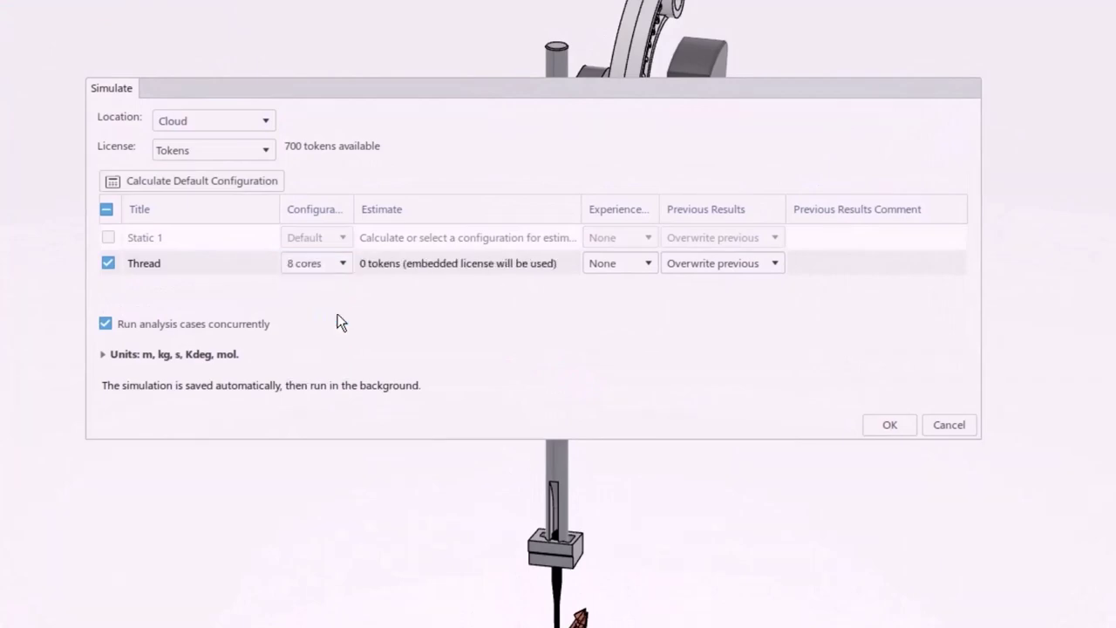
Plot the Needle simulation's kinetic energy against increment and scroll the data table
{"action": "left_click", "coordinate": [889, 425]}
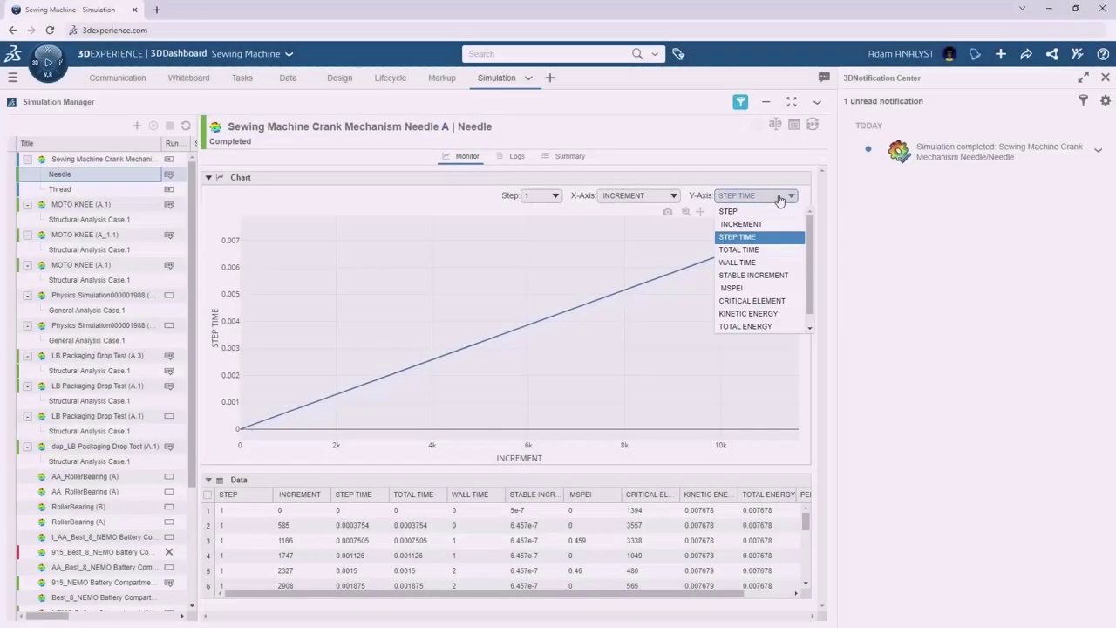
{"action": "left_click", "coordinate": [784, 316]}
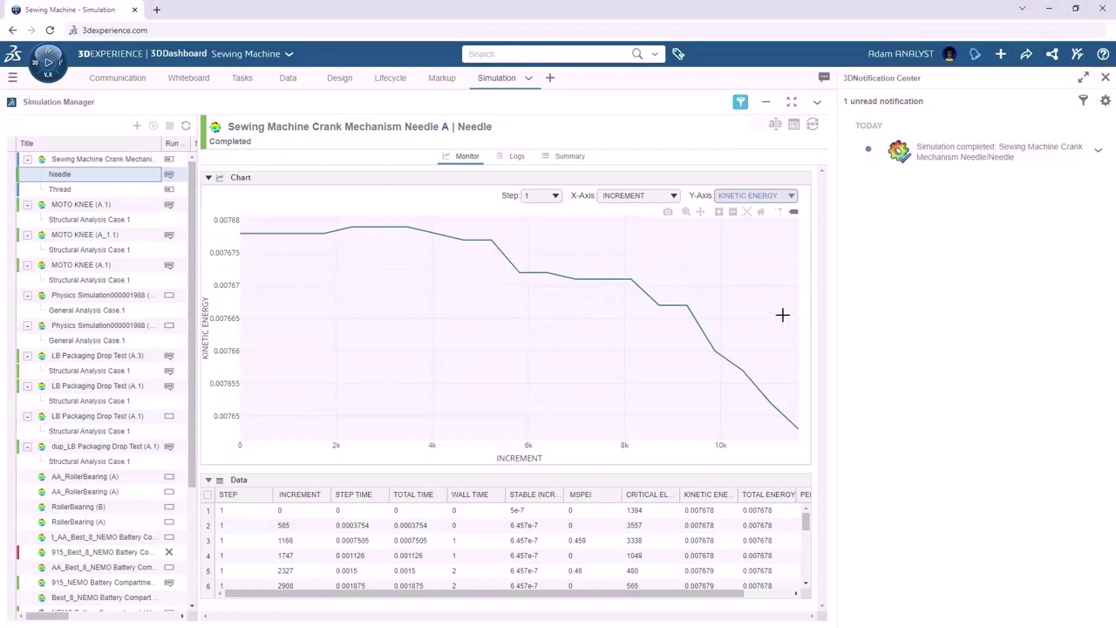
{"action": "left_click_drag", "start_coordinate": [804, 511], "coordinate": [808, 588]}
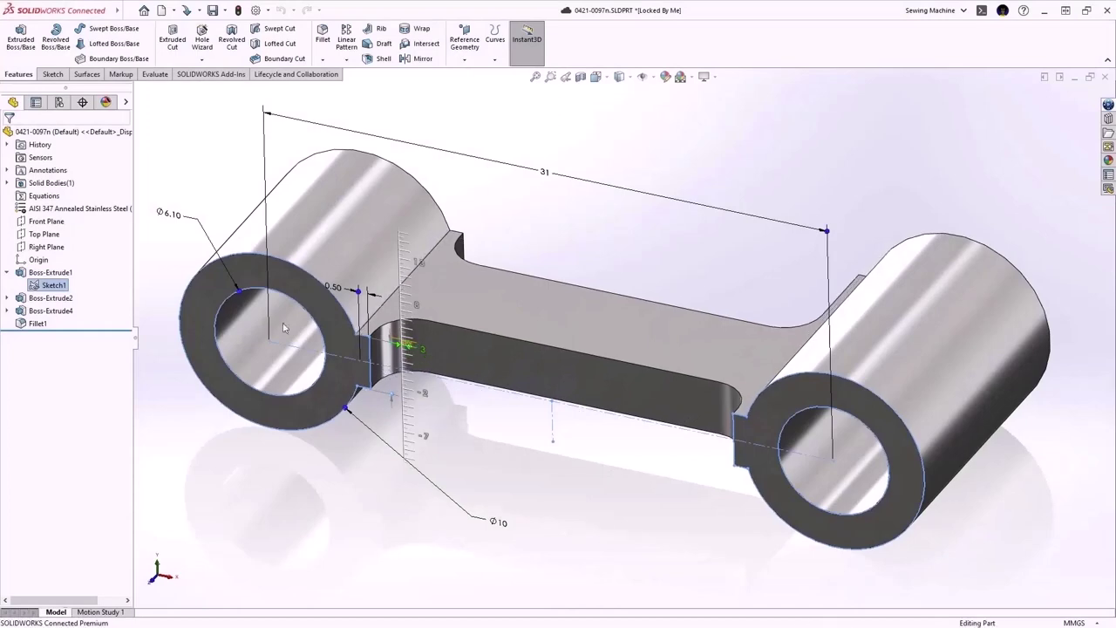
Select the connecting rod face and name the fillet parameter W_Fillet
{"action": "left_click_drag", "start_coordinate": [737, 443], "coordinate": [755, 452]}
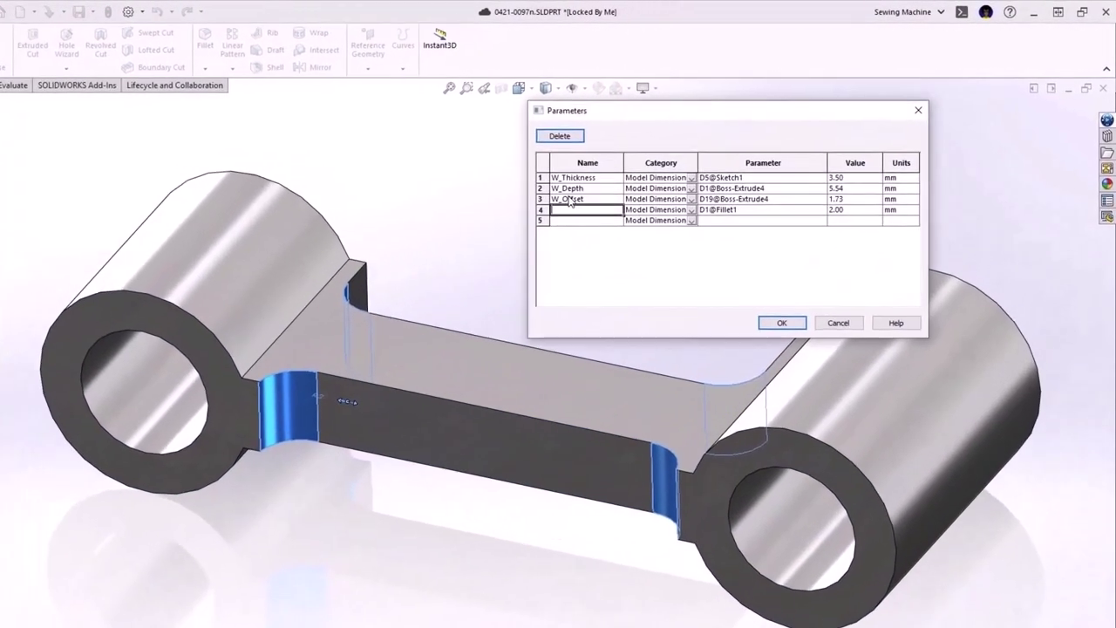
{"action": "type", "text": "W_F"}
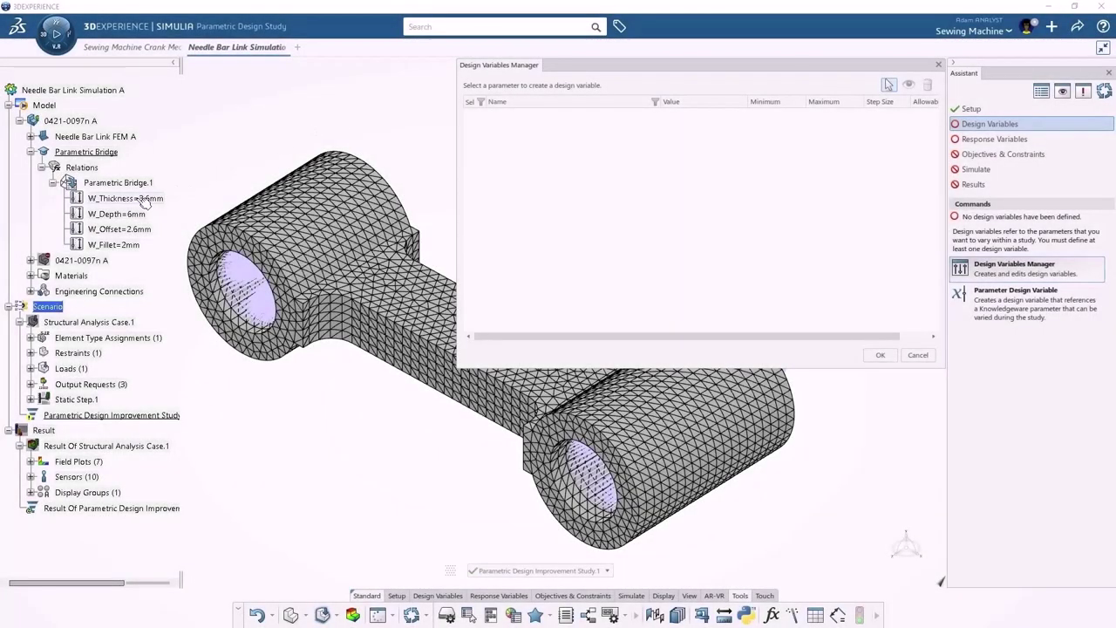
Add W_Thickness as a design variable and keep only Minimum Factor of Safety as the response
{"action": "left_click", "coordinate": [127, 198]}
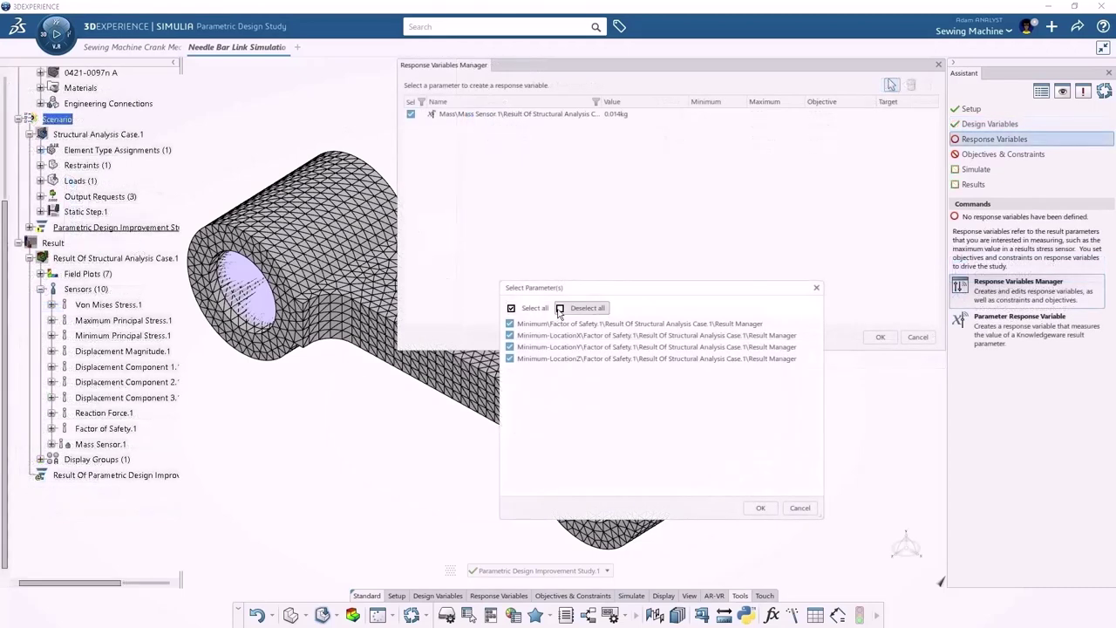
{"action": "left_click", "coordinate": [560, 308]}
{"action": "left_click", "coordinate": [510, 323]}
{"action": "left_click", "coordinate": [756, 510]}
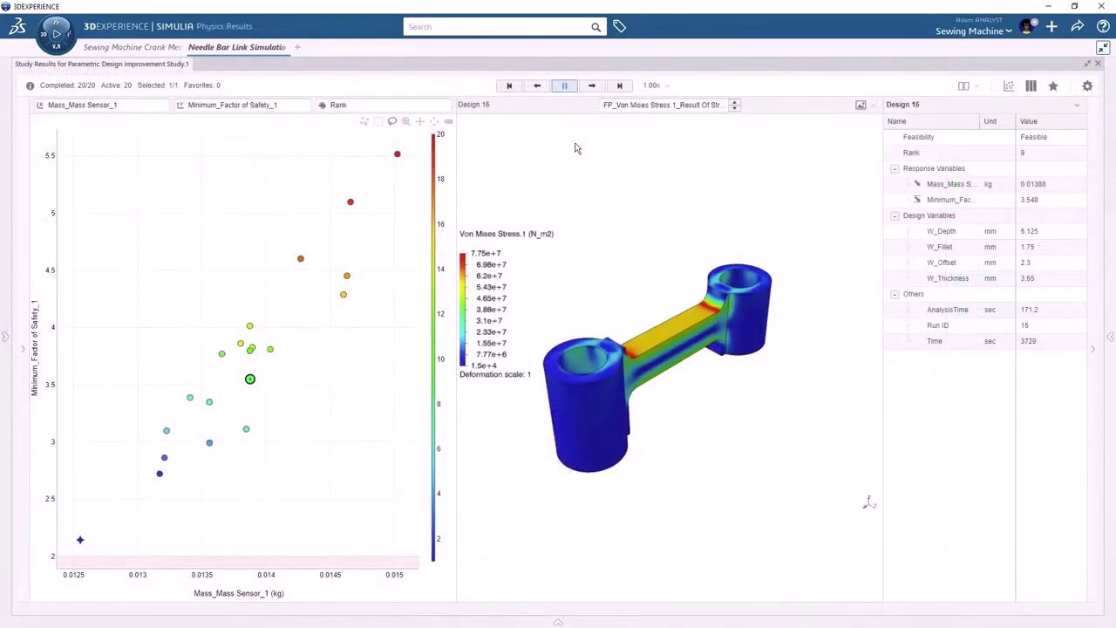
Generate an alternative from Design 1 and replace the component with it
{"action": "left_click", "coordinate": [565, 85]}
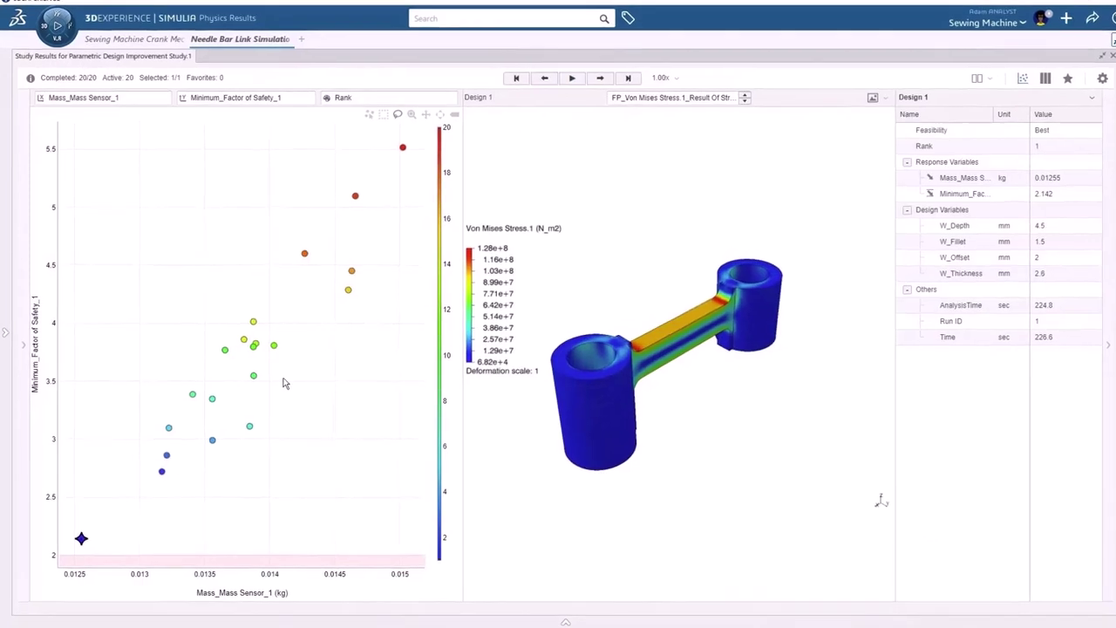
{"action": "right_click", "coordinate": [80, 540]}
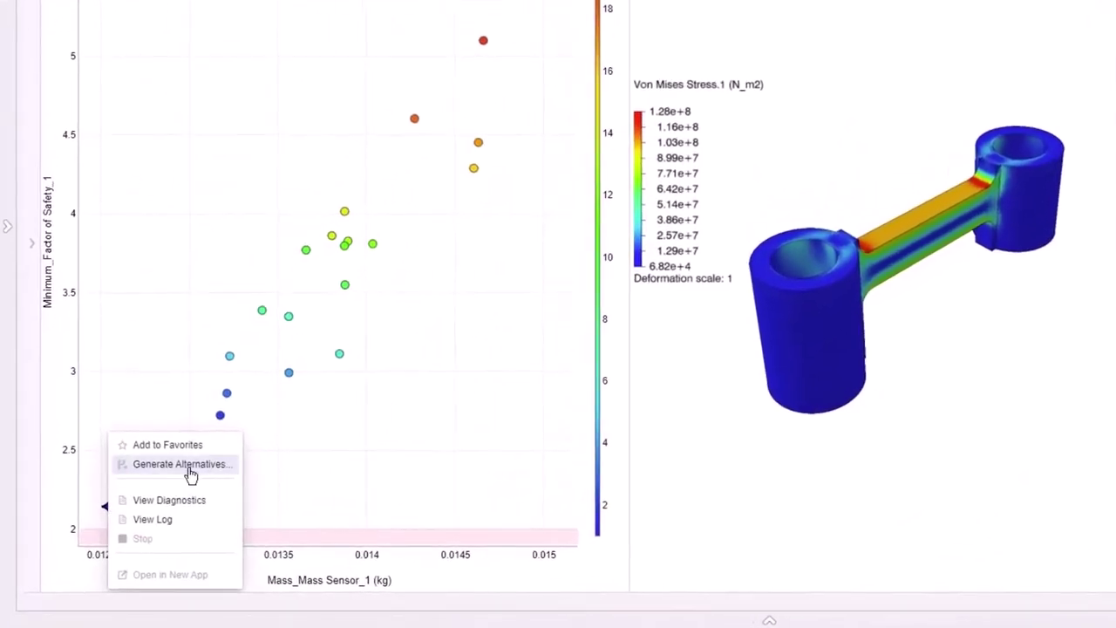
{"action": "left_click", "coordinate": [165, 467]}
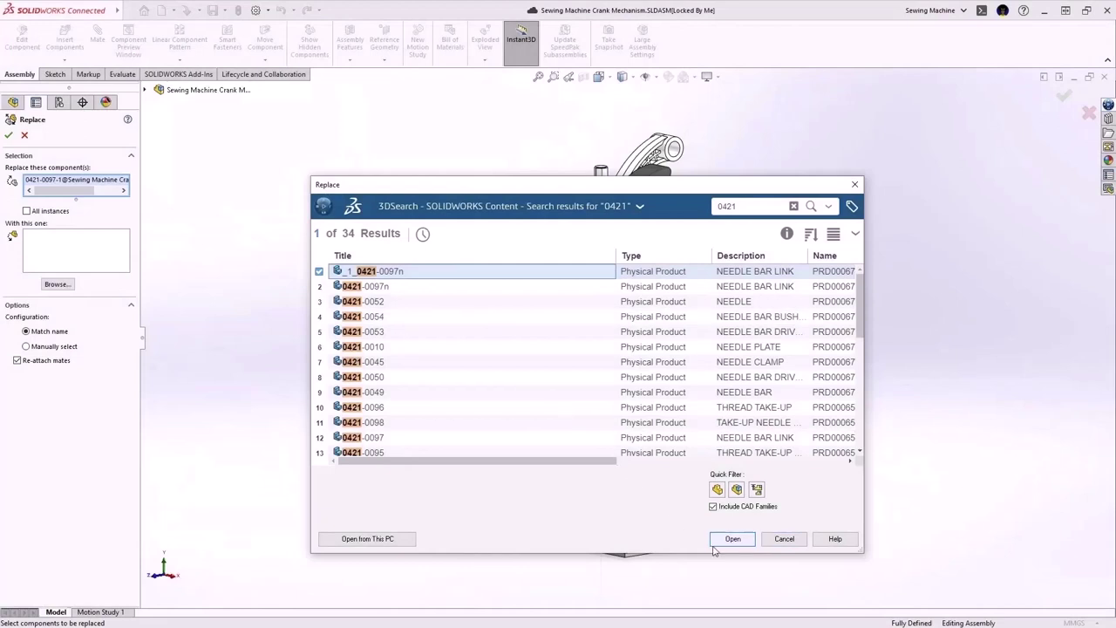
{"action": "left_click", "coordinate": [717, 543]}
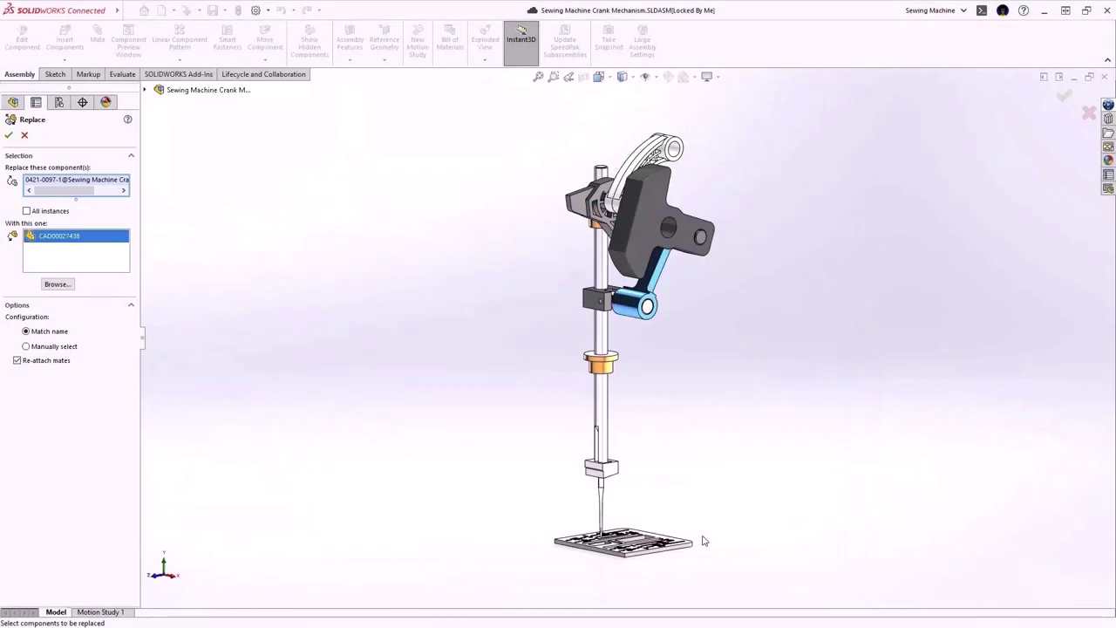
{"action": "left_click", "coordinate": [10, 136]}
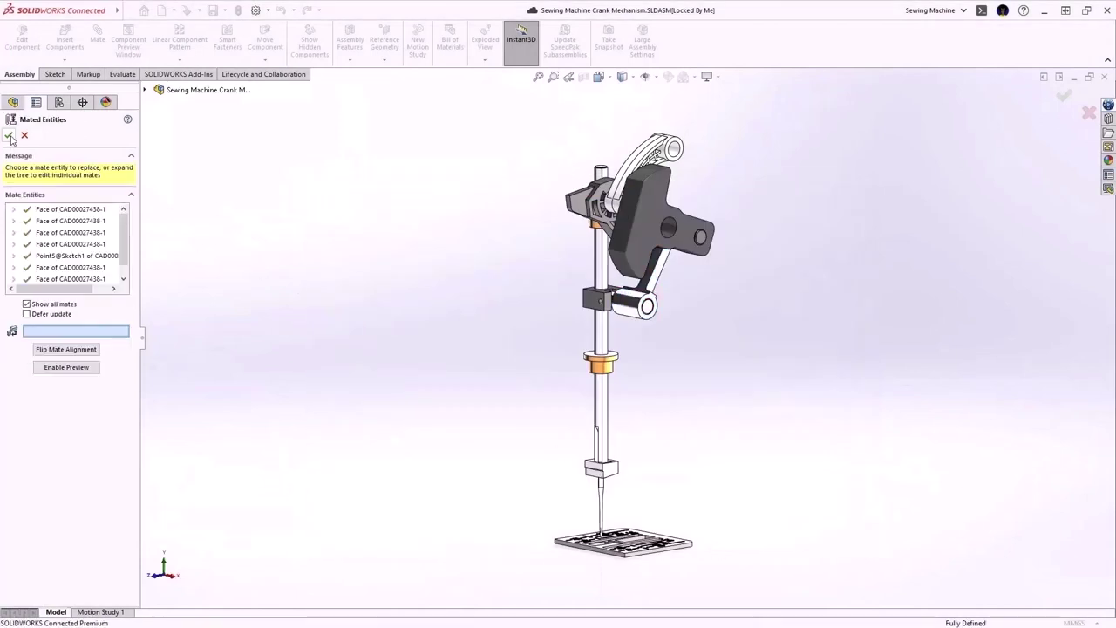
Accept the re-attached mates and add a durability analysis case with fatigue loading
{"action": "left_click", "coordinate": [9, 136]}
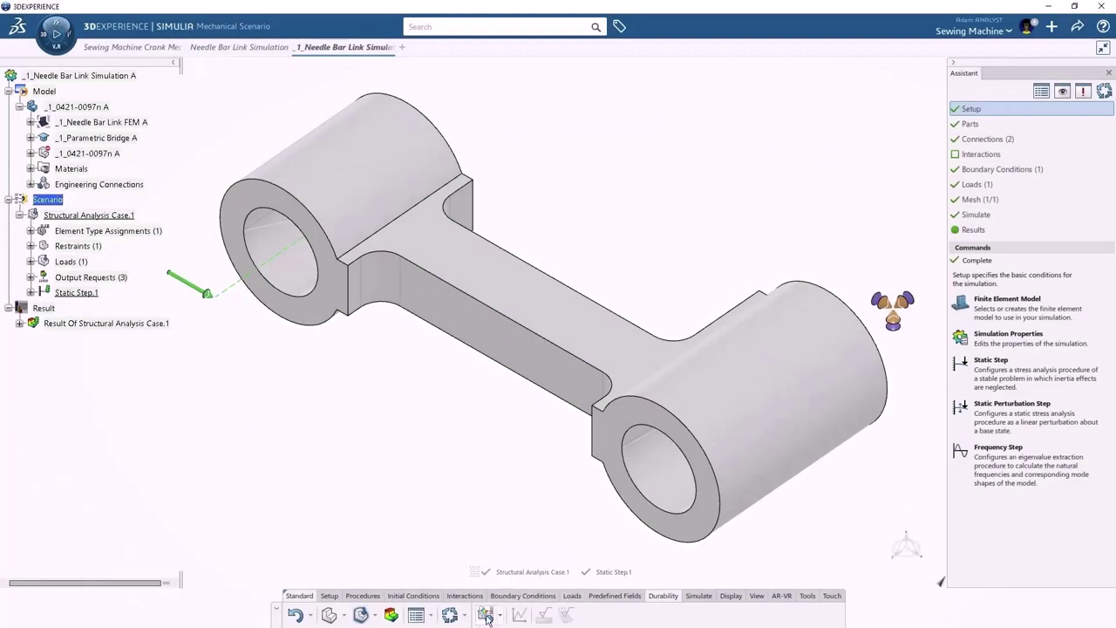
{"action": "left_click", "coordinate": [487, 616]}
{"action": "left_click", "coordinate": [494, 471]}
{"action": "left_click", "coordinate": [986, 233]}
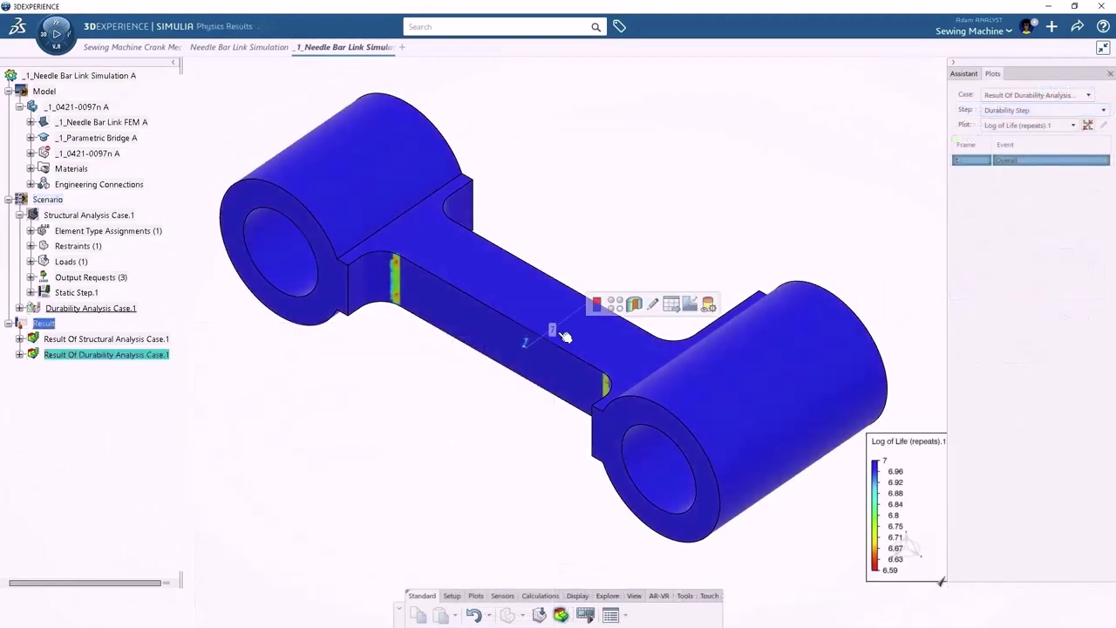
{"action": "left_click", "coordinate": [673, 307]}
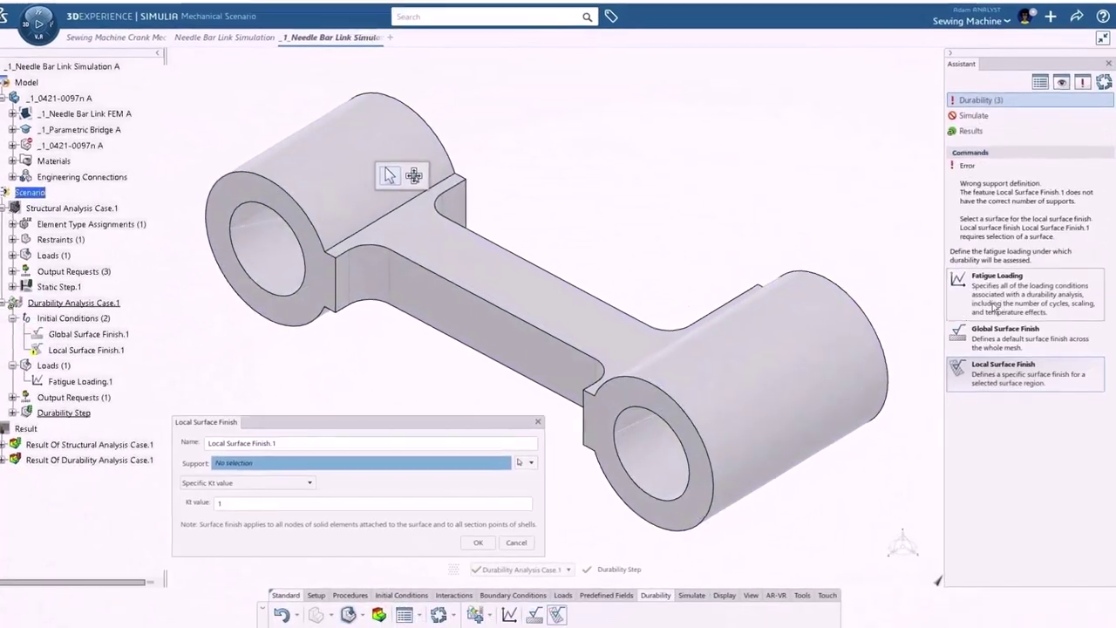
Apply a Juvinall 1967 fine-ground surface finish to the rod's faces and show the Damage.1 plot
{"action": "left_click", "coordinate": [261, 483]}
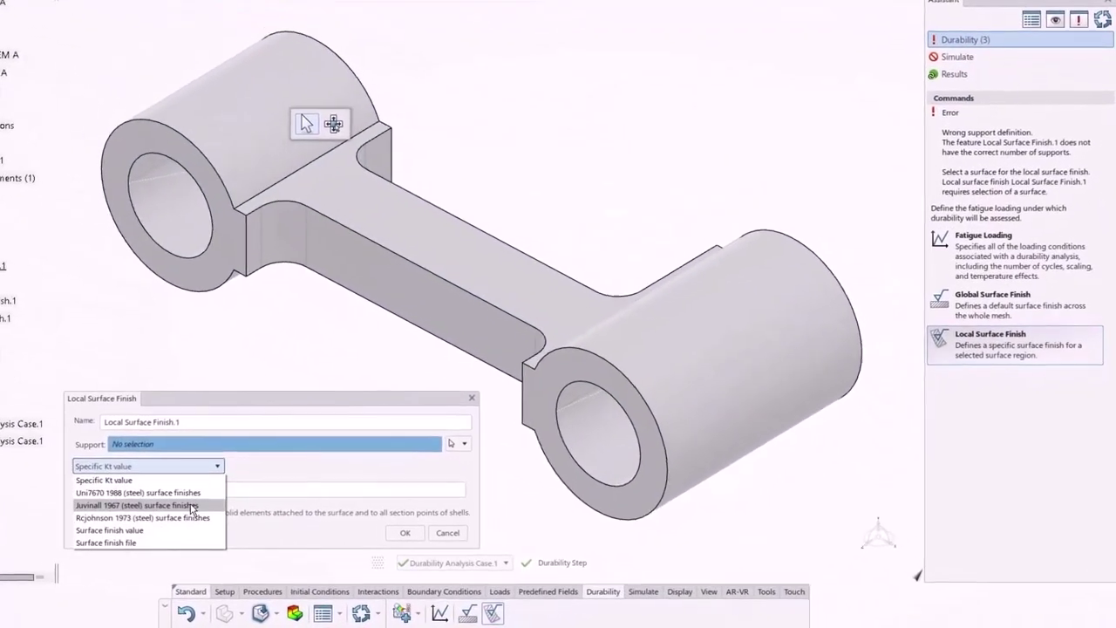
{"action": "left_click", "coordinate": [288, 511]}
{"action": "left_click", "coordinate": [168, 489]}
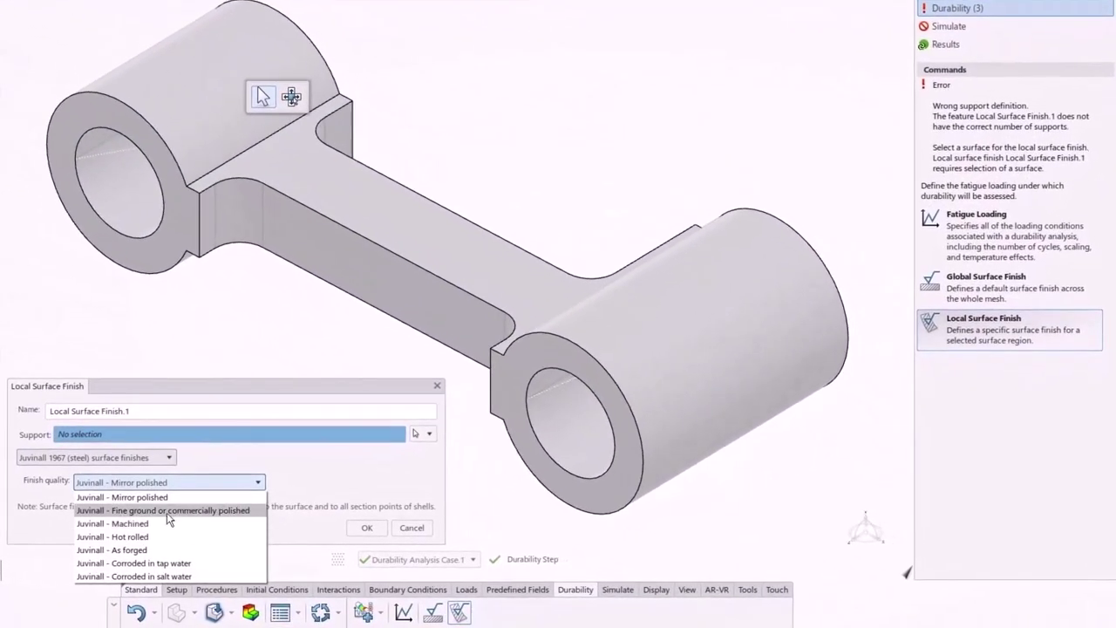
{"action": "left_click", "coordinate": [168, 509]}
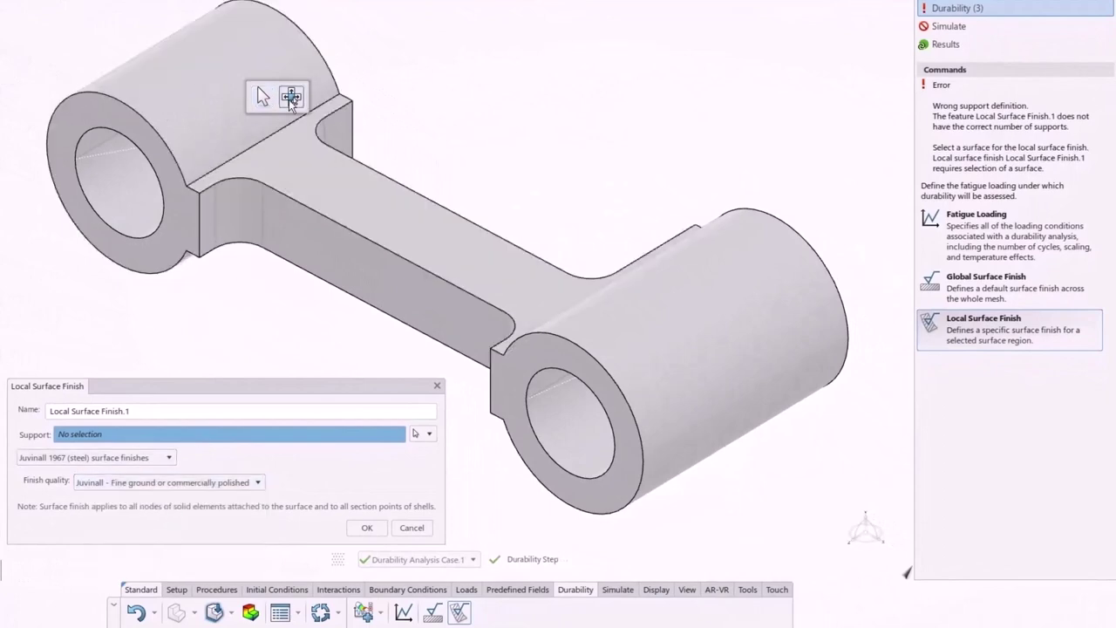
{"action": "left_click", "coordinate": [251, 206]}
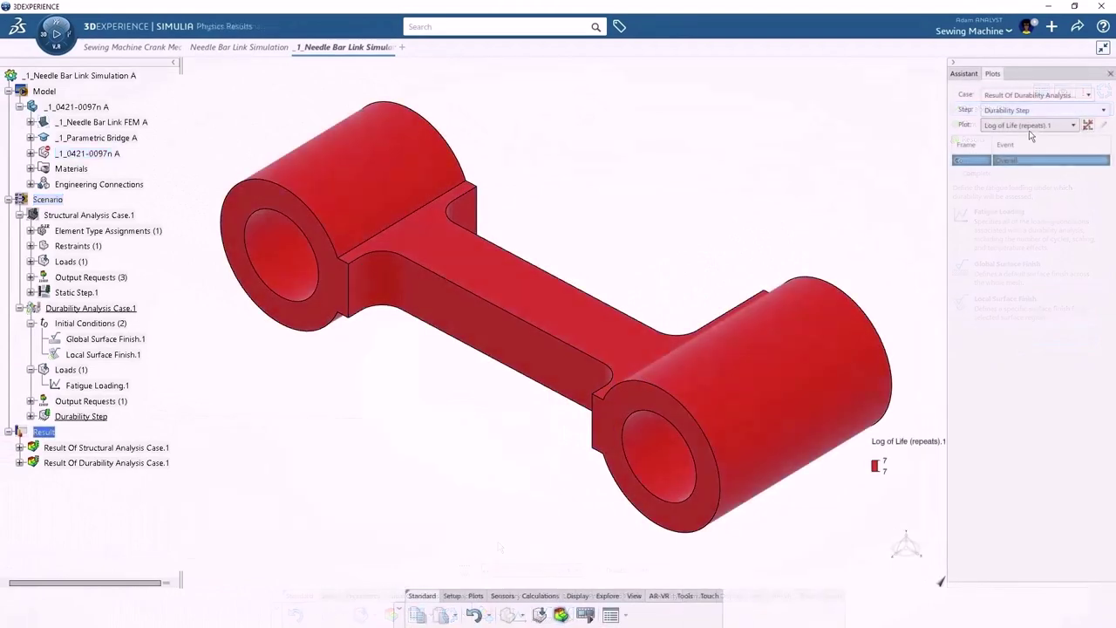
{"action": "left_click", "coordinate": [1031, 128]}
{"action": "left_click", "coordinate": [1041, 164]}
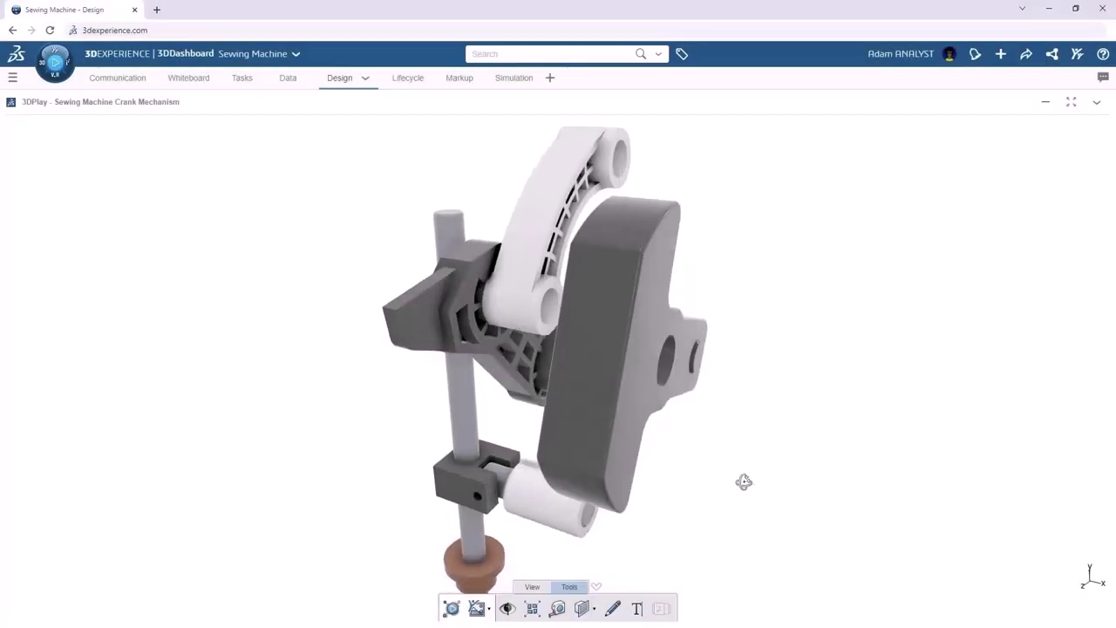
Search 3DDashboard for 'crank' and draw a red markup stroke above the needle bar link's narrow bar
{"action": "left_click_drag", "start_coordinate": [743, 481], "coordinate": [706, 499]}
{"action": "middle_click_drag", "start_coordinate": [706, 499], "coordinate": [700, 107]}
{"action": "type", "text": "crank"}
{"action": "key", "text": "Return"}
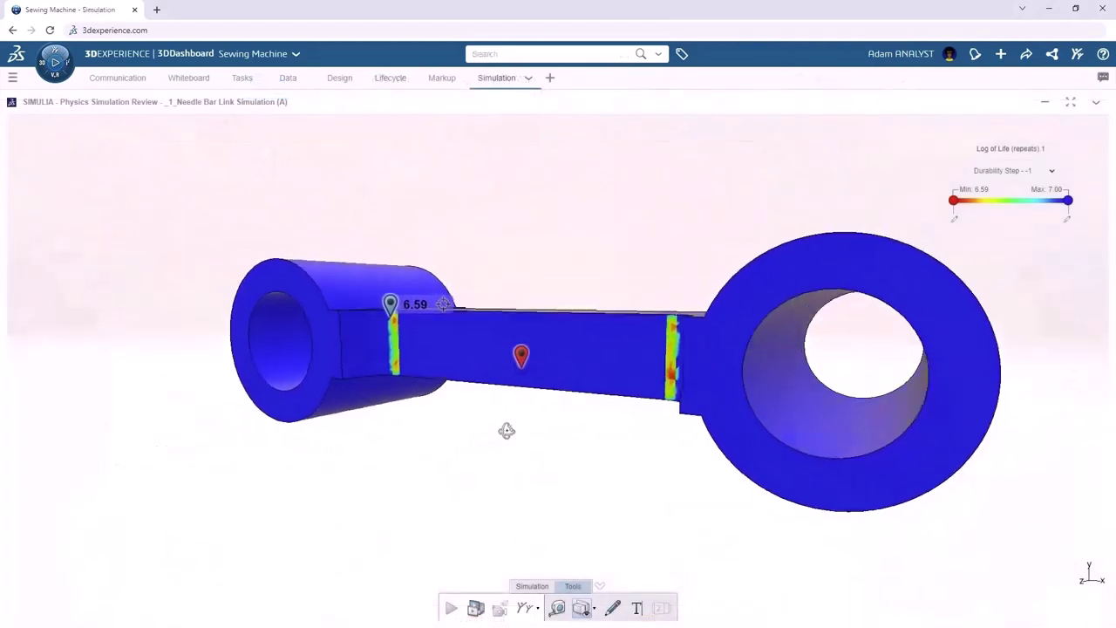
{"action": "left_click", "coordinate": [614, 607]}
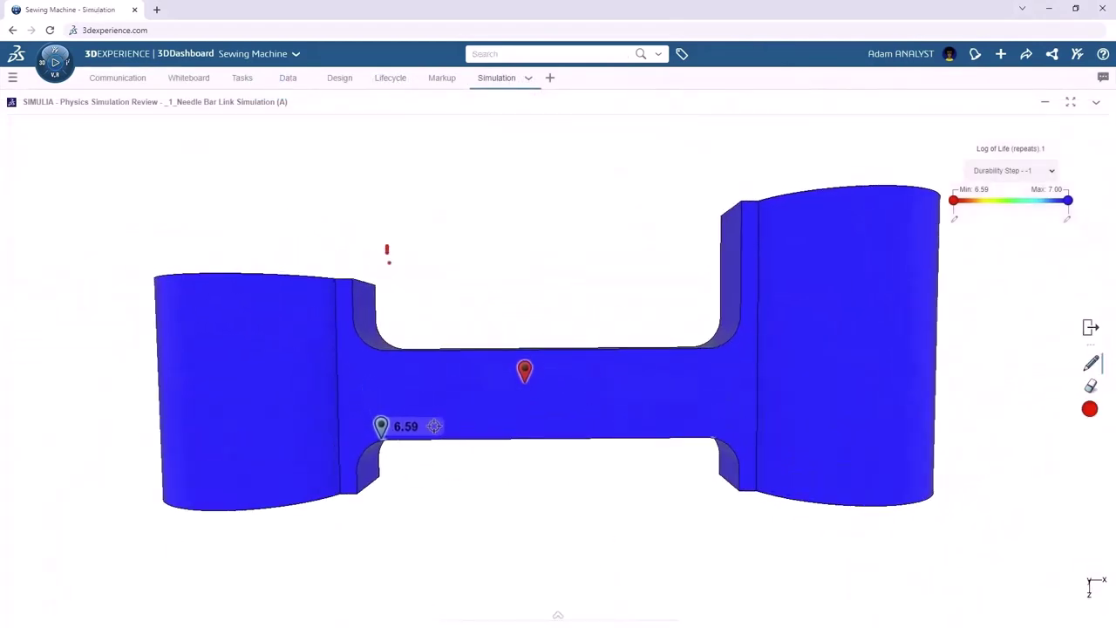
{"action": "mouse_move", "coordinate": [387, 248]}
{"action": "left_mouse_down"}
{"action": "mouse_move", "coordinate": [432, 318]}
{"action": "mouse_move", "coordinate": [638, 327]}
{"action": "mouse_move", "coordinate": [694, 231]}
{"action": "left_mouse_up"}
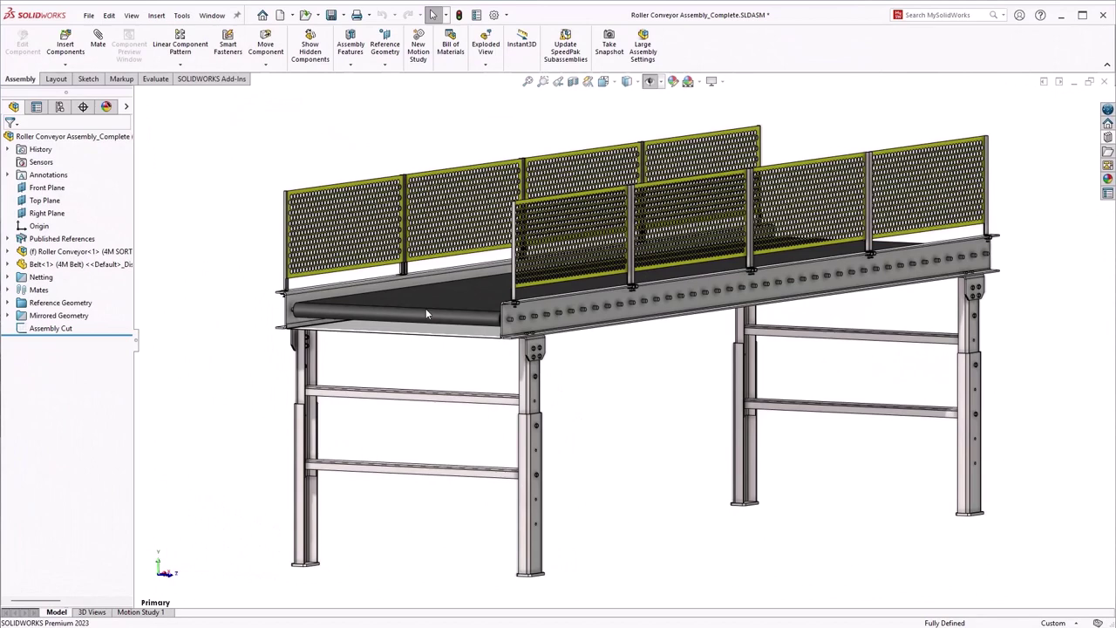
Hide the belt, select the 12 Roller Even subassembly, and edit Linear Pattern 12
{"action": "key", "text": "Tab"}
{"action": "left_click", "coordinate": [442, 319]}
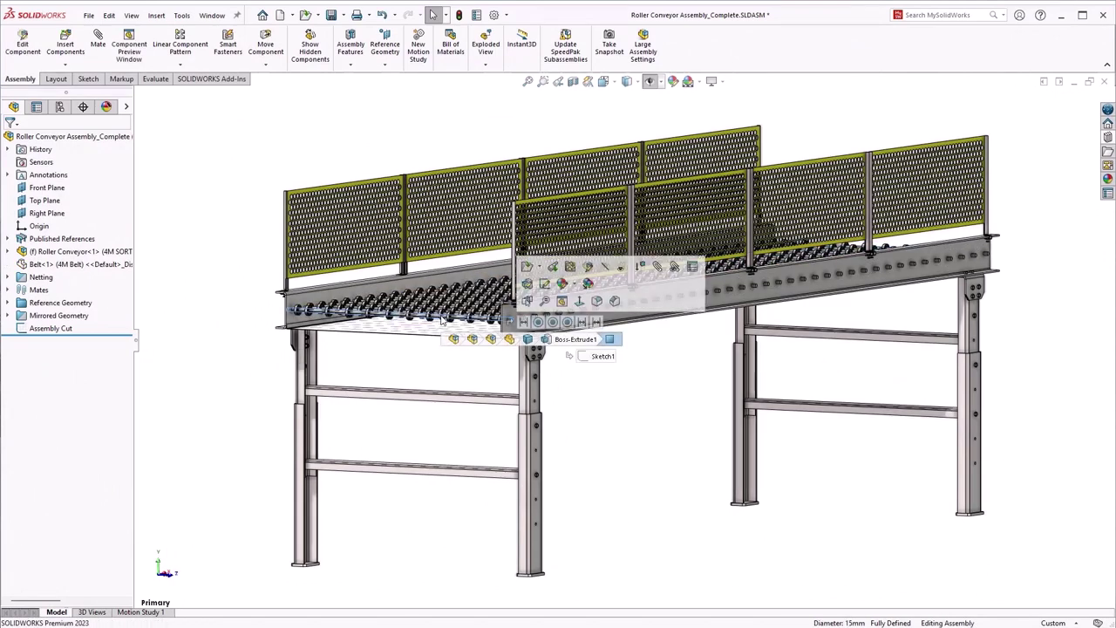
{"action": "left_click", "coordinate": [492, 339]}
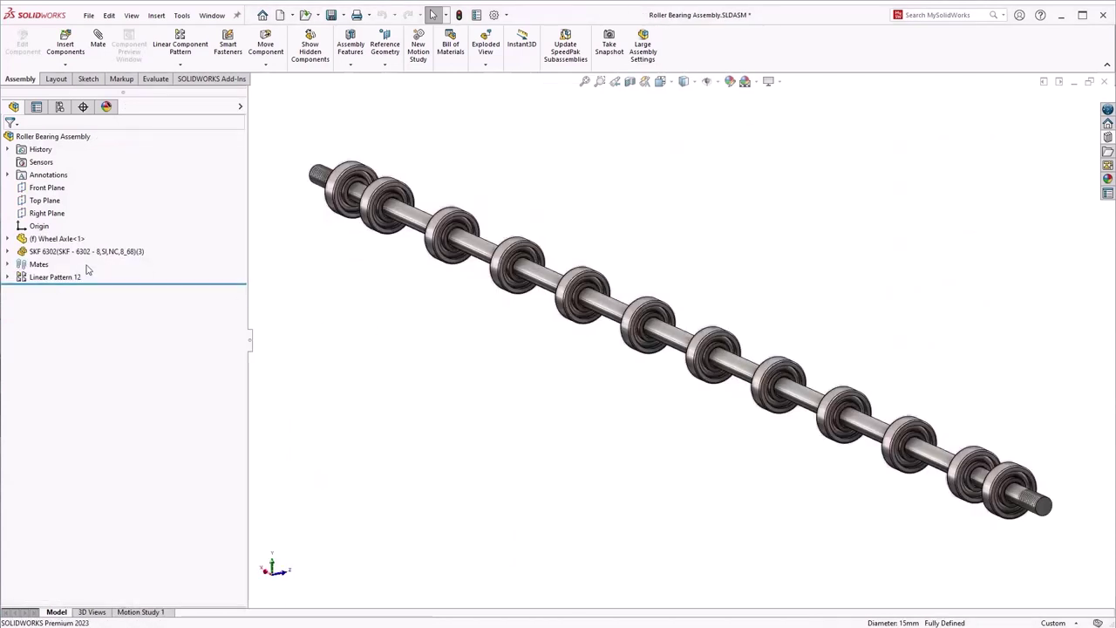
{"action": "left_click", "coordinate": [7, 278]}
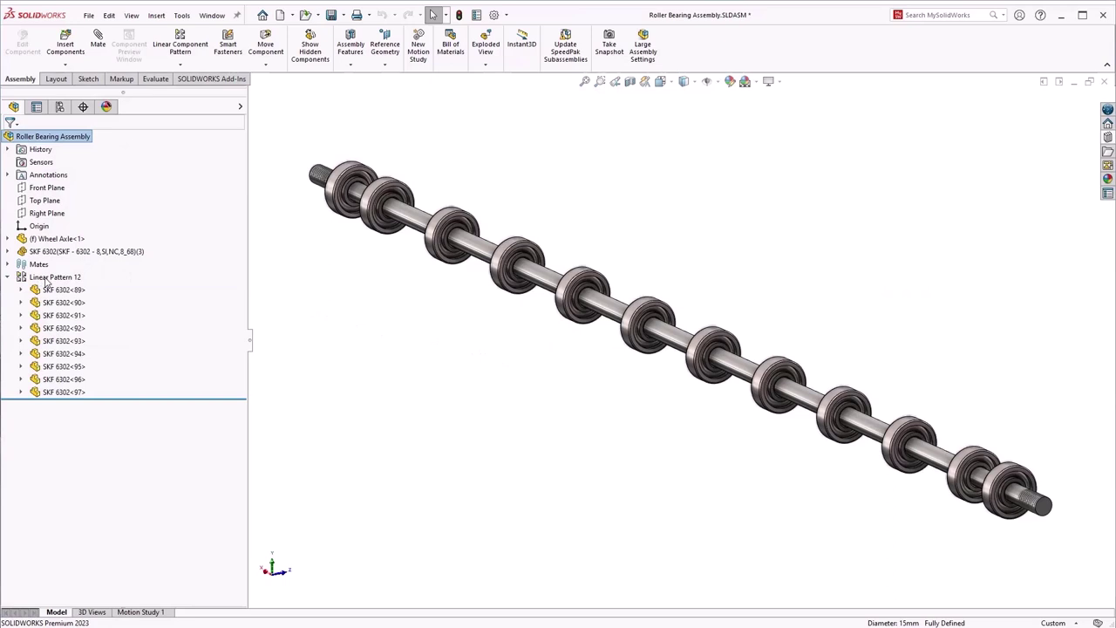
{"action": "left_click", "coordinate": [46, 277]}
{"action": "left_click", "coordinate": [55, 243]}
Skip roller instances 3, 4, 7 and 8 in Linear Pattern 12 and confirm
{"action": "scroll", "coordinate": [239, 197], "scroll_direction": "down", "scroll_amount": 2}
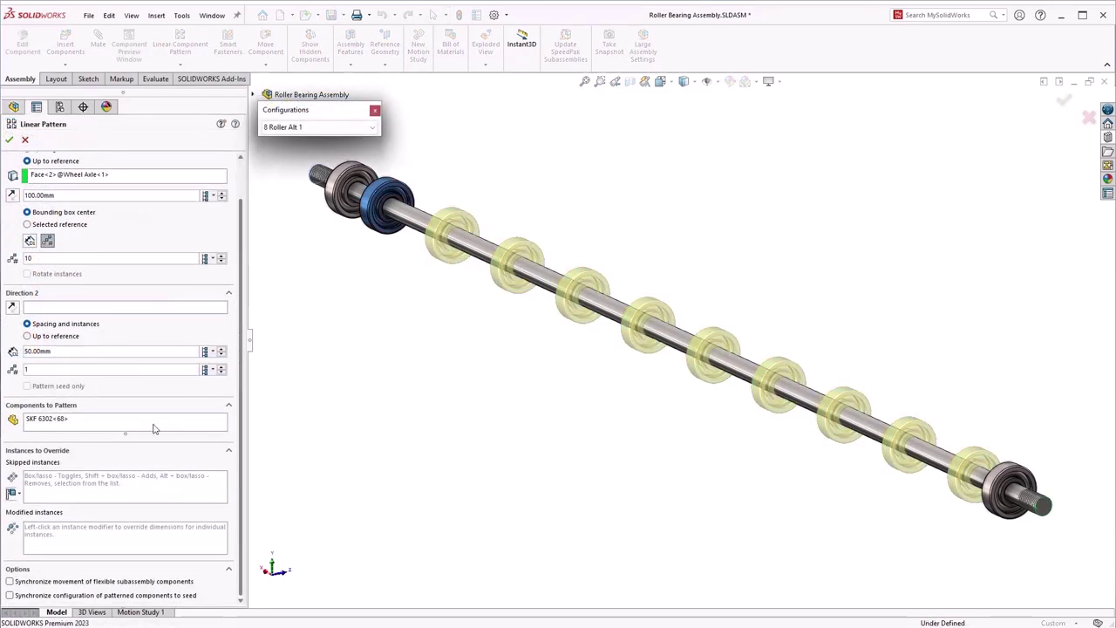
{"action": "left_click", "coordinate": [73, 478]}
{"action": "left_click", "coordinate": [17, 493]}
{"action": "left_click", "coordinate": [39, 506]}
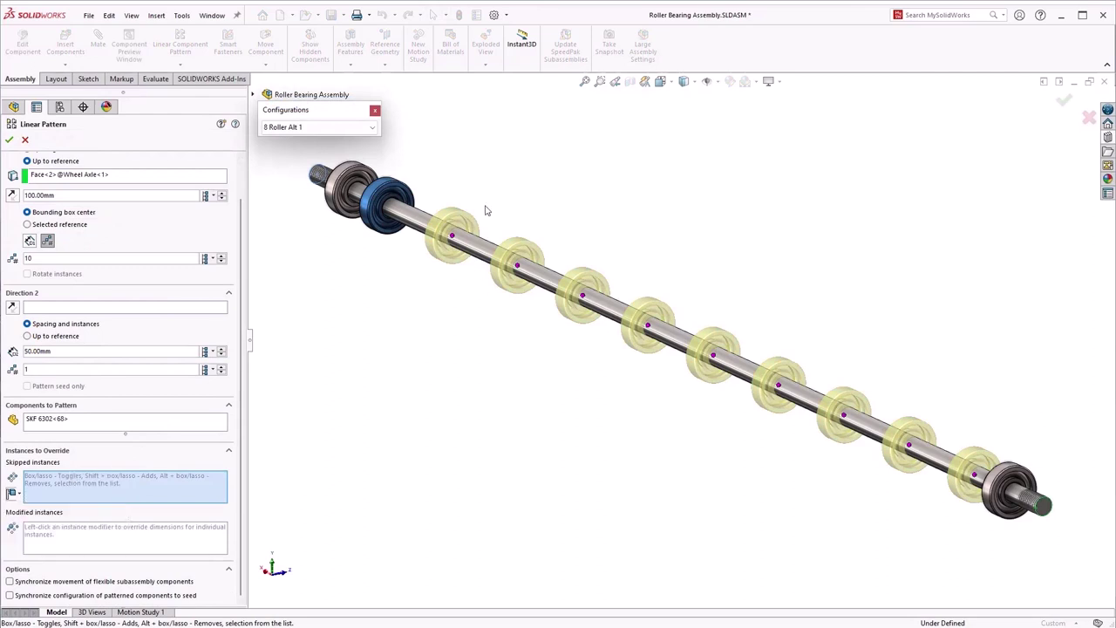
{"action": "left_click", "coordinate": [517, 267]}
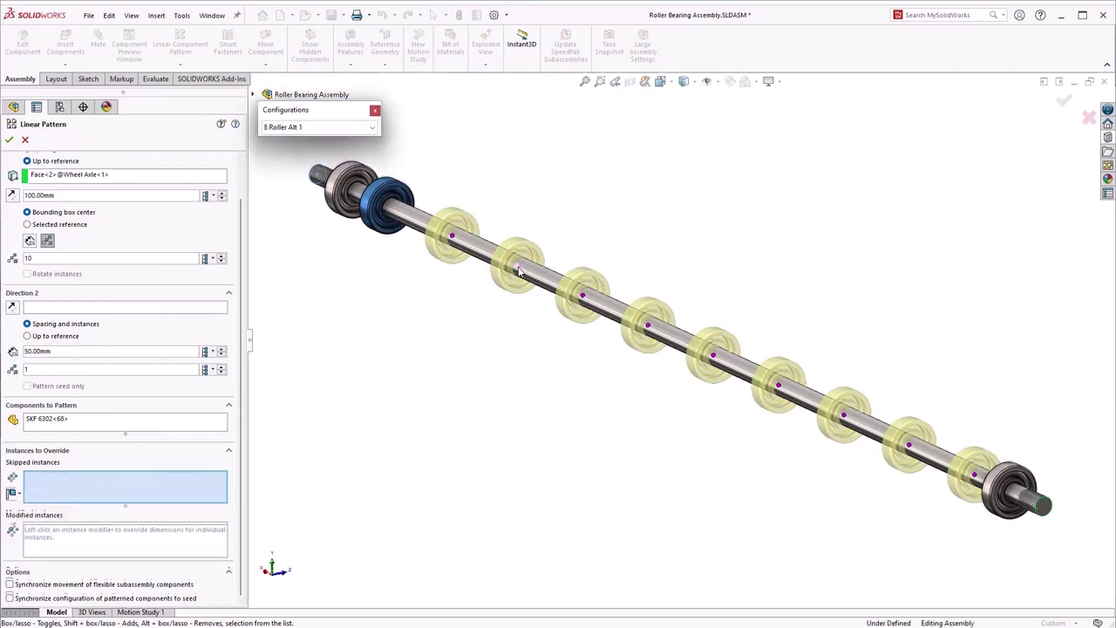
{"action": "left_click", "coordinate": [582, 297]}
{"action": "left_click", "coordinate": [779, 386]}
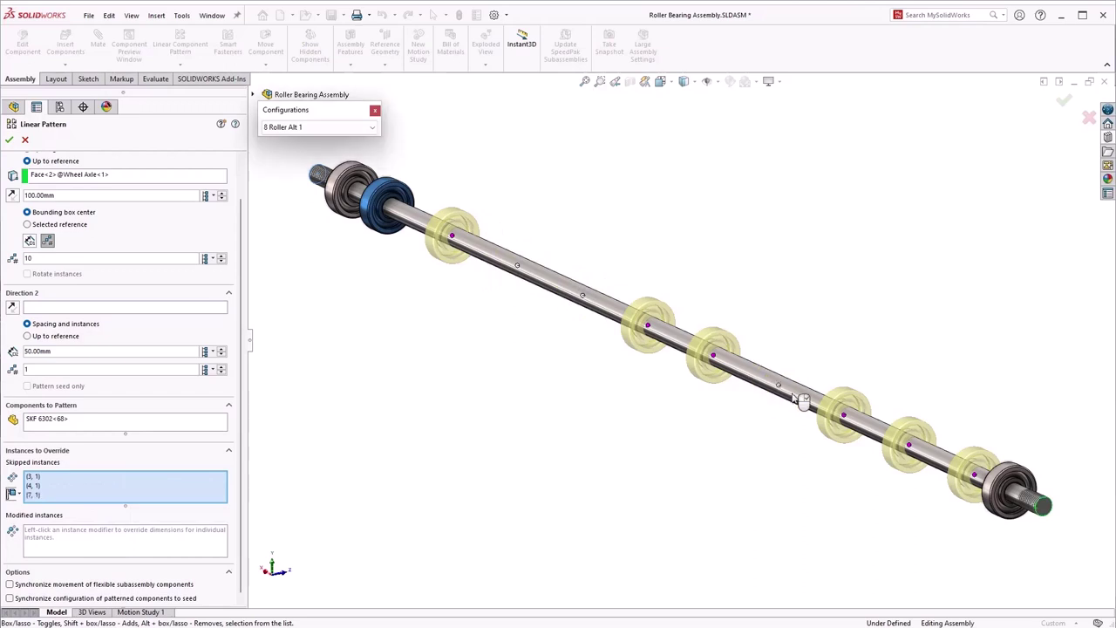
{"action": "left_click", "coordinate": [845, 417]}
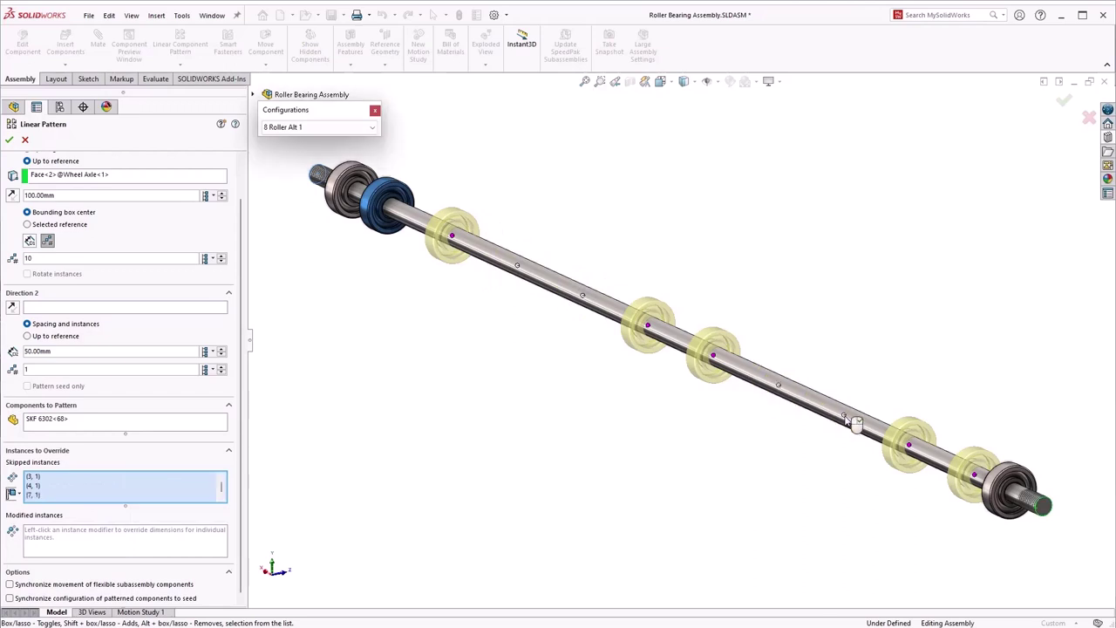
{"action": "left_click", "coordinate": [8, 140]}
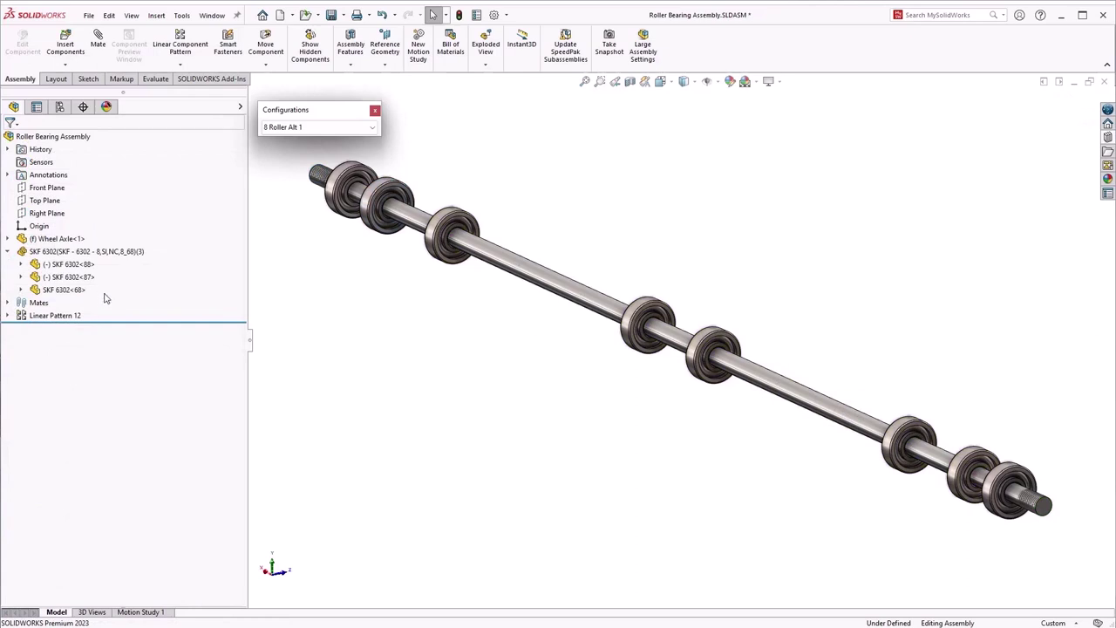
Select the seed bearing SKF 6302<68> and start Replace Components on it
{"action": "left_click", "coordinate": [68, 292]}
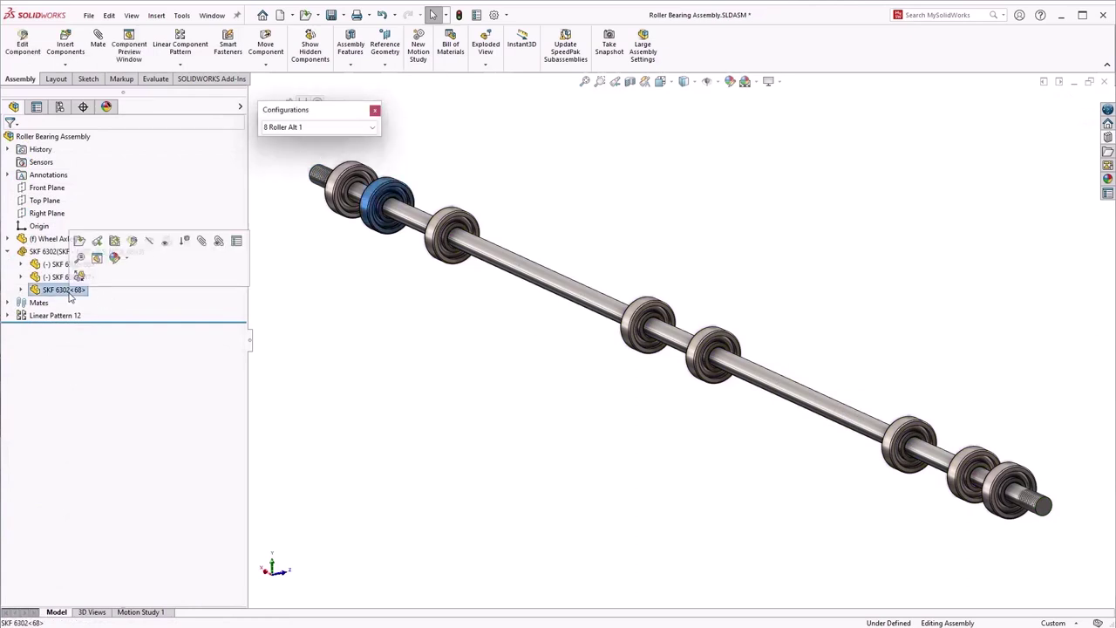
{"action": "left_click", "coordinate": [79, 275]}
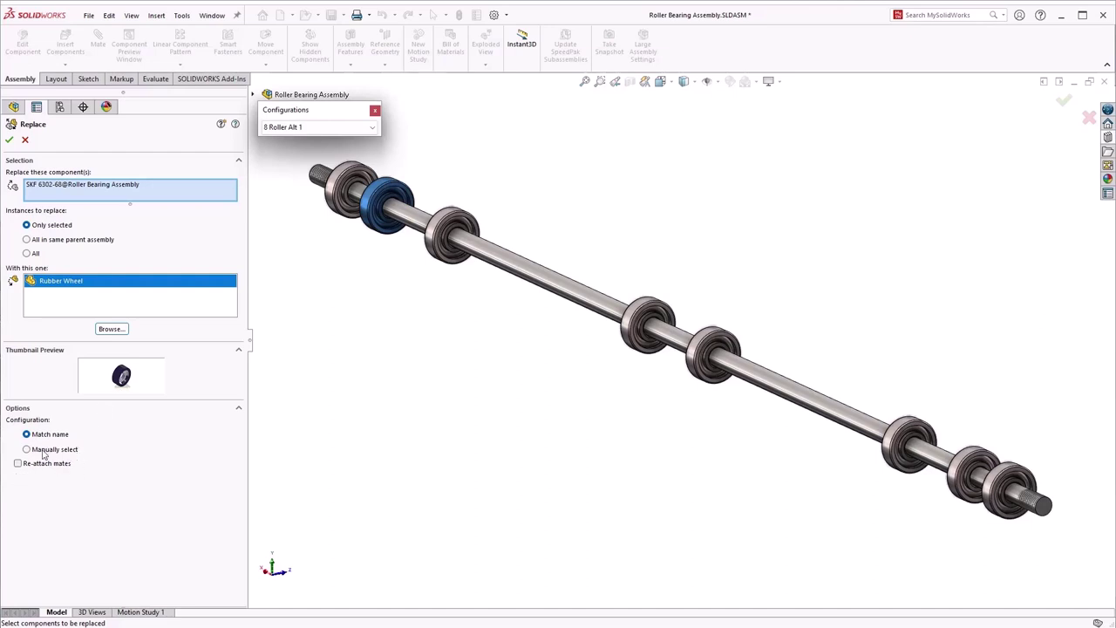
Confirm the Rubber Wheel replacement and dismiss the What's Wrong error report
{"action": "key", "text": "Return"}
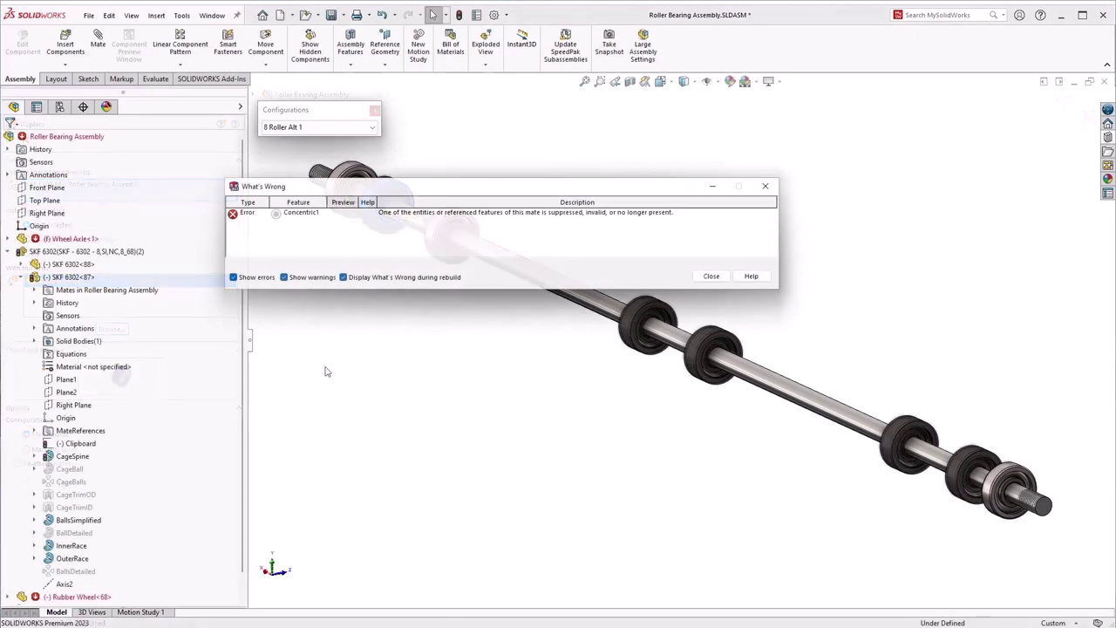
{"action": "left_click_drag", "start_coordinate": [481, 190], "coordinate": [573, 268]}
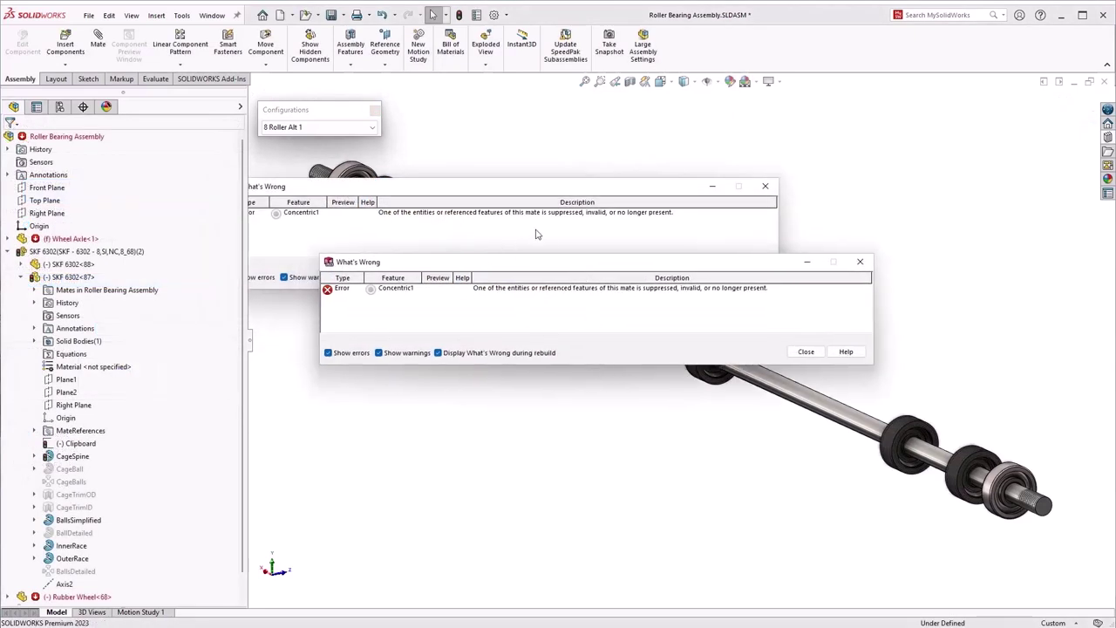
{"action": "left_click", "coordinate": [806, 352]}
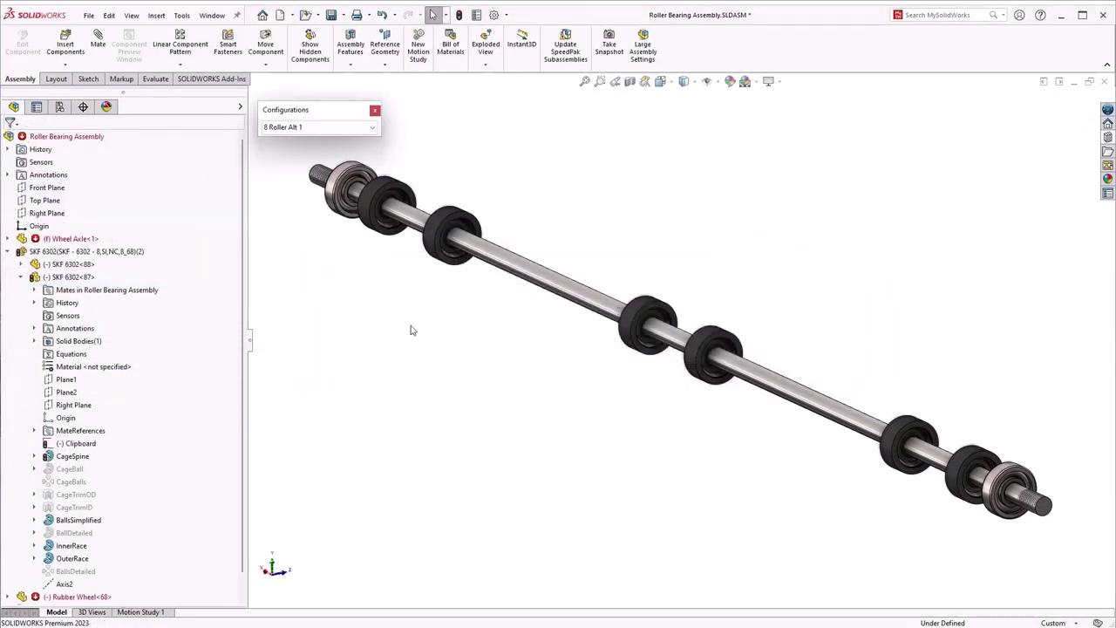
{"action": "left_click", "coordinate": [21, 277]}
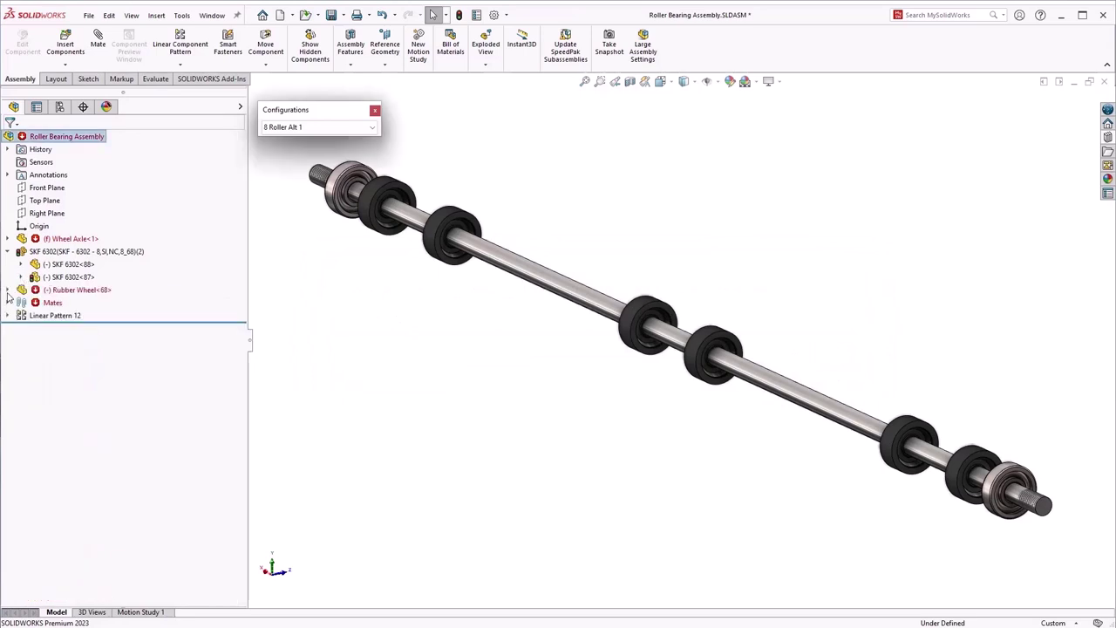
Inspect the failing Concentric1 mate, then run Auto Repair on the Mates folder
{"action": "left_click", "coordinate": [7, 303]}
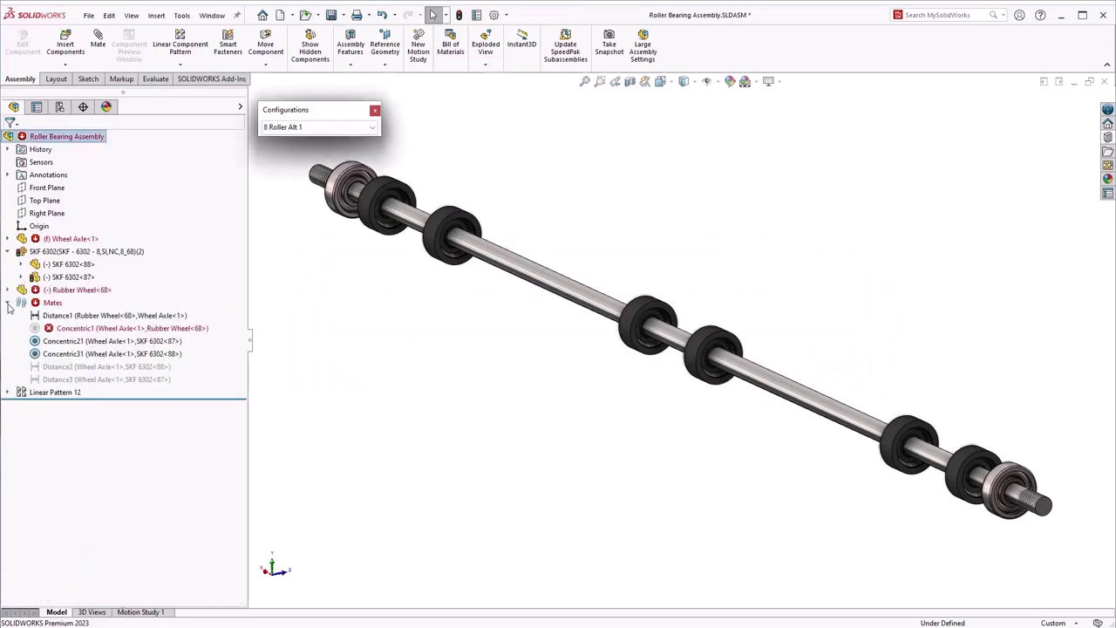
{"action": "left_click", "coordinate": [83, 328]}
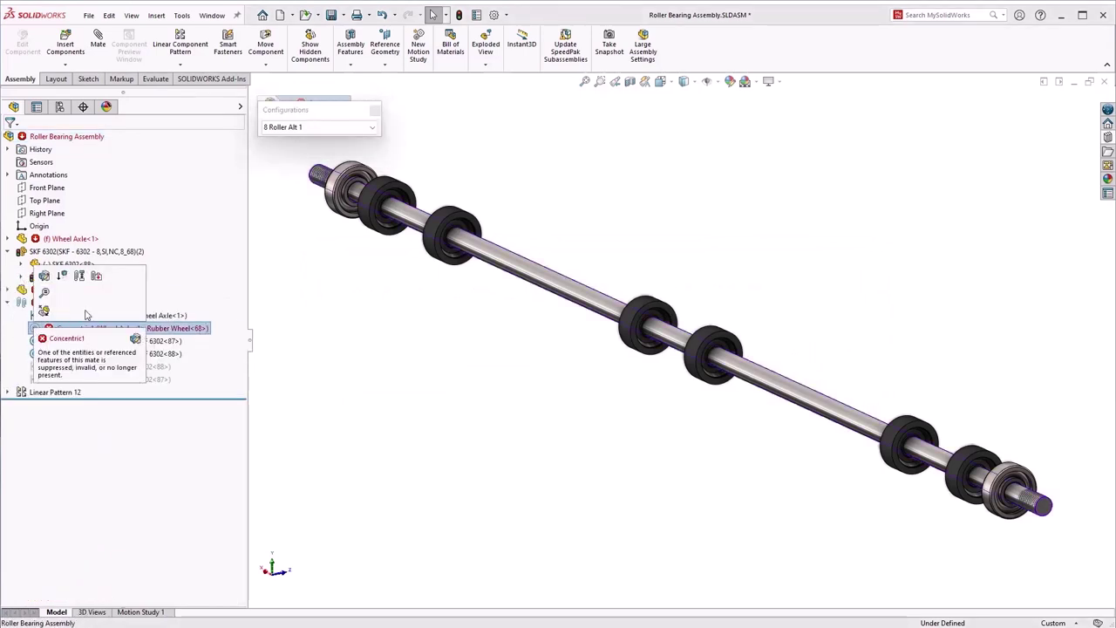
{"action": "left_click", "coordinate": [273, 326]}
{"action": "right_click", "coordinate": [32, 303]}
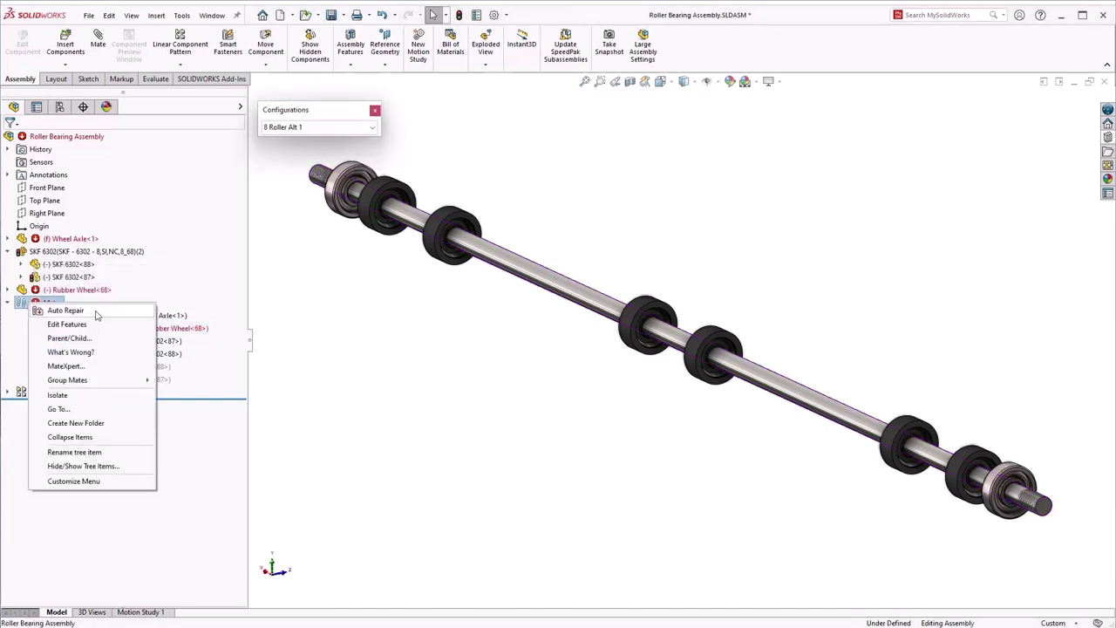
{"action": "left_click", "coordinate": [98, 313]}
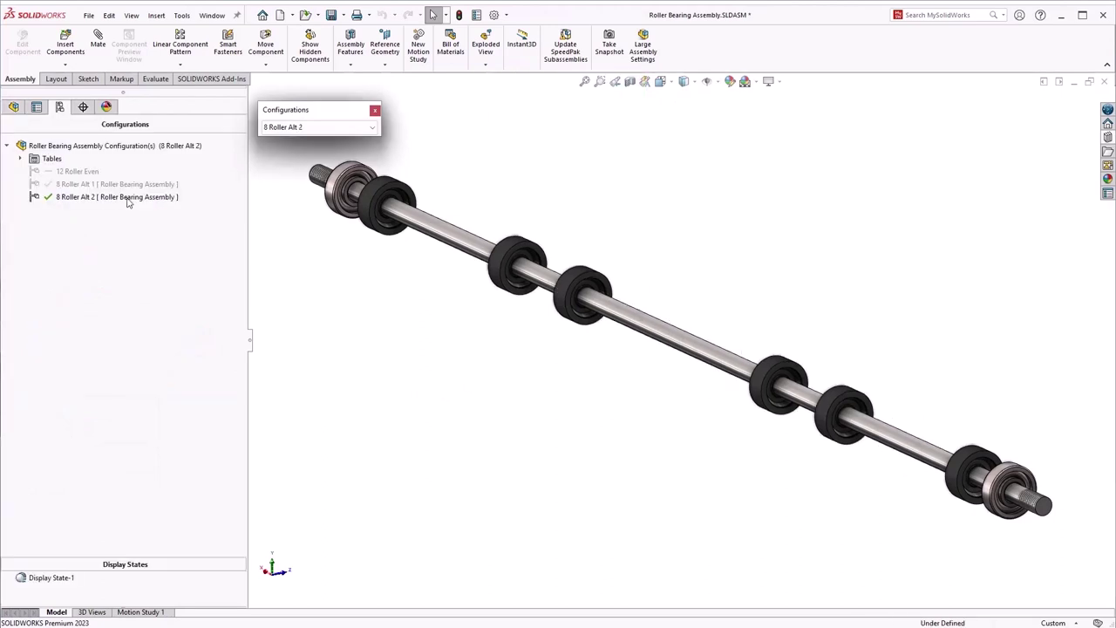
{"action": "right_click", "coordinate": [128, 200]}
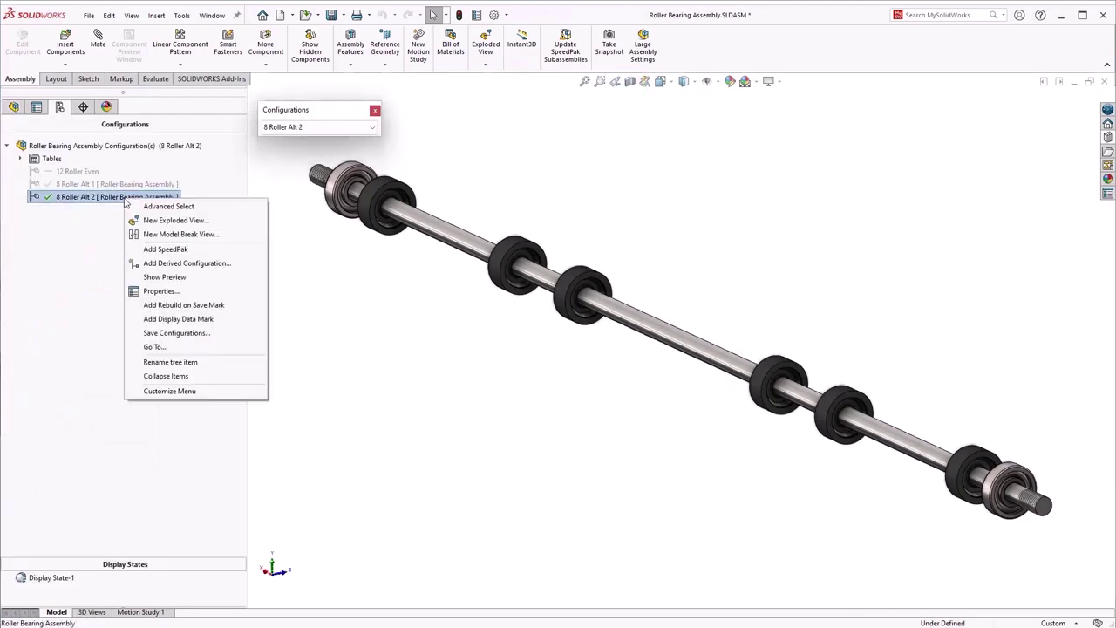
{"action": "left_click", "coordinate": [182, 294]}
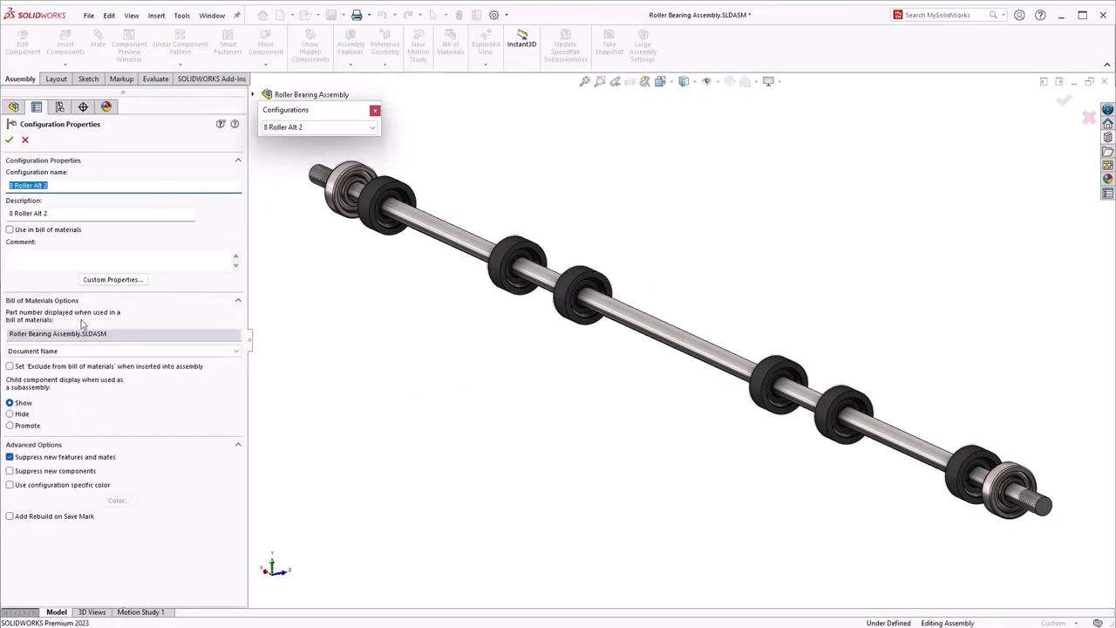
{"action": "left_click", "coordinate": [114, 348]}
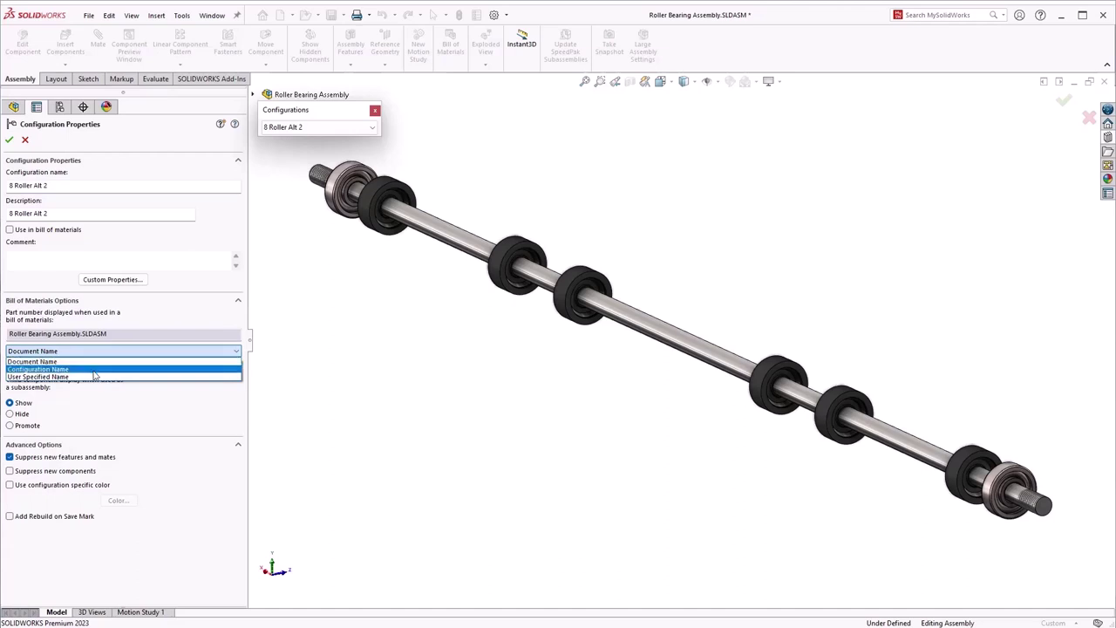
{"action": "key", "text": "Return"}
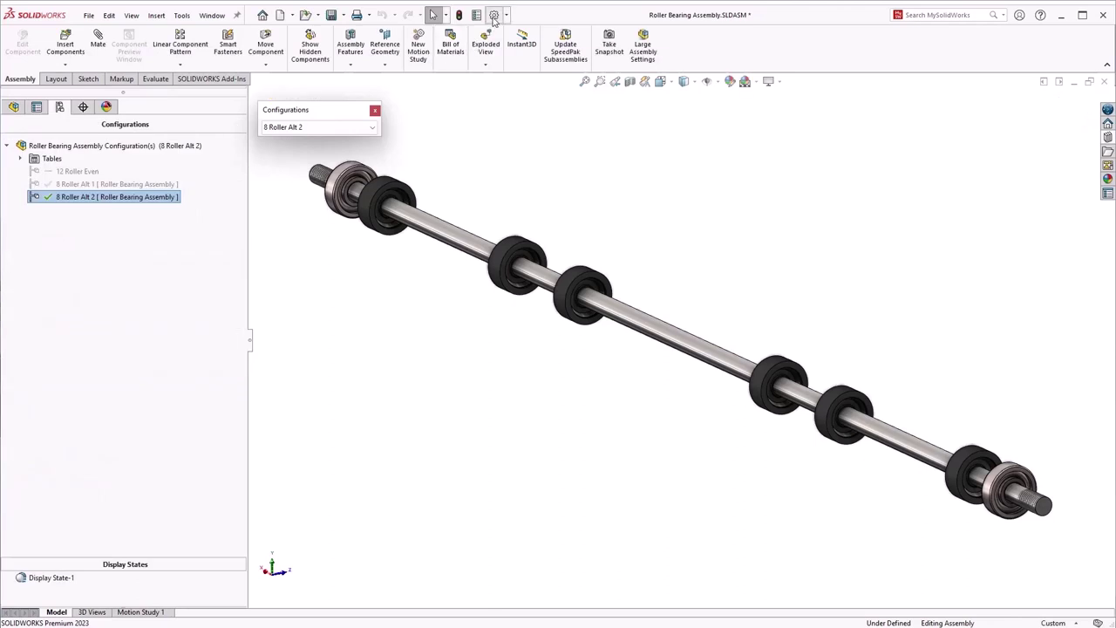
{"action": "left_click", "coordinate": [493, 15]}
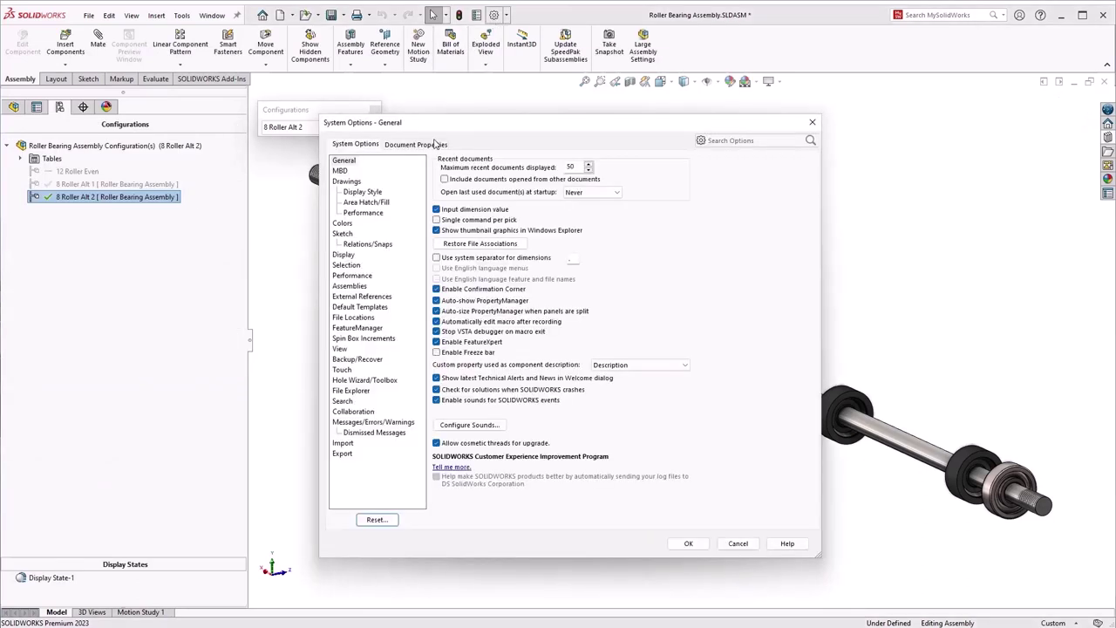
{"action": "left_click", "coordinate": [433, 143]}
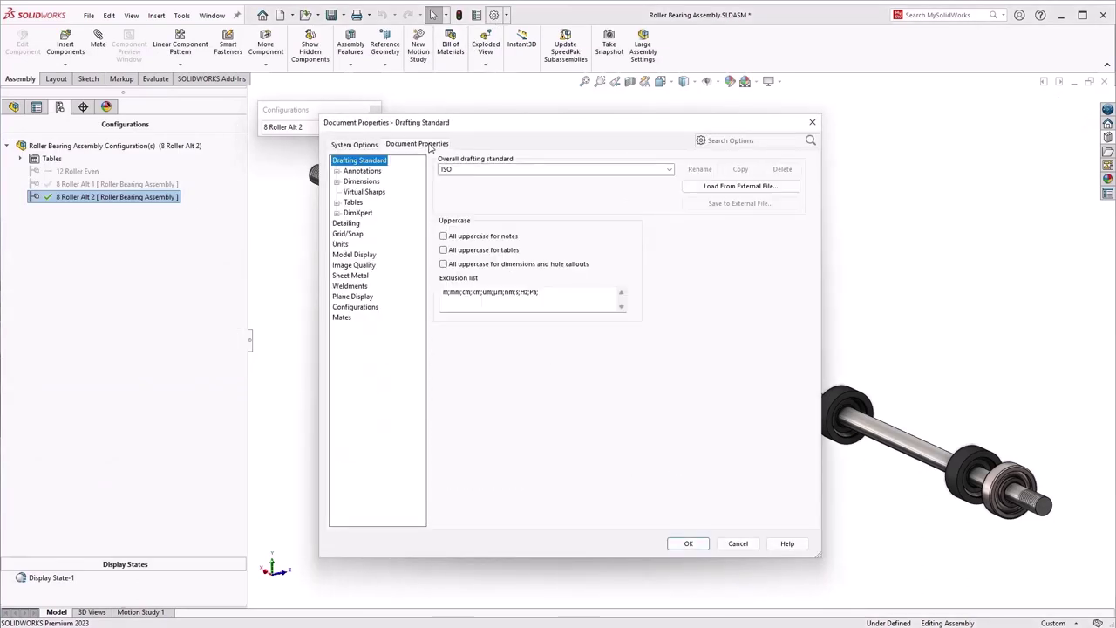
{"action": "left_click", "coordinate": [356, 308]}
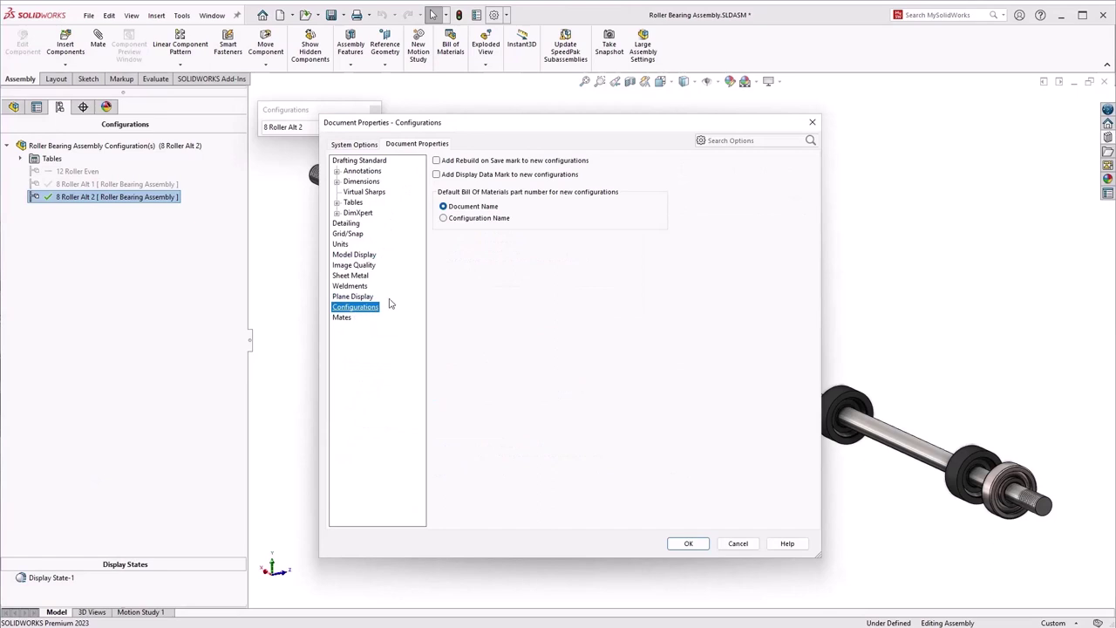
{"action": "left_click", "coordinate": [490, 219]}
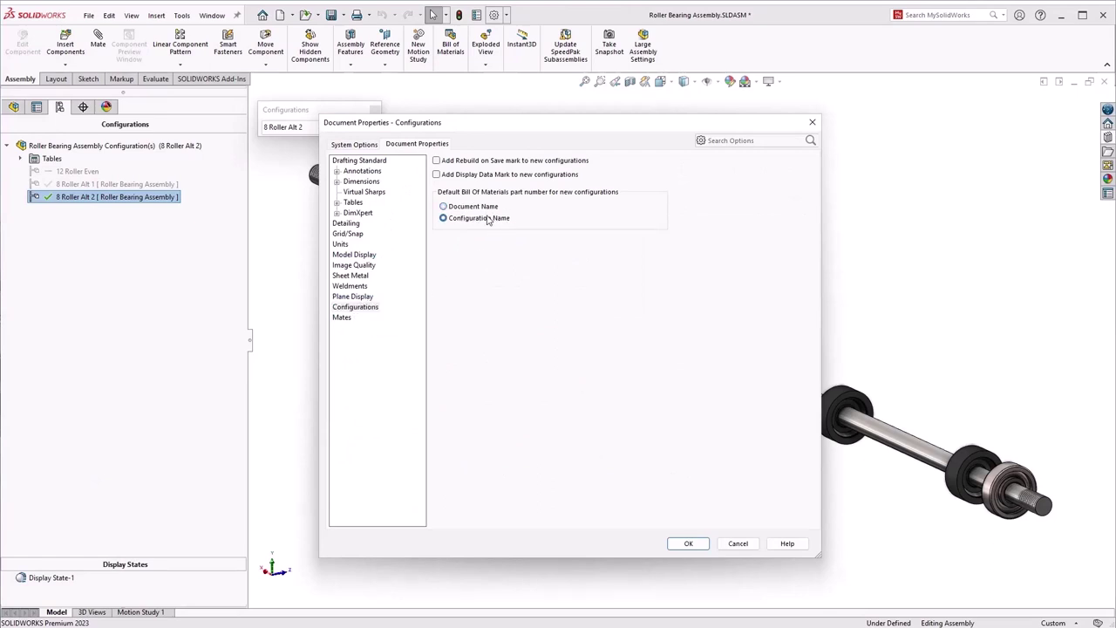
{"action": "left_click", "coordinate": [738, 544]}
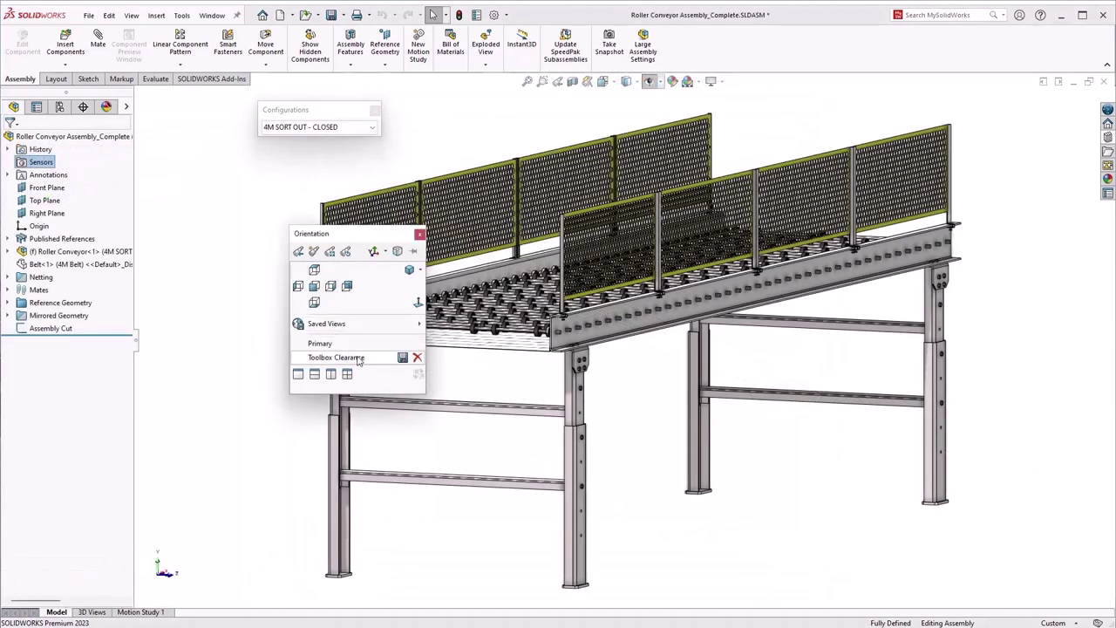
In the Toolbox Clearance view, set the cut end condition to Up To Surface at the chosen face
{"action": "left_click", "coordinate": [336, 357]}
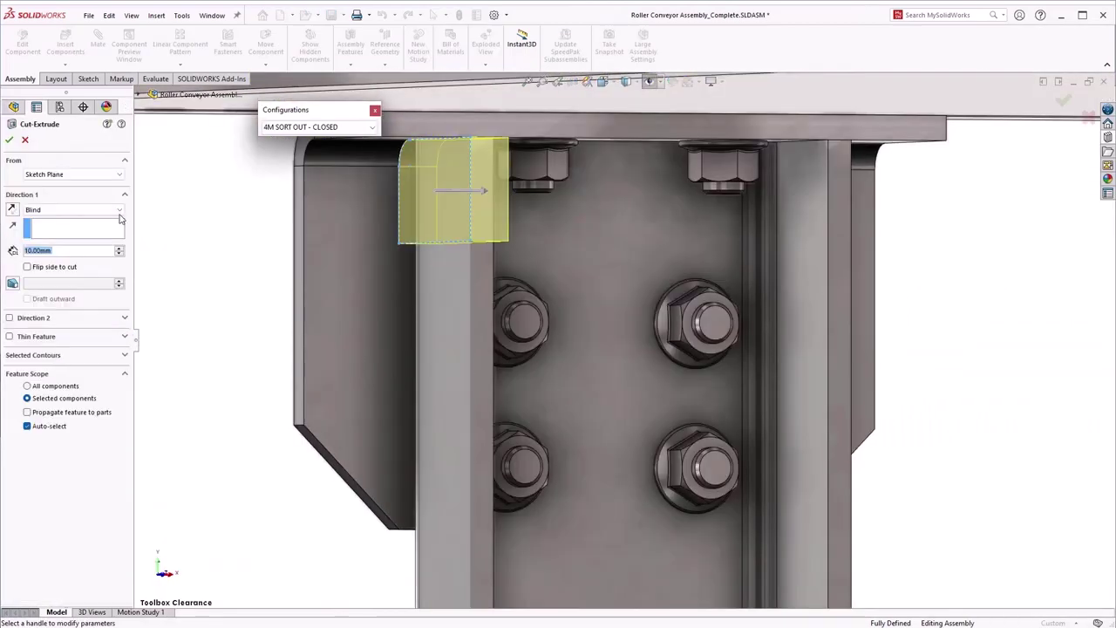
{"action": "left_click", "coordinate": [103, 211]}
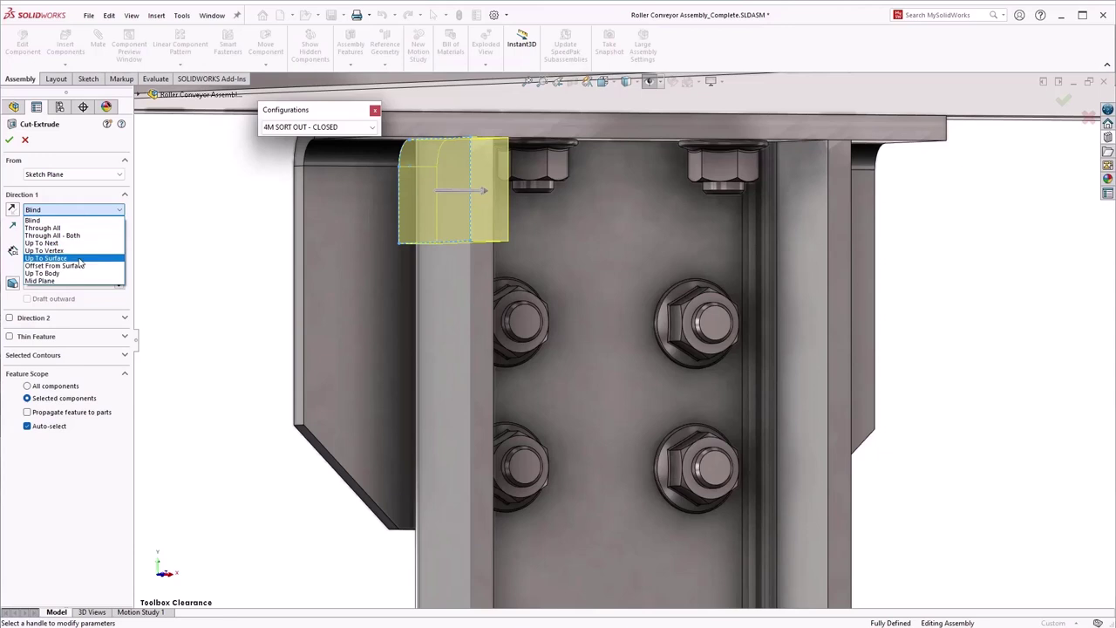
{"action": "left_click", "coordinate": [81, 259]}
{"action": "left_click", "coordinate": [290, 250]}
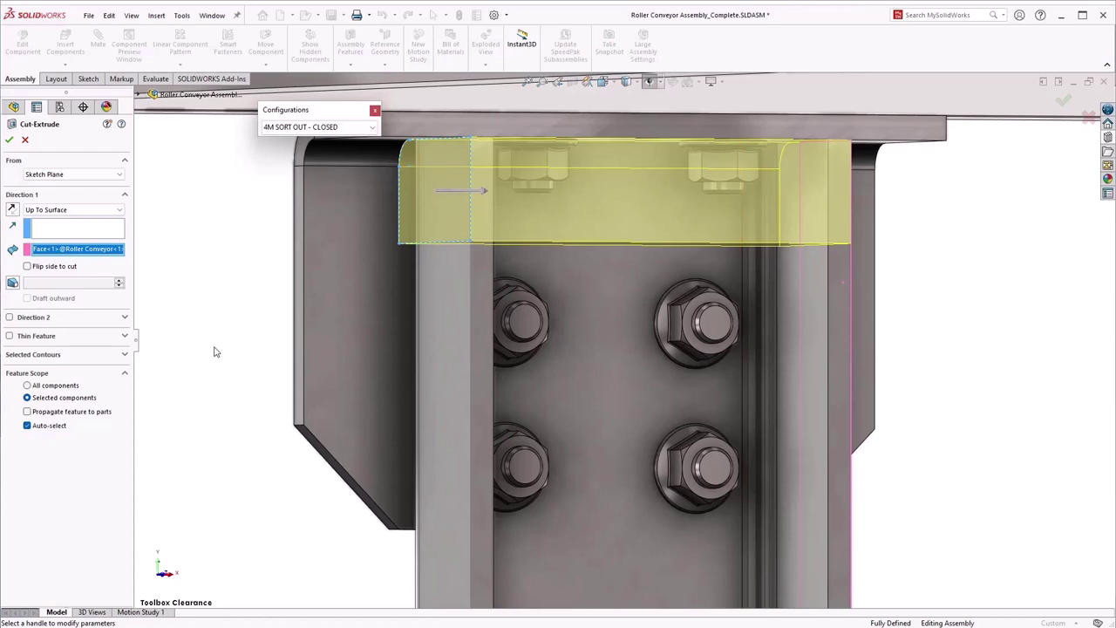
Box-select the bracket components manually, propagate the cut to parts, and keep the resulting bodies
{"action": "left_click", "coordinate": [28, 426]}
{"action": "left_click_drag", "start_coordinate": [911, 557], "coordinate": [251, 138]}
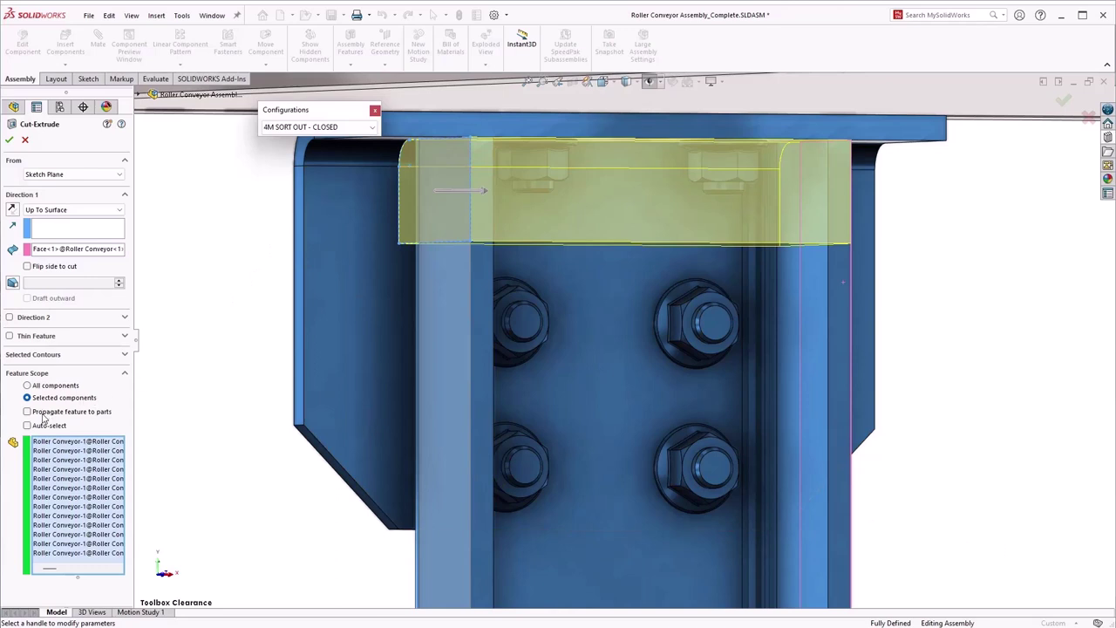
{"action": "left_click", "coordinate": [42, 415]}
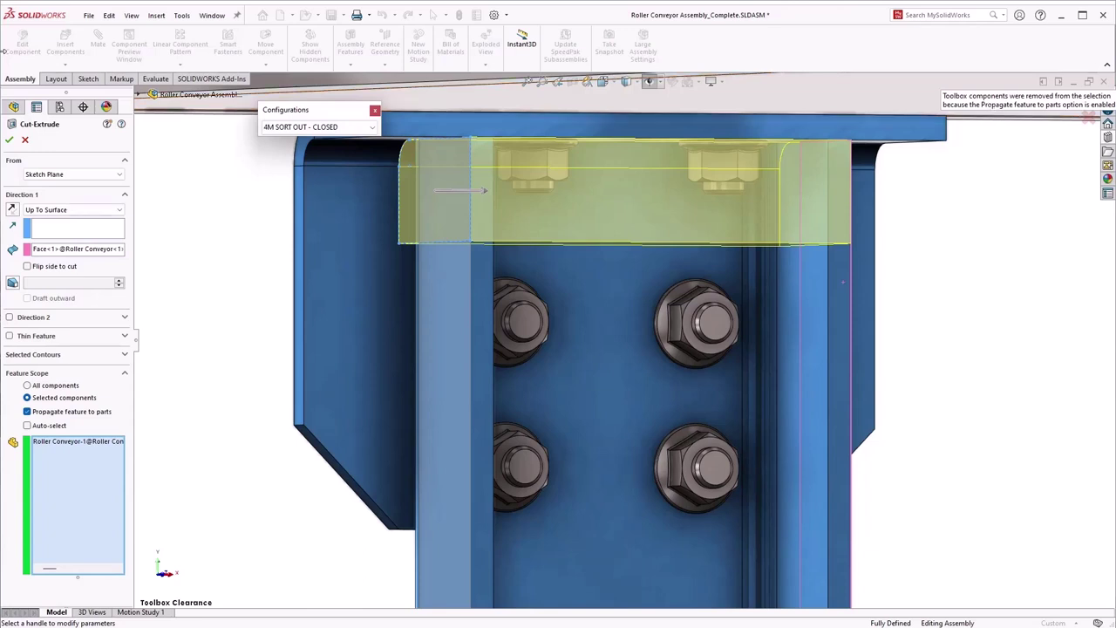
{"action": "left_click", "coordinate": [10, 141]}
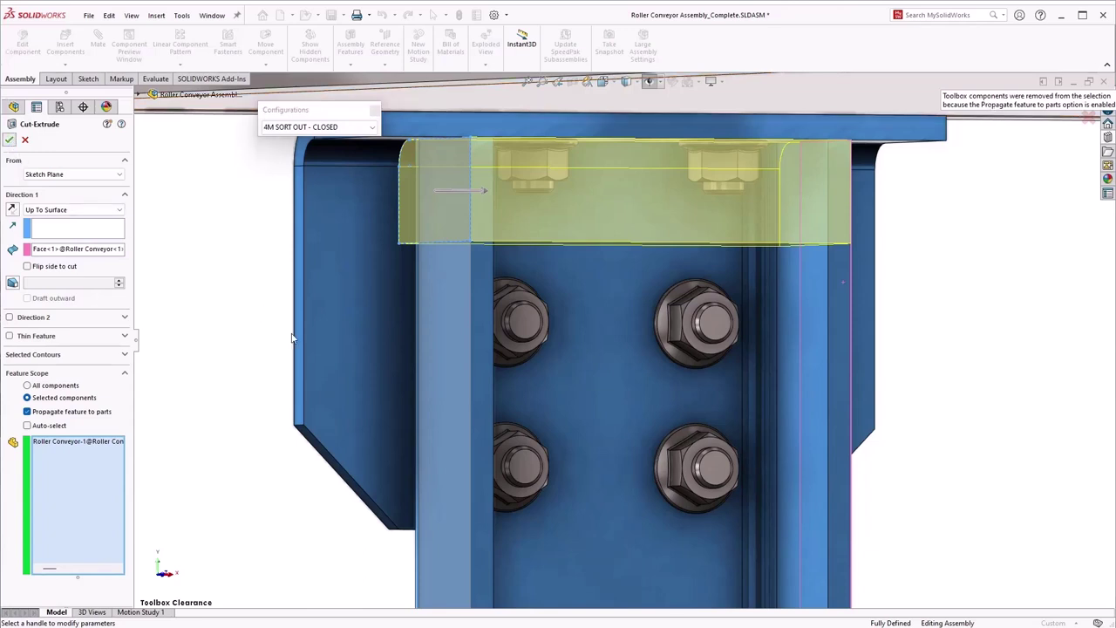
{"action": "left_click", "coordinate": [172, 415]}
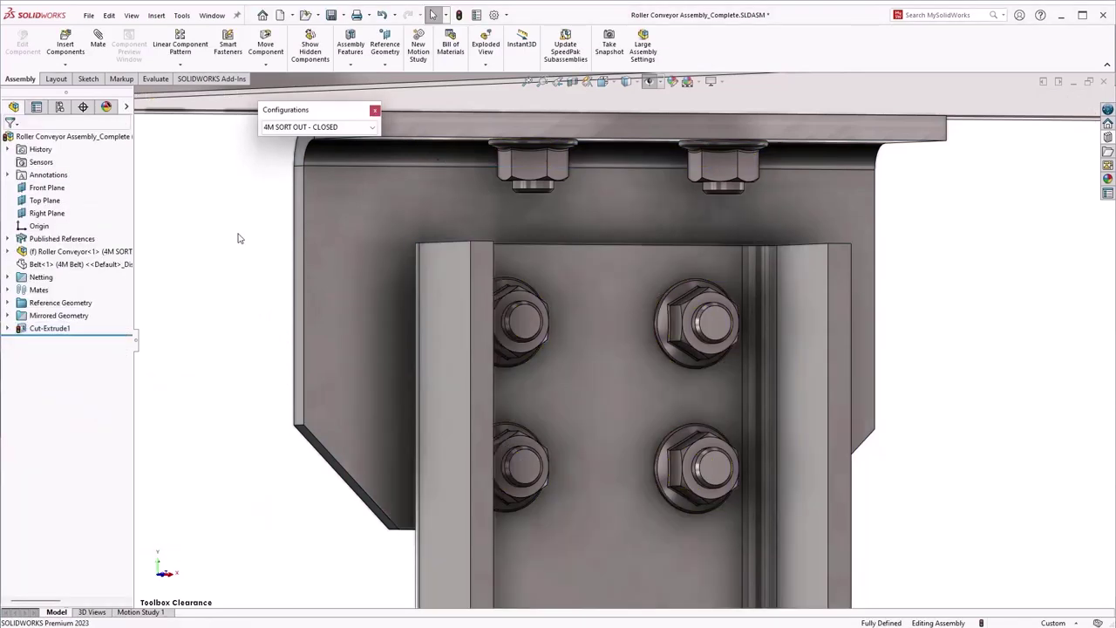
In isometric view, display the published reference points and check Chute 1 and Sort Conveyor 1
{"action": "key", "text": "ctrl+7"}
{"action": "left_click", "coordinate": [8, 239]}
{"action": "left_click", "coordinate": [52, 240]}
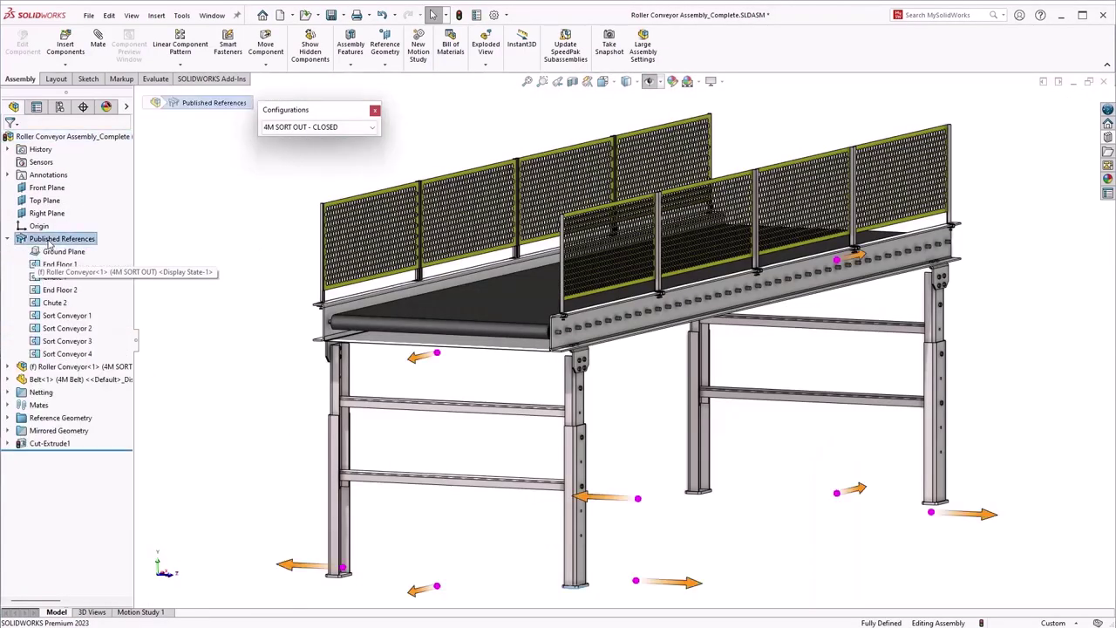
{"action": "left_click", "coordinate": [56, 276]}
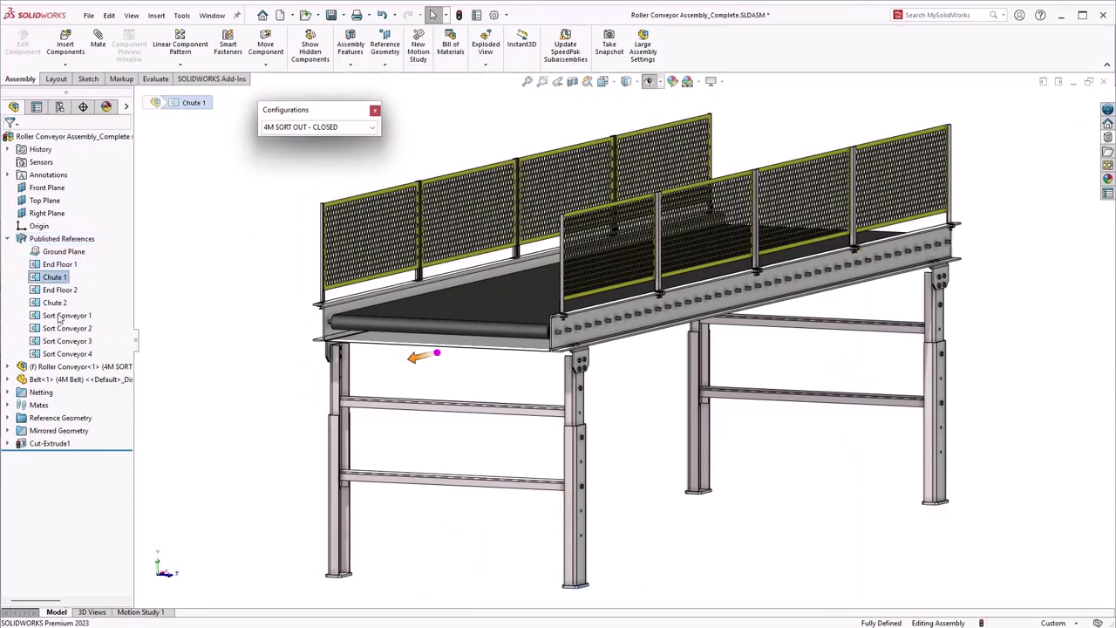
{"action": "left_click", "coordinate": [57, 316]}
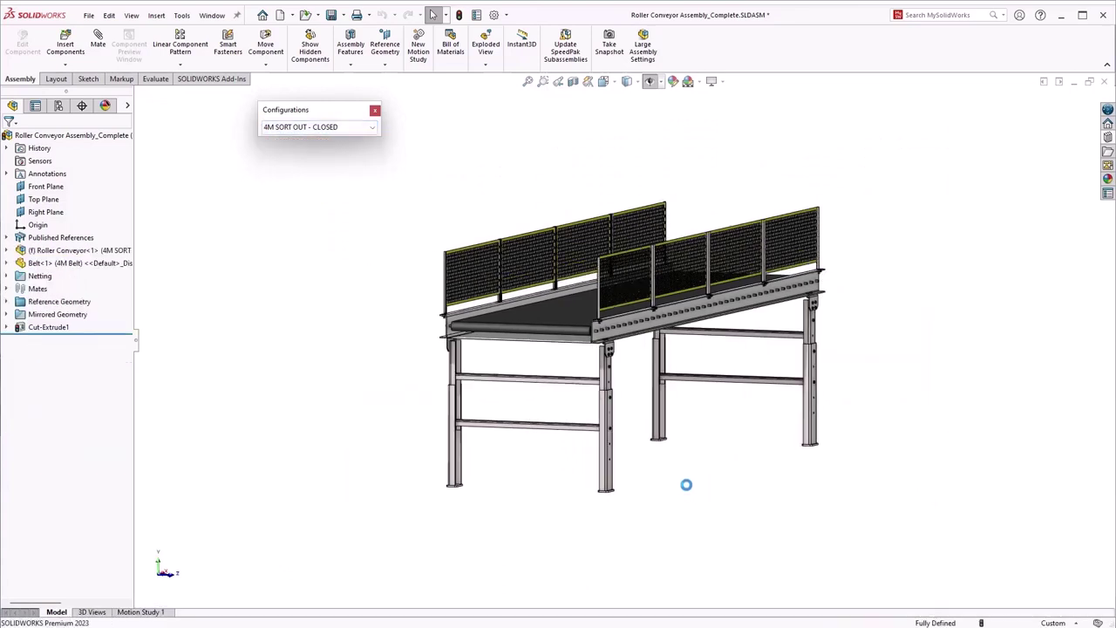
Select Sort Conveyor 1 through 4 and suppress them
{"action": "left_click", "coordinate": [7, 237]}
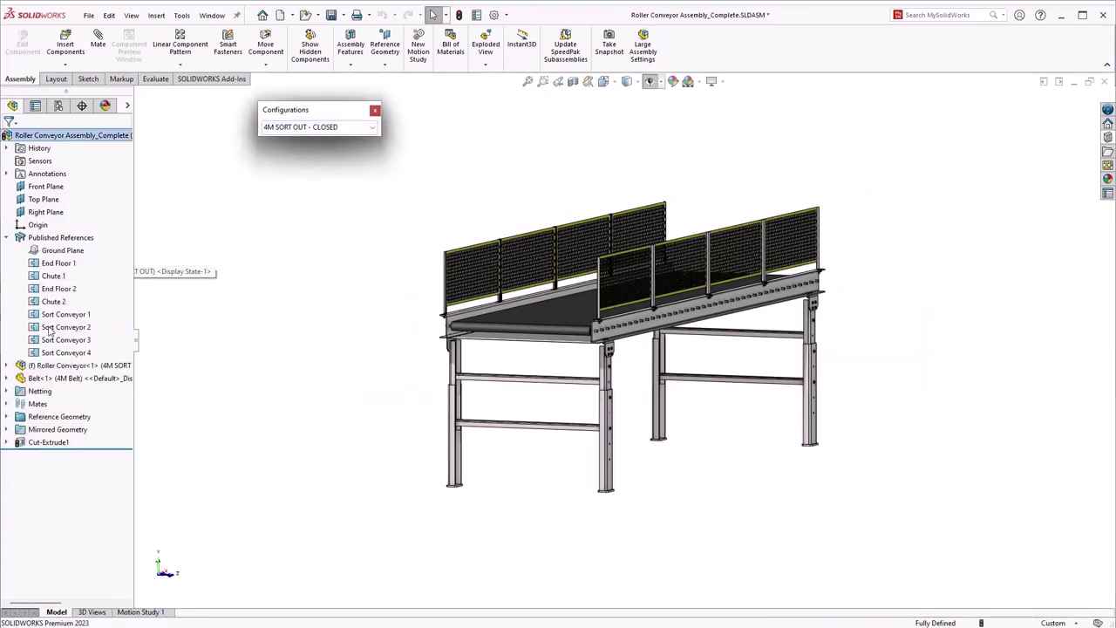
{"action": "left_click", "coordinate": [65, 352]}
{"action": "left_click_drag", "start_coordinate": [56, 328], "coordinate": [63, 318]}
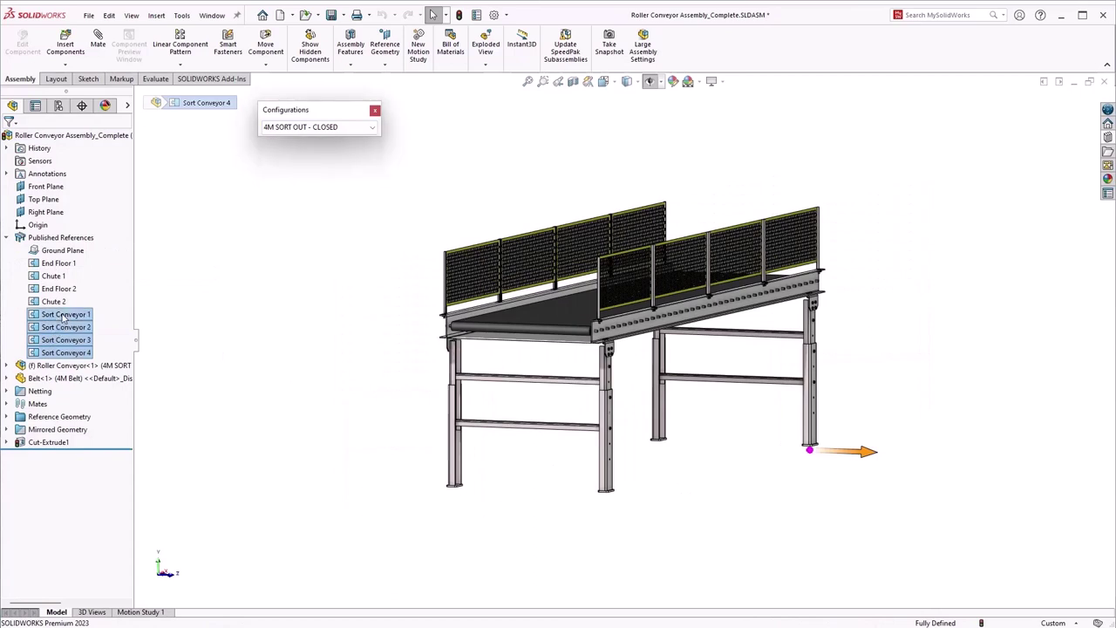
{"action": "right_click", "coordinate": [63, 318]}
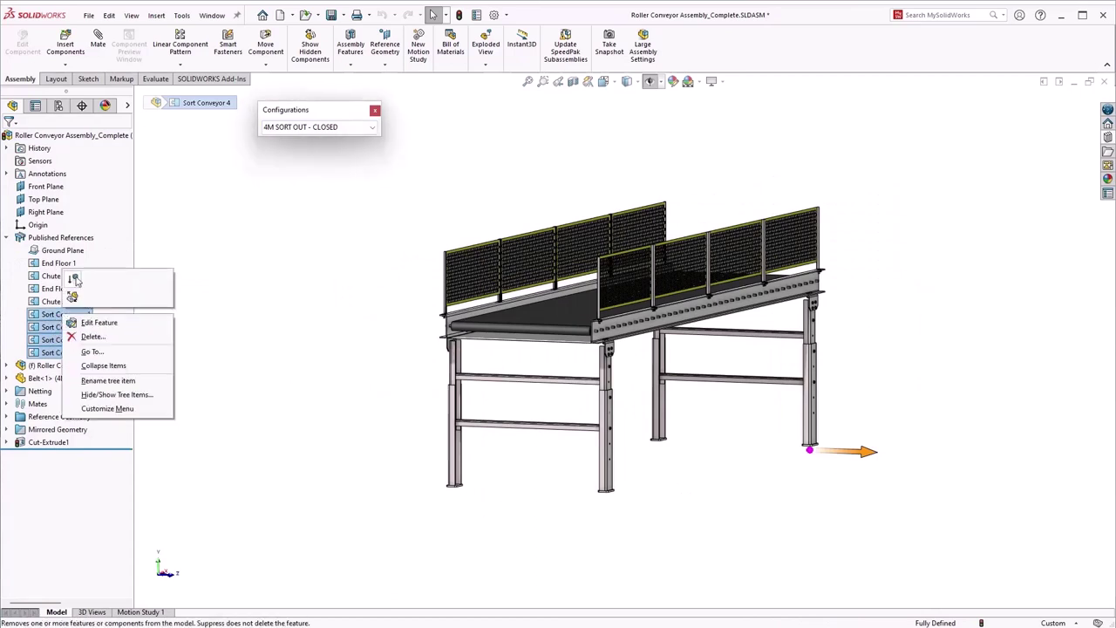
{"action": "left_click", "coordinate": [79, 281]}
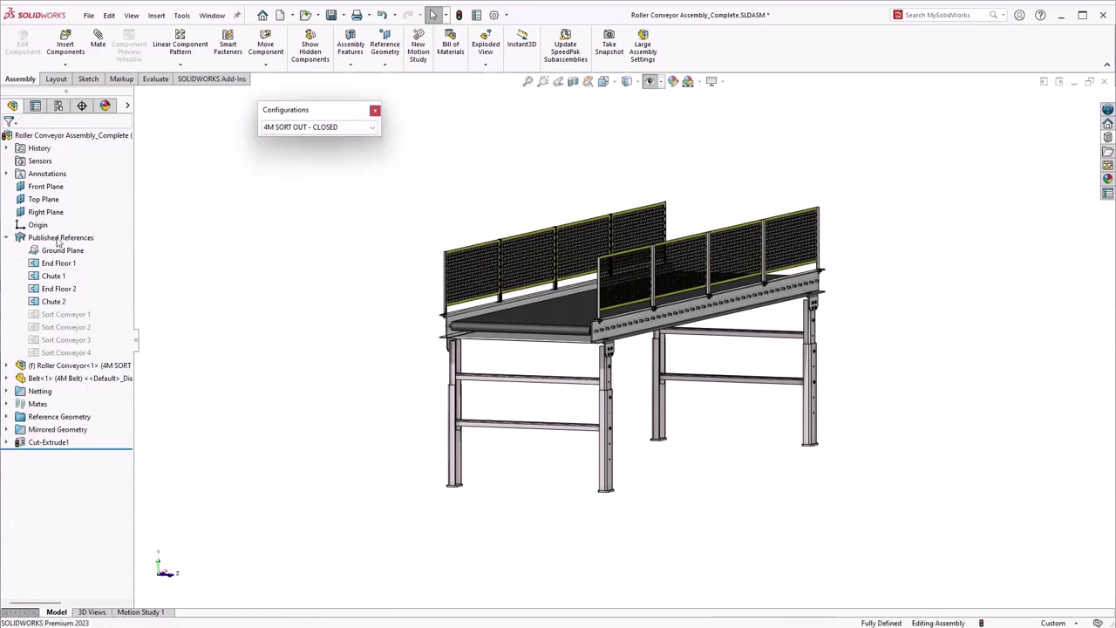
{"action": "middle_click_drag", "start_coordinate": [685, 506], "coordinate": [653, 528]}
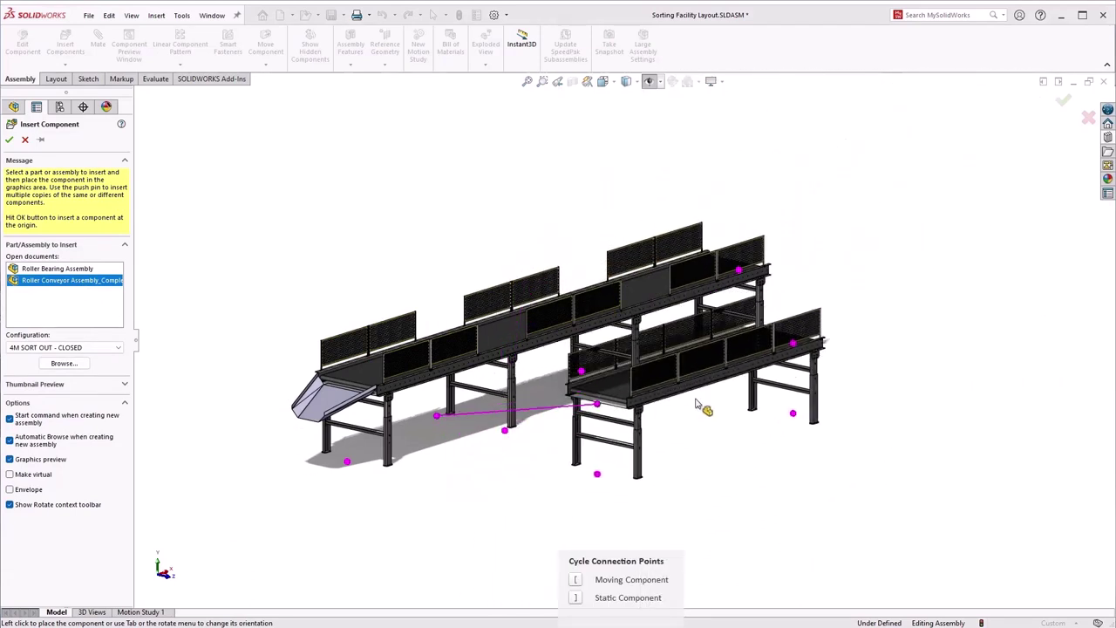
Place Roller Conveyor Assembly_Complete beside the existing conveyor at its connection point
{"action": "left_click", "coordinate": [705, 392]}
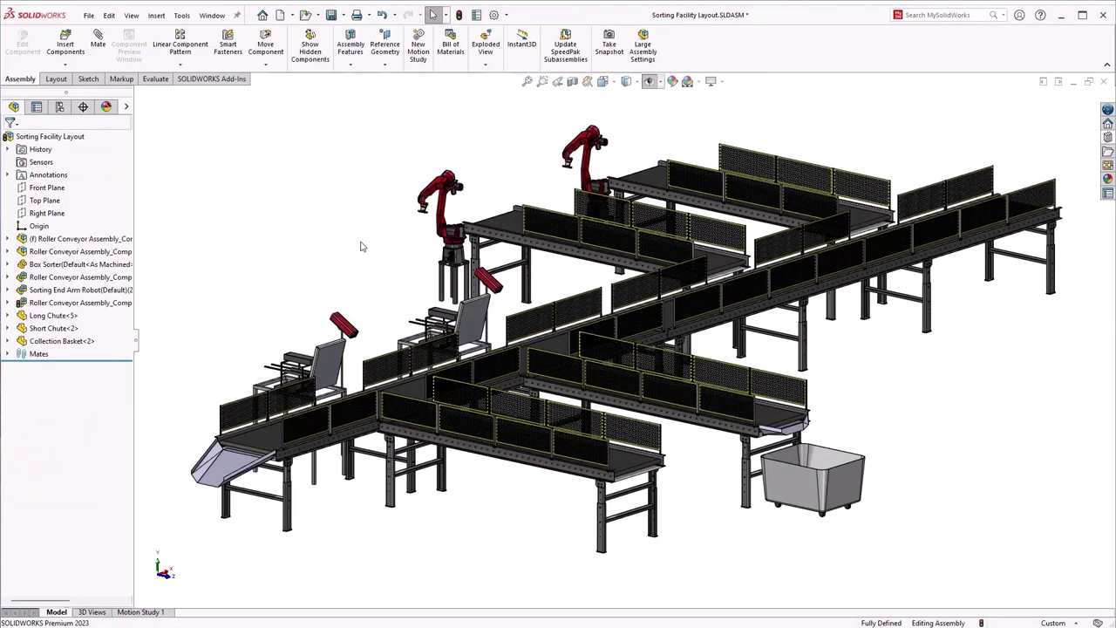
Open Assembly Visualization and sort the components by Total Weight, descending
{"action": "left_click", "coordinate": [156, 79]}
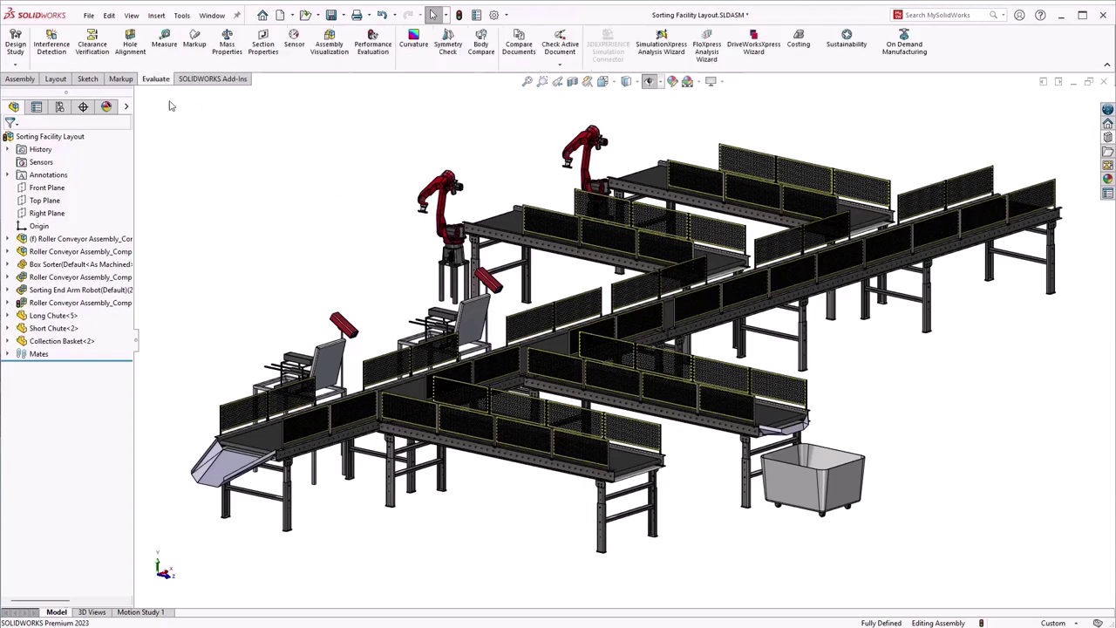
{"action": "left_click", "coordinate": [336, 44]}
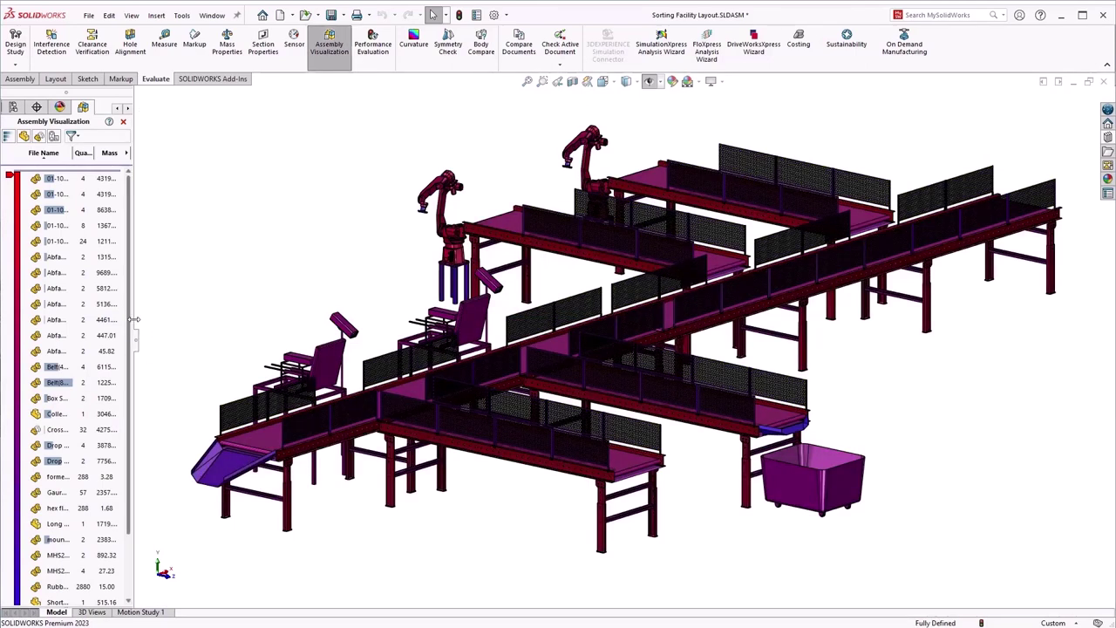
{"action": "left_click_drag", "start_coordinate": [135, 319], "coordinate": [307, 316]}
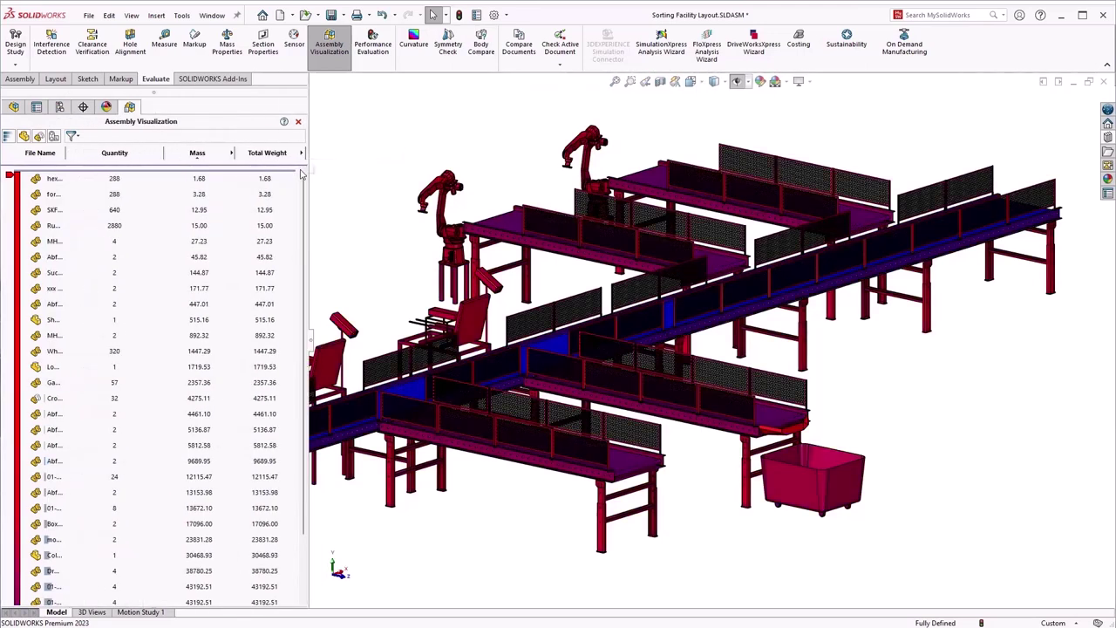
{"action": "left_click", "coordinate": [277, 157]}
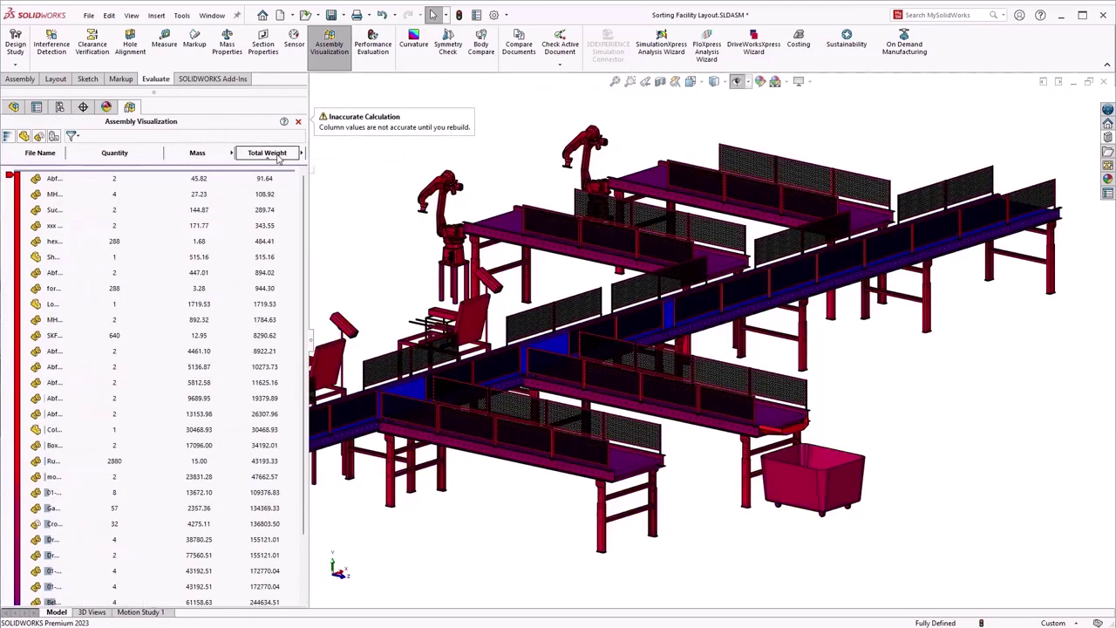
{"action": "left_click", "coordinate": [277, 155]}
Switch the column to Graphics-Triangles and raise the visualization cutoff
{"action": "left_click", "coordinate": [302, 154]}
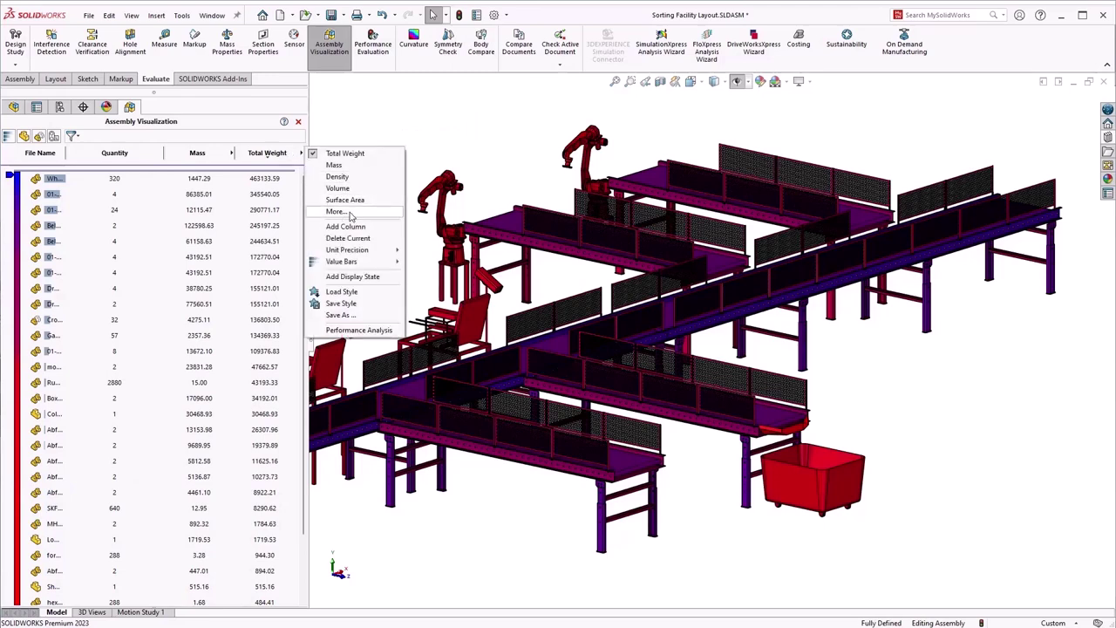
{"action": "left_click", "coordinate": [378, 215]}
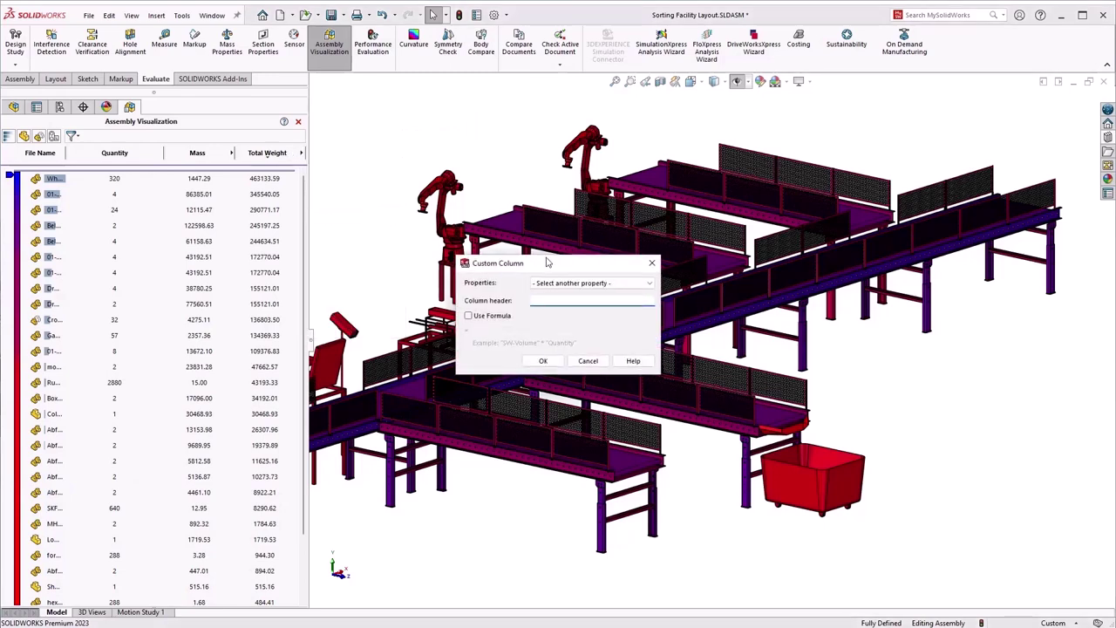
{"action": "left_click_drag", "start_coordinate": [550, 267], "coordinate": [555, 260]}
{"action": "left_click", "coordinate": [584, 277]}
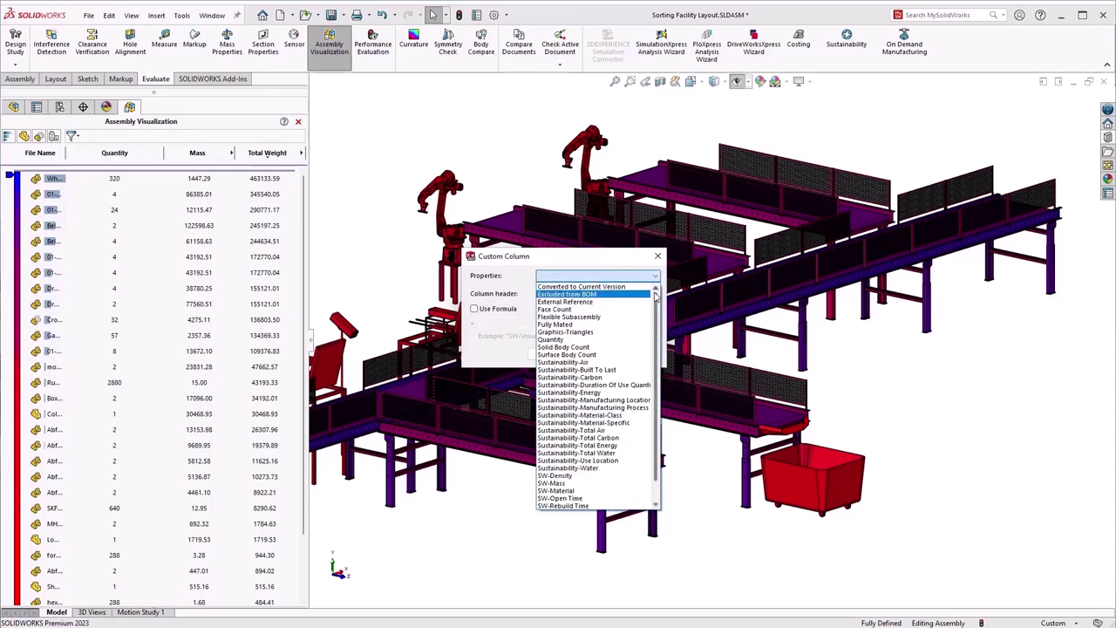
{"action": "left_click", "coordinate": [565, 332]}
{"action": "left_click_drag", "start_coordinate": [253, 603], "coordinate": [194, 460]}
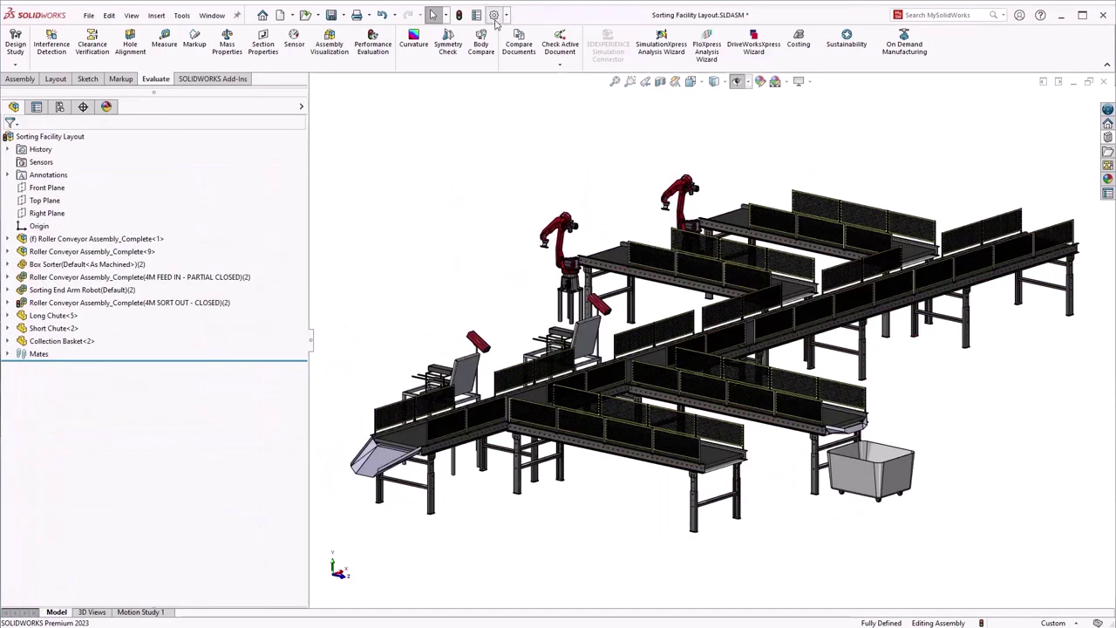
{"action": "left_click", "coordinate": [494, 17]}
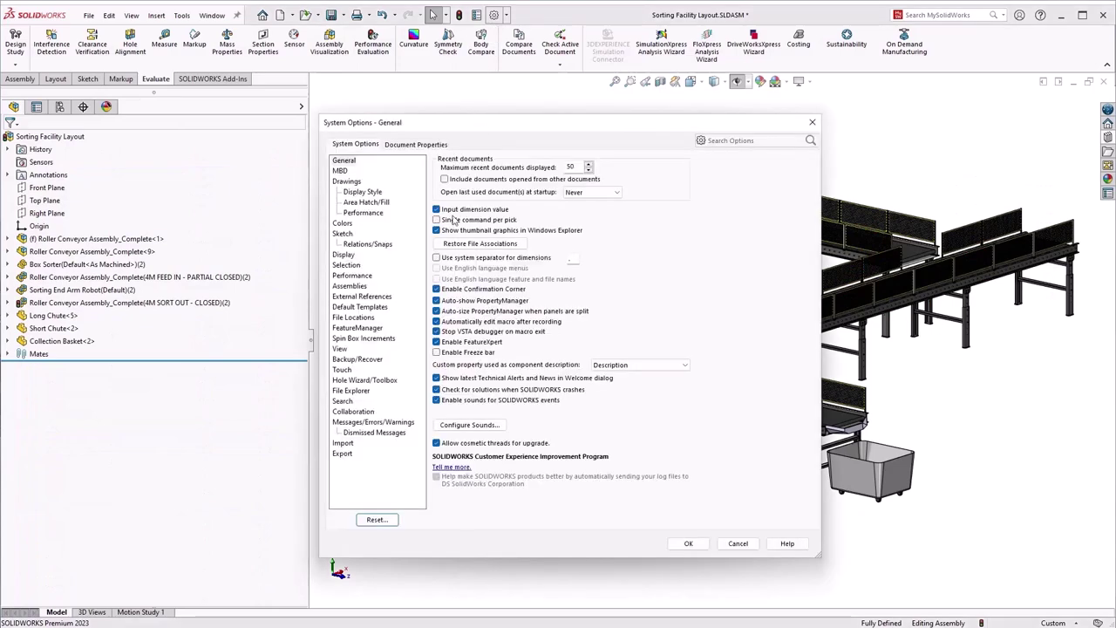
{"action": "left_click", "coordinate": [349, 276]}
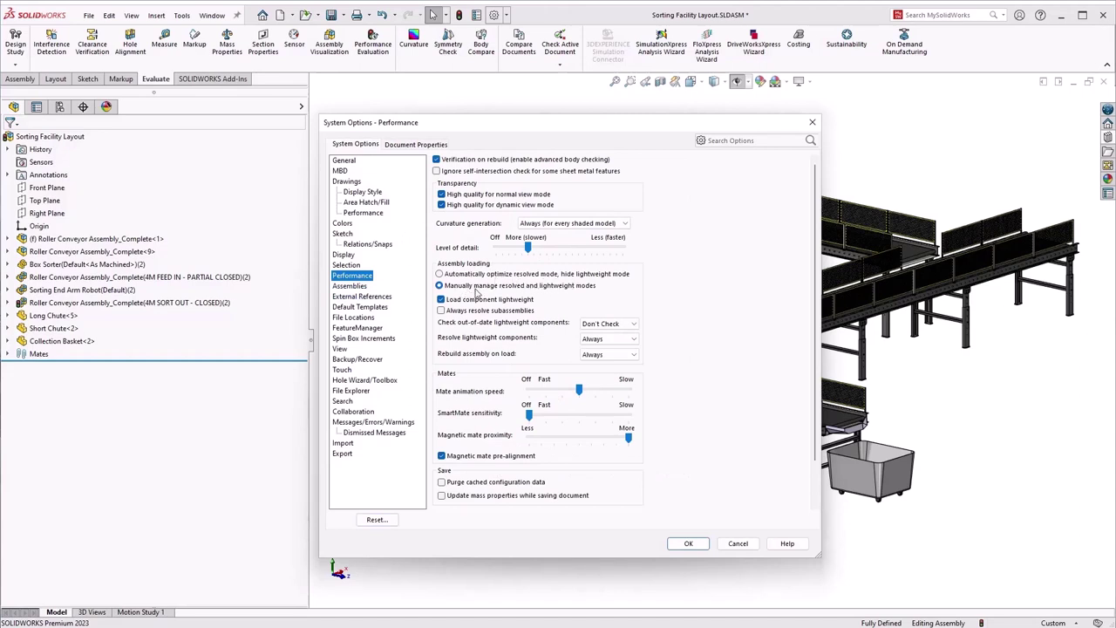
{"action": "key", "text": "Return"}
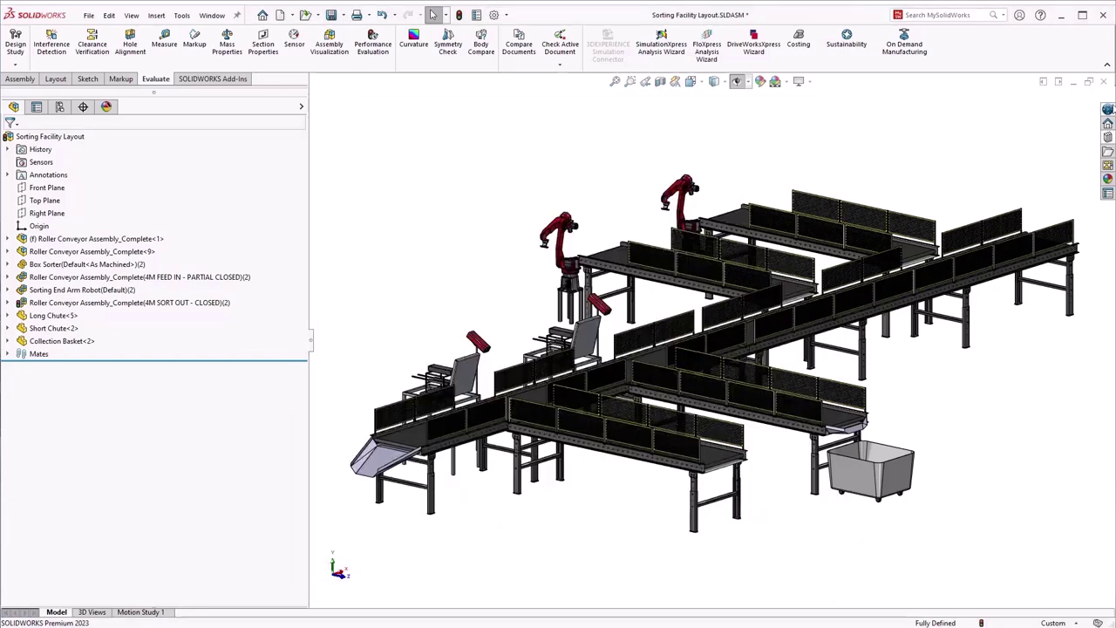
{"action": "left_click", "coordinate": [88, 15]}
{"action": "left_click", "coordinate": [109, 48]}
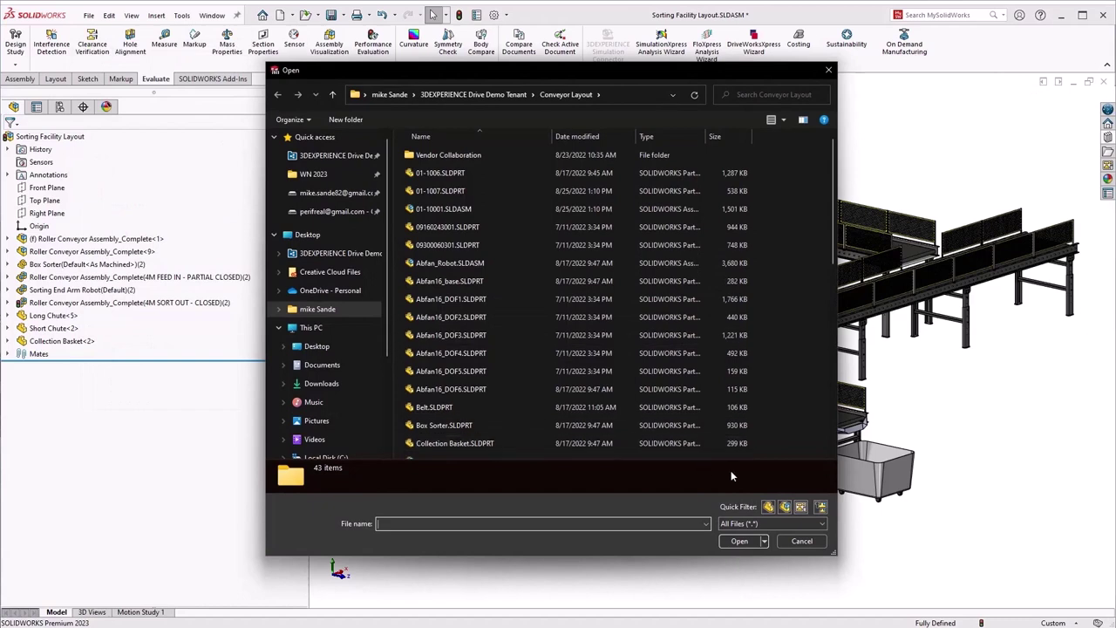
{"action": "left_click", "coordinate": [817, 508]}
{"action": "left_click", "coordinate": [489, 212]}
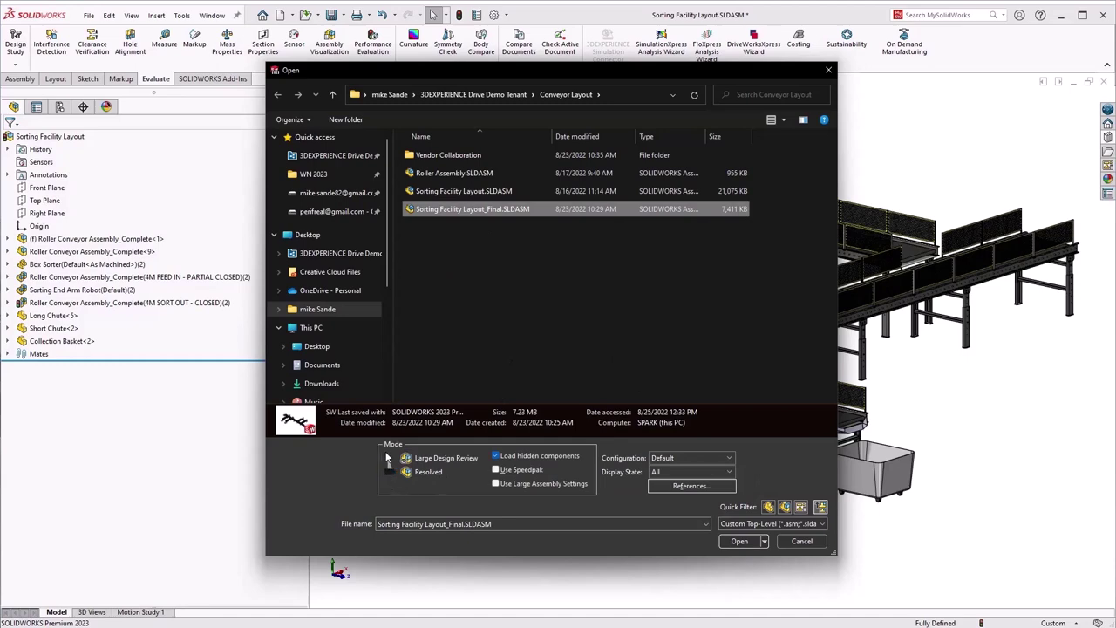
{"action": "key", "text": "Escape"}
Save As with type STEP AP214 (*.step;*.stp) and accept the STEP export options
{"action": "left_click", "coordinate": [89, 15]}
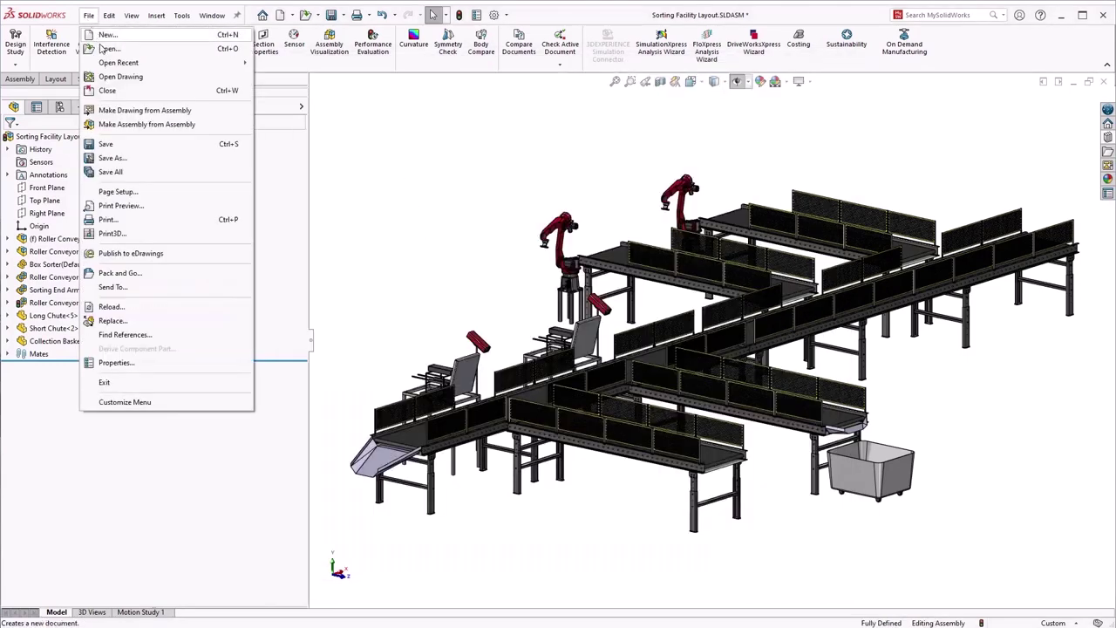
{"action": "left_click", "coordinate": [149, 158]}
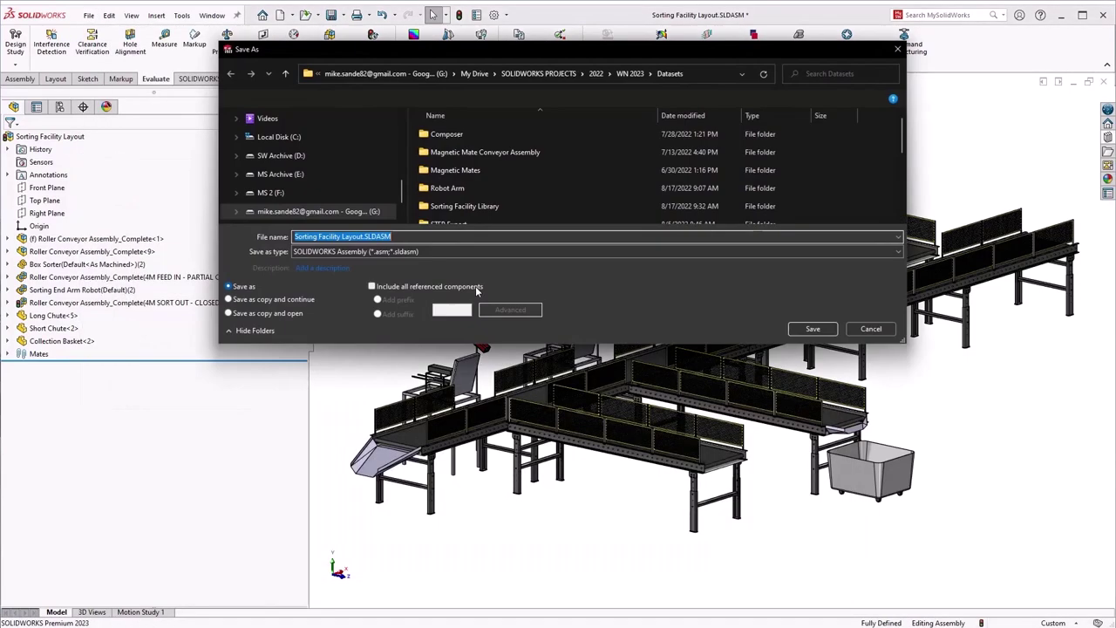
{"action": "left_click", "coordinate": [483, 252]}
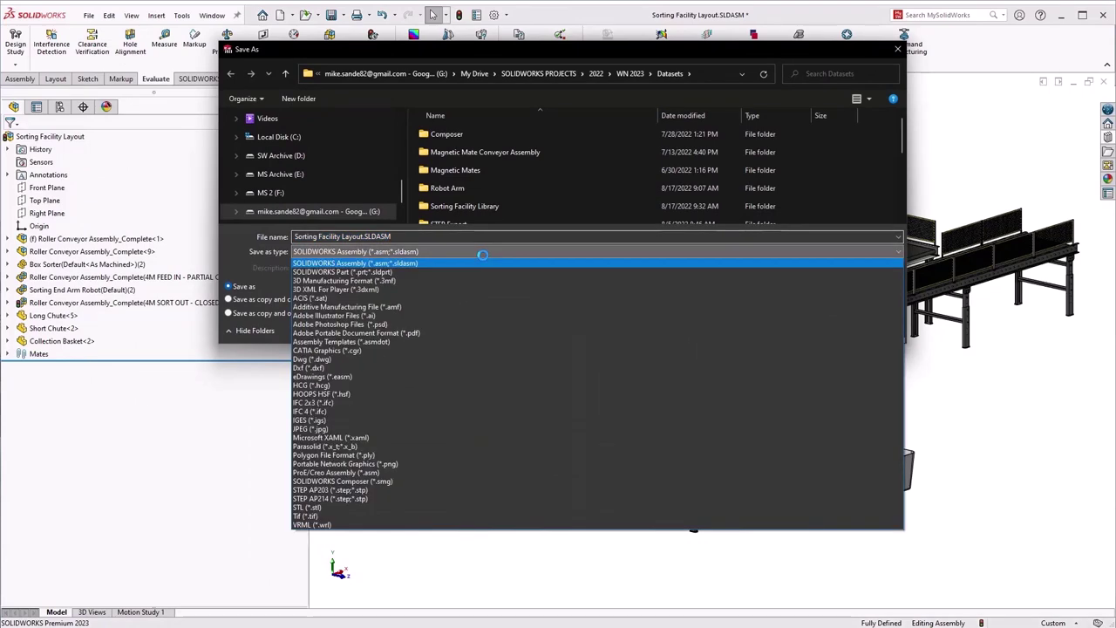
{"action": "left_click", "coordinate": [437, 497]}
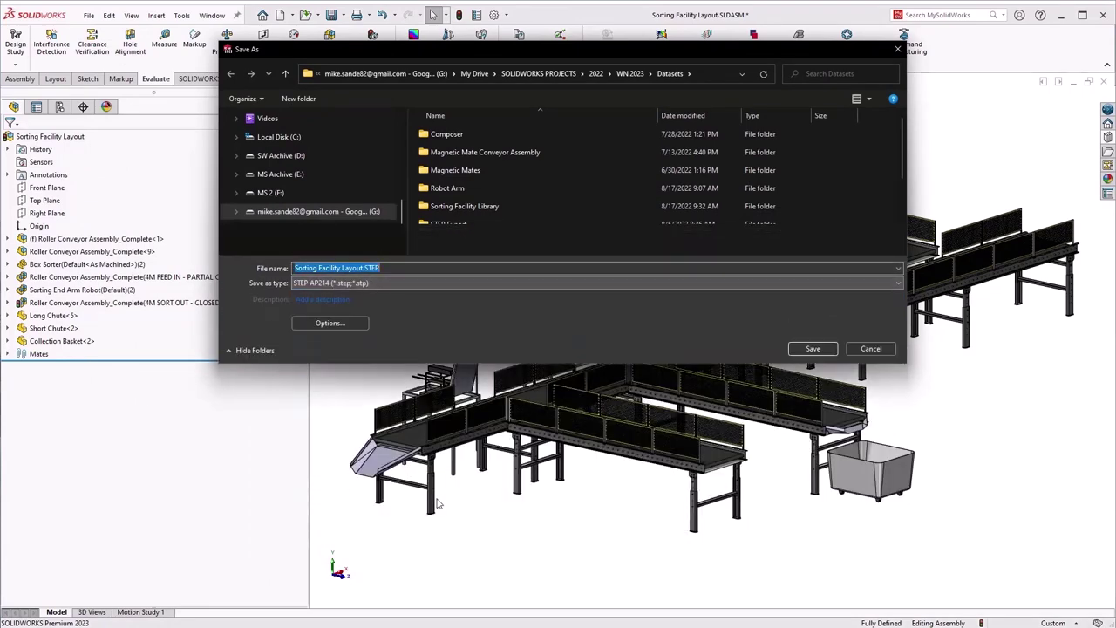
{"action": "left_click", "coordinate": [331, 323]}
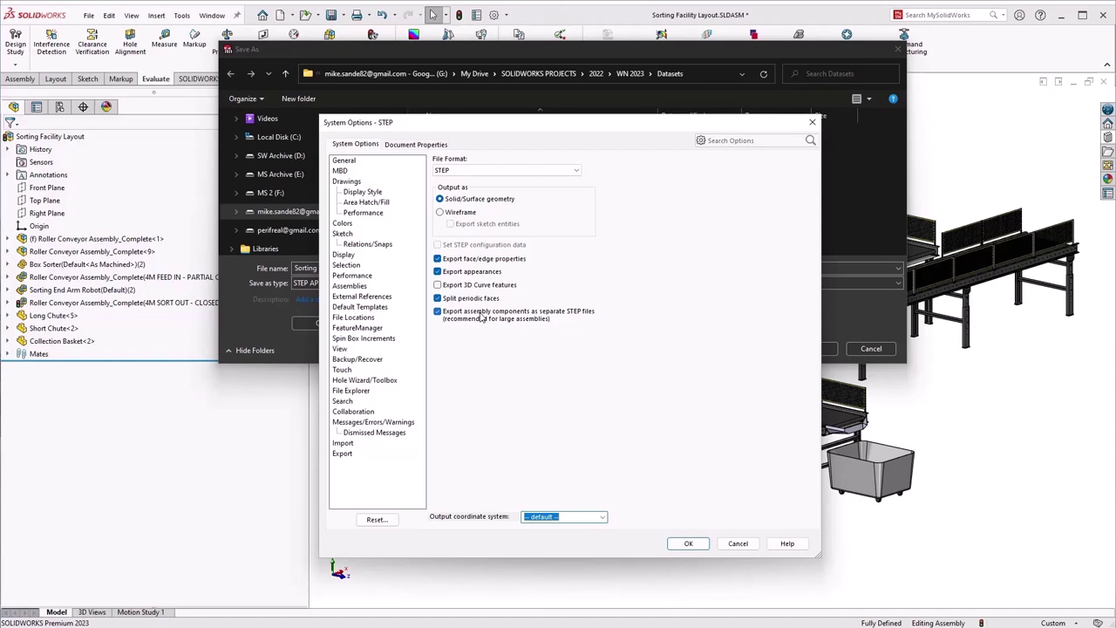
{"action": "left_click", "coordinate": [698, 542]}
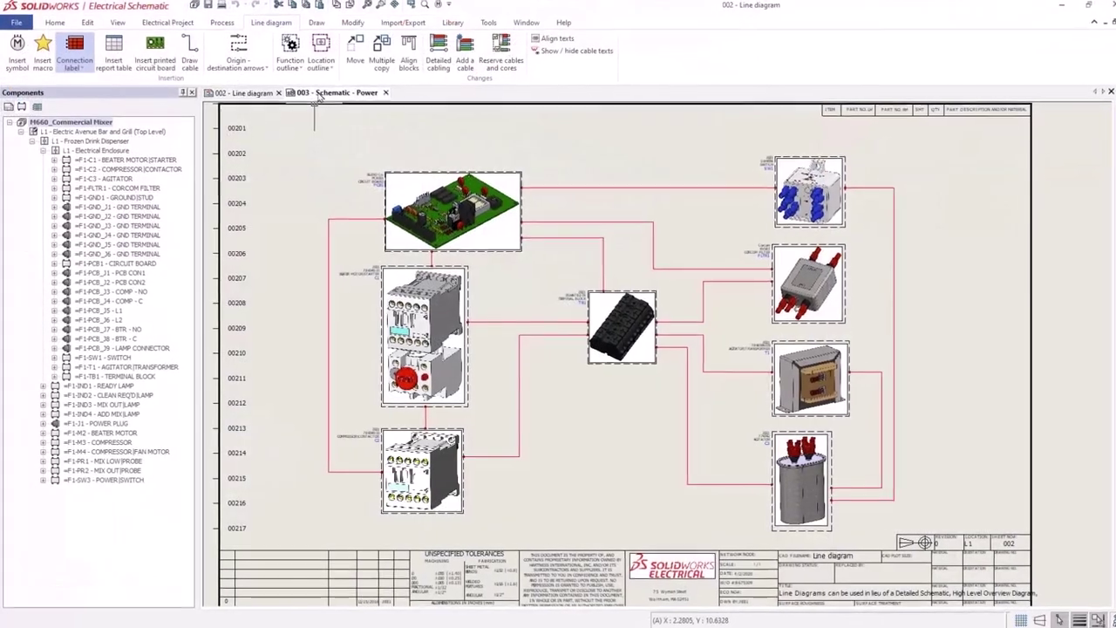
On 003 Schematic - Power, select M2 and C1 and choose Delete components
{"action": "left_click", "coordinate": [331, 93]}
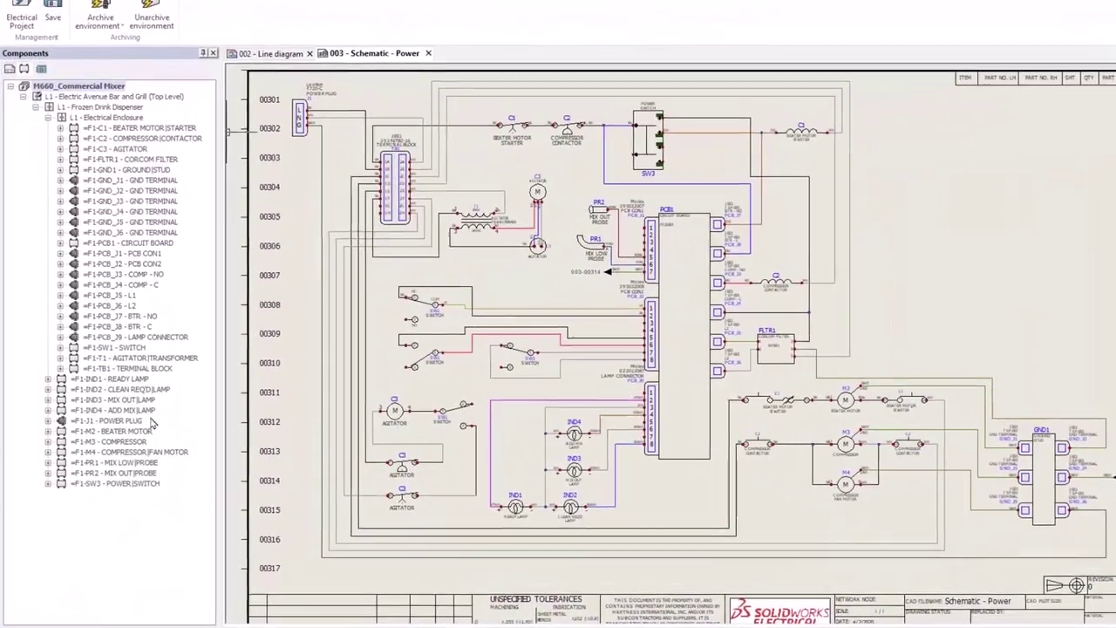
{"action": "left_click", "coordinate": [150, 430]}
{"action": "left_click", "coordinate": [190, 128], "text": "ctrl"}
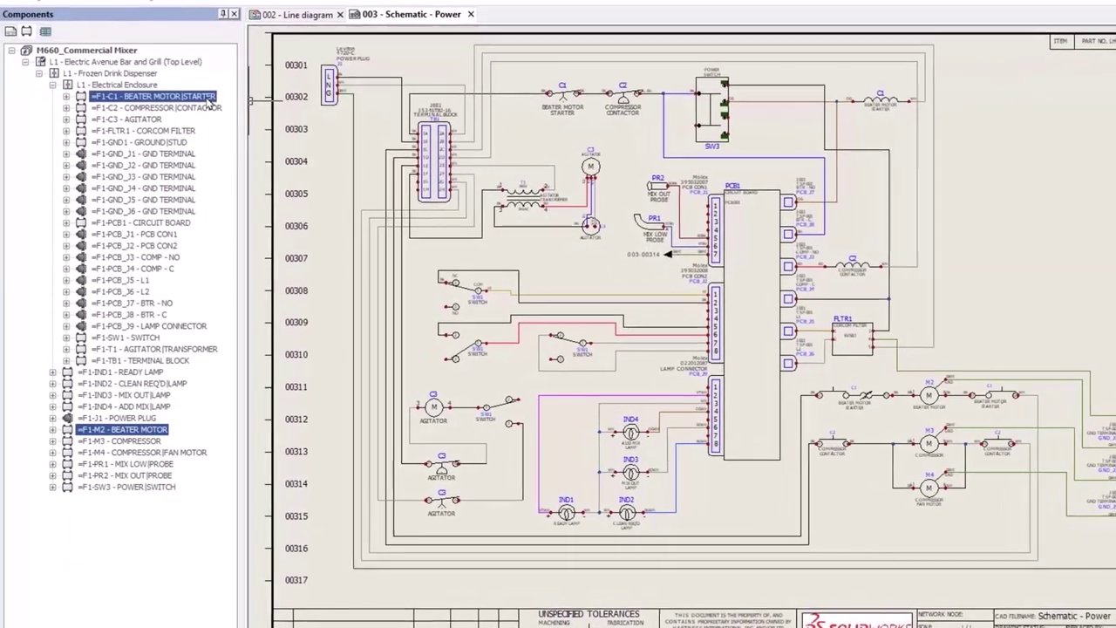
{"action": "right_click", "coordinate": [210, 99]}
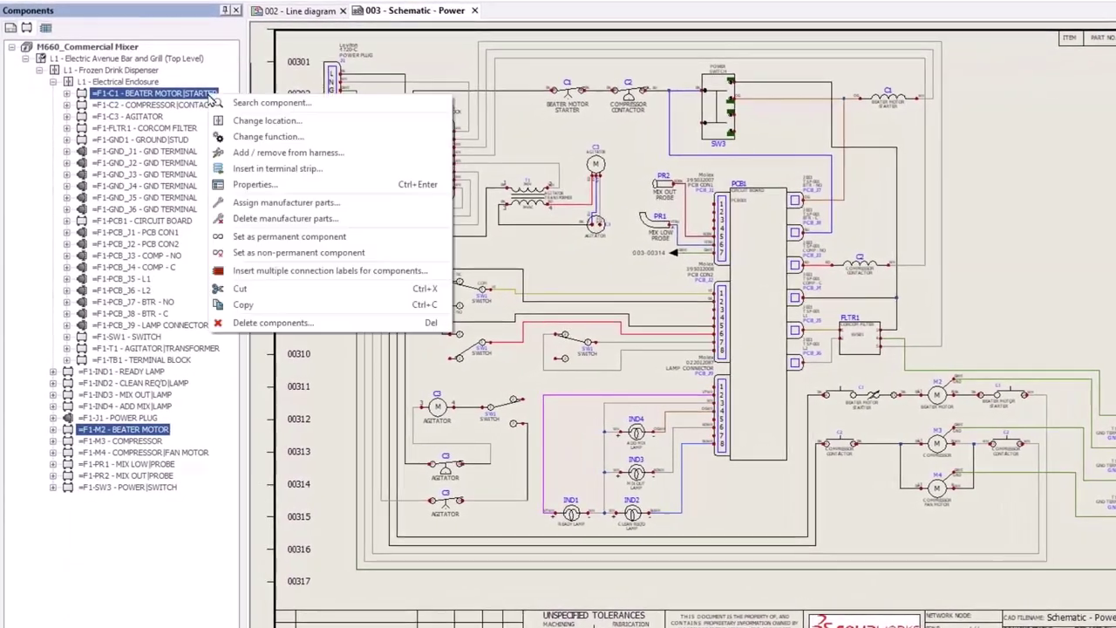
{"action": "left_click", "coordinate": [340, 324]}
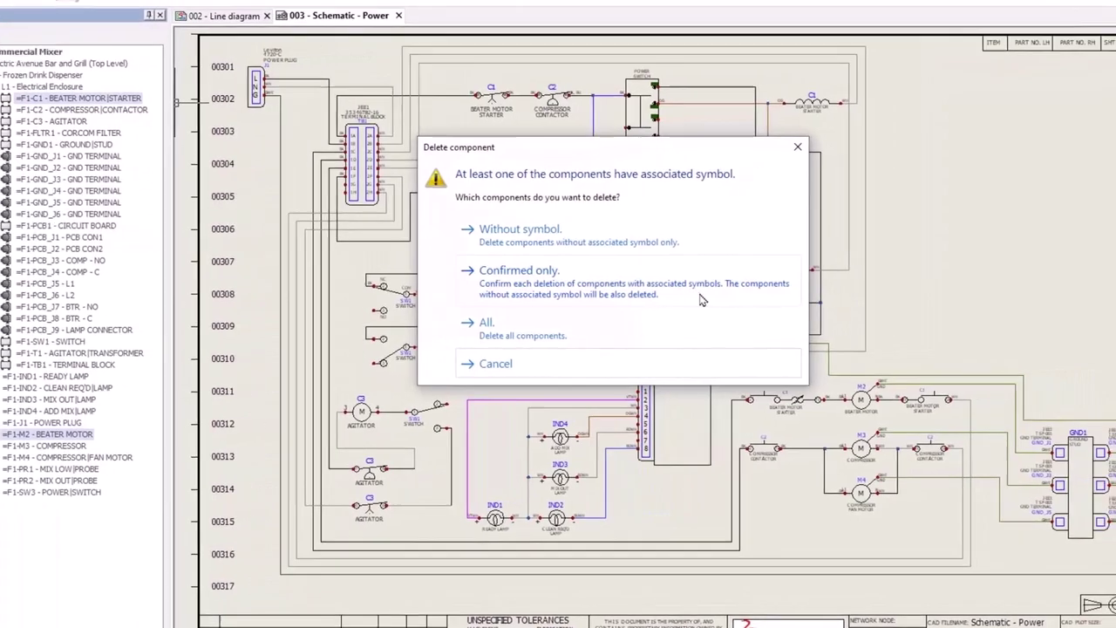
Choose Confirmed only and confirm deleting C1 and M2 with their symbols
{"action": "left_click", "coordinate": [702, 296]}
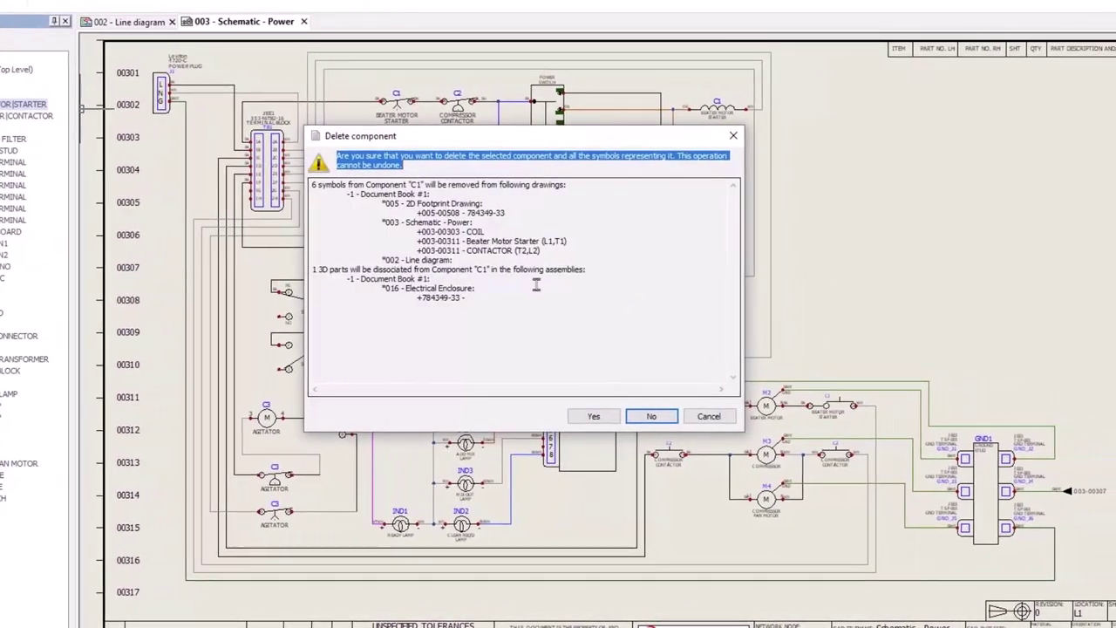
{"action": "left_click", "coordinate": [593, 417]}
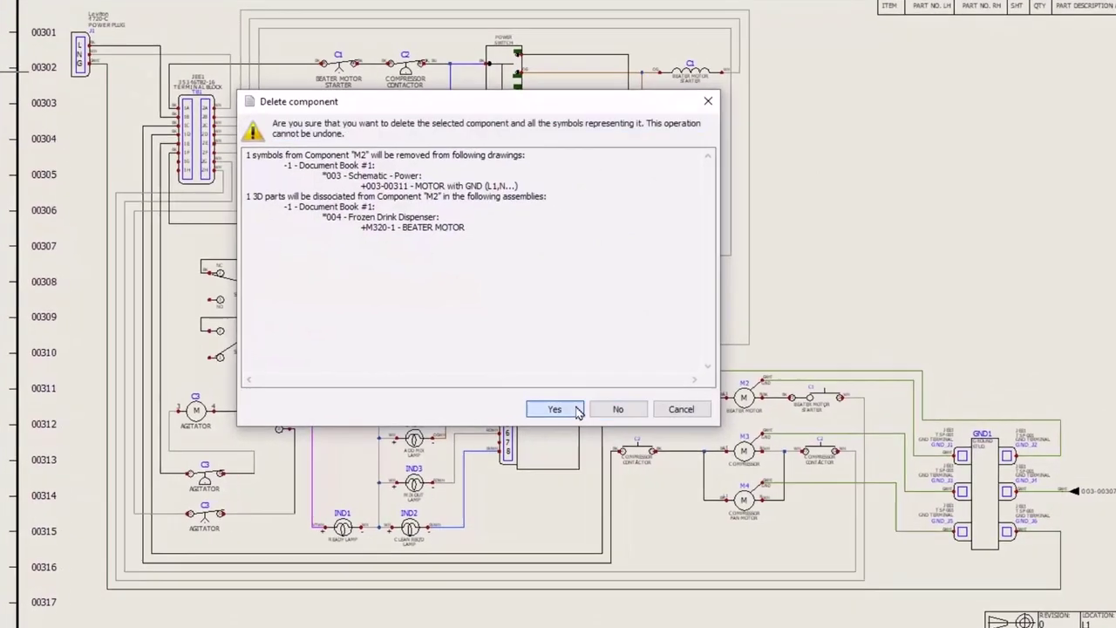
{"action": "left_click", "coordinate": [576, 411]}
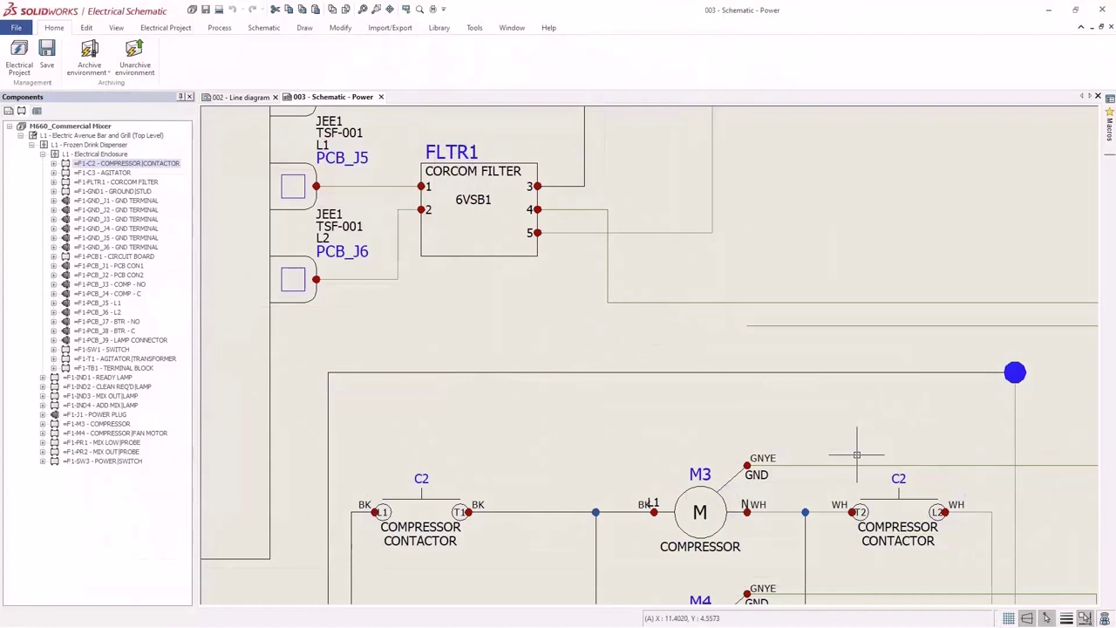
Place the Motor start macro circuit onto the power schematic and finish
{"action": "mouse_move", "coordinate": [1109, 127]}
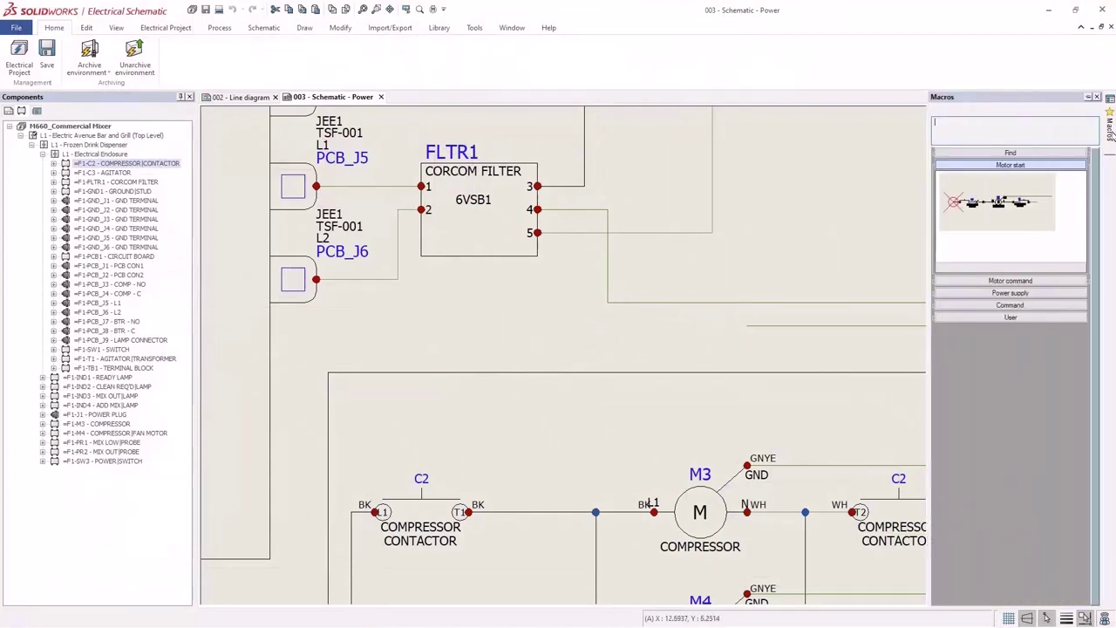
{"action": "left_click_drag", "start_coordinate": [994, 202], "coordinate": [336, 375]}
{"action": "left_click", "coordinate": [677, 469]}
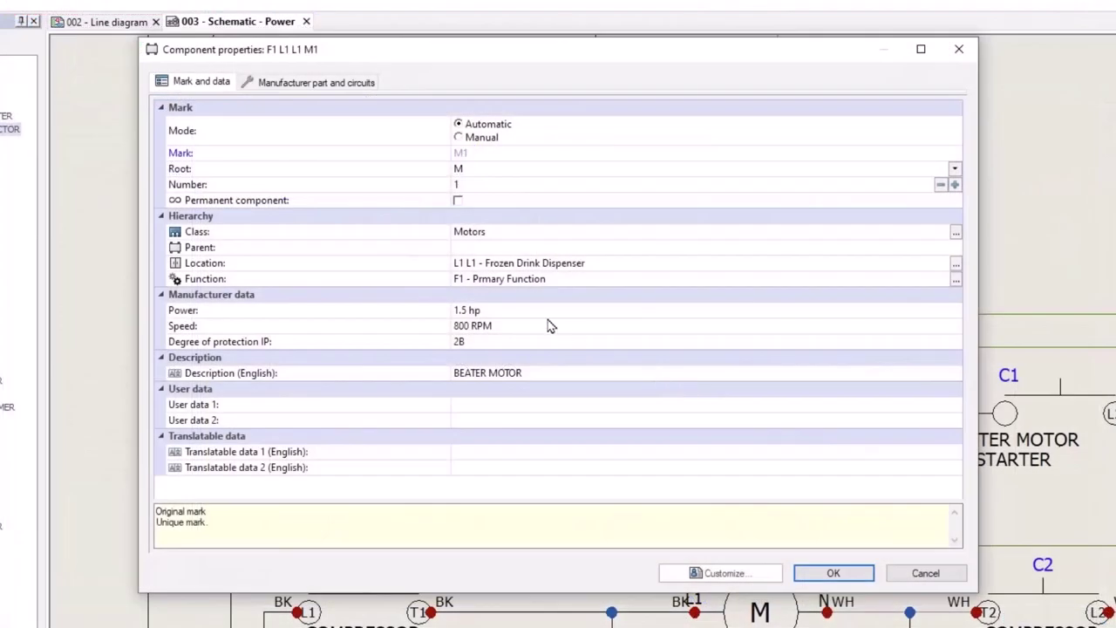
Open the M320-1 manufacturer part's properties and edit its weight to 1.45 kg
{"action": "left_click", "coordinate": [342, 82]}
{"action": "left_click", "coordinate": [364, 216]}
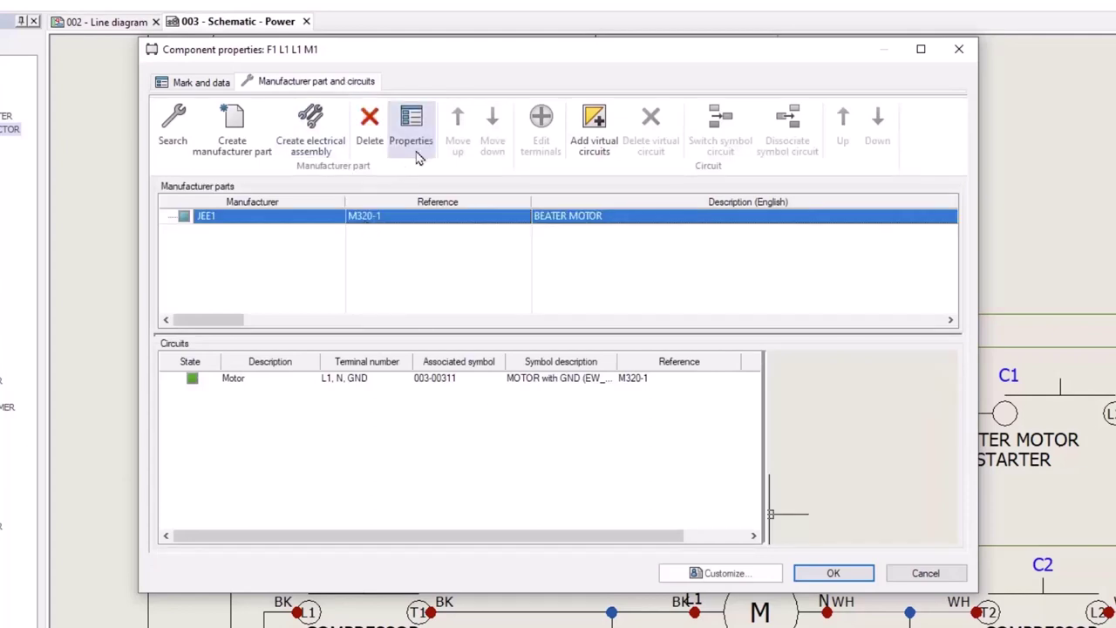
{"action": "left_click", "coordinate": [407, 126]}
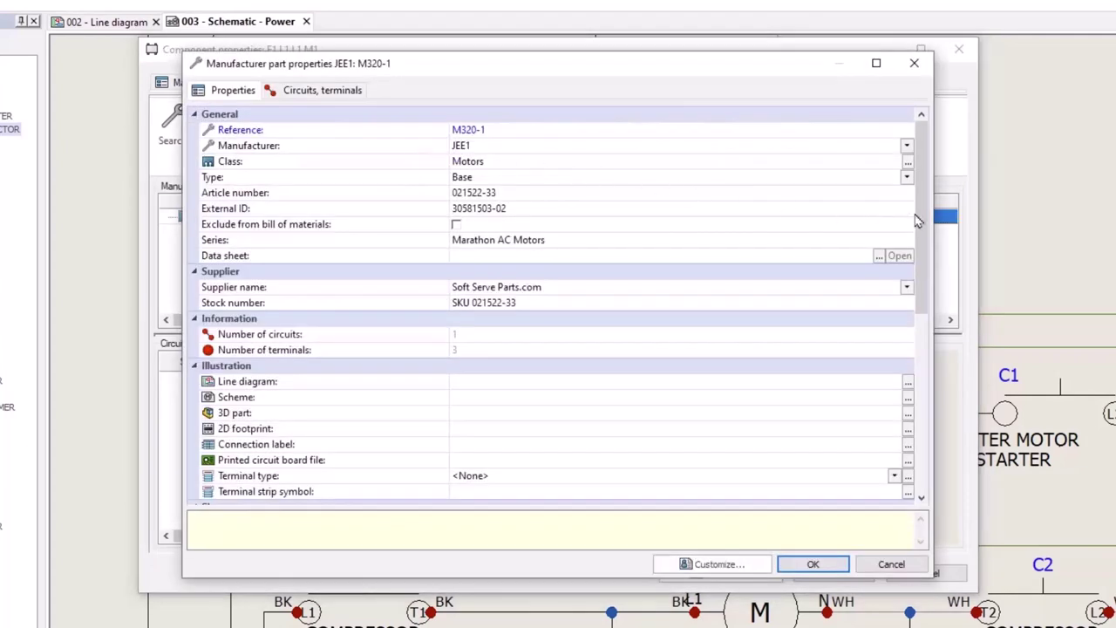
{"action": "left_click_drag", "start_coordinate": [918, 221], "coordinate": [919, 384]}
{"action": "left_click", "coordinate": [510, 241]}
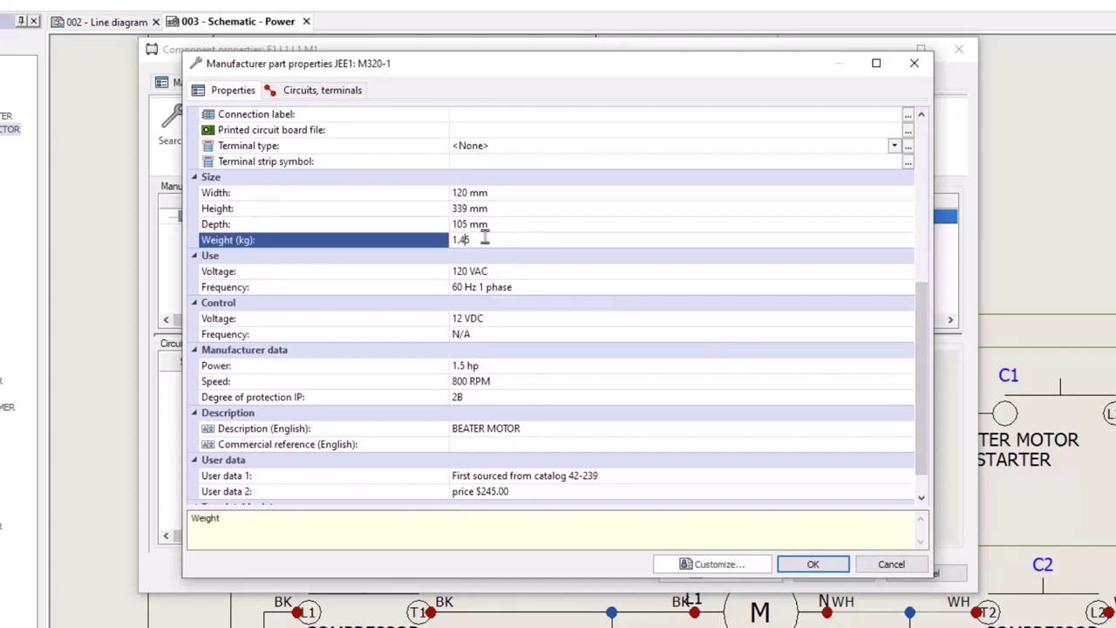
Commit the 1.45 kg weight and confirm the motor's Mass Properties show 1.45 kg overridden
{"action": "key", "text": "Return"}
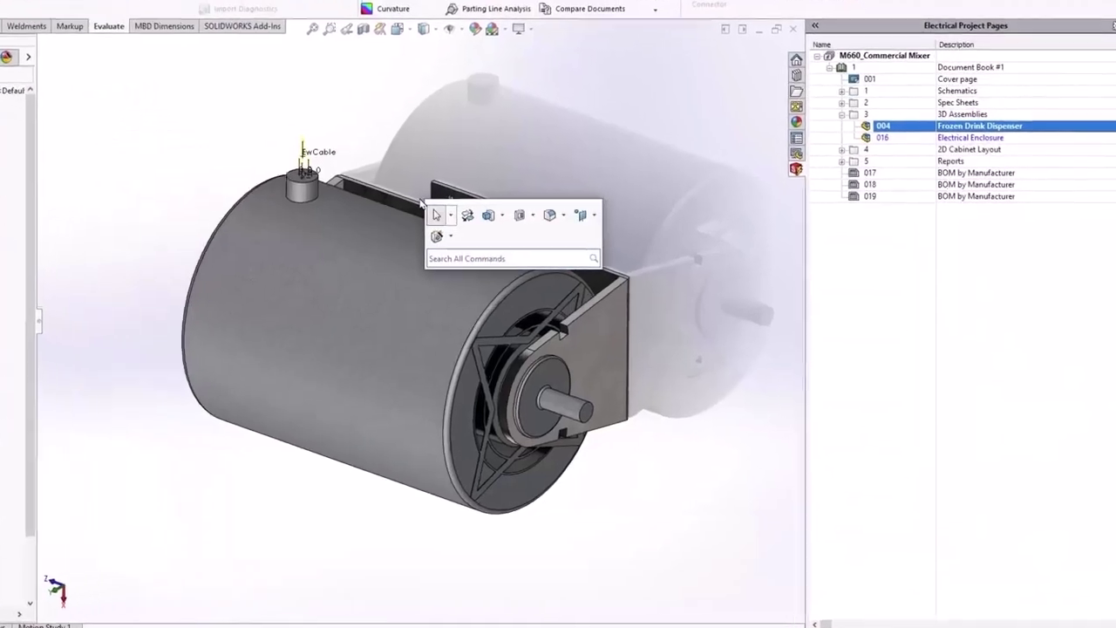
{"action": "type", "text": "prop"}
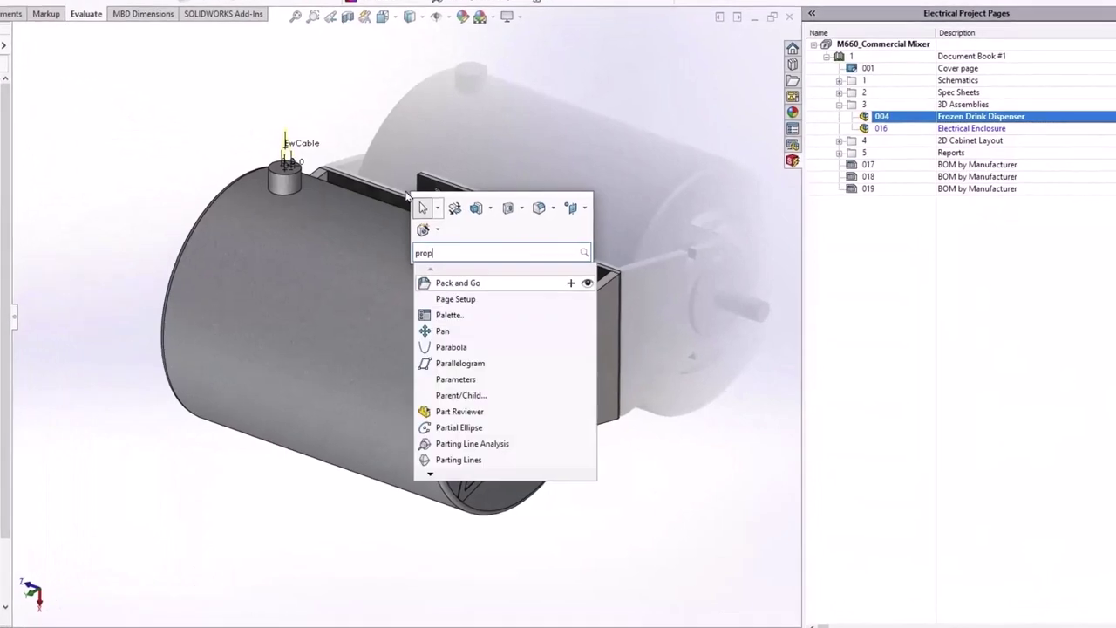
{"action": "type", "text": "ert"}
{"action": "left_click", "coordinate": [462, 274]}
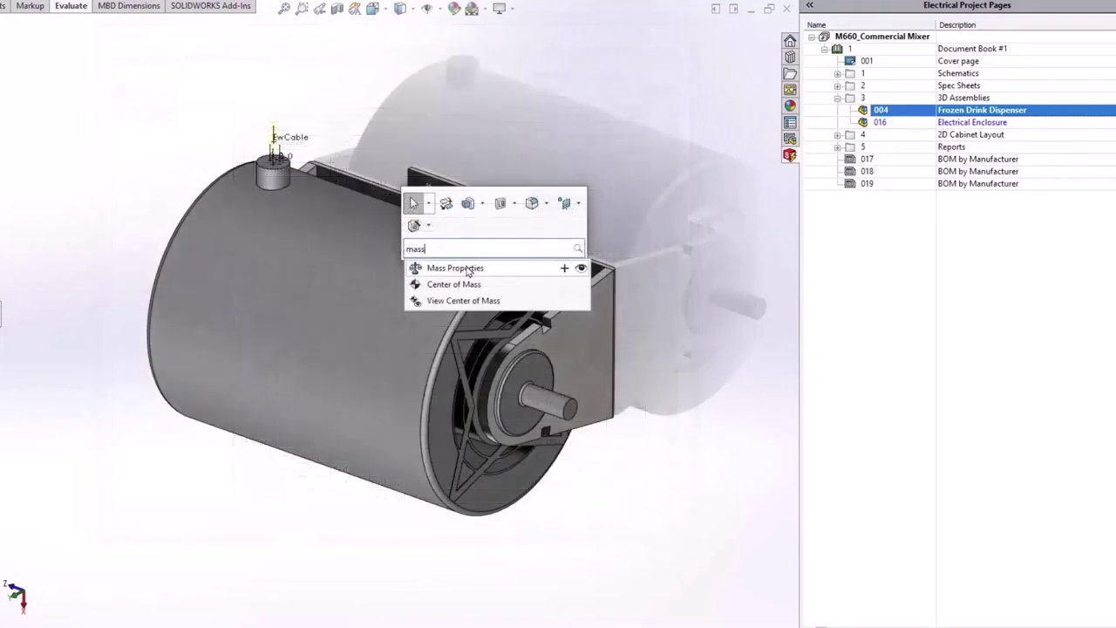
{"action": "left_click", "coordinate": [489, 269]}
{"action": "left_click_drag", "start_coordinate": [666, 266], "coordinate": [823, 266]}
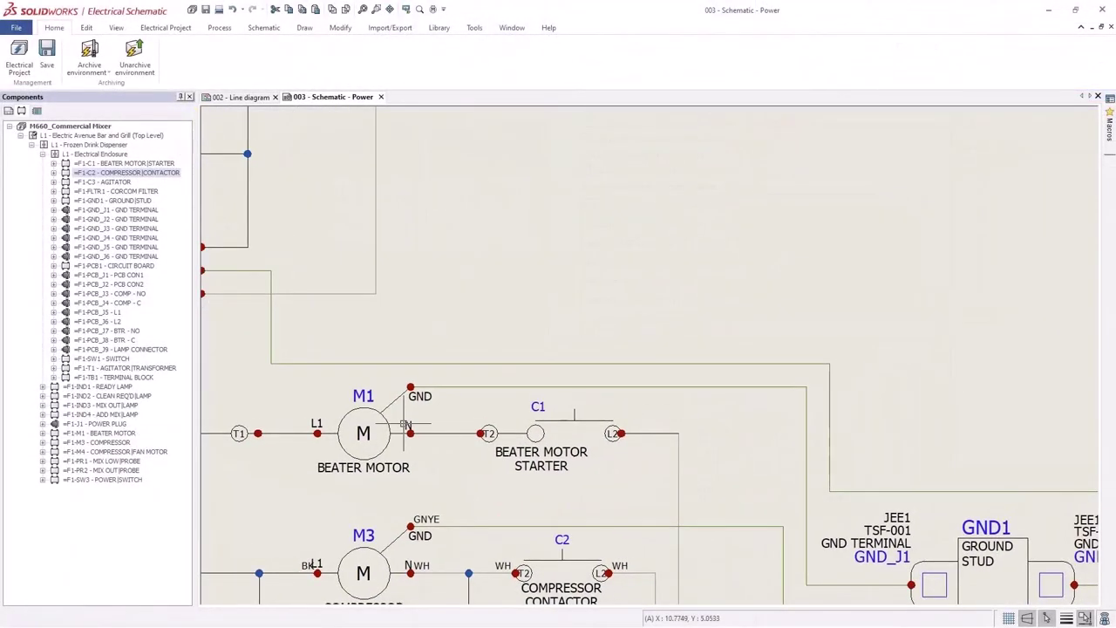
Insert a dynamic connection label for beater motor M1 from its Component menu
{"action": "right_click", "coordinate": [387, 419]}
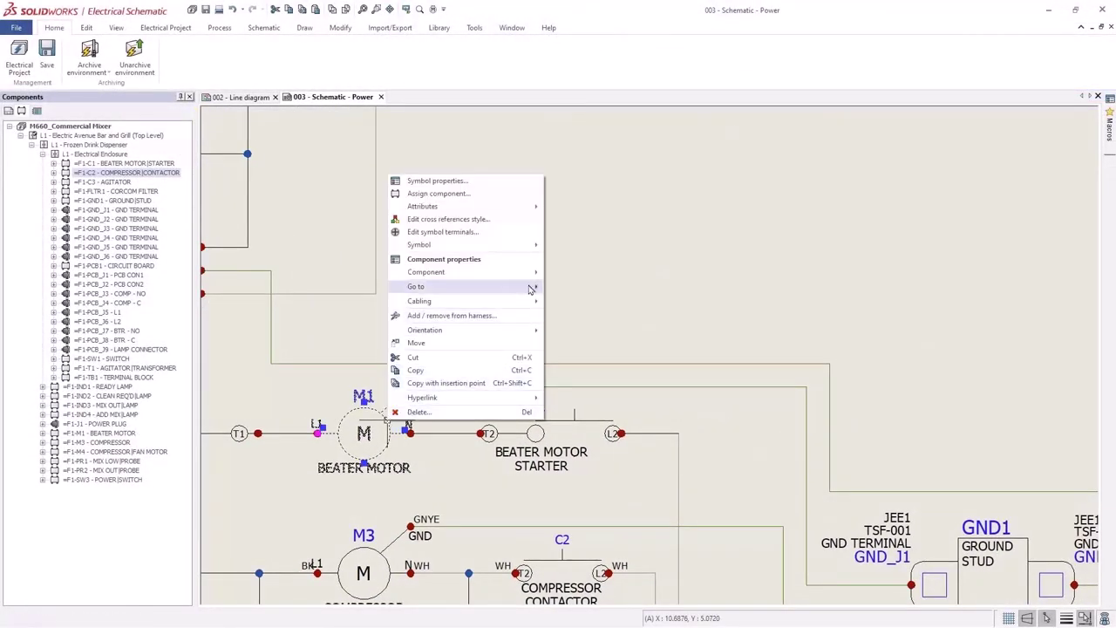
{"action": "mouse_move", "coordinate": [534, 277]}
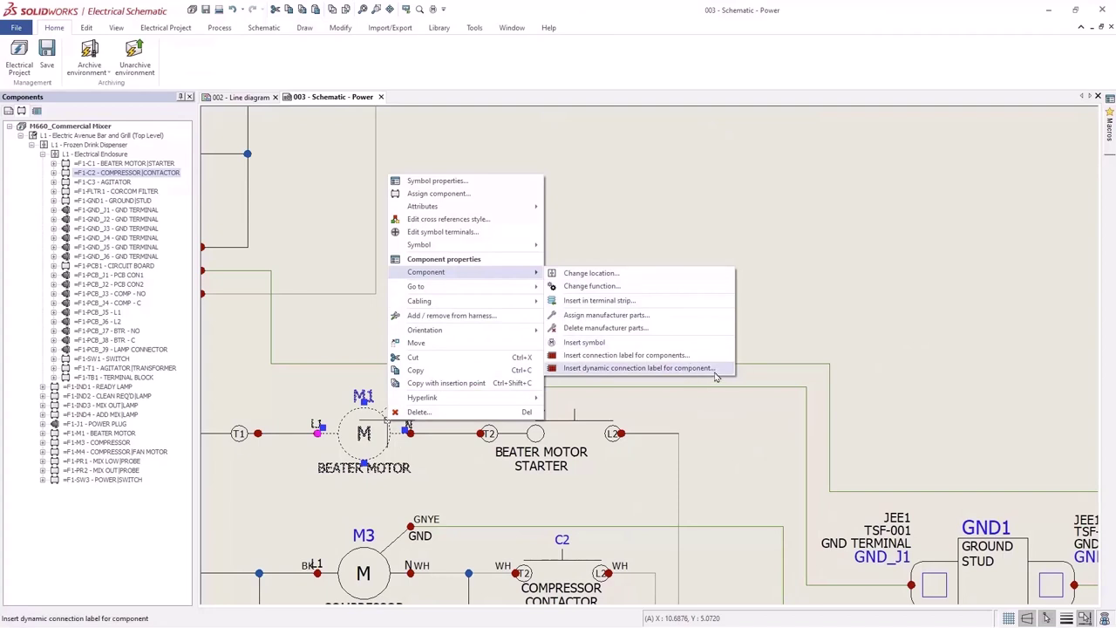
{"action": "left_click", "coordinate": [637, 368]}
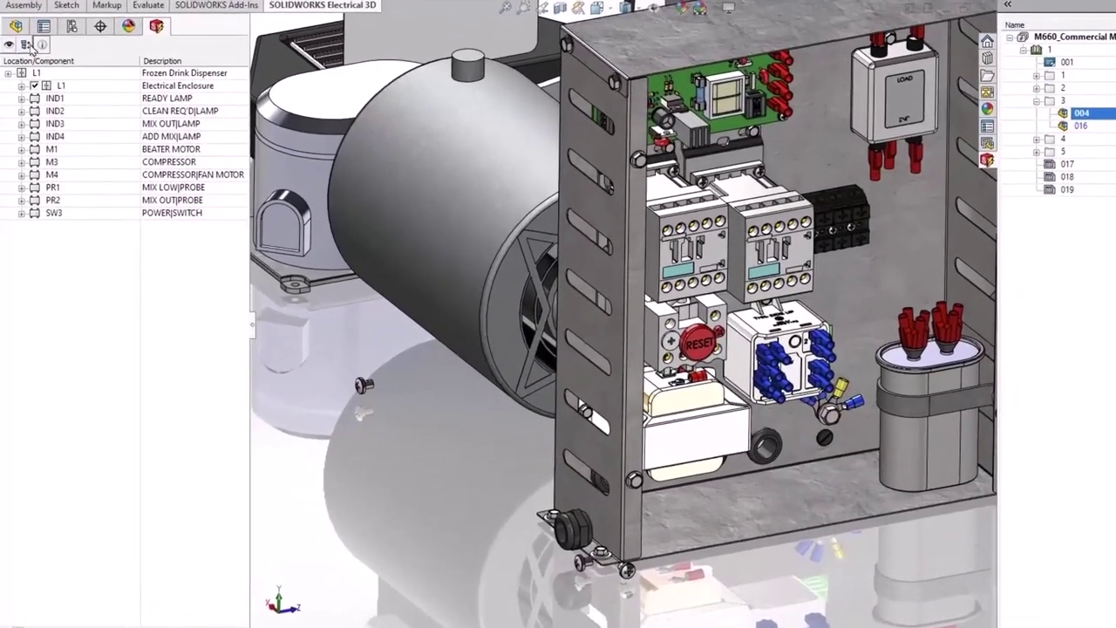
Filter the Electrical 3D component tree to show parts lacking 3D models
{"action": "left_click", "coordinate": [22, 103]}
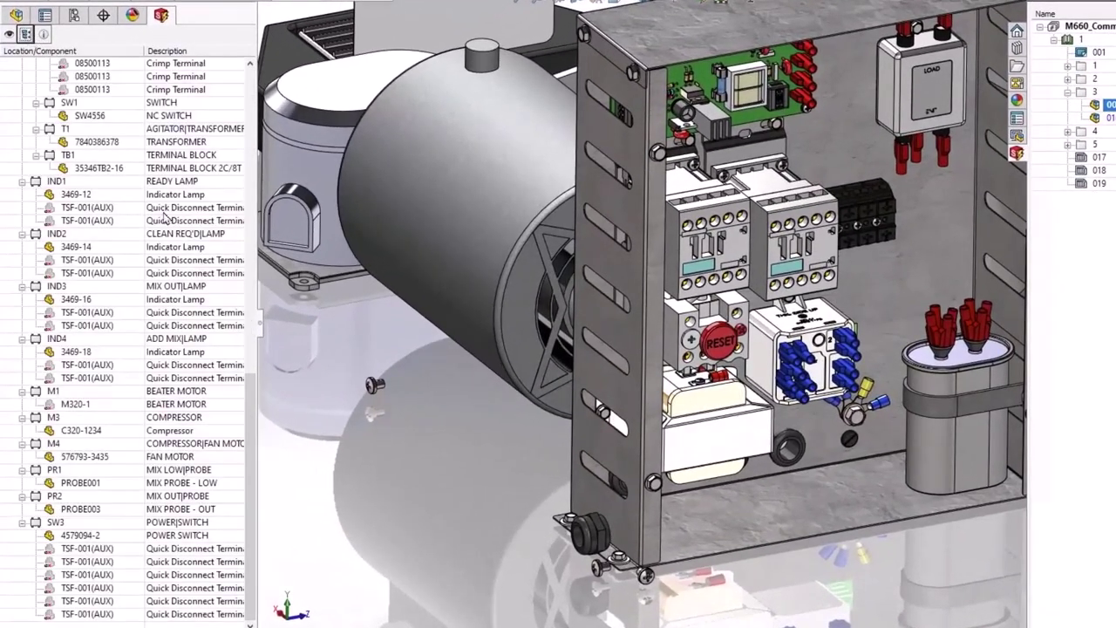
{"action": "left_click_drag", "start_coordinate": [251, 406], "coordinate": [264, 82]}
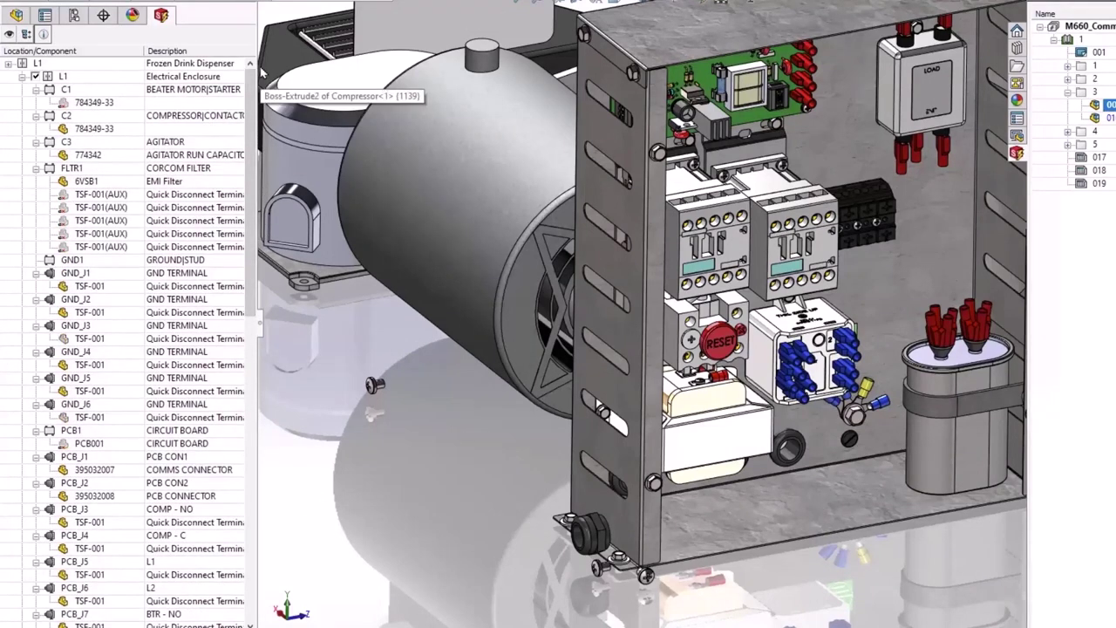
{"action": "left_click", "coordinate": [9, 35]}
{"action": "left_click", "coordinate": [26, 35]}
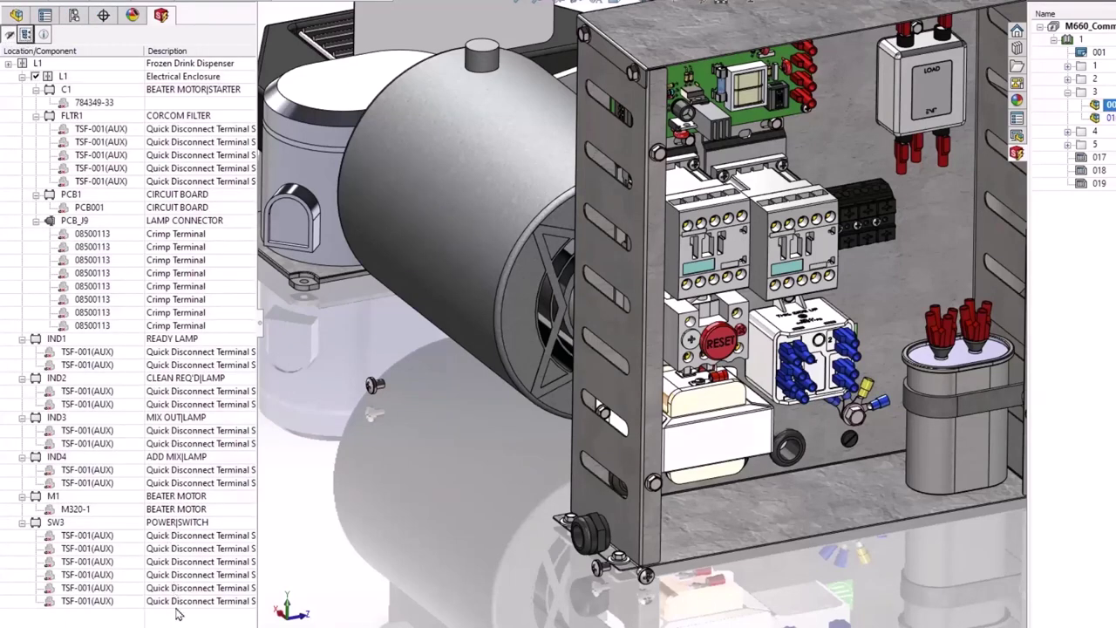
{"action": "left_click", "coordinate": [9, 35]}
{"action": "left_click", "coordinate": [27, 35]}
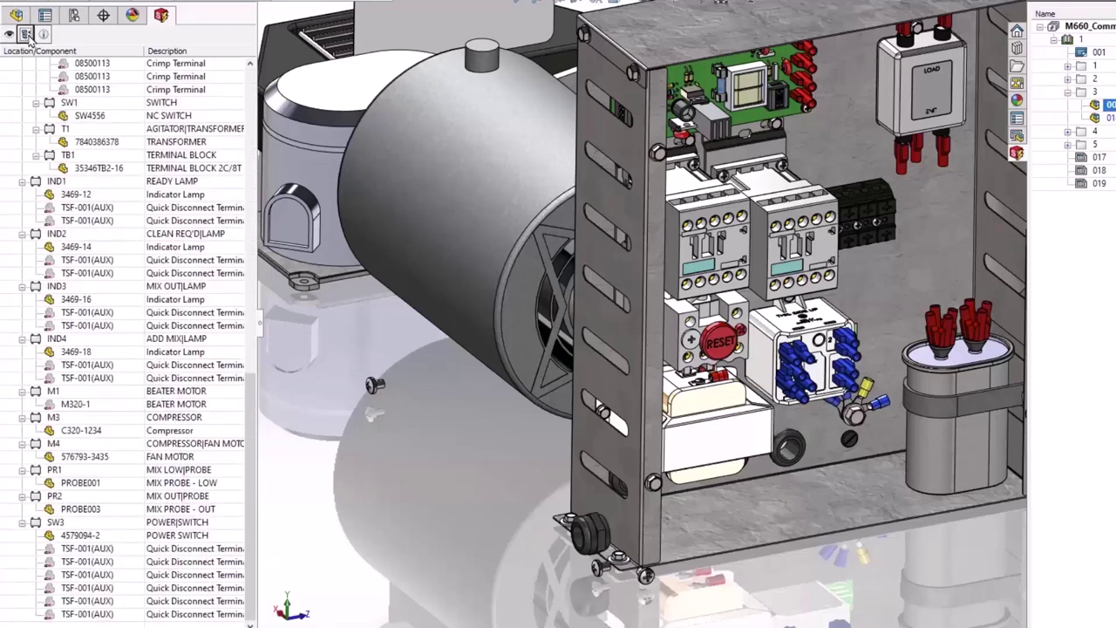
{"action": "left_click_drag", "start_coordinate": [250, 482], "coordinate": [256, 175]}
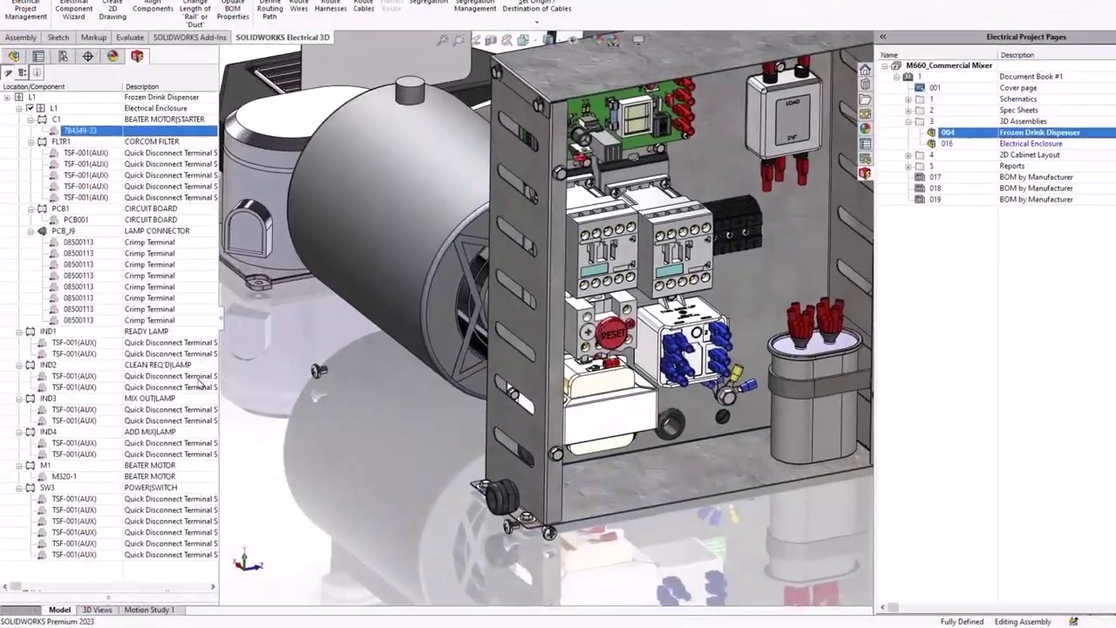
Select the 784349-33 and M320-1 parts and start associating them
{"action": "left_click", "coordinate": [187, 476]}
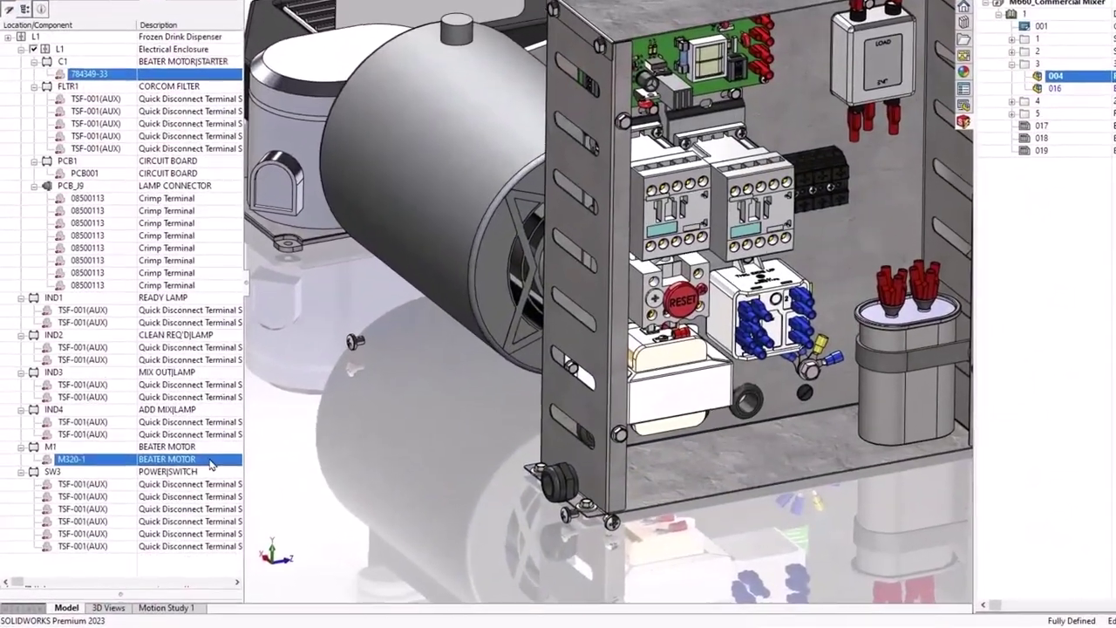
{"action": "right_click", "coordinate": [190, 476]}
{"action": "left_click", "coordinate": [260, 479]}
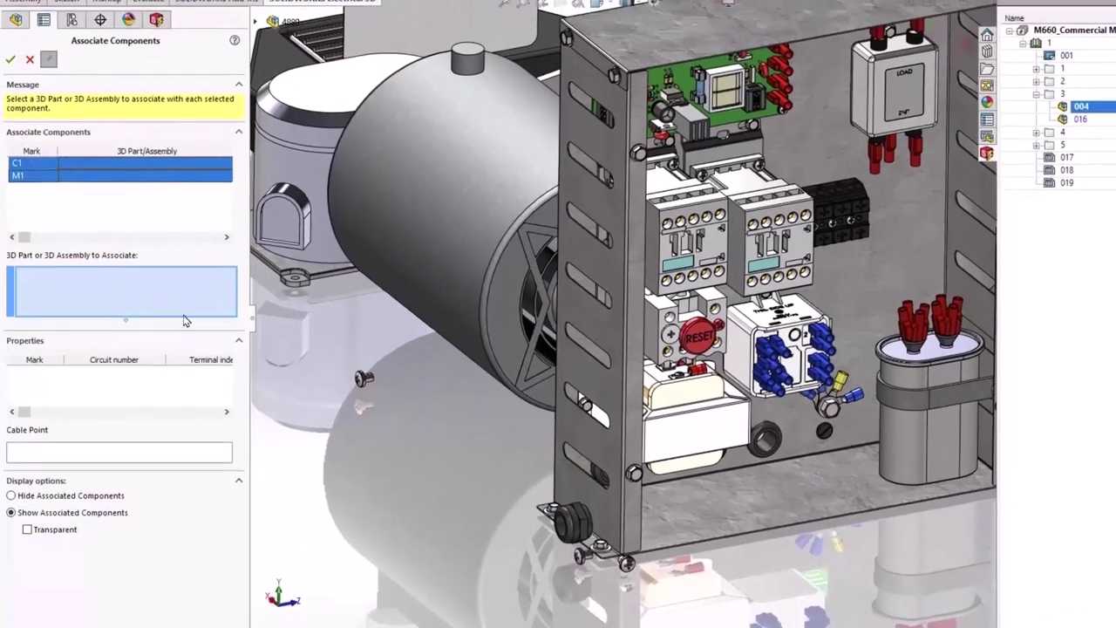
Associate C1 with the enclosure's contactor as a 3D part, then select M1
{"action": "left_click", "coordinate": [103, 164]}
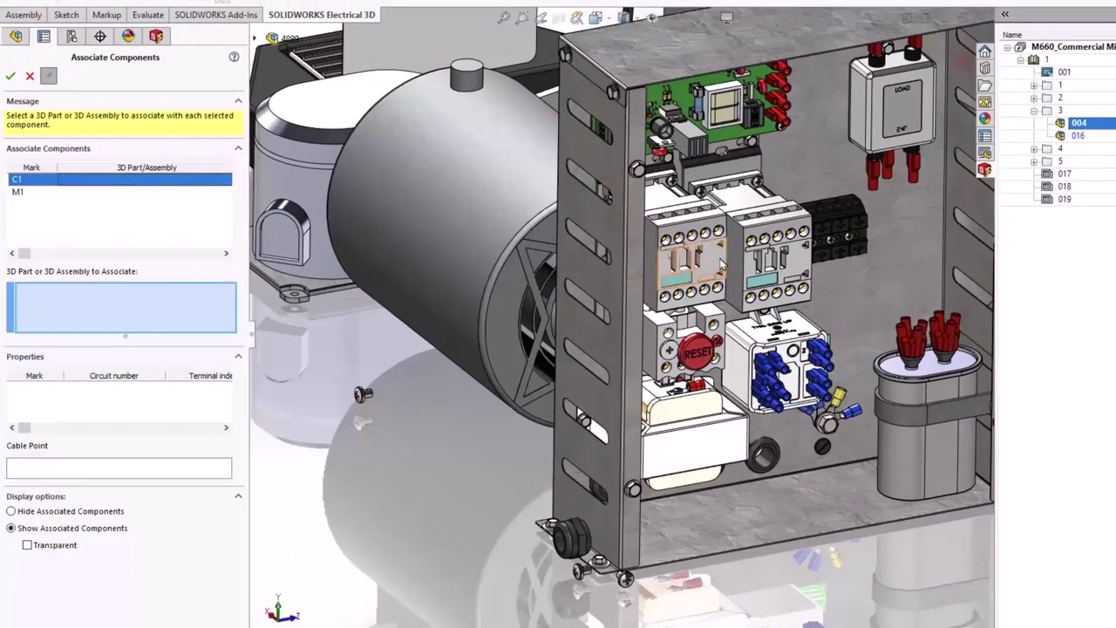
{"action": "left_click", "coordinate": [720, 266]}
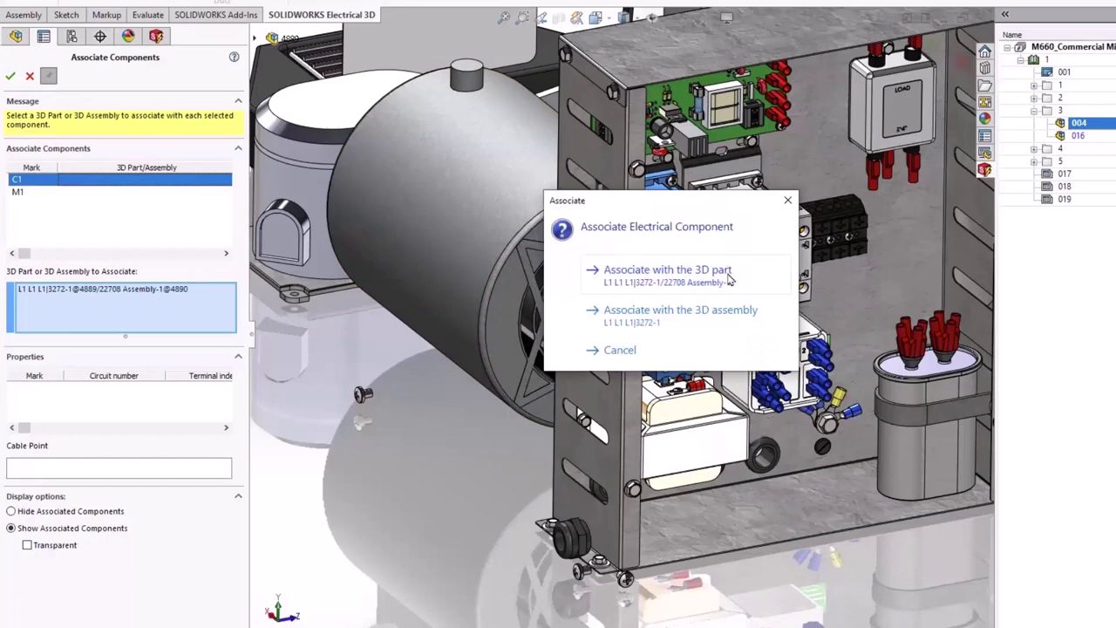
{"action": "left_click", "coordinate": [729, 277]}
{"action": "left_click", "coordinate": [97, 192]}
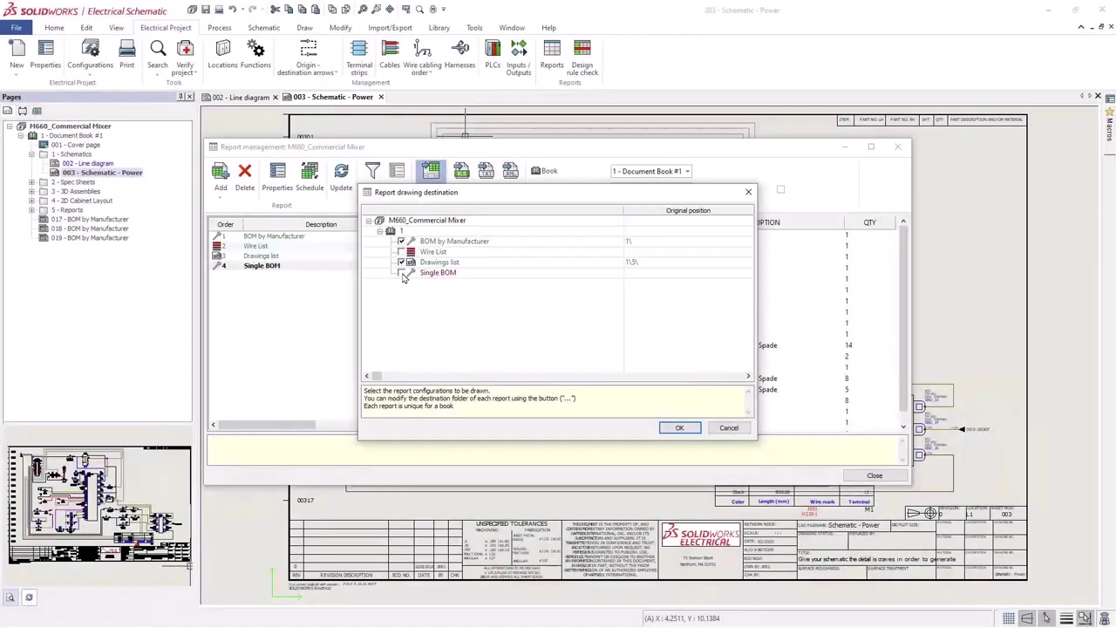
Generate the Single BOM and Wire List report pages
{"action": "left_click", "coordinate": [402, 273]}
{"action": "left_click", "coordinate": [402, 252]}
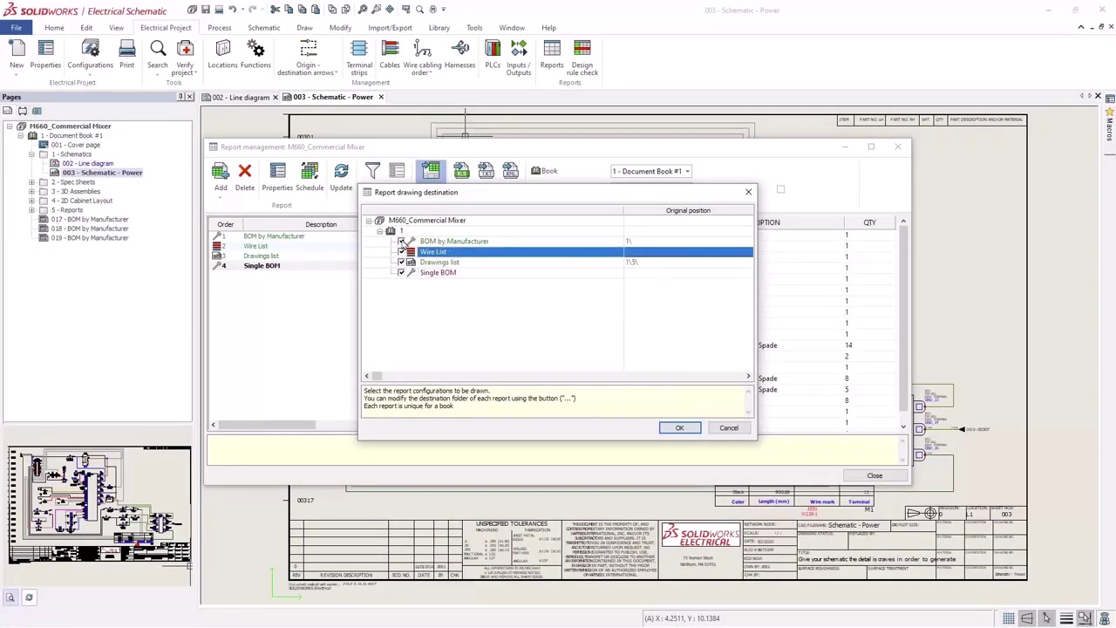
{"action": "left_click", "coordinate": [402, 241]}
{"action": "left_click", "coordinate": [404, 262]}
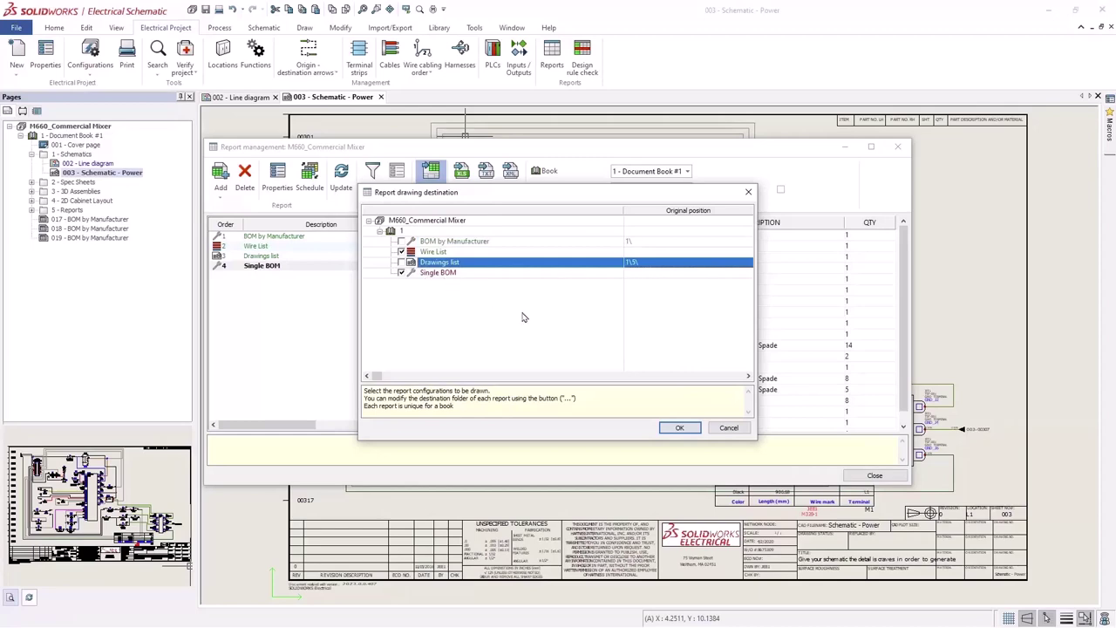
{"action": "left_click", "coordinate": [679, 428]}
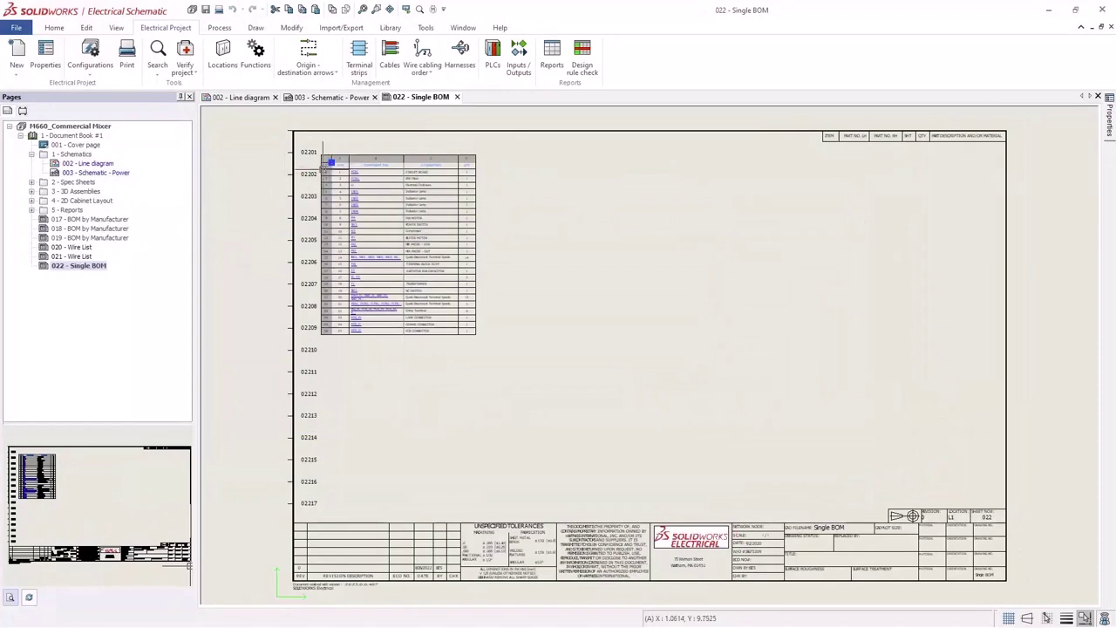
Paste the BOM table at the upper right of 003 Schematic - Power and zoom onto it
{"action": "double_click", "coordinate": [95, 173]}
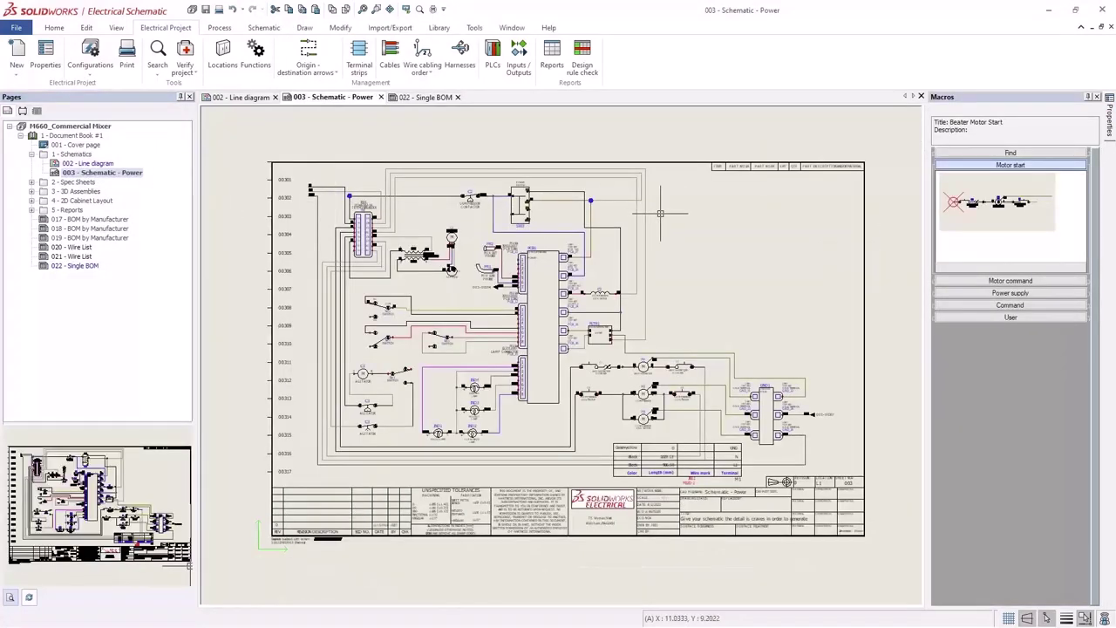
{"action": "key", "text": "ctrl+v"}
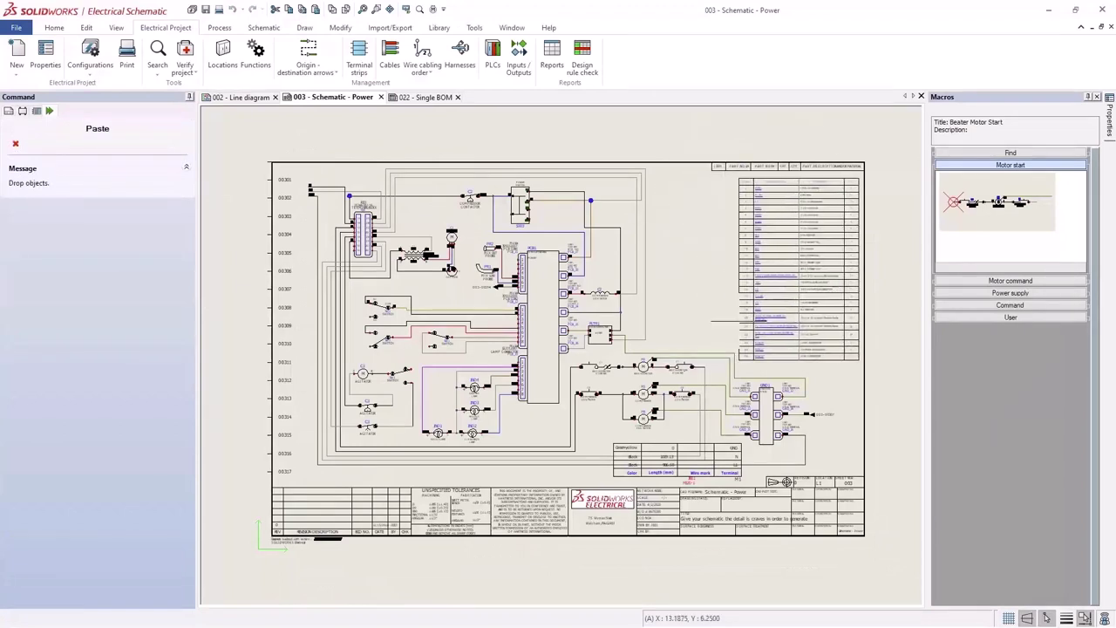
{"action": "left_click", "coordinate": [739, 321]}
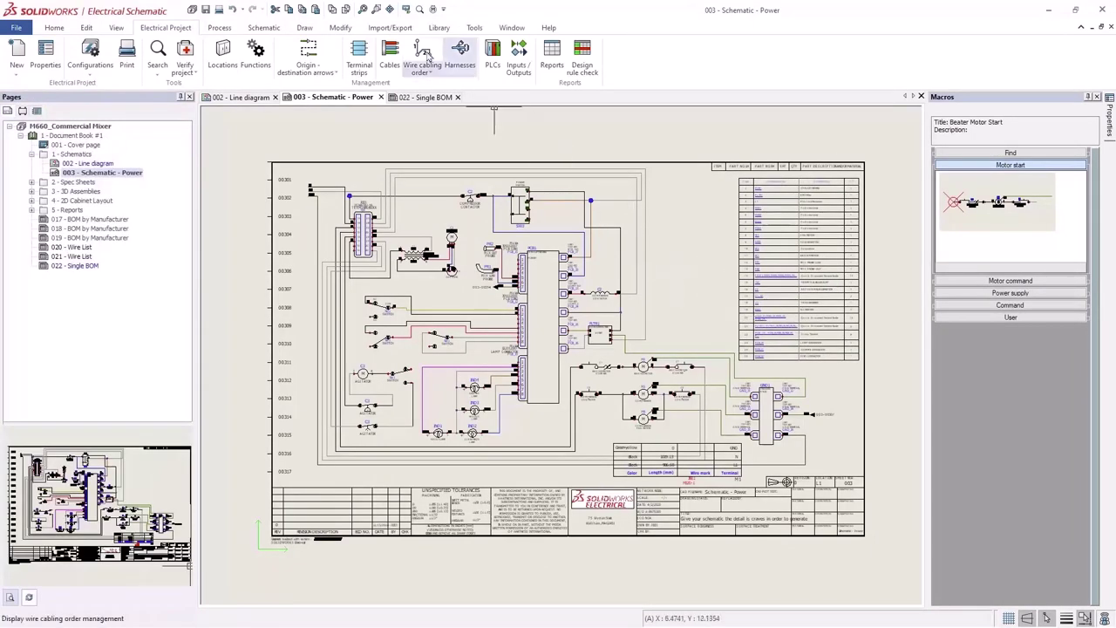
{"action": "left_click", "coordinate": [376, 9]}
{"action": "left_click", "coordinate": [621, 139]}
{"action": "left_click", "coordinate": [869, 366]}
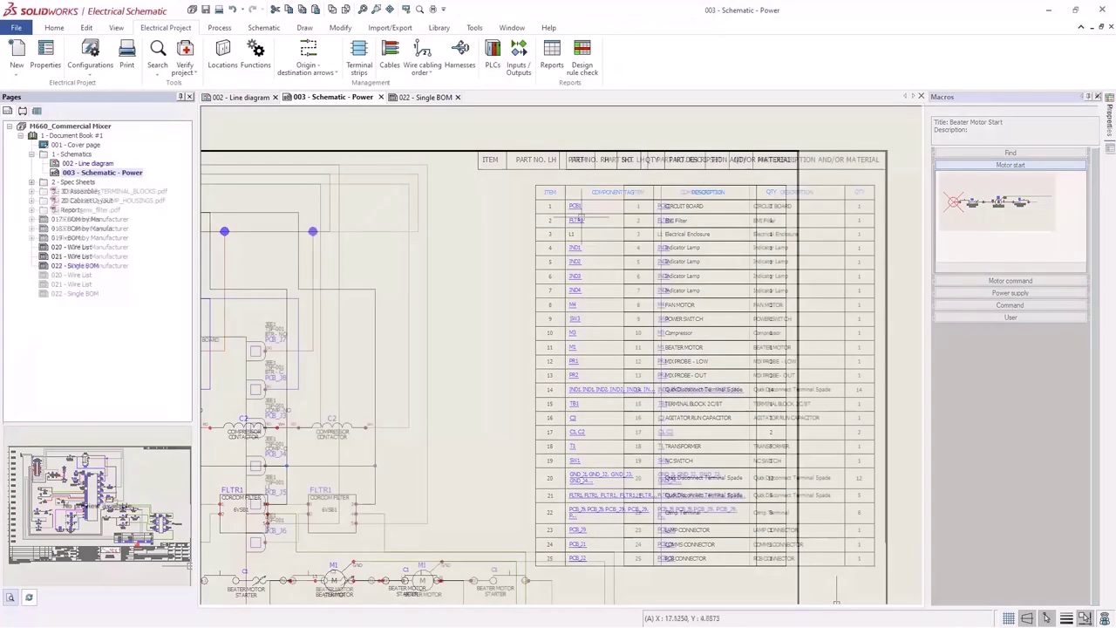
Insert the first frozen-drink machine picture onto the schematic
{"action": "left_click", "coordinate": [304, 28]}
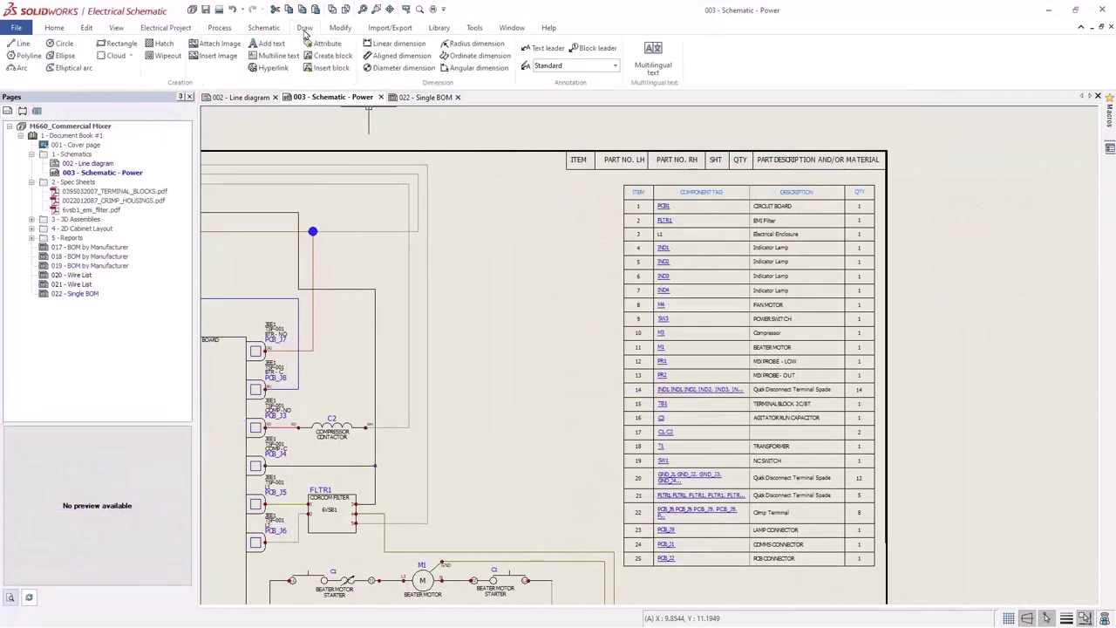
{"action": "left_click", "coordinate": [218, 56]}
{"action": "left_click", "coordinate": [174, 113]}
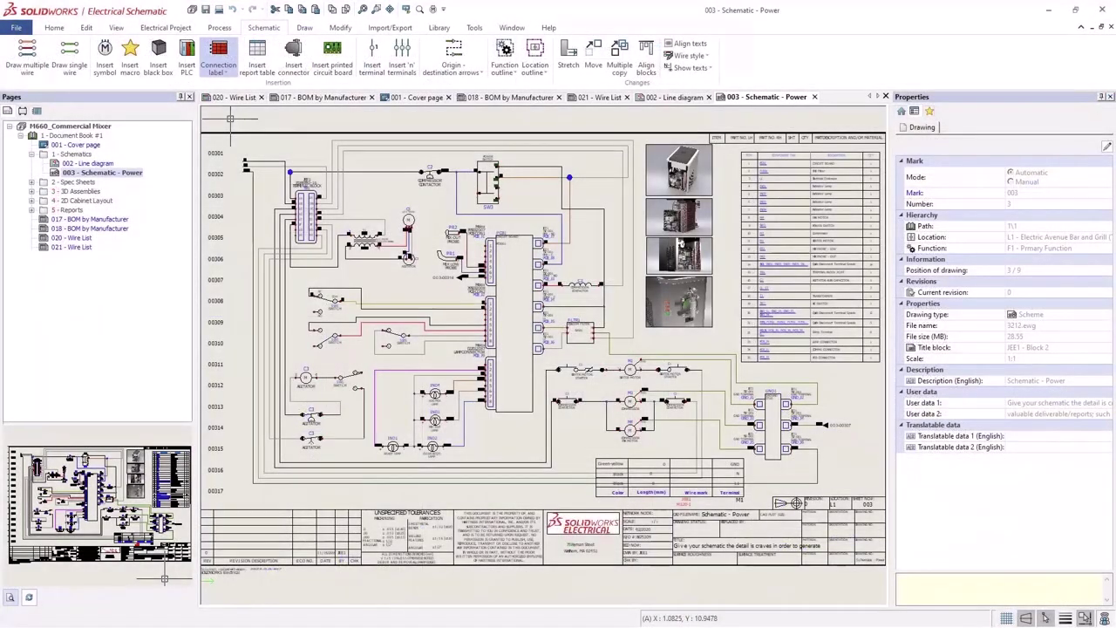
Open pages 017 and 020, then export Document Book #1 to PDF with All drawings
{"action": "double_click", "coordinate": [126, 220]}
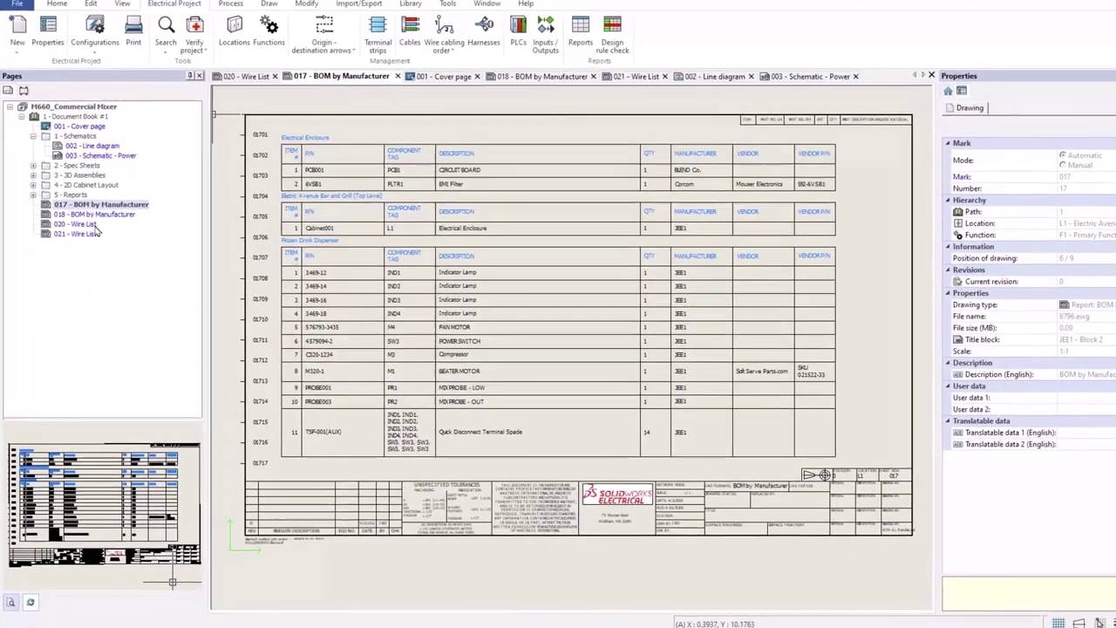
{"action": "double_click", "coordinate": [85, 231]}
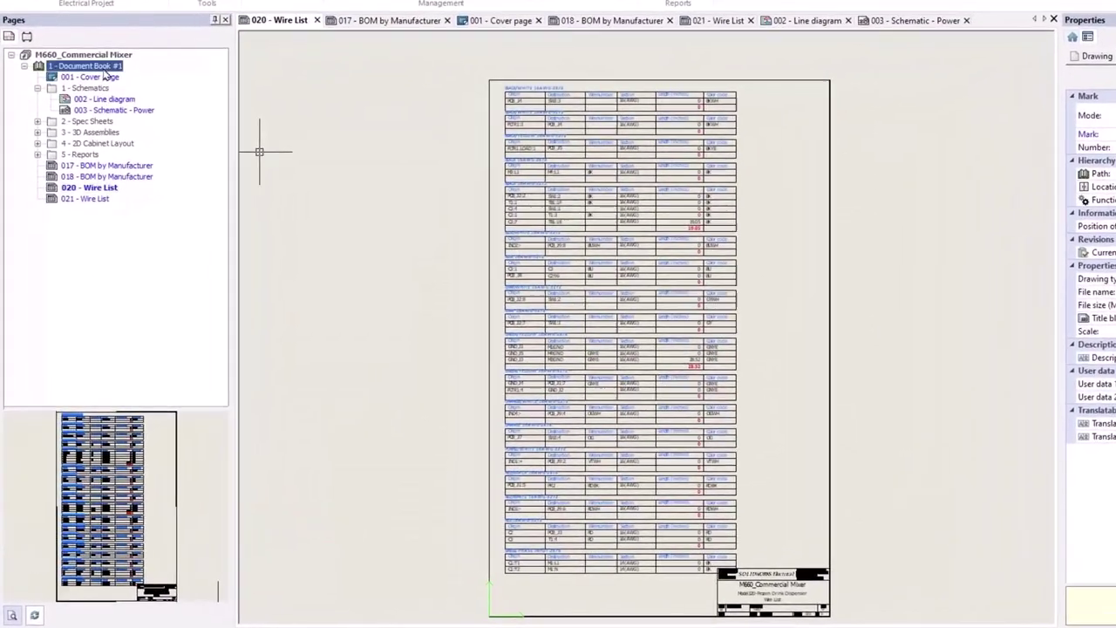
{"action": "right_click", "coordinate": [101, 82]}
{"action": "left_click", "coordinate": [228, 299]}
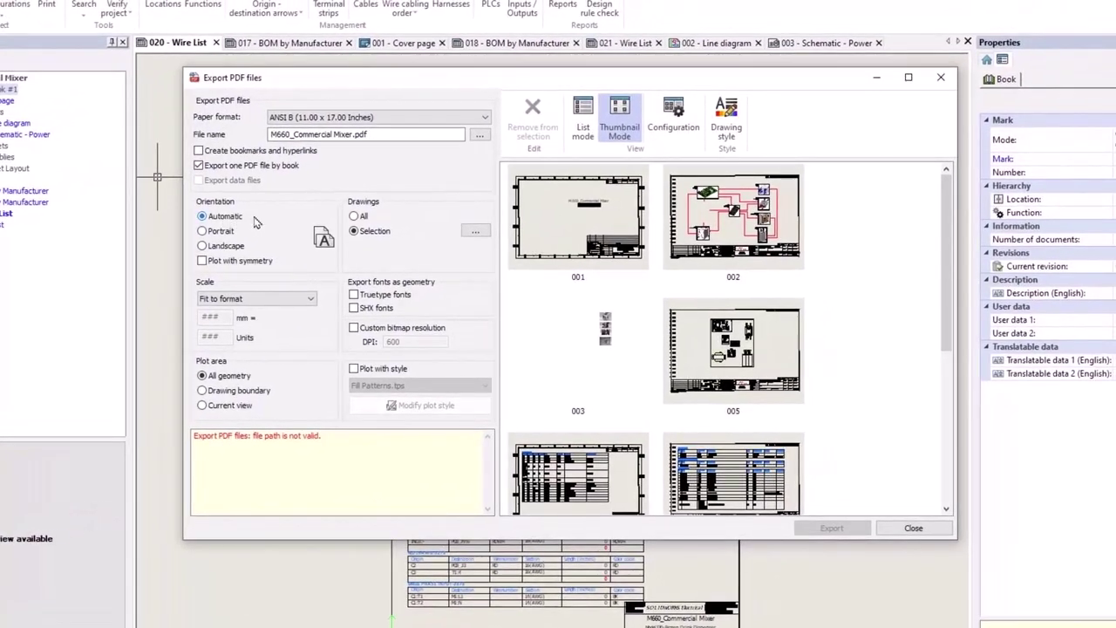
{"action": "left_click", "coordinate": [354, 217]}
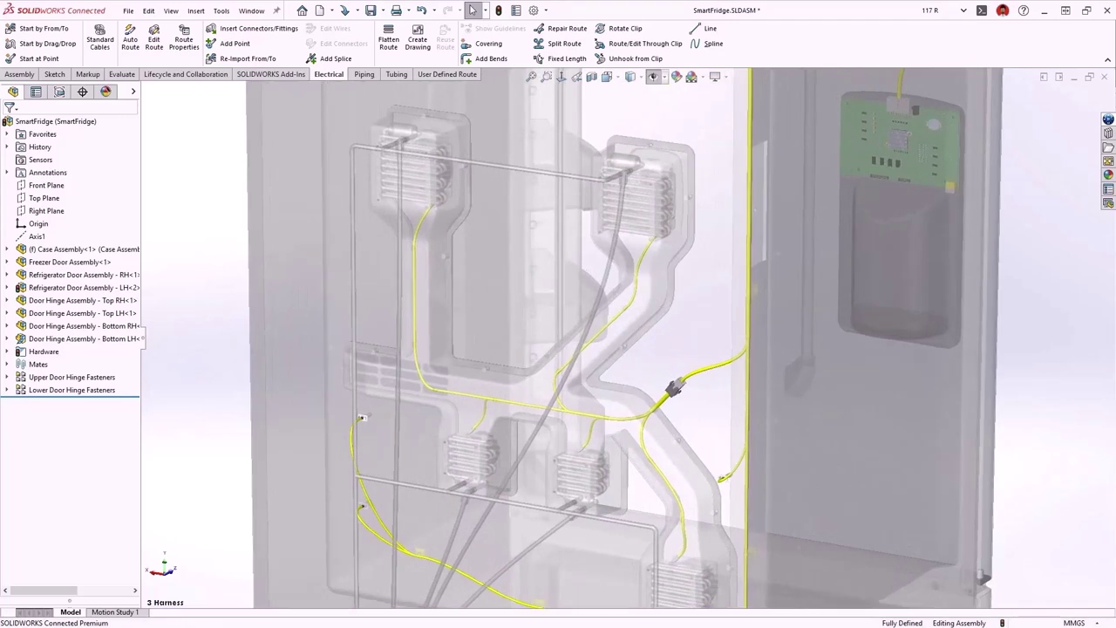
Isolate the Refrigeration Cooling Harness and open its subassembly on its own
{"action": "left_click", "coordinate": [132, 90]}
{"action": "left_click", "coordinate": [146, 197]}
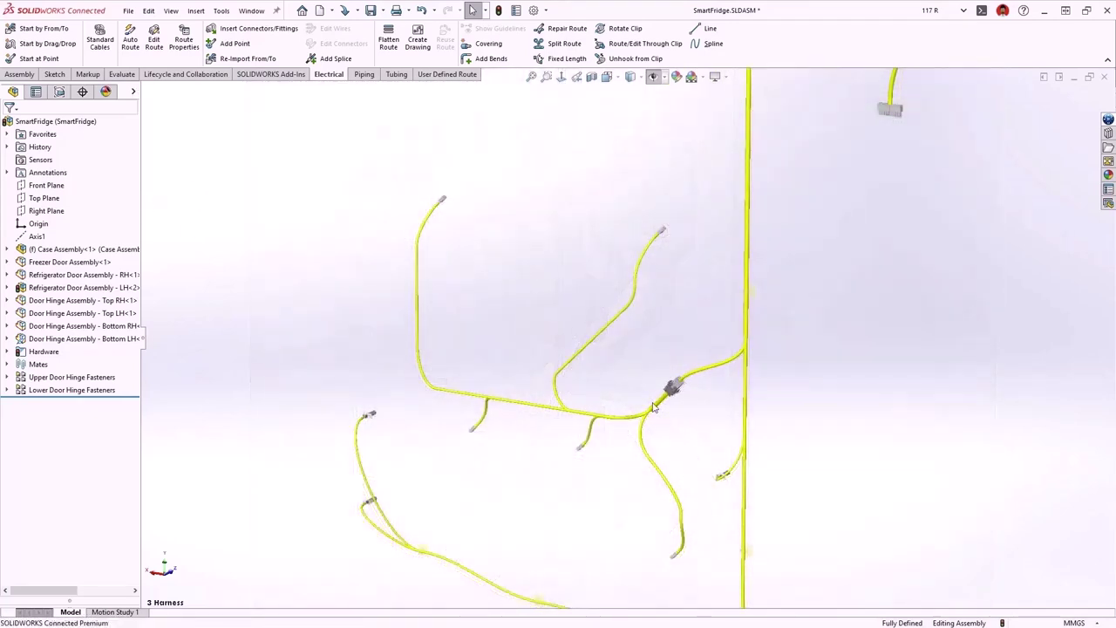
{"action": "left_click", "coordinate": [661, 403]}
{"action": "left_click", "coordinate": [726, 428]}
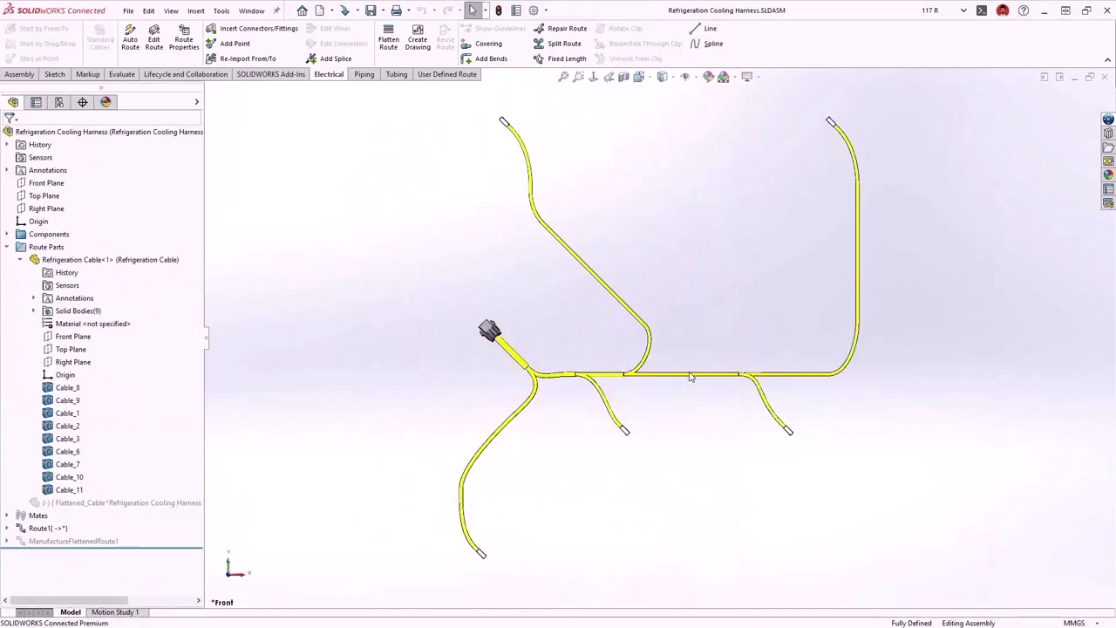
Edit the route and show the cable's electrical attributes and wire cross section
{"action": "left_click", "coordinate": [521, 358]}
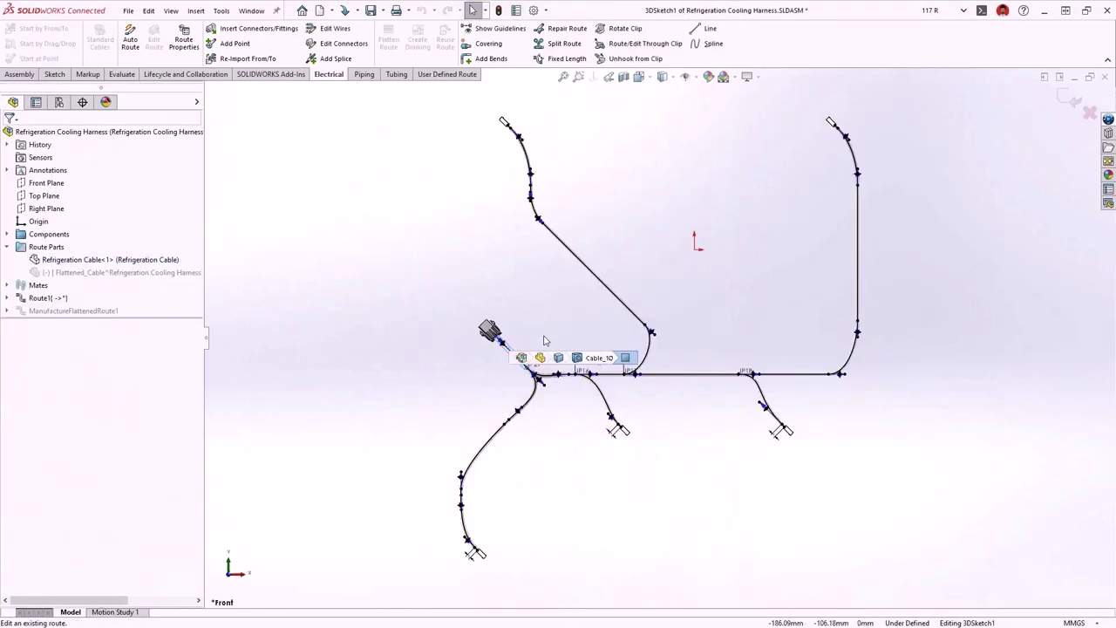
{"action": "right_click", "coordinate": [513, 354]}
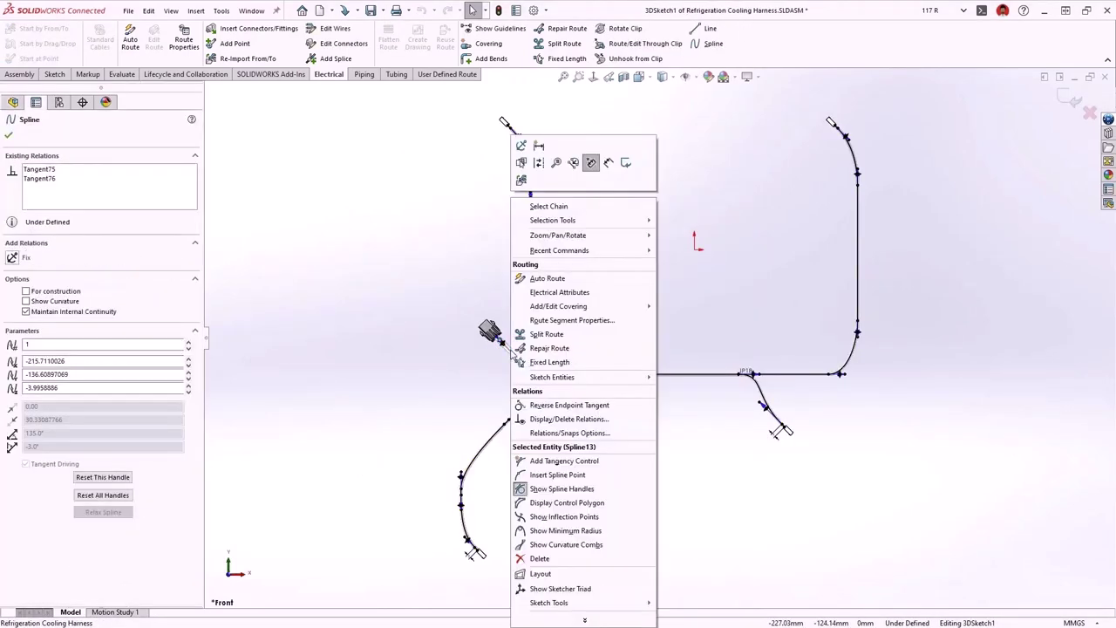
{"action": "left_click", "coordinate": [524, 297]}
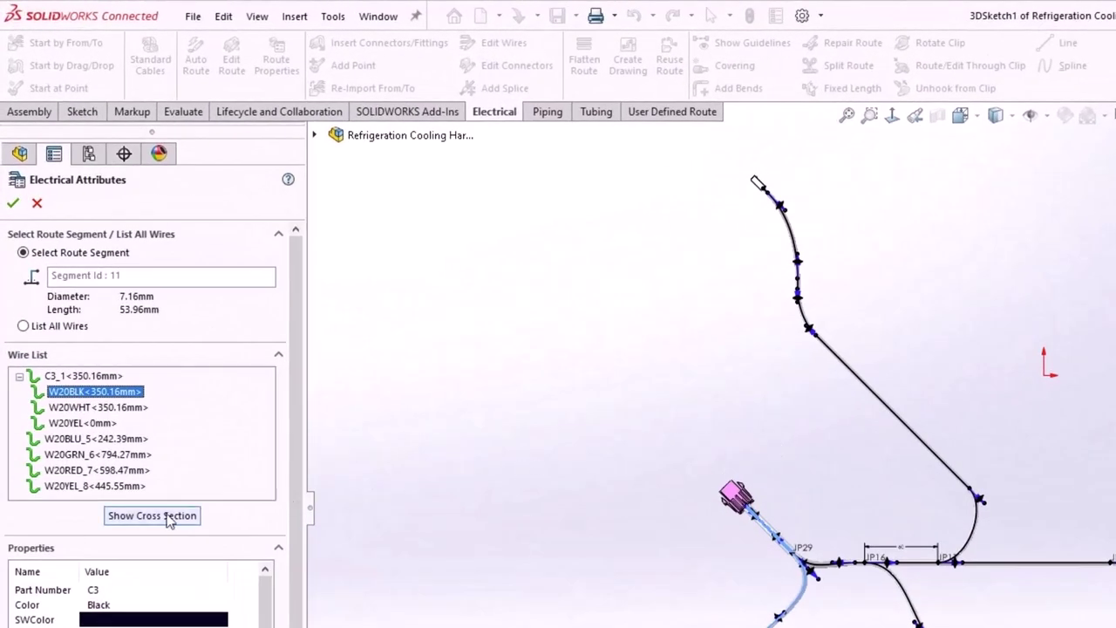
{"action": "left_click", "coordinate": [169, 520]}
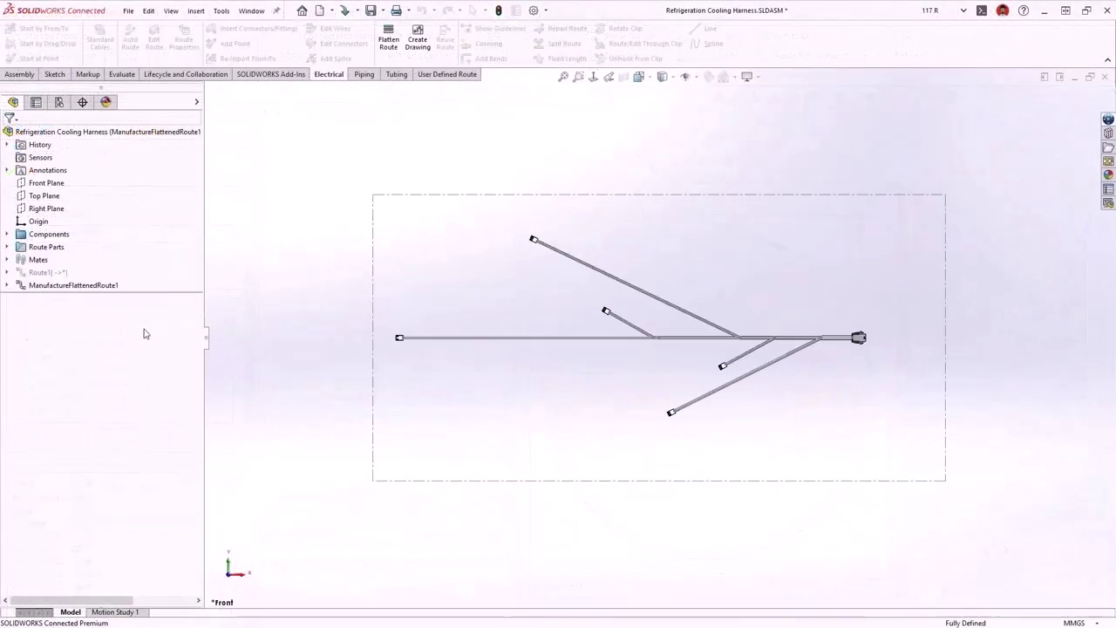
Create the flattened harness drawing and stretch the right balloon stack's vertical line to 7.92in
{"action": "left_click", "coordinate": [419, 44]}
{"action": "left_click", "coordinate": [9, 137]}
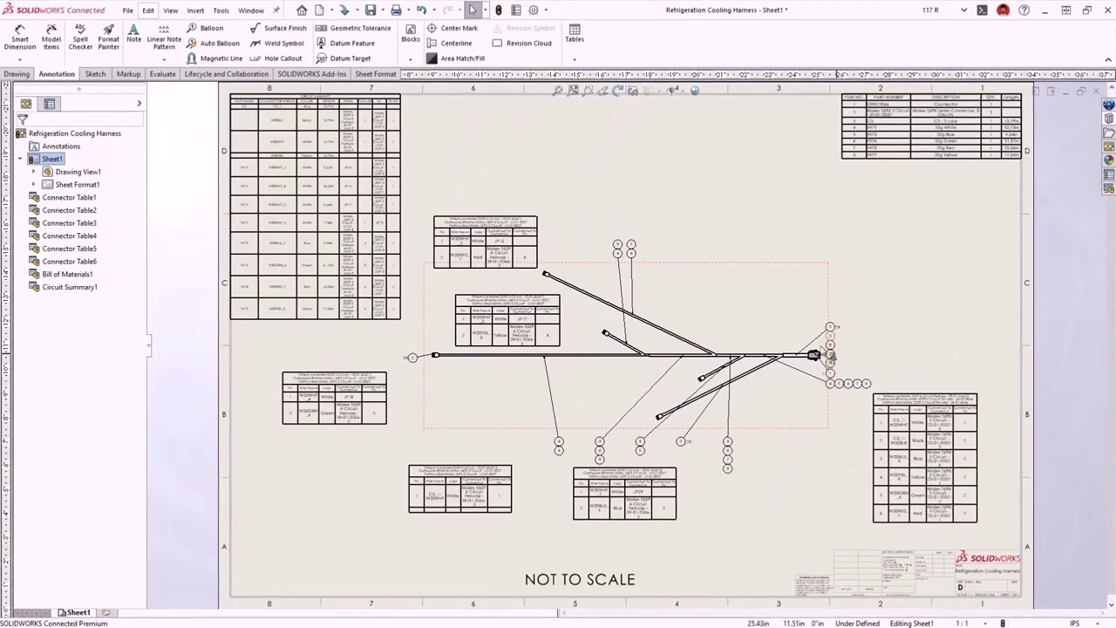
{"action": "left_click", "coordinate": [831, 332]}
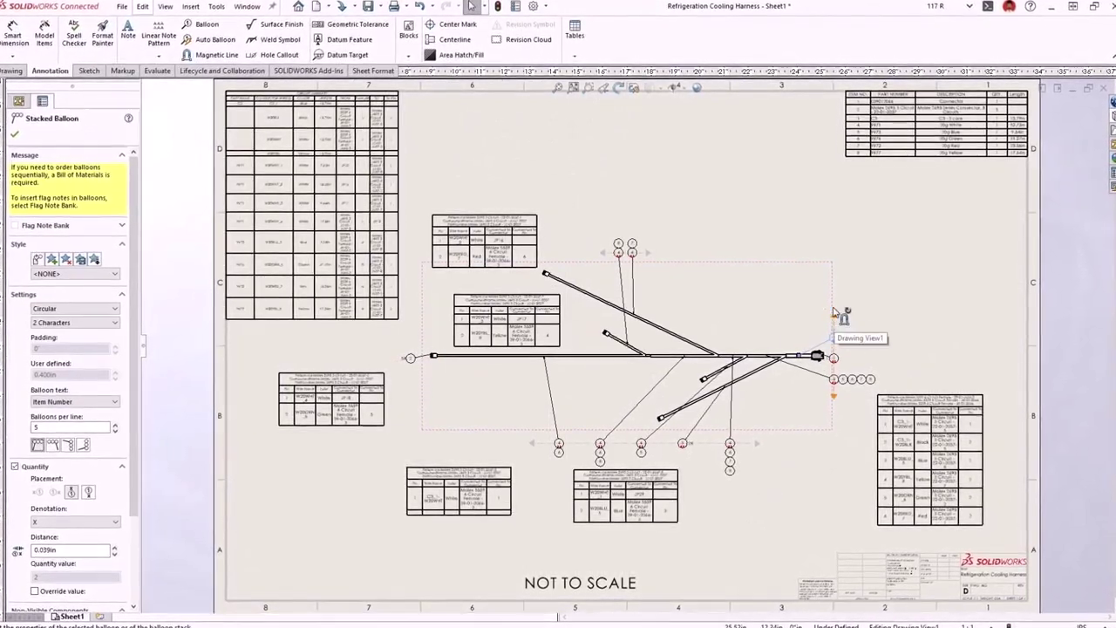
{"action": "left_click_drag", "start_coordinate": [833, 316], "coordinate": [836, 260]}
{"action": "left_click", "coordinate": [844, 364]}
{"action": "left_click_drag", "start_coordinate": [835, 397], "coordinate": [839, 454]}
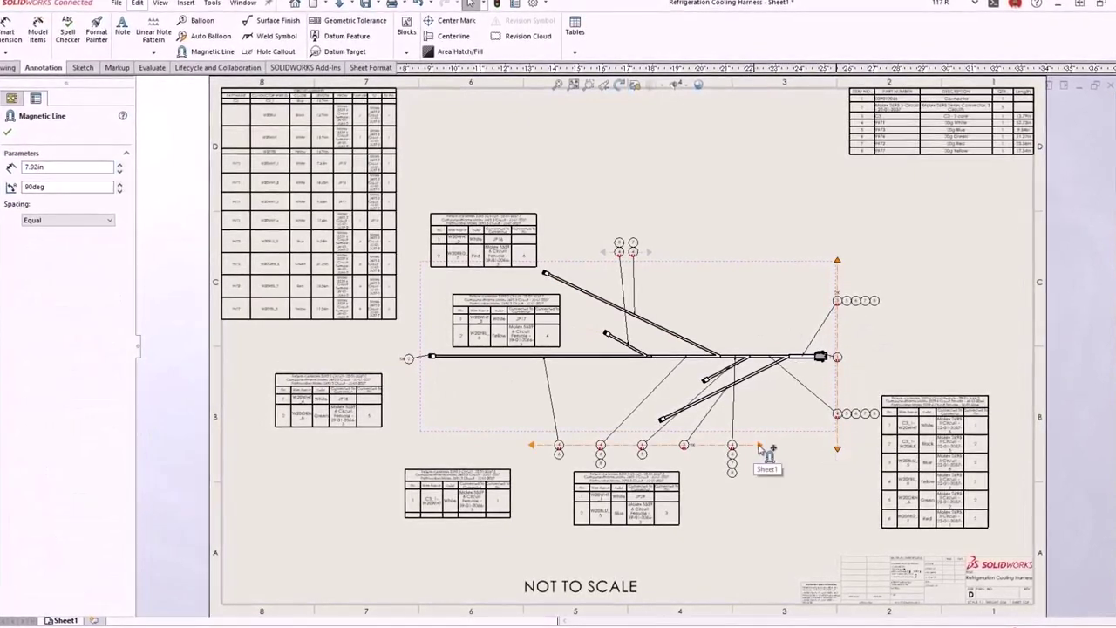
Lengthen the bottom line and top line to 6.28in, then move a flipped balloon stack onto the top line
{"action": "left_click_drag", "start_coordinate": [760, 446], "coordinate": [802, 446]}
{"action": "left_click", "coordinate": [649, 252]}
{"action": "left_click_drag", "start_coordinate": [649, 252], "coordinate": [752, 252]}
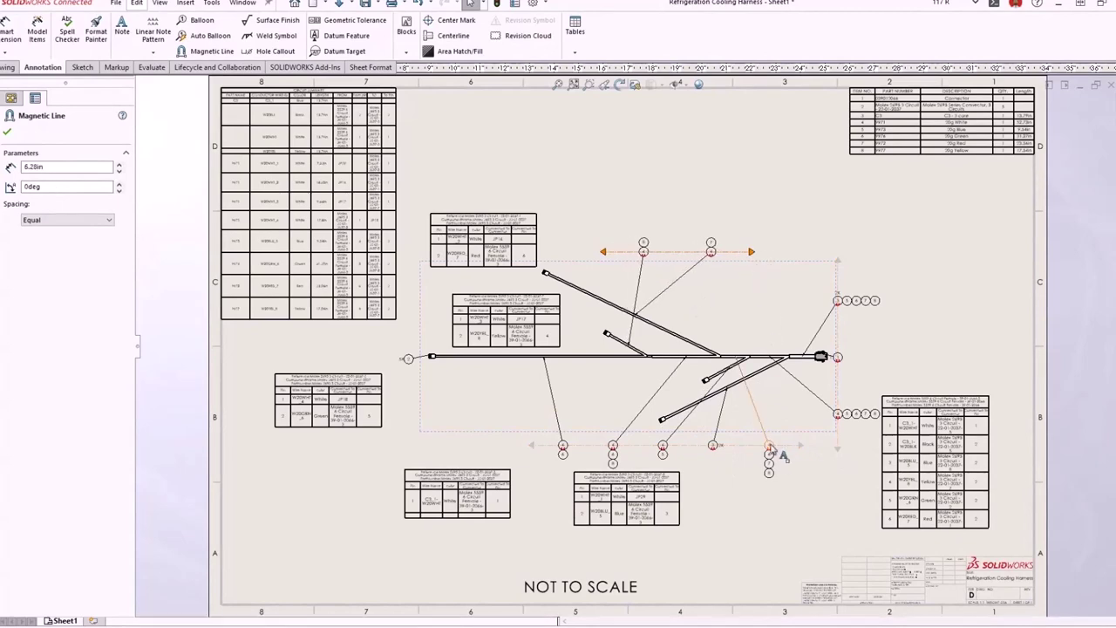
{"action": "left_click_drag", "start_coordinate": [768, 446], "coordinate": [741, 255]}
{"action": "left_click", "coordinate": [77, 448]}
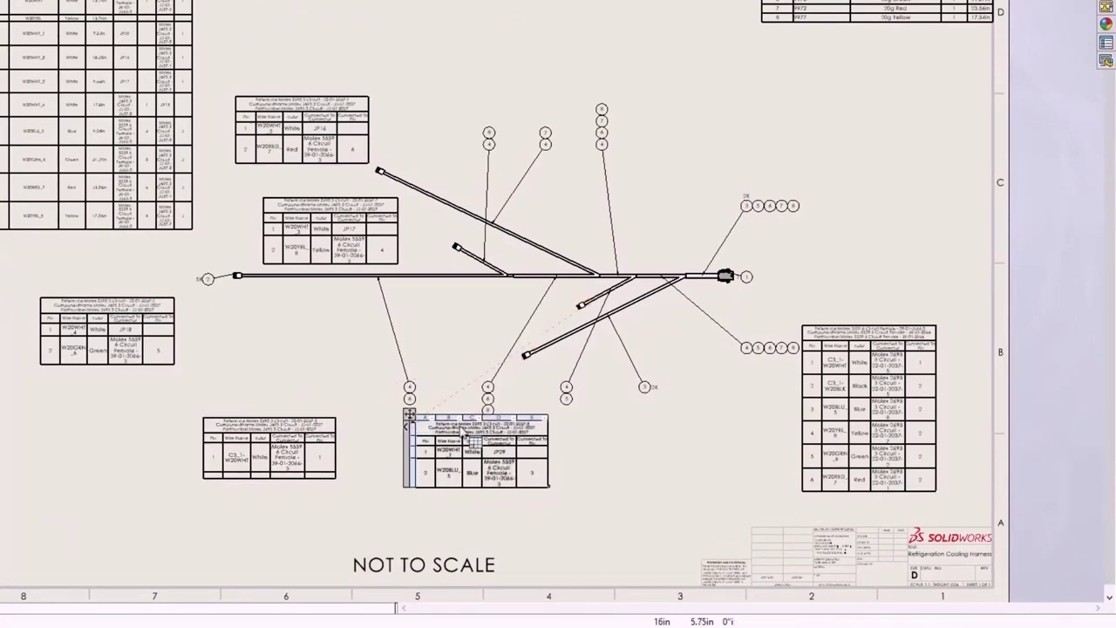
Insert a right-hand OD route-property column in the connector table and apply it to all tables
{"action": "right_click", "coordinate": [526, 418]}
{"action": "mouse_move", "coordinate": [608, 227]}
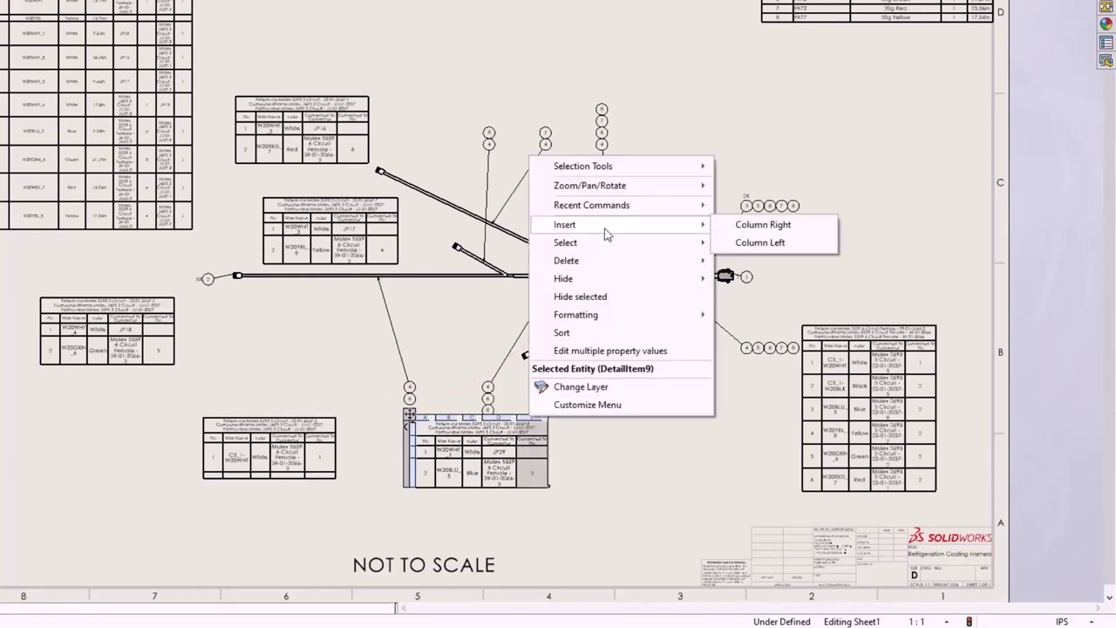
{"action": "left_click", "coordinate": [757, 223]}
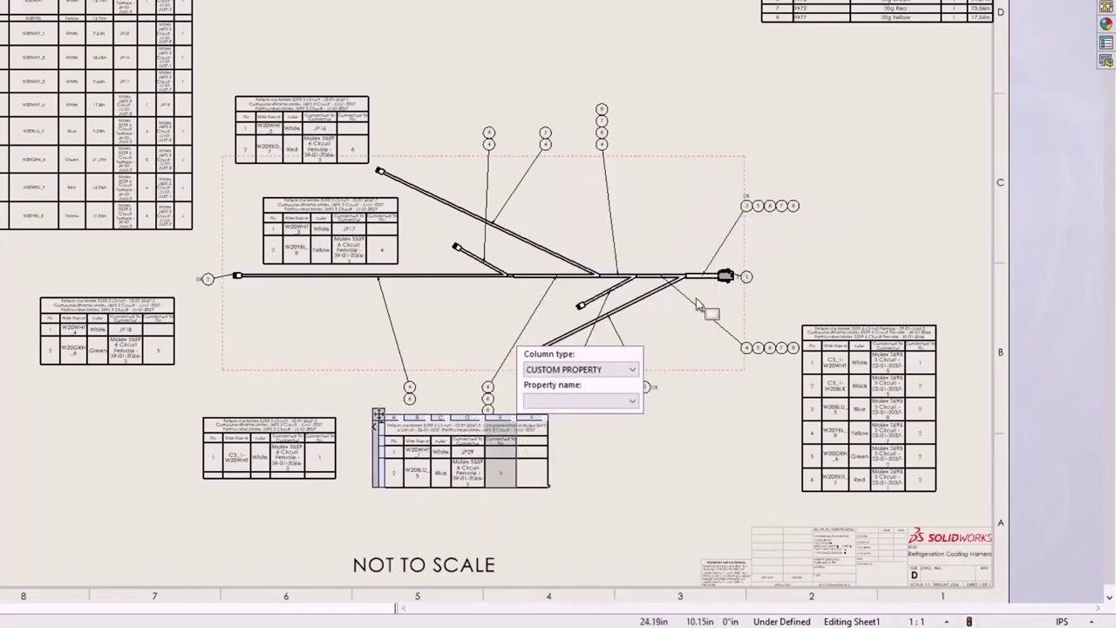
{"action": "left_click", "coordinate": [633, 370]}
{"action": "left_click", "coordinate": [628, 455]}
{"action": "left_click", "coordinate": [631, 400]}
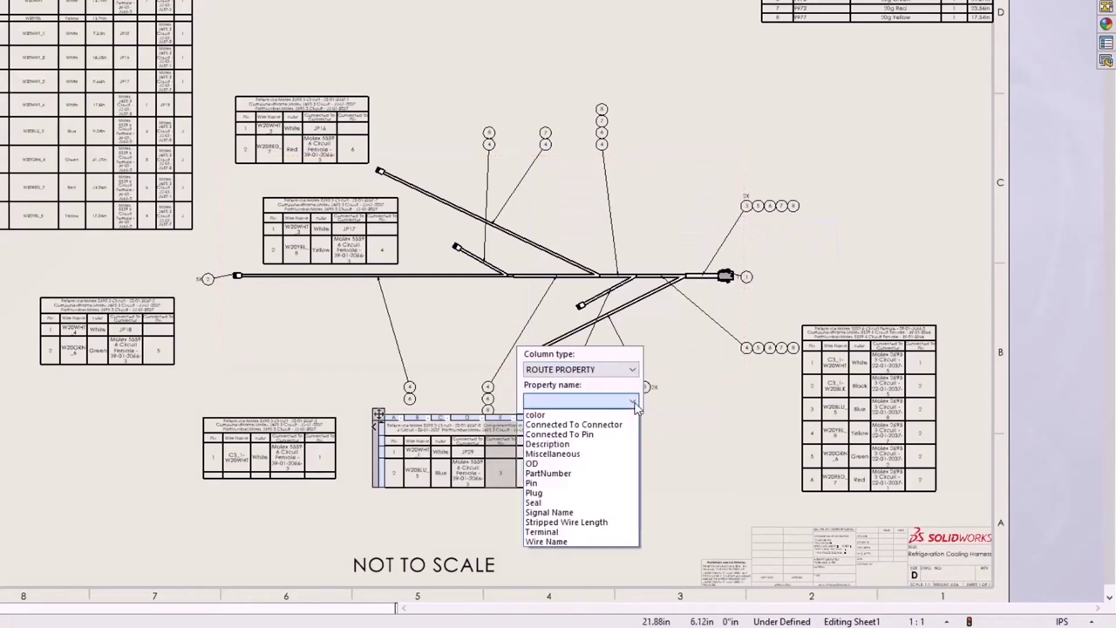
{"action": "left_click", "coordinate": [575, 460]}
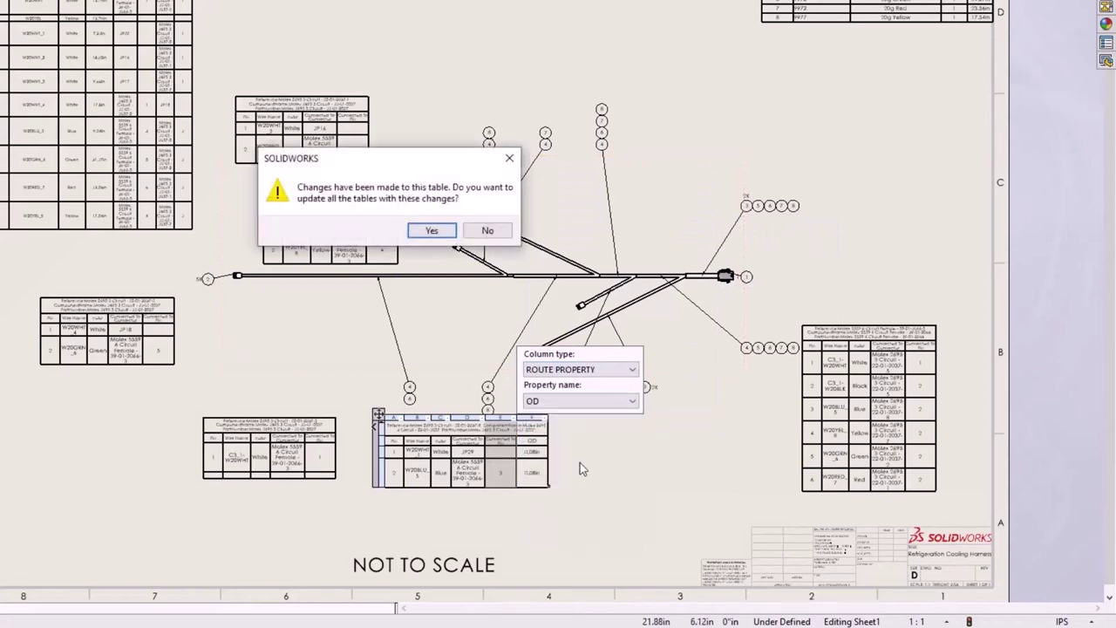
{"action": "left_click", "coordinate": [441, 232]}
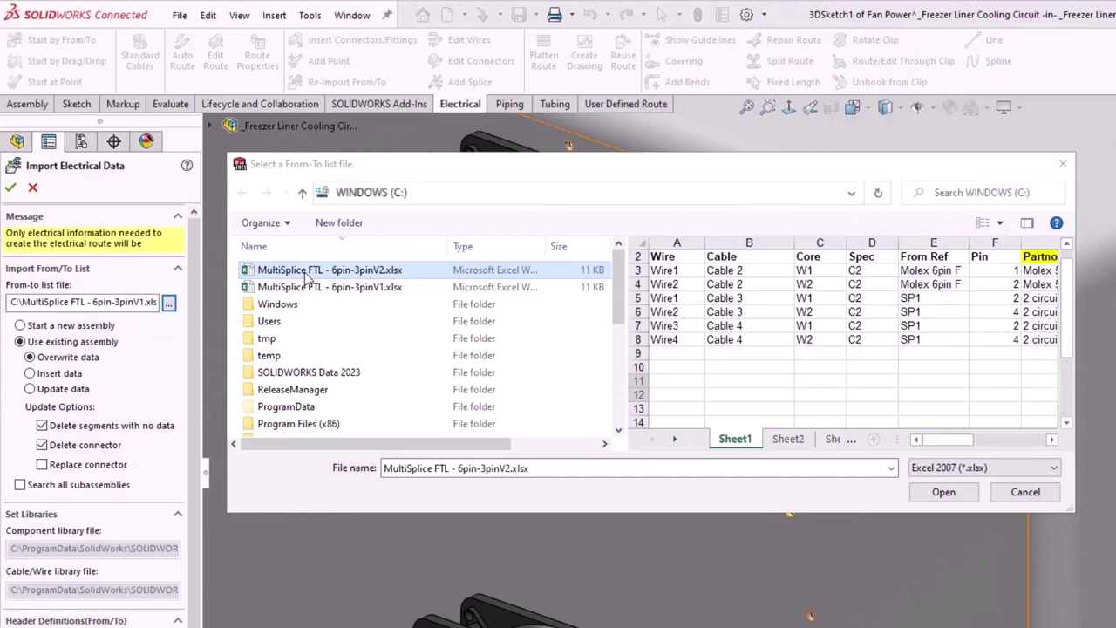
Import the MultiSplice FTL - 6pin-3pinV2.xlsx from-to list and insert the missing components
{"action": "double_click", "coordinate": [305, 276]}
{"action": "left_click", "coordinate": [11, 187]}
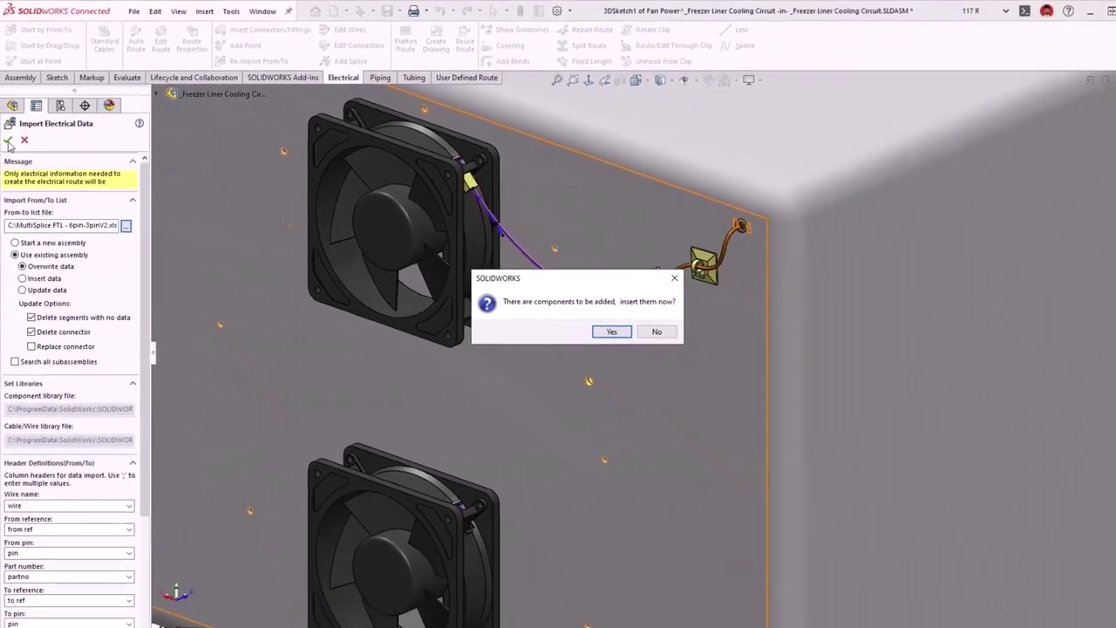
{"action": "key", "text": "Return"}
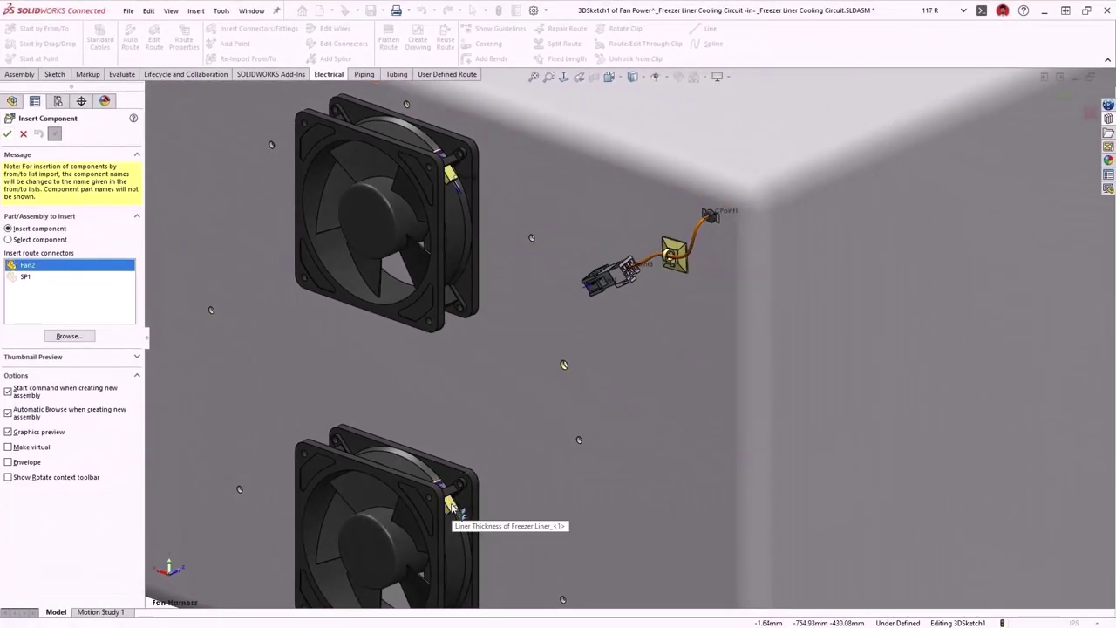
Place the Fan2 connector on the lower fan and the SP1 splice on the wall
{"action": "left_click", "coordinate": [450, 506]}
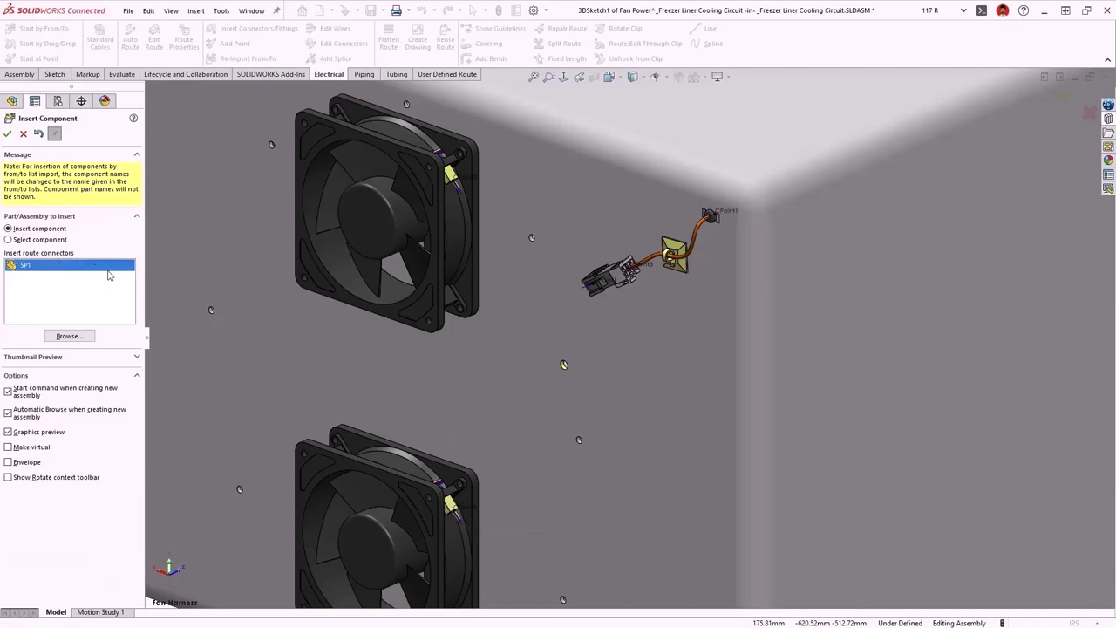
{"action": "left_click", "coordinate": [564, 367]}
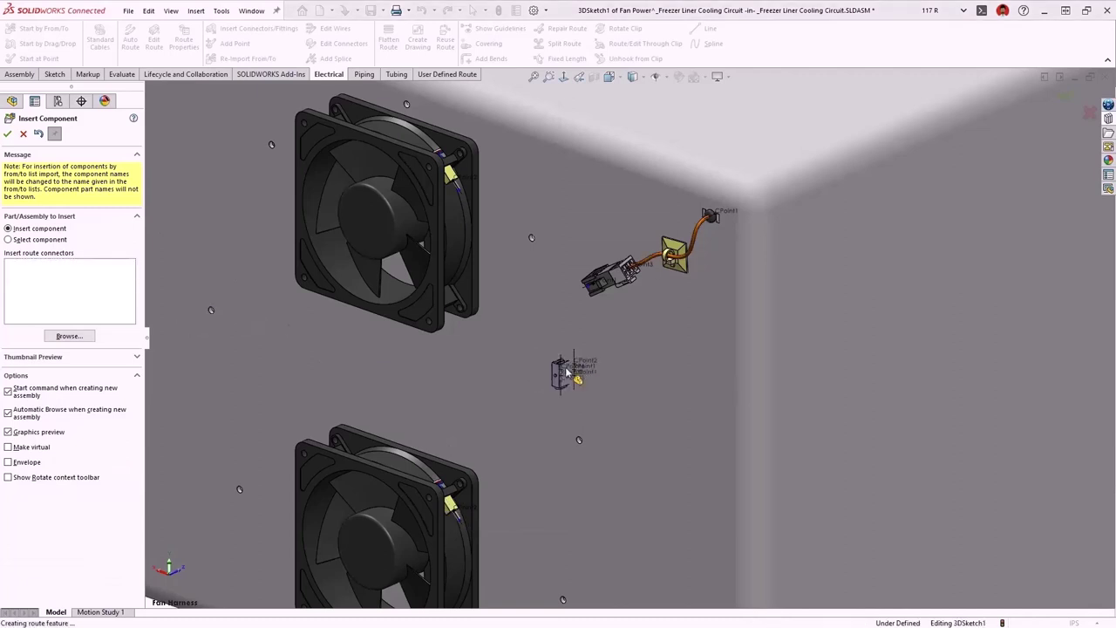
{"action": "left_click", "coordinate": [579, 317]}
Switch Auto Route to Guidelines and merge the fan guidelines into a route
{"action": "left_click", "coordinate": [8, 261]}
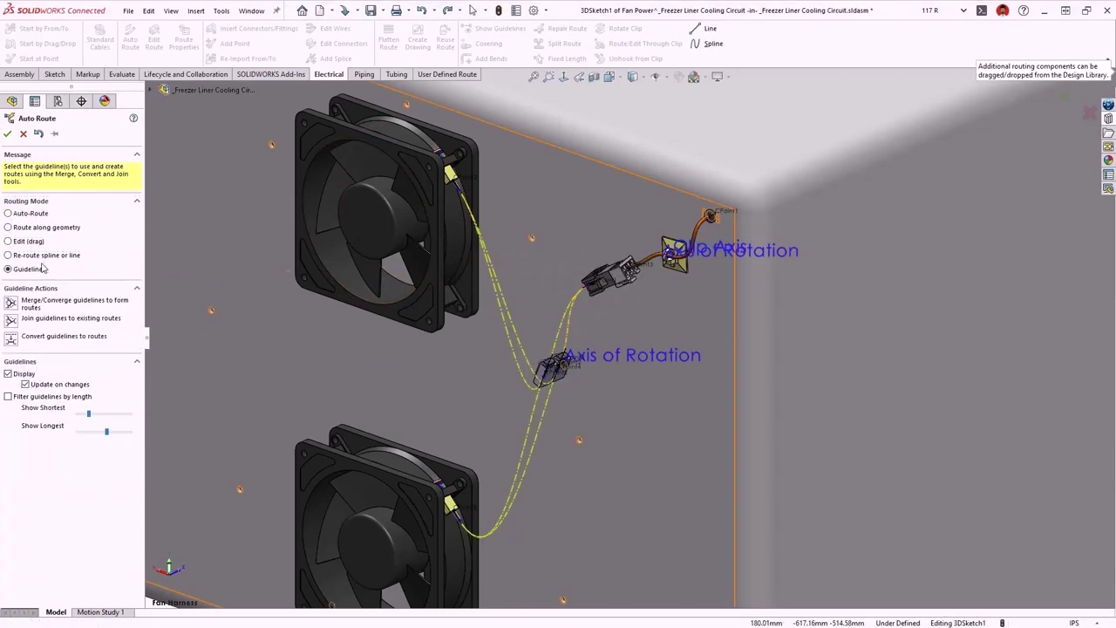
{"action": "left_click", "coordinate": [95, 307]}
{"action": "left_click", "coordinate": [511, 335]}
{"action": "key", "text": "Return"}
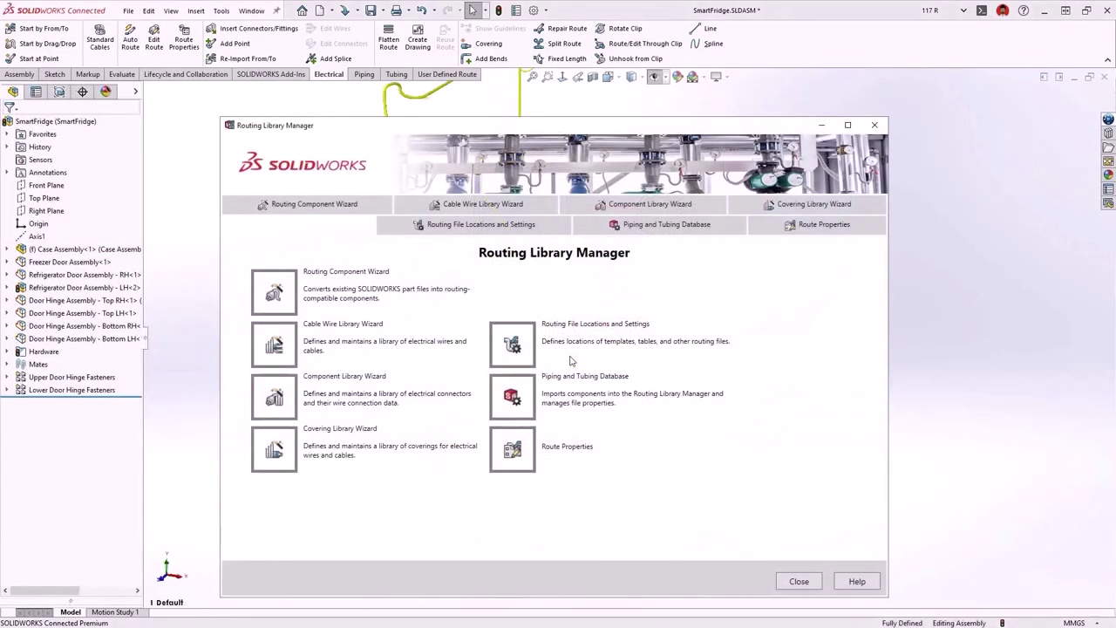
Batch save routing library parts to 3DEXPERIENCE using the Routing Library bookmark
{"action": "left_click", "coordinate": [529, 358]}
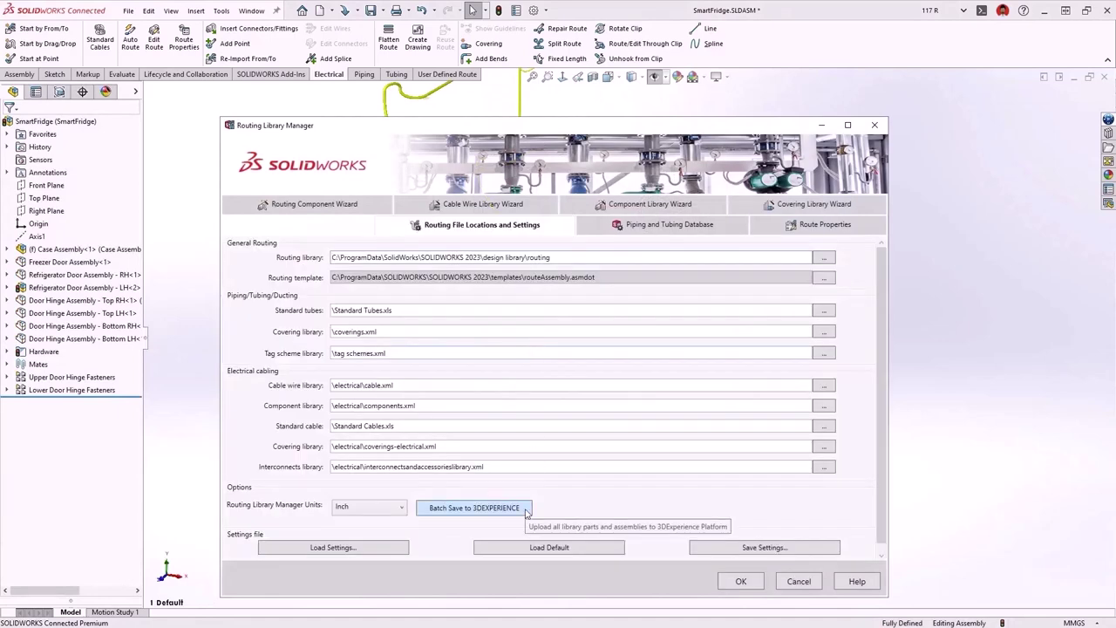
{"action": "left_click", "coordinate": [475, 507]}
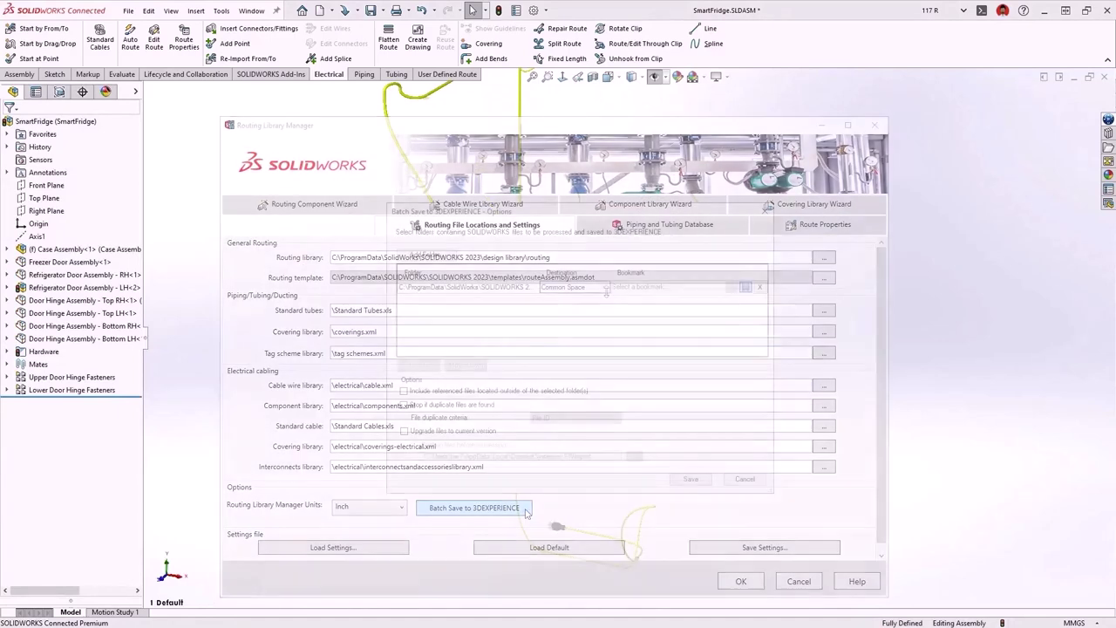
{"action": "left_click", "coordinate": [745, 288]}
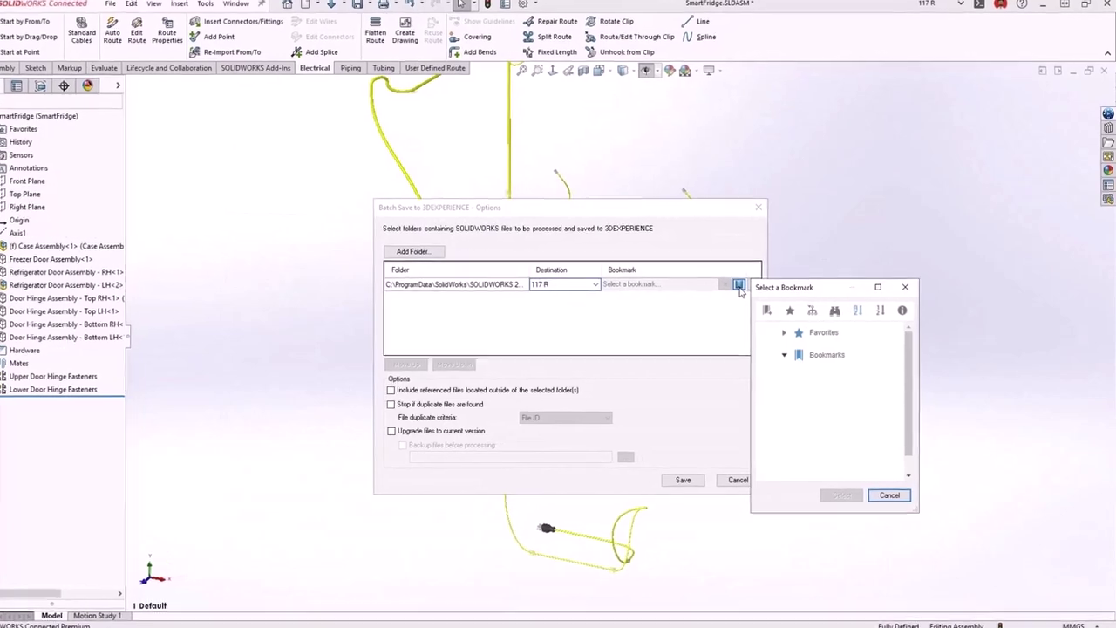
{"action": "left_click", "coordinate": [783, 332]}
{"action": "left_click", "coordinate": [825, 354]}
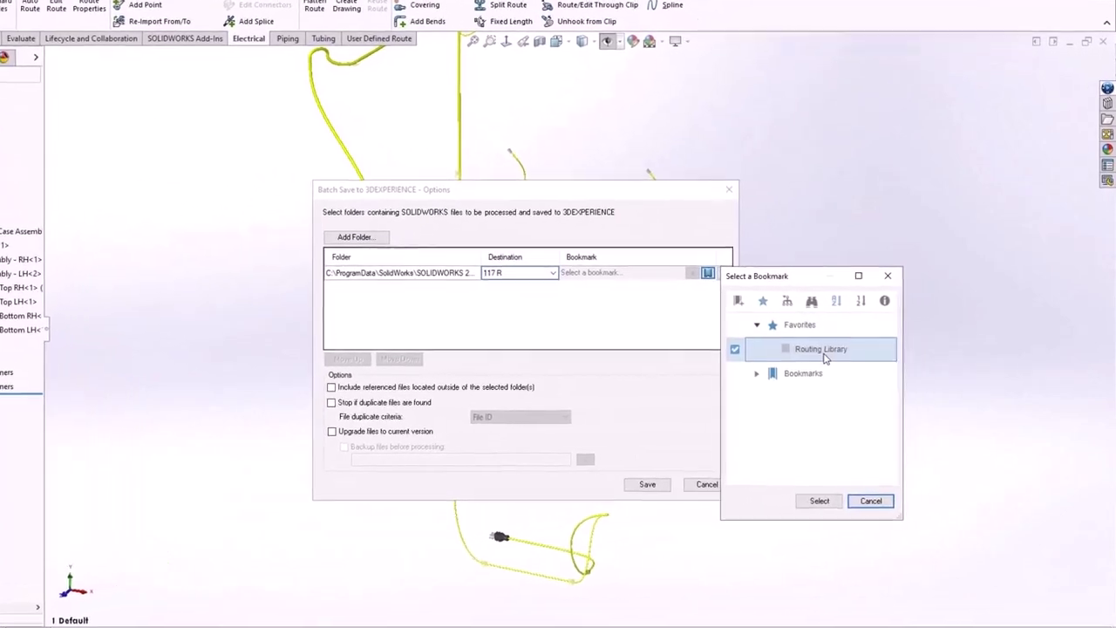
{"action": "left_click", "coordinate": [811, 504]}
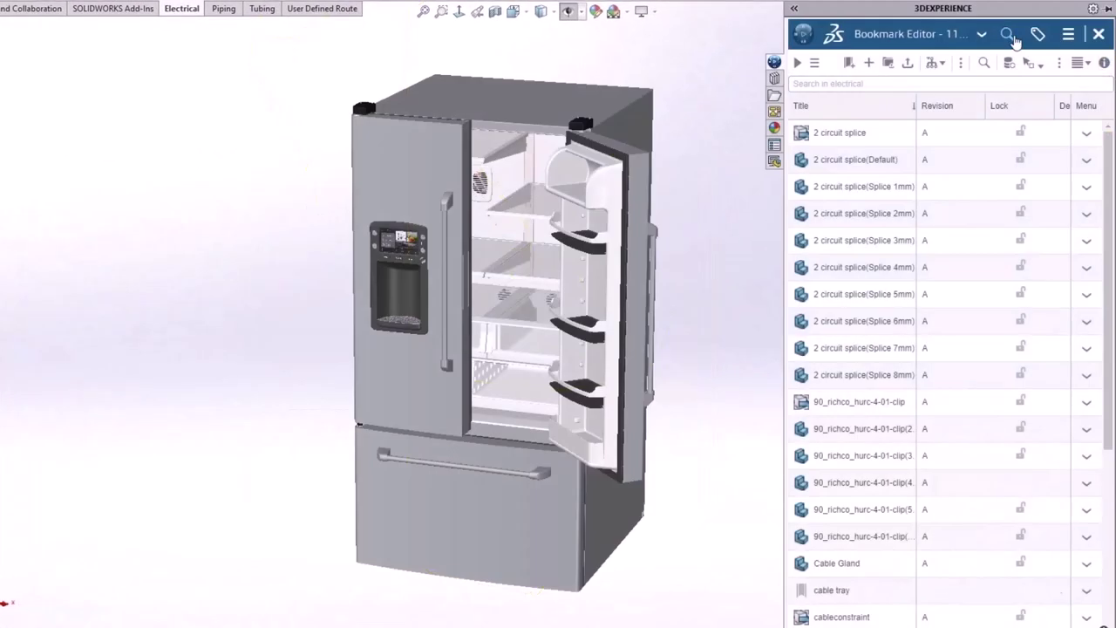
Search the platform for 'molex' and open the Molex 5557 20p male result
{"action": "left_click", "coordinate": [1007, 33]}
{"action": "type", "text": "molex"}
{"action": "key", "text": "Return"}
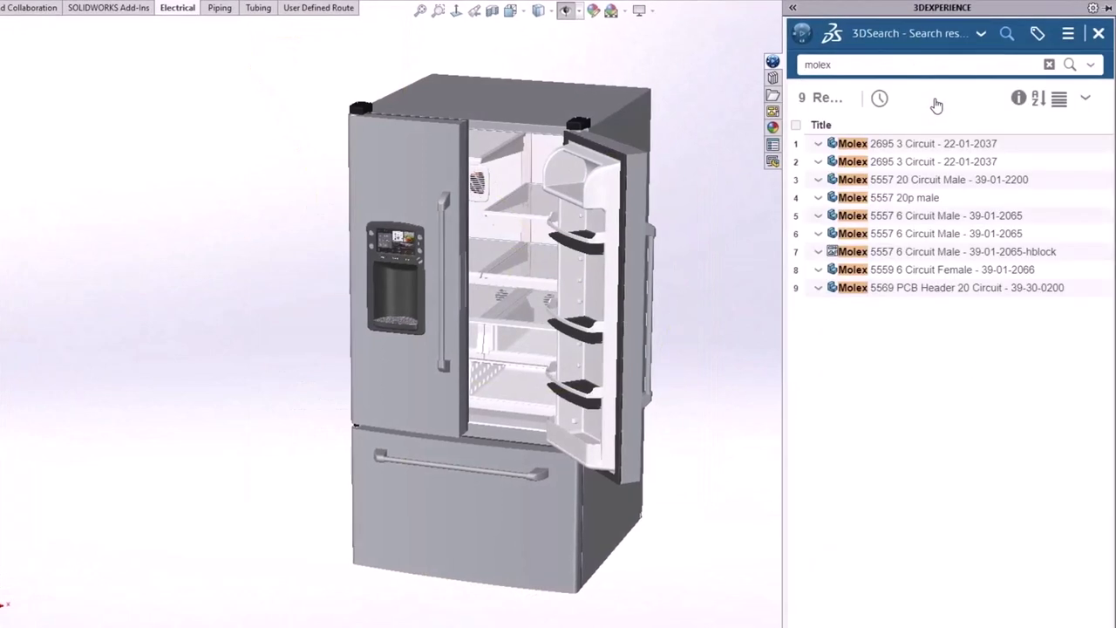
{"action": "left_click", "coordinate": [903, 198]}
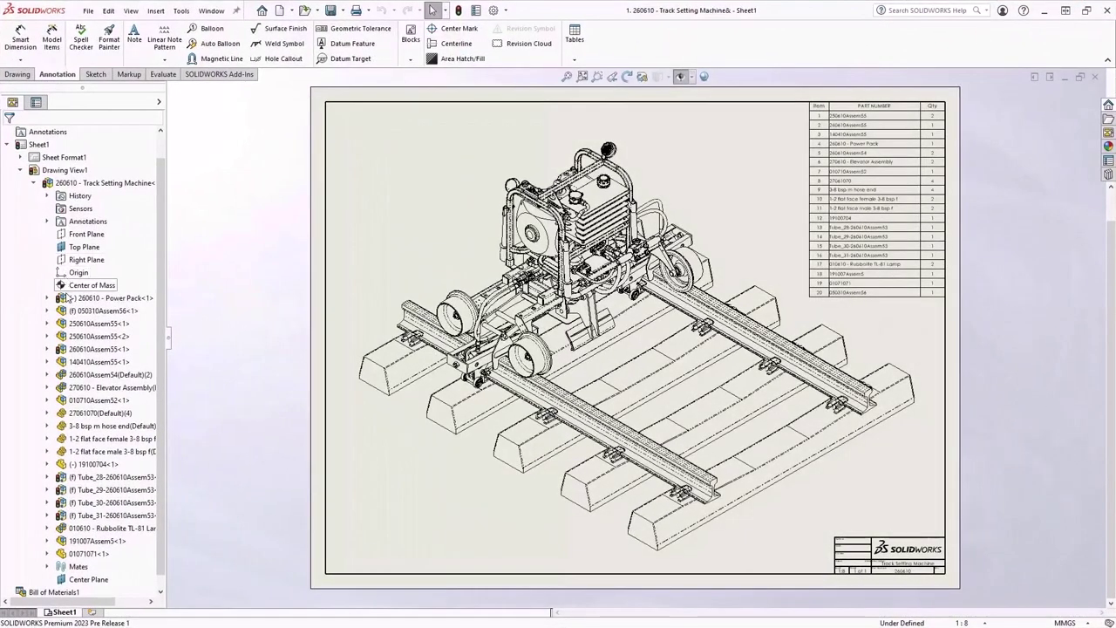
Open the Power Pack, Power Pack Frame and 29061051 frame weldment drawings
{"action": "left_click", "coordinate": [66, 297]}
{"action": "right_click", "coordinate": [66, 298]}
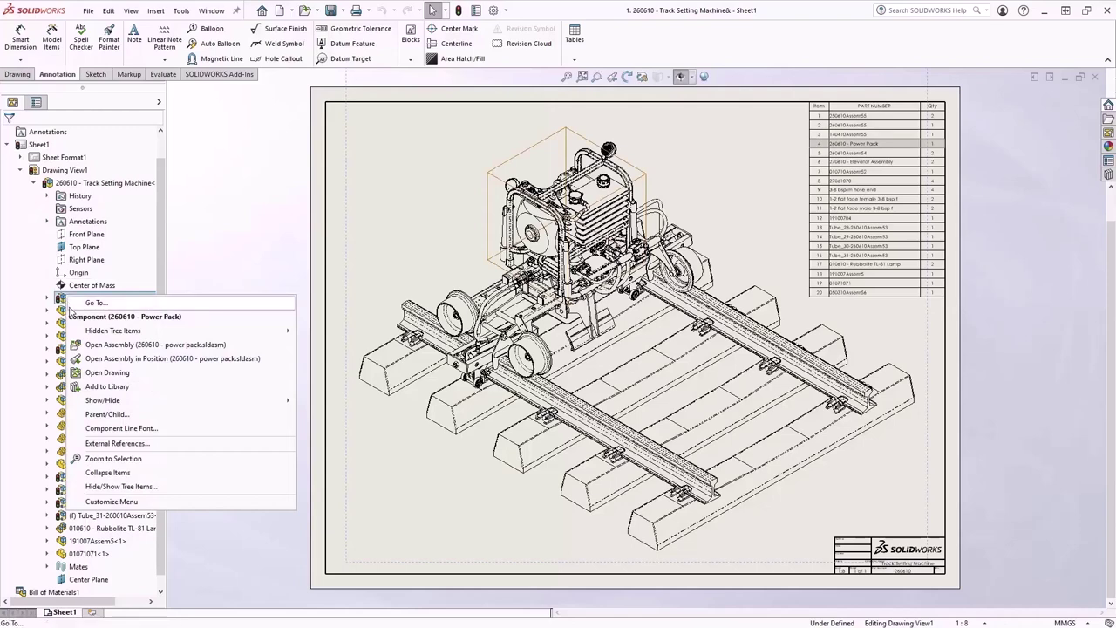
{"action": "left_click", "coordinate": [80, 373]}
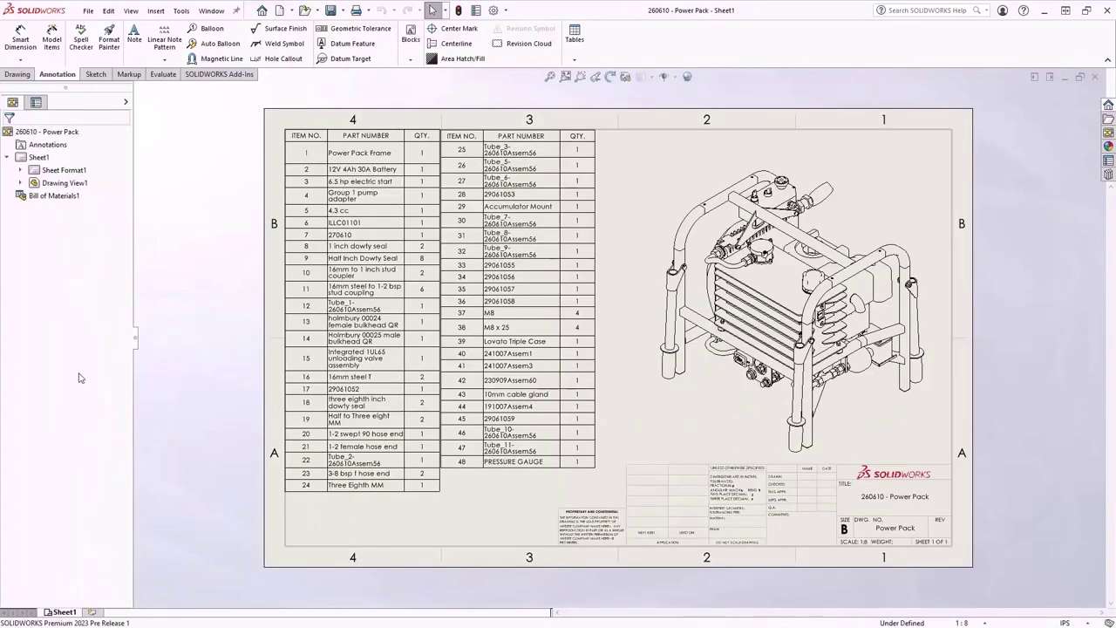
{"action": "left_click", "coordinate": [349, 157]}
{"action": "right_click", "coordinate": [349, 157]}
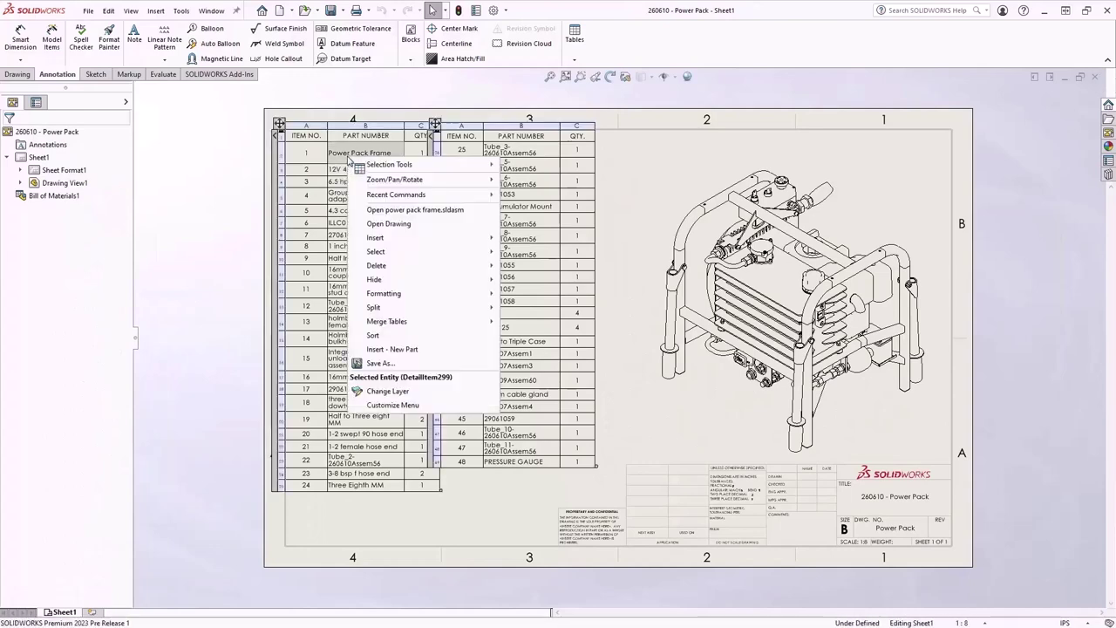
{"action": "left_click", "coordinate": [389, 223]}
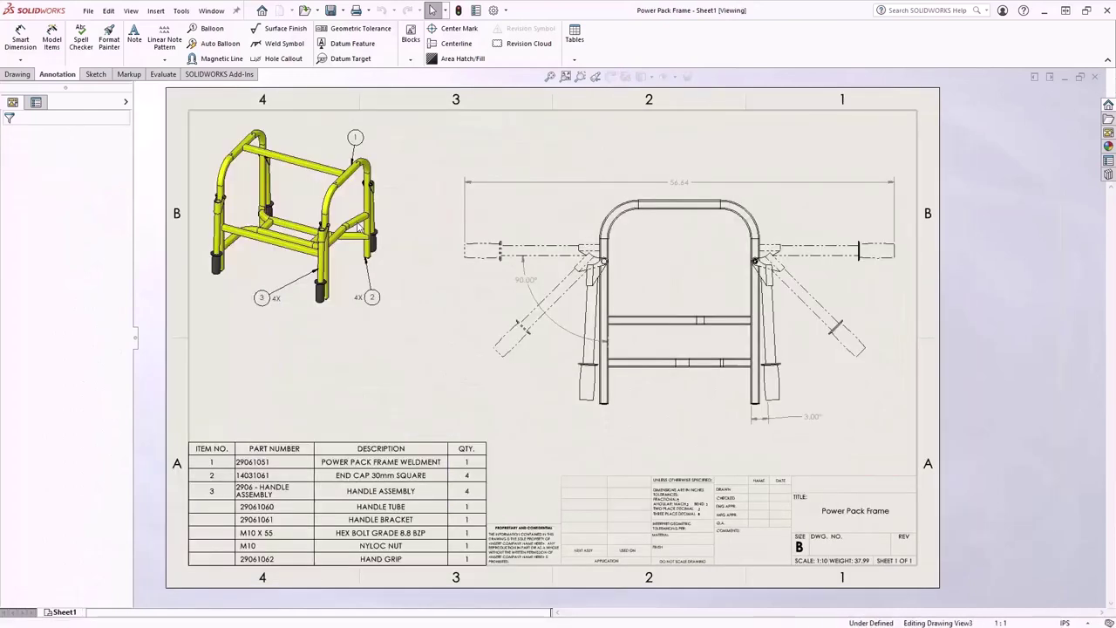
{"action": "left_click", "coordinate": [348, 180]}
{"action": "left_click", "coordinate": [423, 137]}
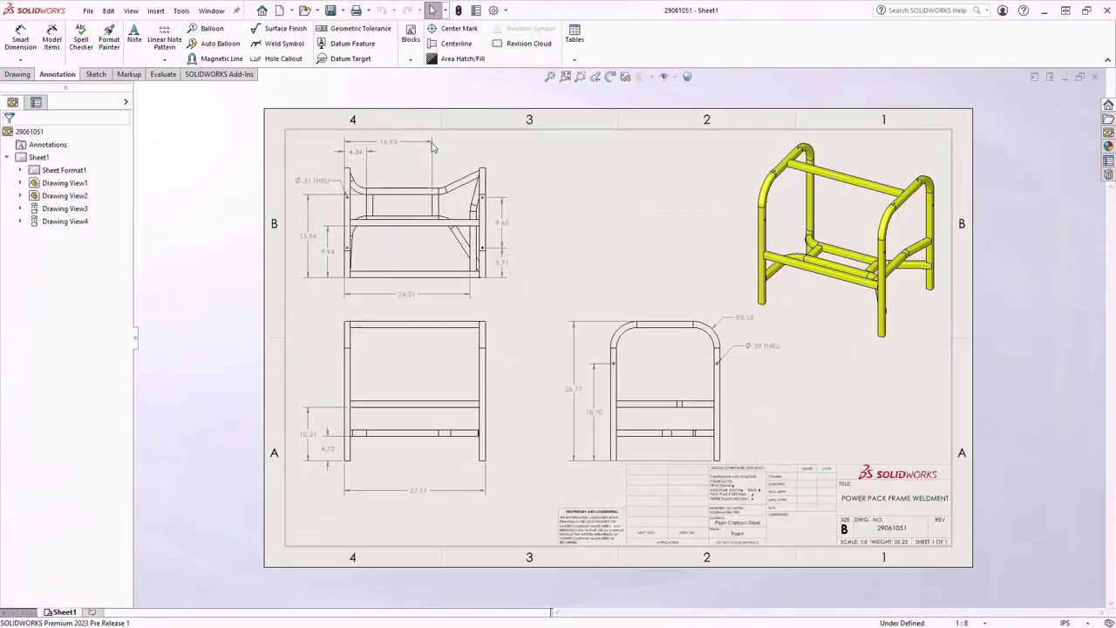
Tile the four drawings horizontally, then close all of them without saving
{"action": "left_click", "coordinate": [211, 11]}
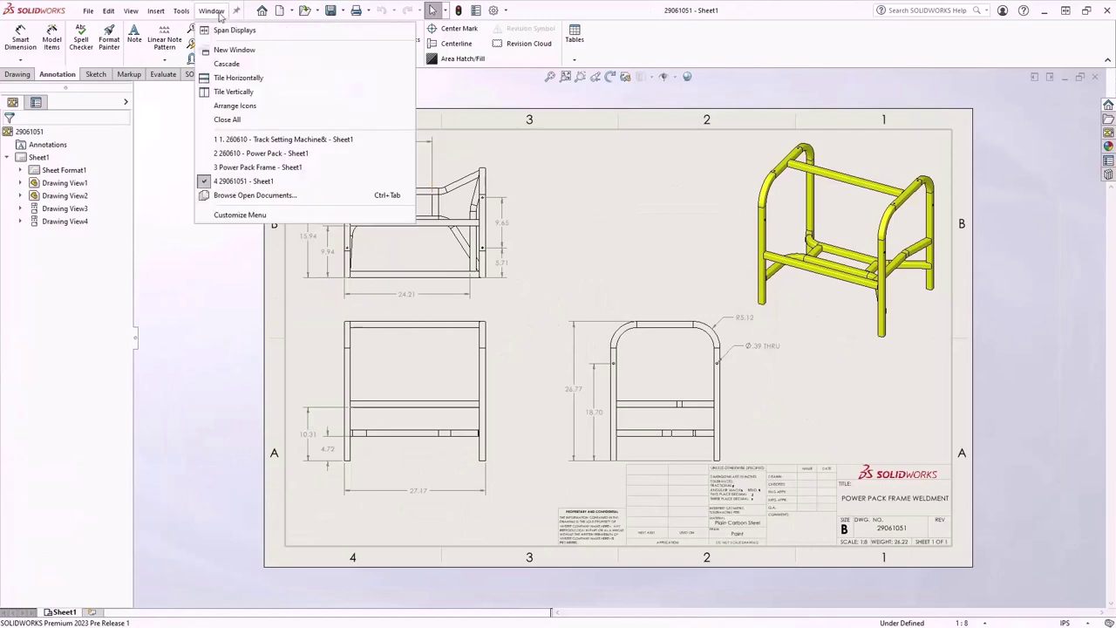
{"action": "left_click", "coordinate": [238, 77]}
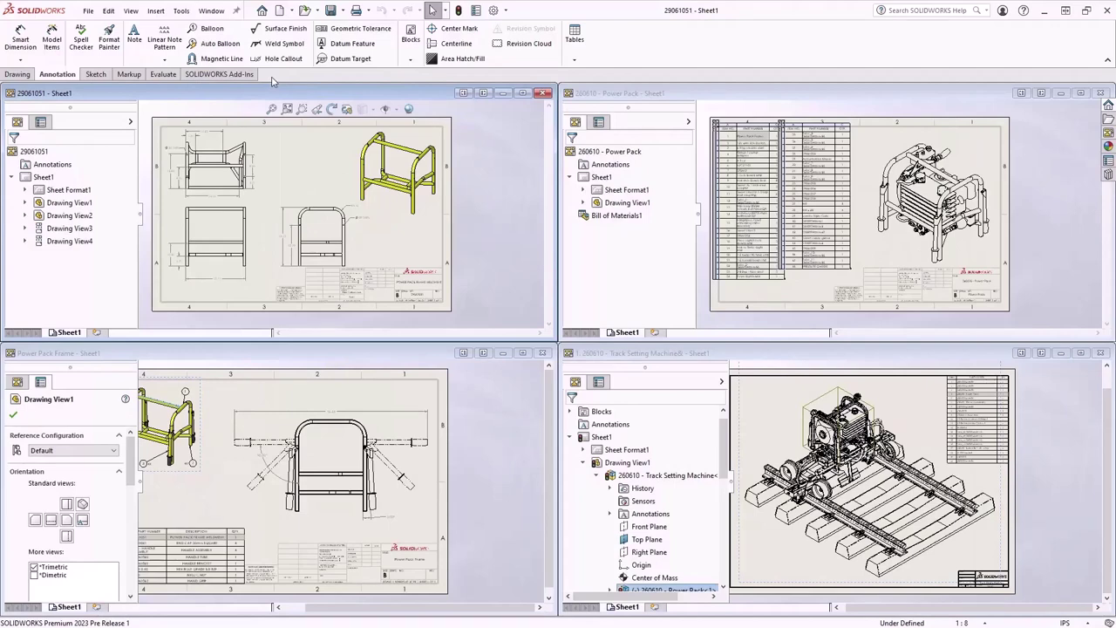
{"action": "left_click", "coordinate": [211, 10]}
{"action": "left_click", "coordinate": [251, 124]}
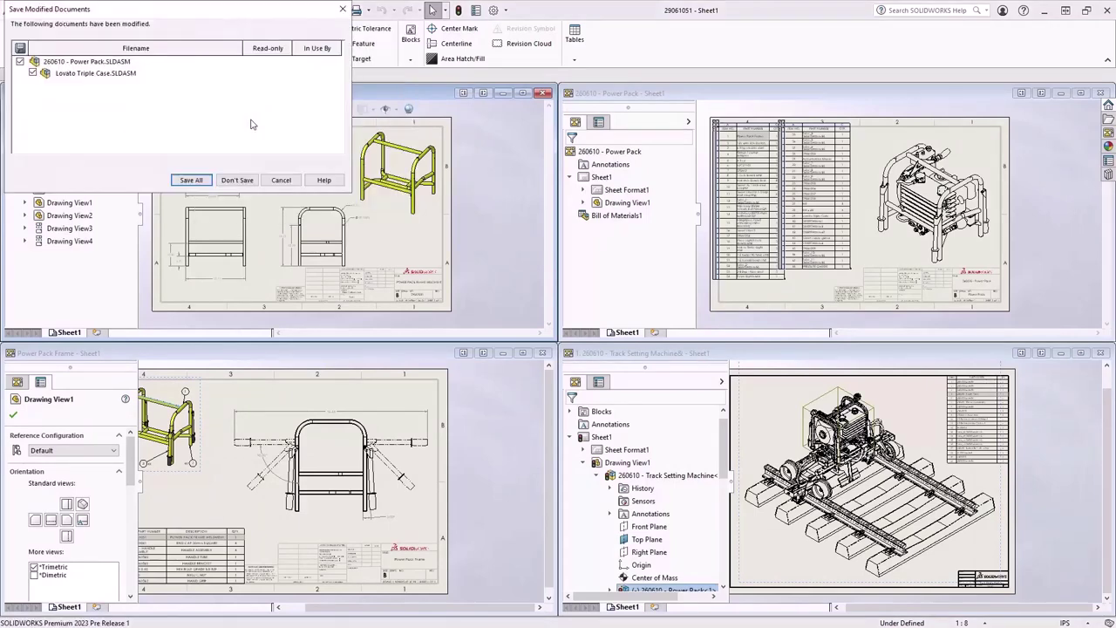
{"action": "left_click", "coordinate": [238, 180]}
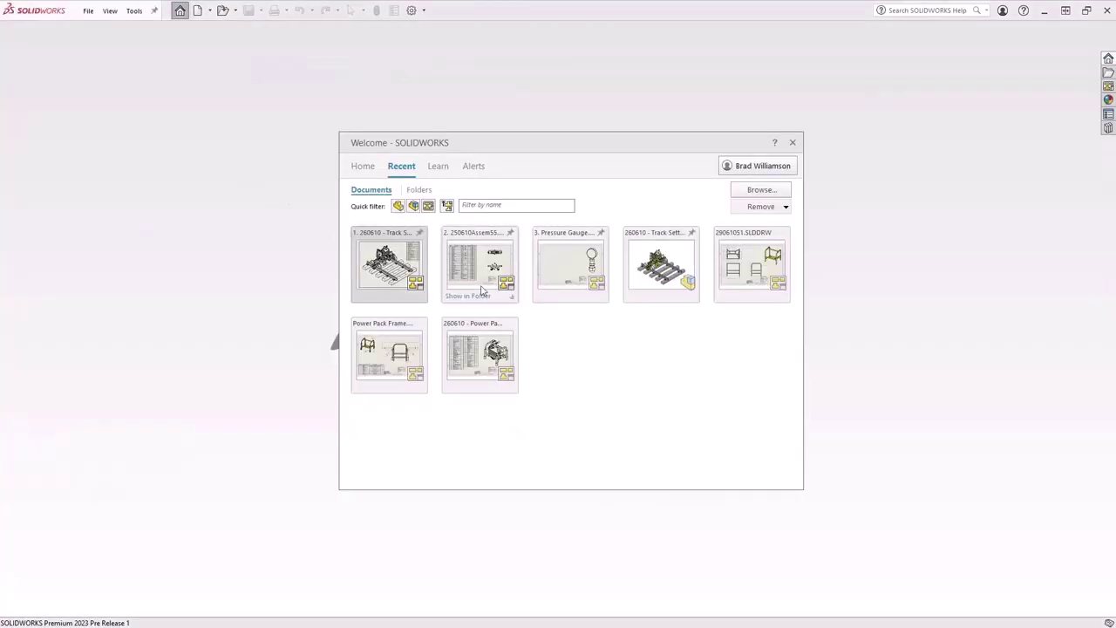
Open the 250610Assem55 drawing and zoom into the bottom rows of the BOM
{"action": "mouse_move", "coordinate": [482, 291]}
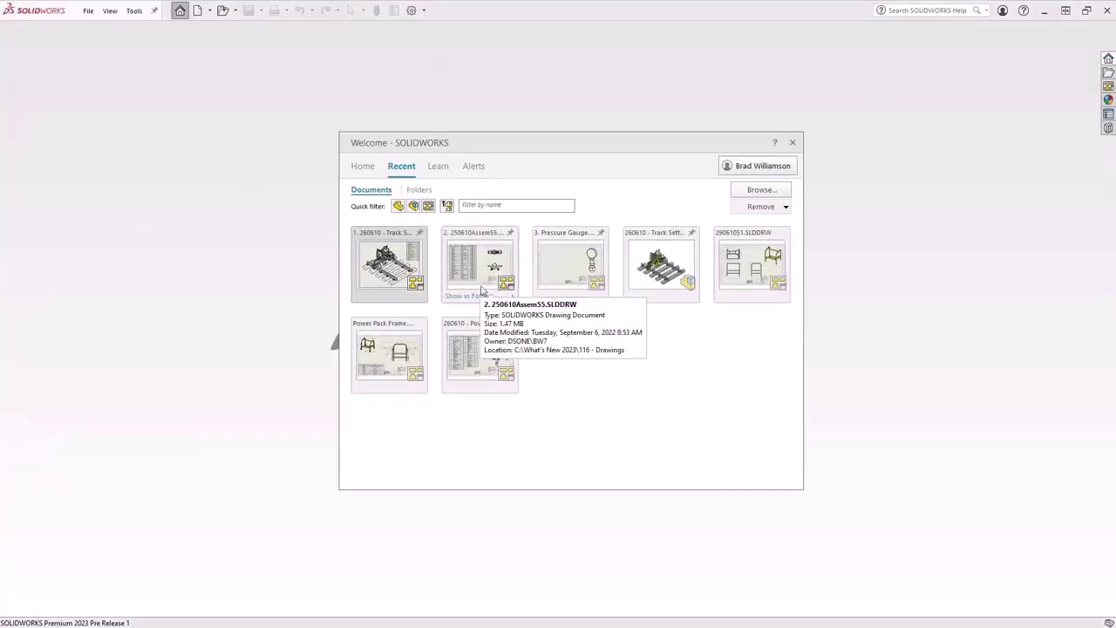
{"action": "left_click", "coordinate": [481, 279]}
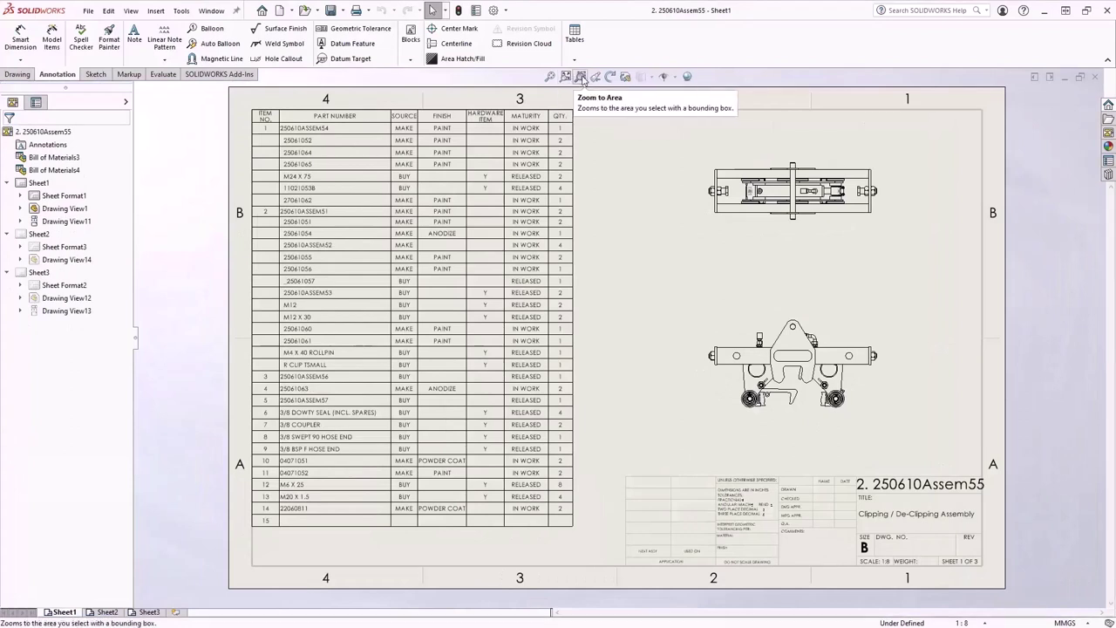
{"action": "left_click", "coordinate": [581, 77]}
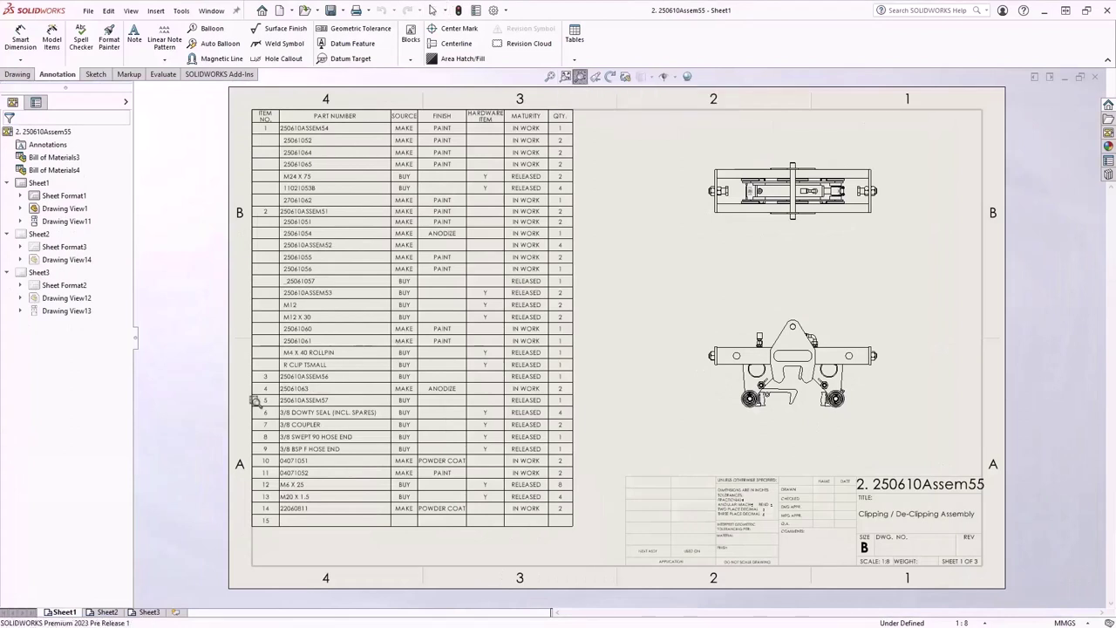
{"action": "left_click_drag", "start_coordinate": [216, 387], "coordinate": [619, 568]}
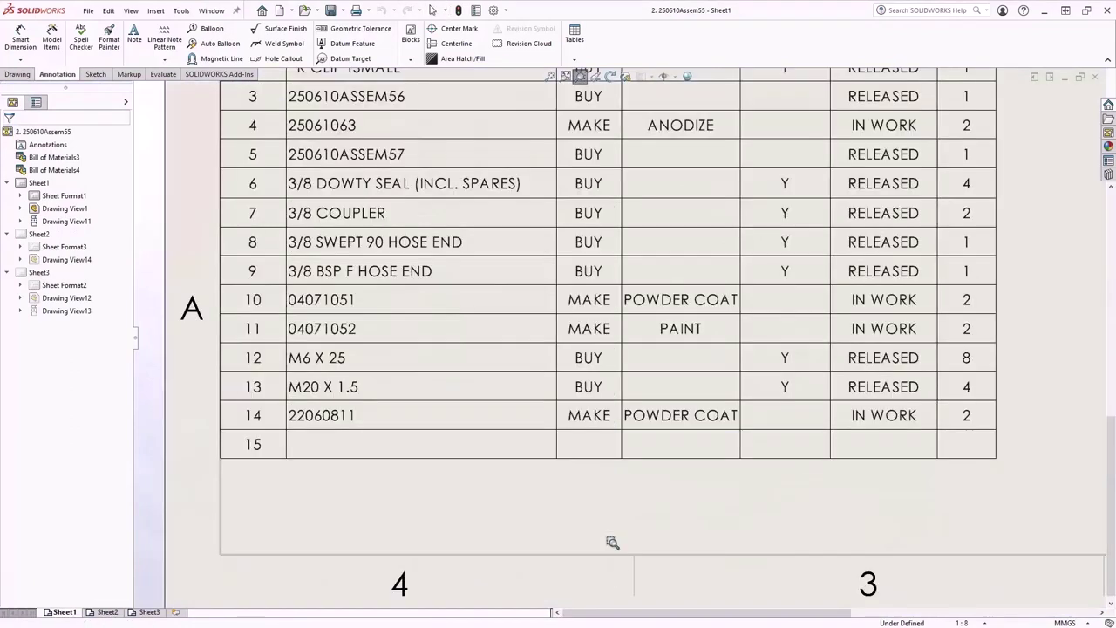
{"action": "key", "text": "Escape"}
Fill BOM row 15 with LITHIUM GREASE, BUY and RELEASED, then fit the whole sheet
{"action": "left_click", "coordinate": [394, 452]}
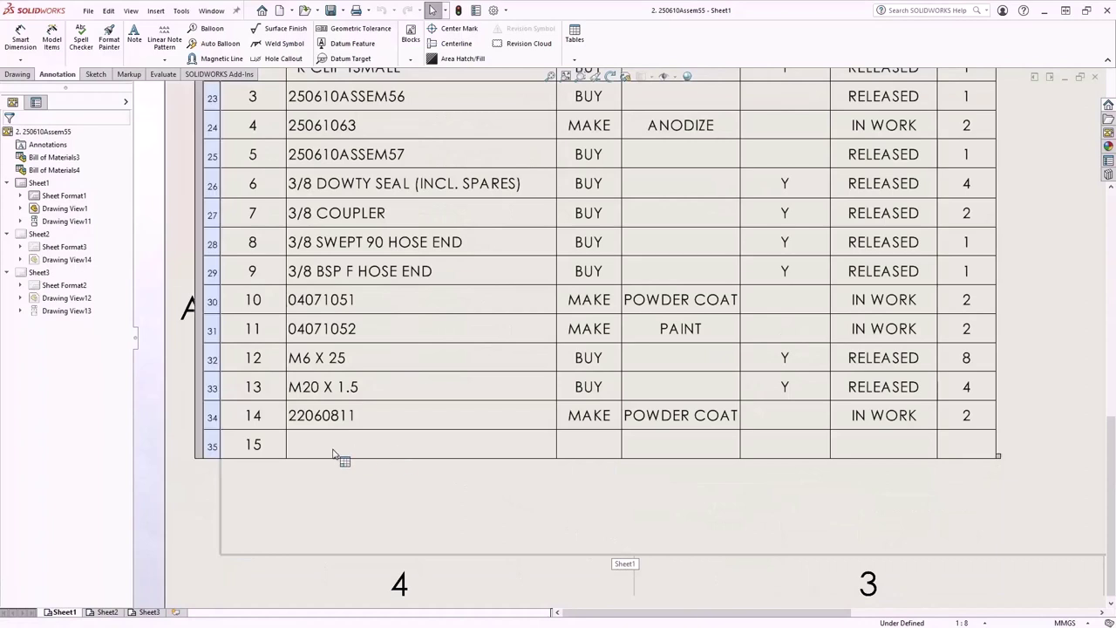
{"action": "double_click", "coordinate": [394, 451]}
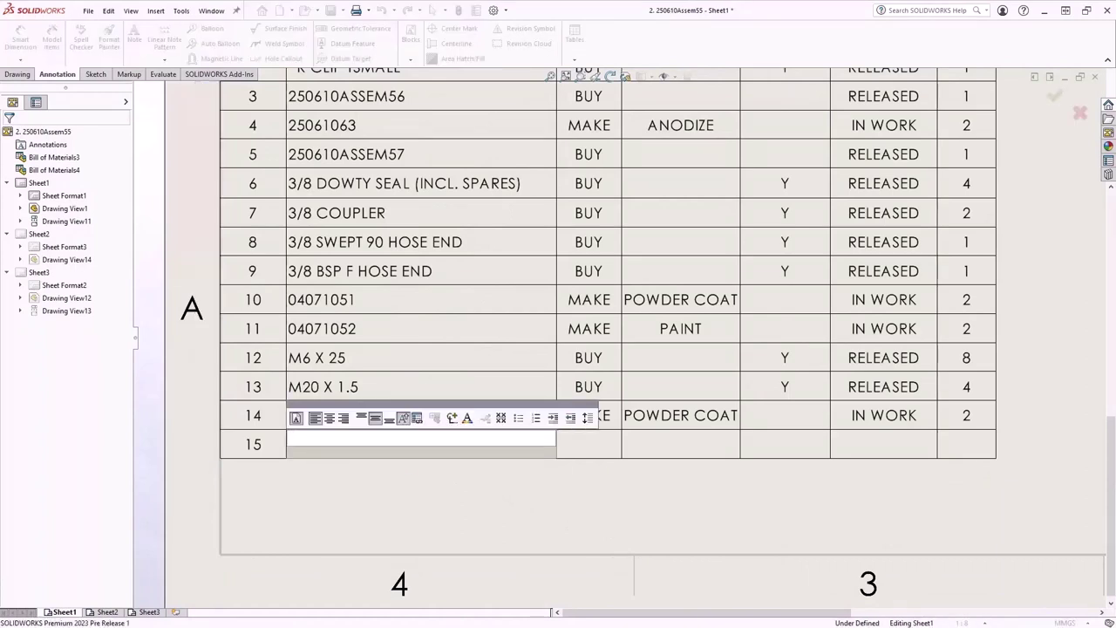
{"action": "type", "text": "LITHIUM GREASE"}
{"action": "left_click", "coordinate": [589, 444]}
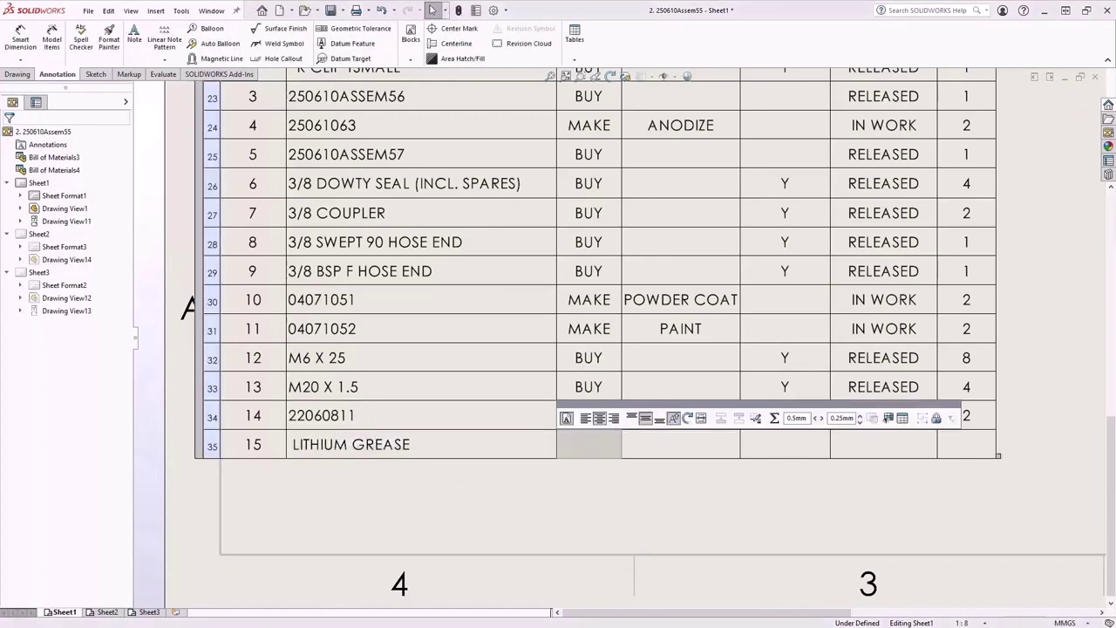
{"action": "type", "text": "BUY"}
{"action": "left_click", "coordinate": [680, 444]}
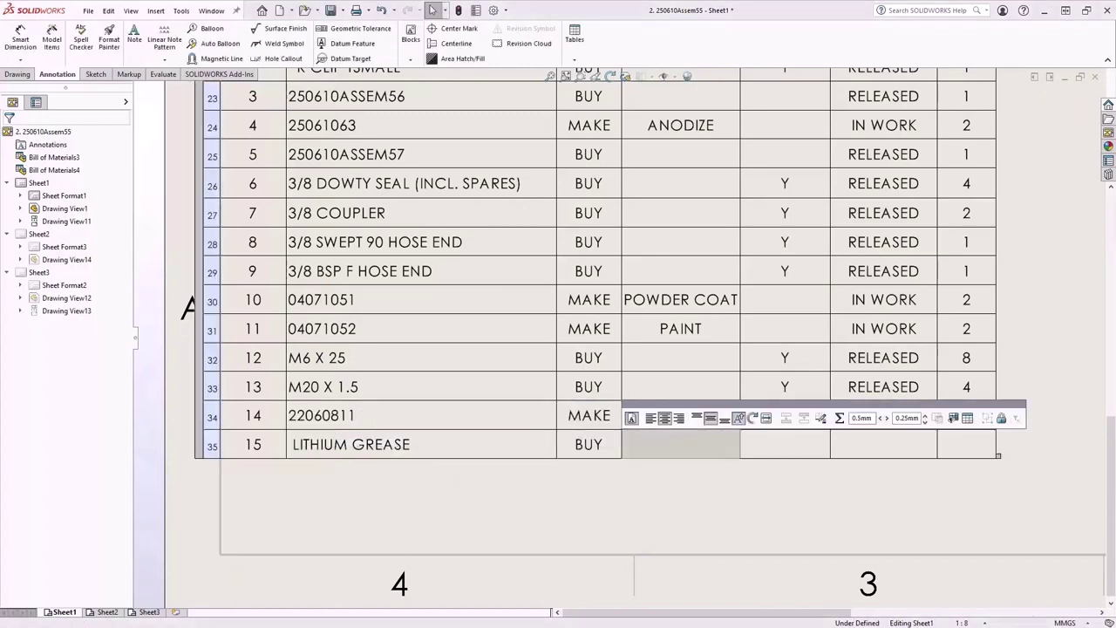
{"action": "key", "text": "Tab"}
{"action": "key", "text": "Tab"}
{"action": "type", "text": "RE"}
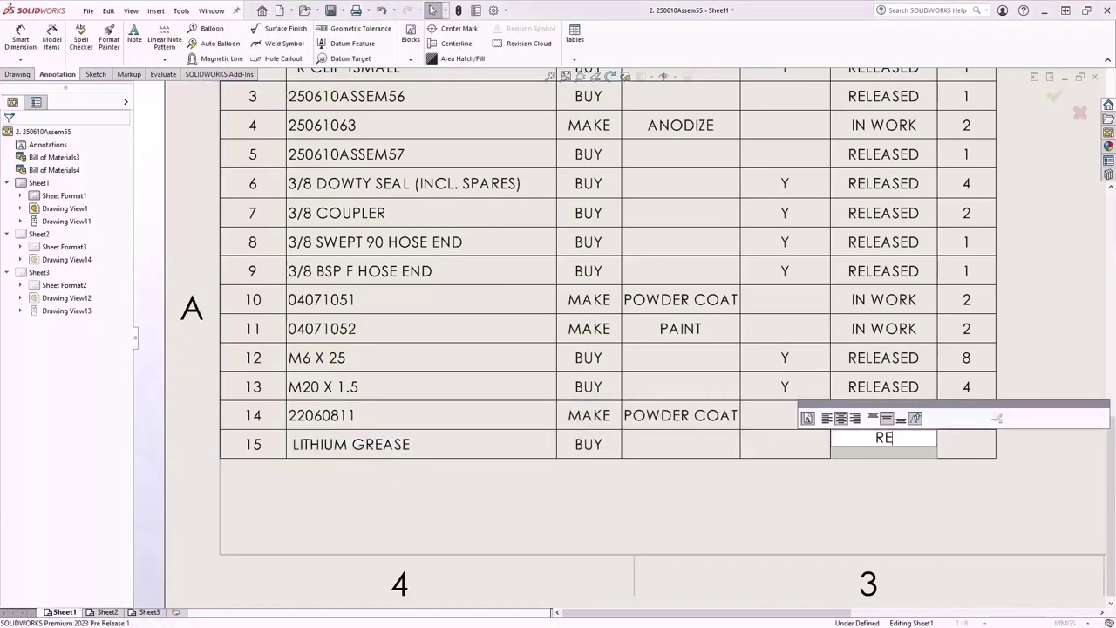
{"action": "type", "text": "LEASED"}
{"action": "key", "text": "Escape"}
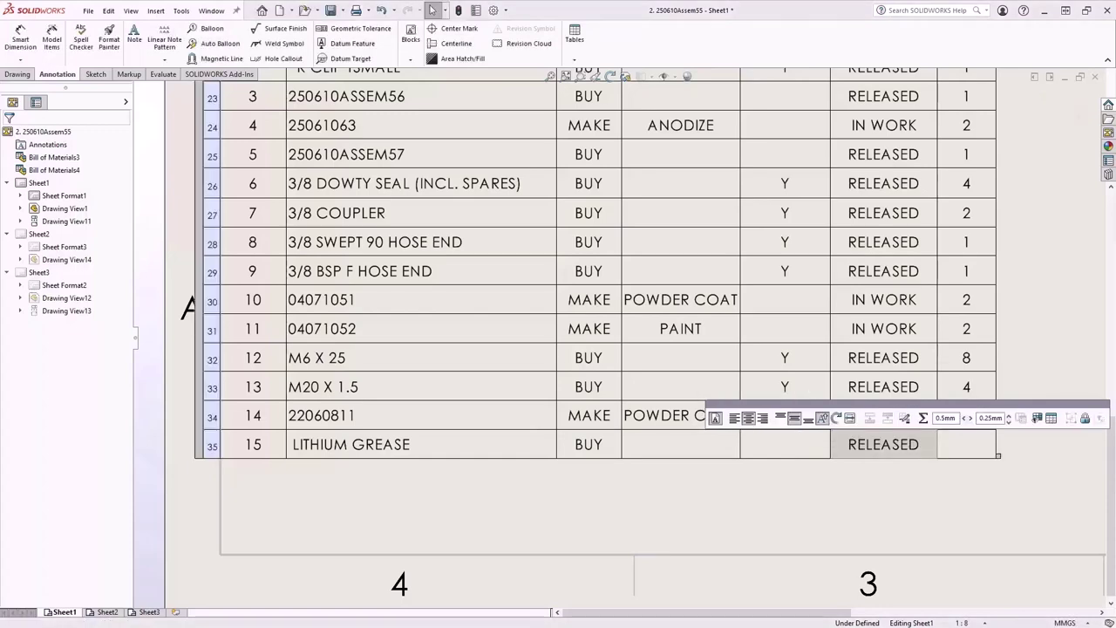
{"action": "left_click", "coordinate": [349, 481]}
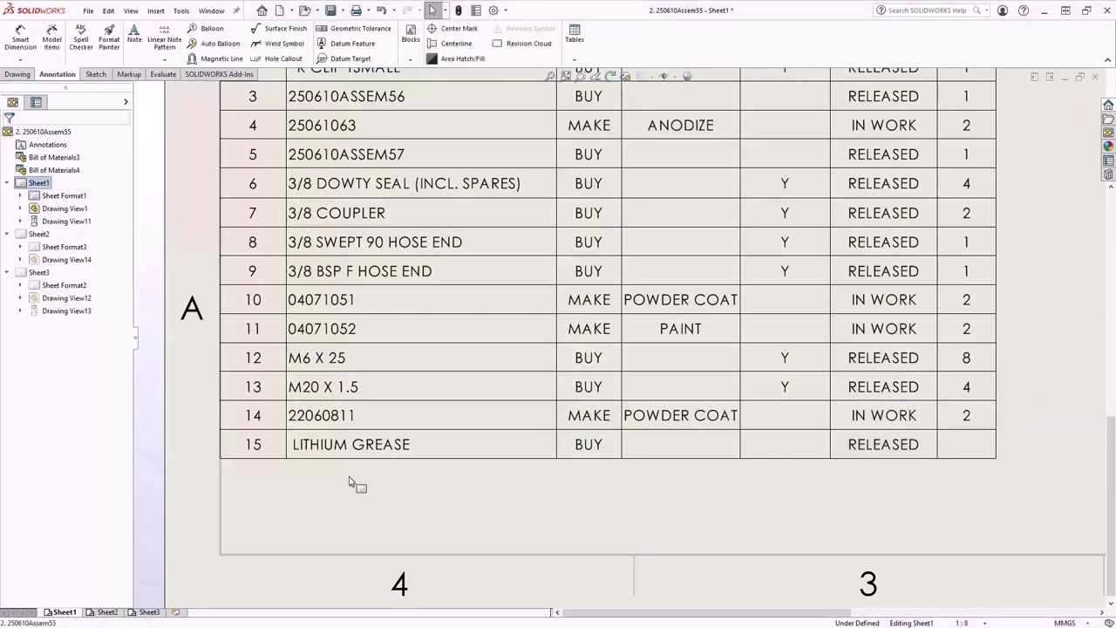
{"action": "key", "text": "f"}
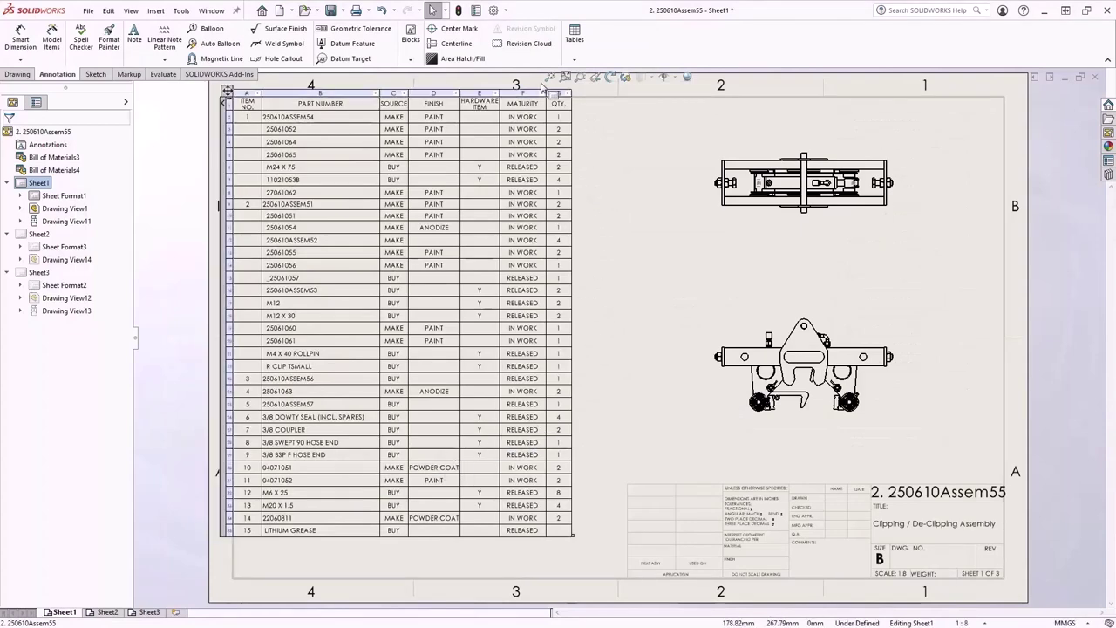
Set the Drawings, Modified Cells (BOM) colour to red in system options
{"action": "left_click", "coordinate": [494, 10]}
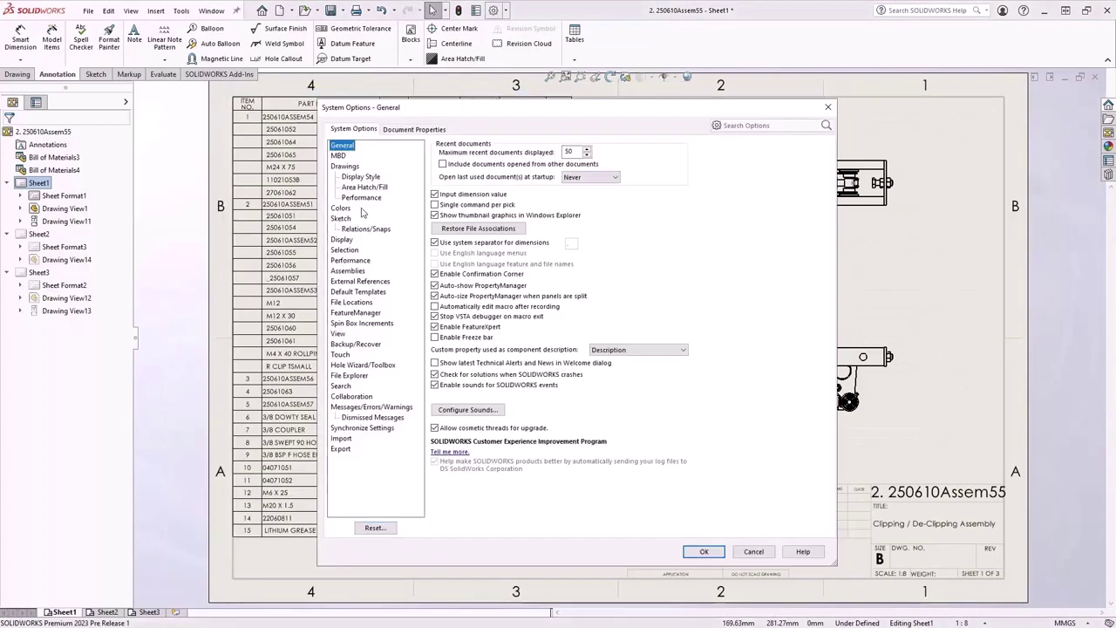
{"action": "left_click", "coordinate": [343, 208]}
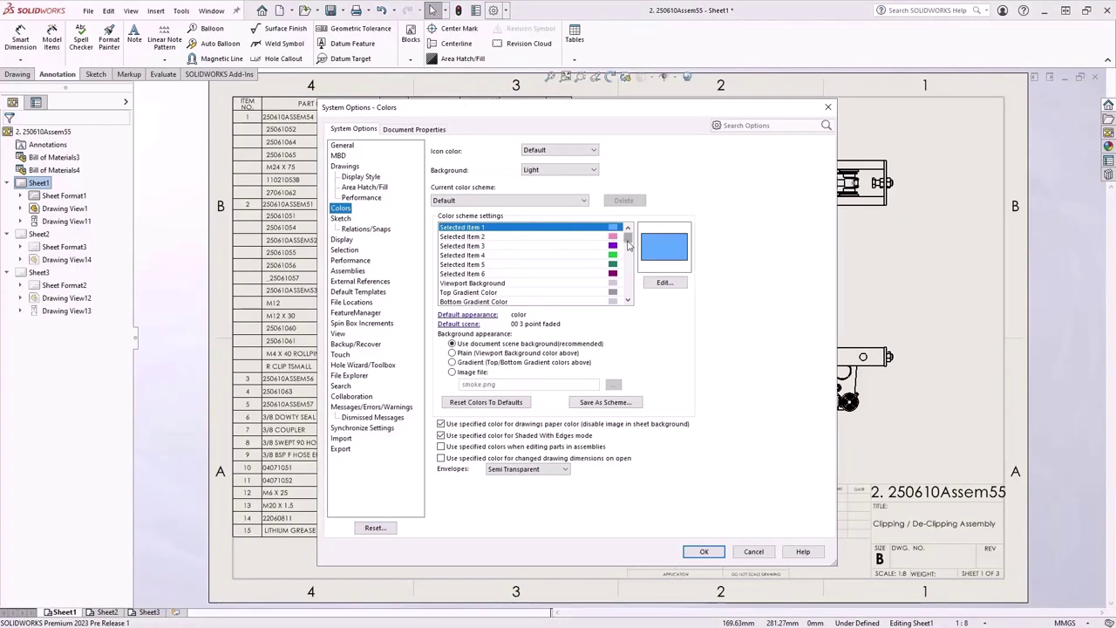
{"action": "scroll", "coordinate": [628, 247], "scroll_direction": "down", "scroll_amount": 2}
{"action": "scroll", "coordinate": [628, 247], "scroll_direction": "down", "scroll_amount": 4}
{"action": "left_click", "coordinate": [589, 255]}
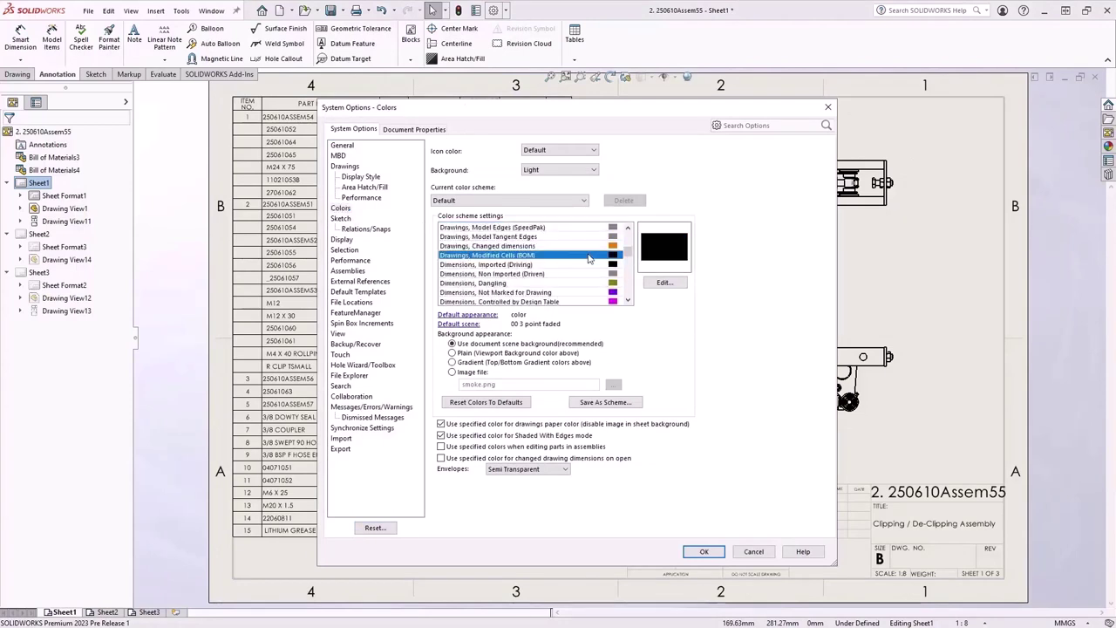
{"action": "left_click", "coordinate": [663, 282]}
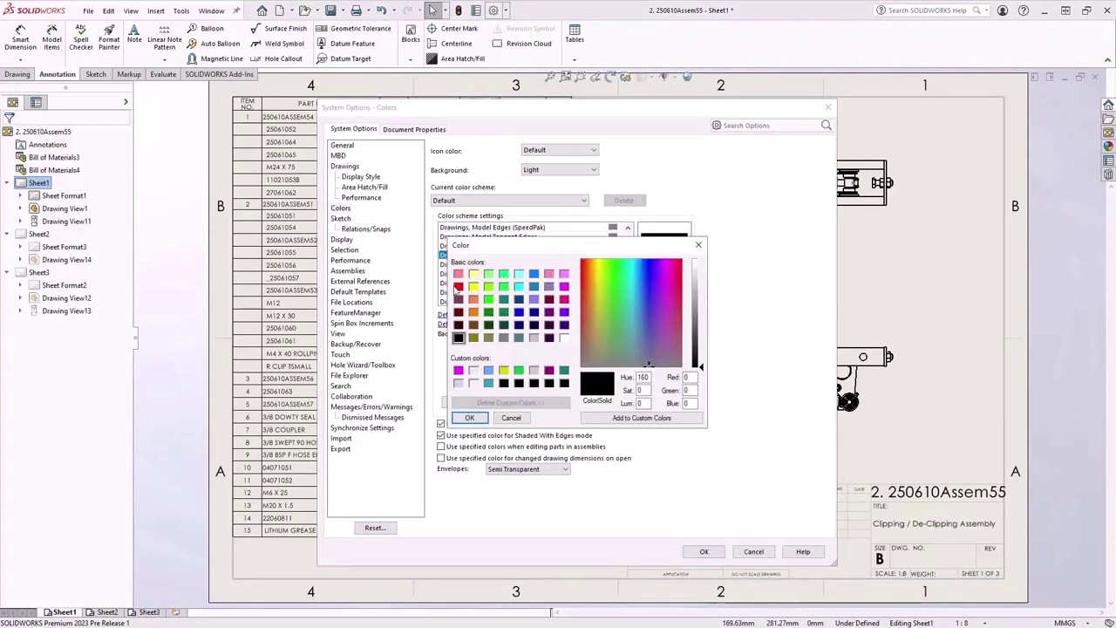
{"action": "left_click", "coordinate": [456, 288]}
{"action": "left_click", "coordinate": [470, 418]}
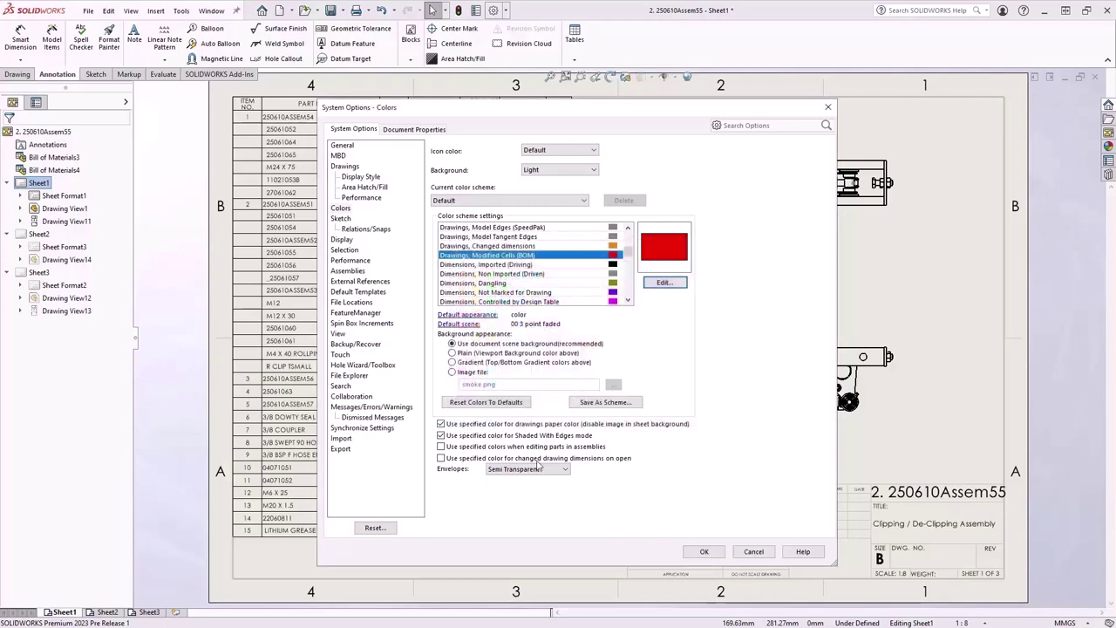
{"action": "left_click", "coordinate": [704, 551]}
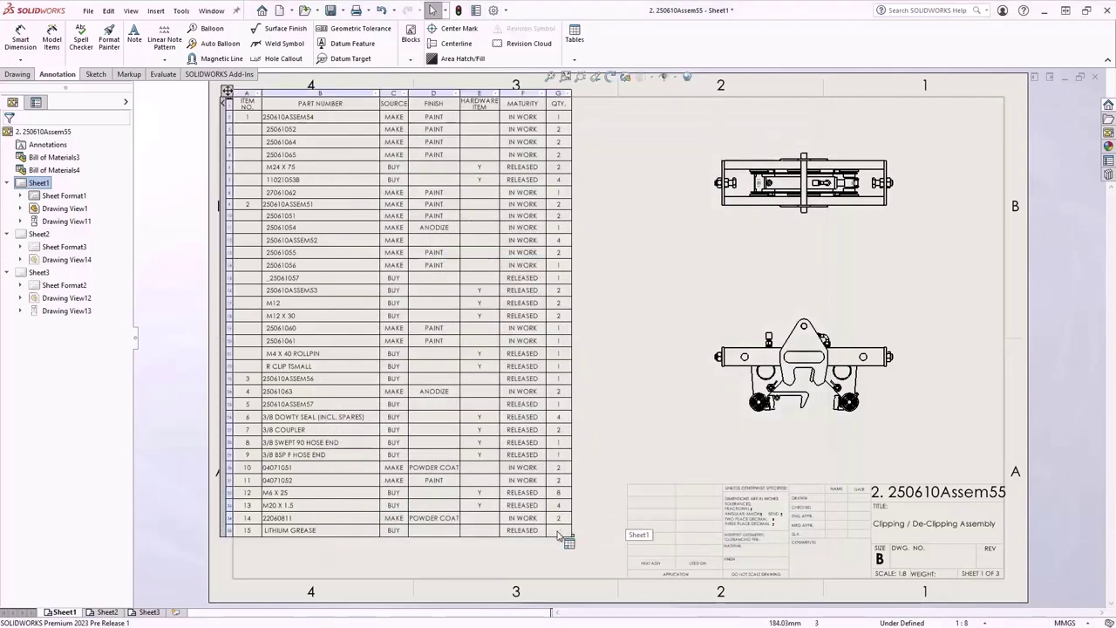
Restore the original value of the modified QTY cell in the BOM
{"action": "left_click", "coordinate": [558, 534]}
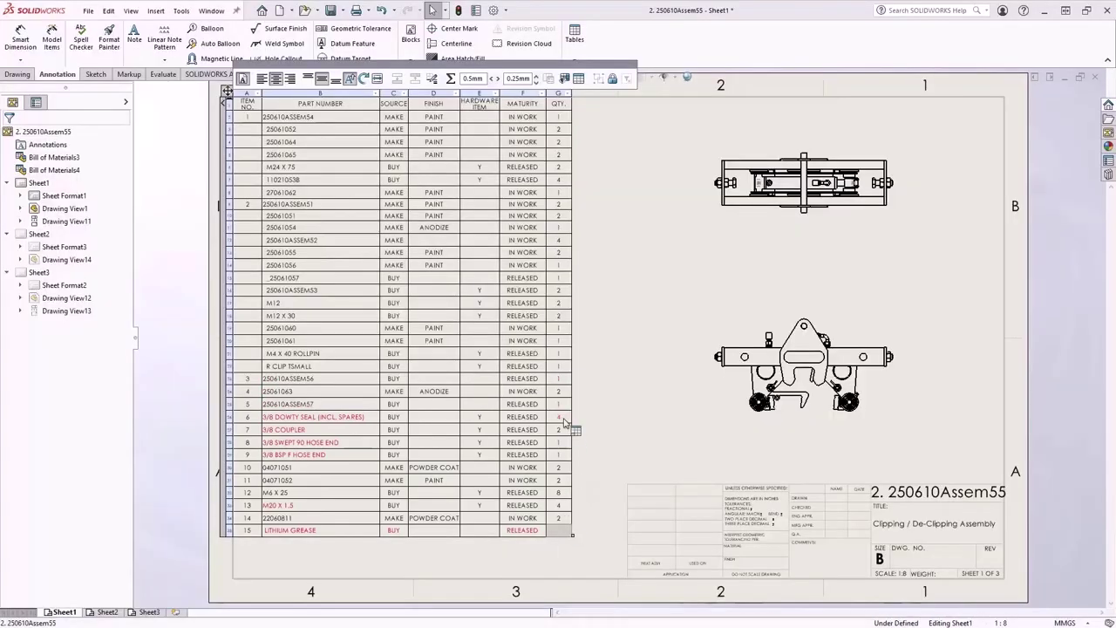
{"action": "right_click", "coordinate": [565, 423]}
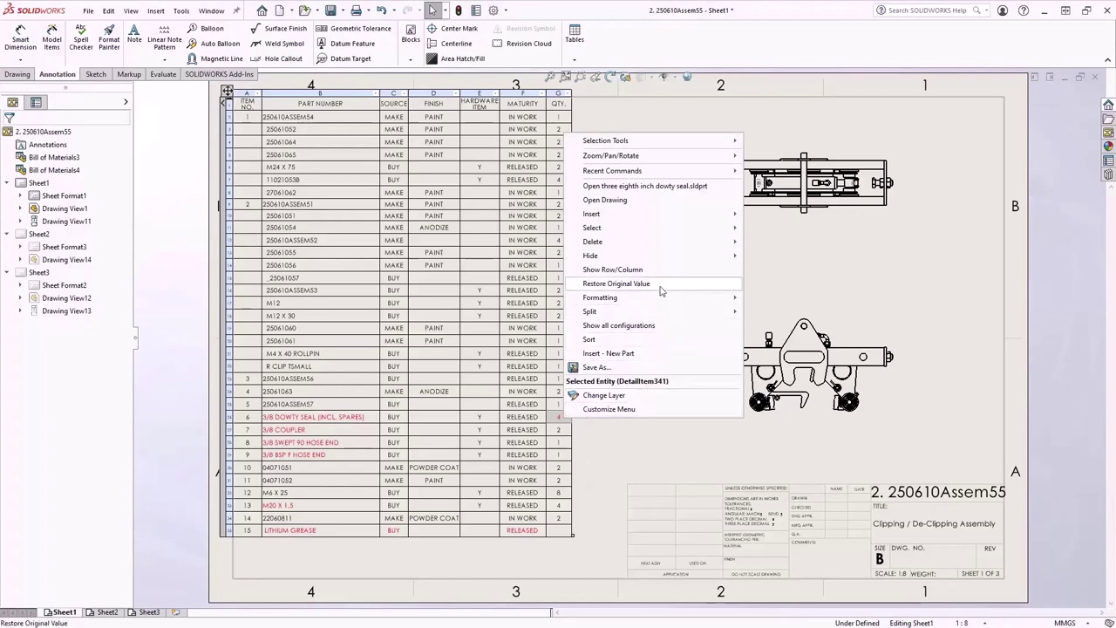
{"action": "left_click", "coordinate": [660, 285]}
{"action": "left_click", "coordinate": [660, 288]}
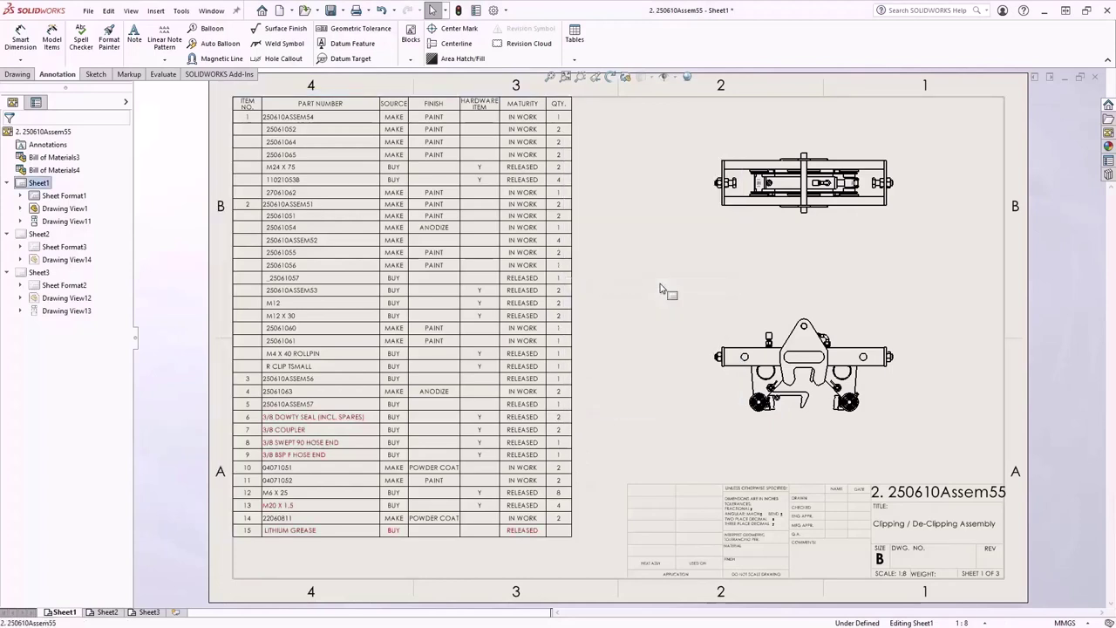
{"action": "right_click_drag", "start_coordinate": [660, 286], "coordinate": [713, 288]}
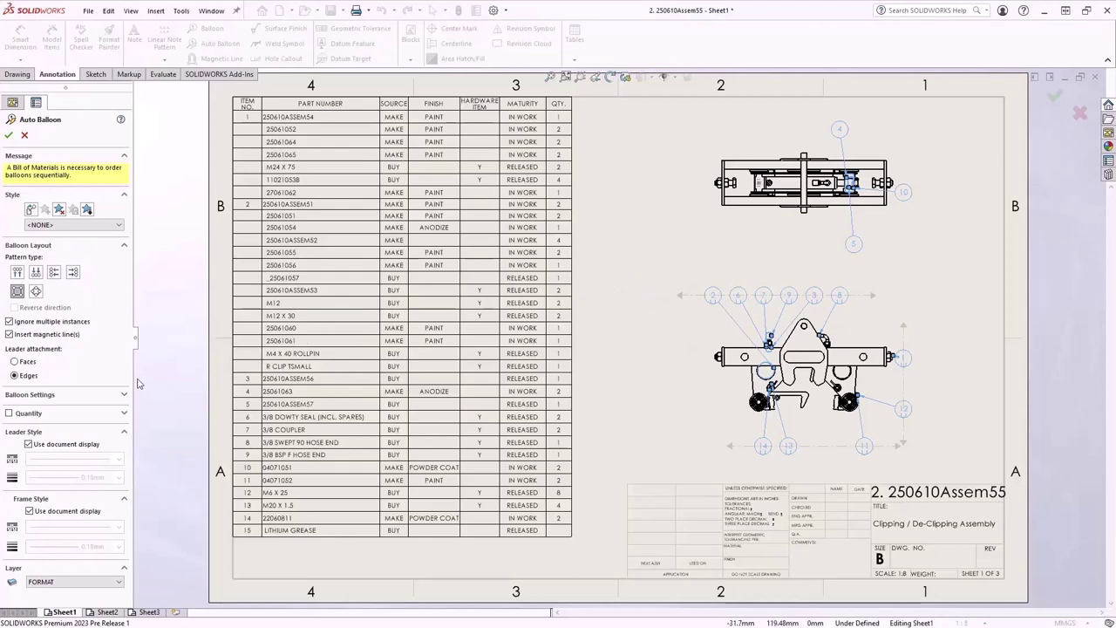
Auto balloon both views with quantities and spread the top and bottom balloon rows apart
{"action": "left_click", "coordinate": [8, 414]}
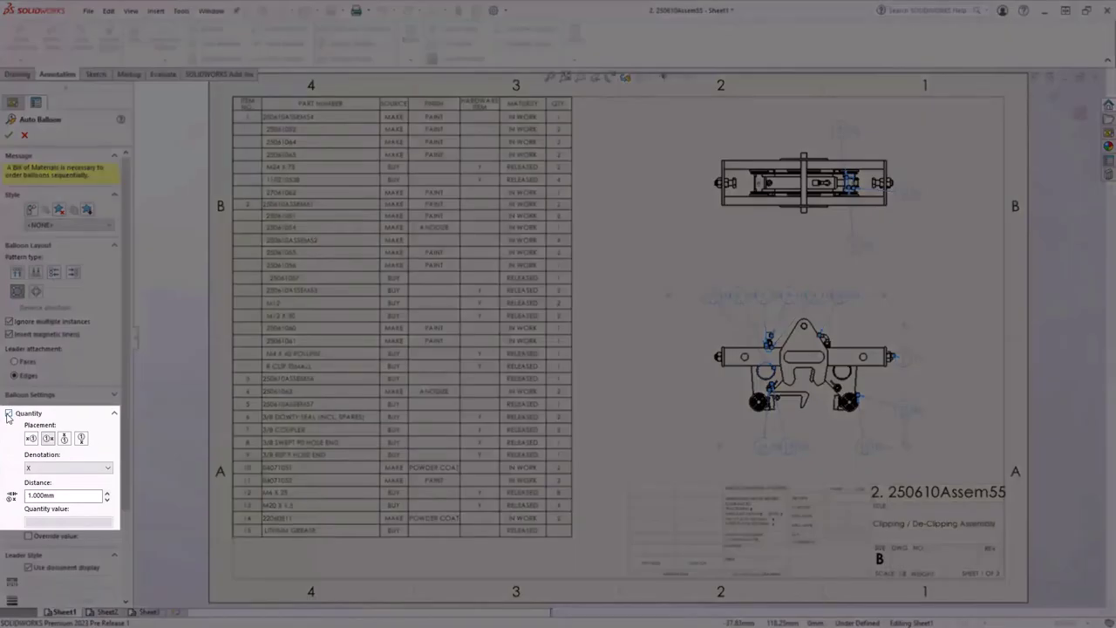
{"action": "key", "text": "Return"}
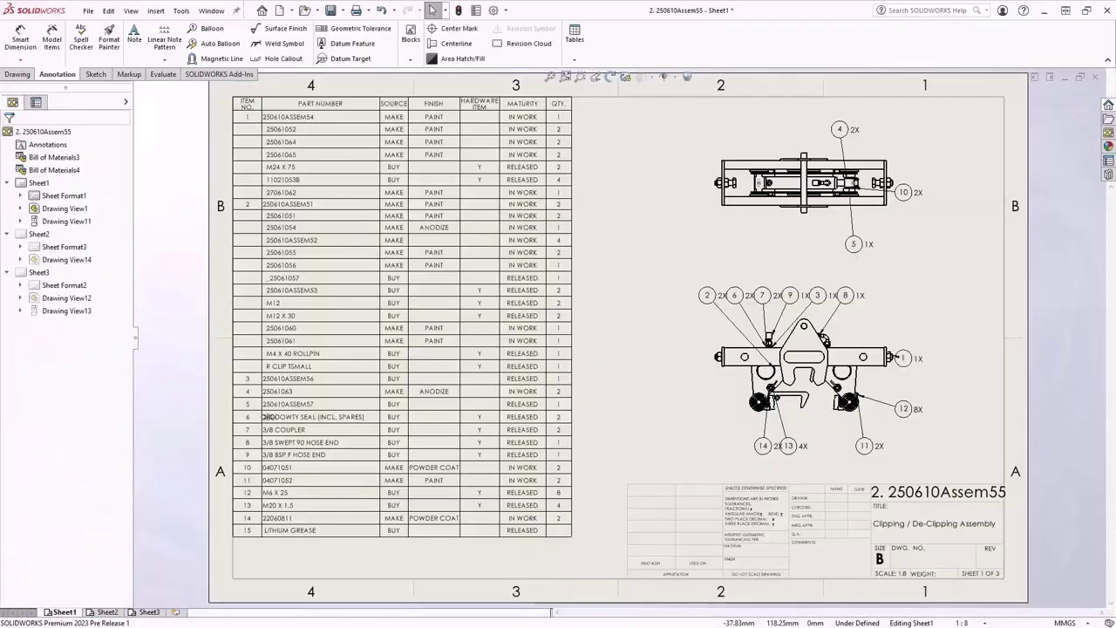
{"action": "left_click", "coordinate": [708, 299]}
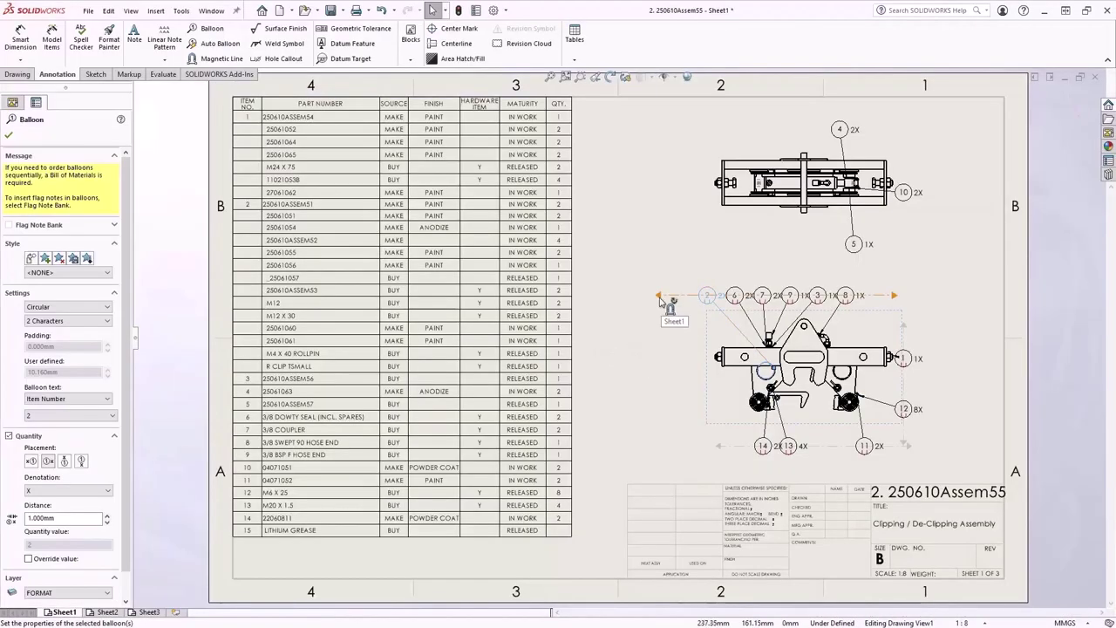
{"action": "left_click_drag", "start_coordinate": [655, 299], "coordinate": [608, 295]}
{"action": "left_click_drag", "start_coordinate": [894, 295], "coordinate": [995, 295]}
{"action": "left_click_drag", "start_coordinate": [914, 349], "coordinate": [956, 351]}
{"action": "left_click_drag", "start_coordinate": [909, 449], "coordinate": [978, 446]}
{"action": "left_click_drag", "start_coordinate": [713, 451], "coordinate": [626, 452]}
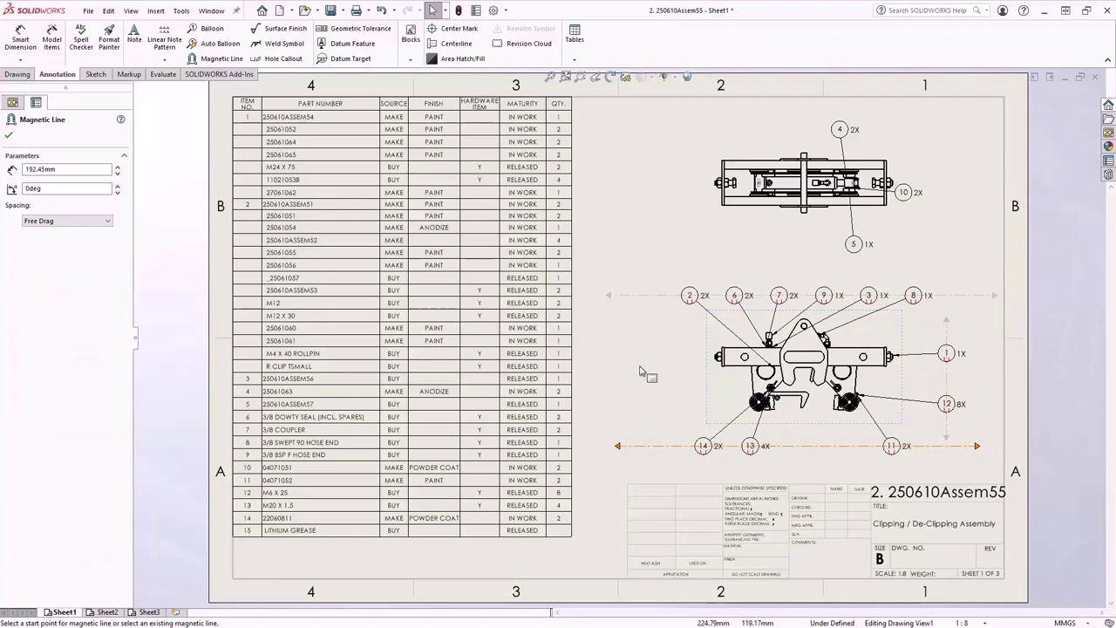
{"action": "key", "text": "Escape"}
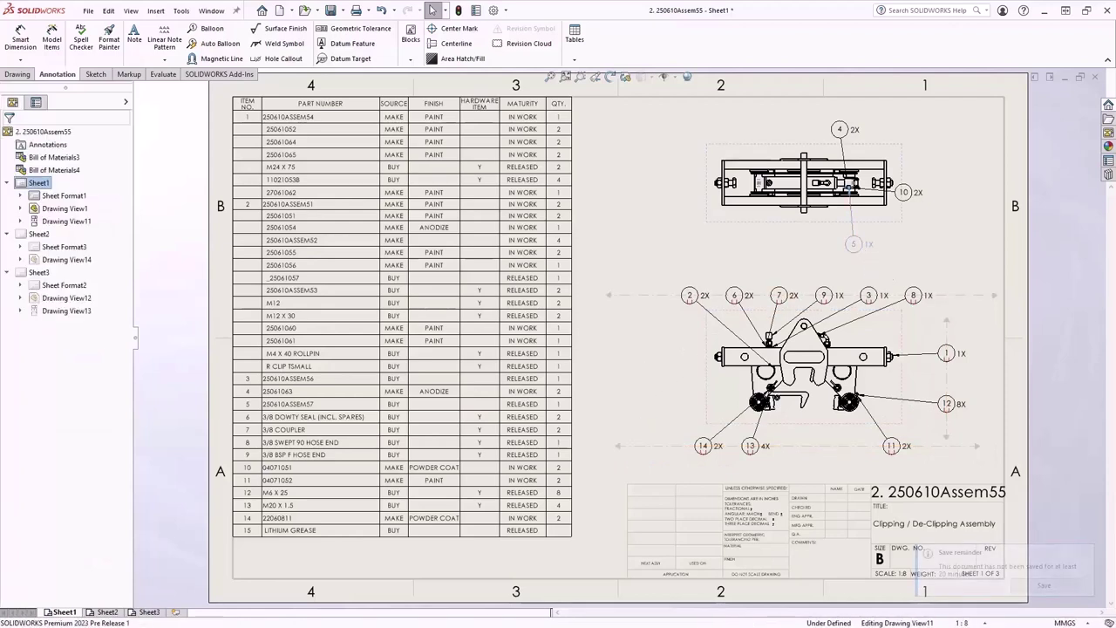
Remove the 1X quantity from the selected balloons, including balloons 3 and 1
{"action": "left_click", "coordinate": [869, 297]}
{"action": "left_click", "coordinate": [947, 354], "text": "ctrl"}
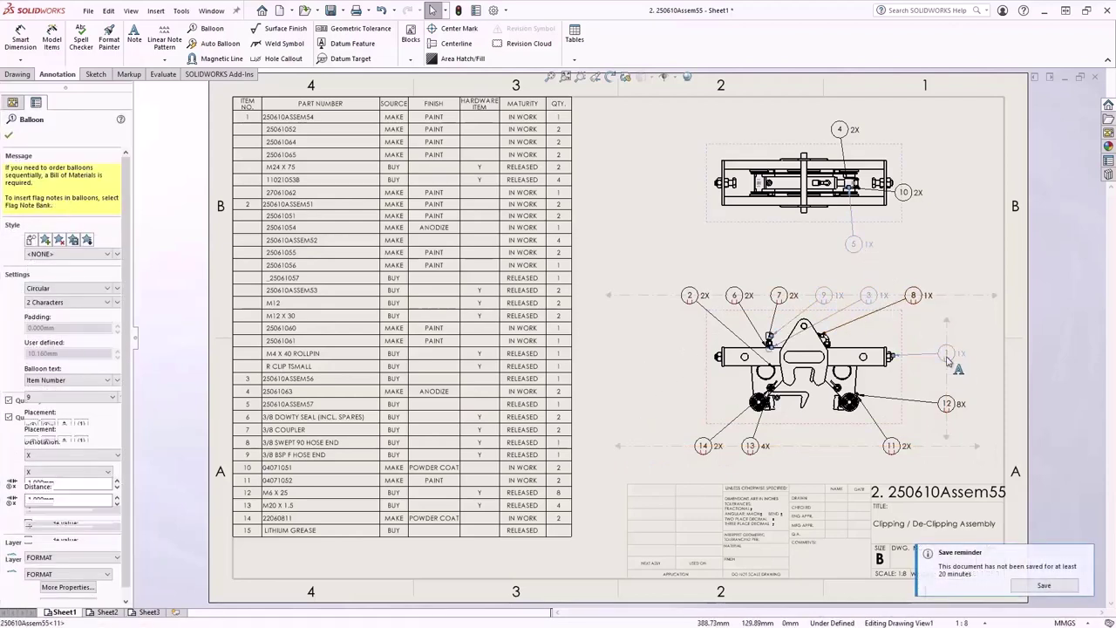
{"action": "left_click", "coordinate": [11, 402]}
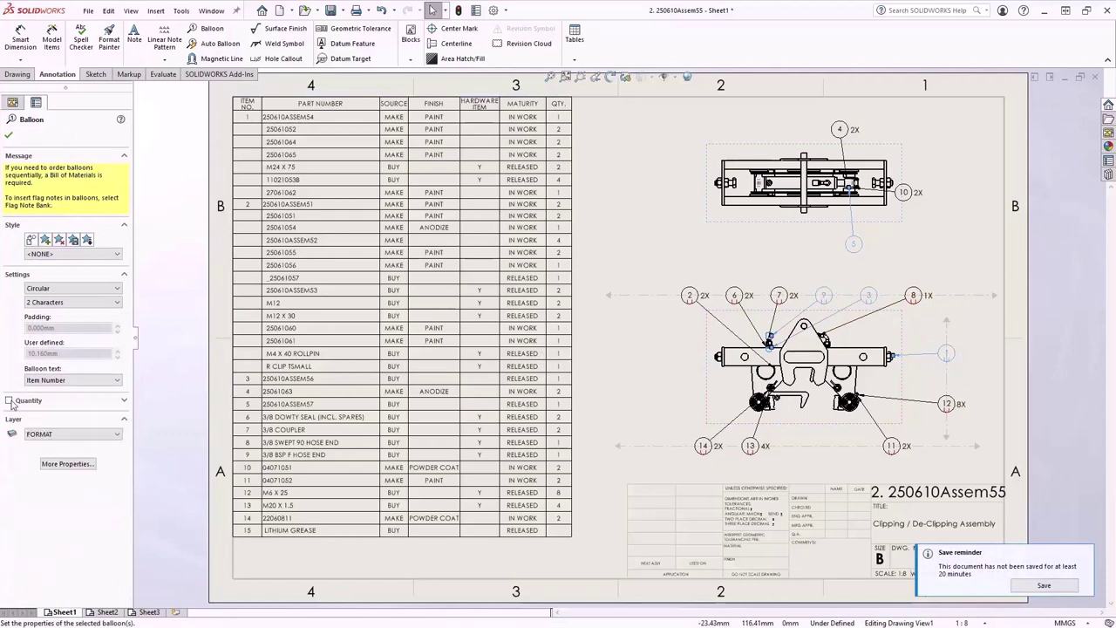
{"action": "left_click", "coordinate": [660, 252]}
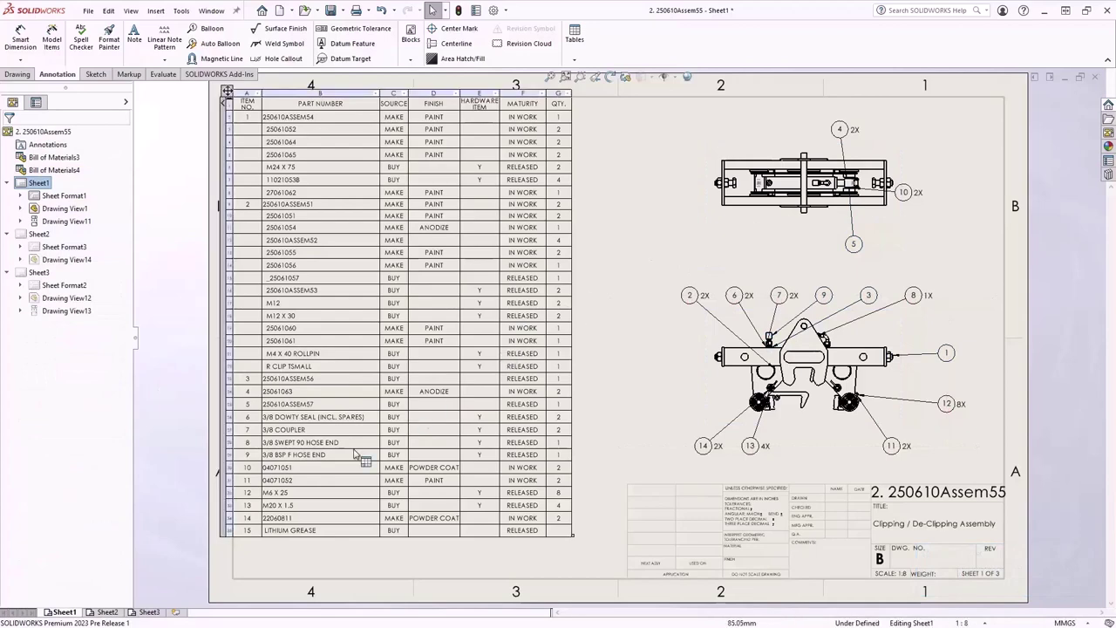
Go to Sheet2 and zoom in on the top of the purchasing BOM
{"action": "left_click", "coordinate": [106, 612]}
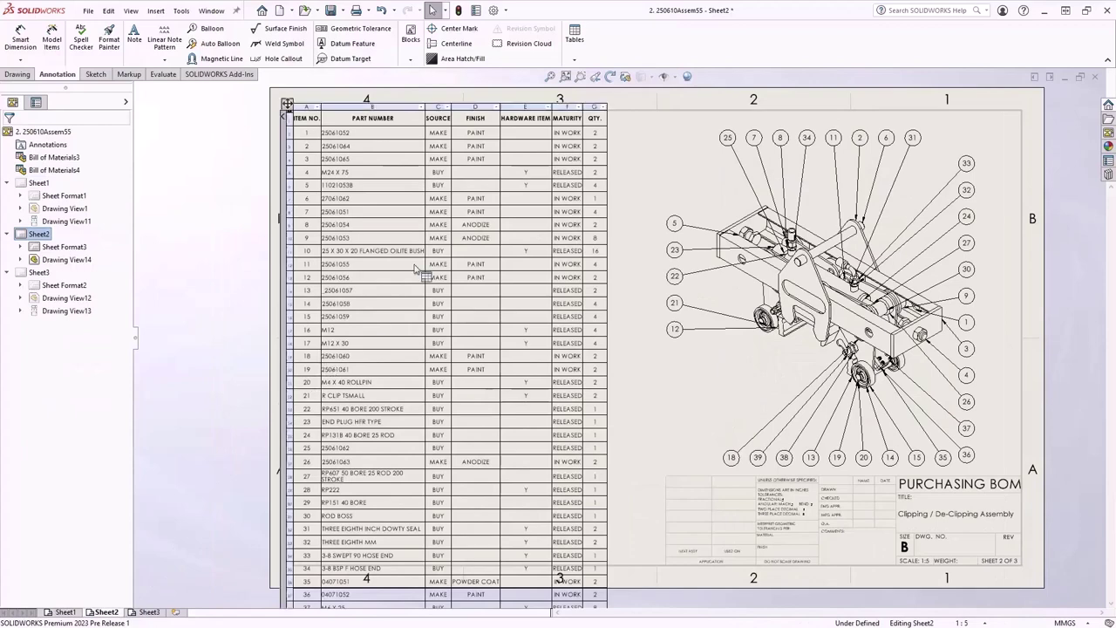
{"action": "left_click", "coordinate": [580, 77]}
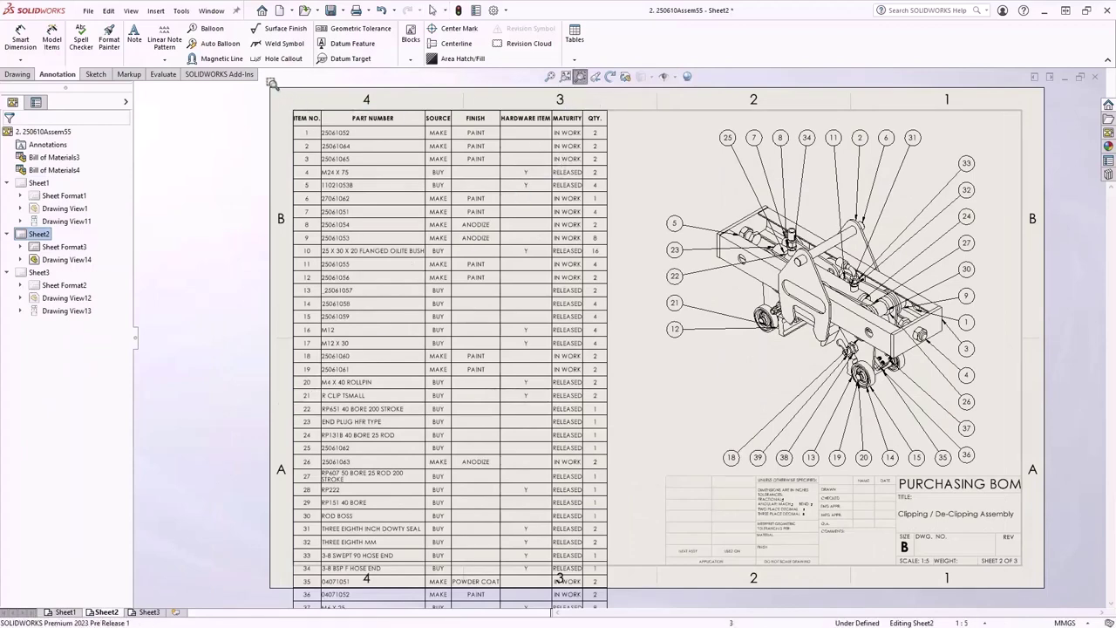
{"action": "mouse_move", "coordinate": [260, 79]}
{"action": "left_mouse_down"}
{"action": "mouse_move", "coordinate": [645, 342]}
{"action": "mouse_move", "coordinate": [643, 361]}
{"action": "left_mouse_up"}
Filter the MATURITY column to IN WORK rows only, then clear that filter
{"action": "key", "text": "Escape"}
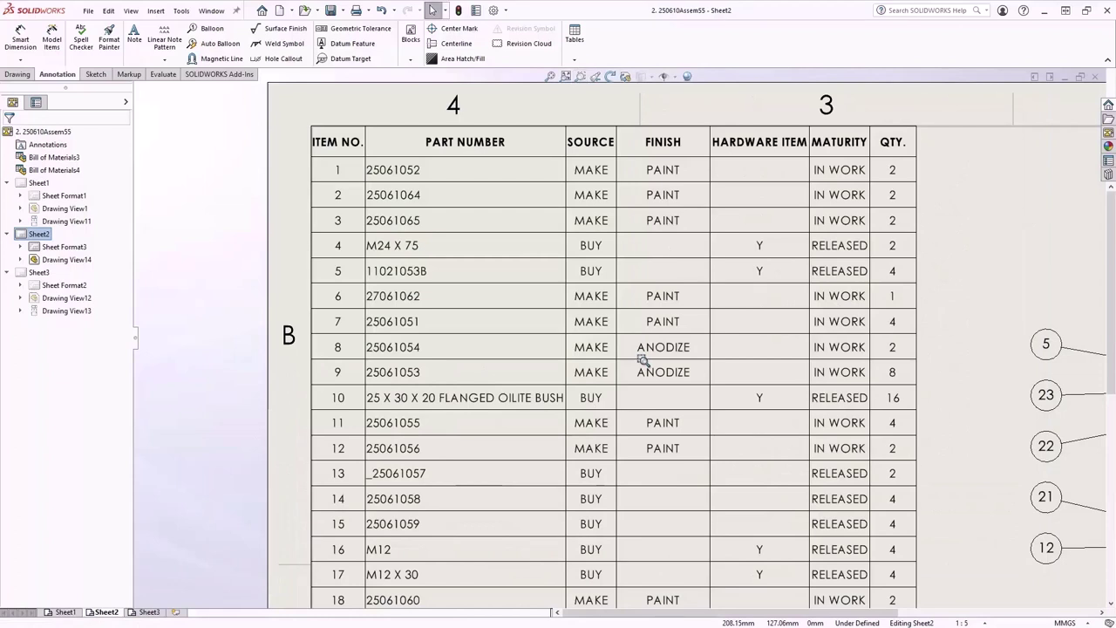
{"action": "left_click", "coordinate": [647, 365]}
{"action": "left_click", "coordinate": [862, 119]}
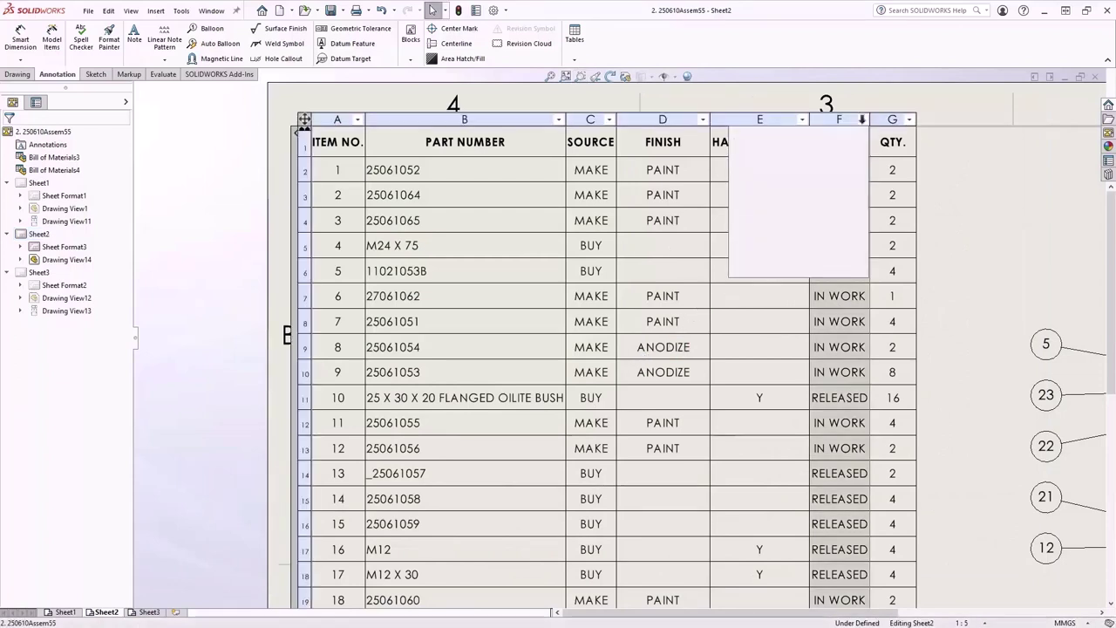
{"action": "left_click", "coordinate": [742, 202]}
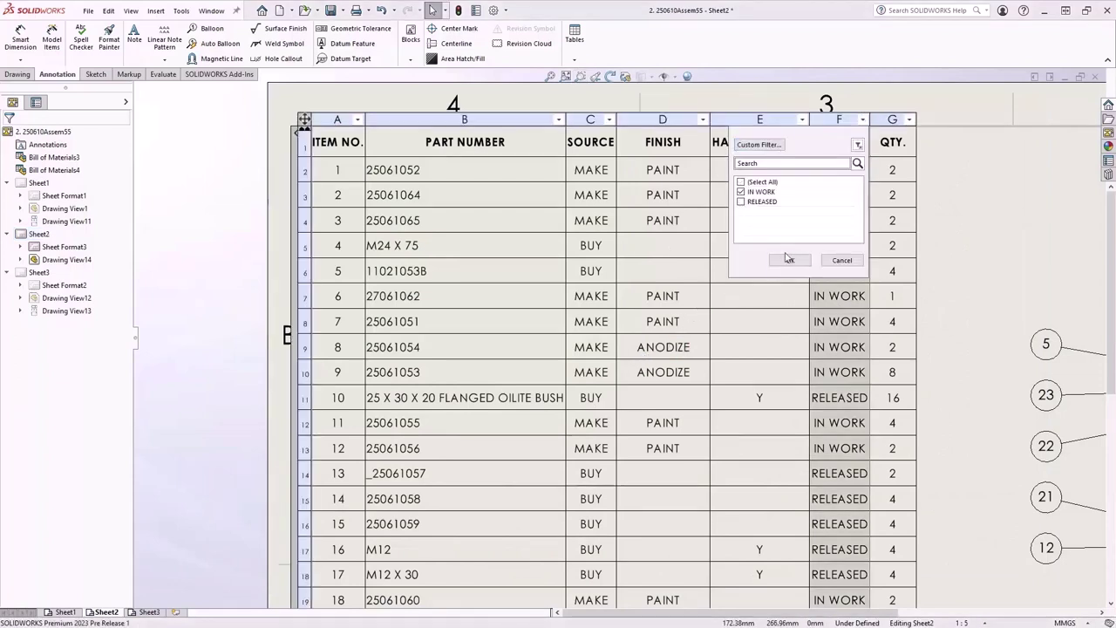
{"action": "left_click", "coordinate": [789, 261]}
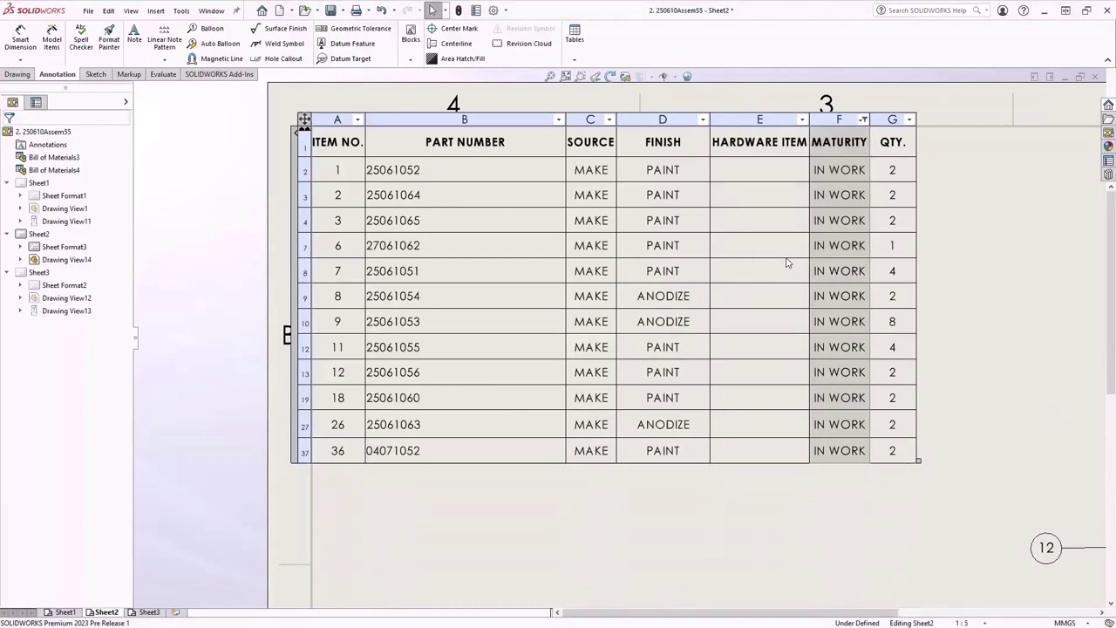
{"action": "left_click", "coordinate": [863, 119]}
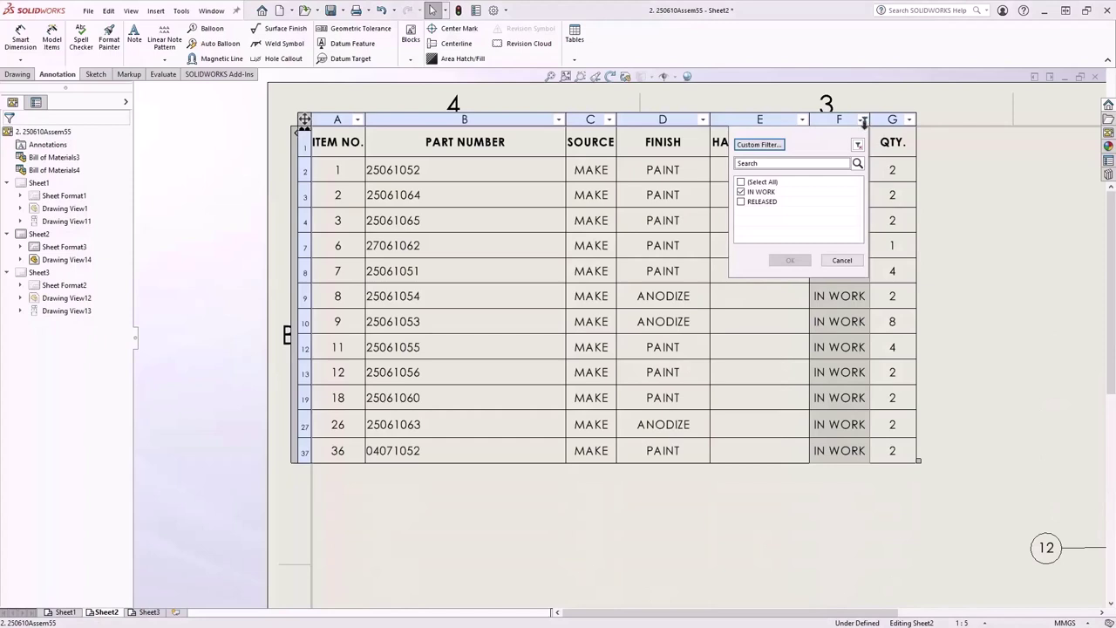
{"action": "left_click", "coordinate": [859, 146]}
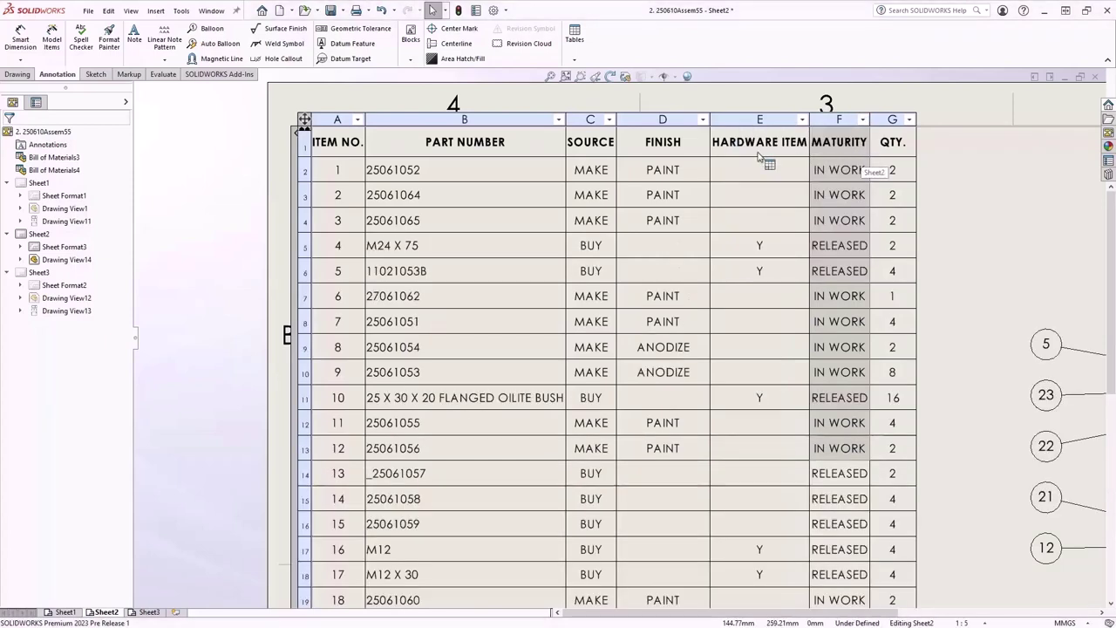
Apply a custom PART NUMBER filter for values beginning with 250
{"action": "left_click", "coordinate": [558, 119]}
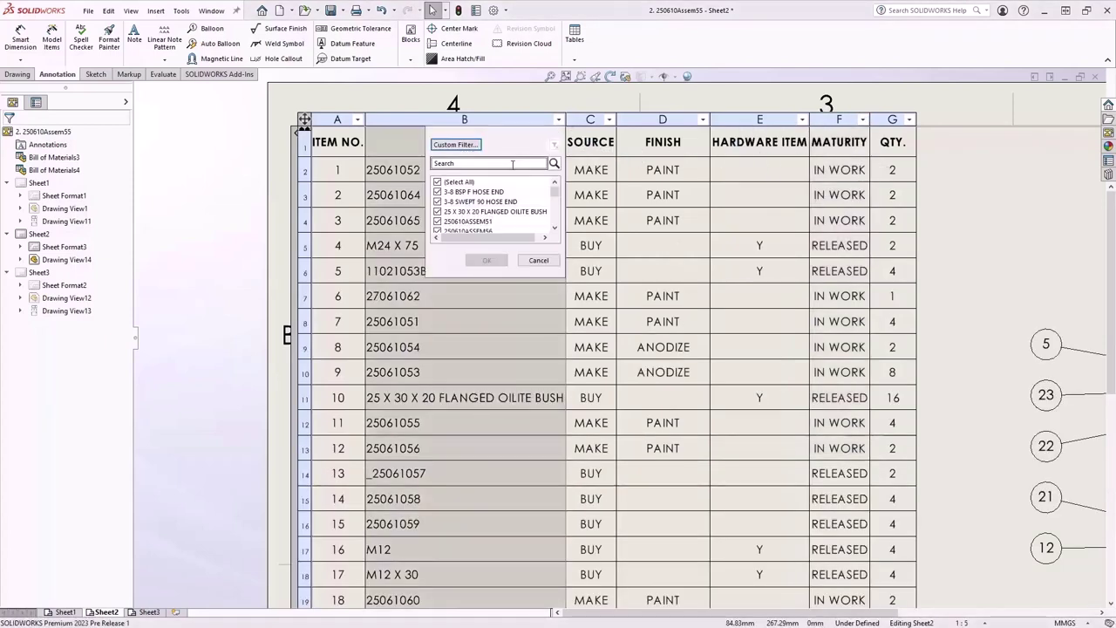
{"action": "type", "text": "250"}
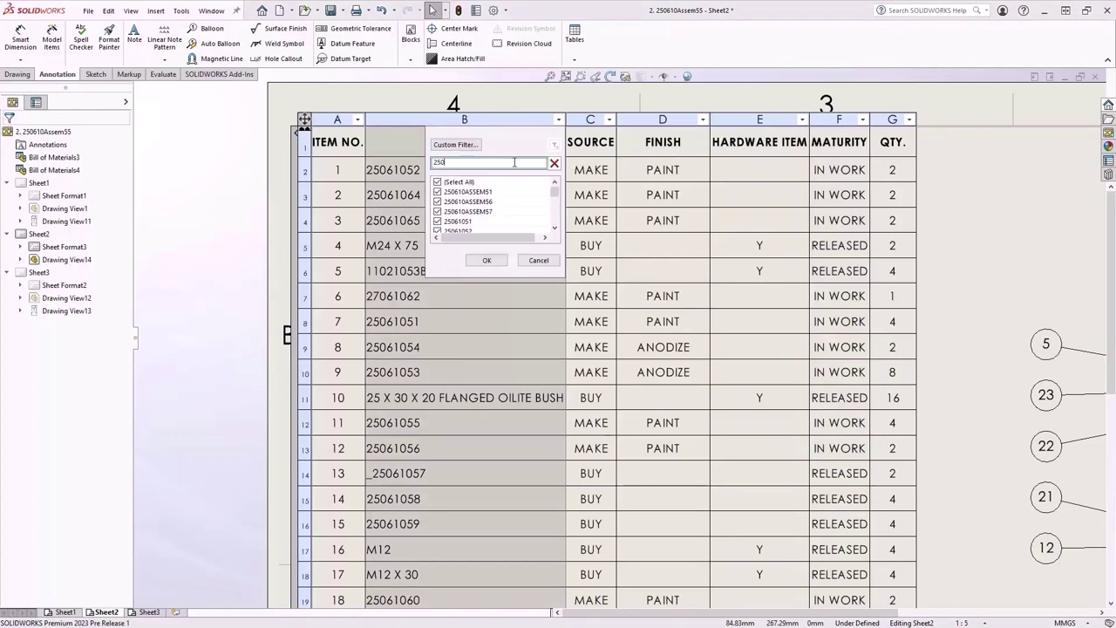
{"action": "left_click_drag", "start_coordinate": [555, 193], "coordinate": [555, 222]}
{"action": "left_click", "coordinate": [455, 147]}
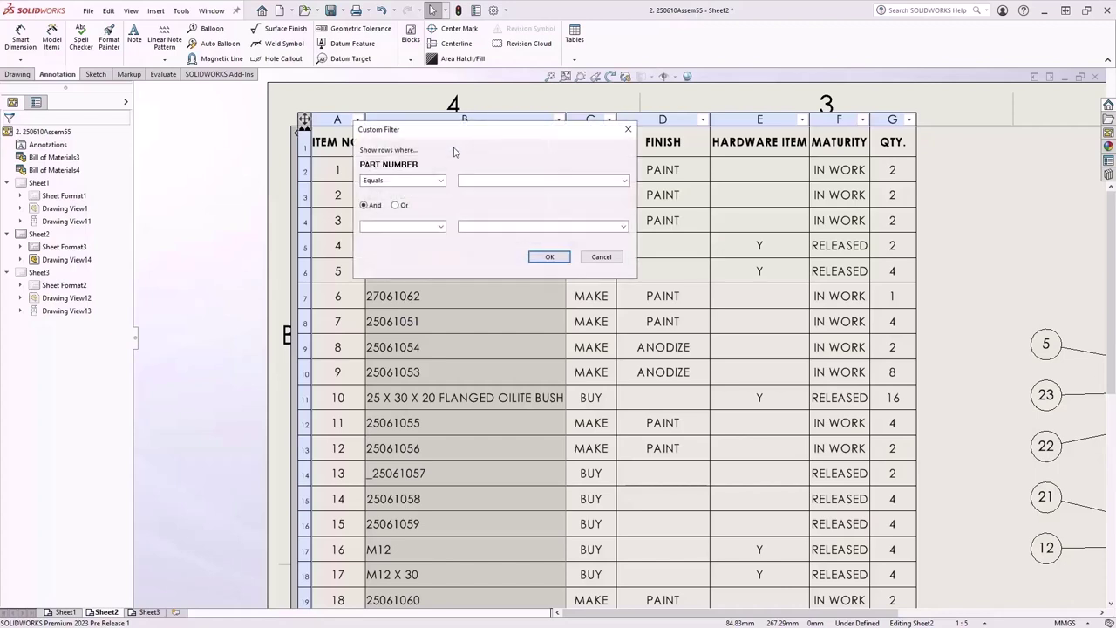
{"action": "left_click", "coordinate": [441, 180]}
{"action": "left_click", "coordinate": [431, 236]}
{"action": "left_click", "coordinate": [468, 181]}
{"action": "type", "text": "250"}
{"action": "left_click", "coordinate": [546, 257]}
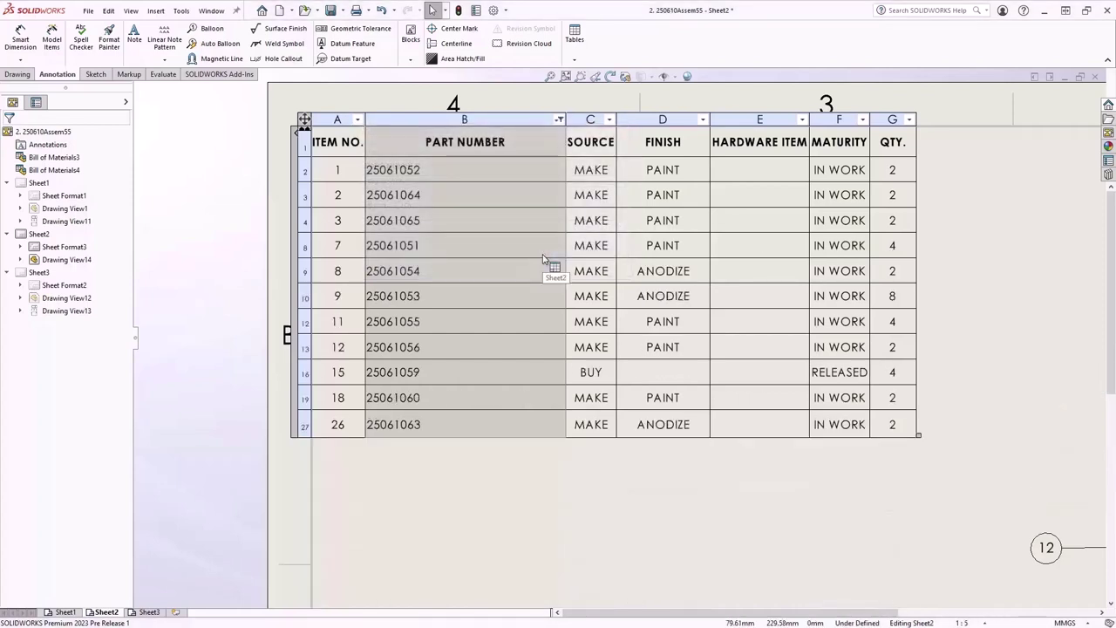
Clear the PART NUMBER filter and fit the whole sheet in view
{"action": "left_click", "coordinate": [558, 119]}
{"action": "left_click", "coordinate": [559, 148]}
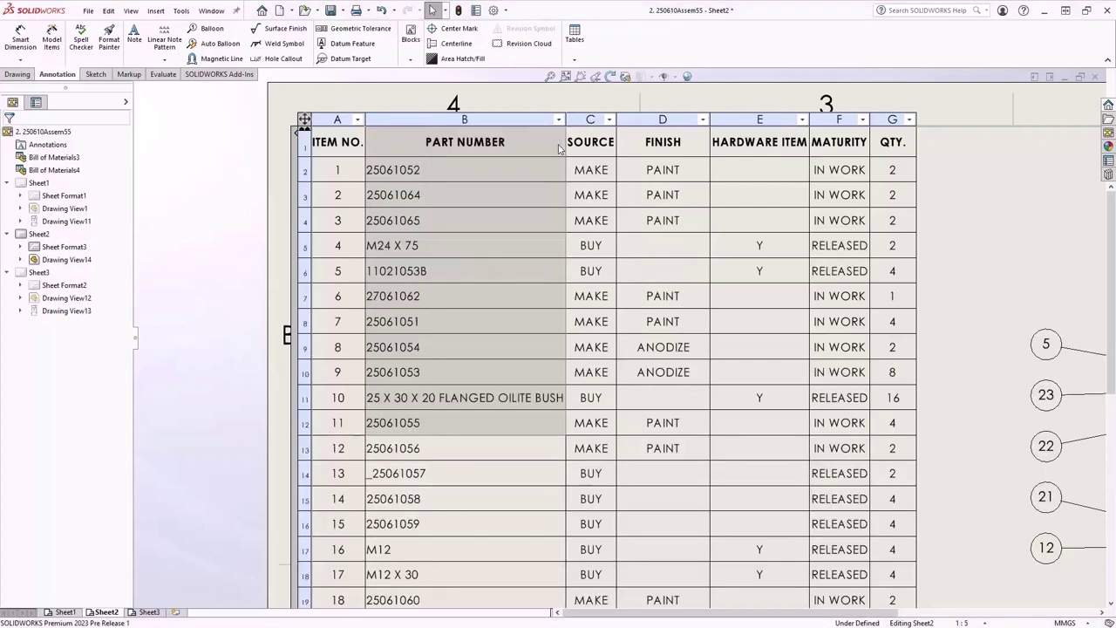
{"action": "key", "text": "f"}
{"action": "left_click", "coordinate": [588, 127]}
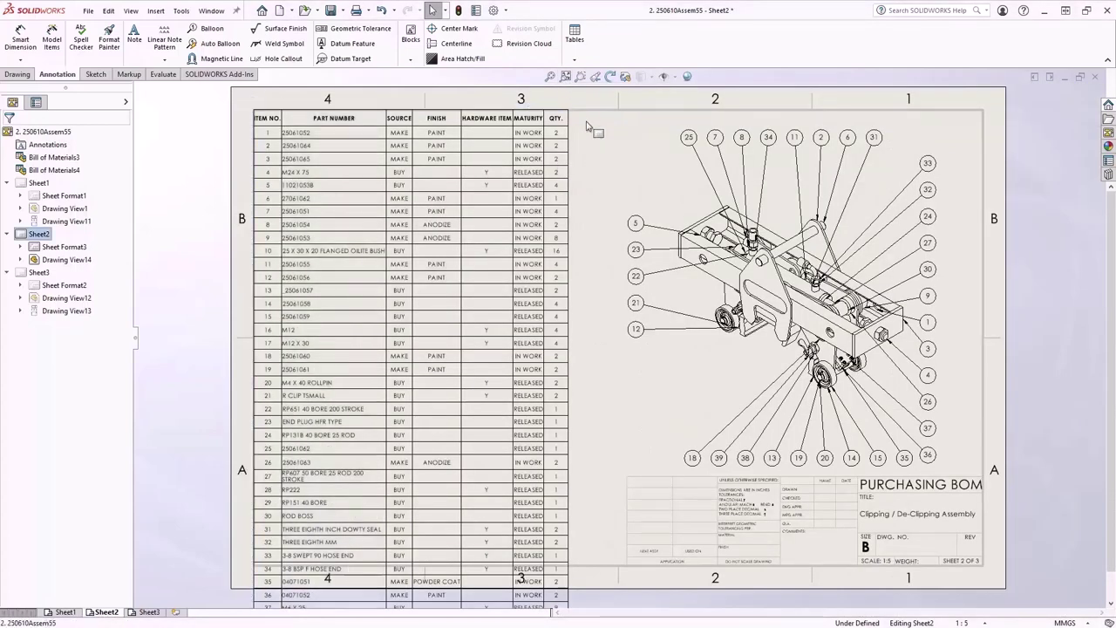
Filter the BOM to SOURCE = BUY and HARDWARE ITEM = Y
{"action": "left_click", "coordinate": [447, 138]}
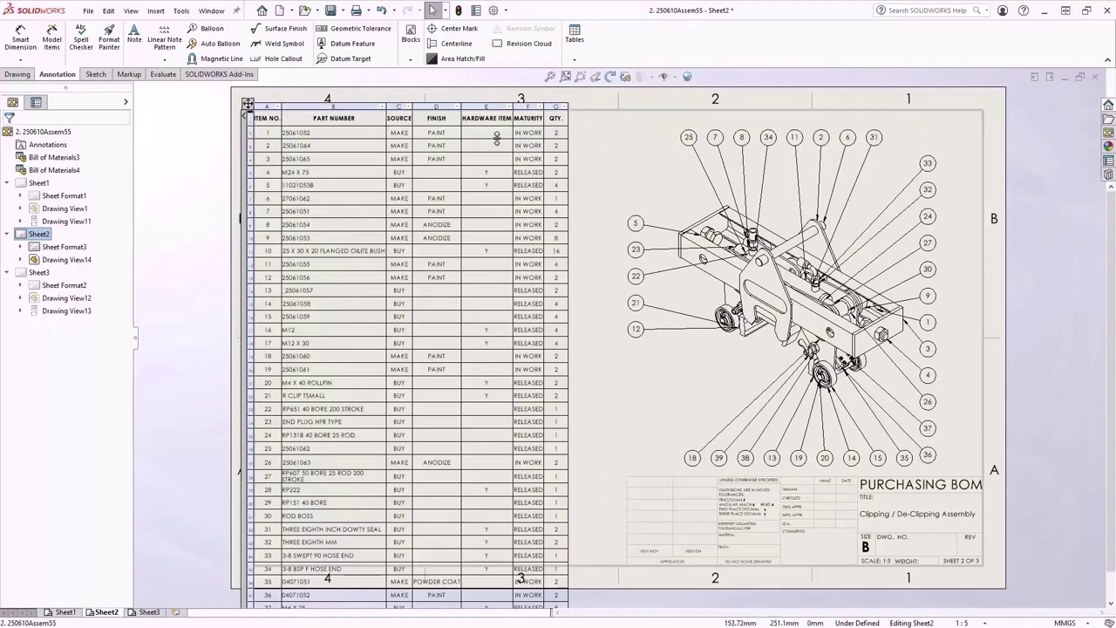
{"action": "left_click", "coordinate": [410, 105]}
{"action": "left_click", "coordinate": [285, 186]}
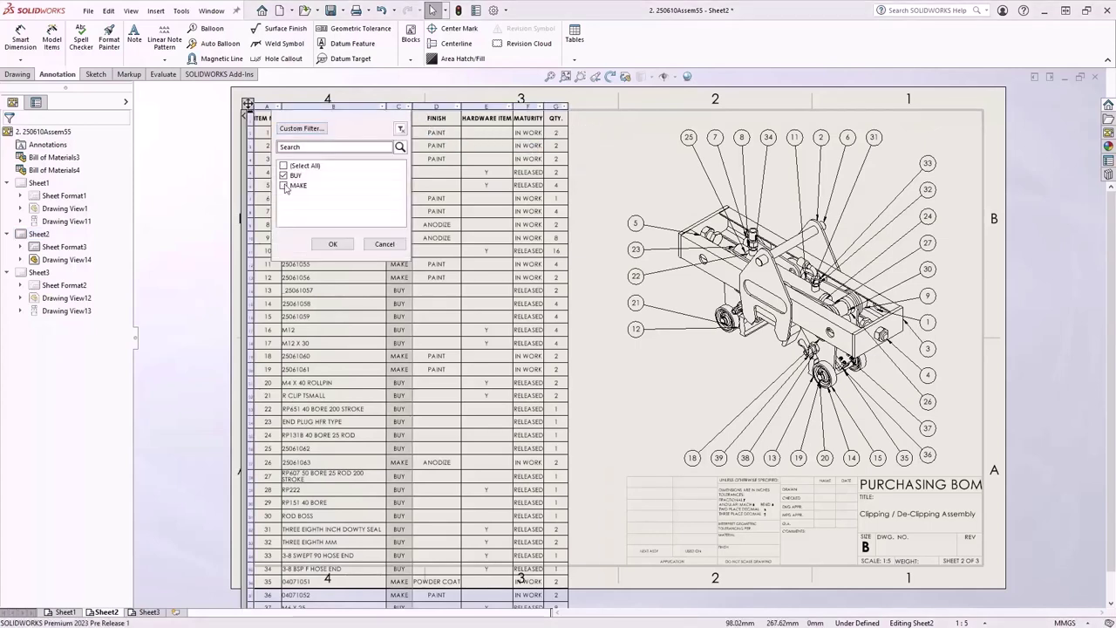
{"action": "left_click", "coordinate": [332, 245]}
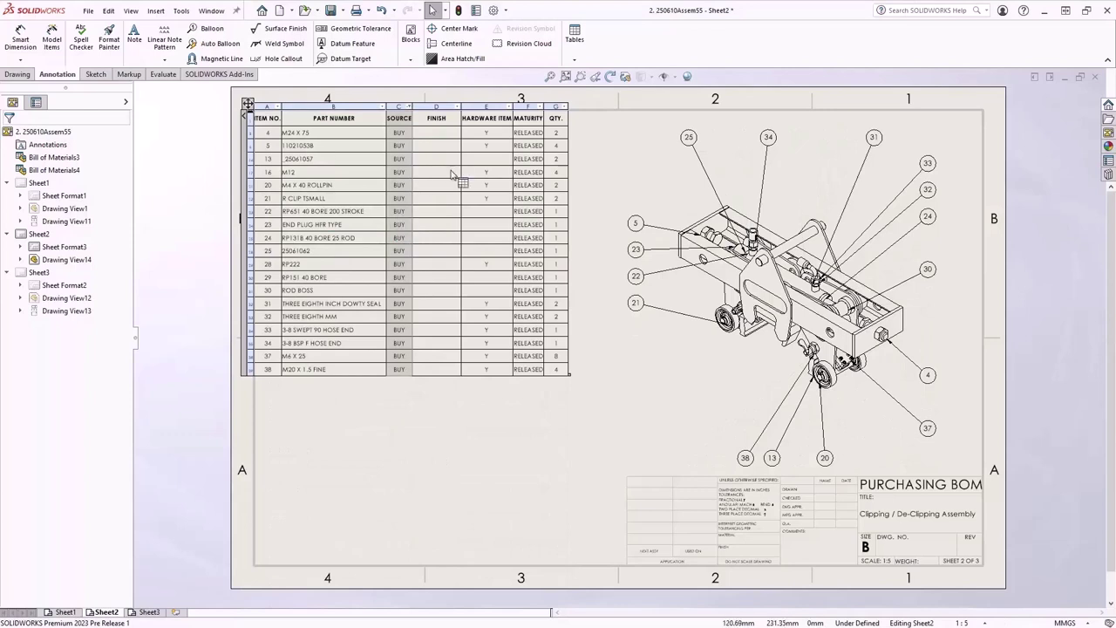
{"action": "left_click", "coordinate": [510, 107]}
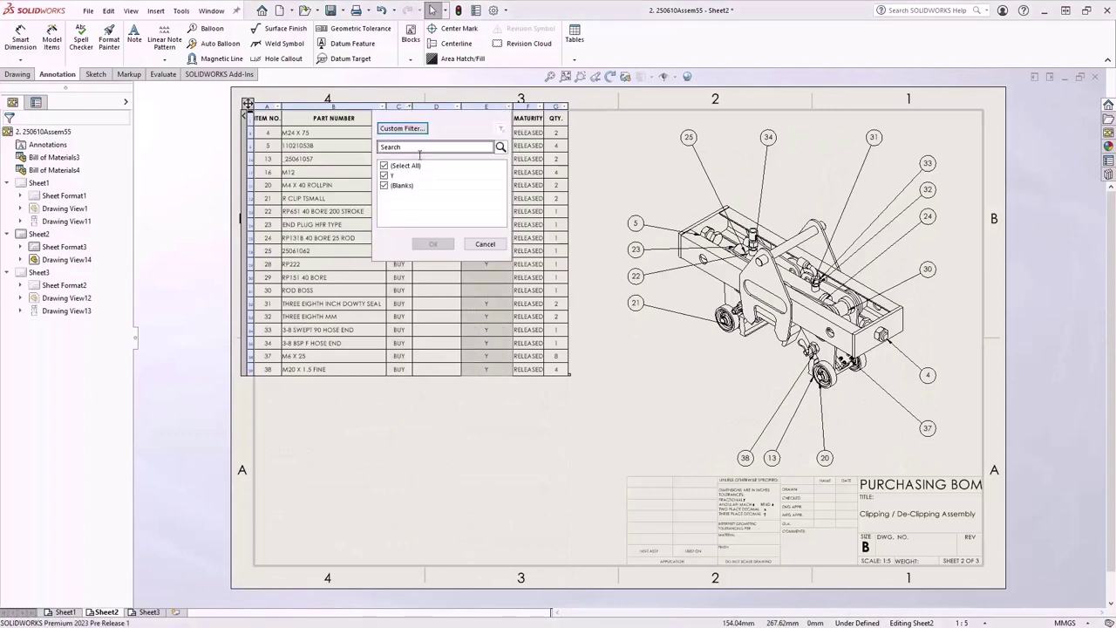
{"action": "left_click", "coordinate": [384, 185]}
{"action": "left_click", "coordinate": [431, 244]}
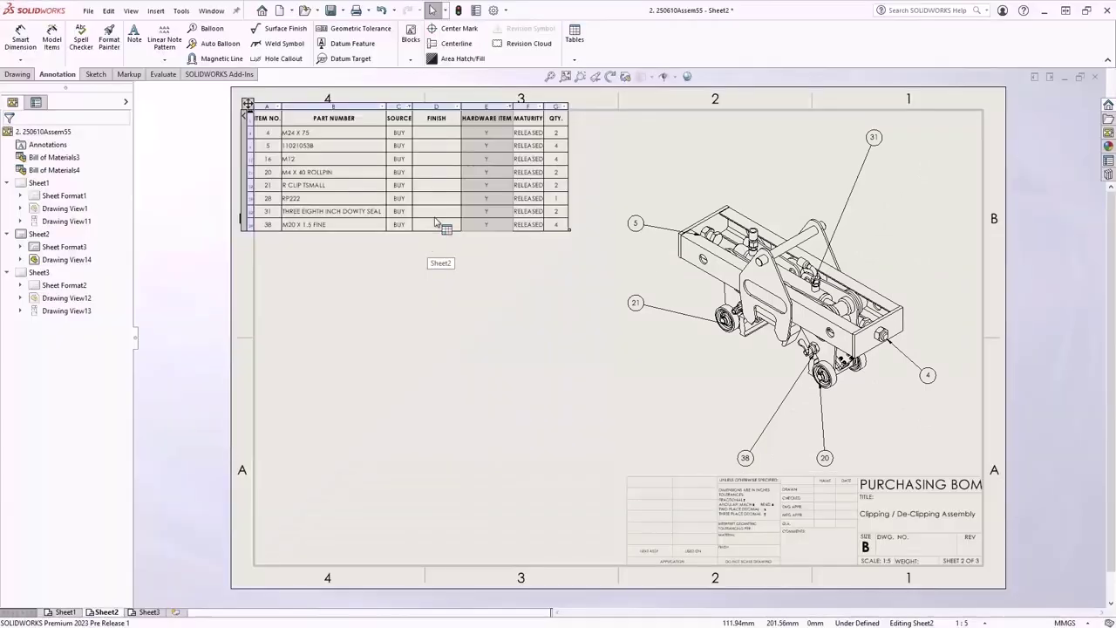
Hide the FINISH column of the purchasing BOM
{"action": "right_click", "coordinate": [442, 103]}
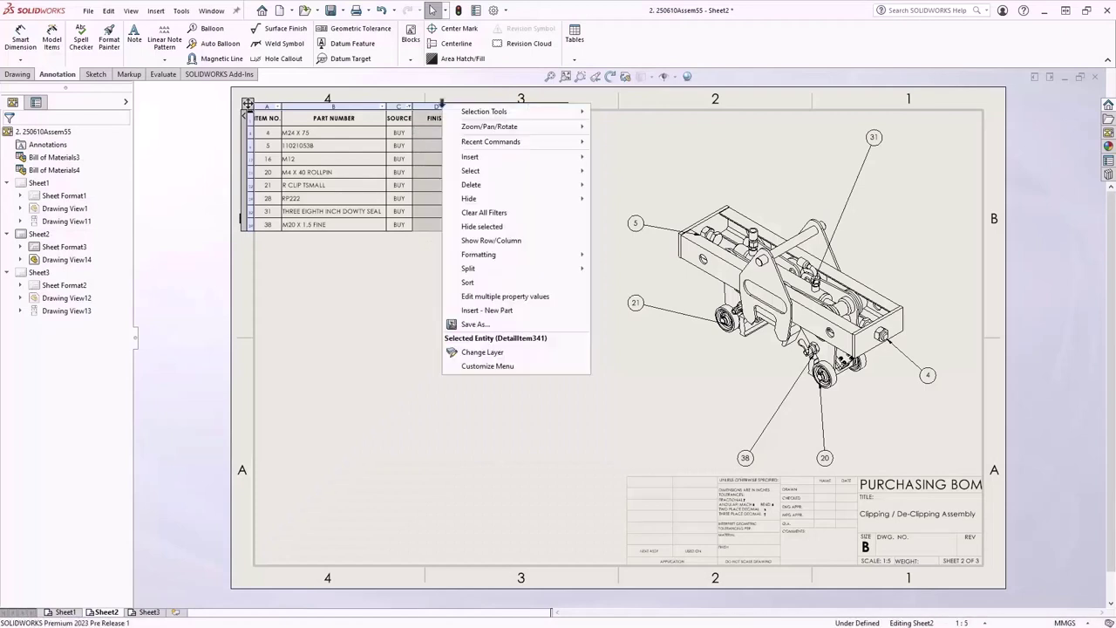
{"action": "mouse_move", "coordinate": [523, 198]}
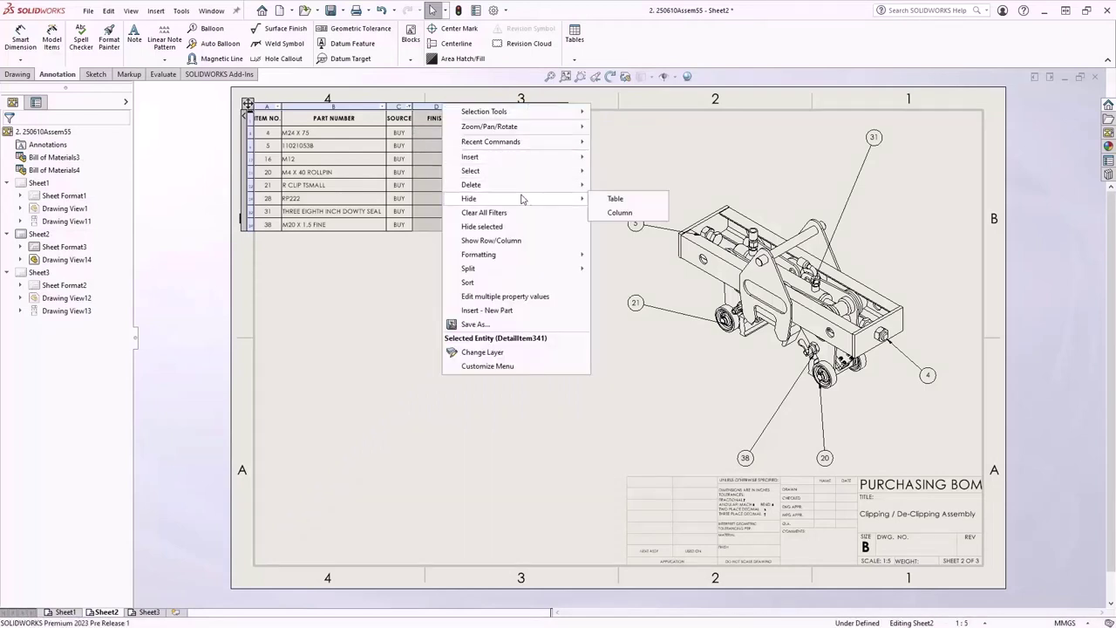
{"action": "left_click", "coordinate": [619, 211]}
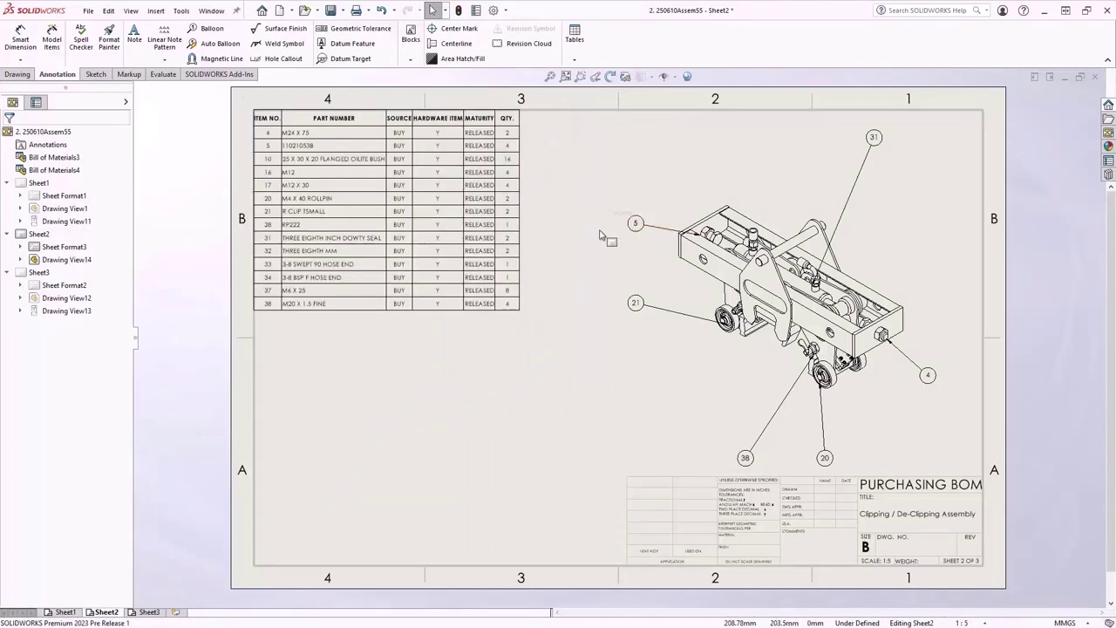
Close all open documents without saving
{"action": "left_click", "coordinate": [211, 10]}
{"action": "left_click", "coordinate": [214, 120]}
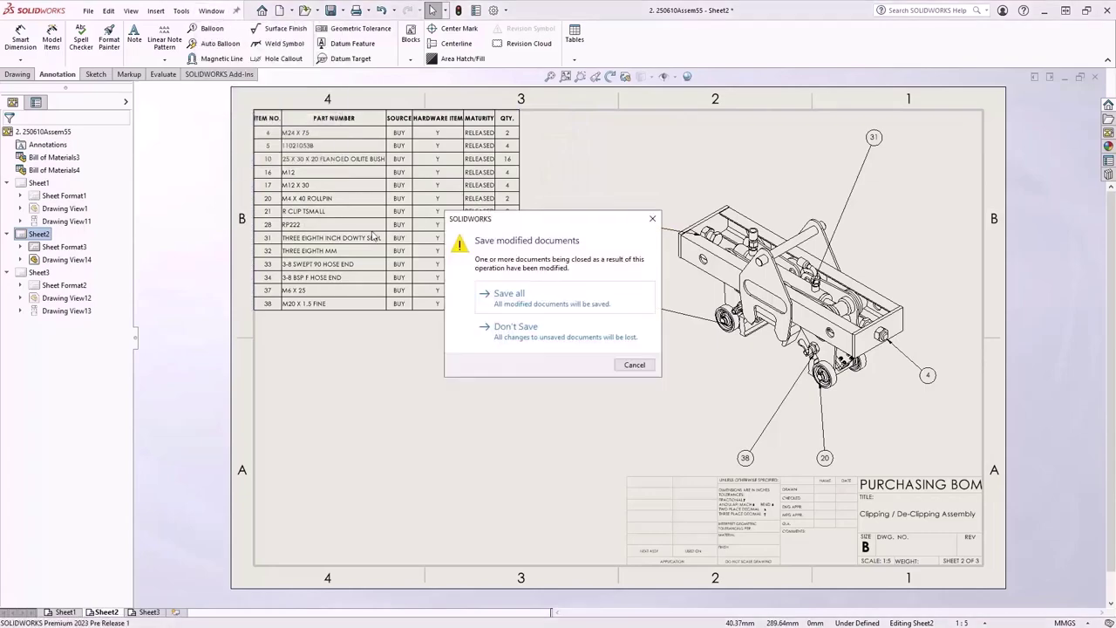
{"action": "left_click", "coordinate": [488, 324]}
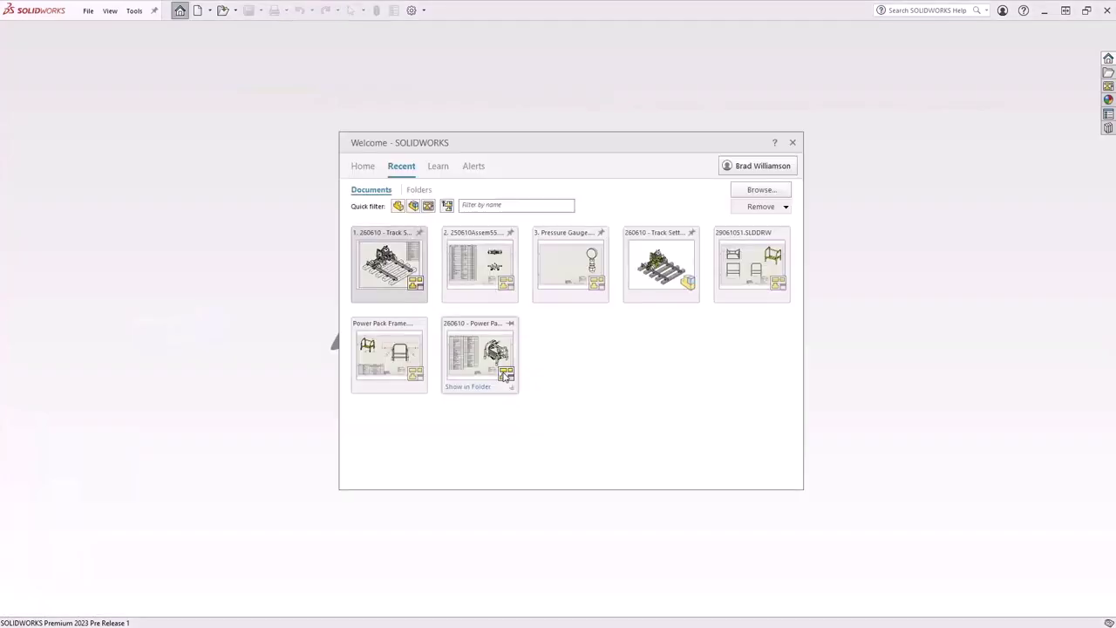
Open the 3. Pressure Gauge drawing and its assembly, tiled side by side
{"action": "left_click", "coordinate": [569, 272]}
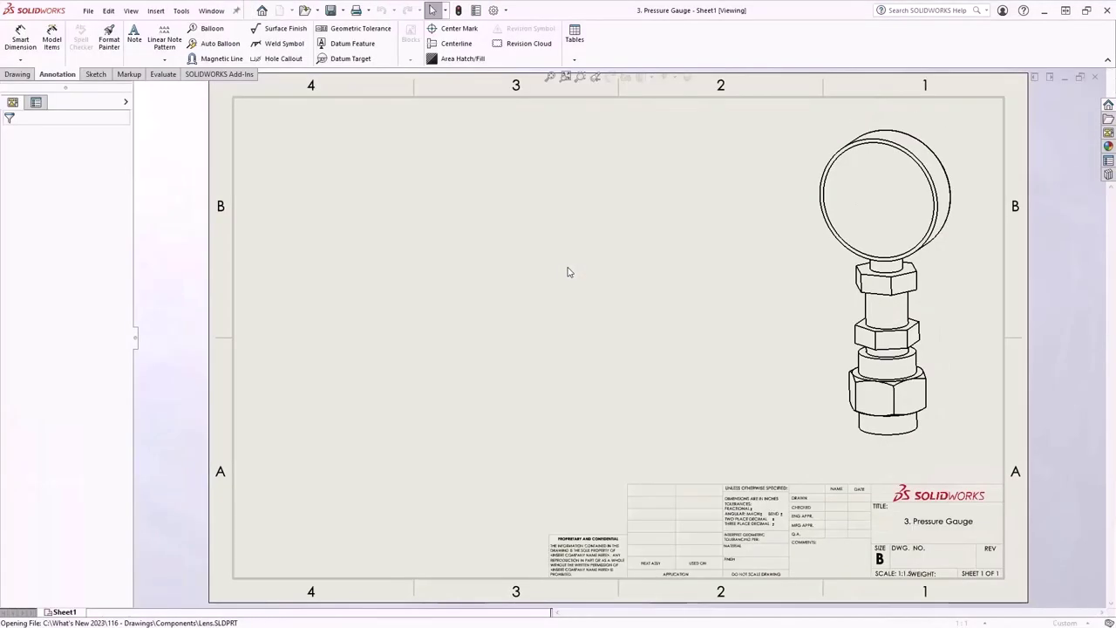
{"action": "left_click", "coordinate": [821, 262]}
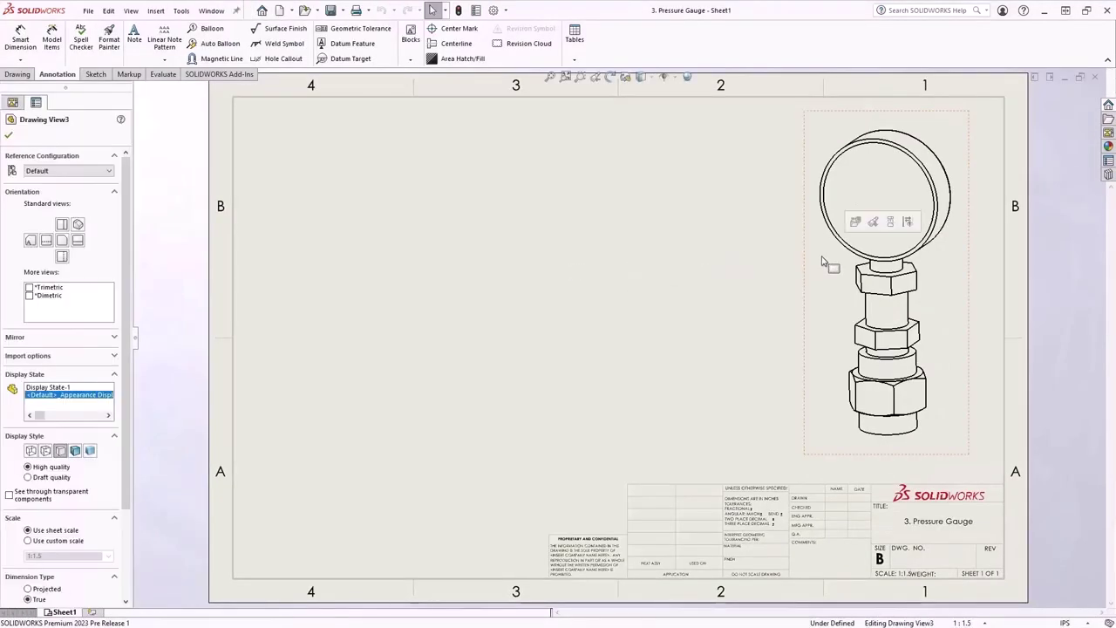
{"action": "left_click", "coordinate": [855, 223]}
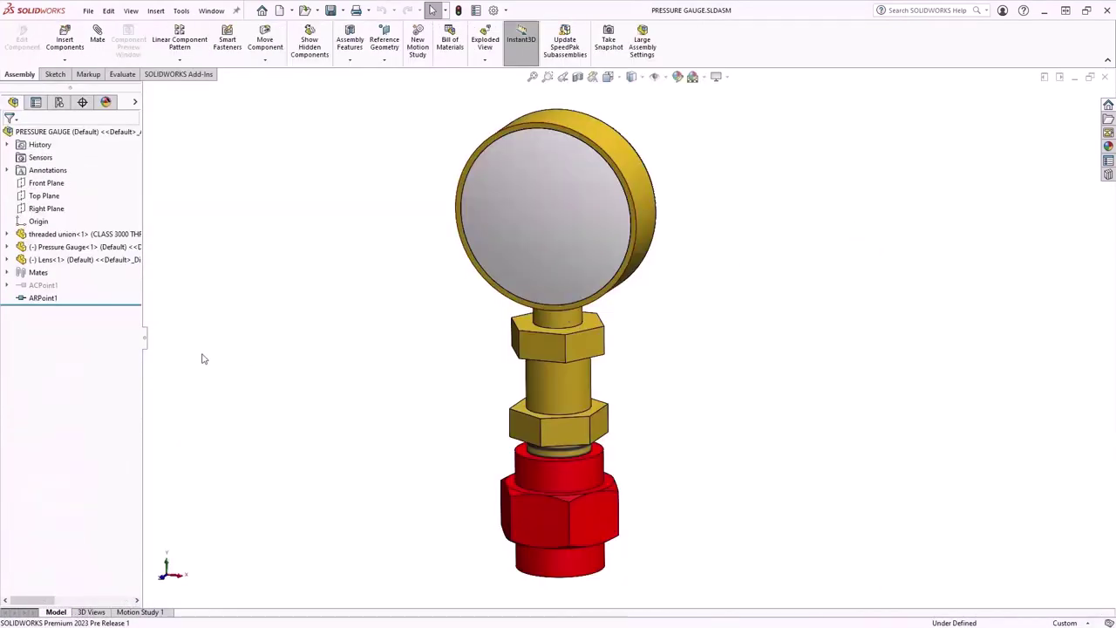
{"action": "left_click", "coordinate": [145, 347]}
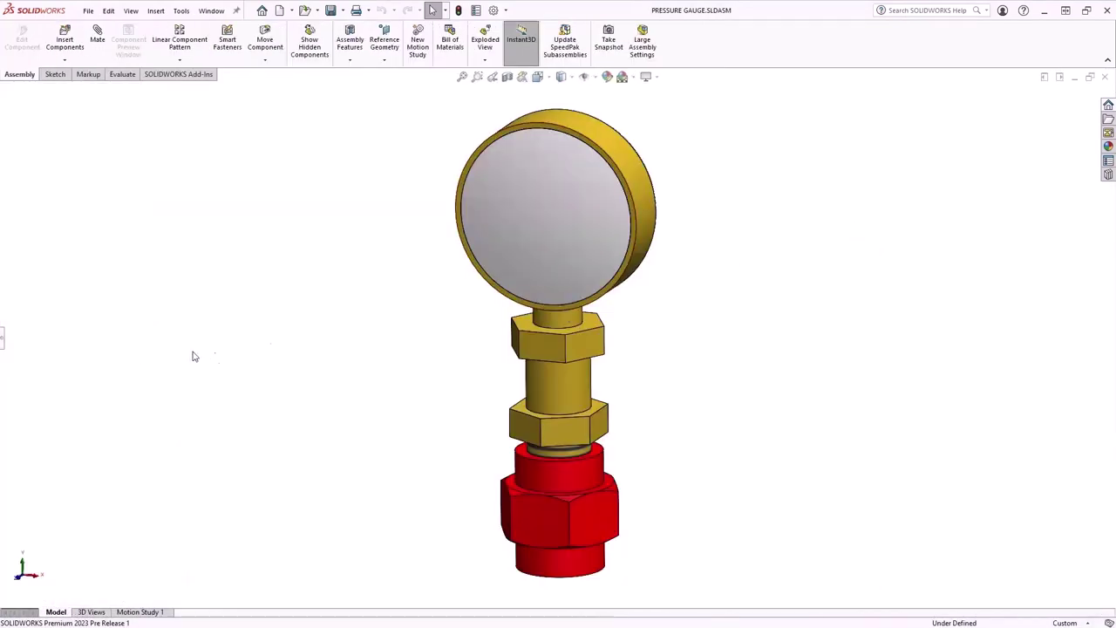
{"action": "left_click", "coordinate": [1045, 77]}
Widen the drawing window, fit the sheet, and make the gauge glass transparent
{"action": "left_click", "coordinate": [995, 78]}
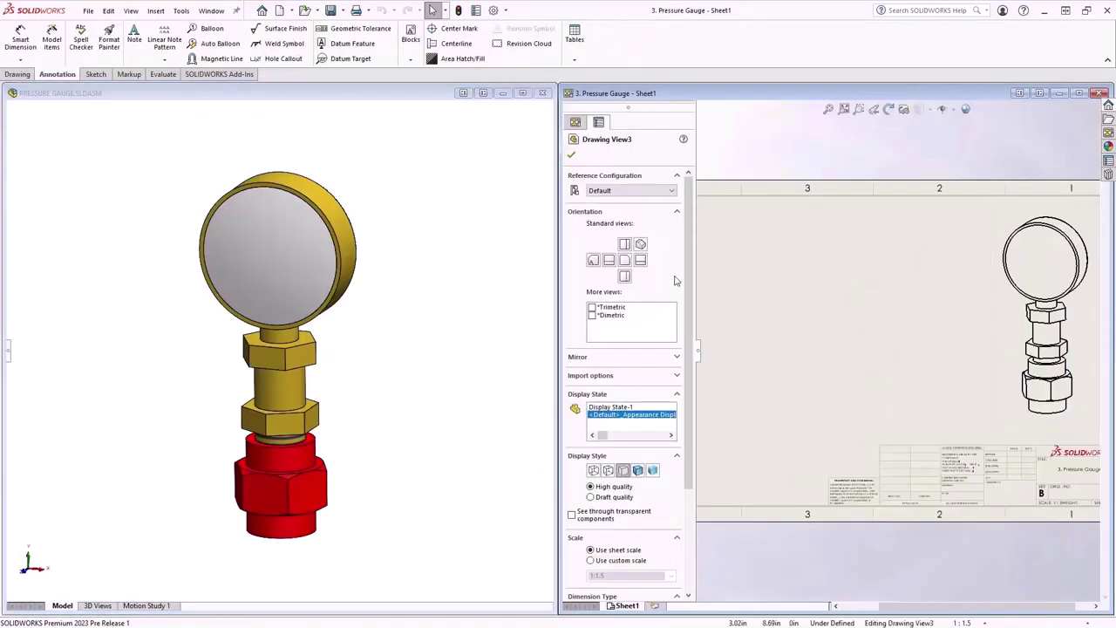
{"action": "left_click", "coordinate": [556, 349]}
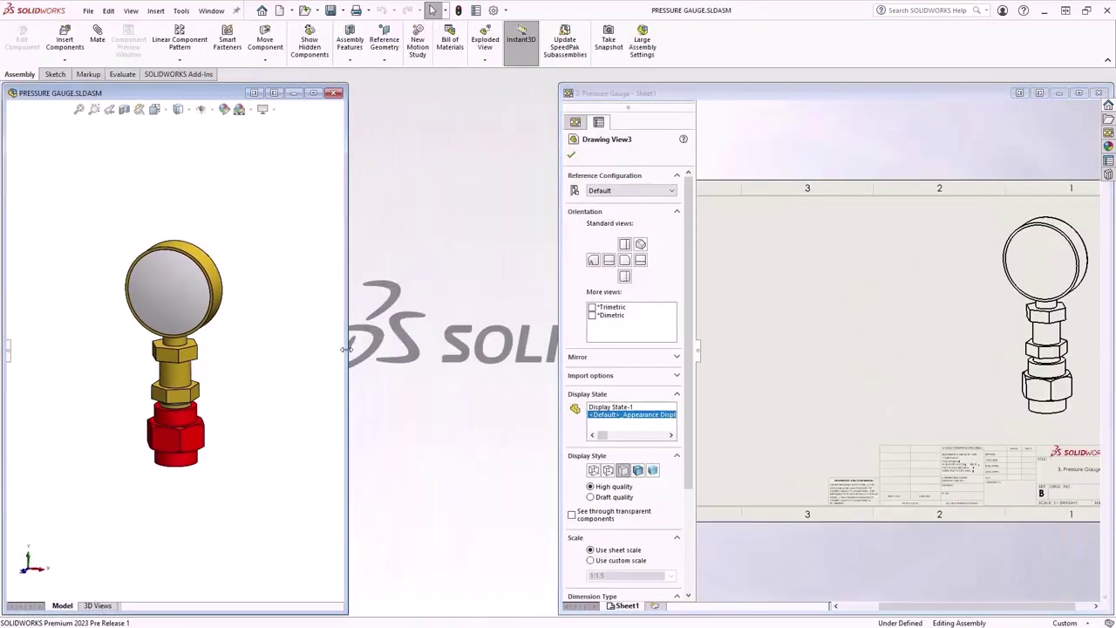
{"action": "left_click_drag", "start_coordinate": [559, 381], "coordinate": [323, 384]}
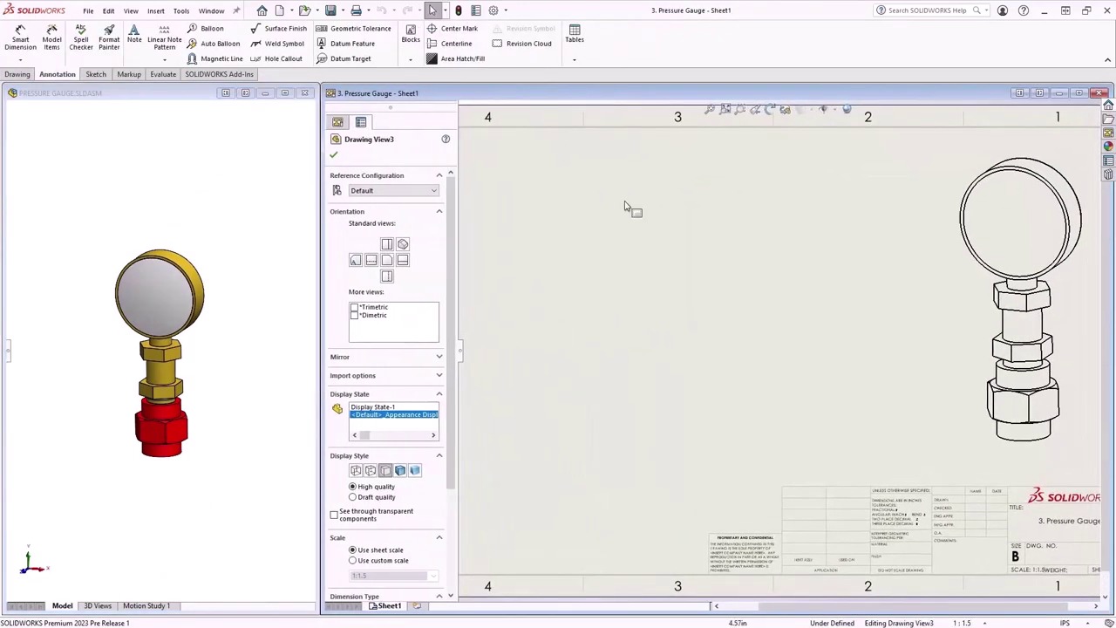
{"action": "left_click", "coordinate": [725, 109]}
{"action": "left_click", "coordinate": [677, 252]}
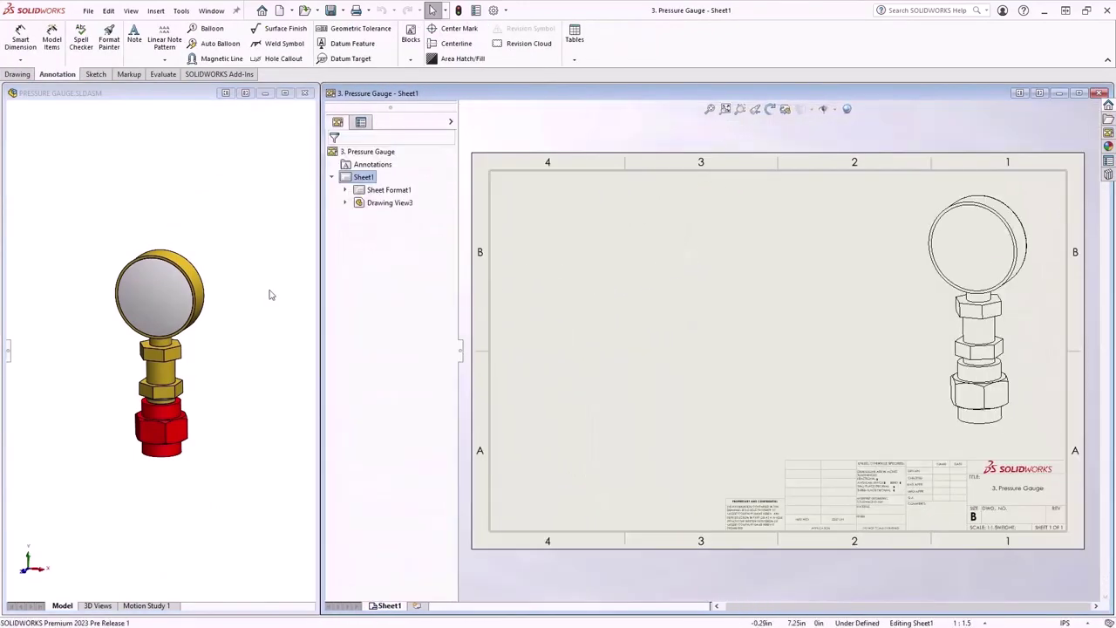
{"action": "left_click", "coordinate": [155, 304]}
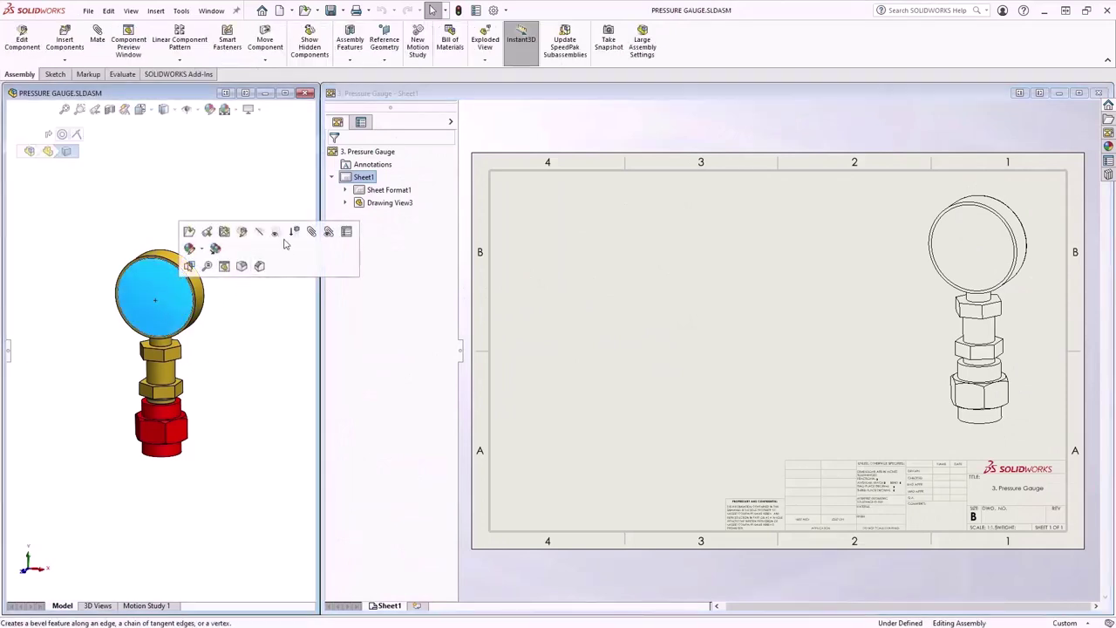
{"action": "left_click", "coordinate": [277, 237]}
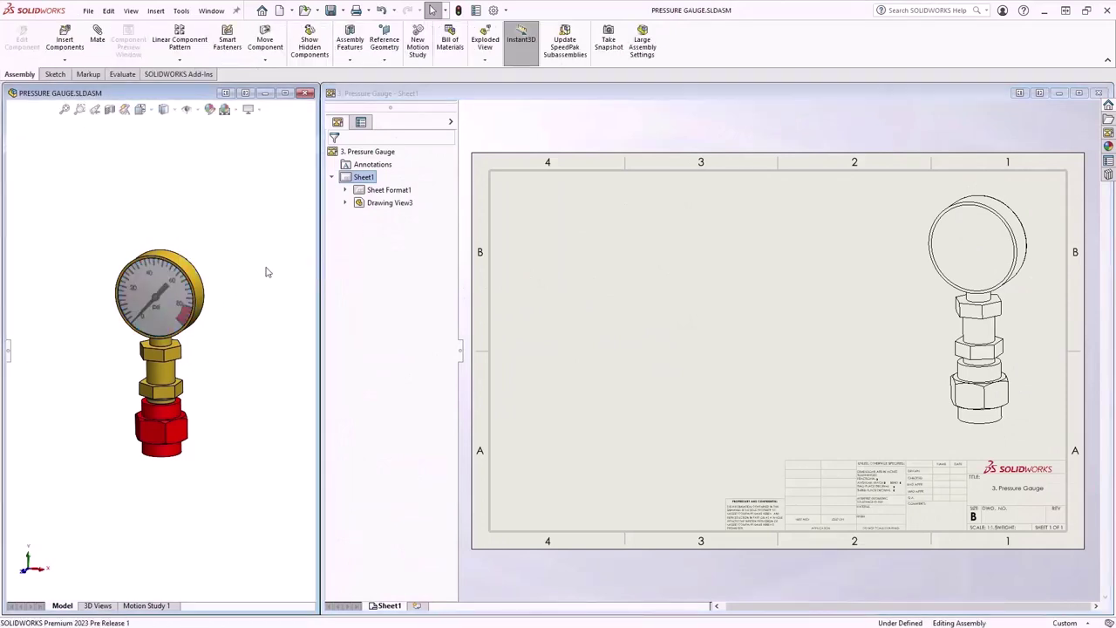
Turn on See through transparent components for the gauge drawing view
{"action": "left_click", "coordinate": [839, 345]}
{"action": "left_click", "coordinate": [932, 342]}
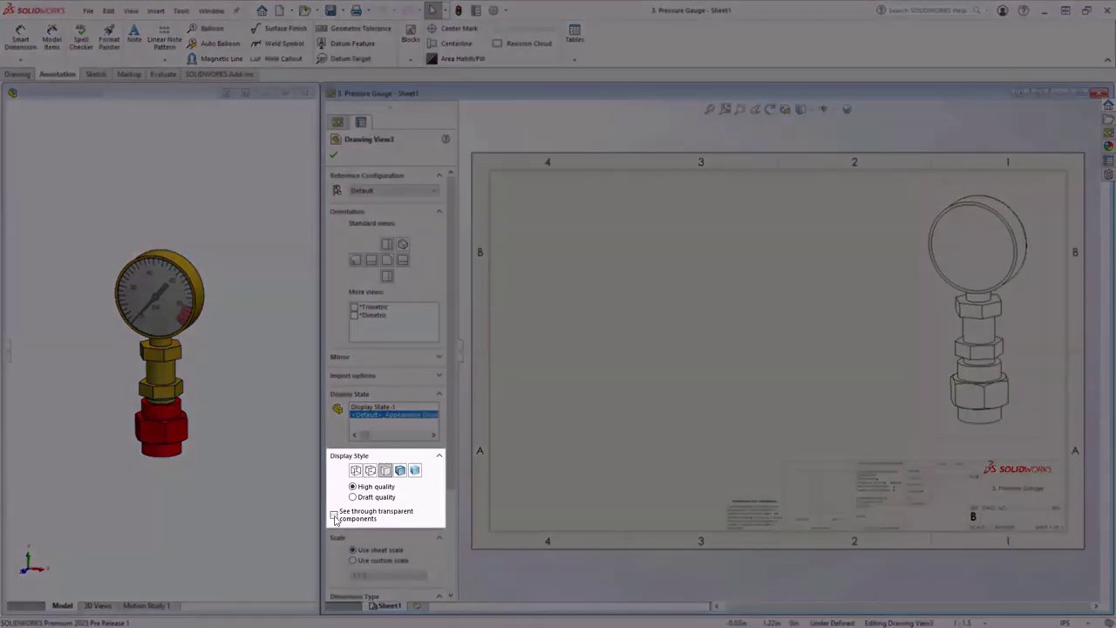
{"action": "left_click", "coordinate": [334, 515]}
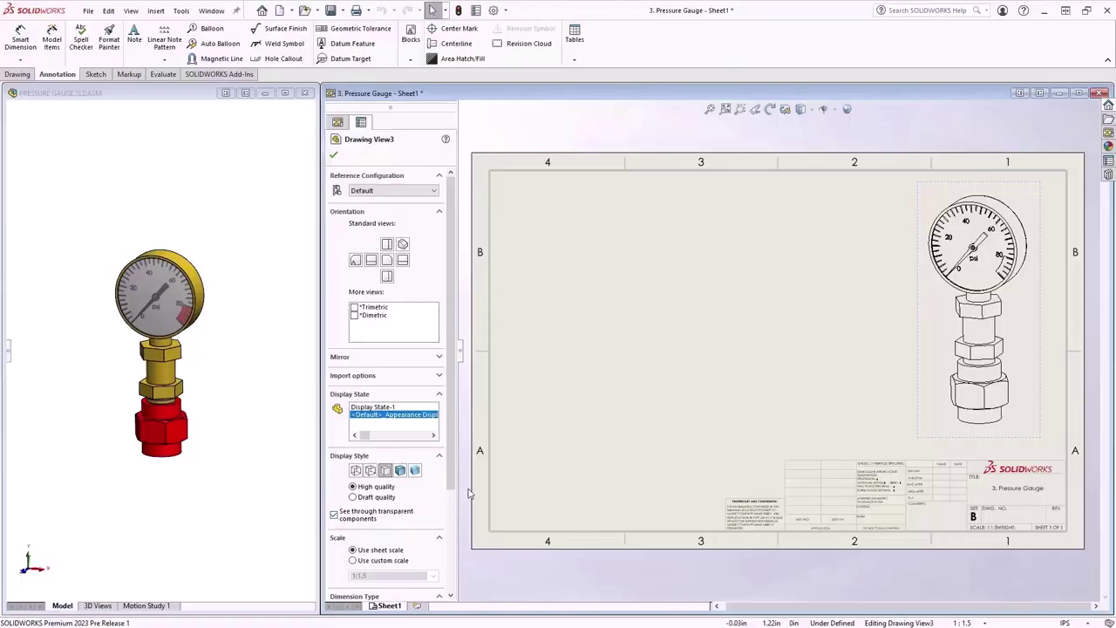
{"action": "left_click", "coordinate": [672, 460]}
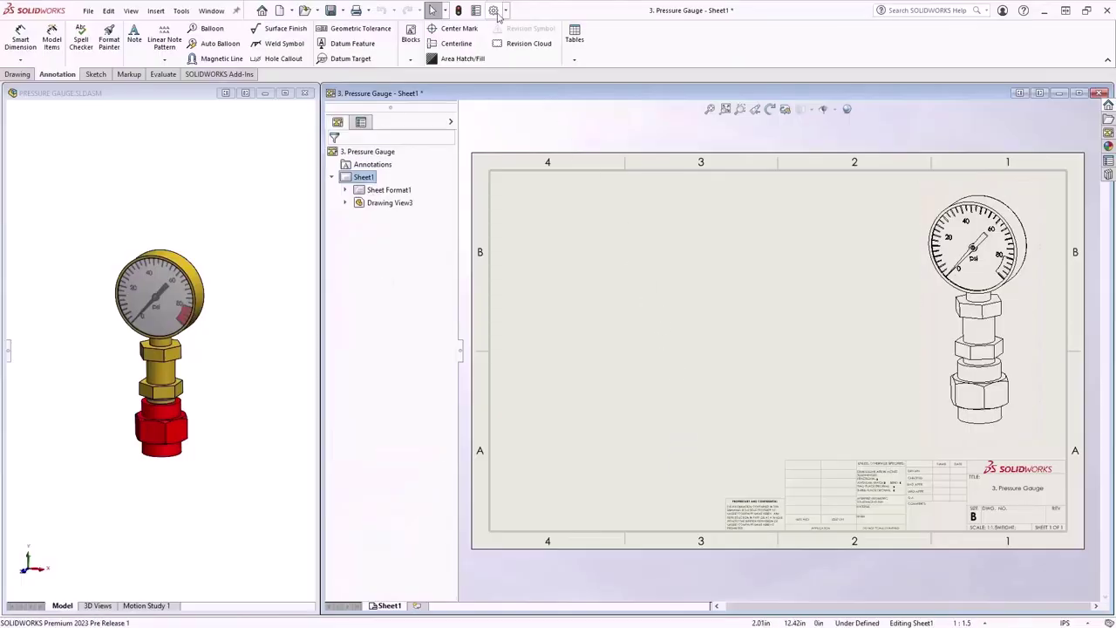